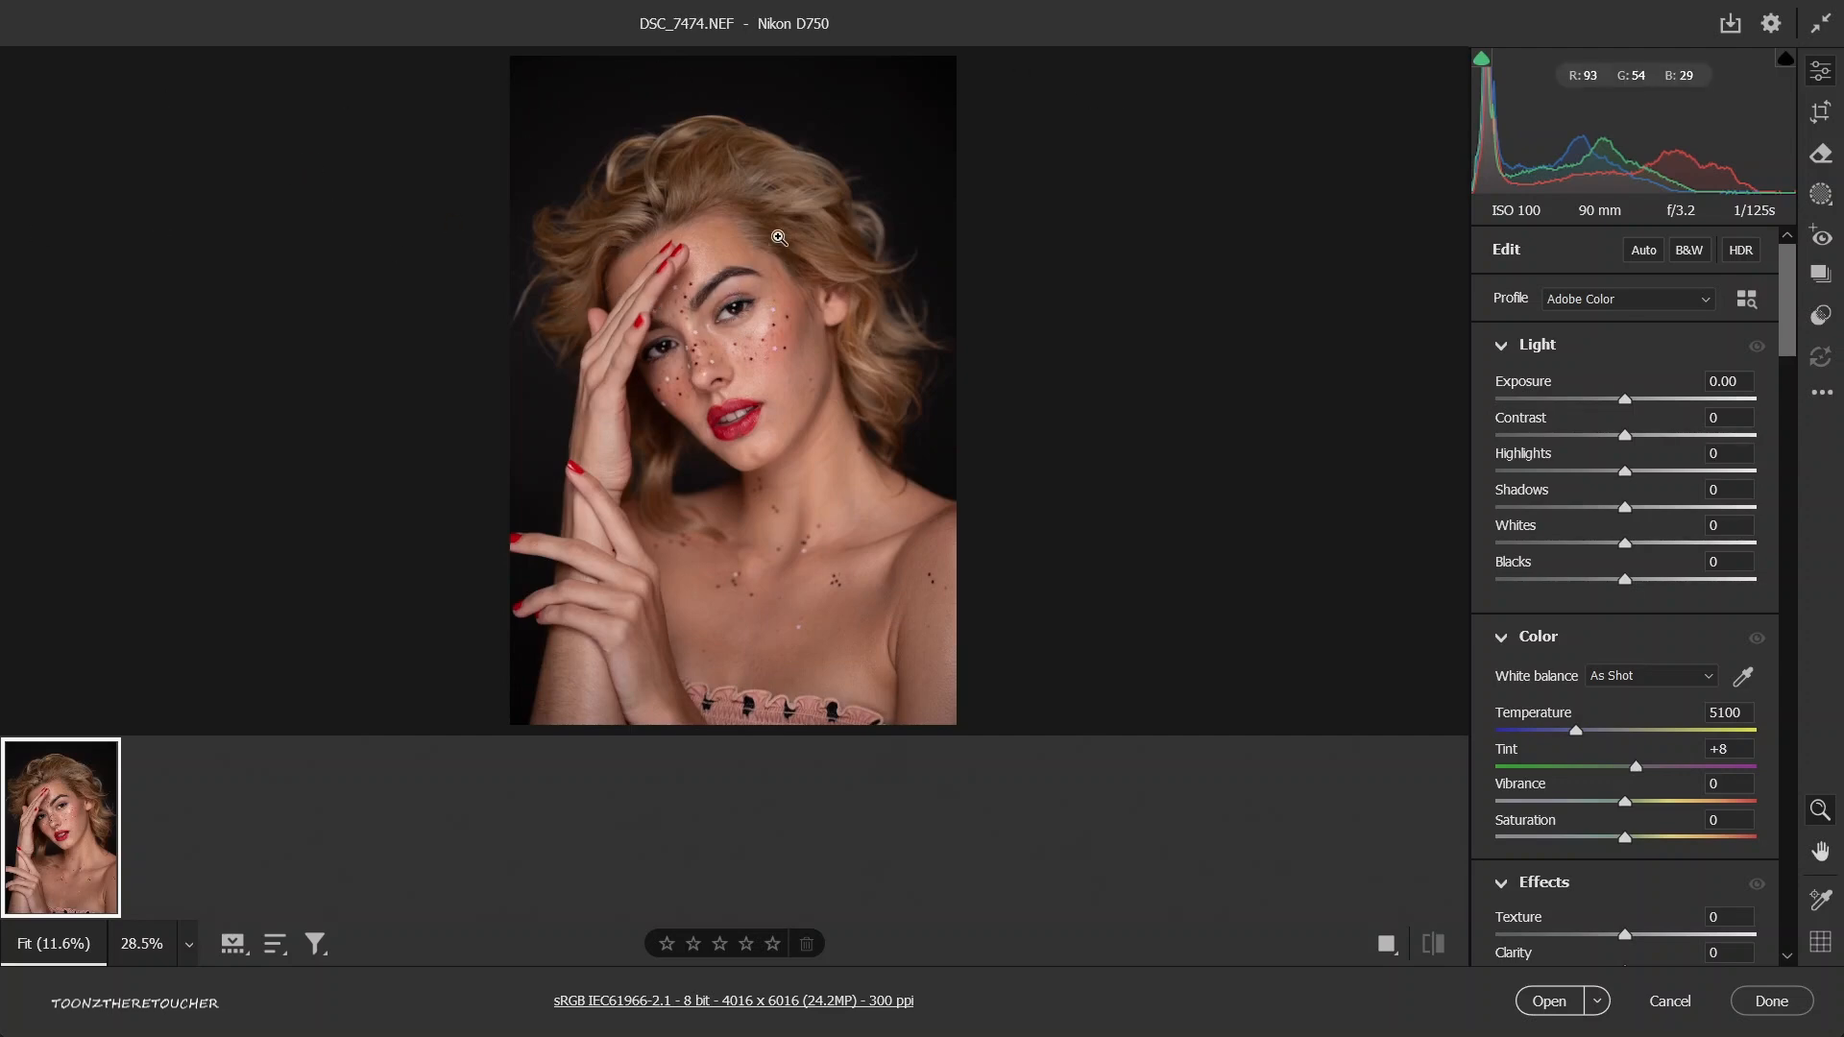
Convert the portrait to black and white with the Adobe Monochrome profile.
left_click_drag(692, 254, 764, 272)
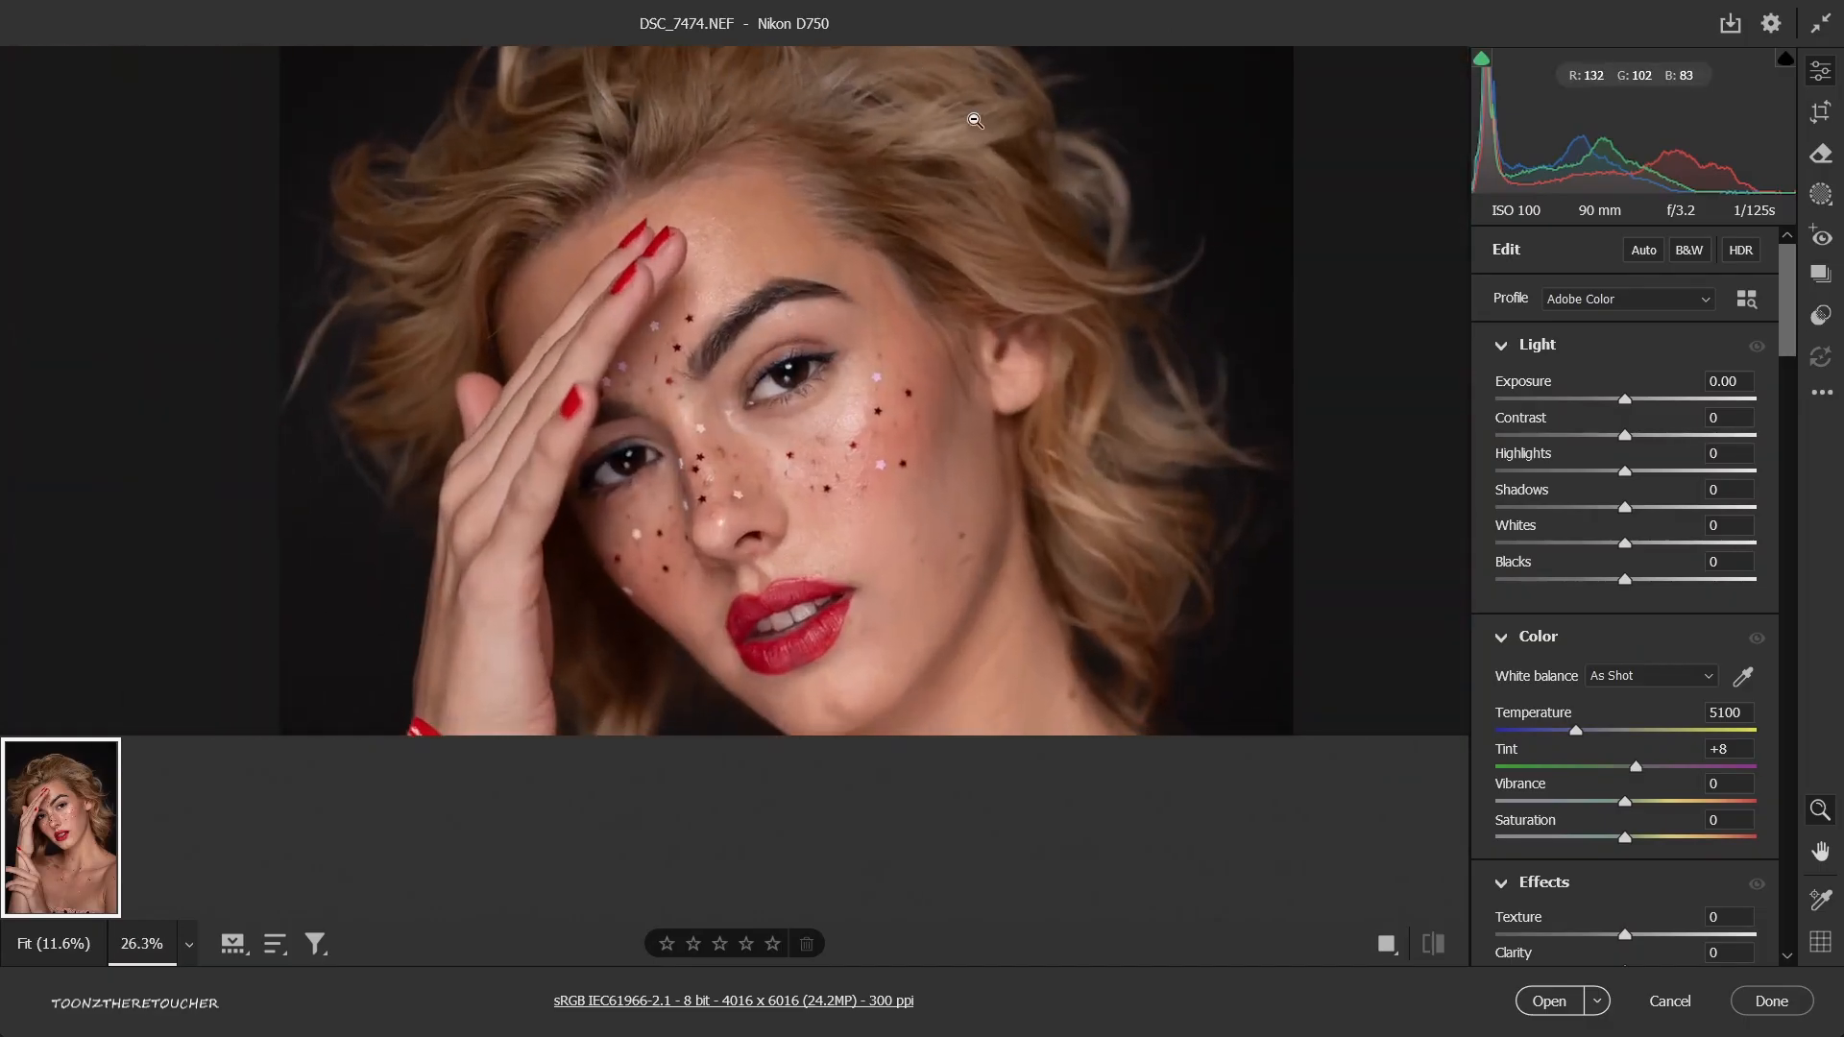
left_click_drag(931, 389, 842, 330)
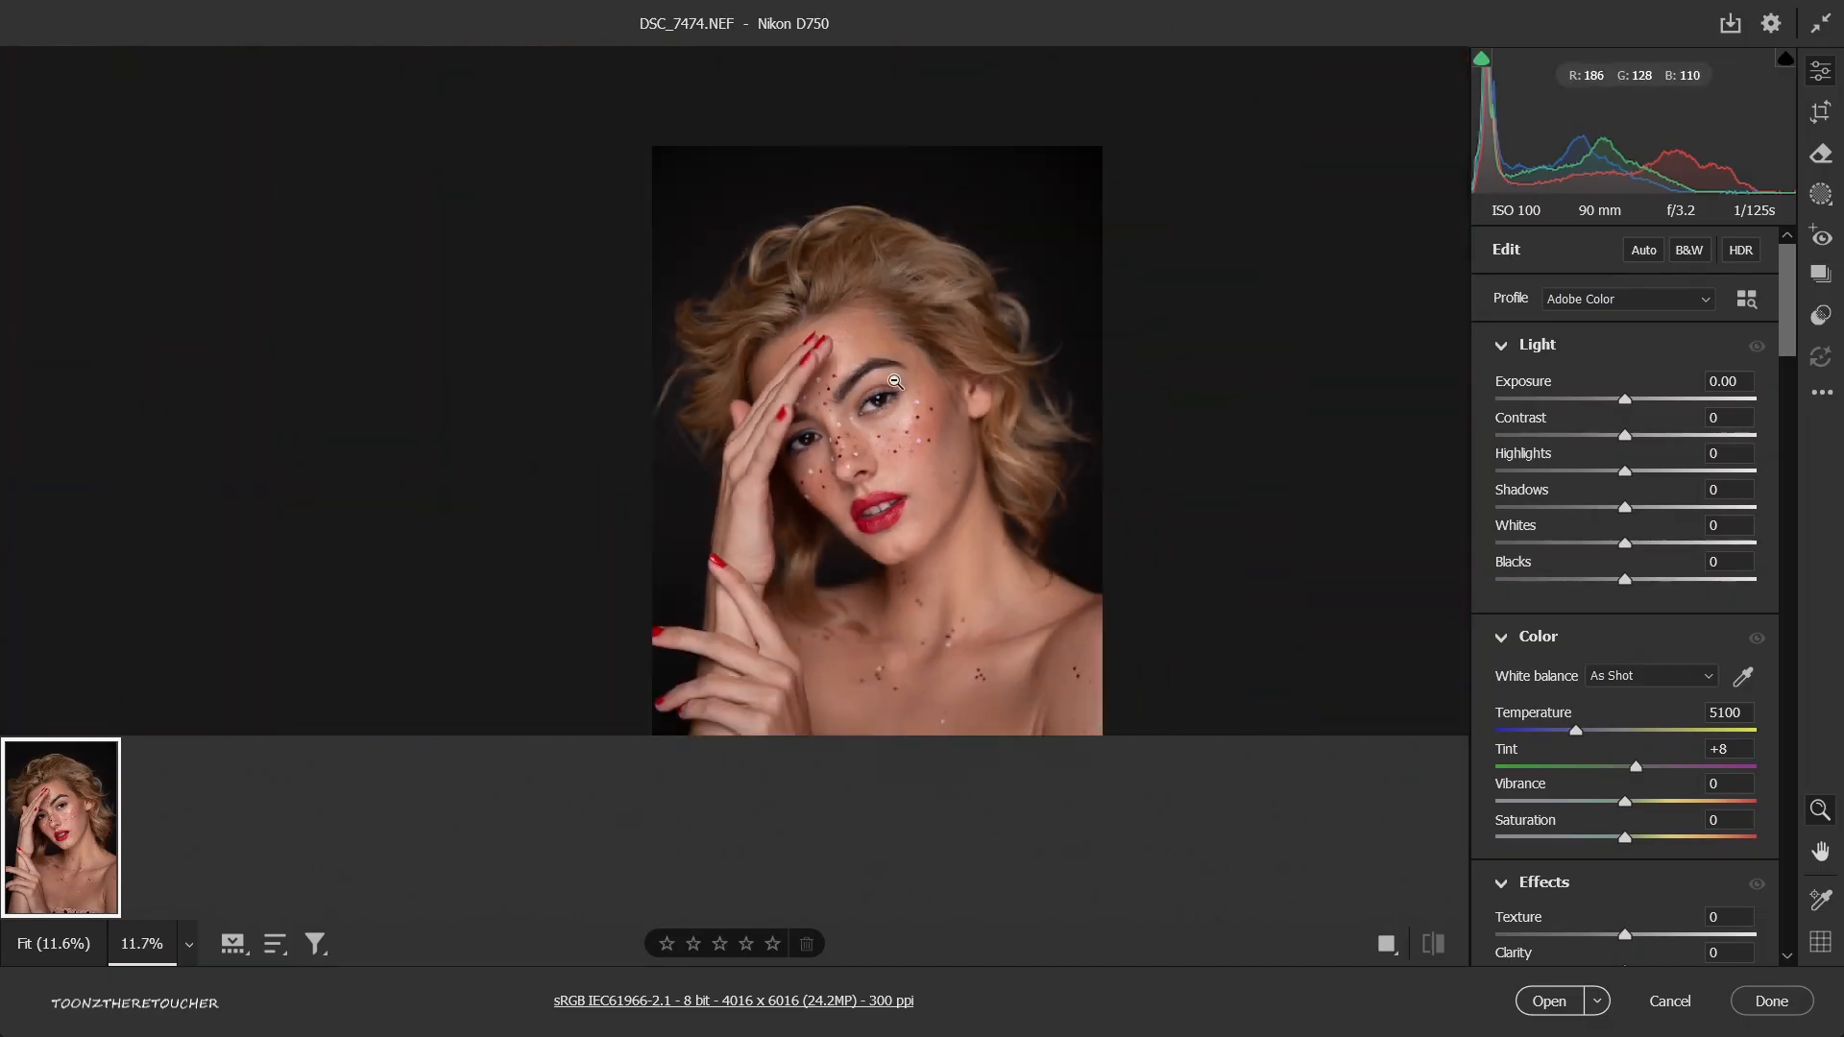
key("ctrl+0")
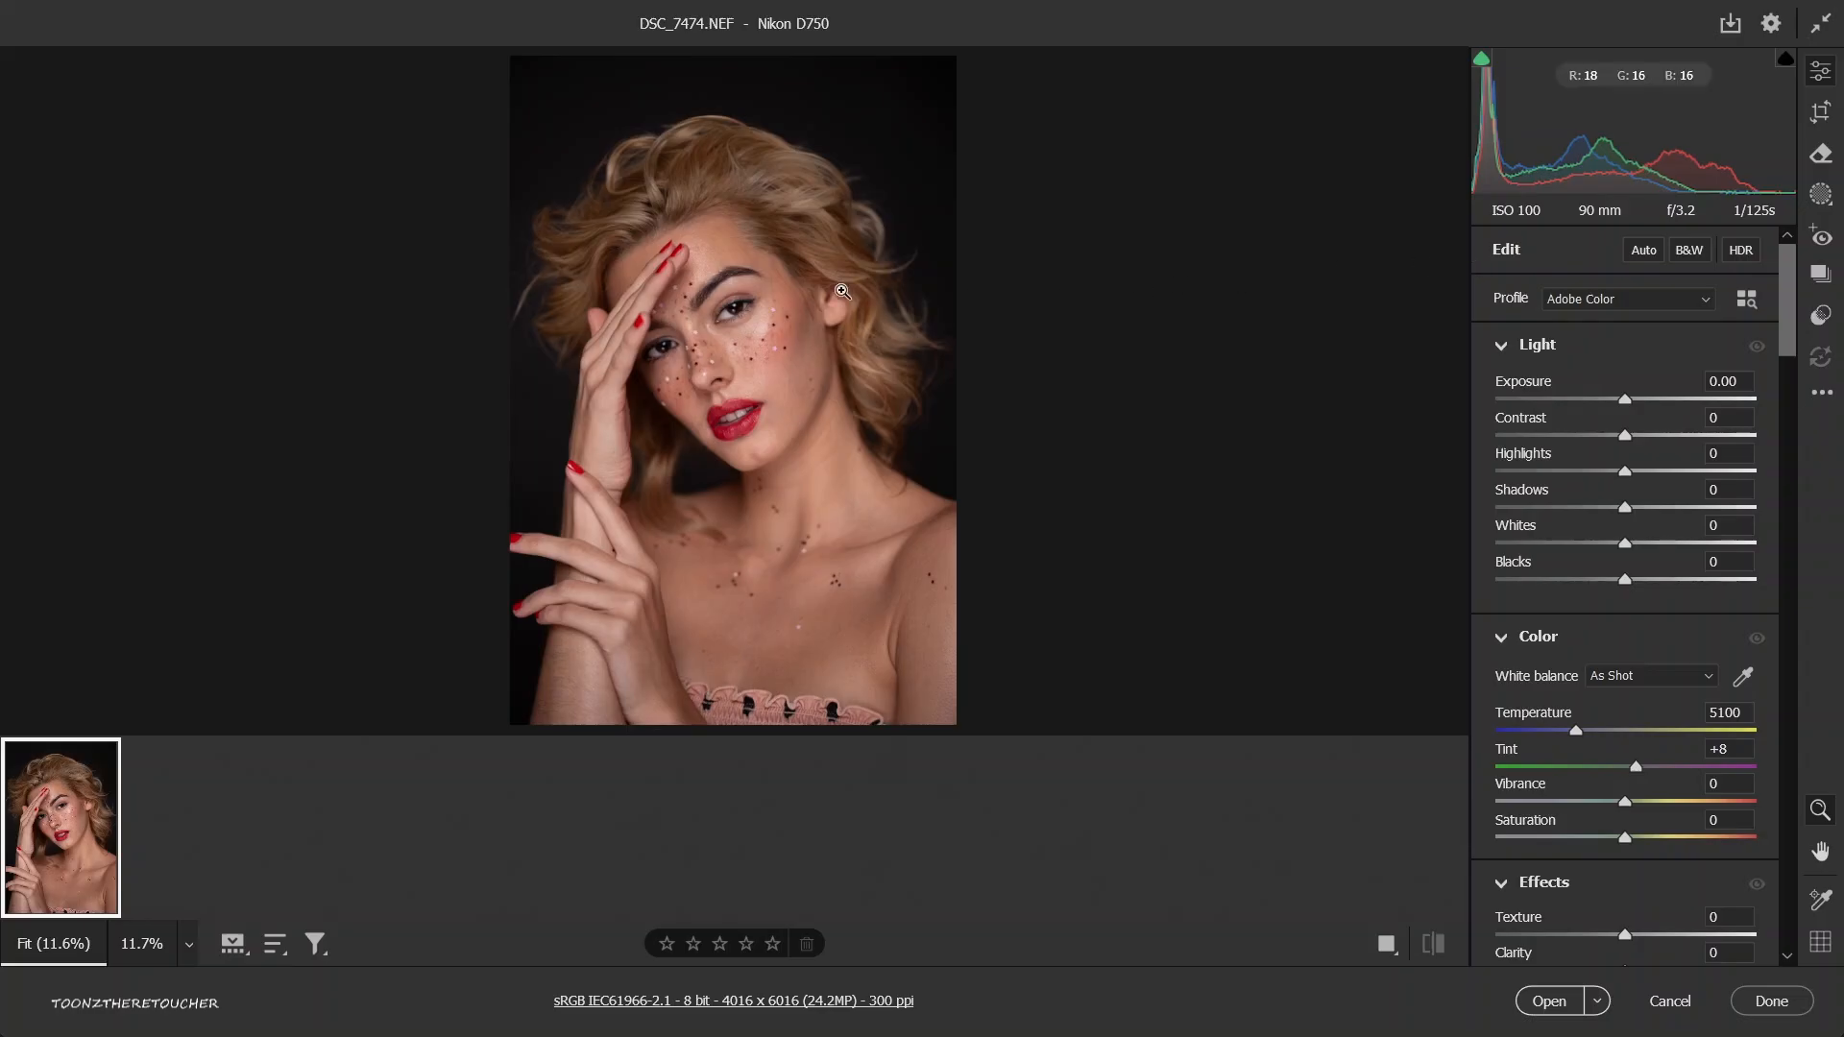
left_click(1637, 308)
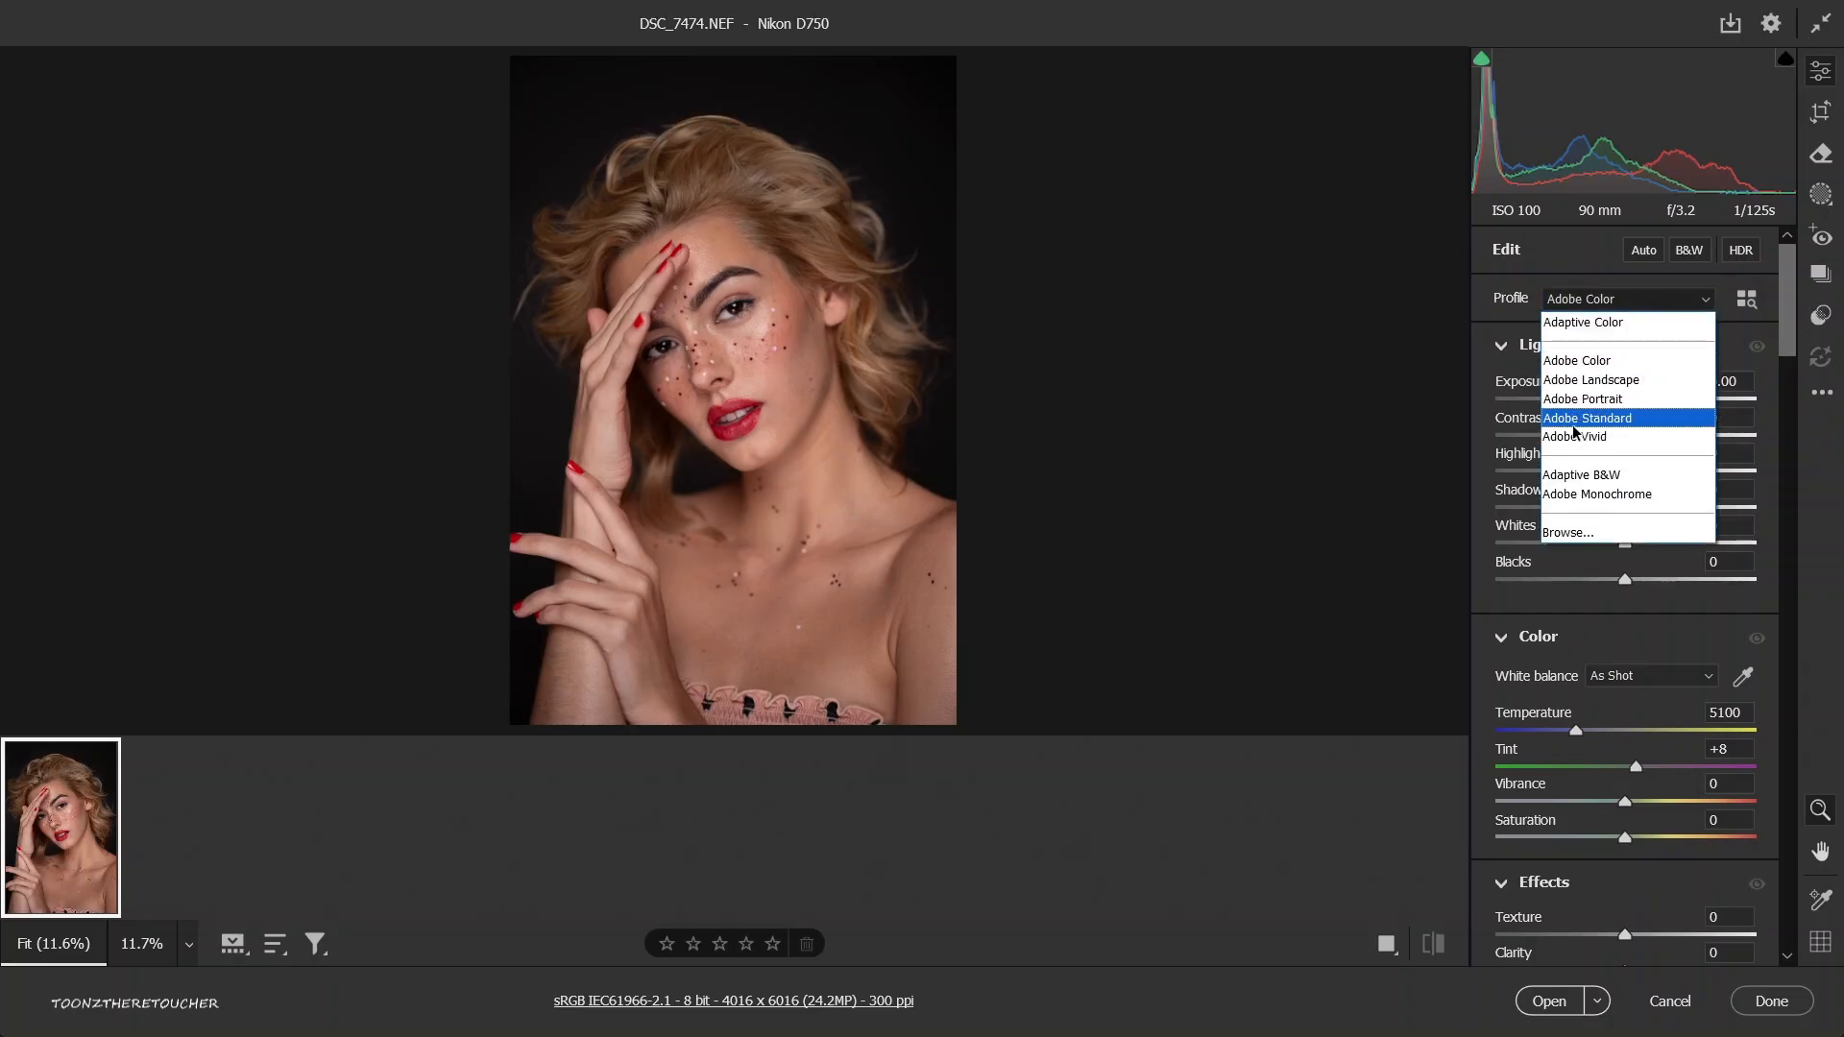
left_click(1613, 493)
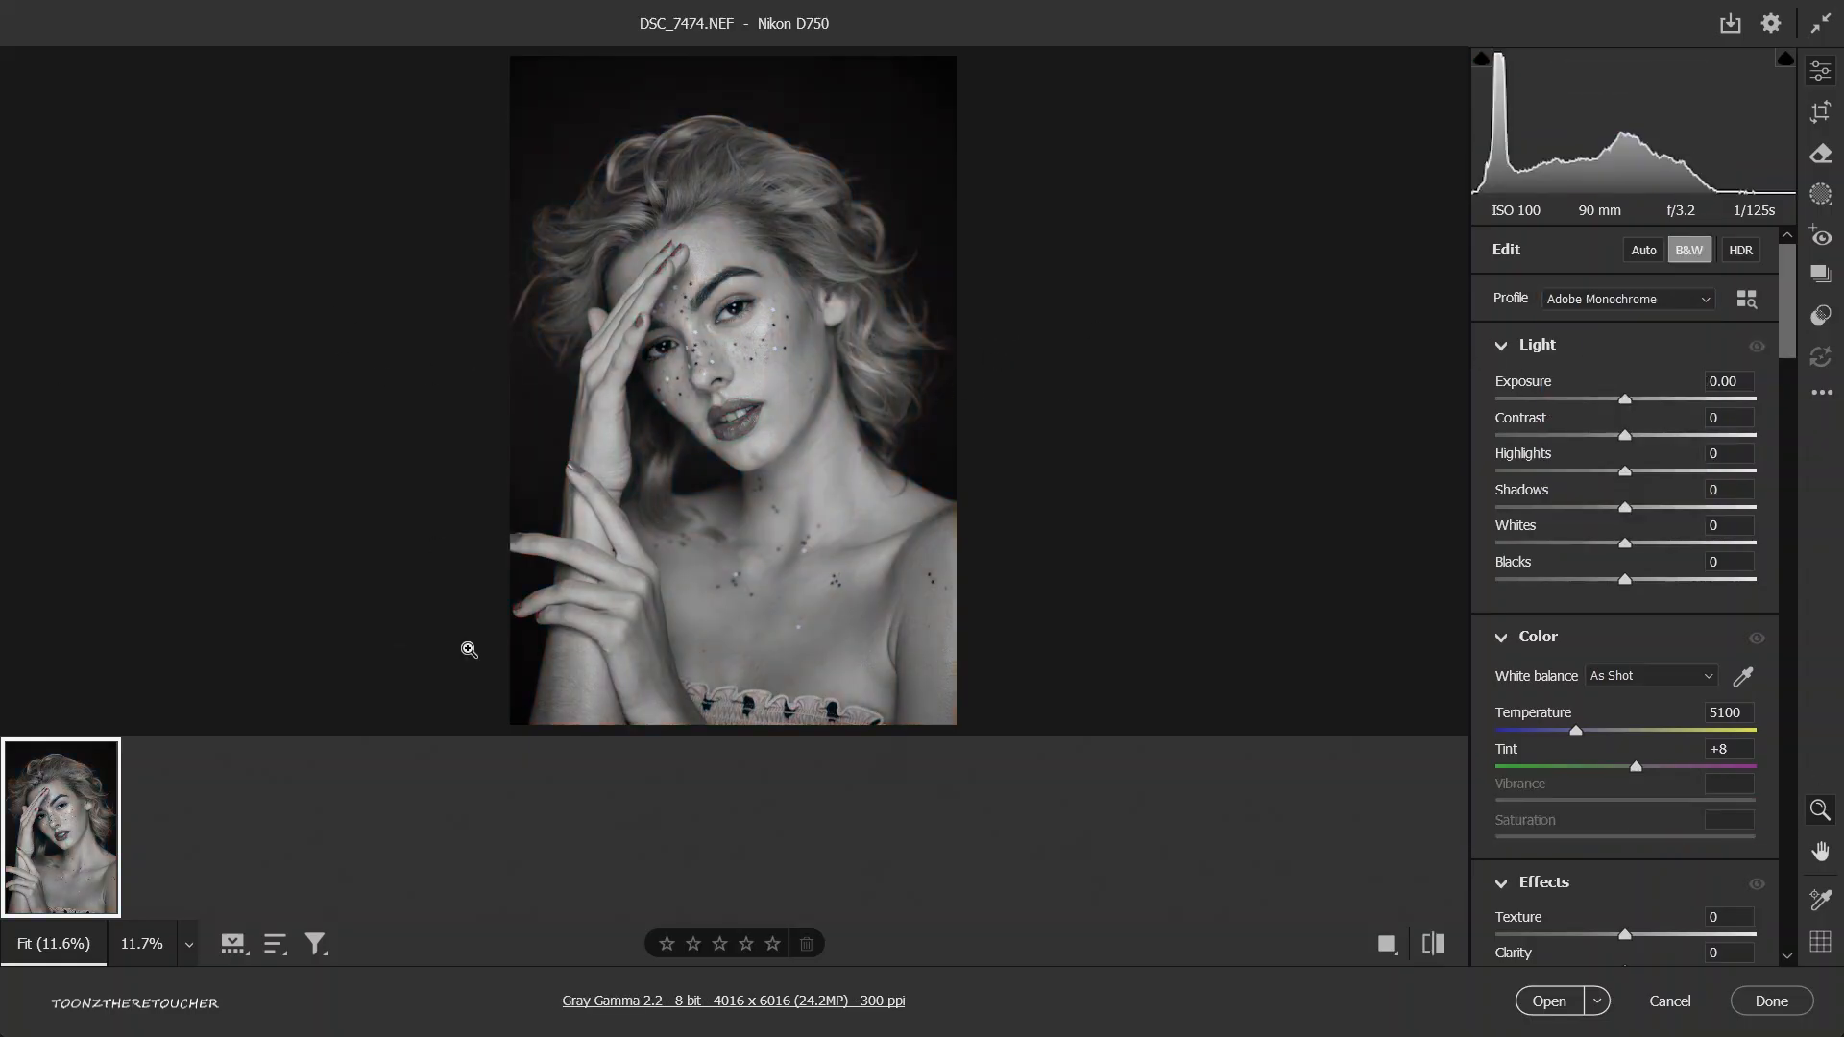
Switch the photo's profile to Adaptive B&W and reduce its amount to 78.
left_click(1599, 302)
left_click(1508, 471)
left_click(1689, 305)
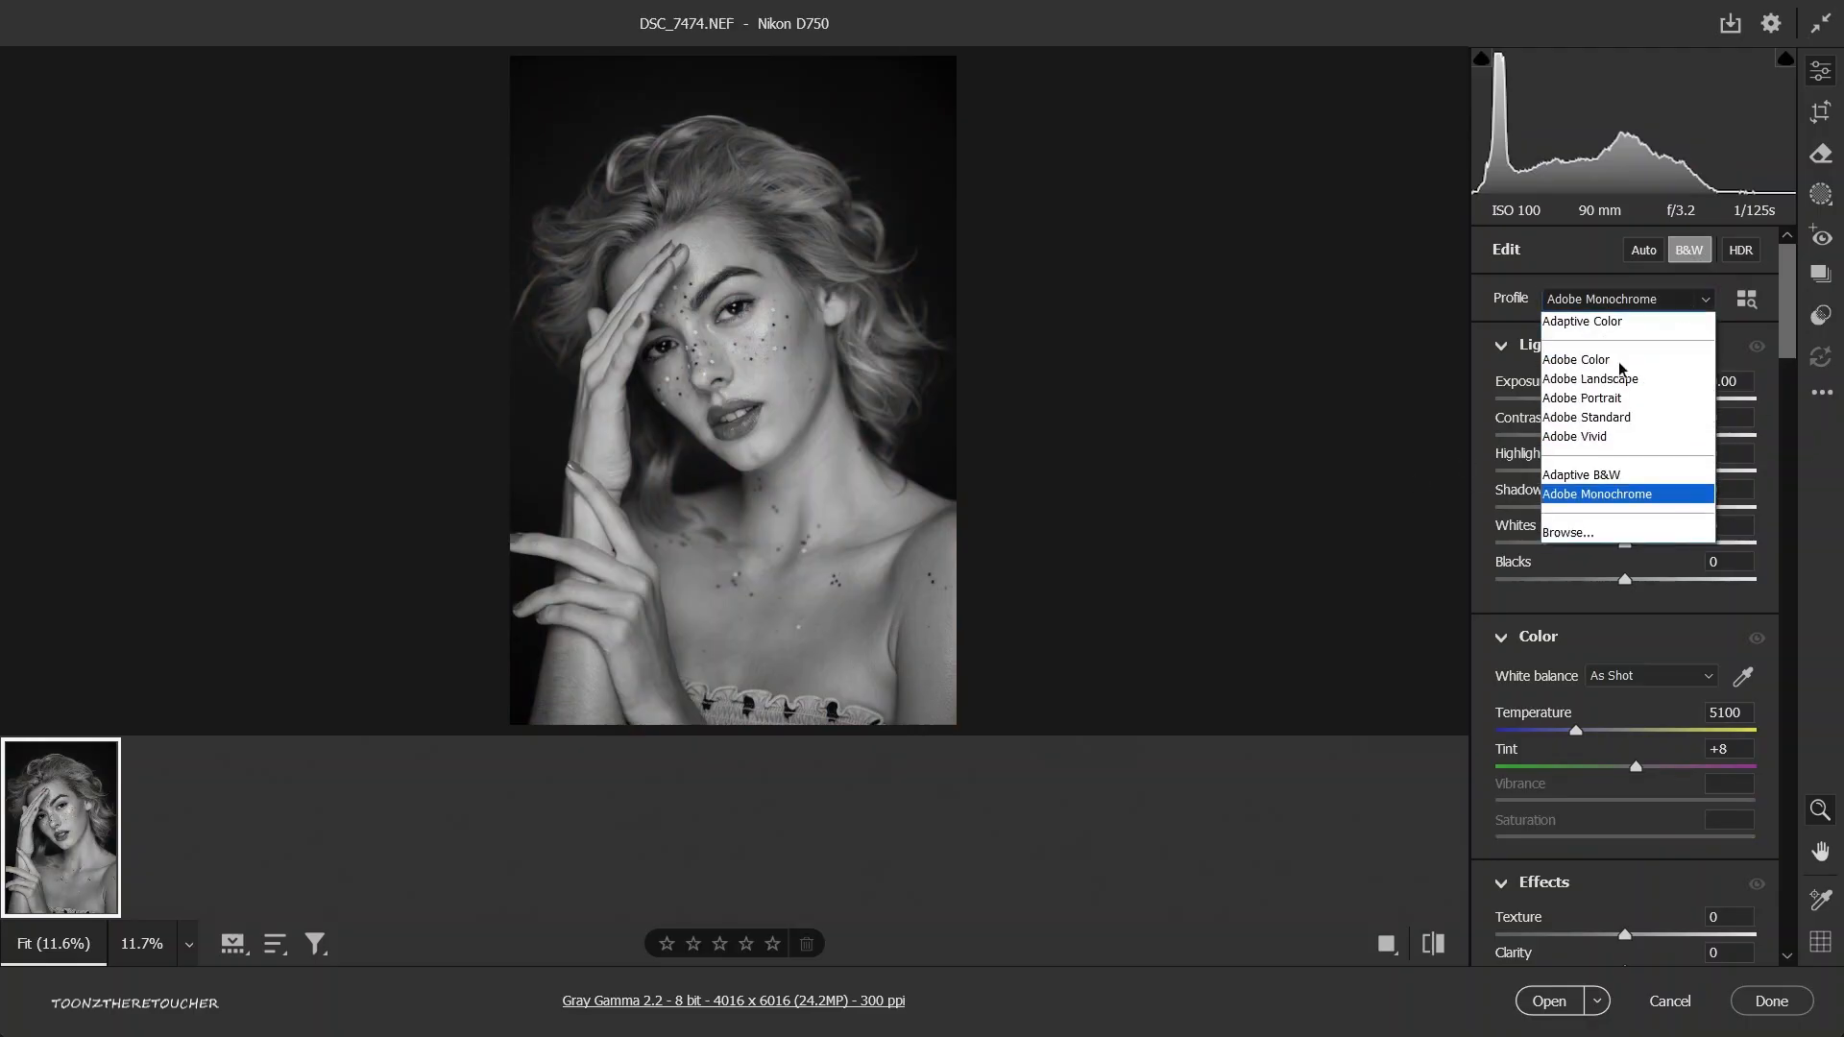
left_click(1544, 476)
left_click(1647, 309)
left_click(1545, 469)
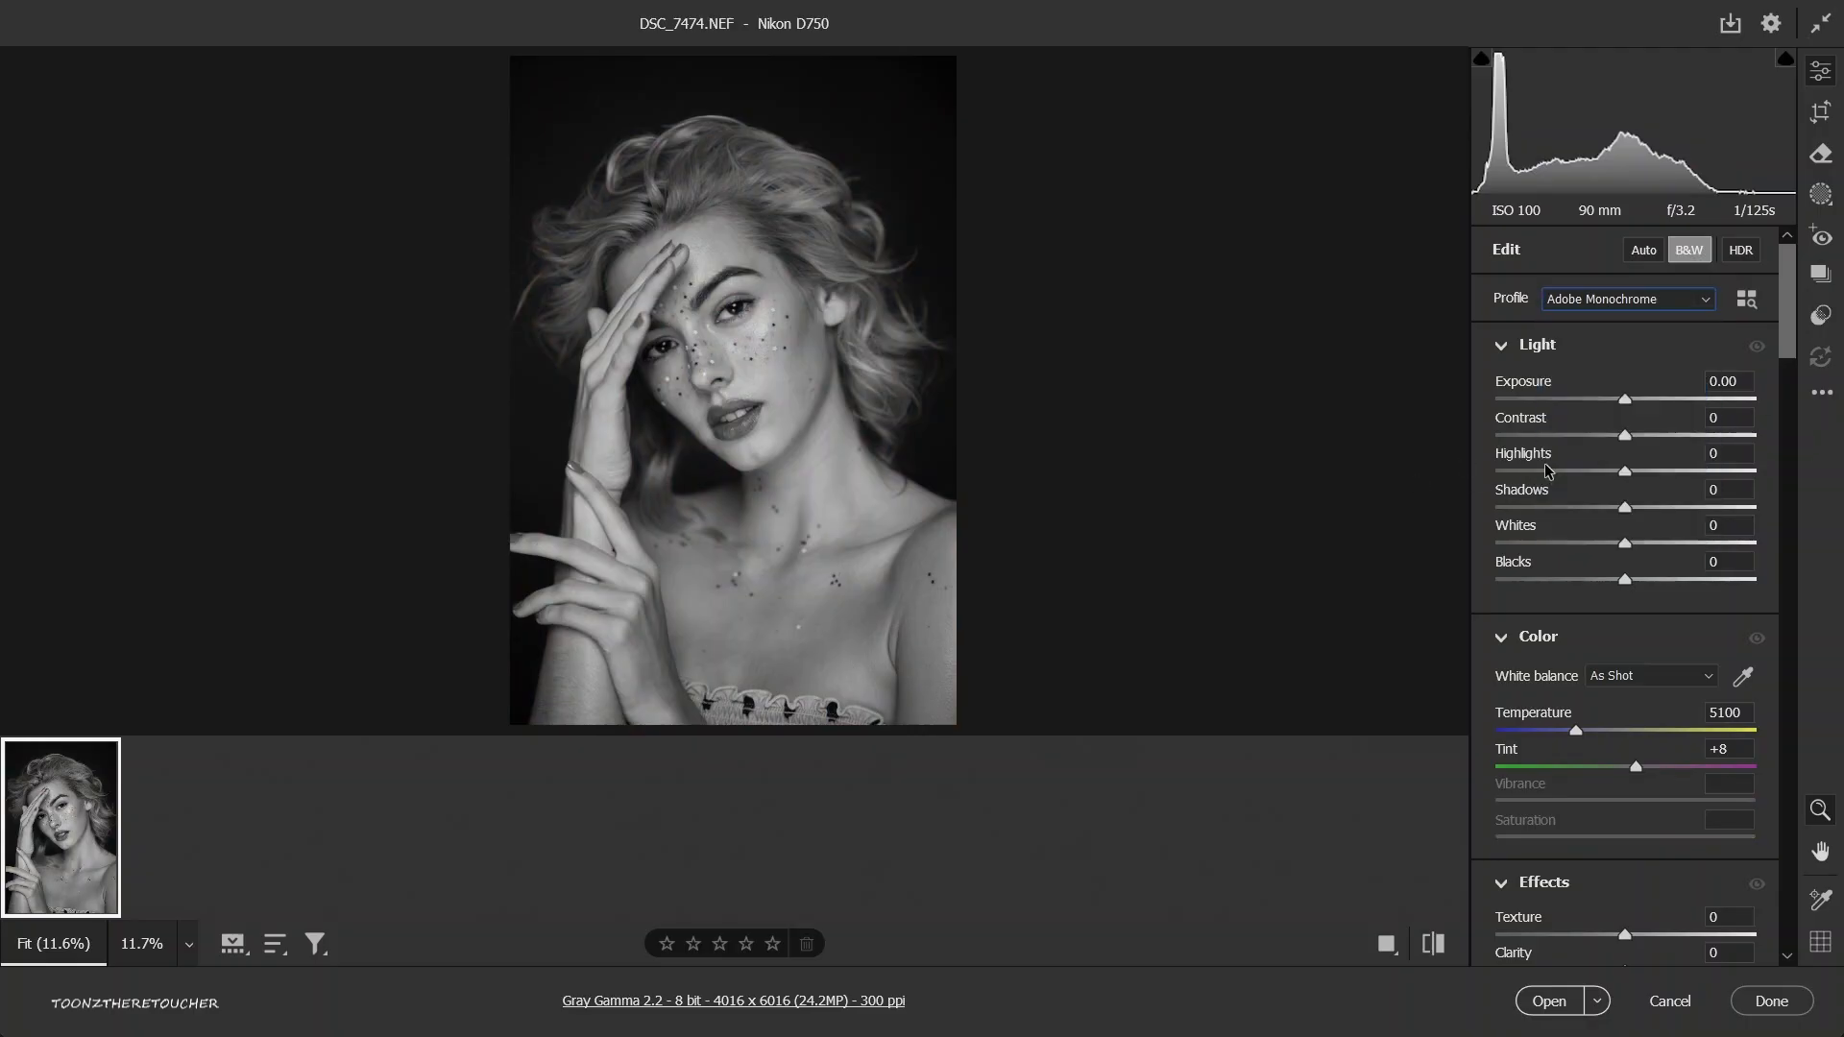
left_click(1573, 305)
left_click(1606, 299)
left_click(1623, 300)
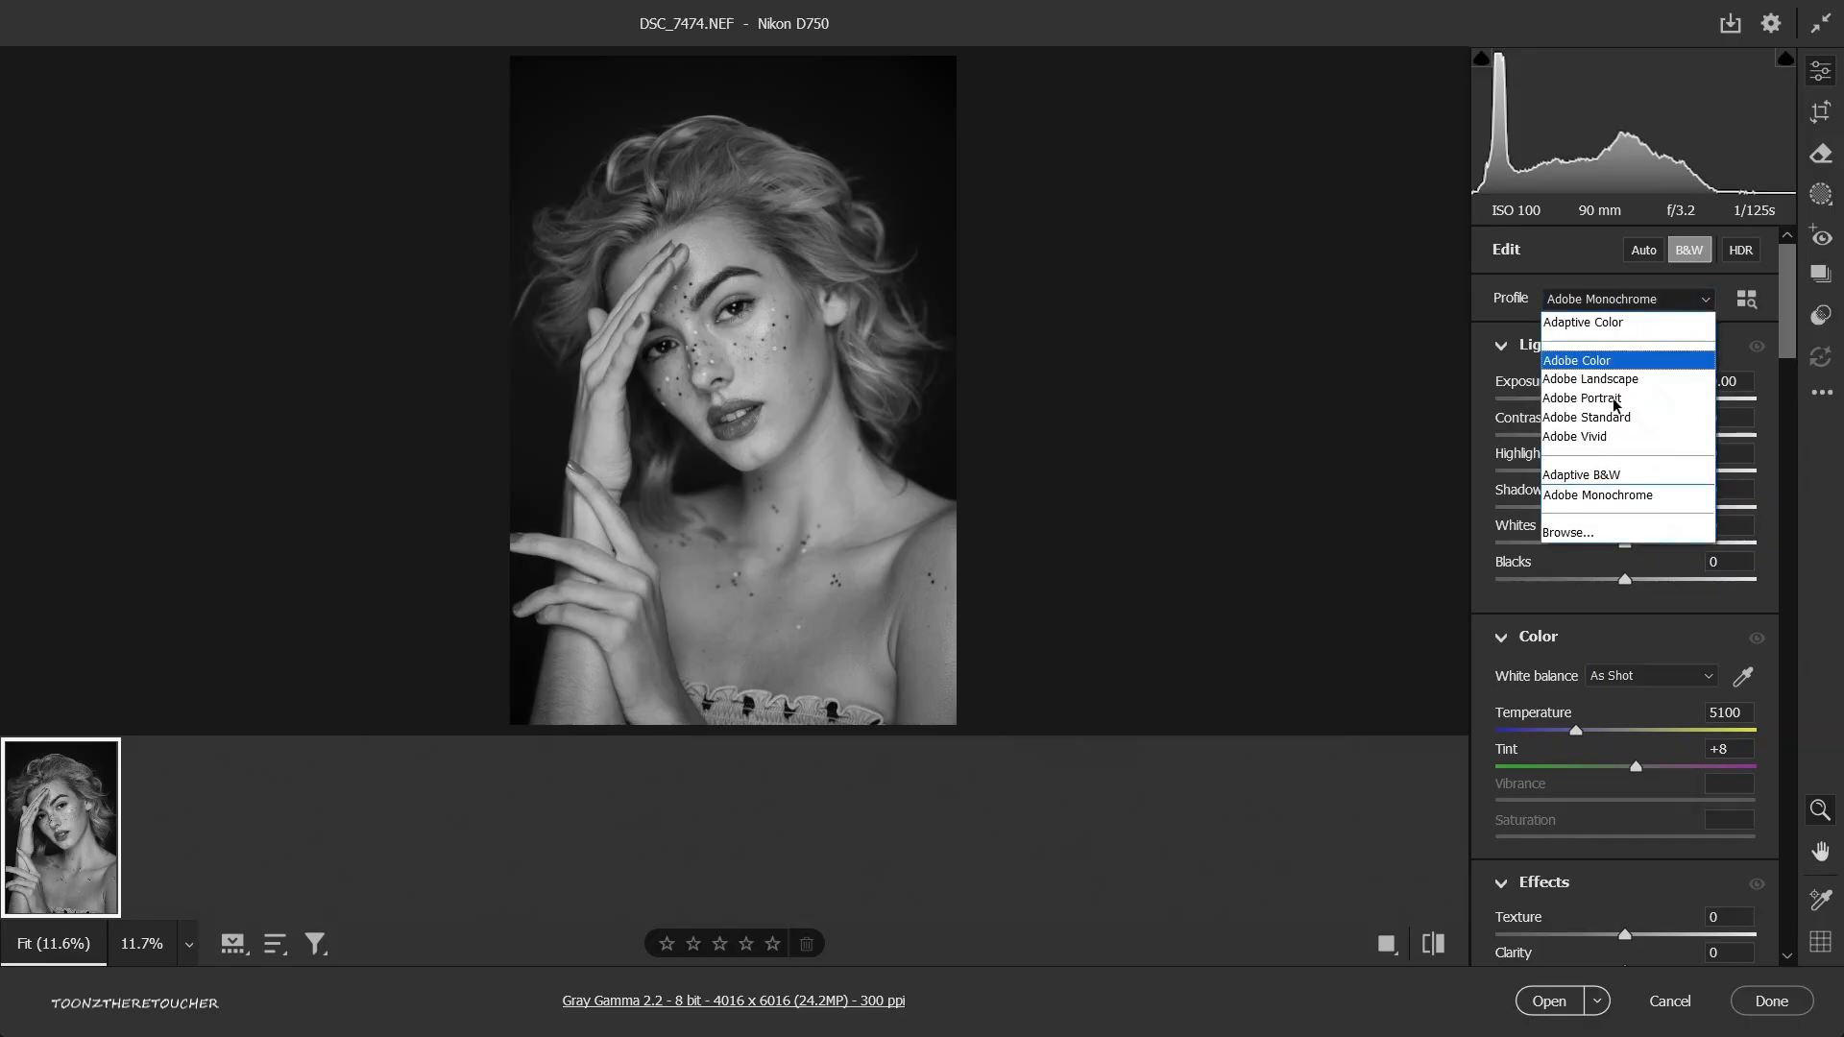
left_click(1616, 475)
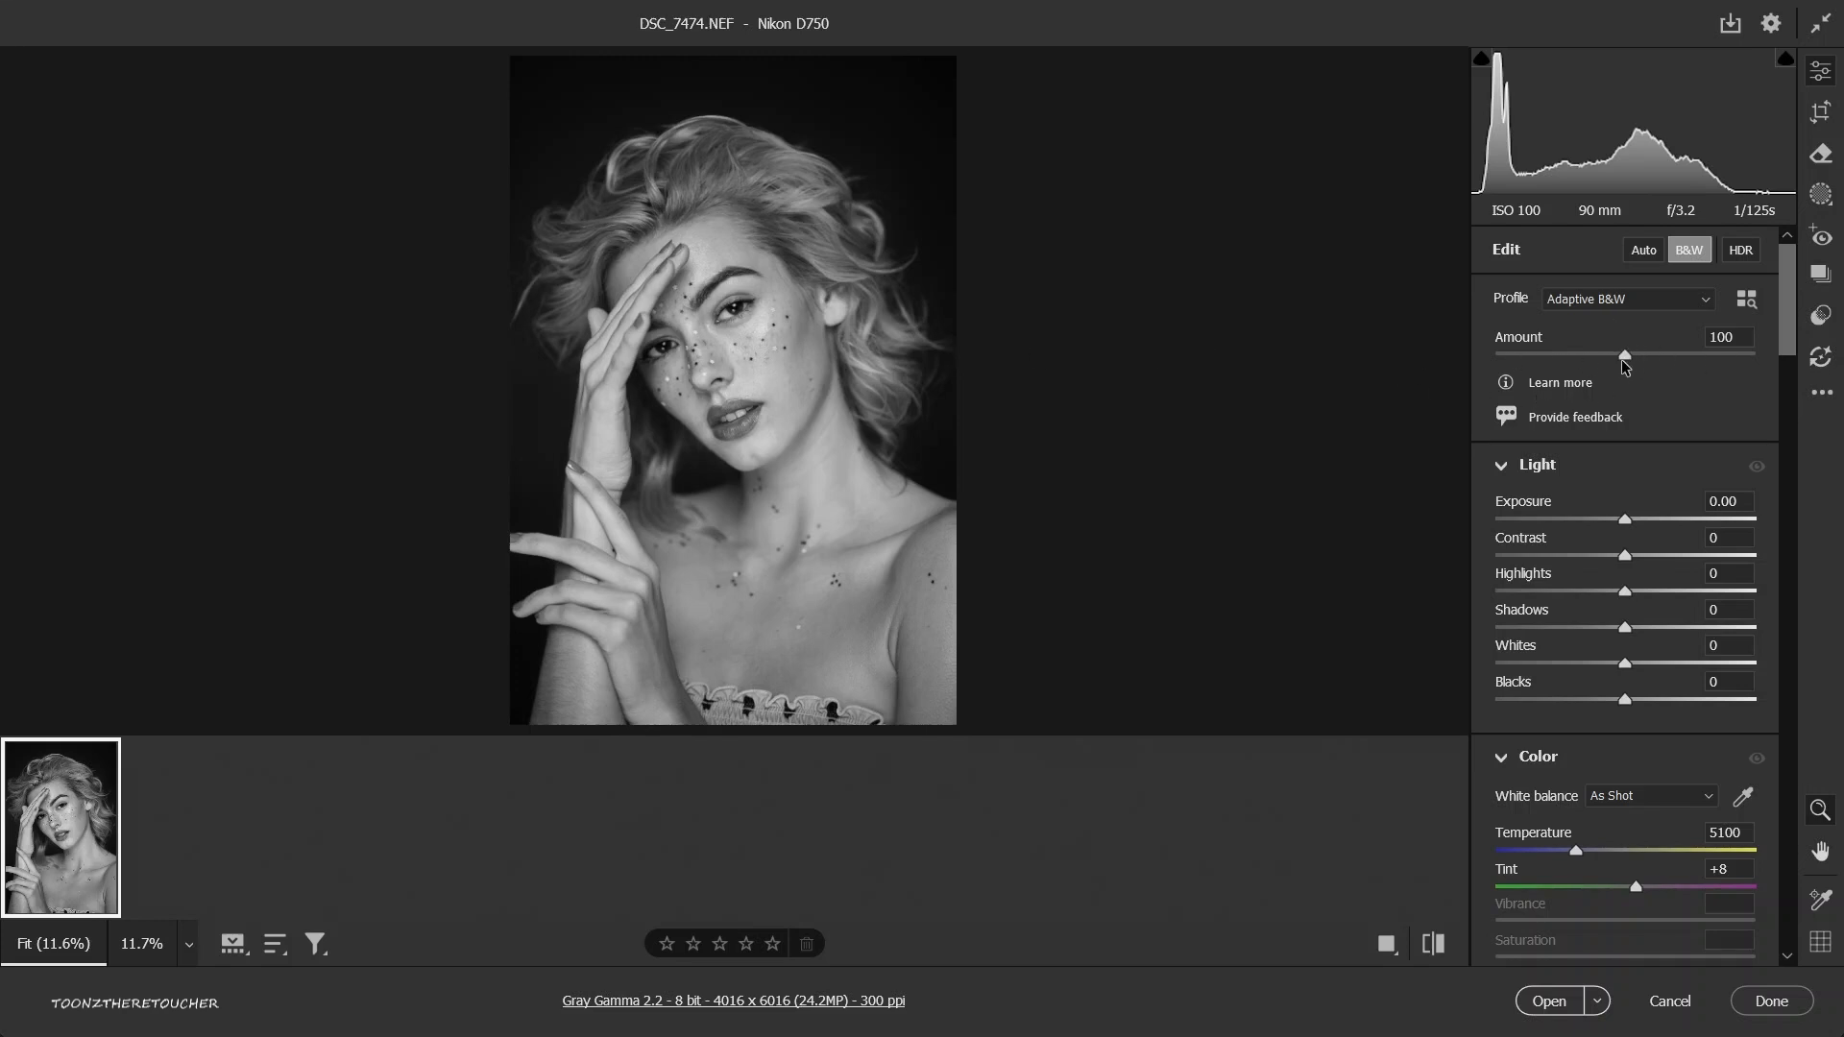
mouse_move(1622, 354)
left_mouse_down()
mouse_move(1496, 361)
mouse_move(1841, 384)
mouse_move(1595, 357)
left_mouse_up()
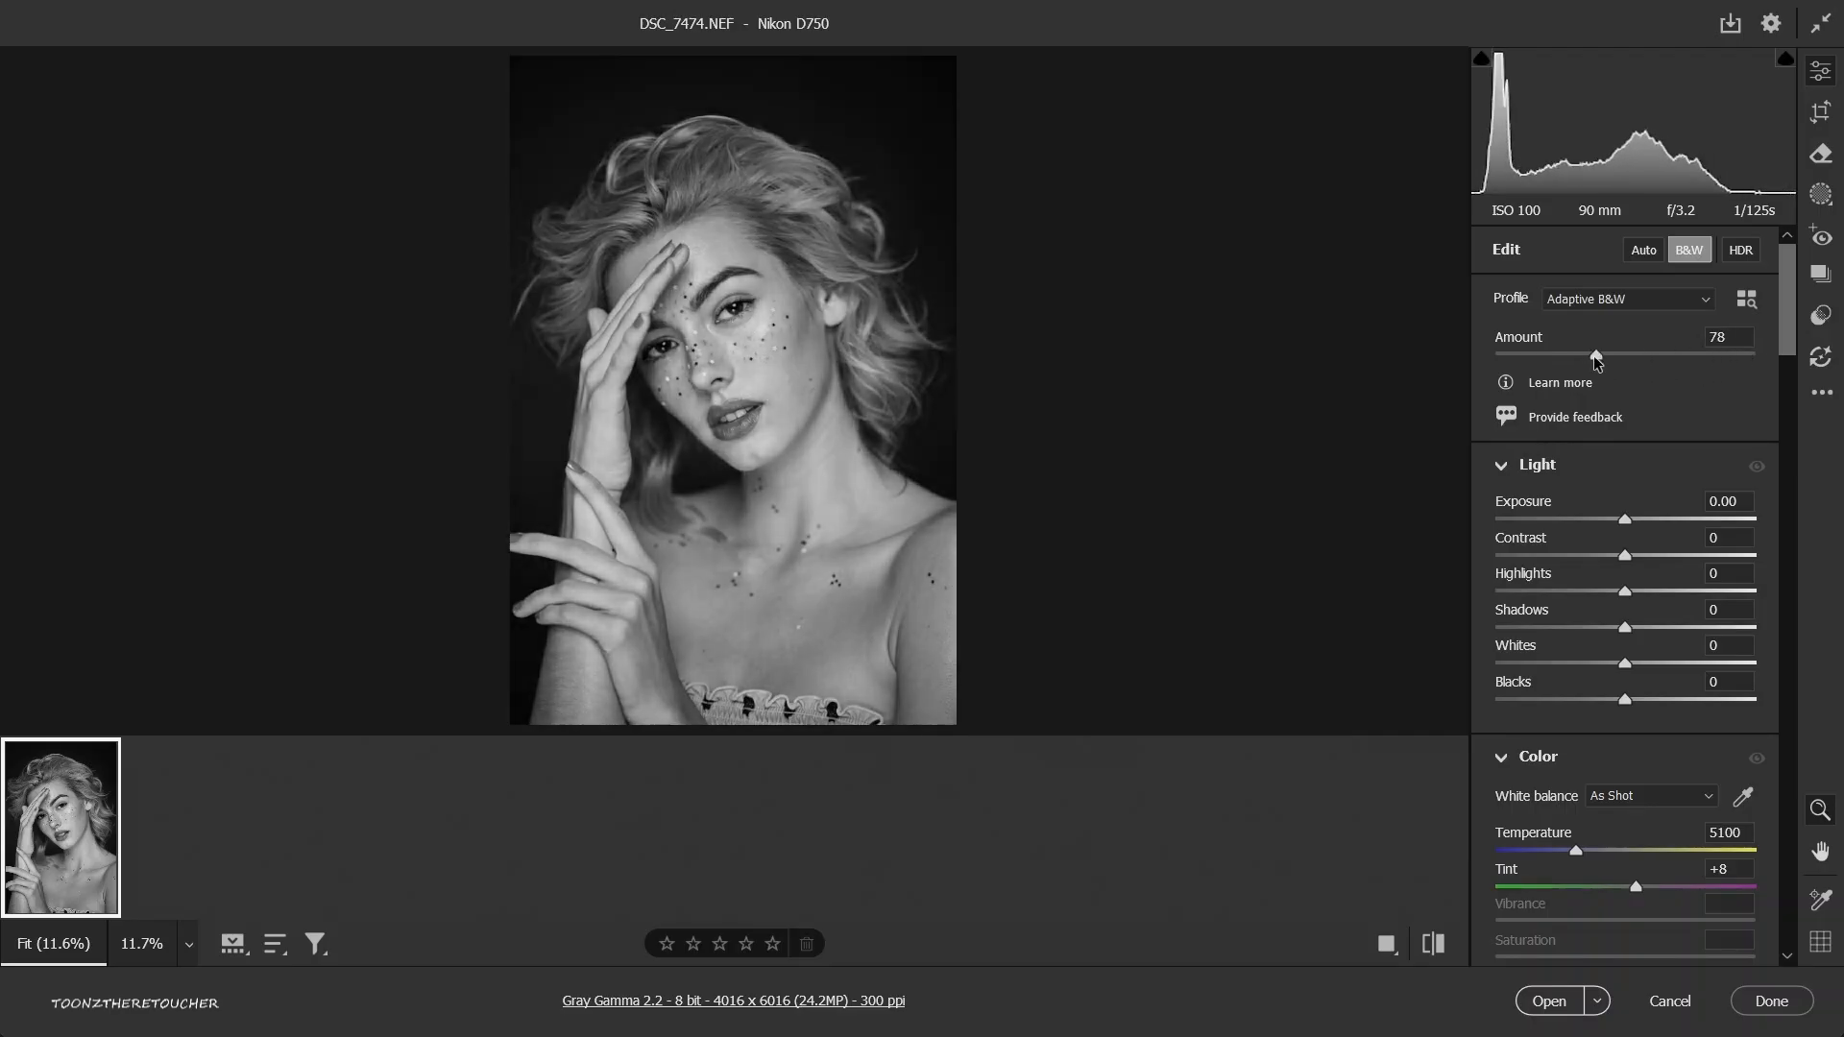
Try the Adobe Color, Adobe Landscape and Adobe Portrait profiles in turn, and apply the Adobe Standard profile.
left_click(1622, 299)
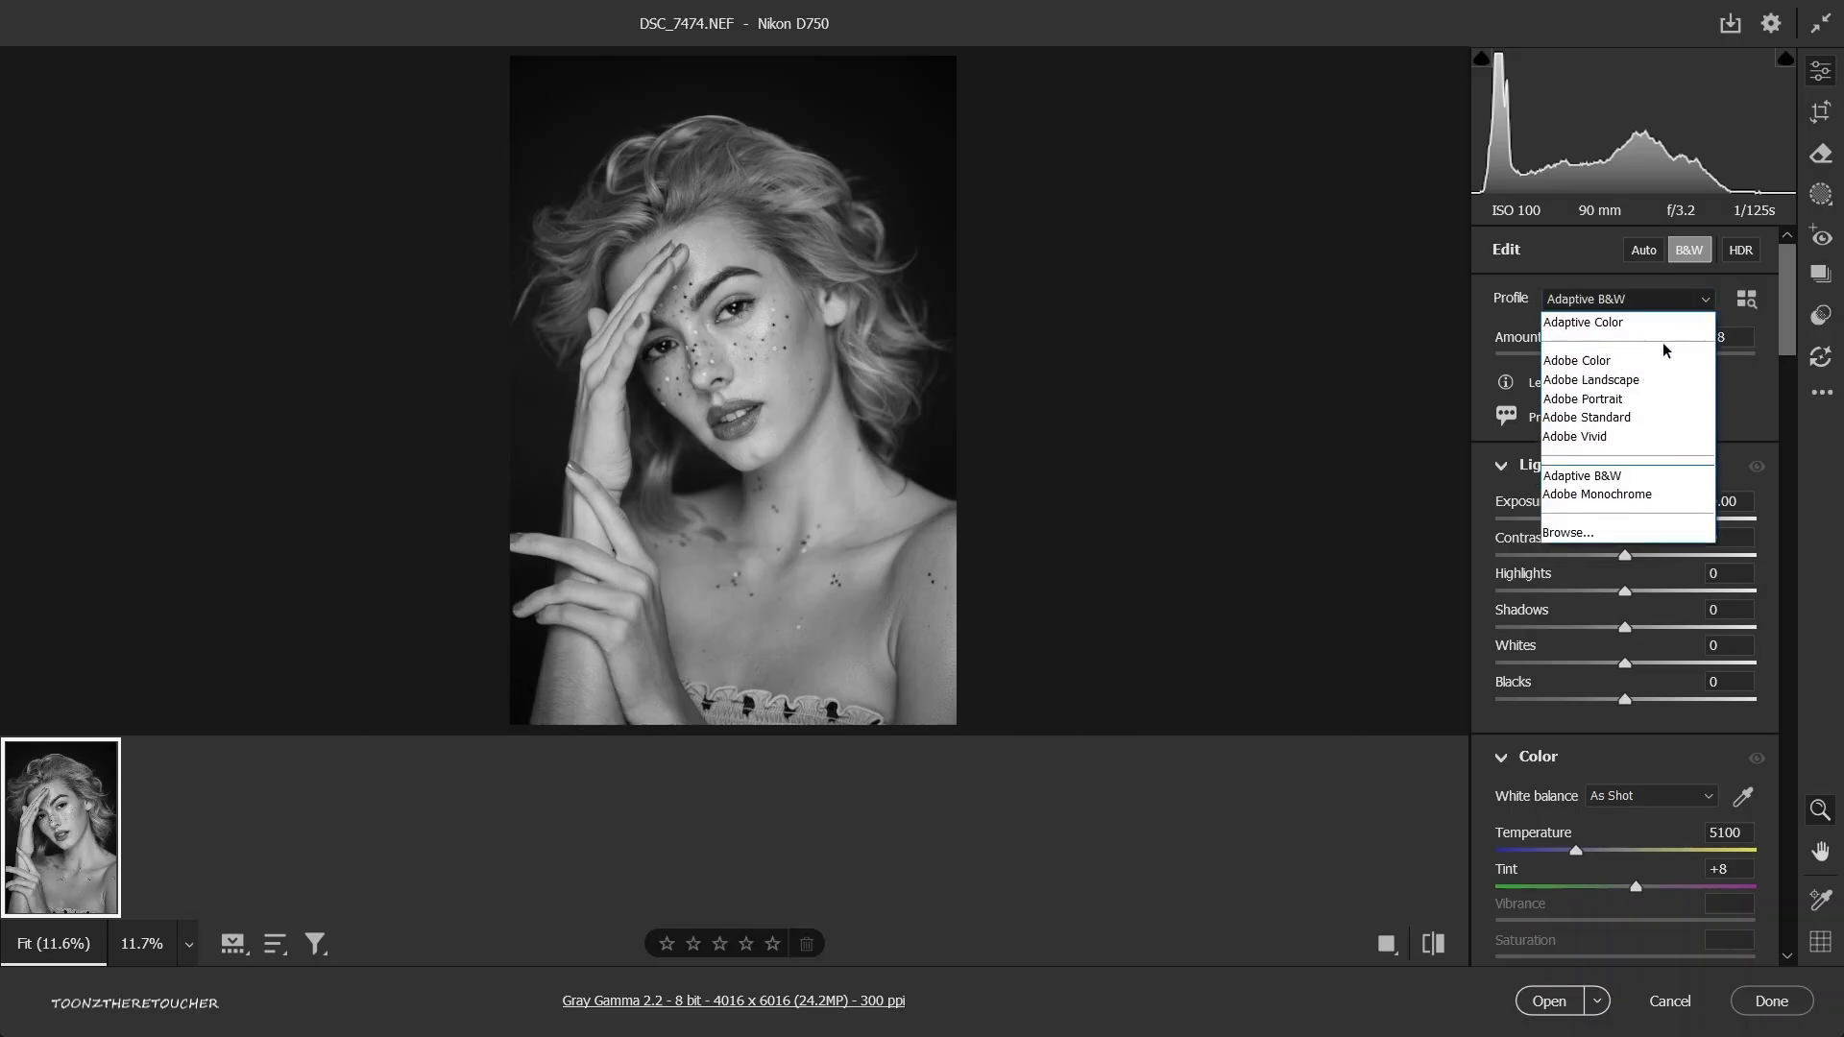
left_click(1602, 362)
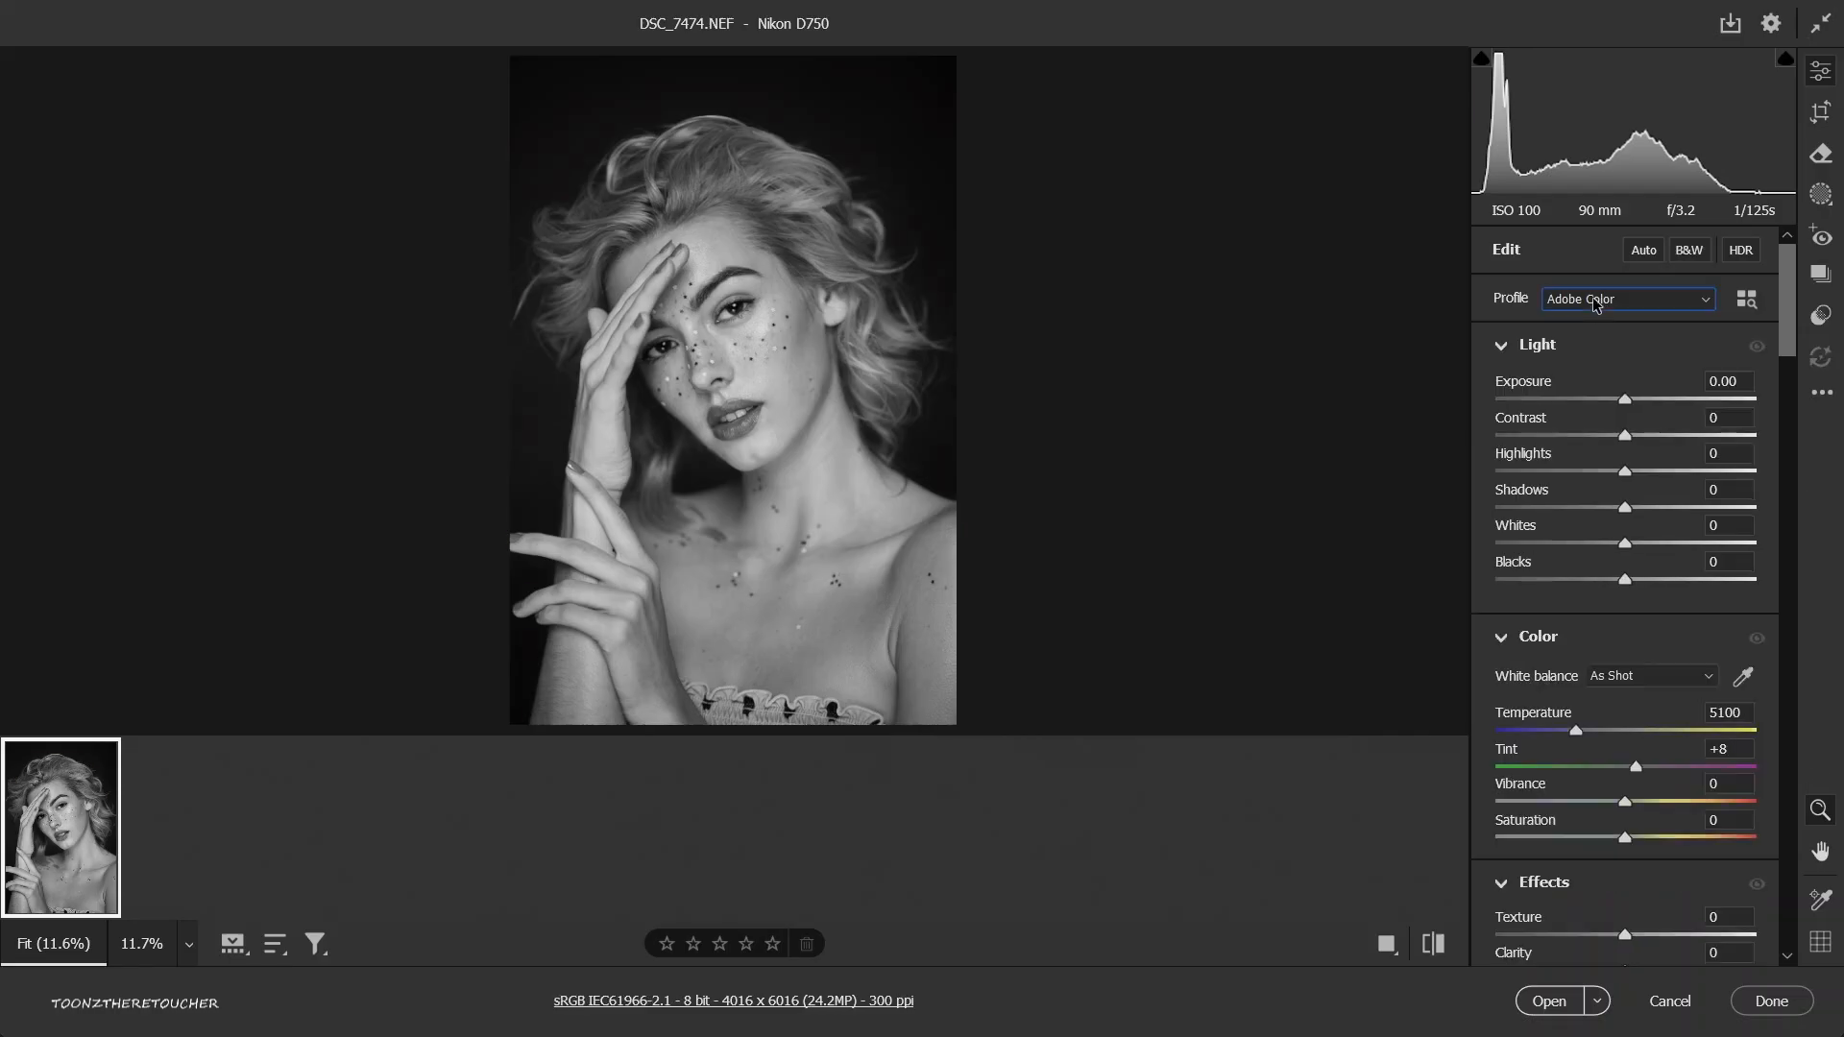
left_click(1599, 301)
left_click(1588, 380)
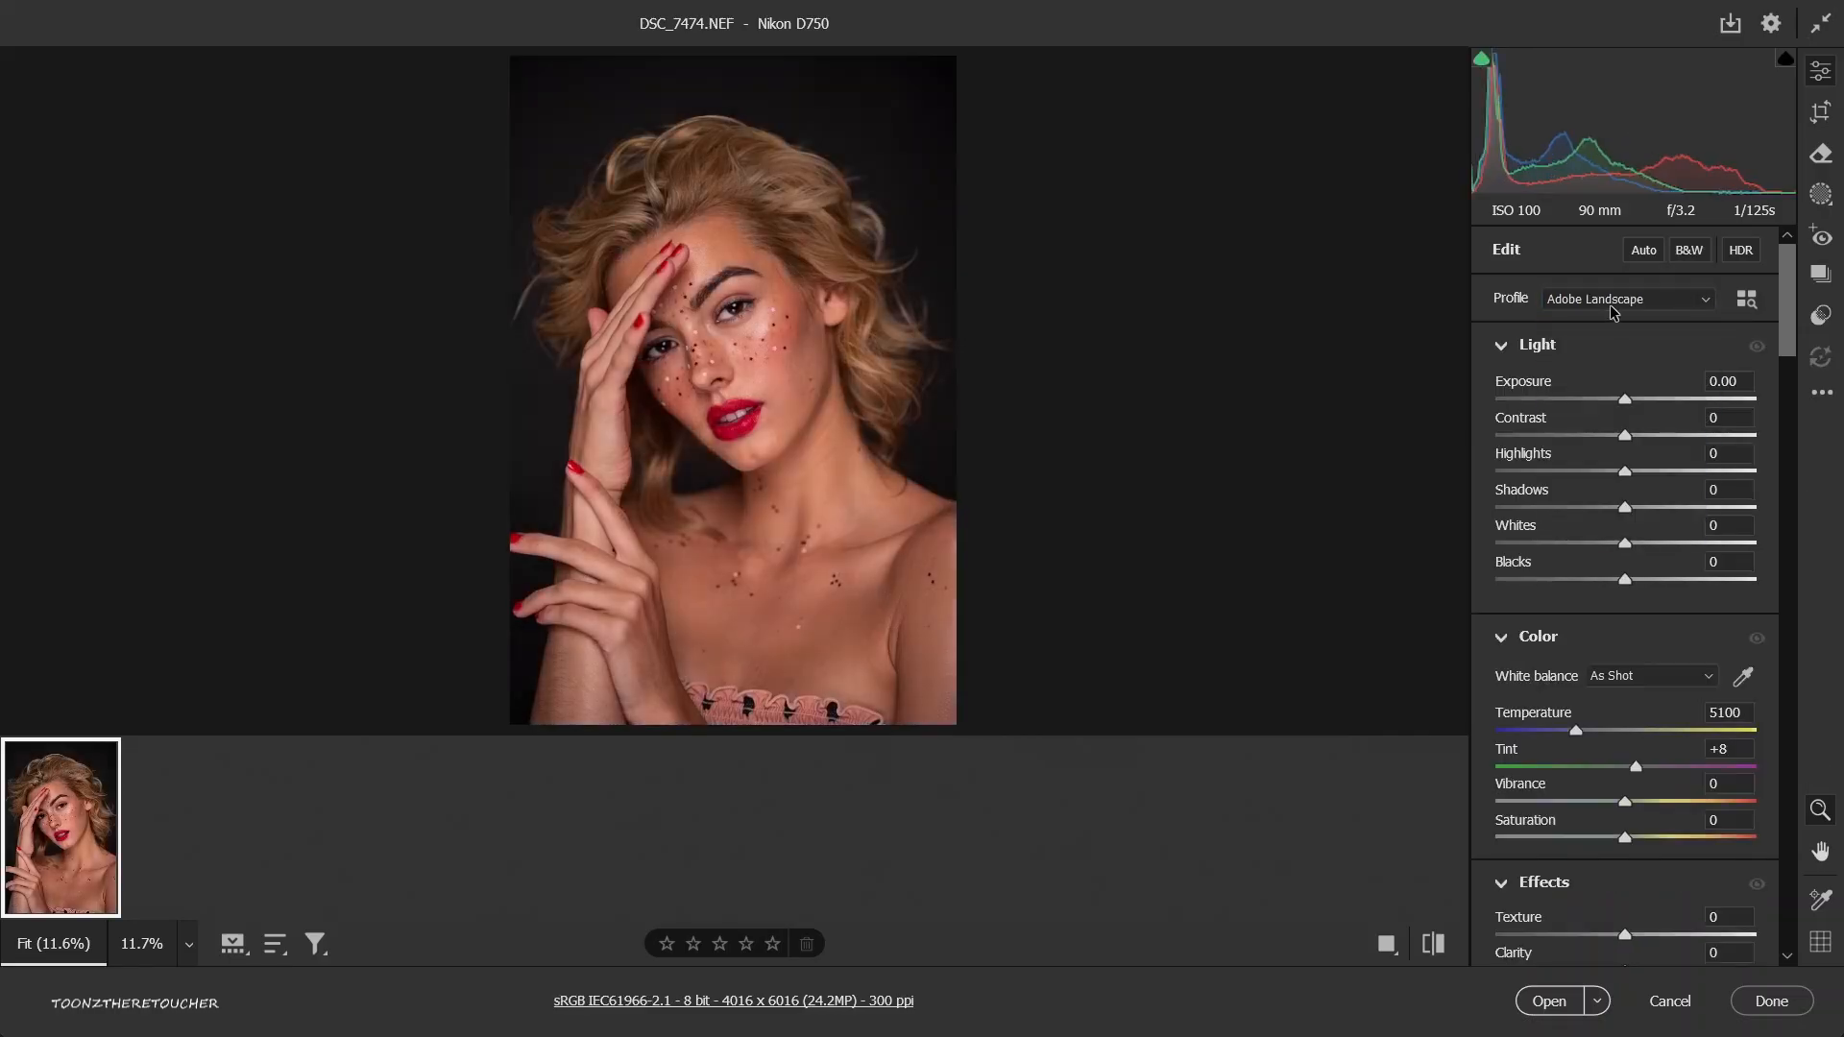
left_click(1614, 302)
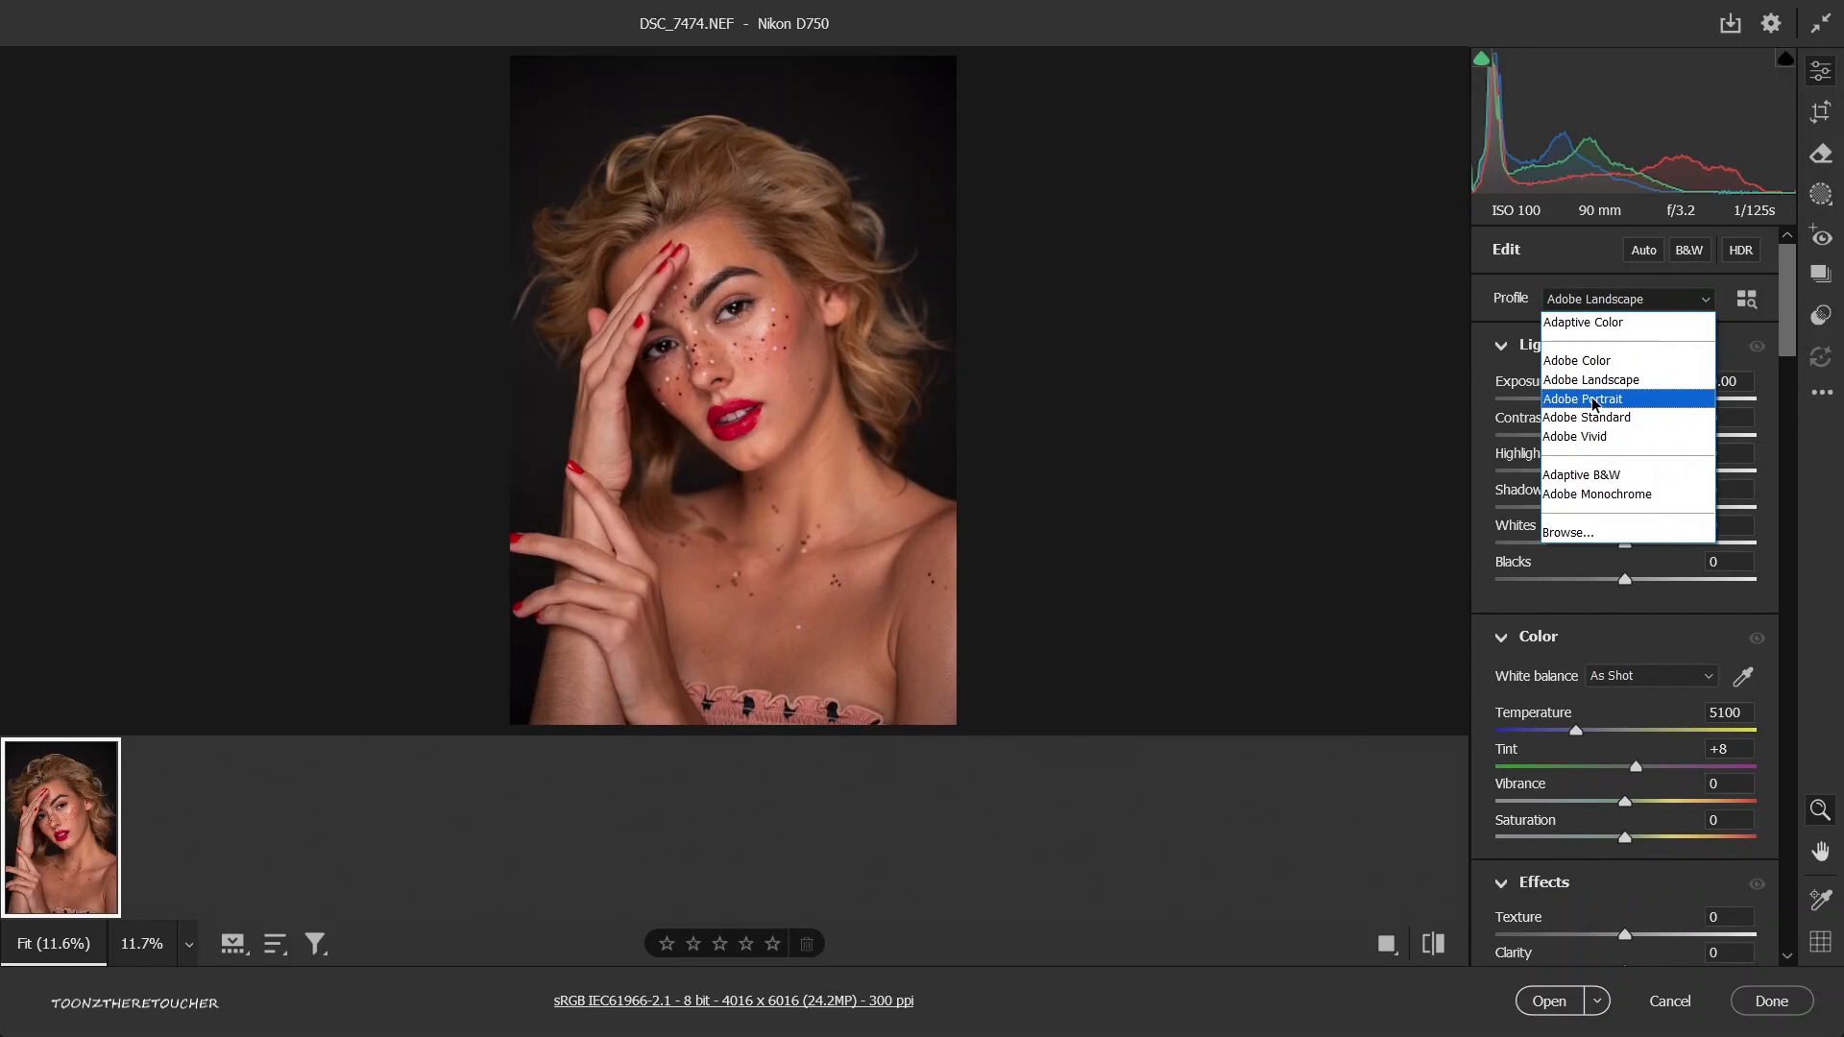
left_click(1595, 401)
left_click(1601, 300)
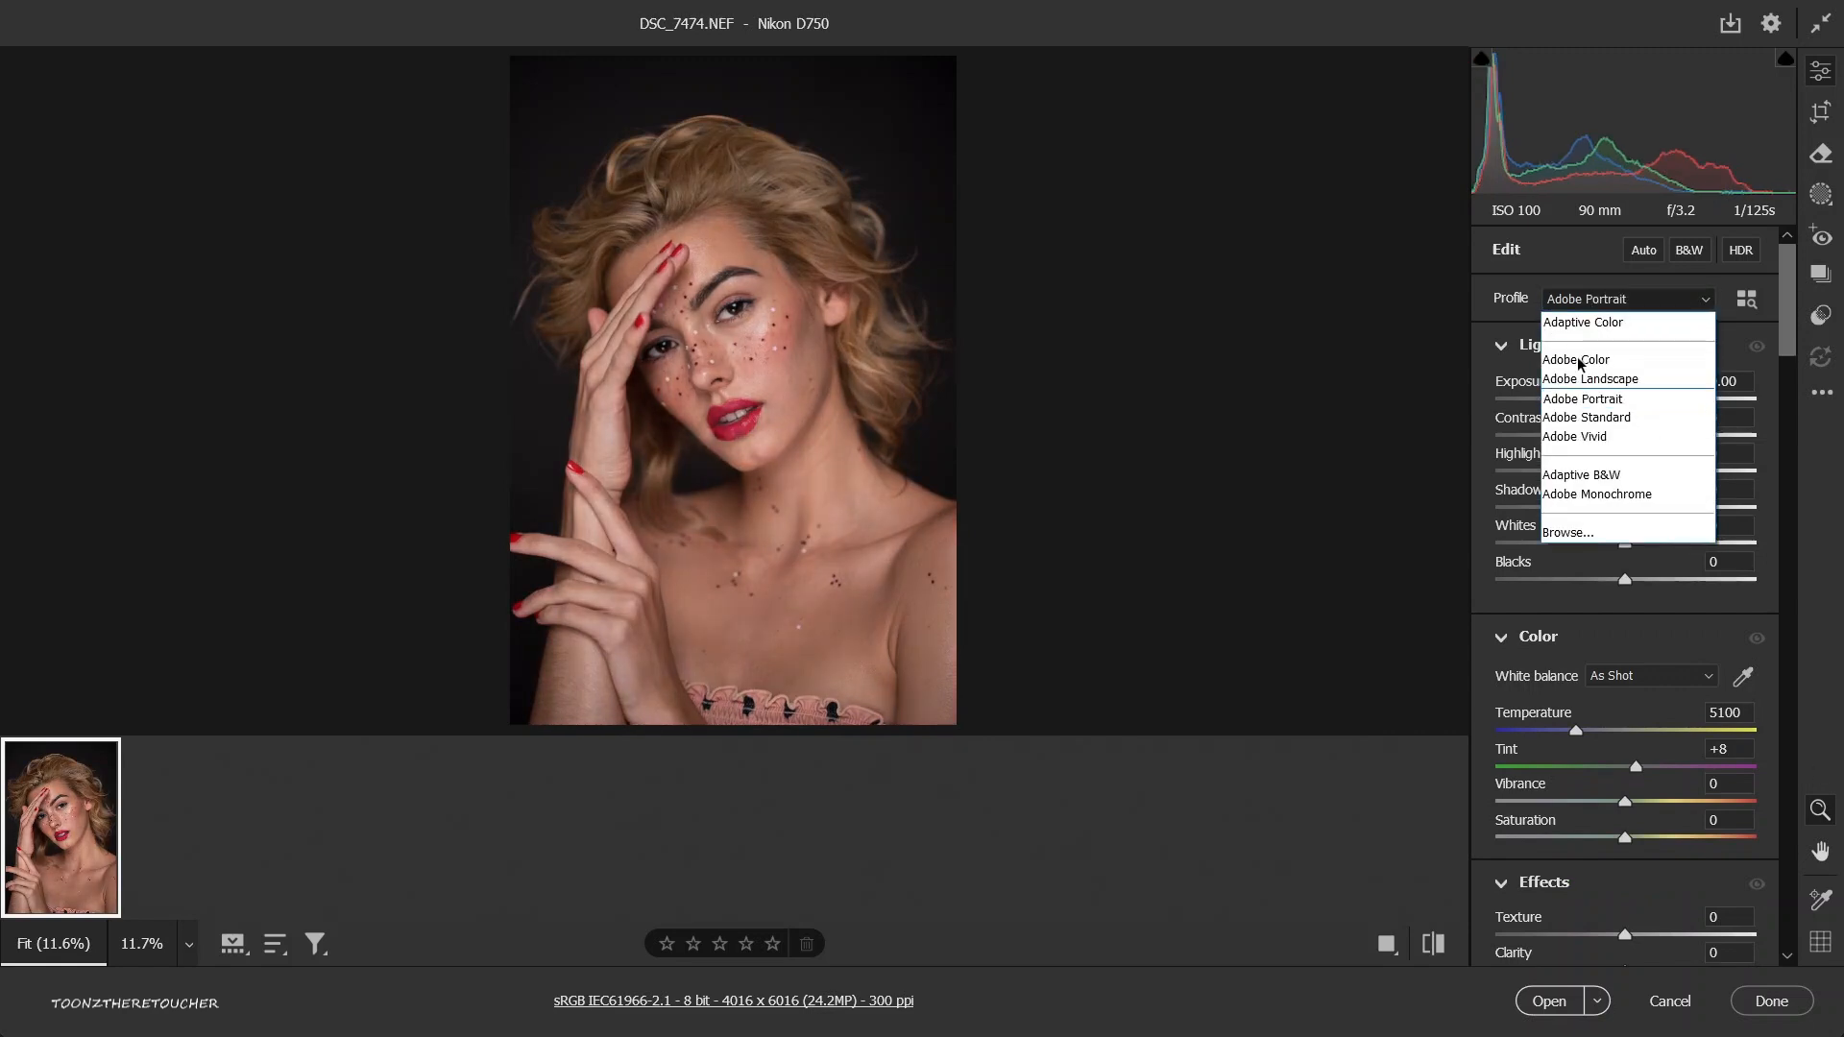
left_click(1587, 424)
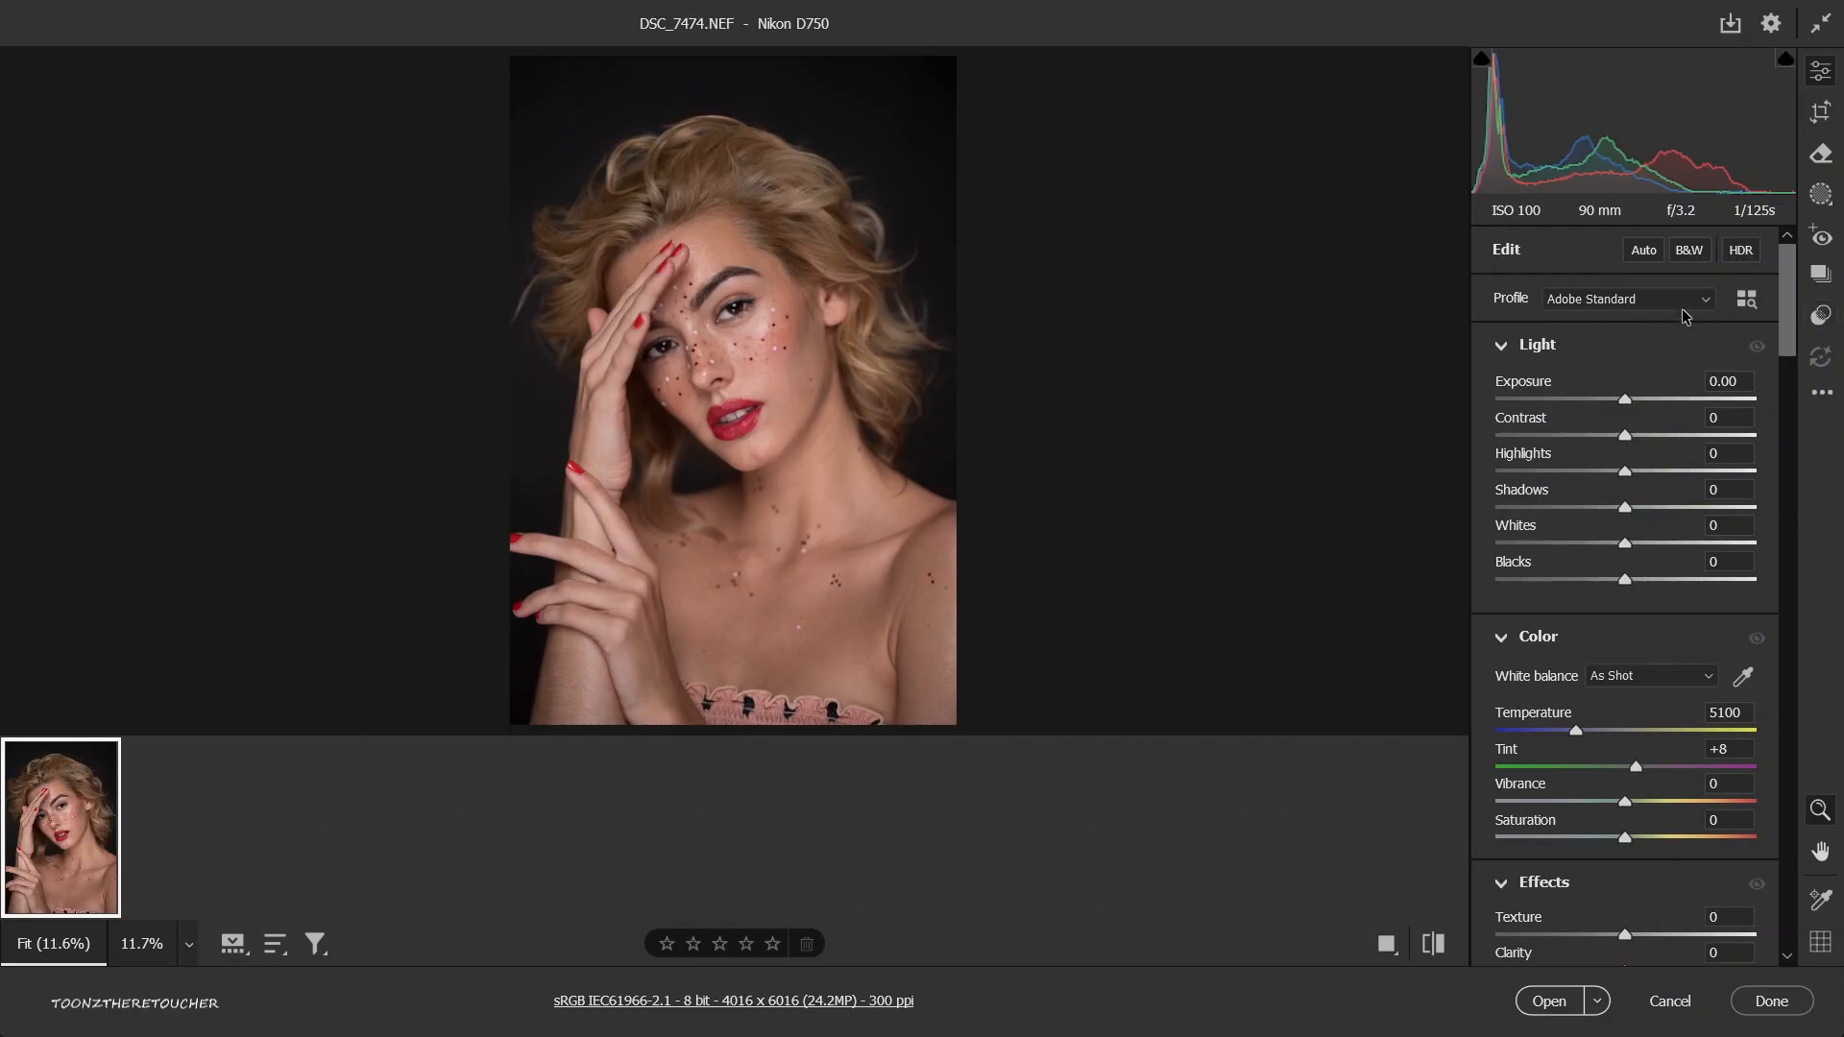
Browse the profile thumbnails, including the Camera Matching group, to preview them on the portrait, and return to the edit settings.
left_click(1748, 313)
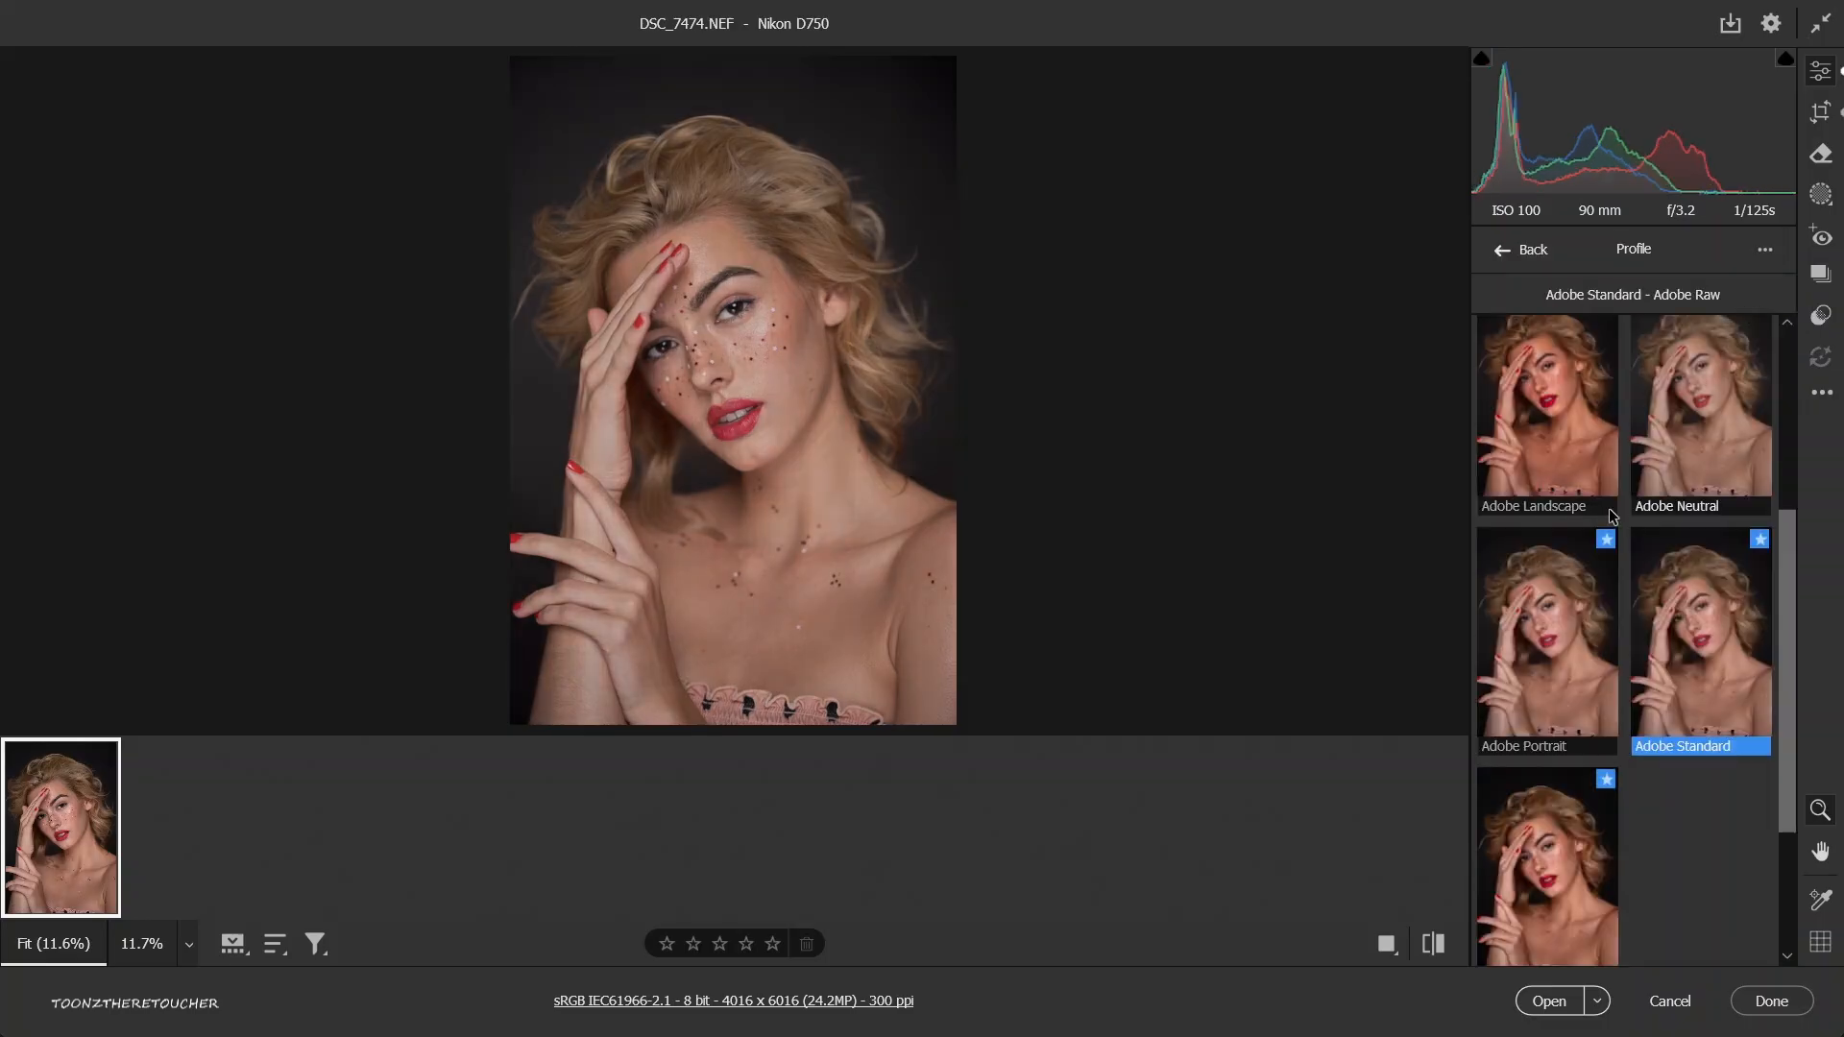
scroll(1611, 516, "up", 3)
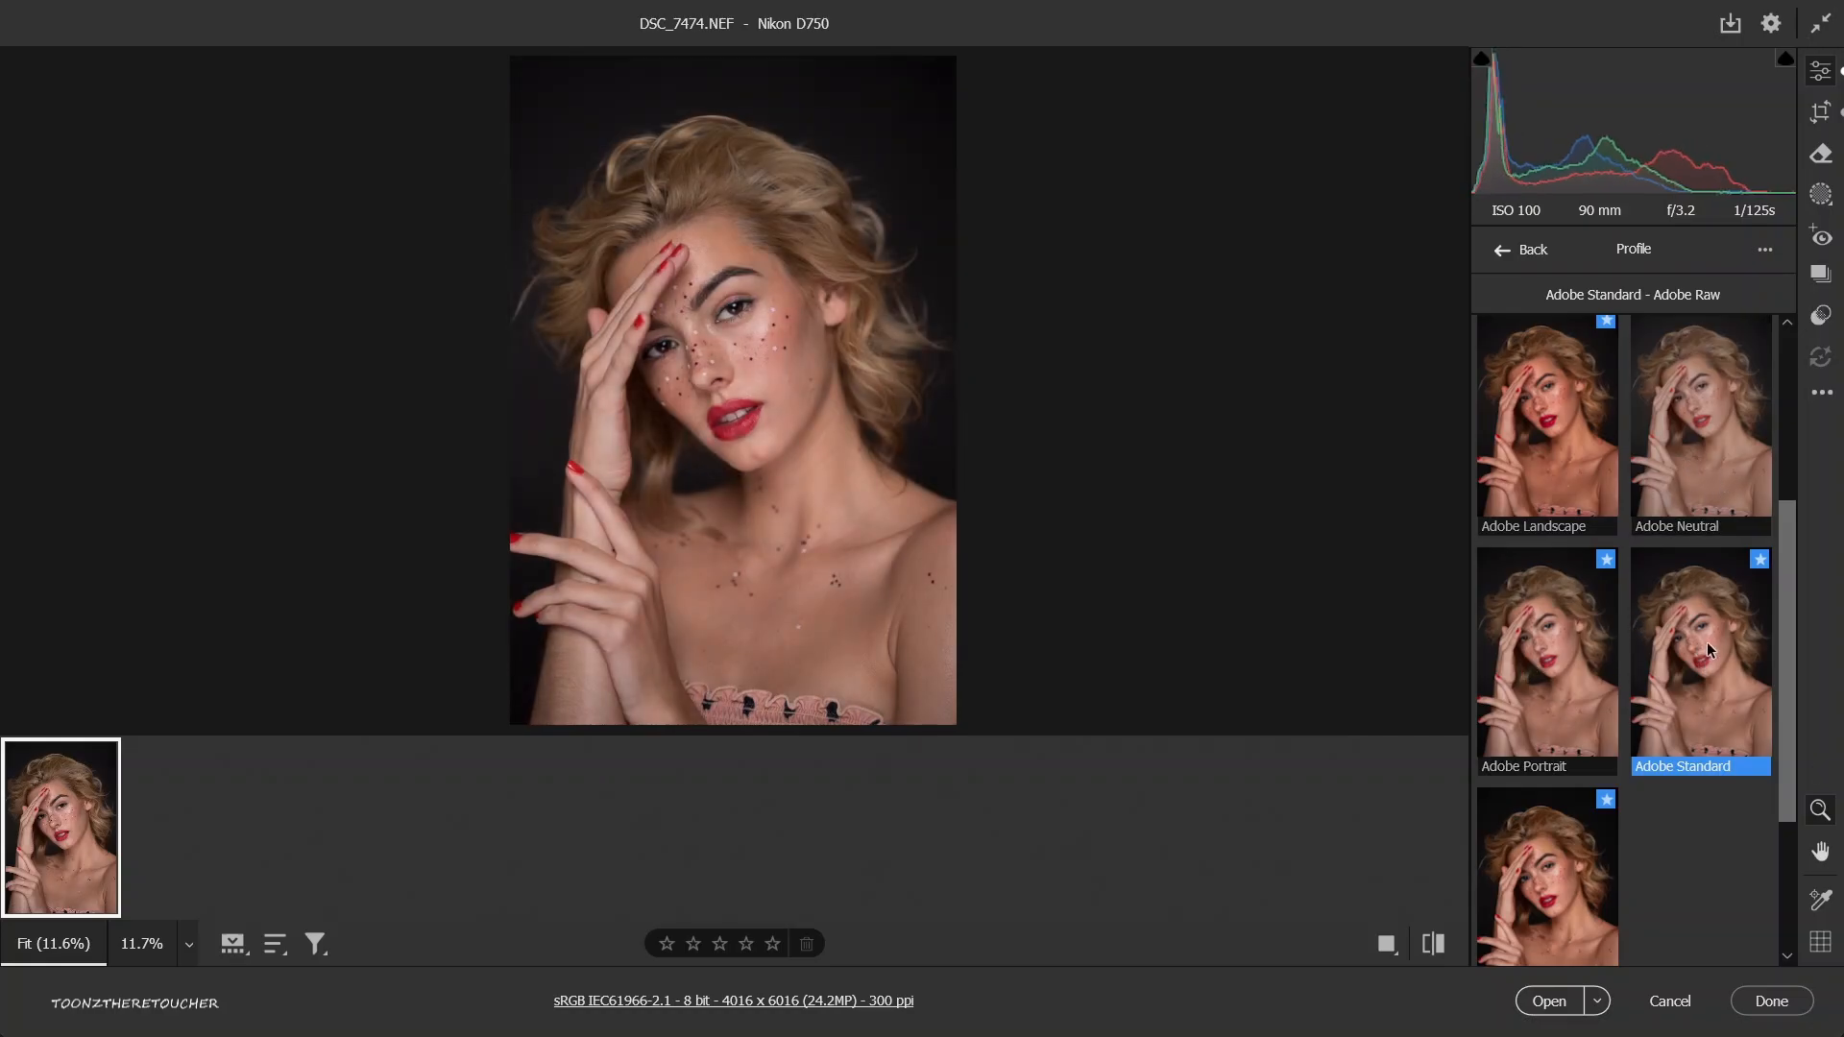
scroll(1703, 649, "down", 2)
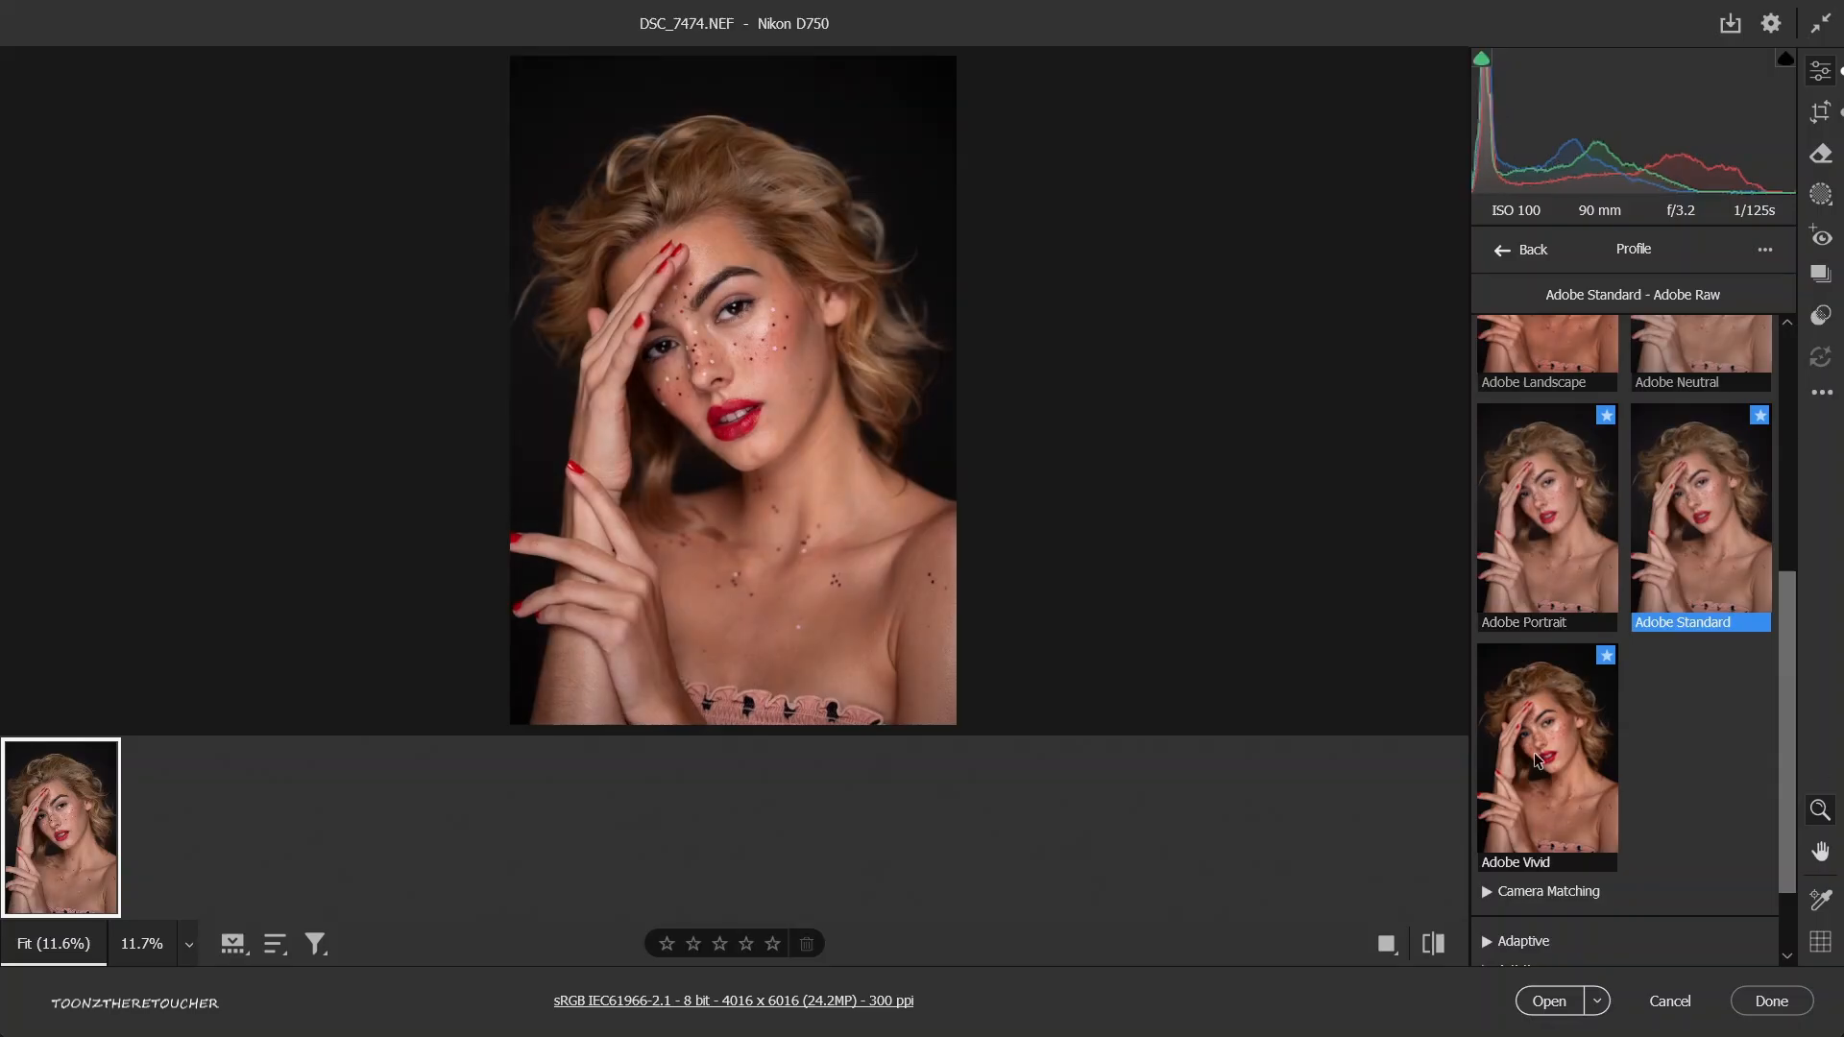
left_click(1487, 891)
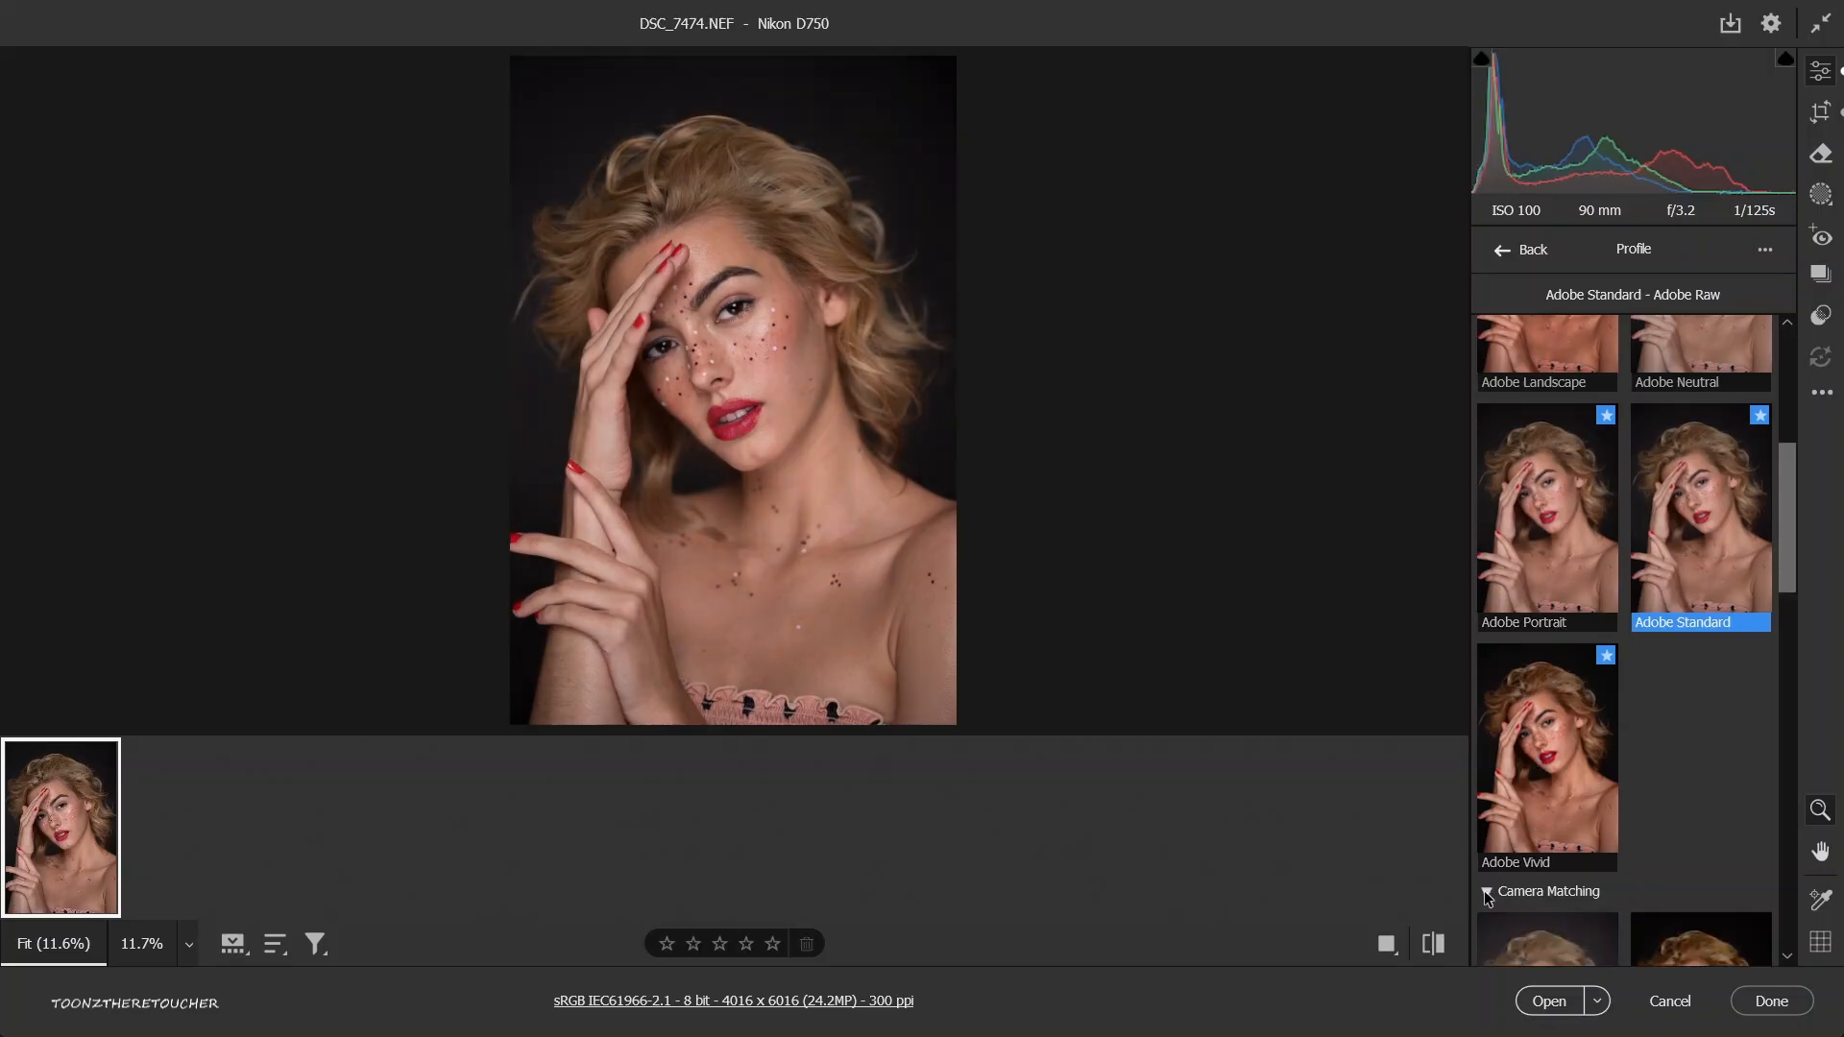
scroll(1613, 769, "down", 3)
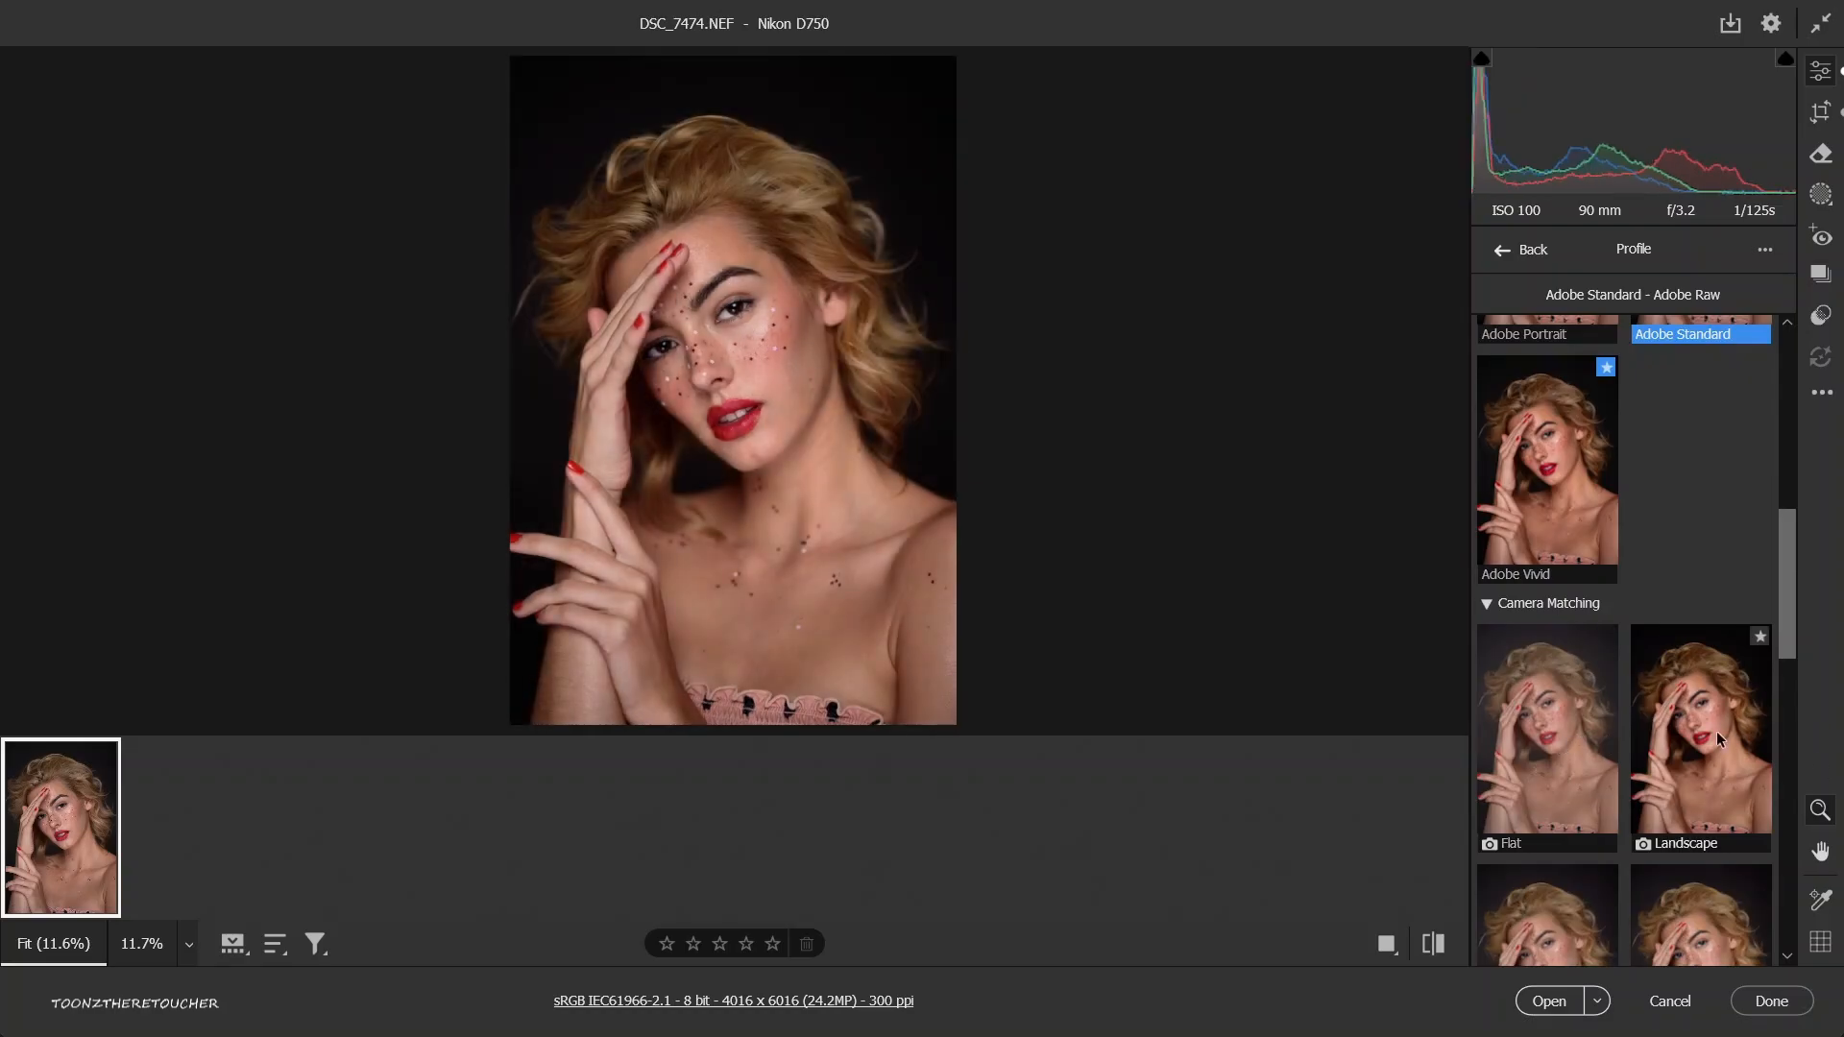
scroll(1550, 728, "down", 3)
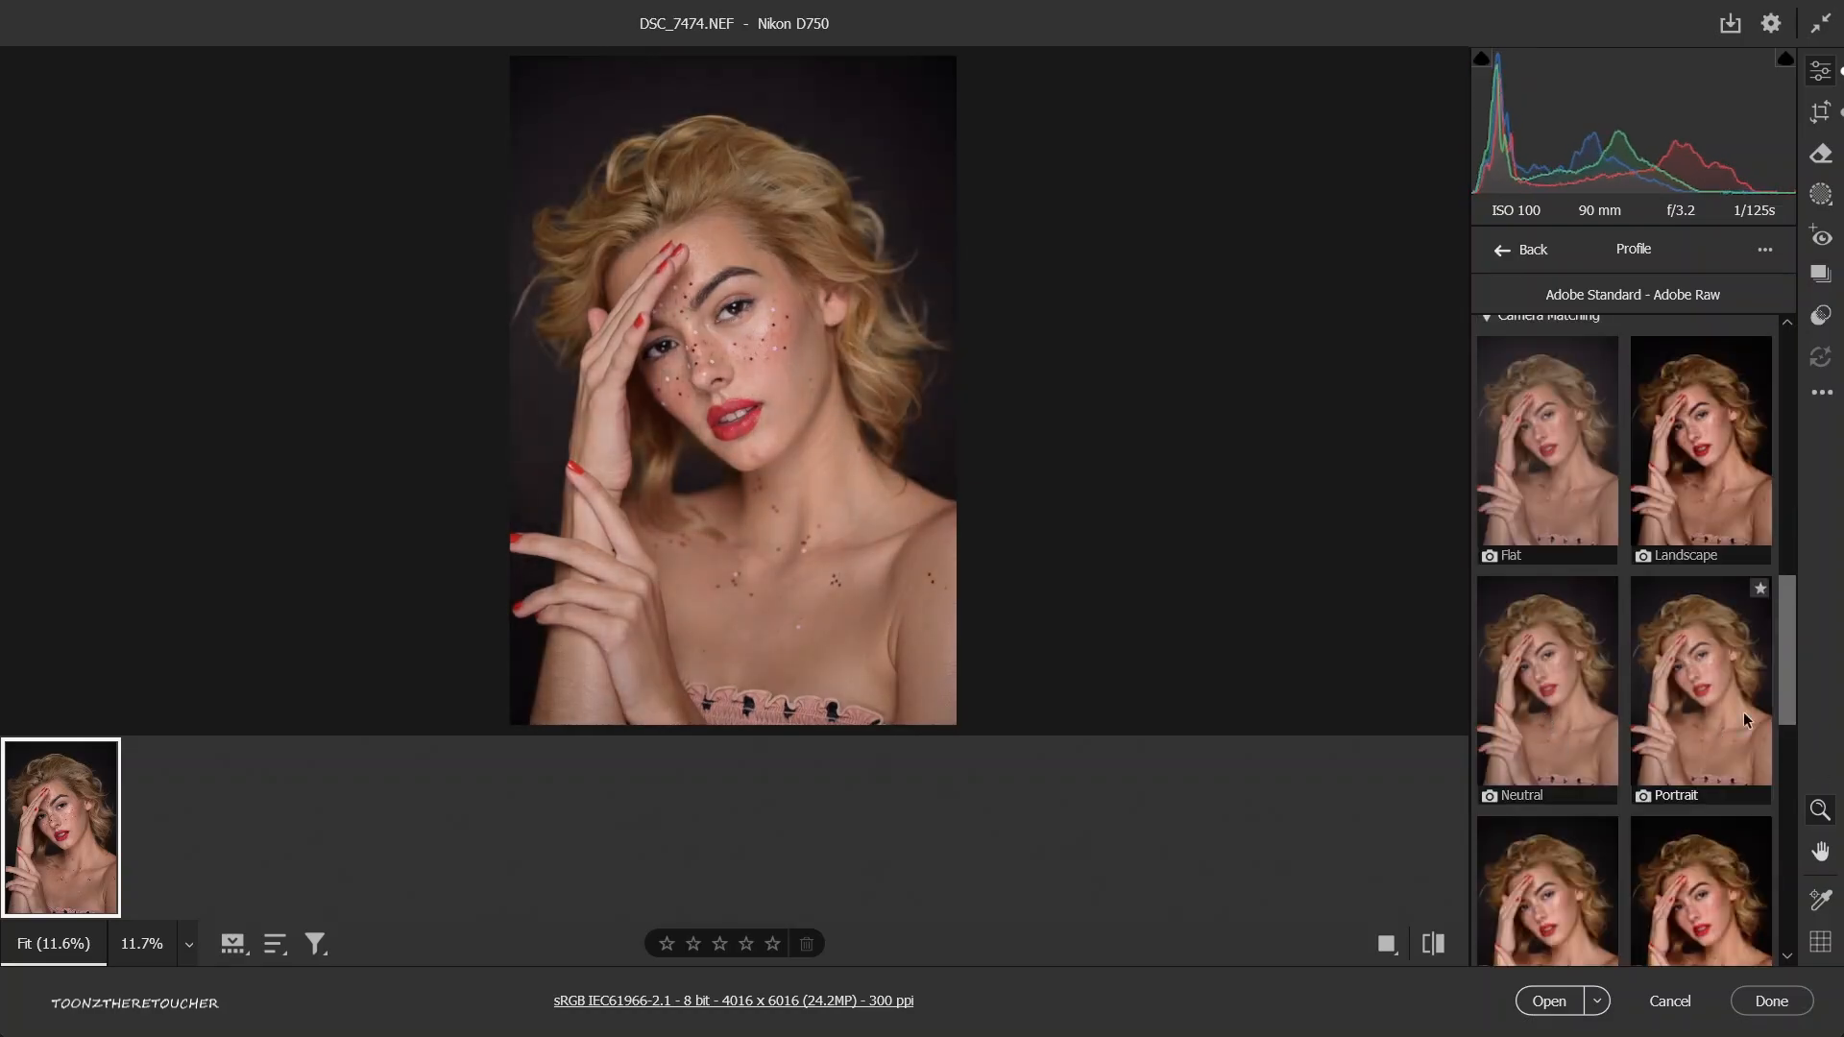
scroll(1708, 699, "down", 2)
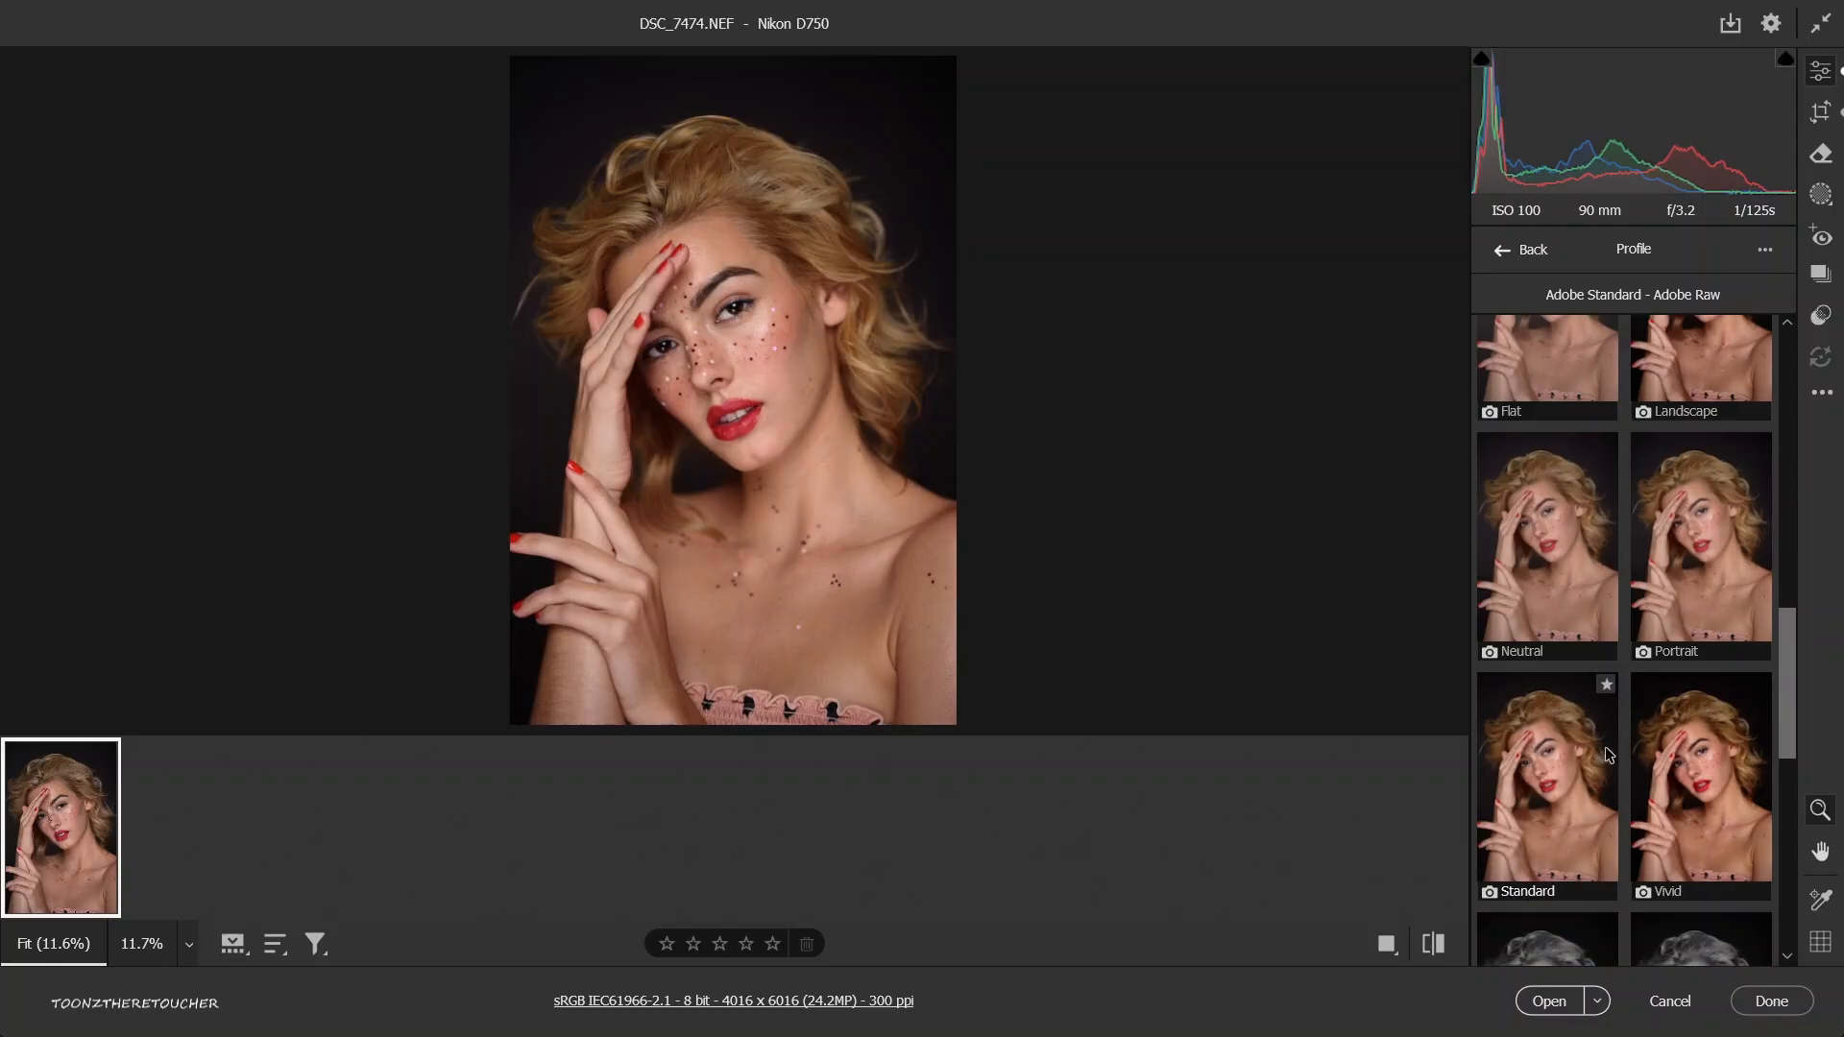
scroll(1575, 766, "down", 4)
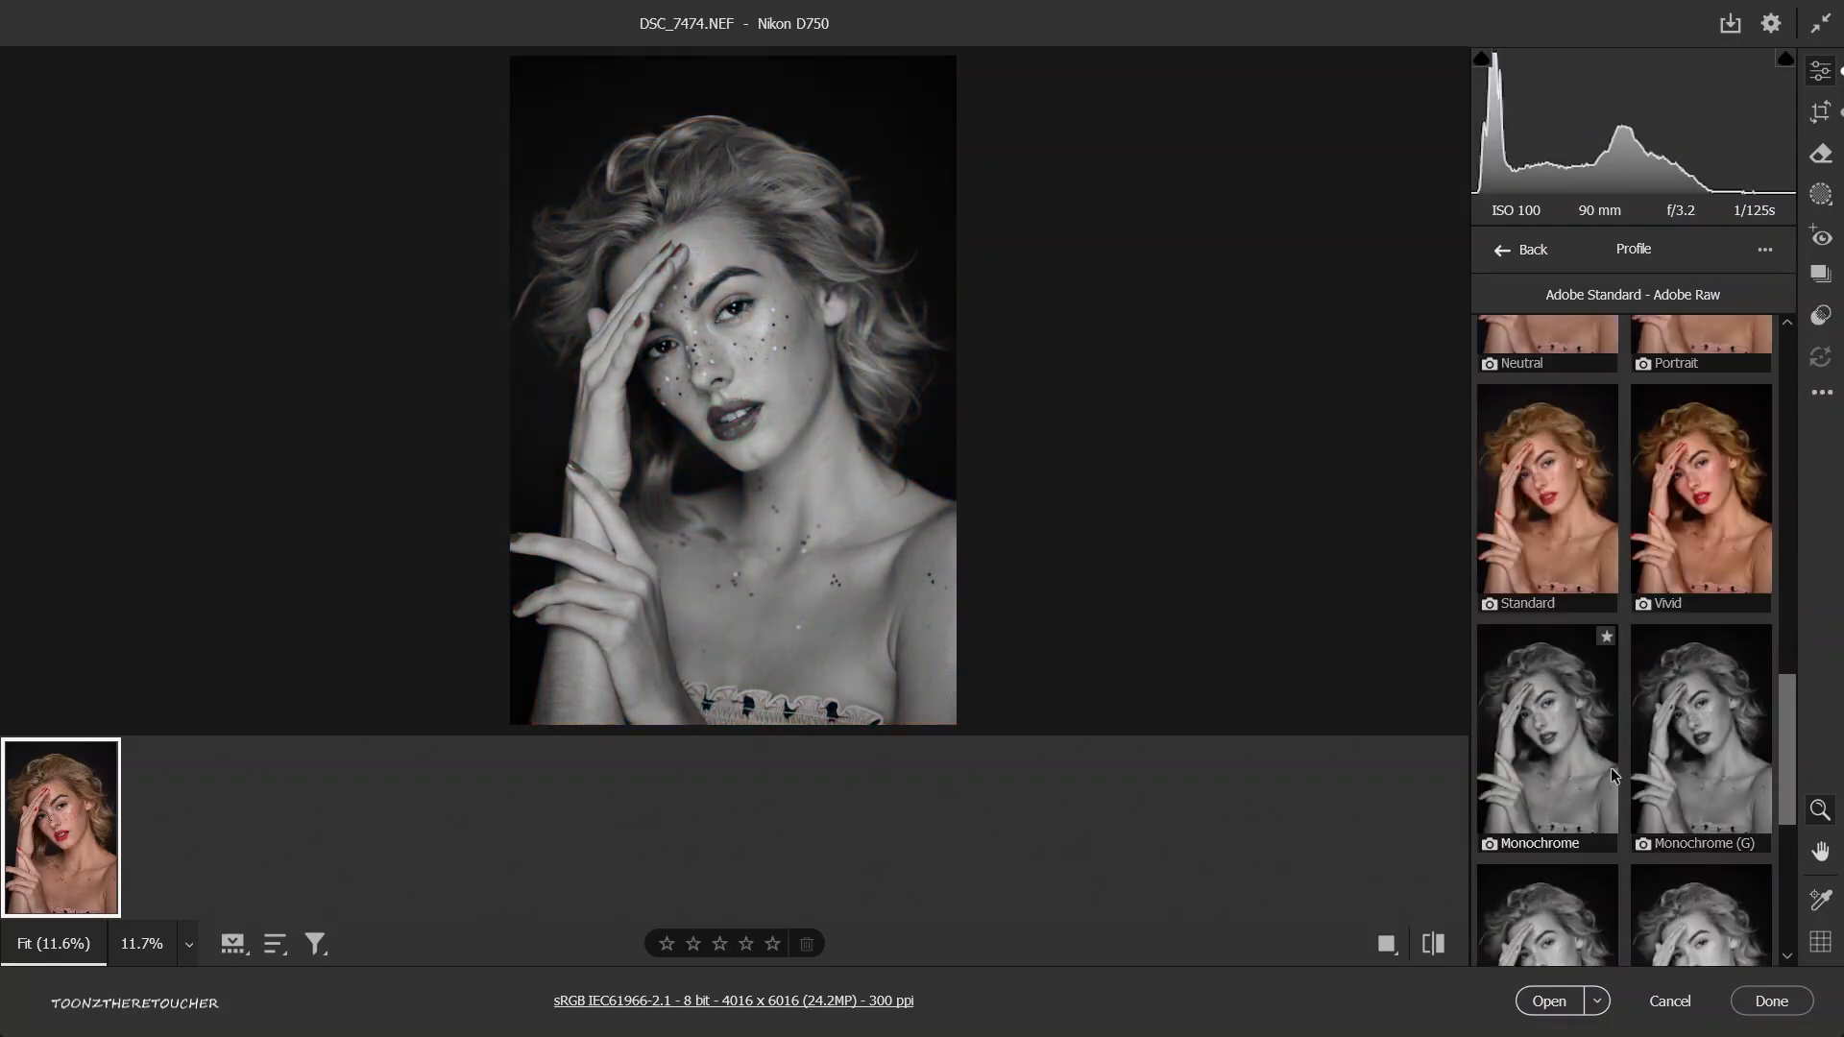
scroll(1721, 792, "up", 15)
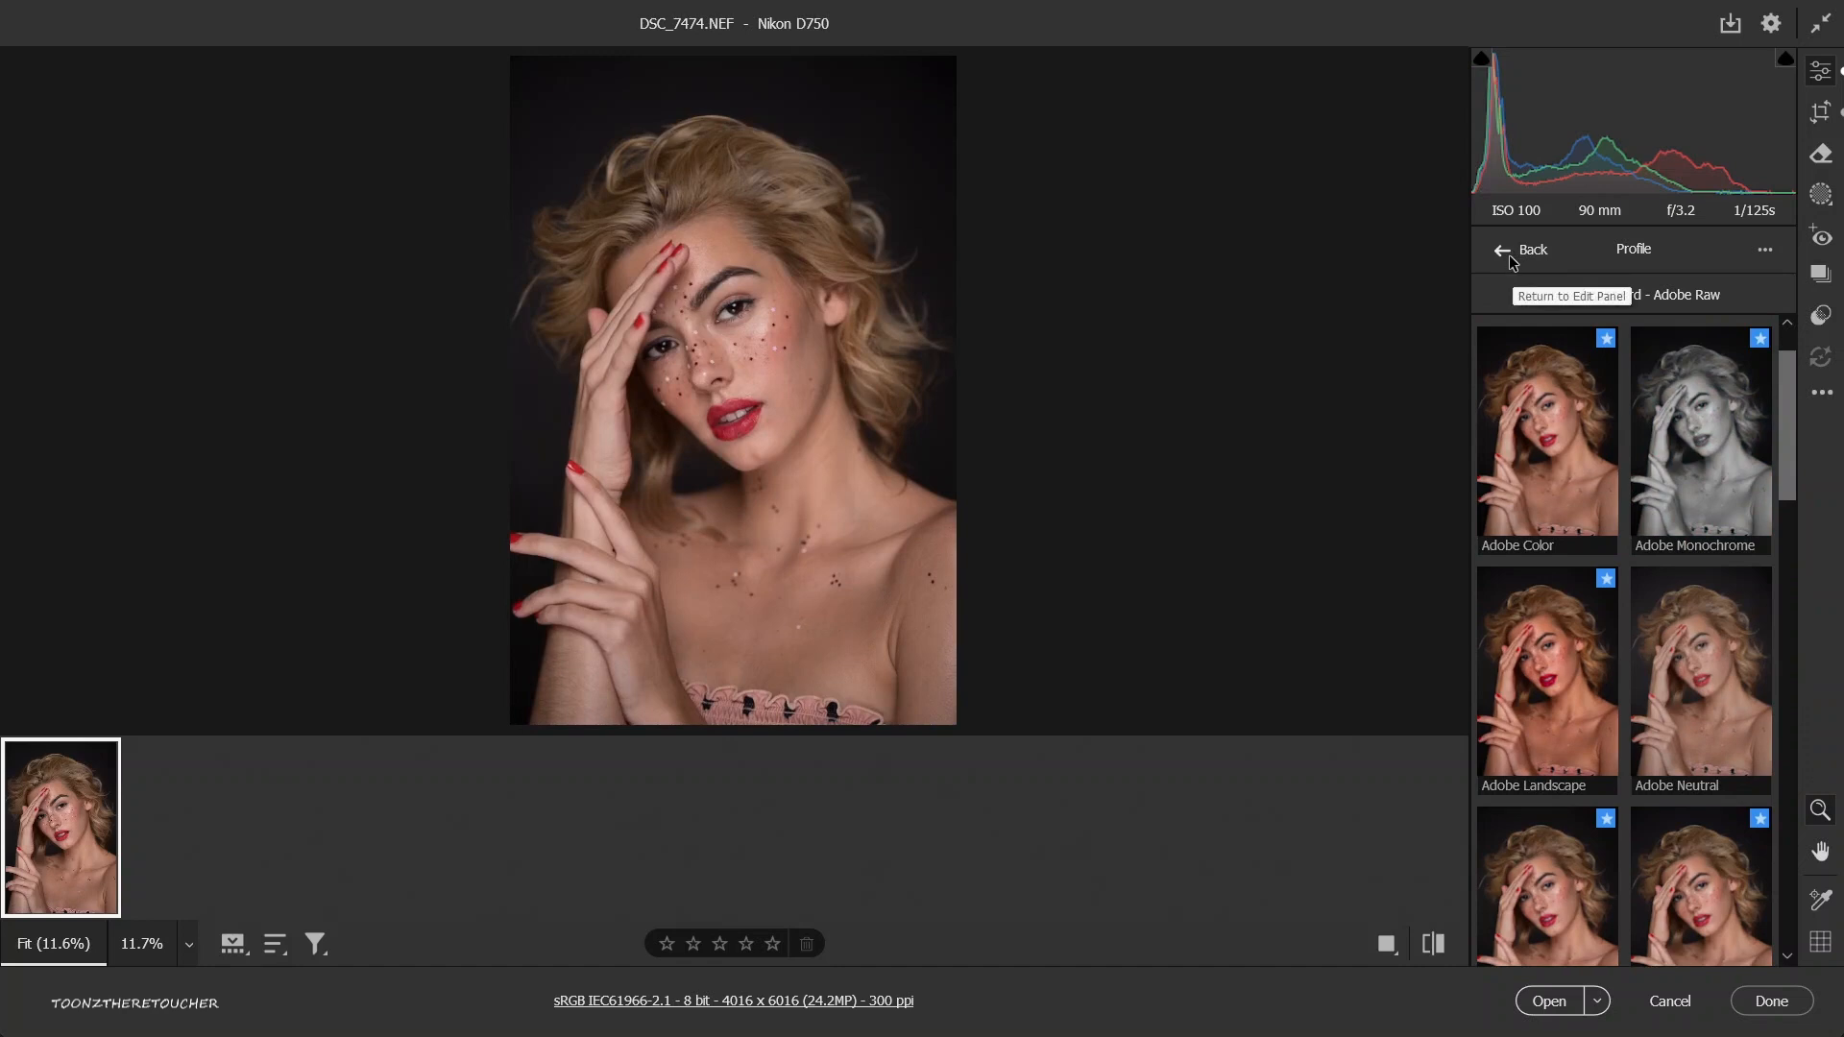
left_click(1509, 257)
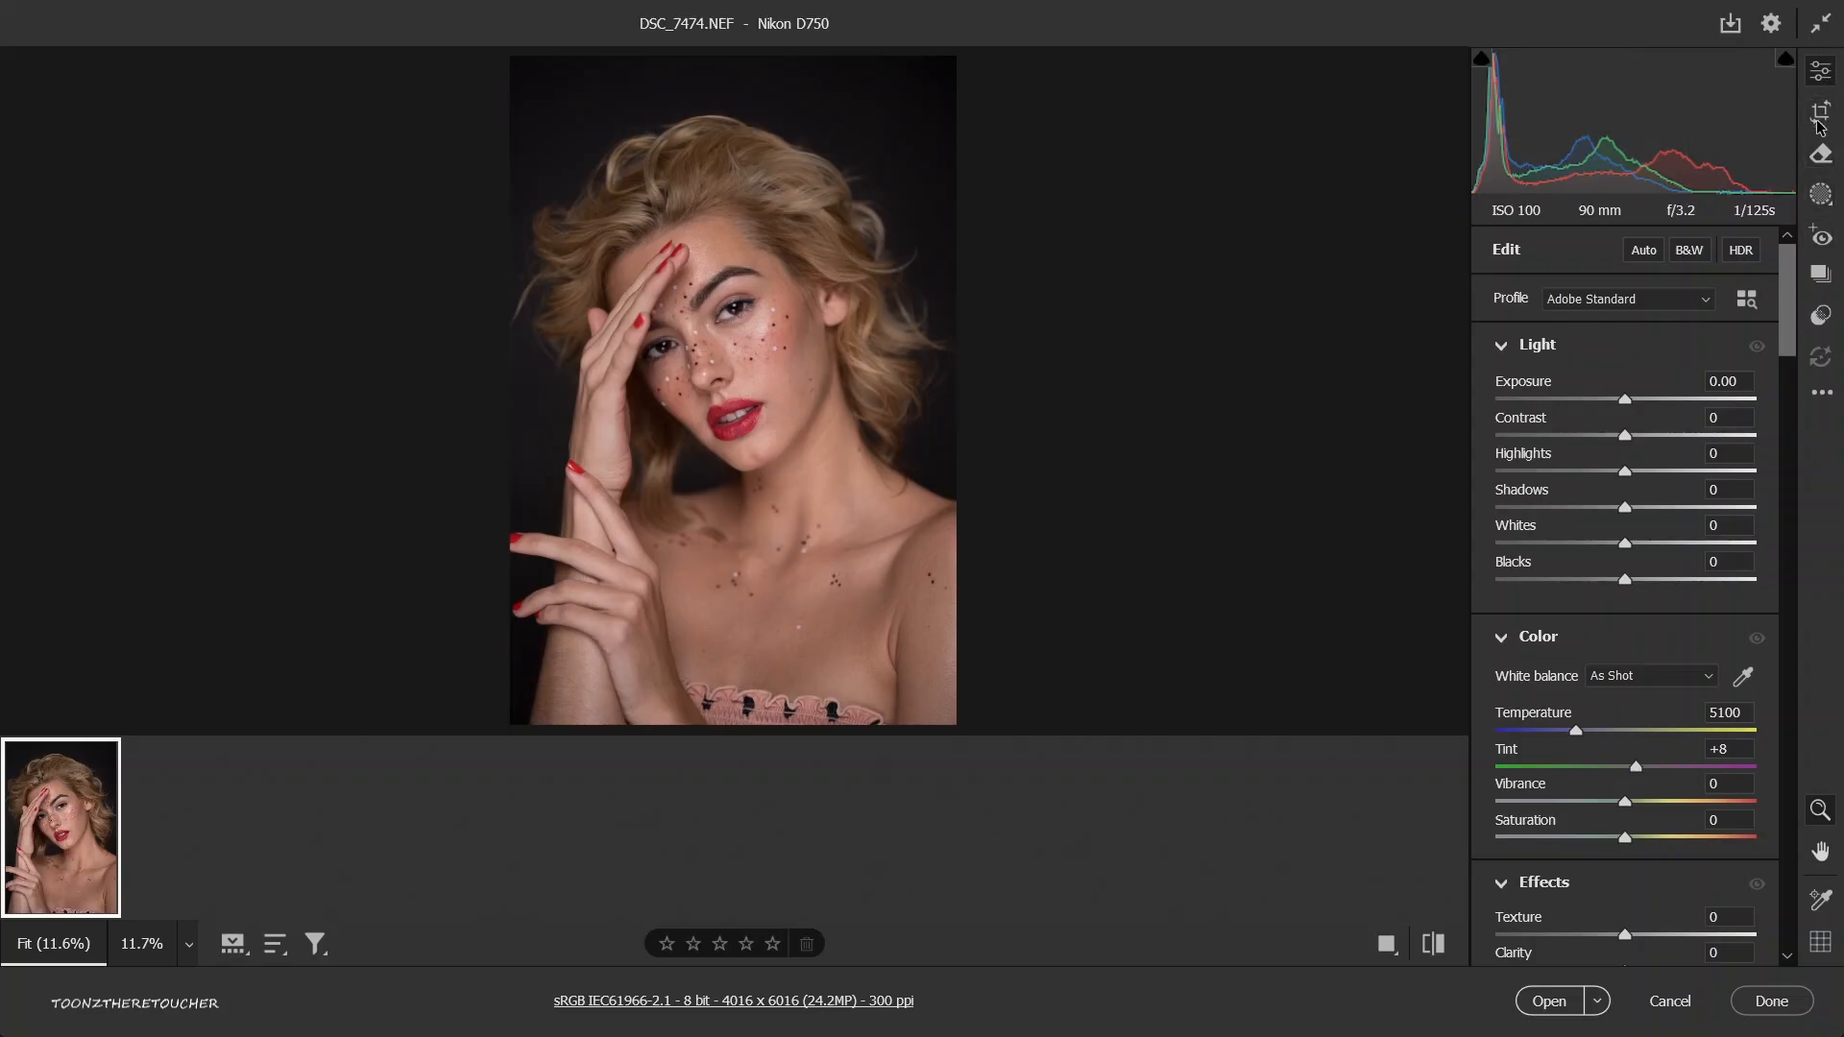
Change the filmstrip orientation to vertical.
right_click(340, 857)
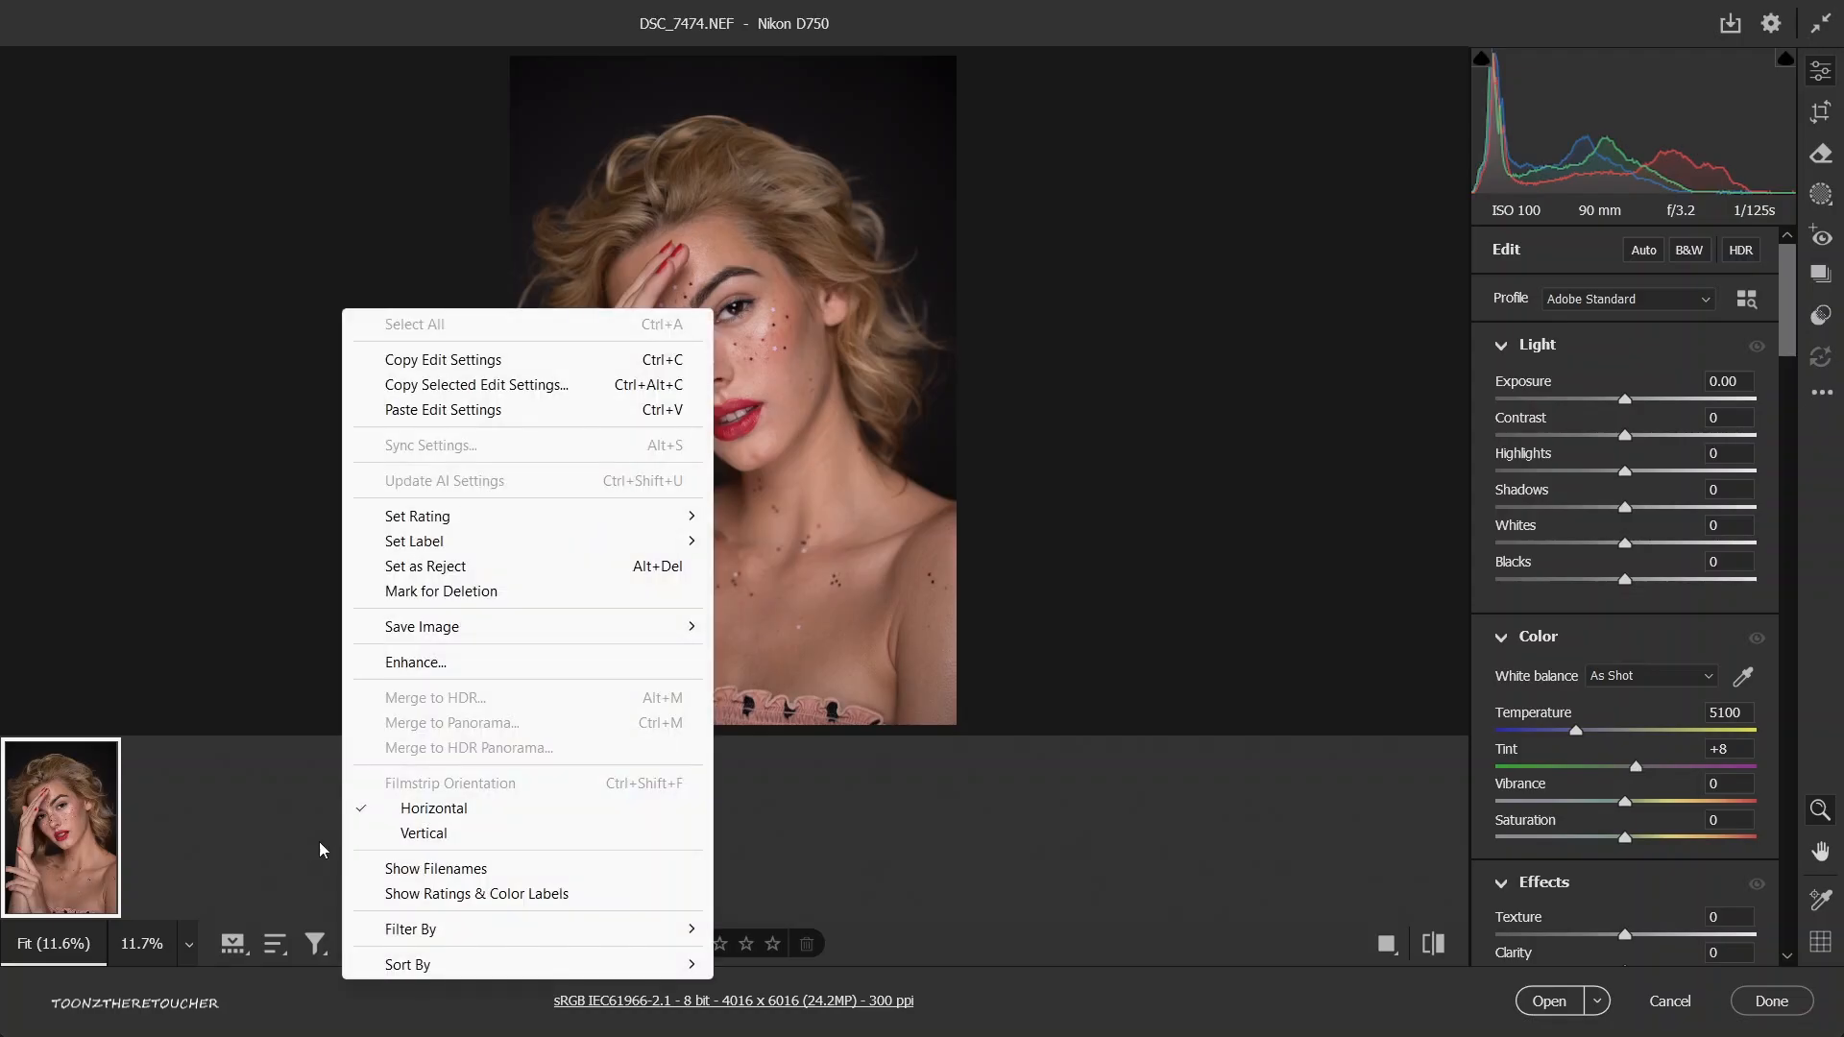
left_click(423, 834)
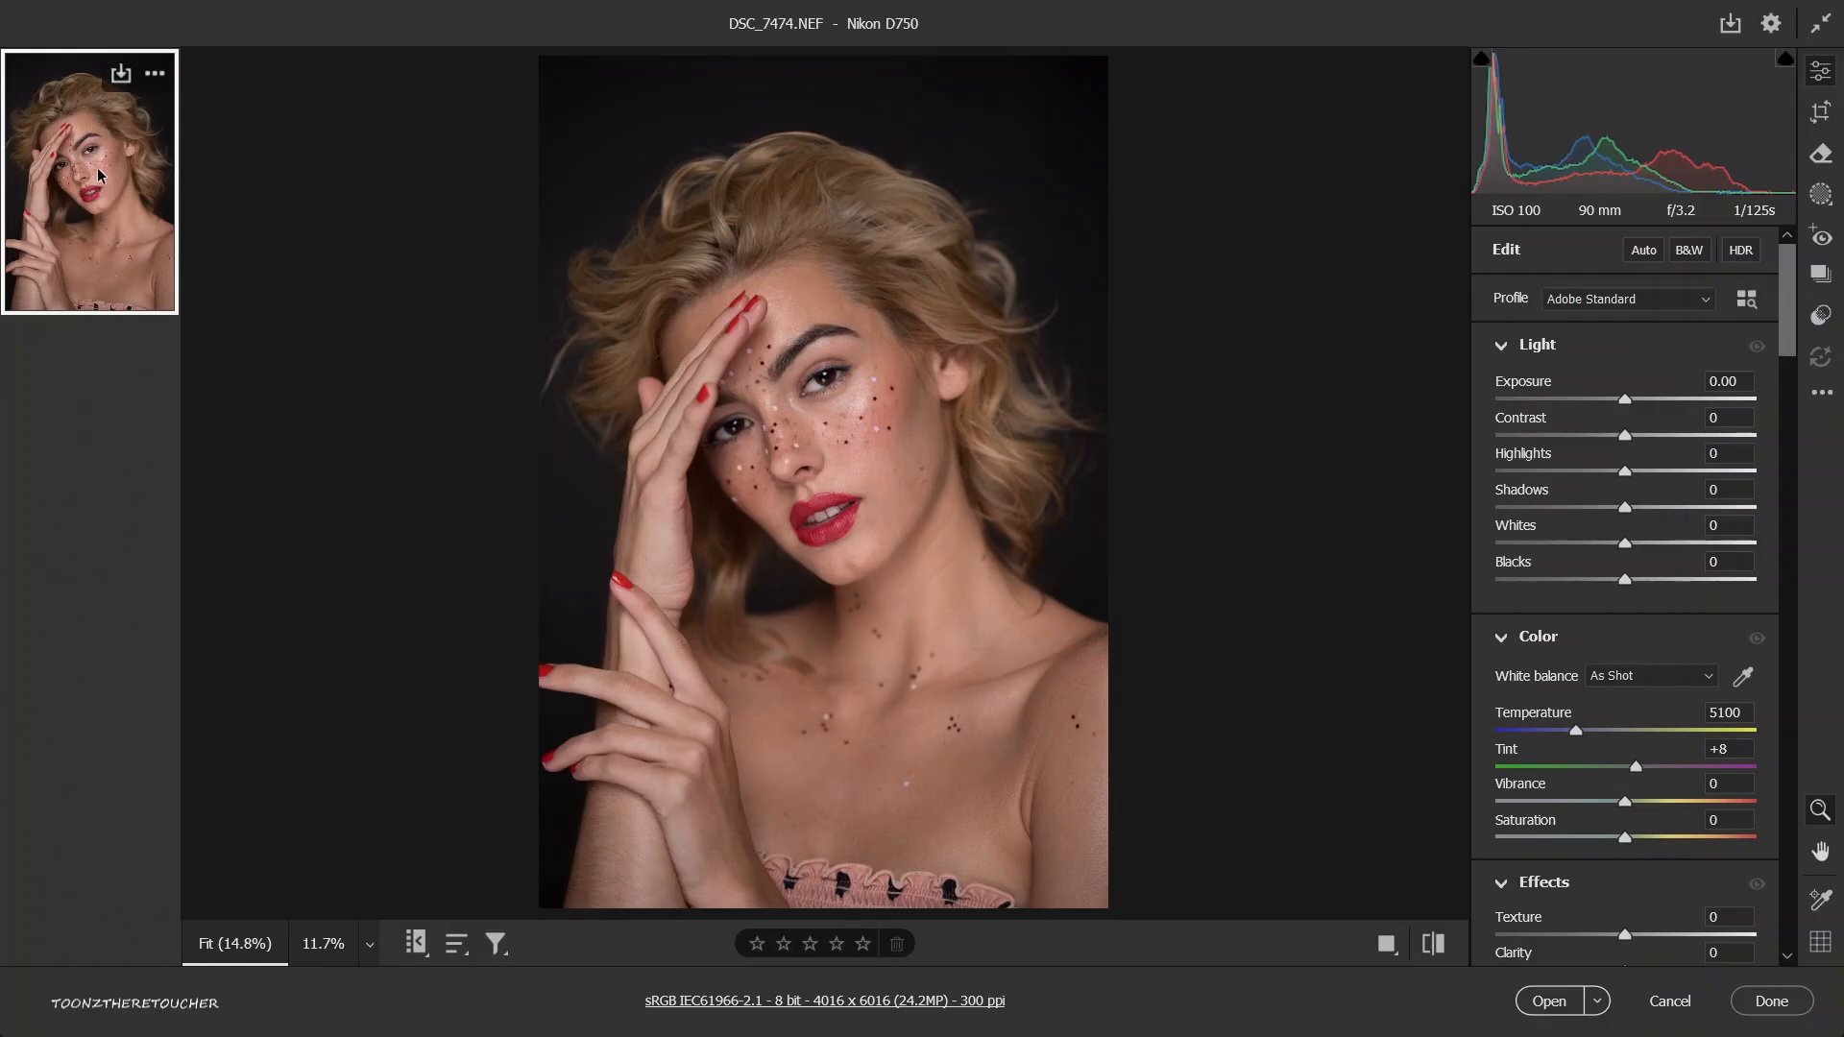
Try the 1 x 1 and 4 x 5 / 8 x 10 crop presets on the portrait, and return the crop to Full.
left_click(1822, 113)
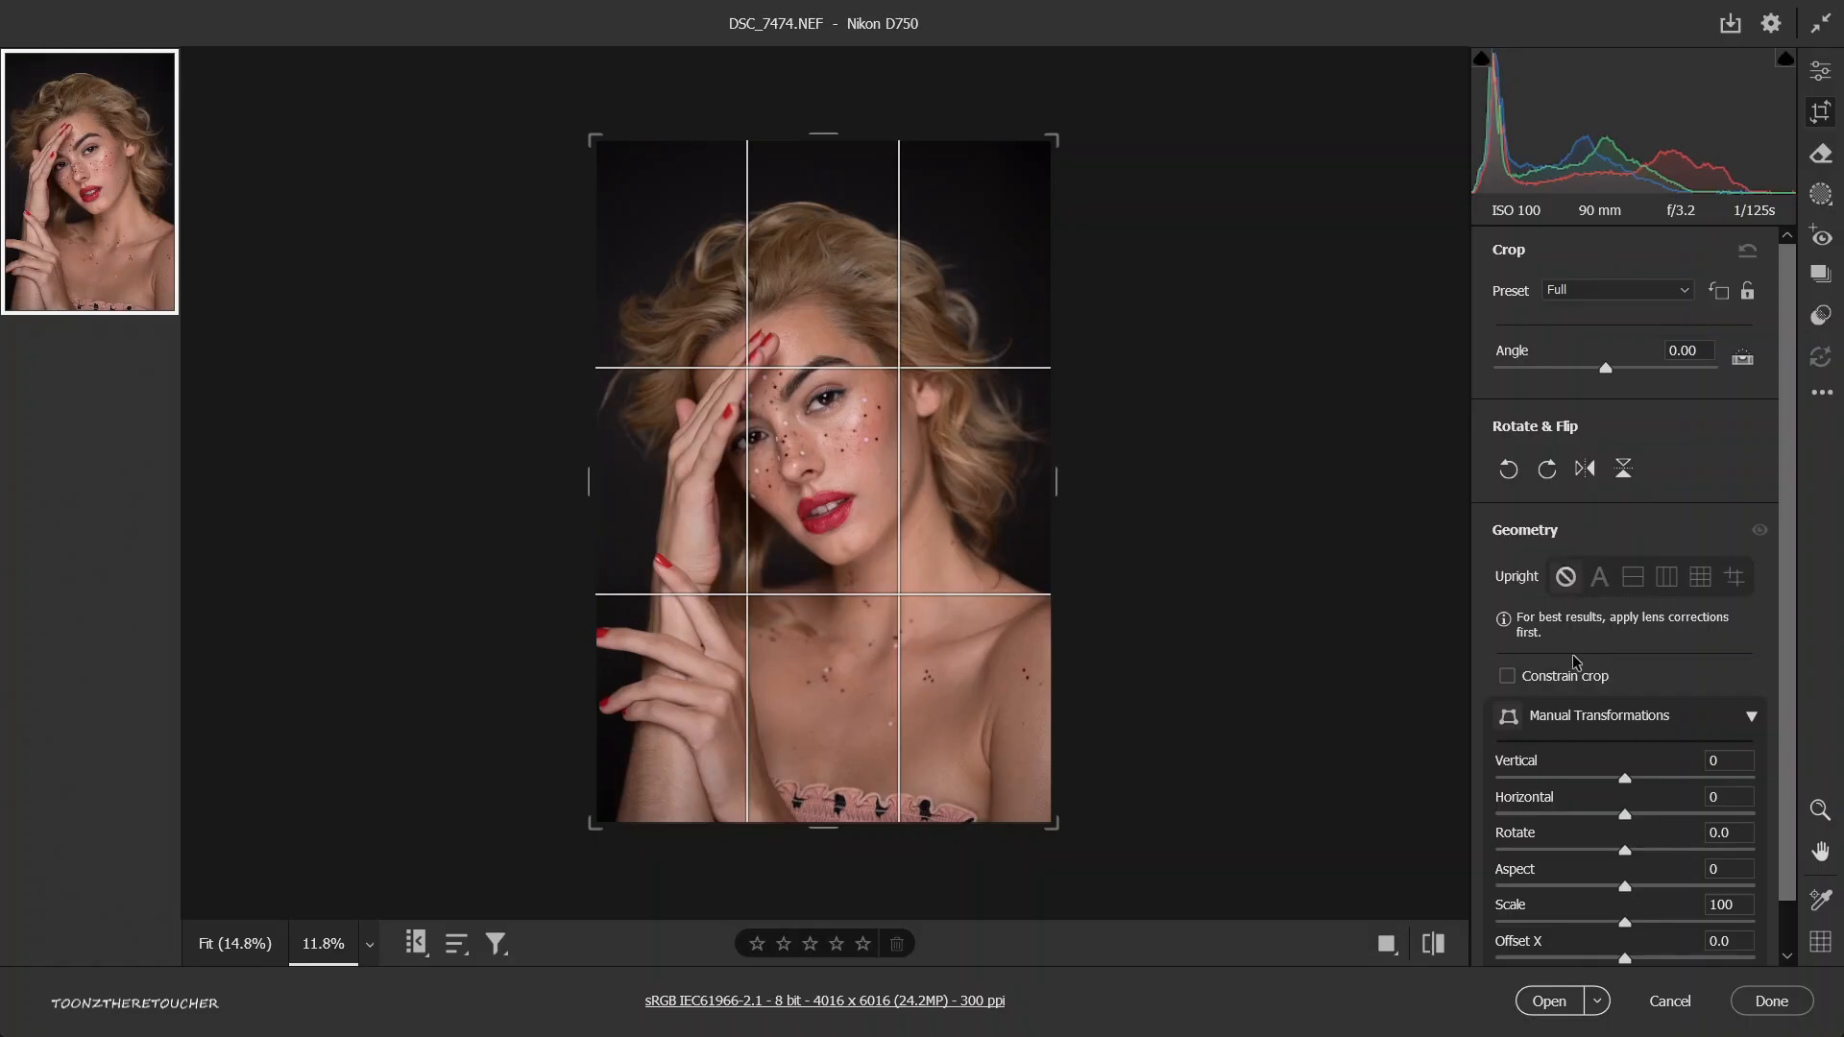
left_click(1594, 291)
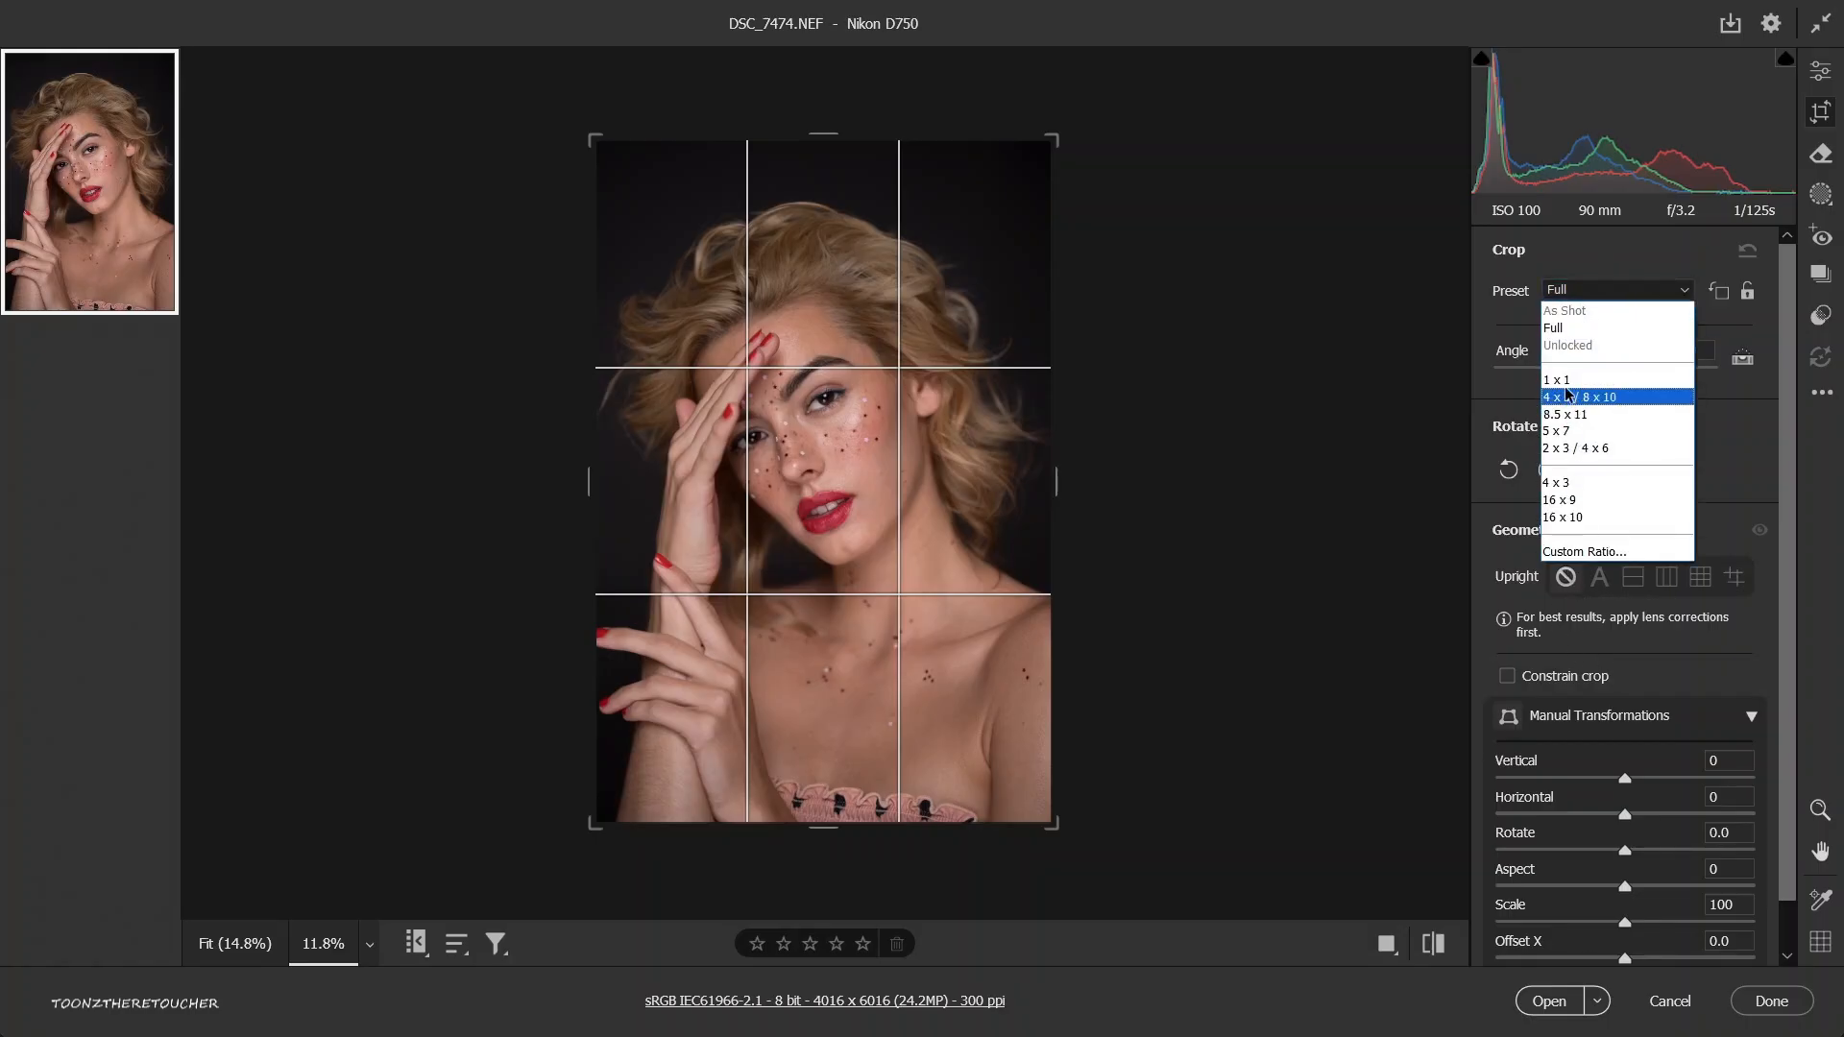
left_click(1569, 388)
left_click(1596, 290)
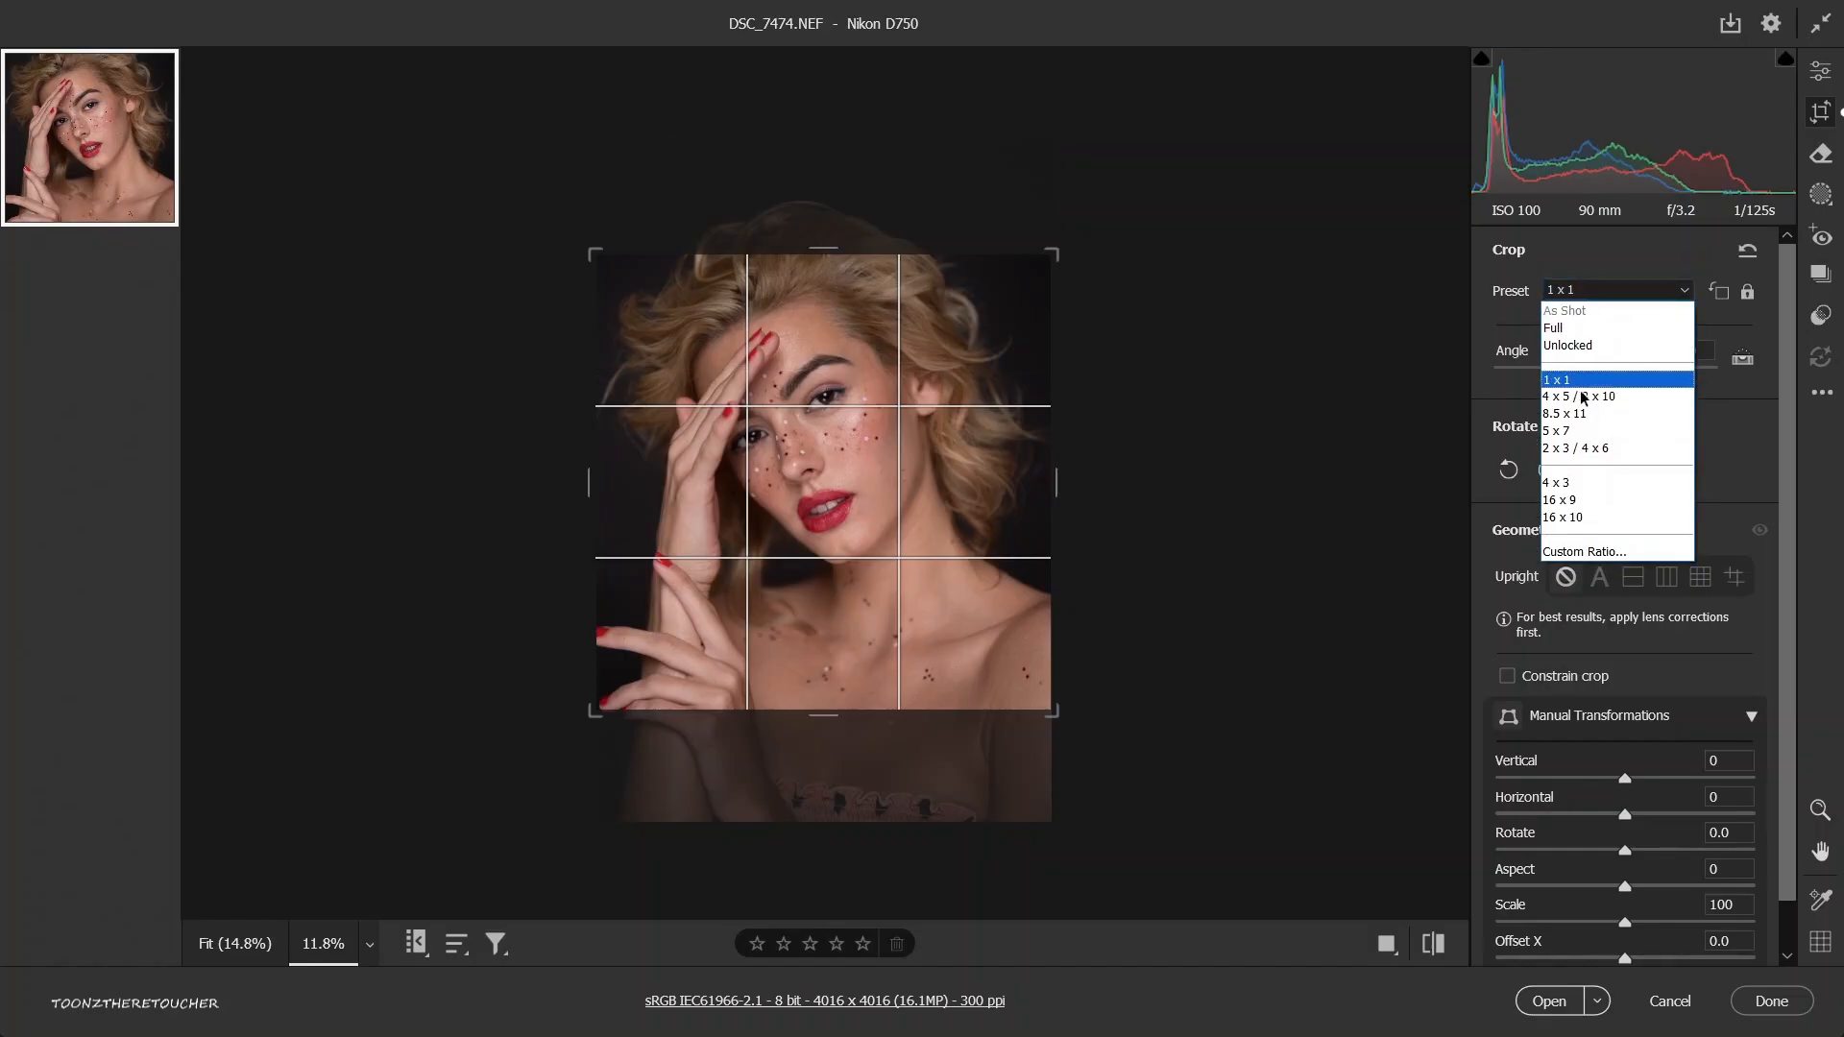
left_click(1585, 399)
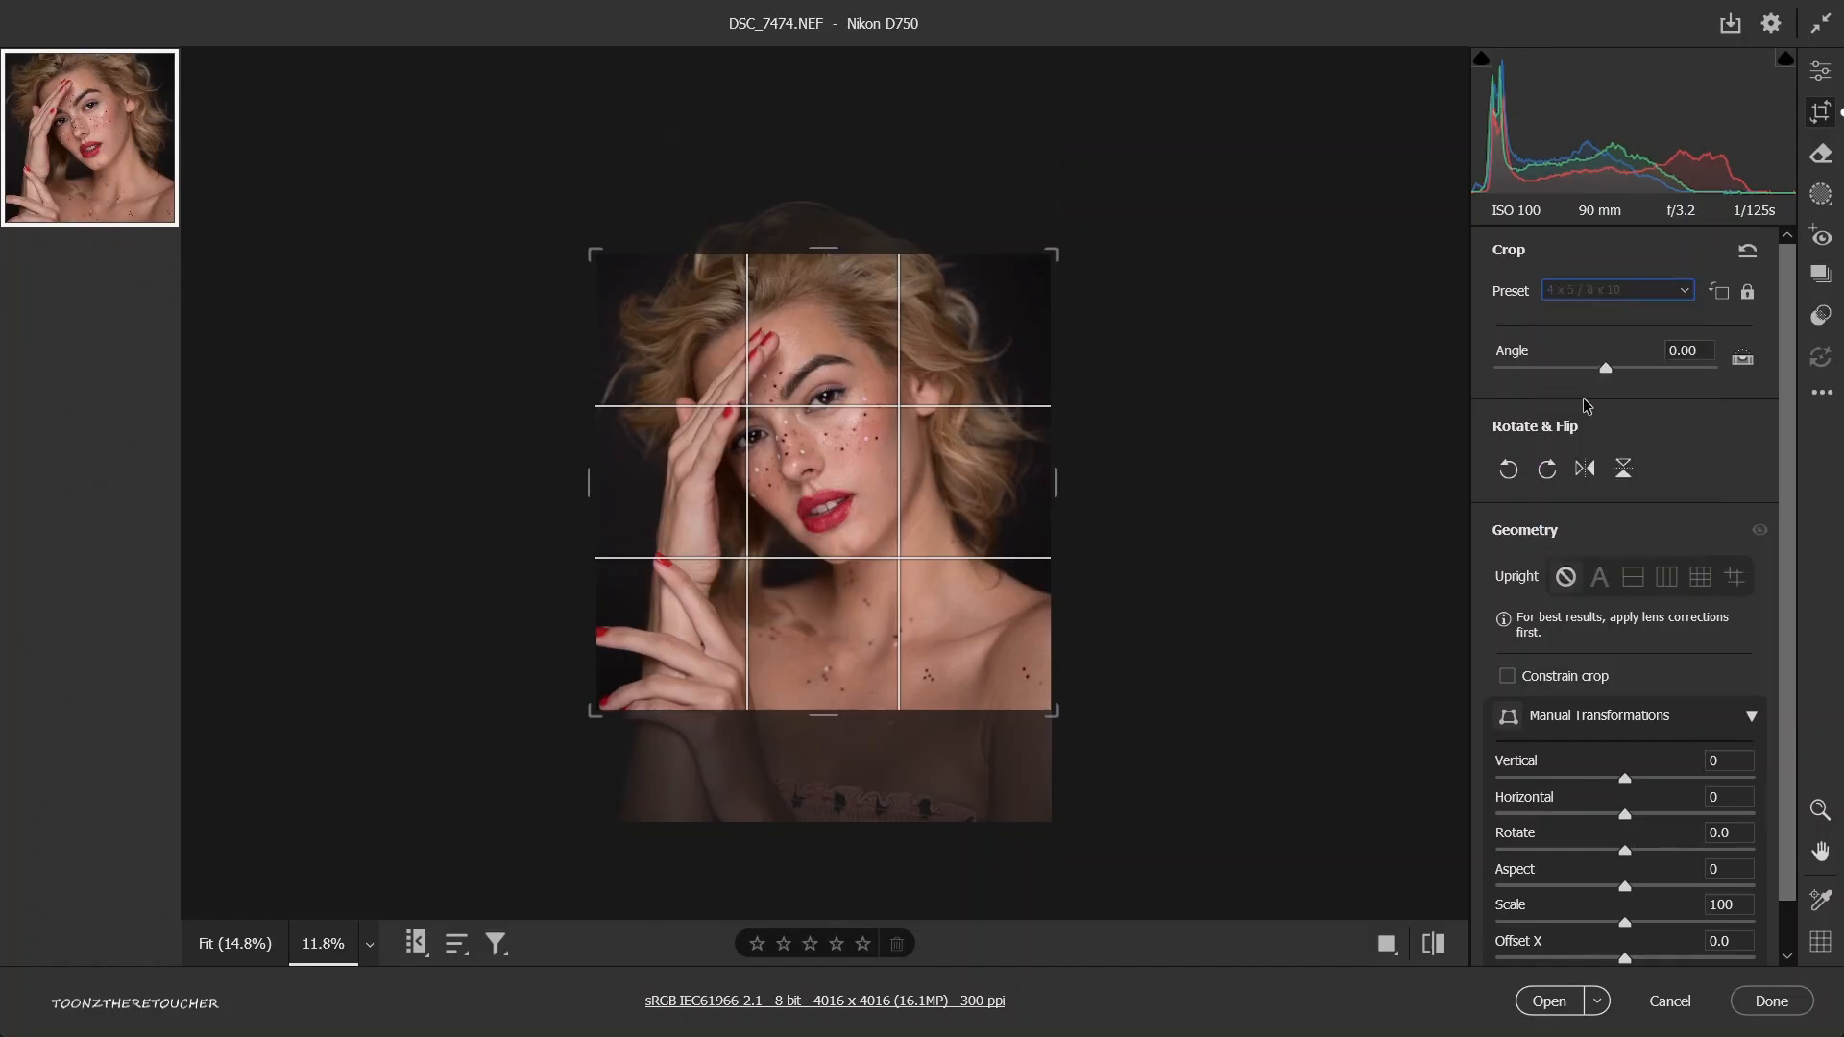
left_click(1616, 292)
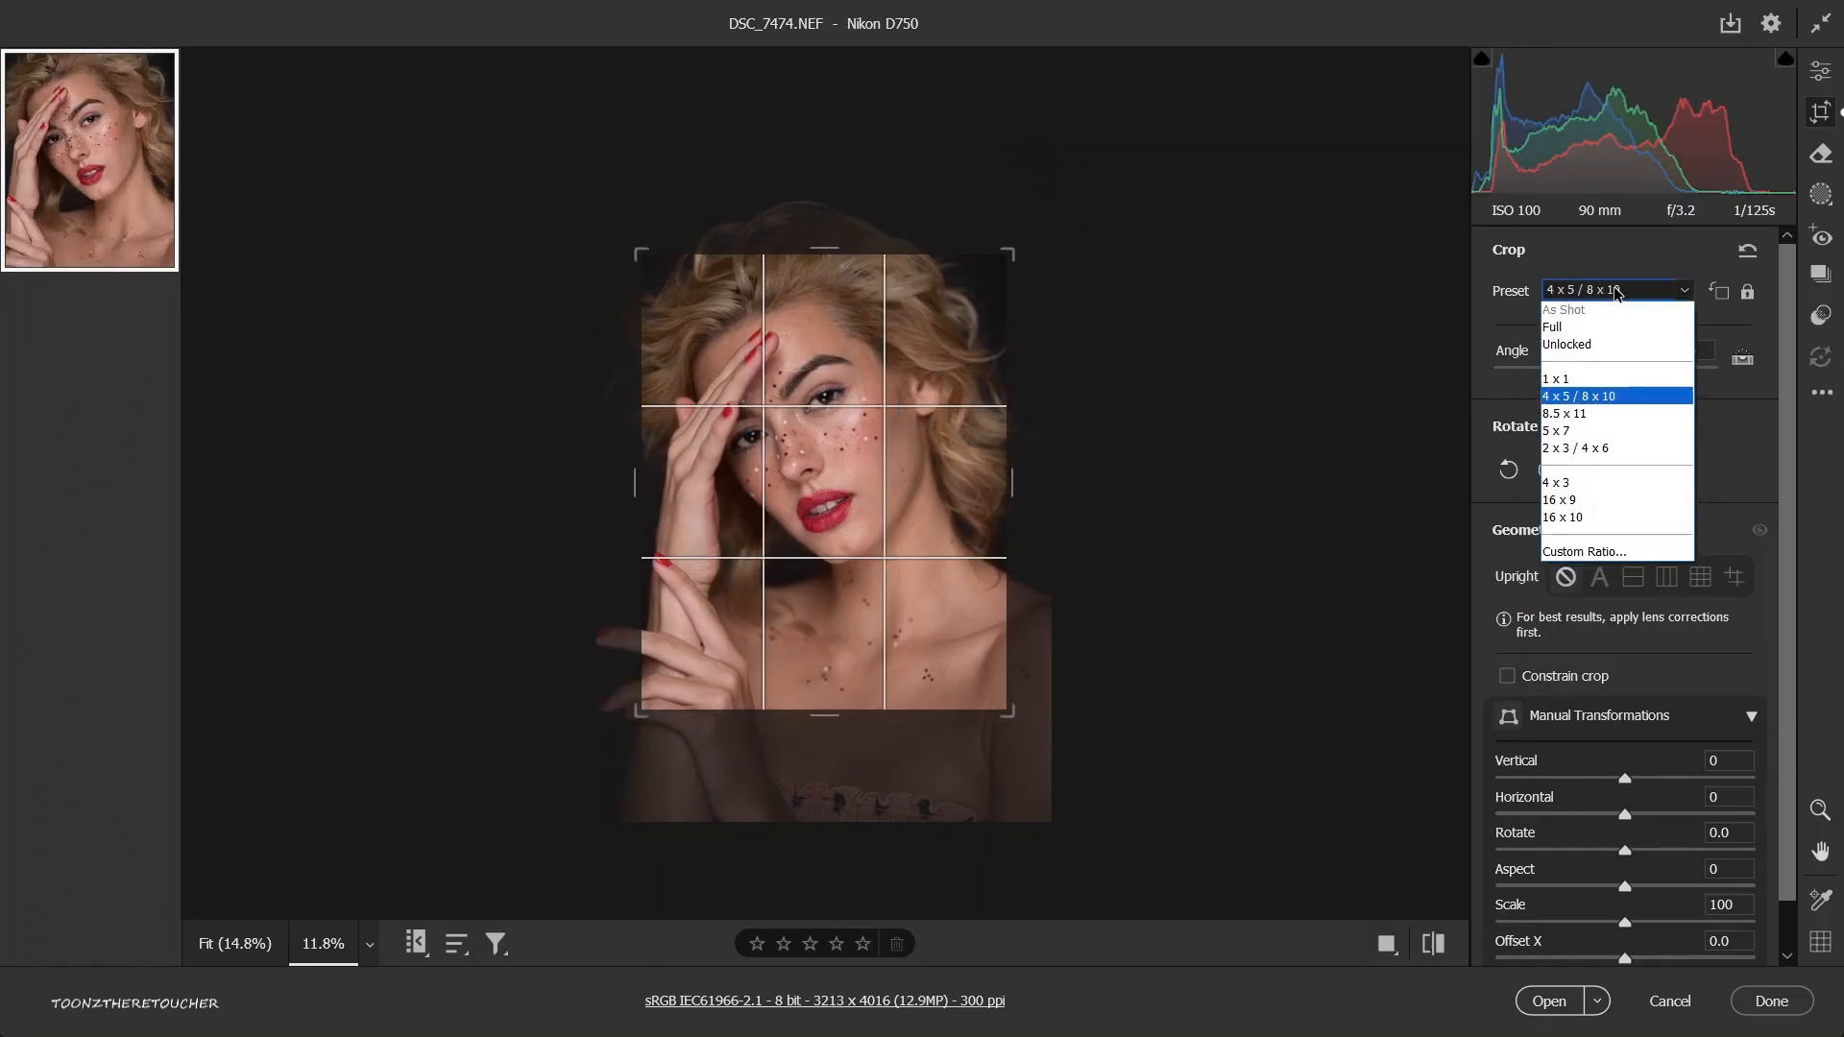
left_click(1575, 328)
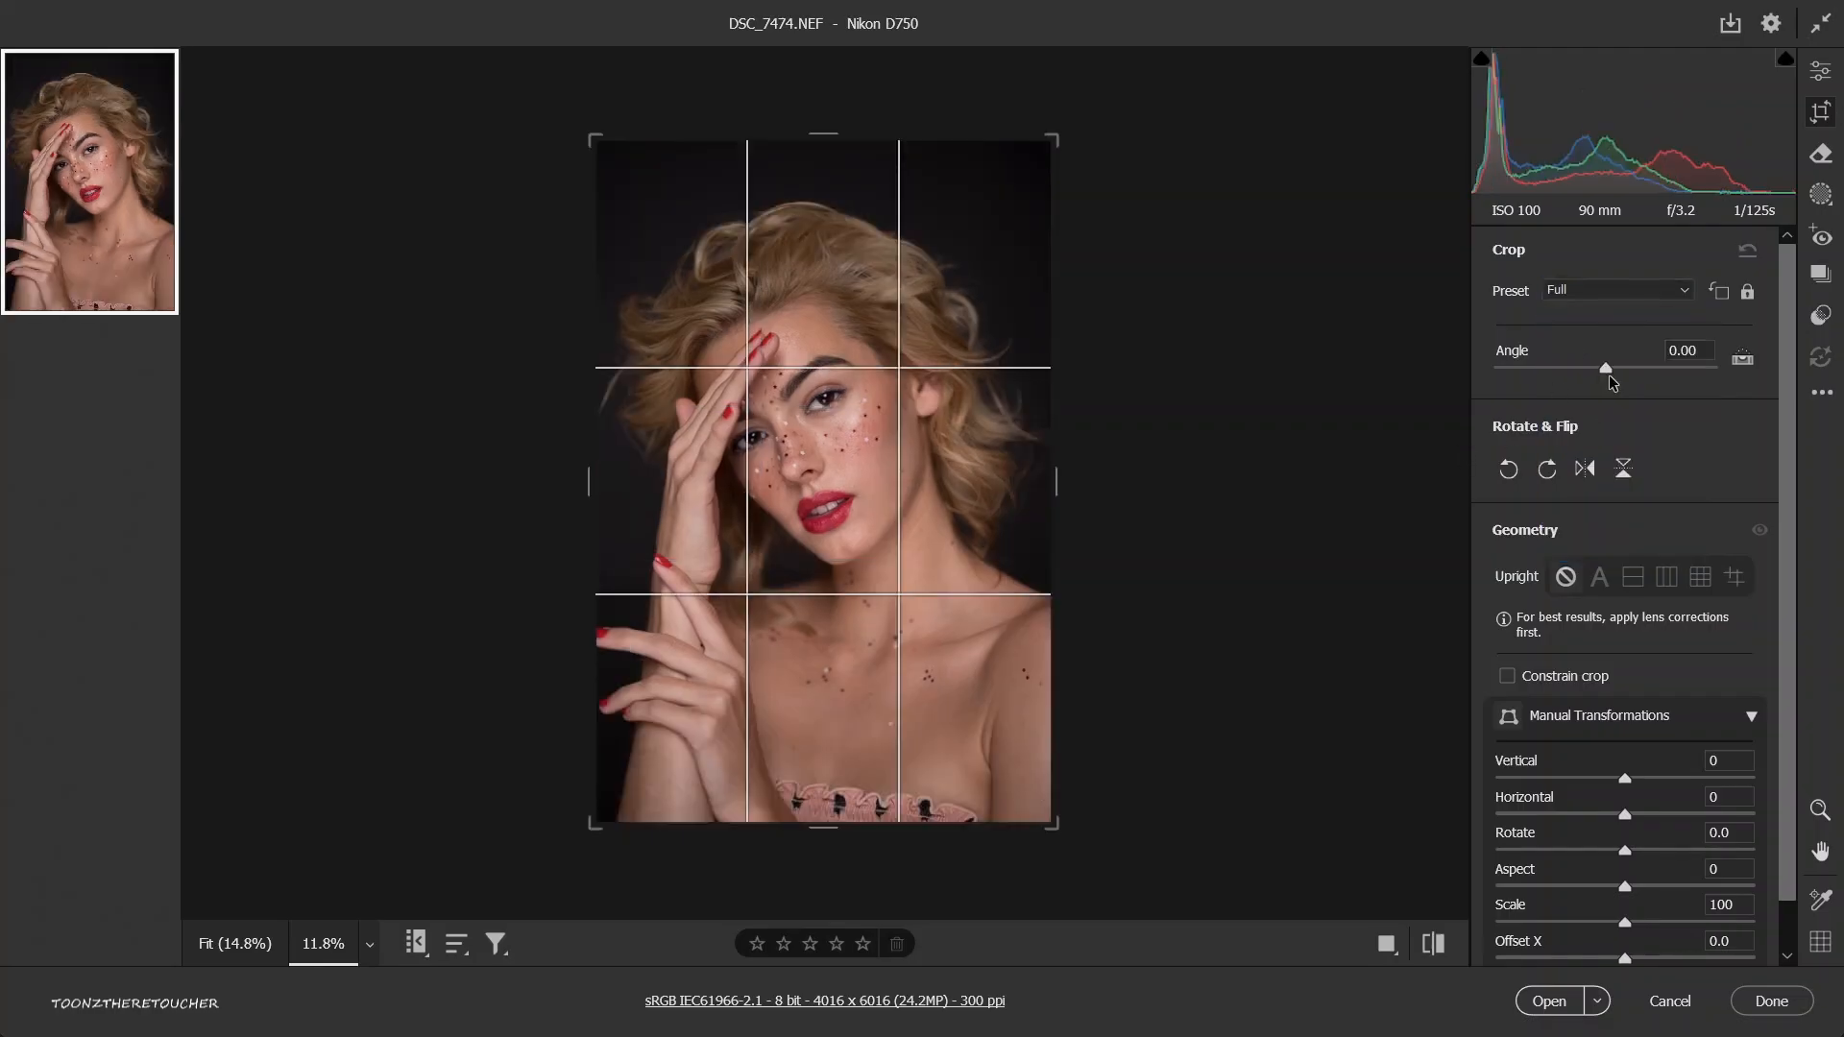
Try a crop angle of 23.00 and undo it, and rotate the portrait clockwise in four quarter turns back to upright.
left_click_drag(1610, 371, 1663, 364)
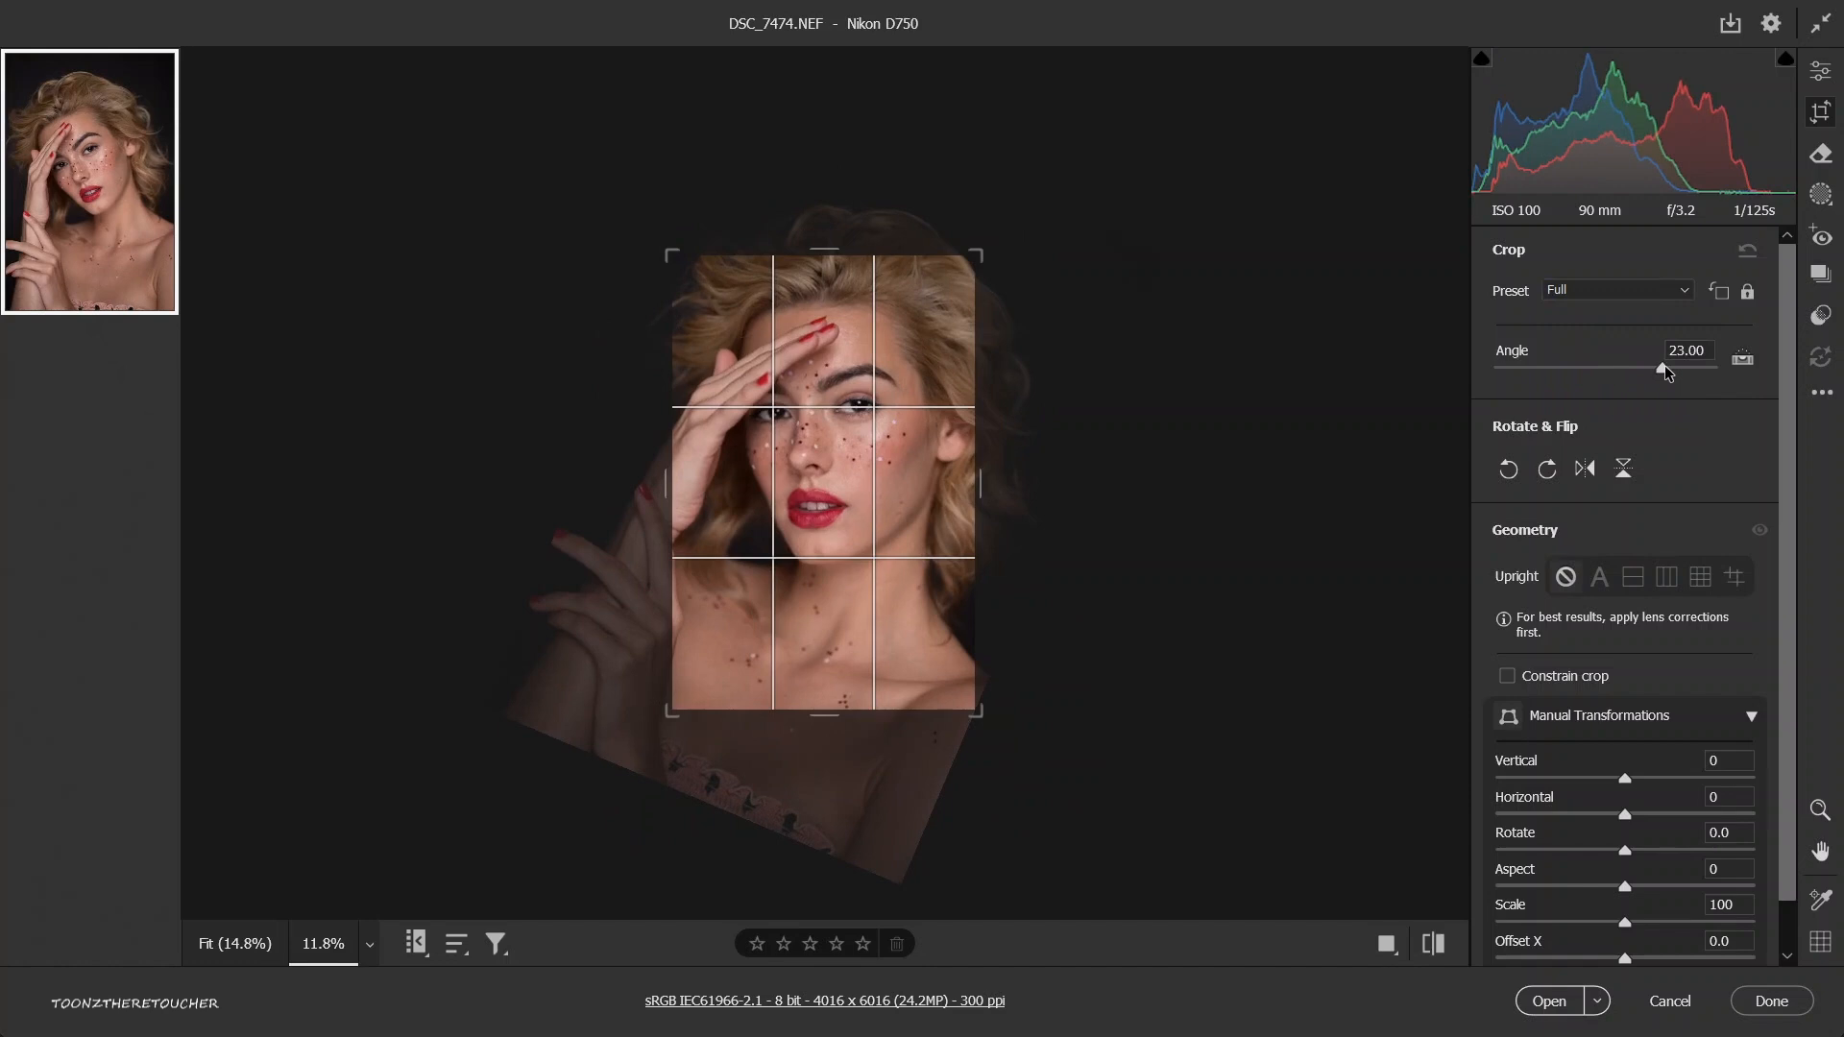
key("ctrl+z")
left_click(1547, 470)
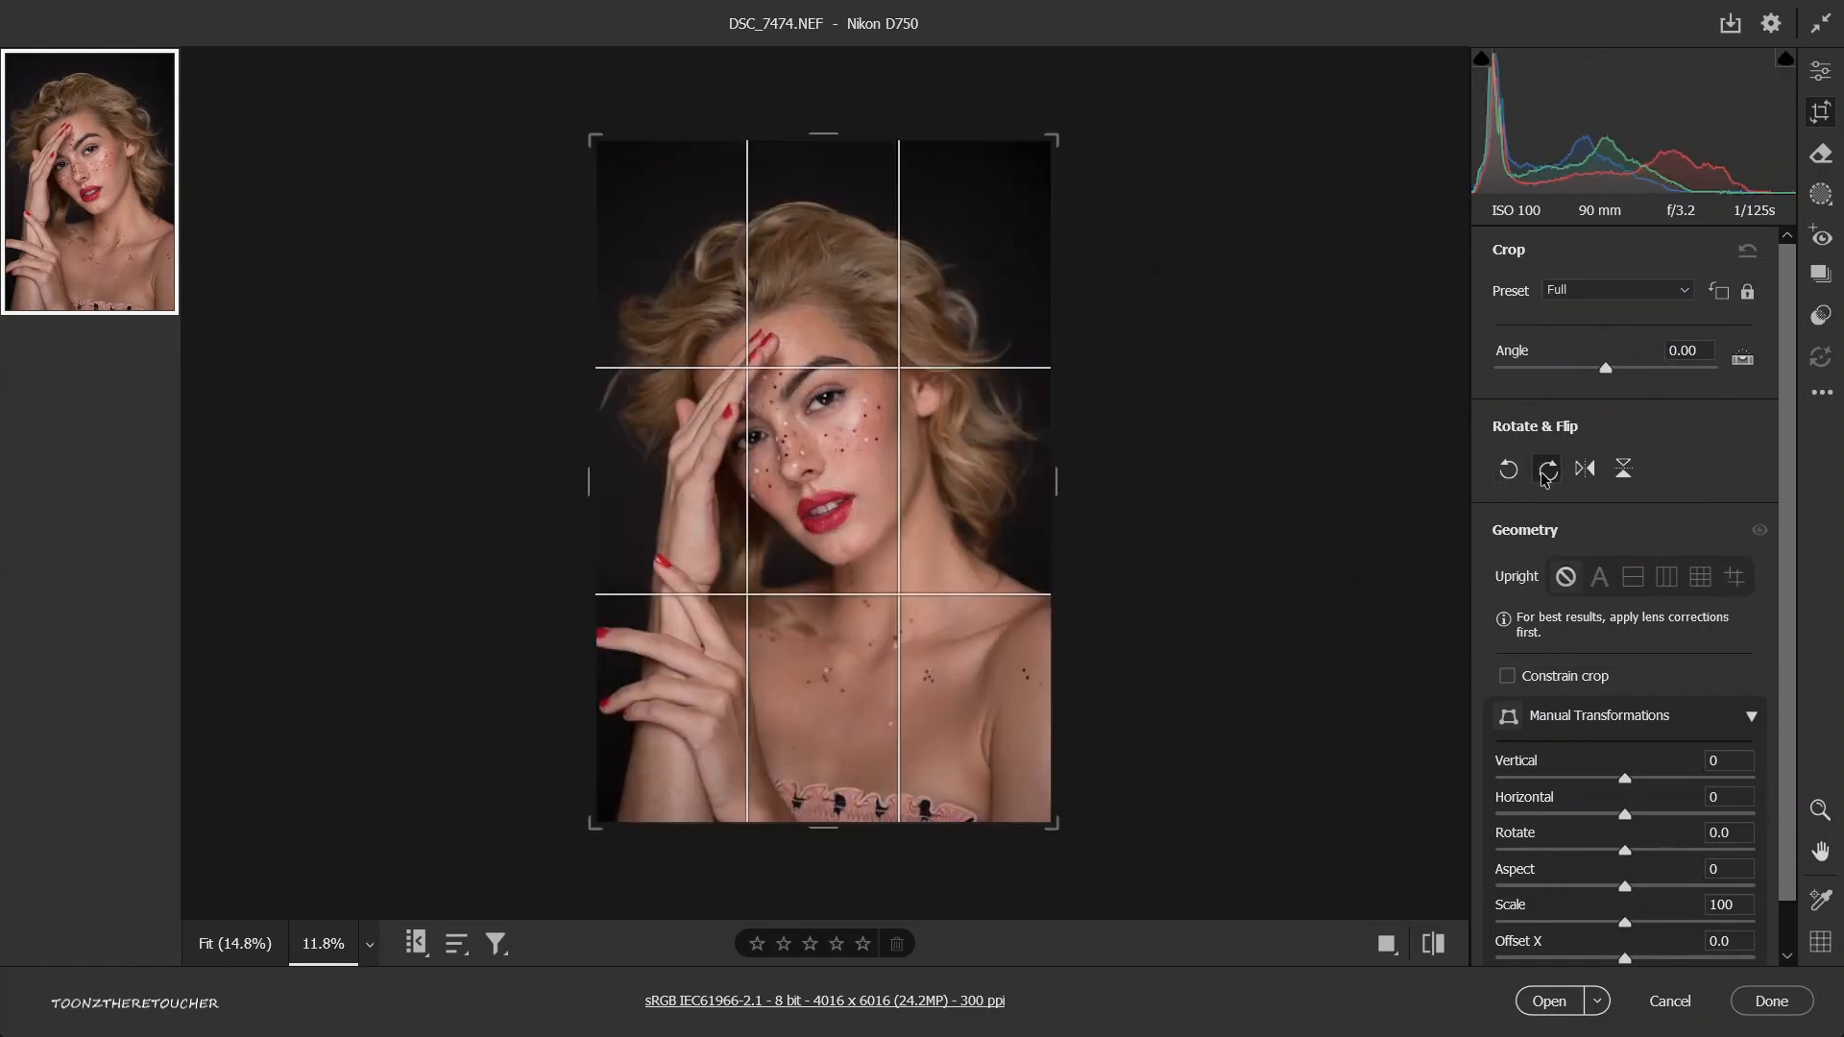
left_click(1544, 475)
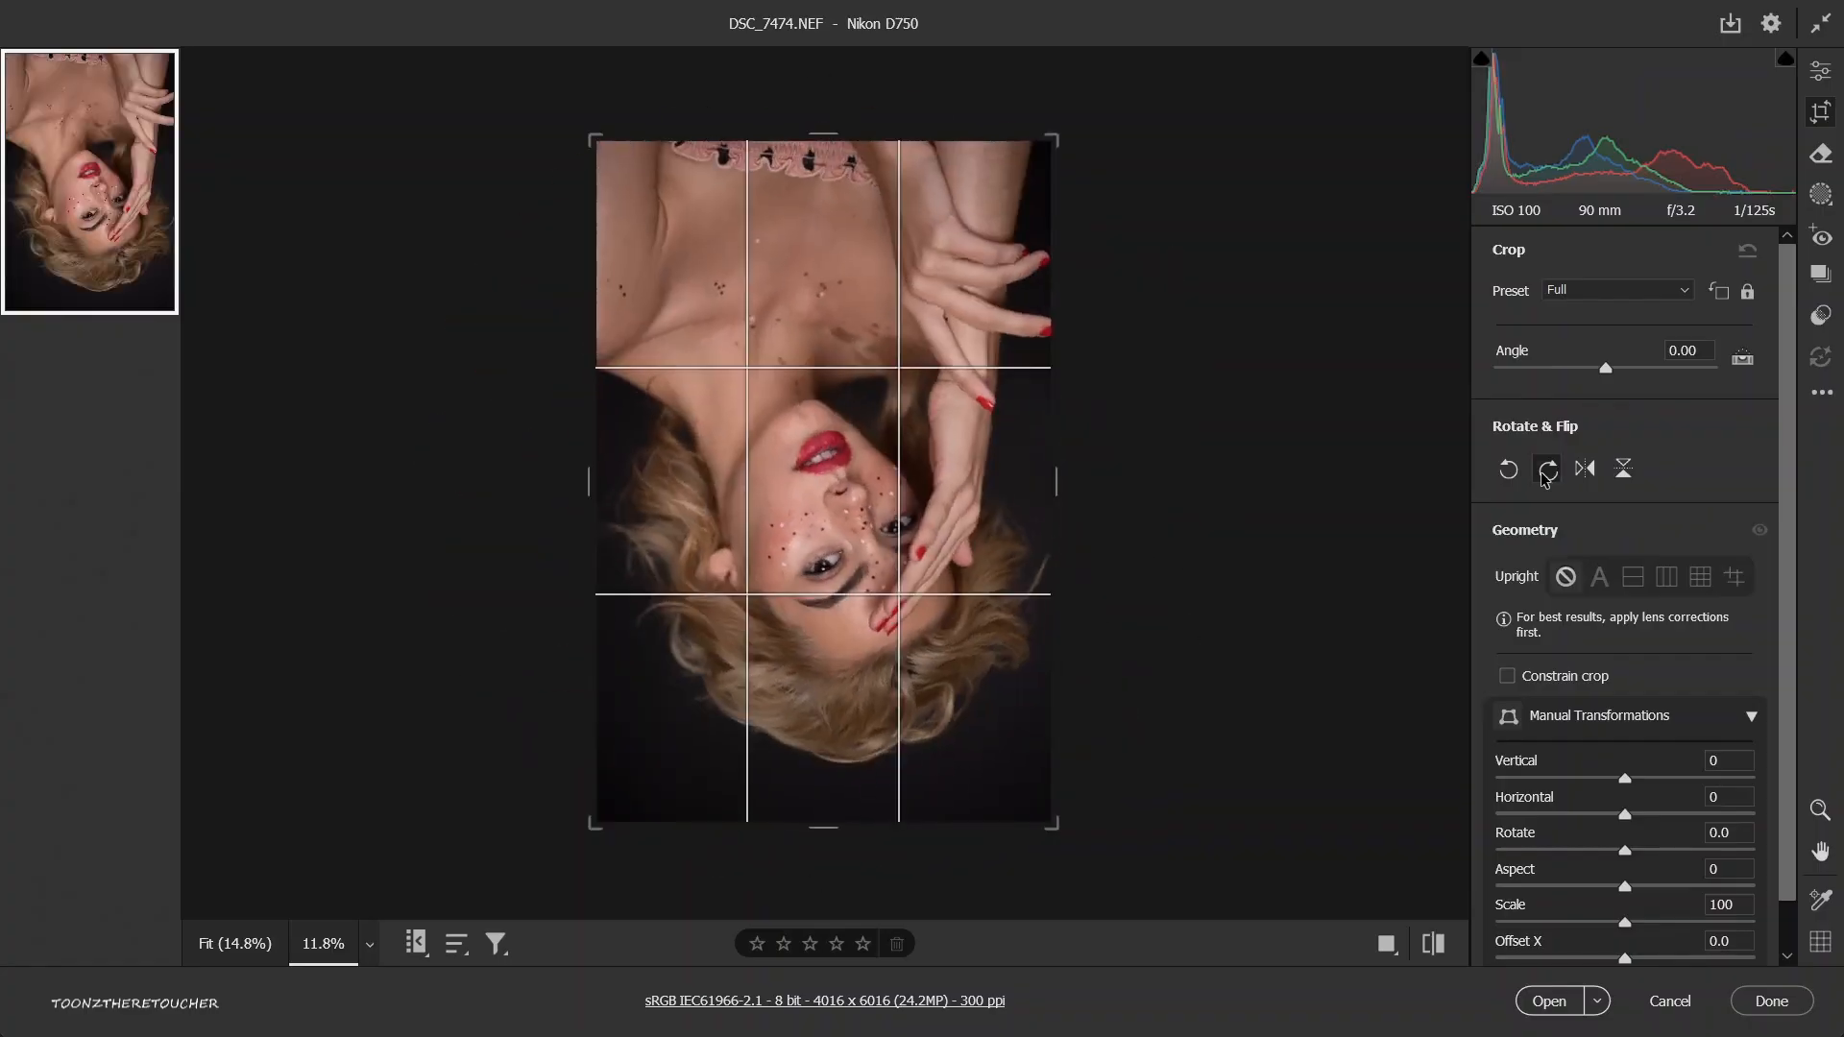
left_click(1546, 471)
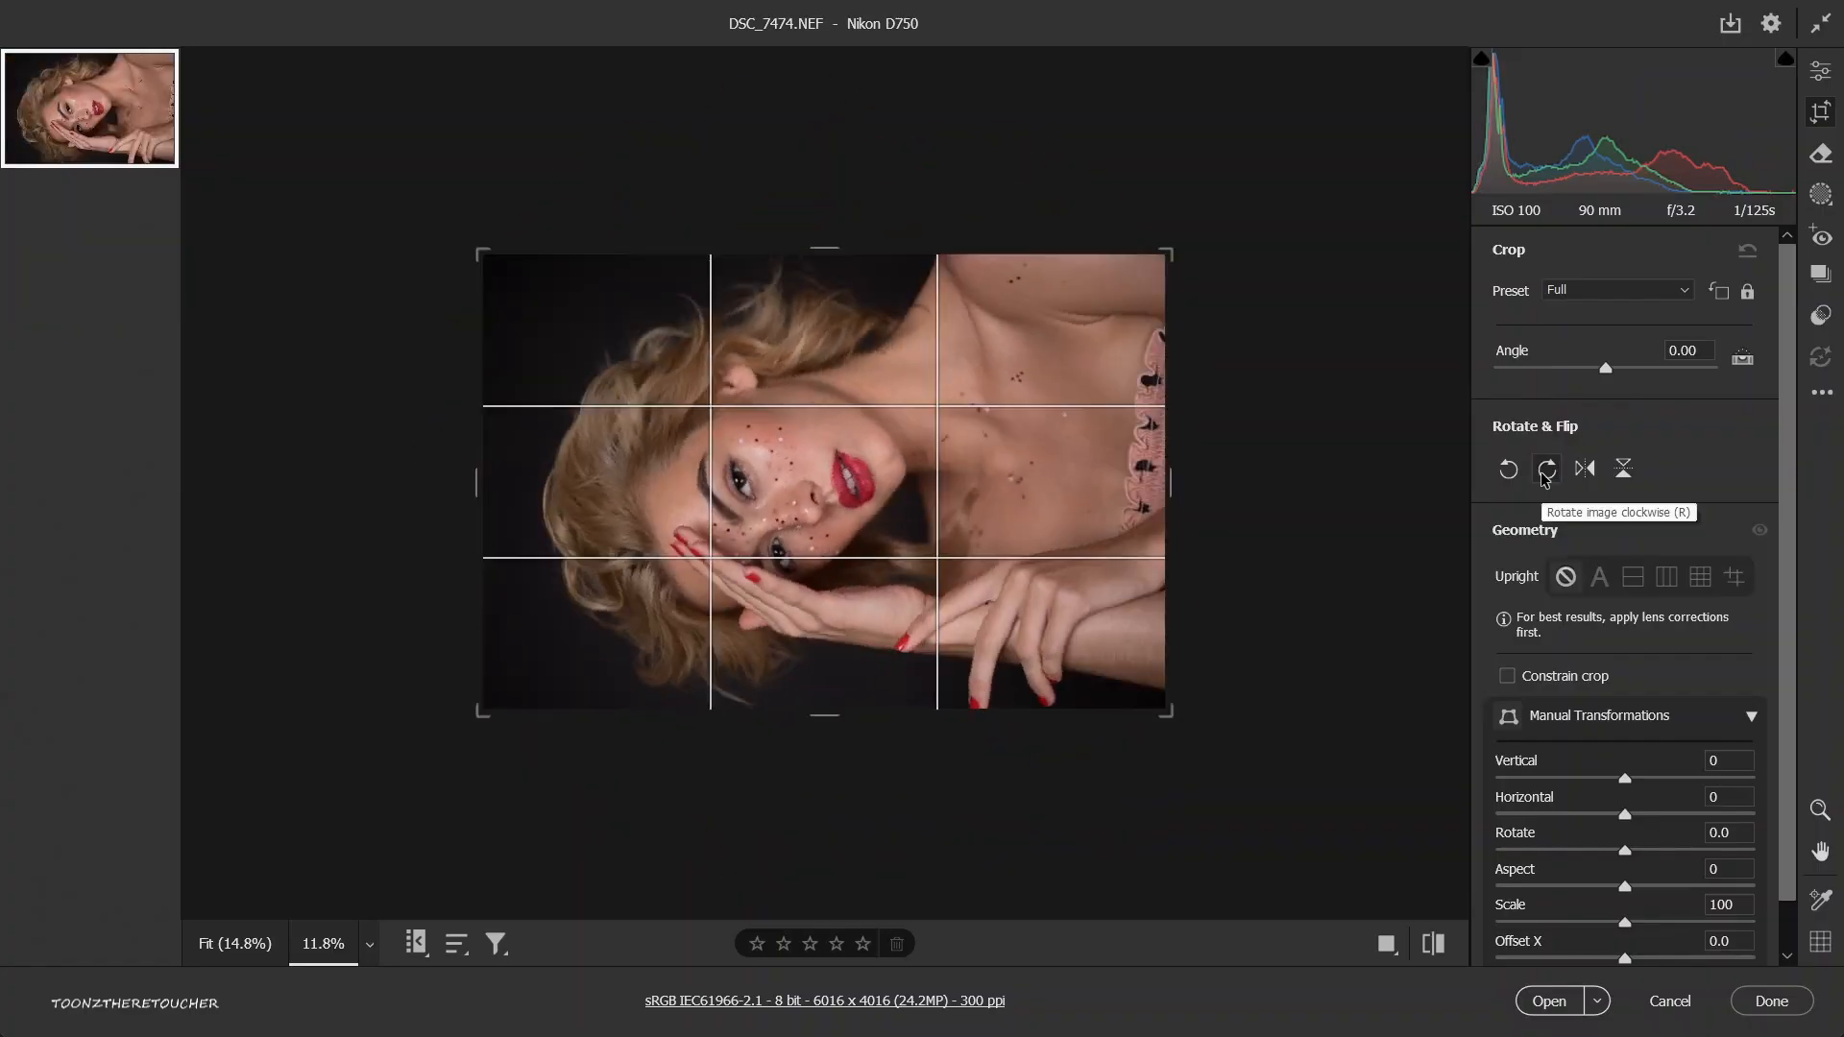
left_click(1545, 472)
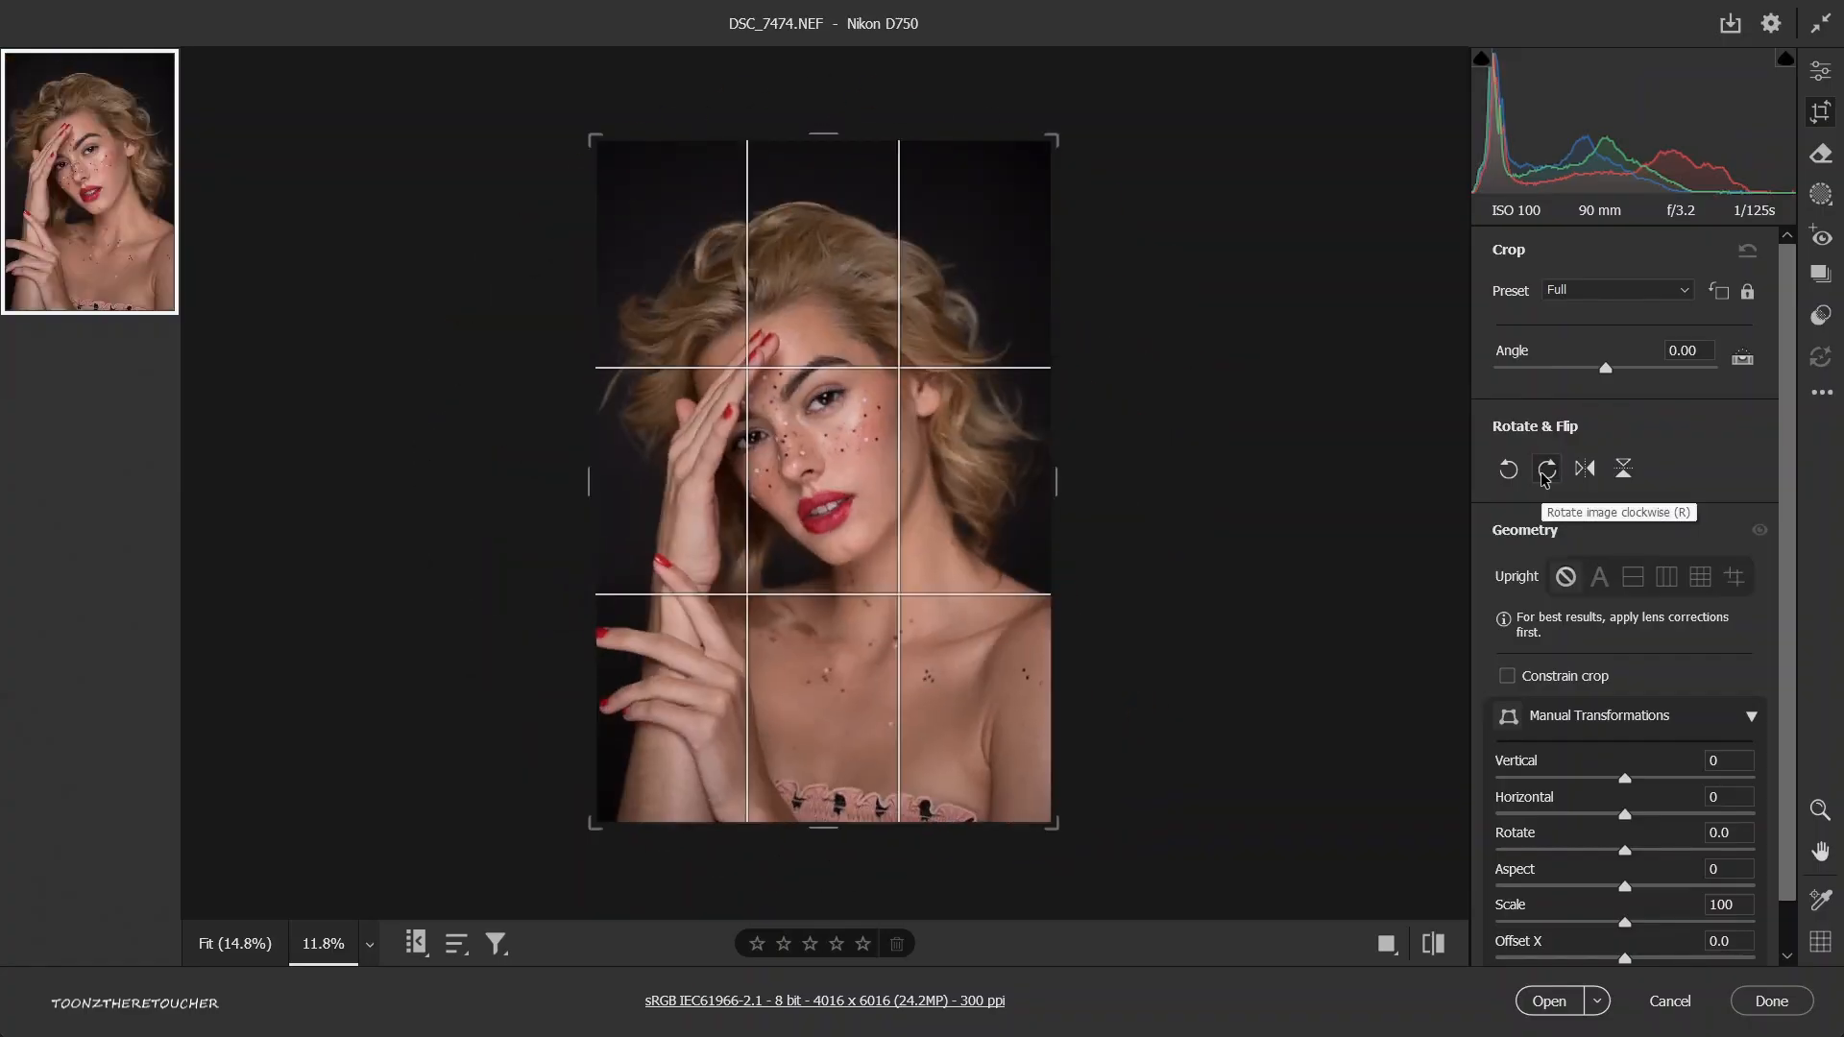
Activate the Remove tool for the chest area and reduce its brush size to 12.
left_click(1820, 161)
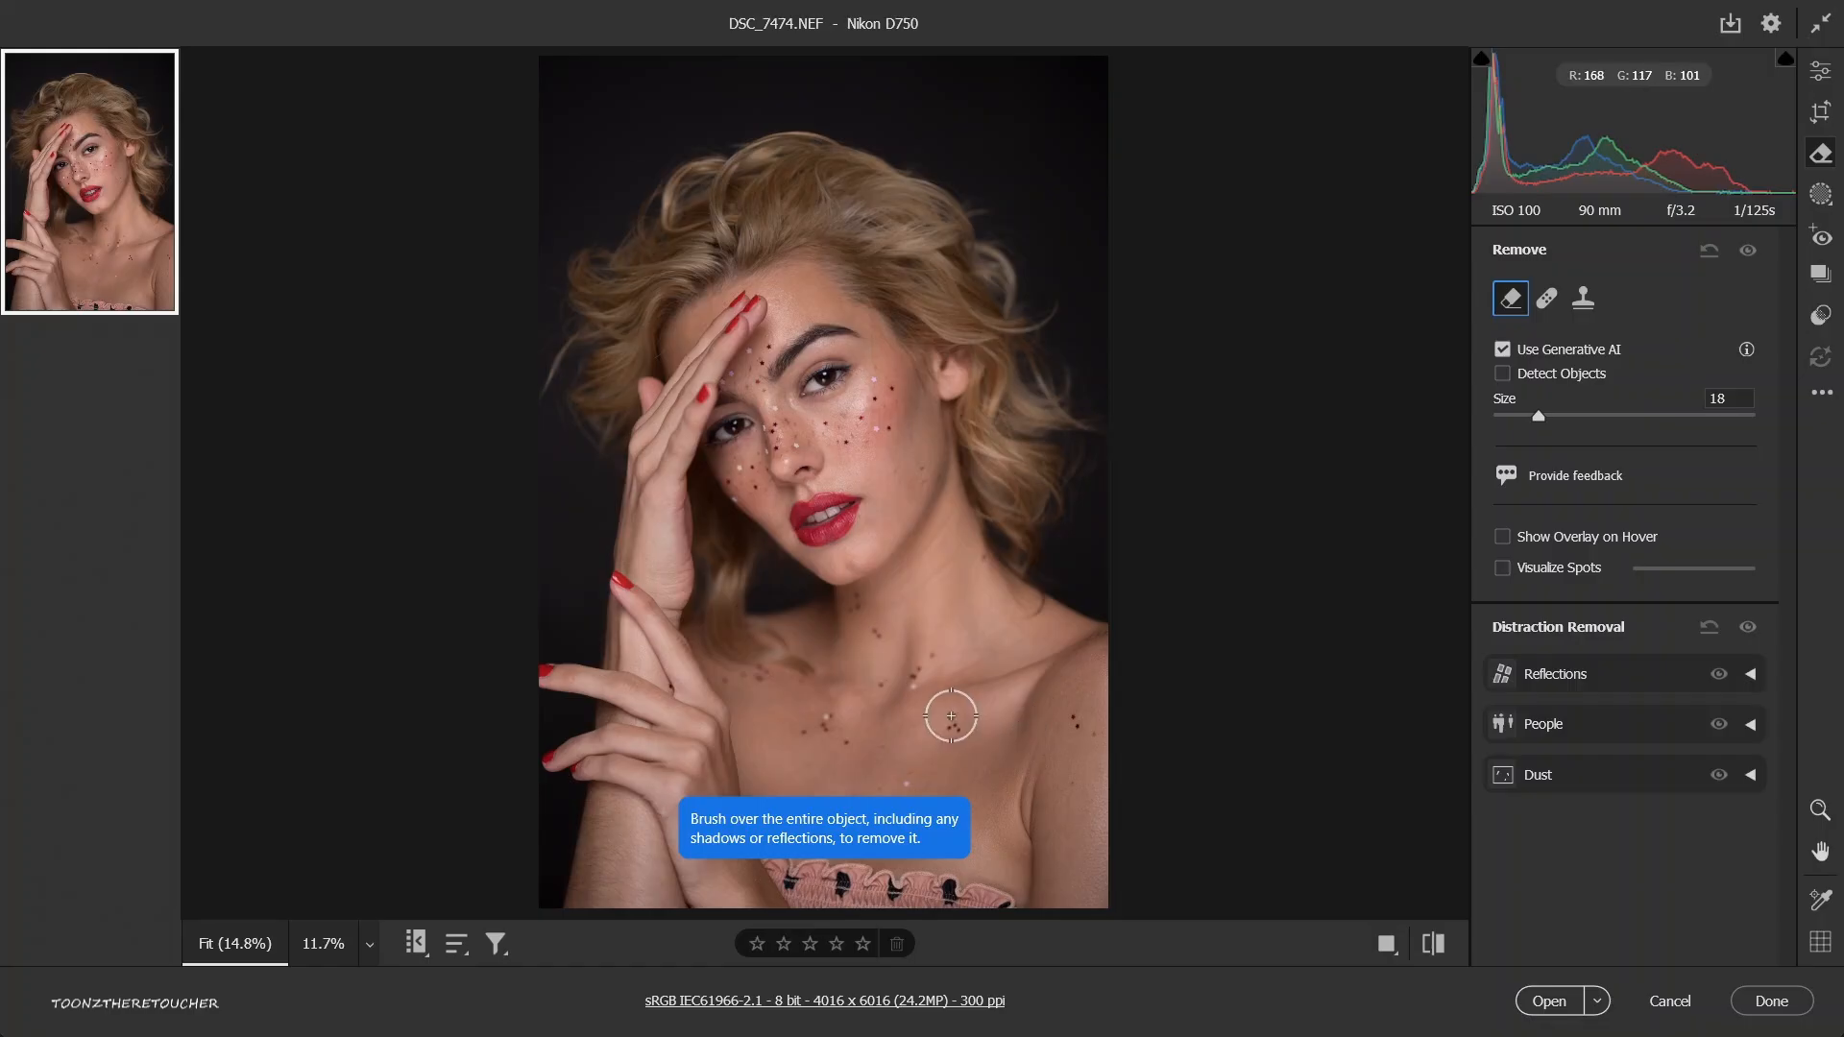
key("ctrl+plus")
key("bracketleft")
key("bracketleft")
key("bracketleft")
key("bracketleft")
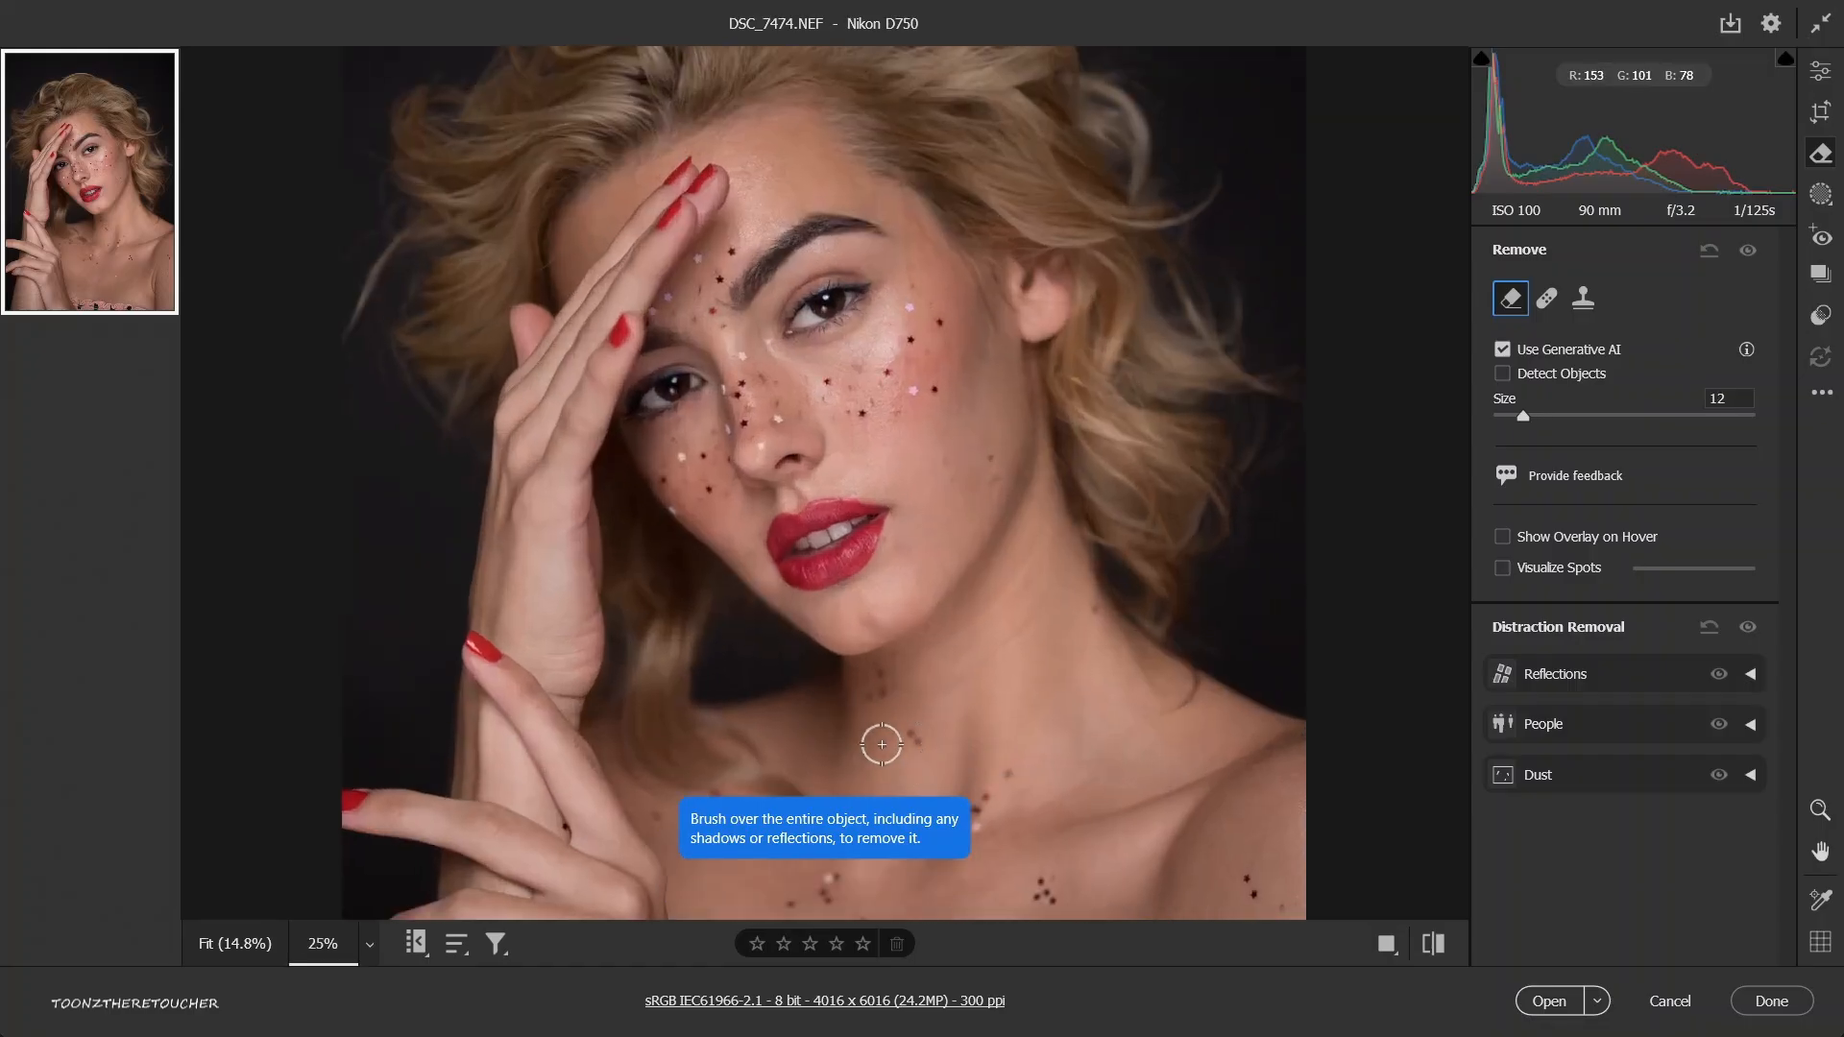
key("space")
mouse_move(974, 776)
left_mouse_down()
mouse_move(858, 603)
mouse_move(910, 550)
left_mouse_up()
Heal the dark glitter specks on the shoulder using the Heal tool with a brush size of 8.
left_click(1547, 300)
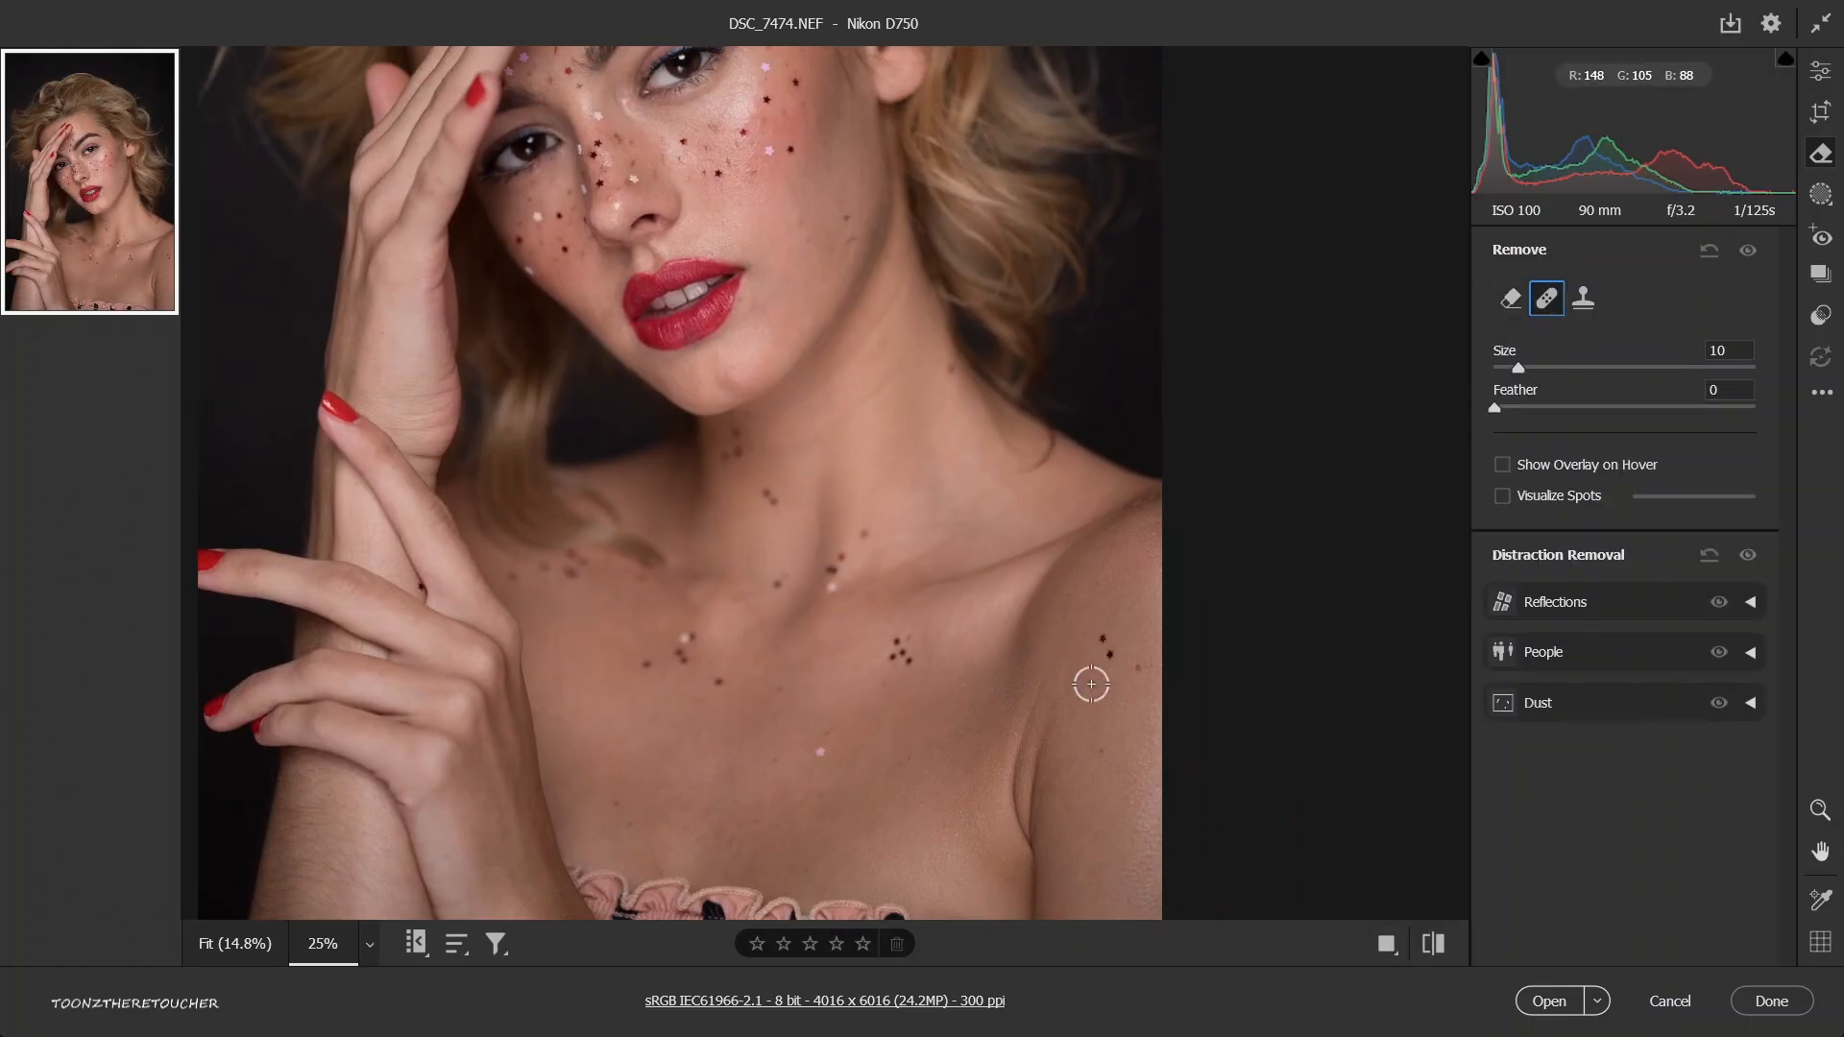
key("bracketright")
key("bracketright")
key("bracketright")
key("bracketleft")
key("bracketleft")
key("bracketleft")
key("bracketleft")
mouse_move(1098, 630)
left_mouse_down()
mouse_move(1114, 670)
mouse_move(1141, 665)
left_mouse_up()
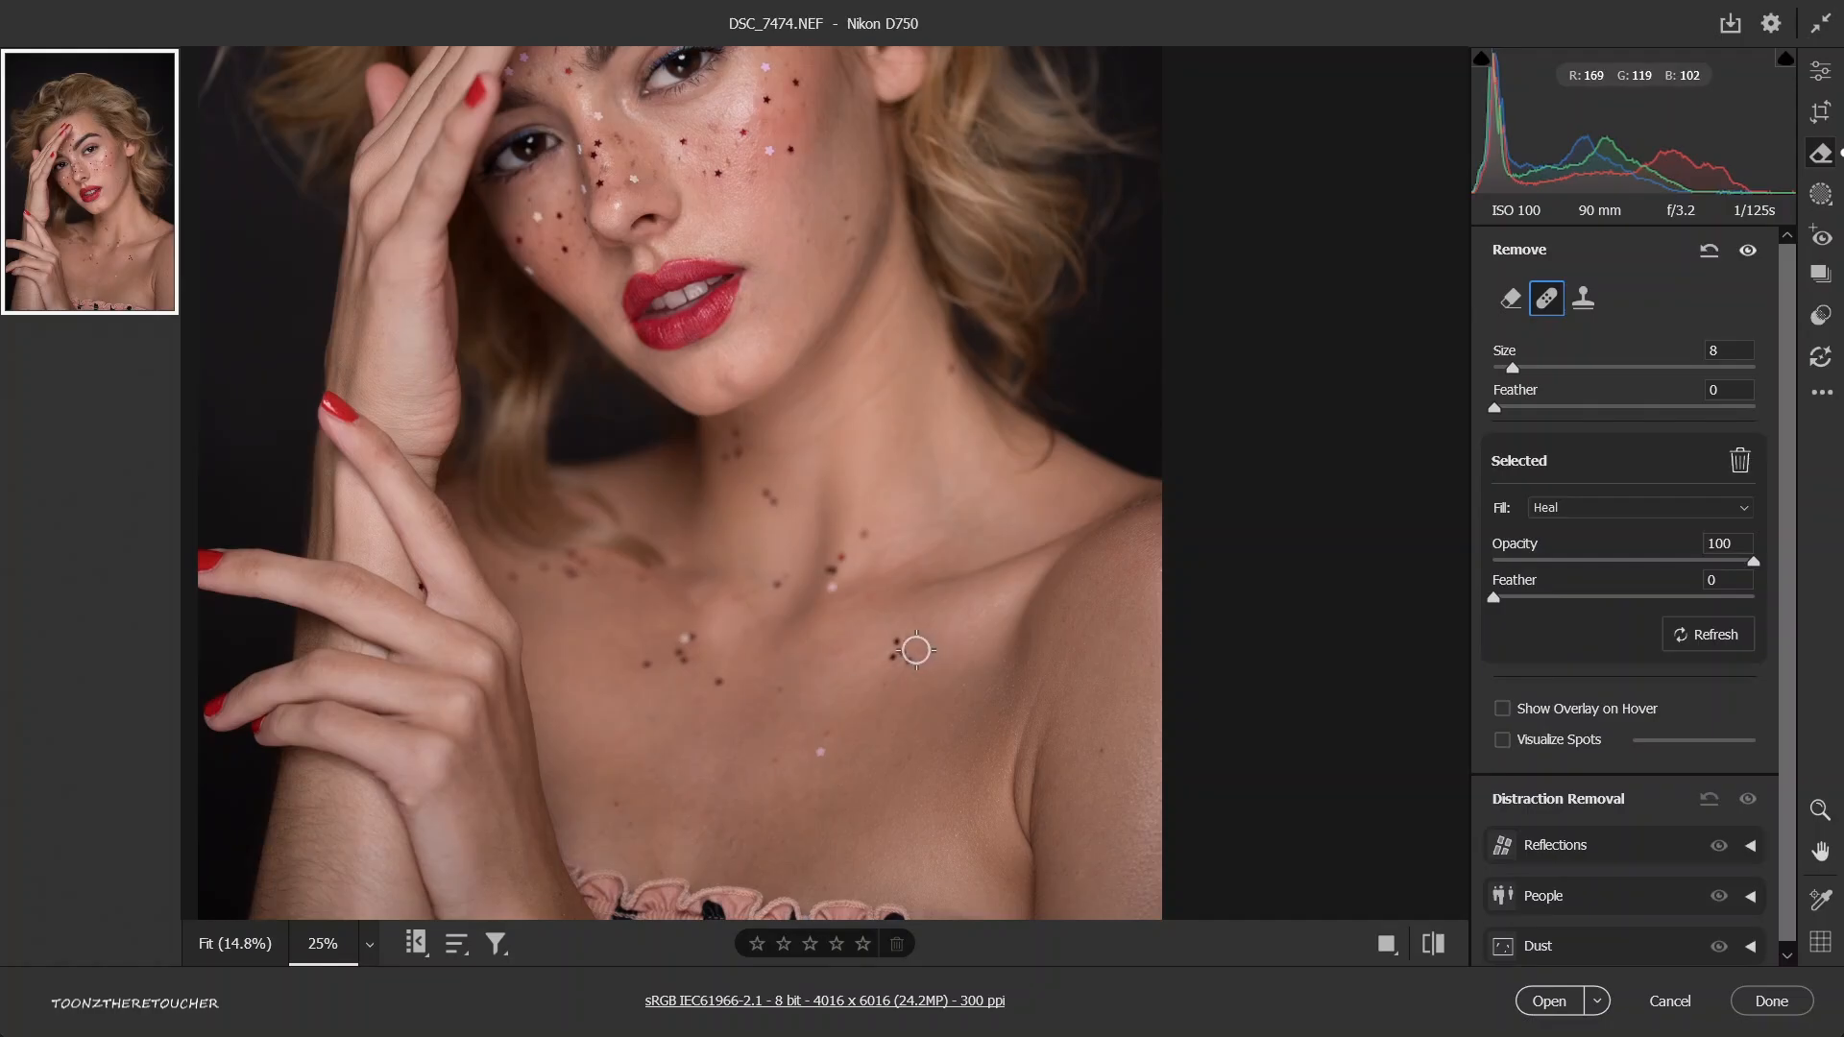
Heal the star cluster and the pale speck on the chest, and undo and redo the strokes, keeping only the cluster's heal.
left_click_drag(912, 645, 901, 651)
left_click_drag(814, 758, 832, 726)
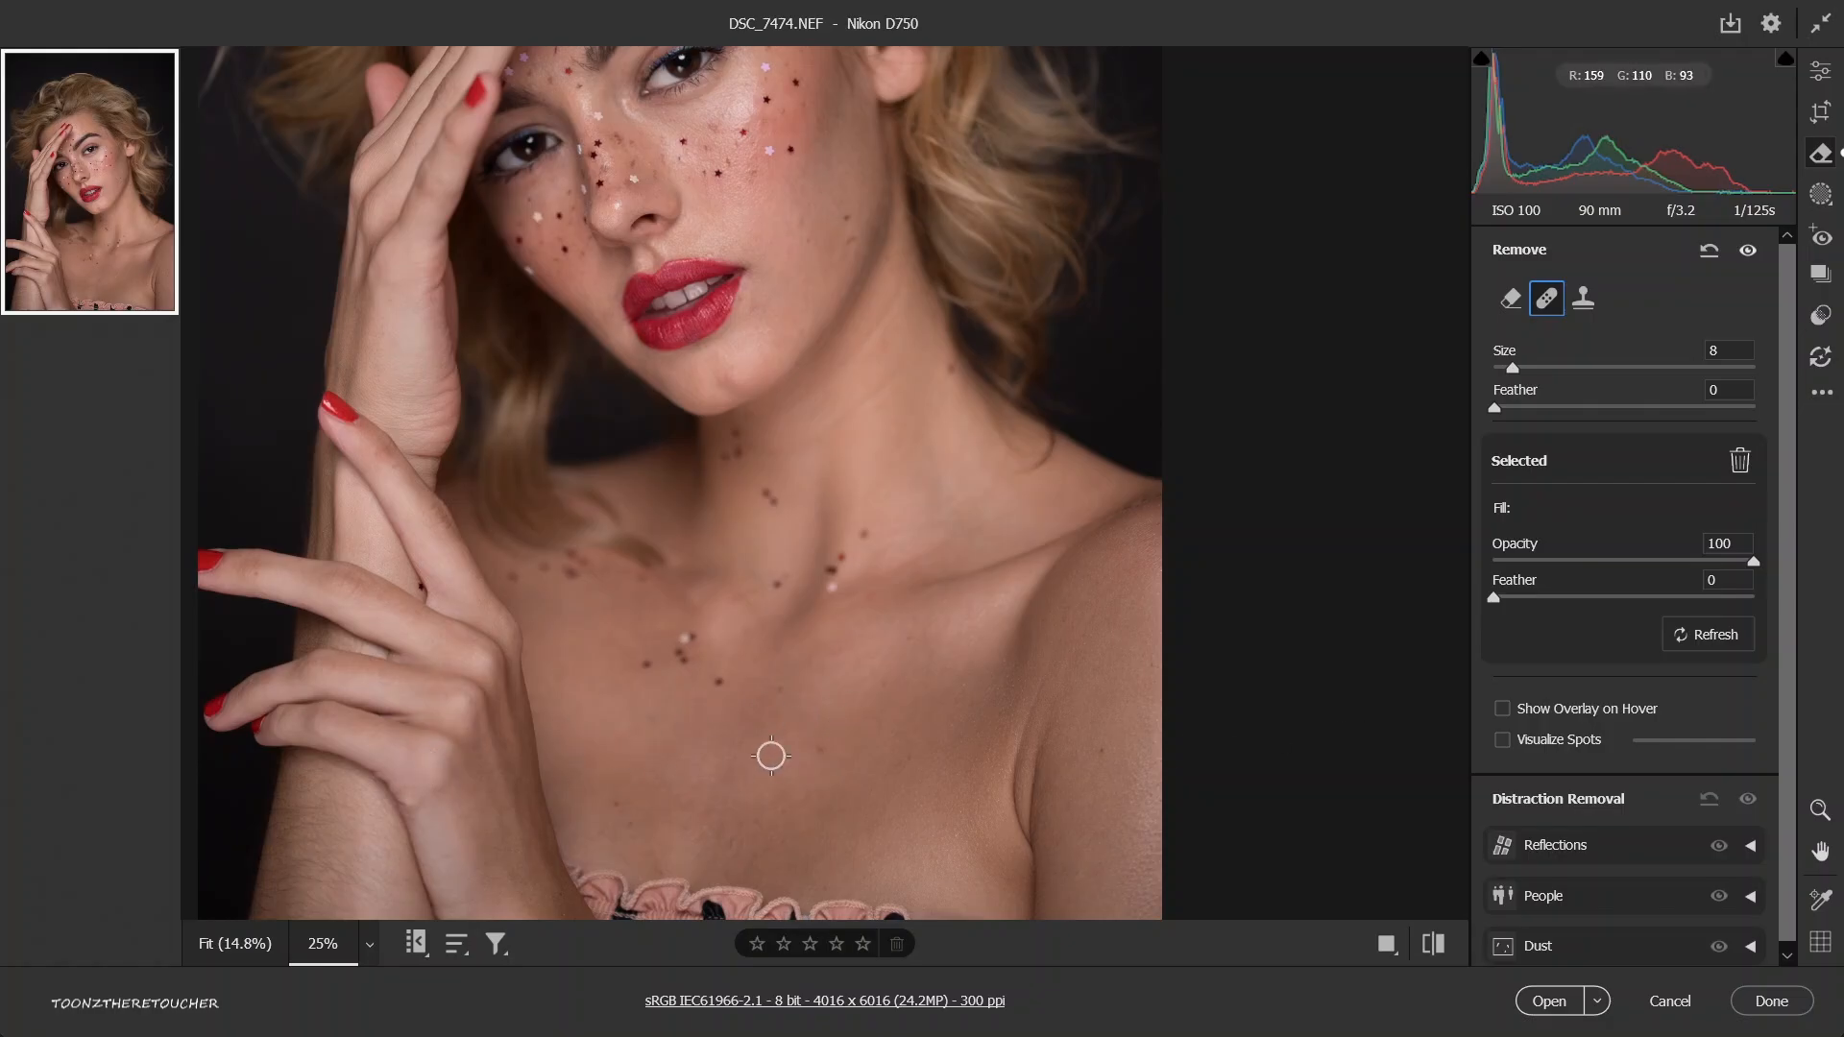
key("ctrl+z")
key("ctrl+z")
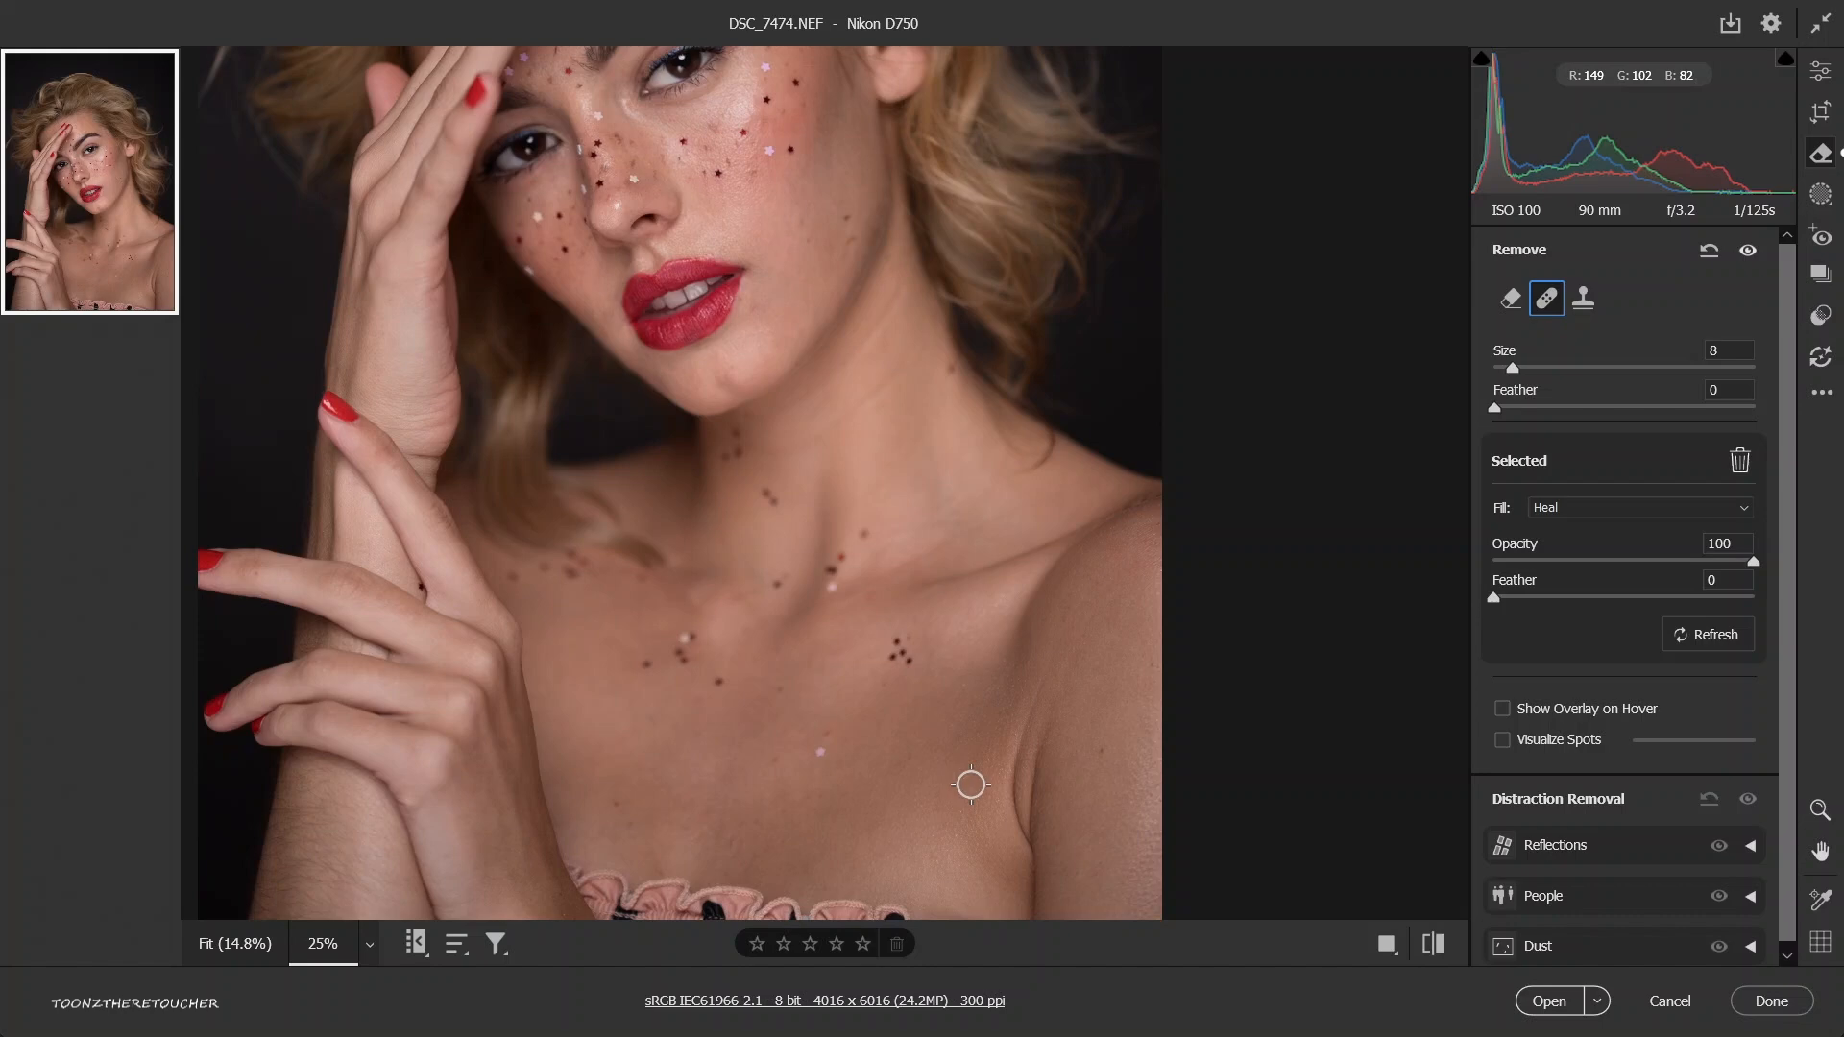
key("shift")
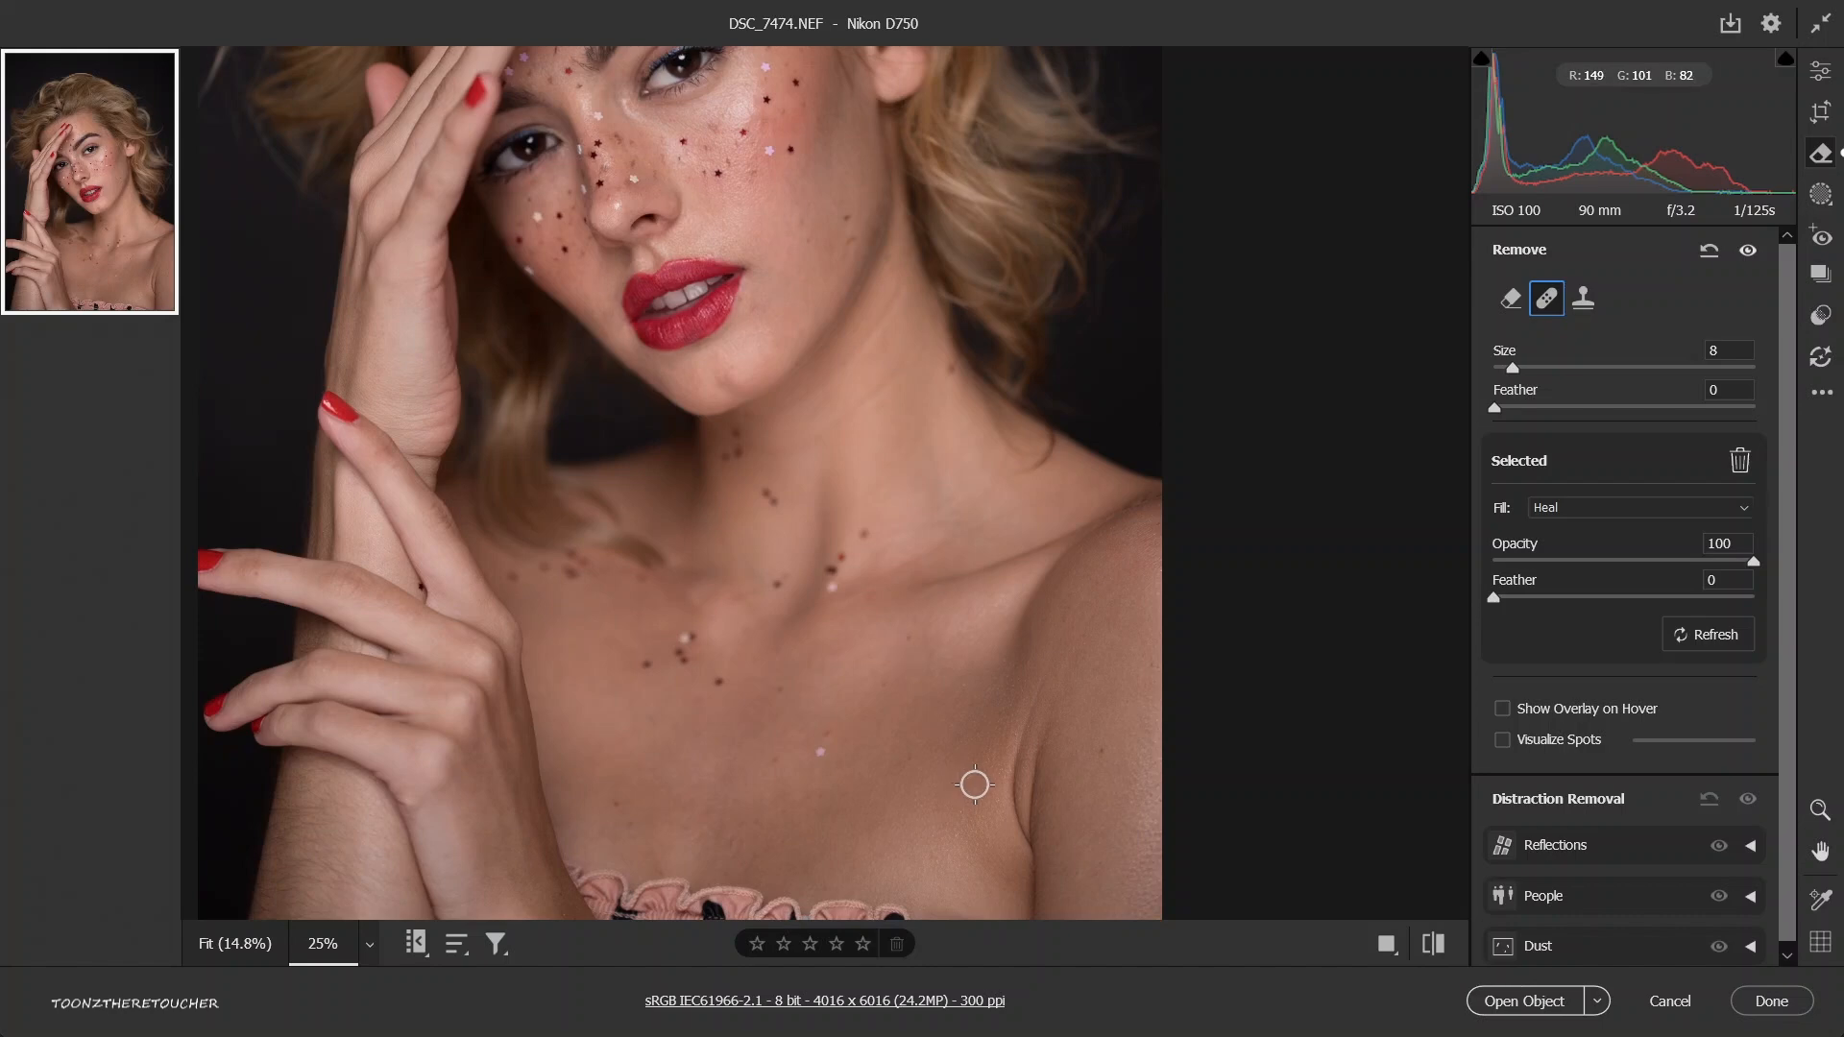
key("ctrl+z")
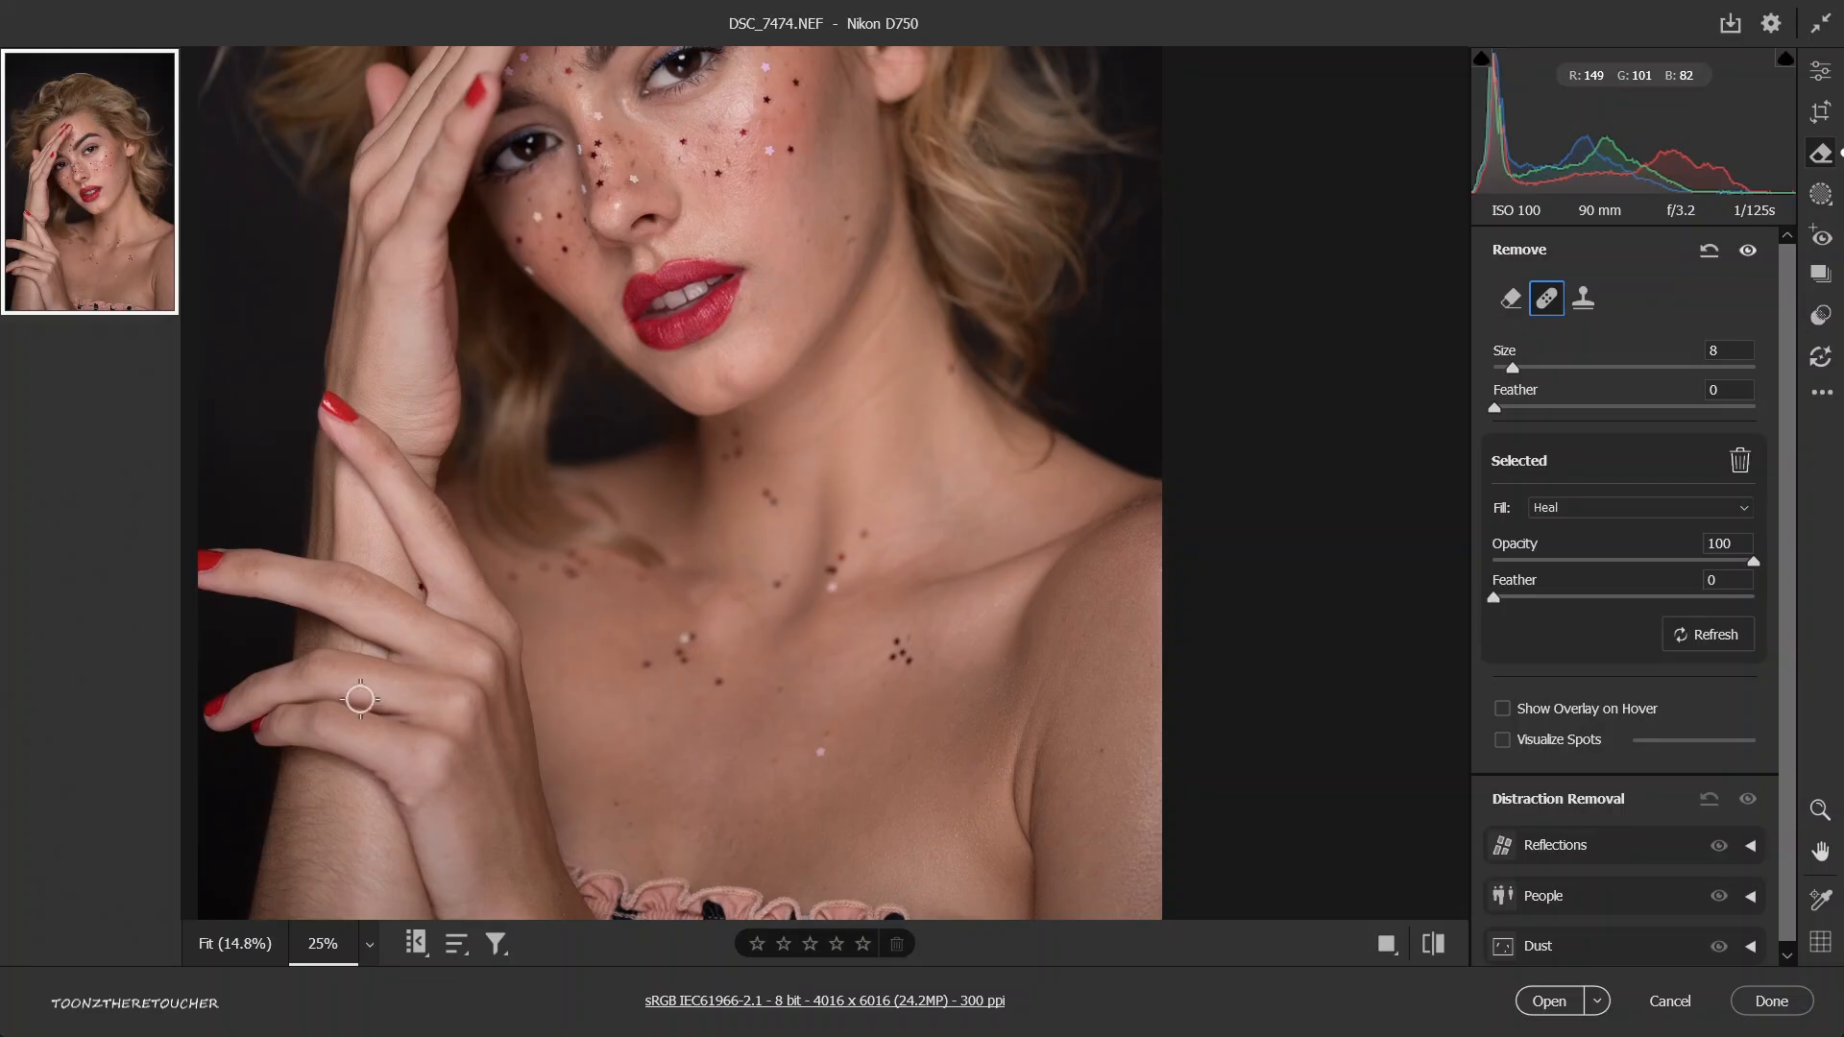
key("shift")
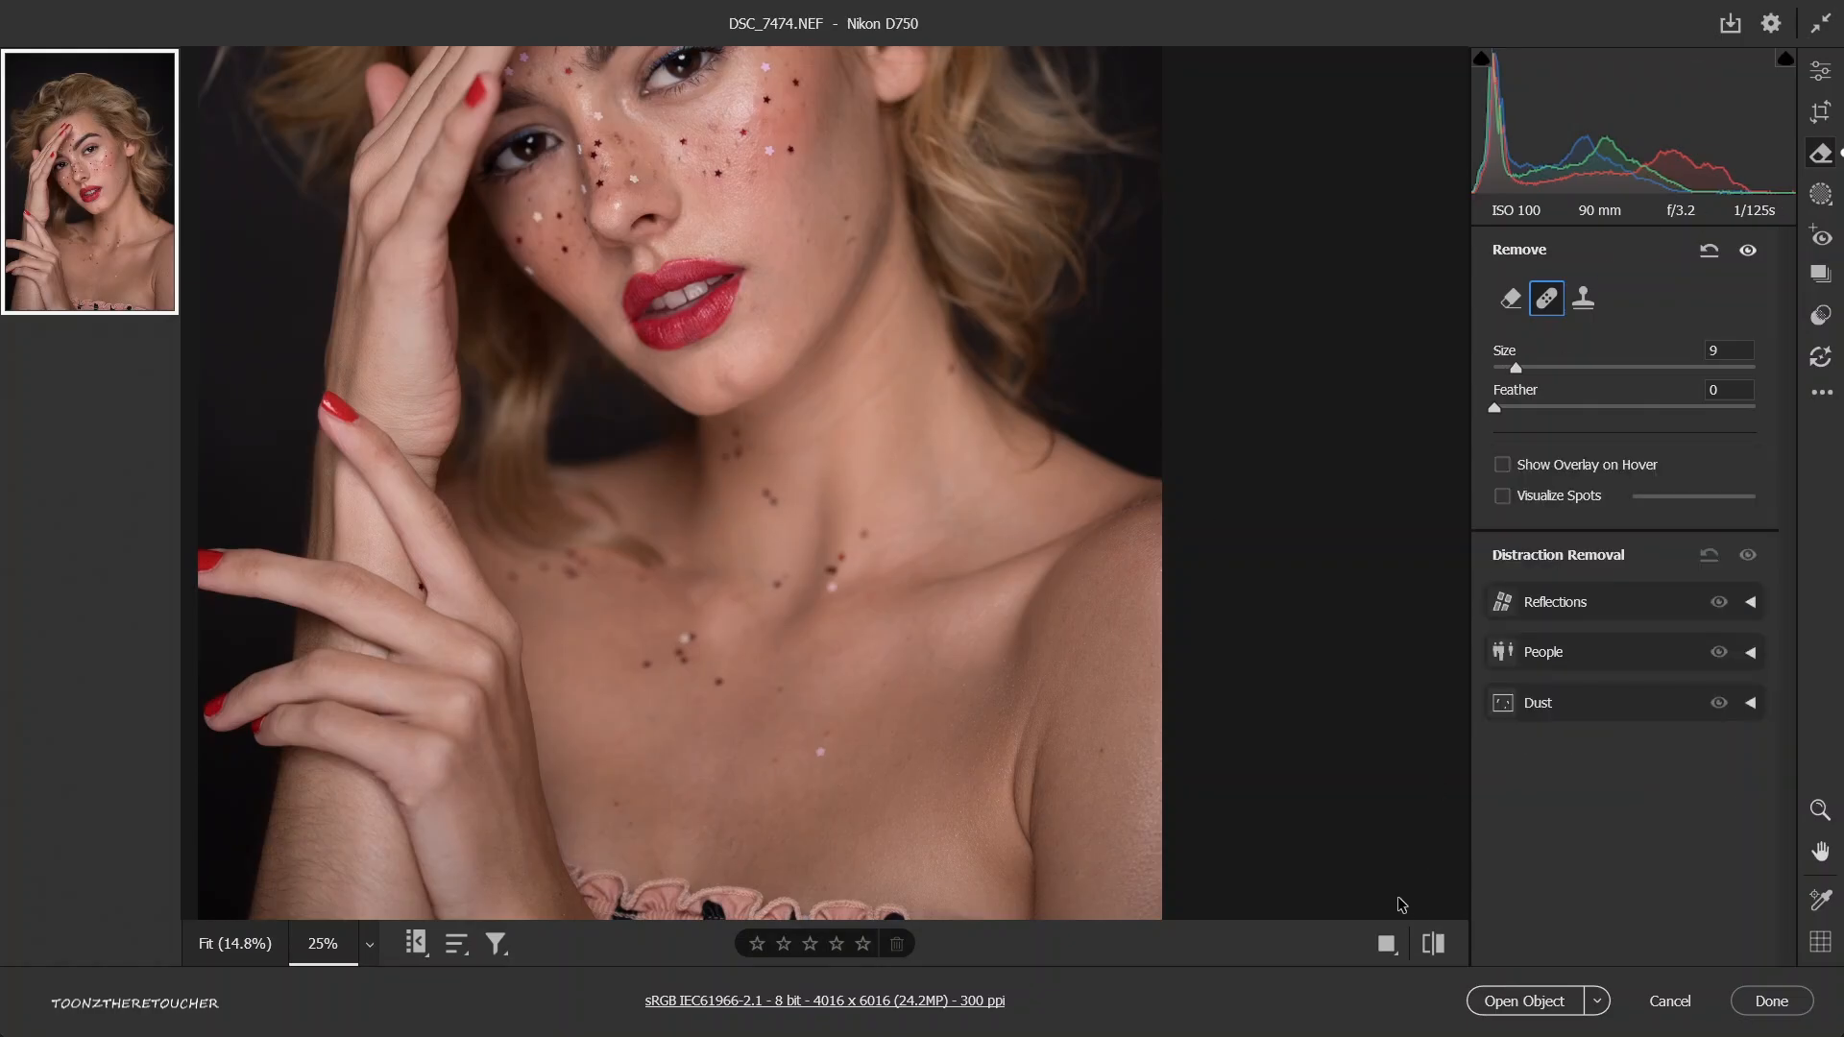
Show the before and after views side by side, and try a heal stroke near the knuckles and undo it.
left_click(1389, 951)
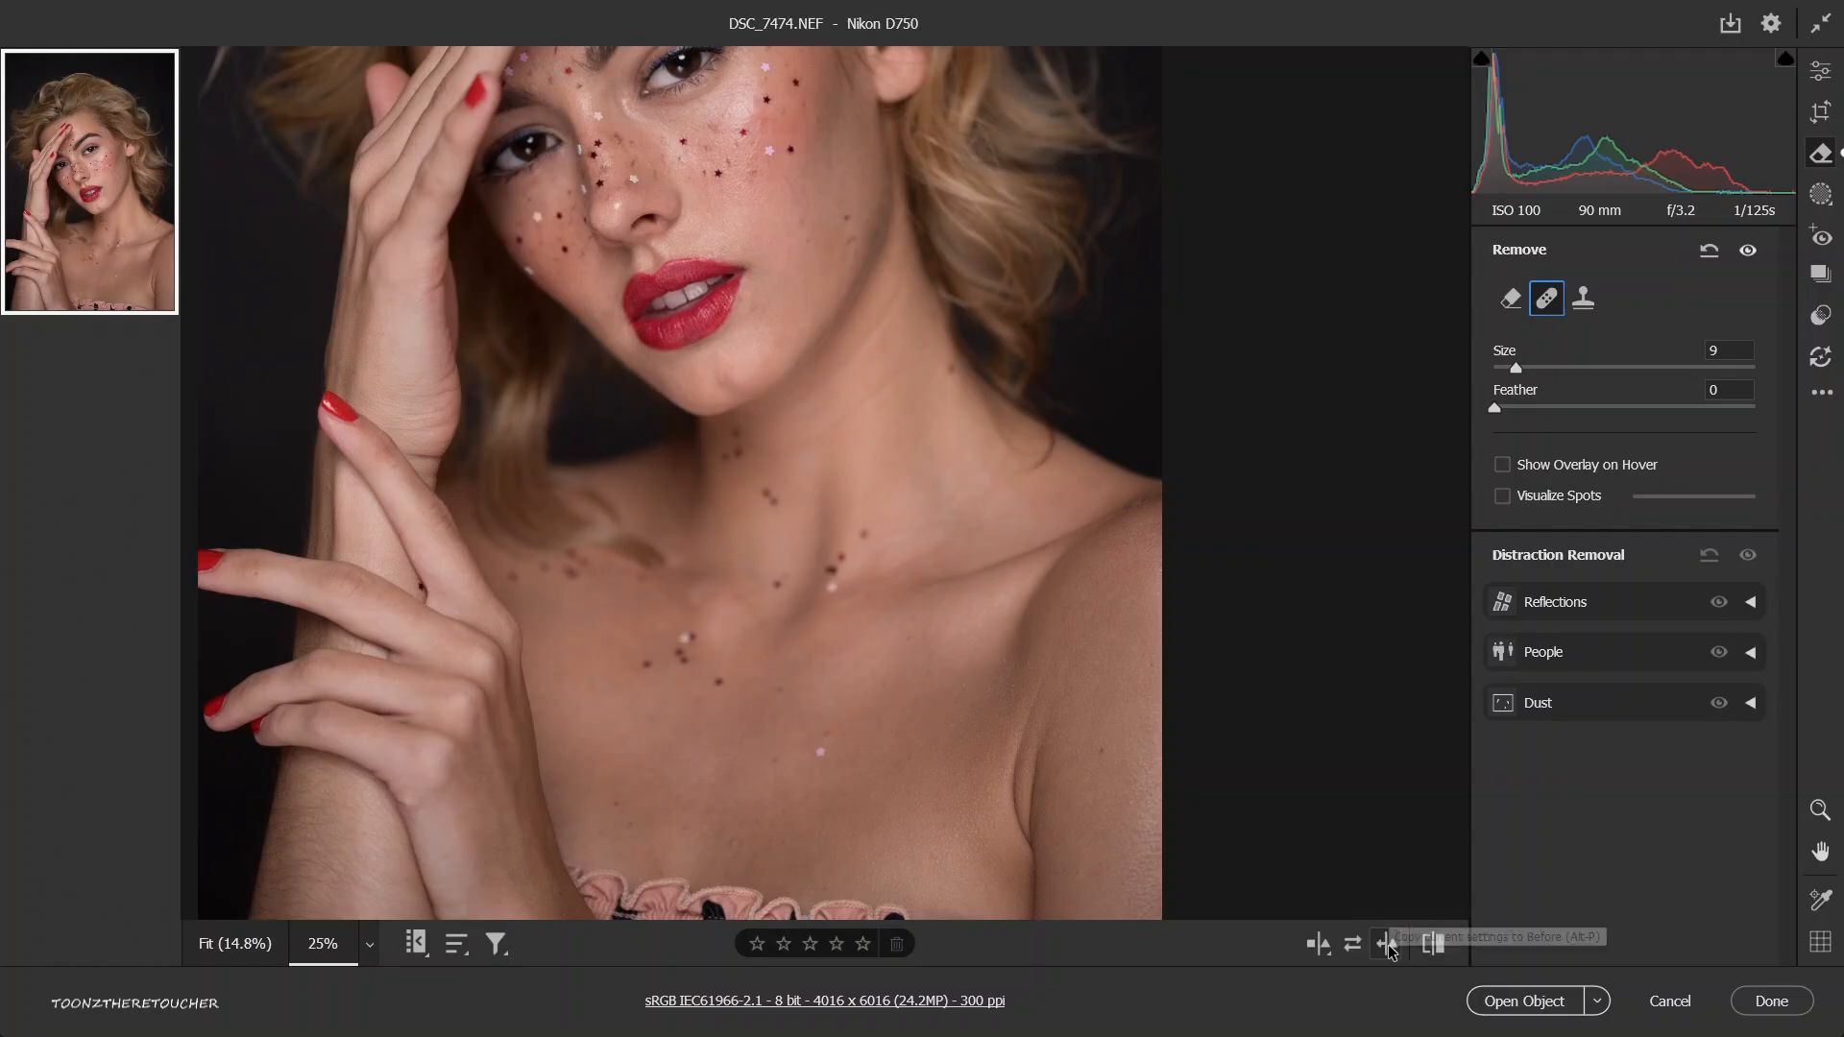
left_click_drag(1165, 682, 1111, 628)
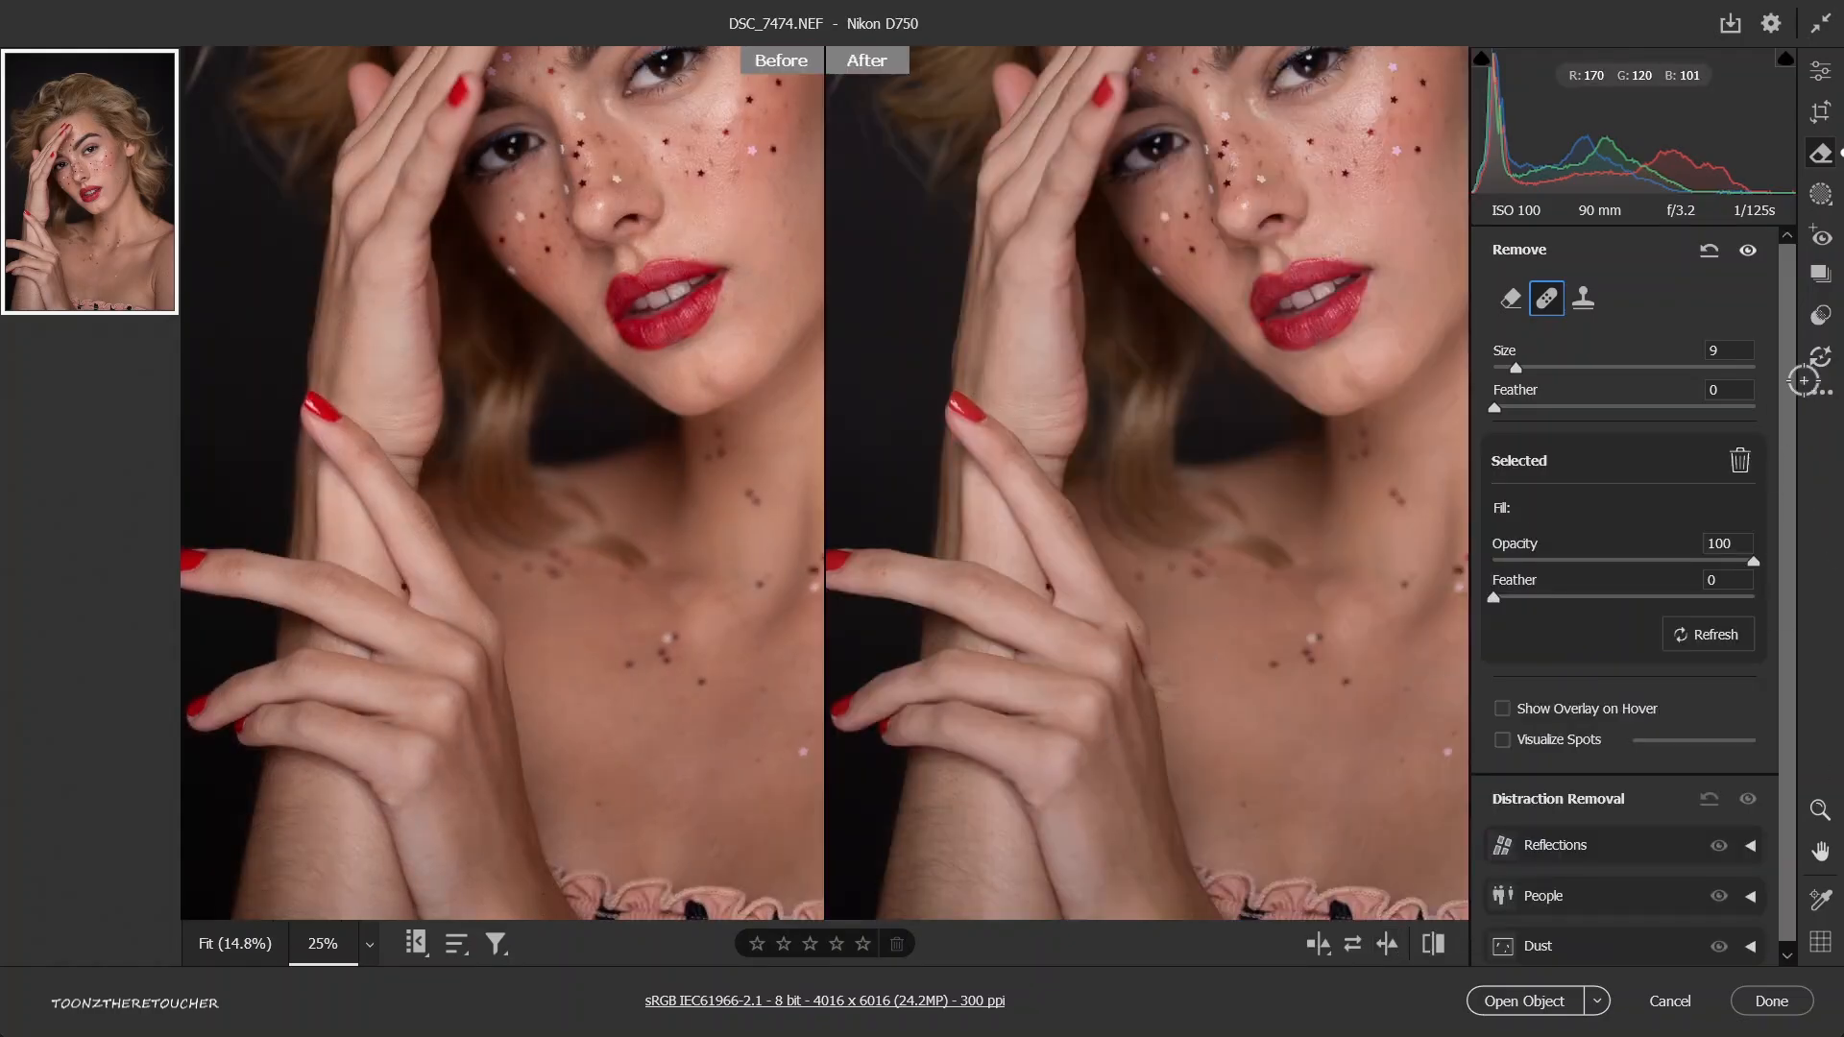
key("ctrl+z")
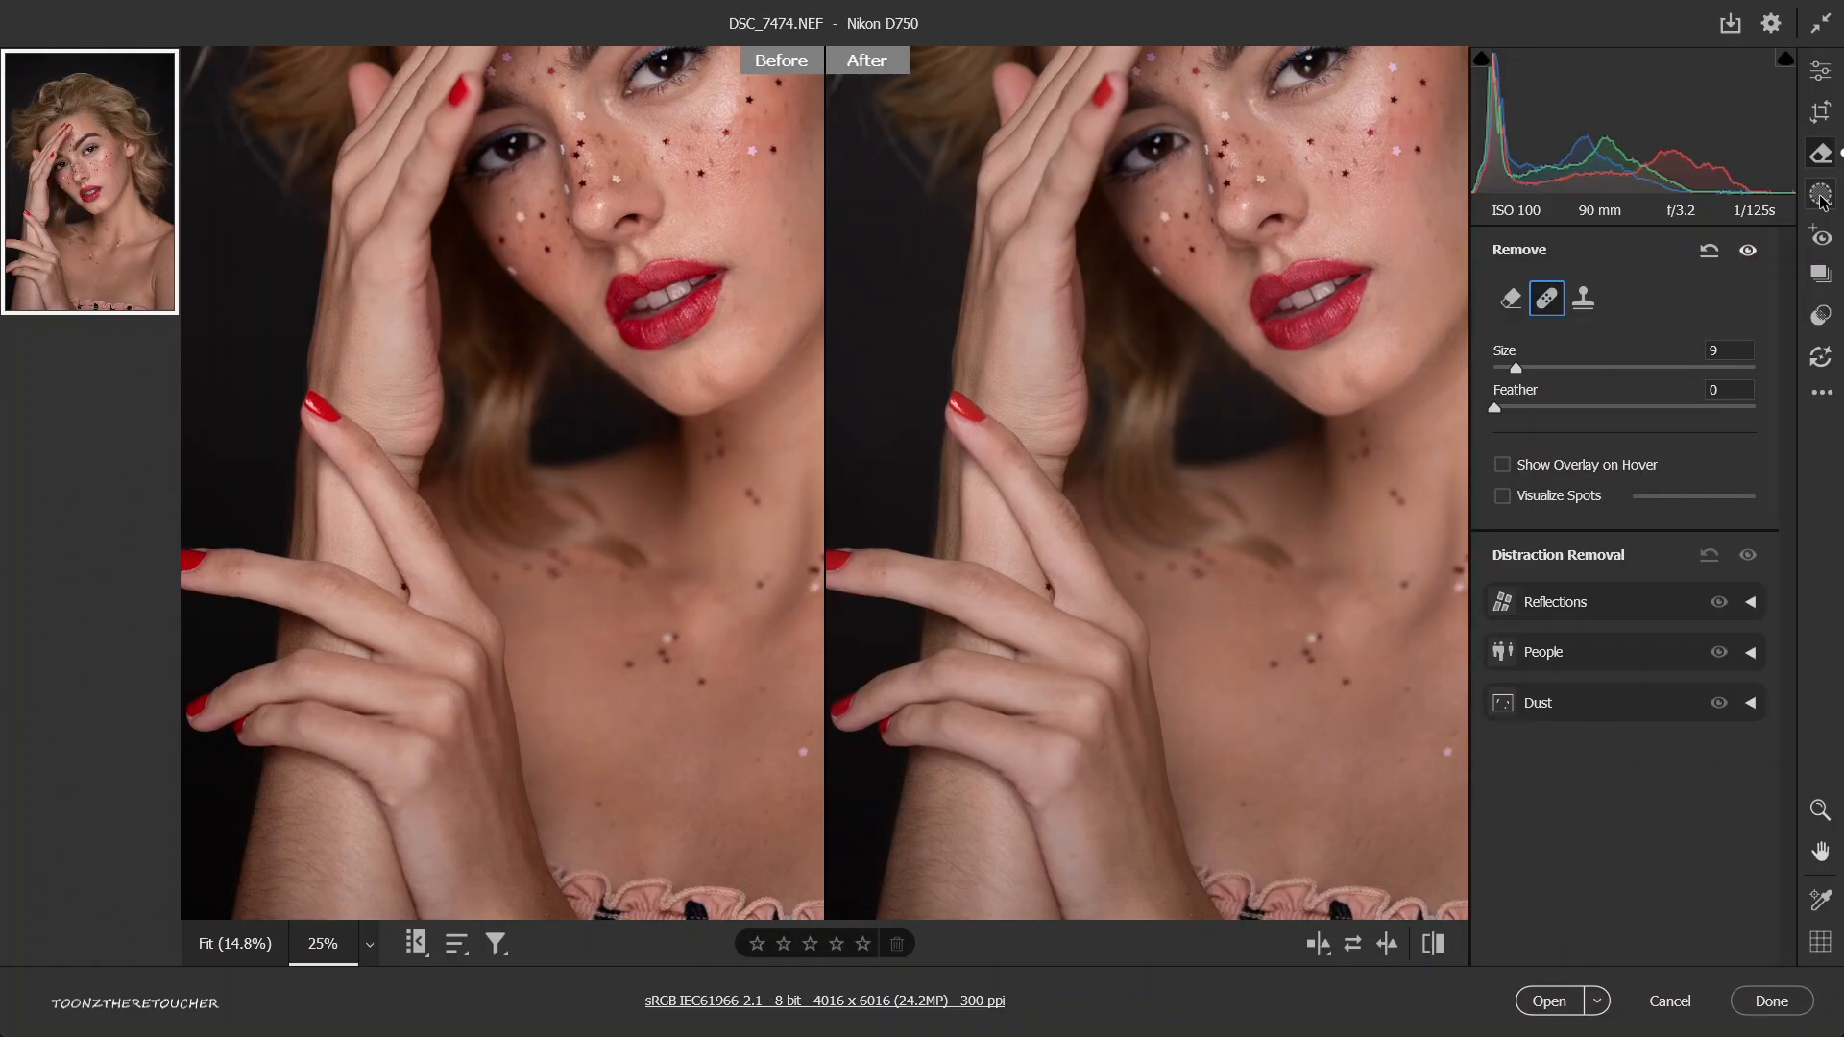
View the masking options, return to the edit settings and fit the whole portrait in both comparison views.
left_click(1821, 194)
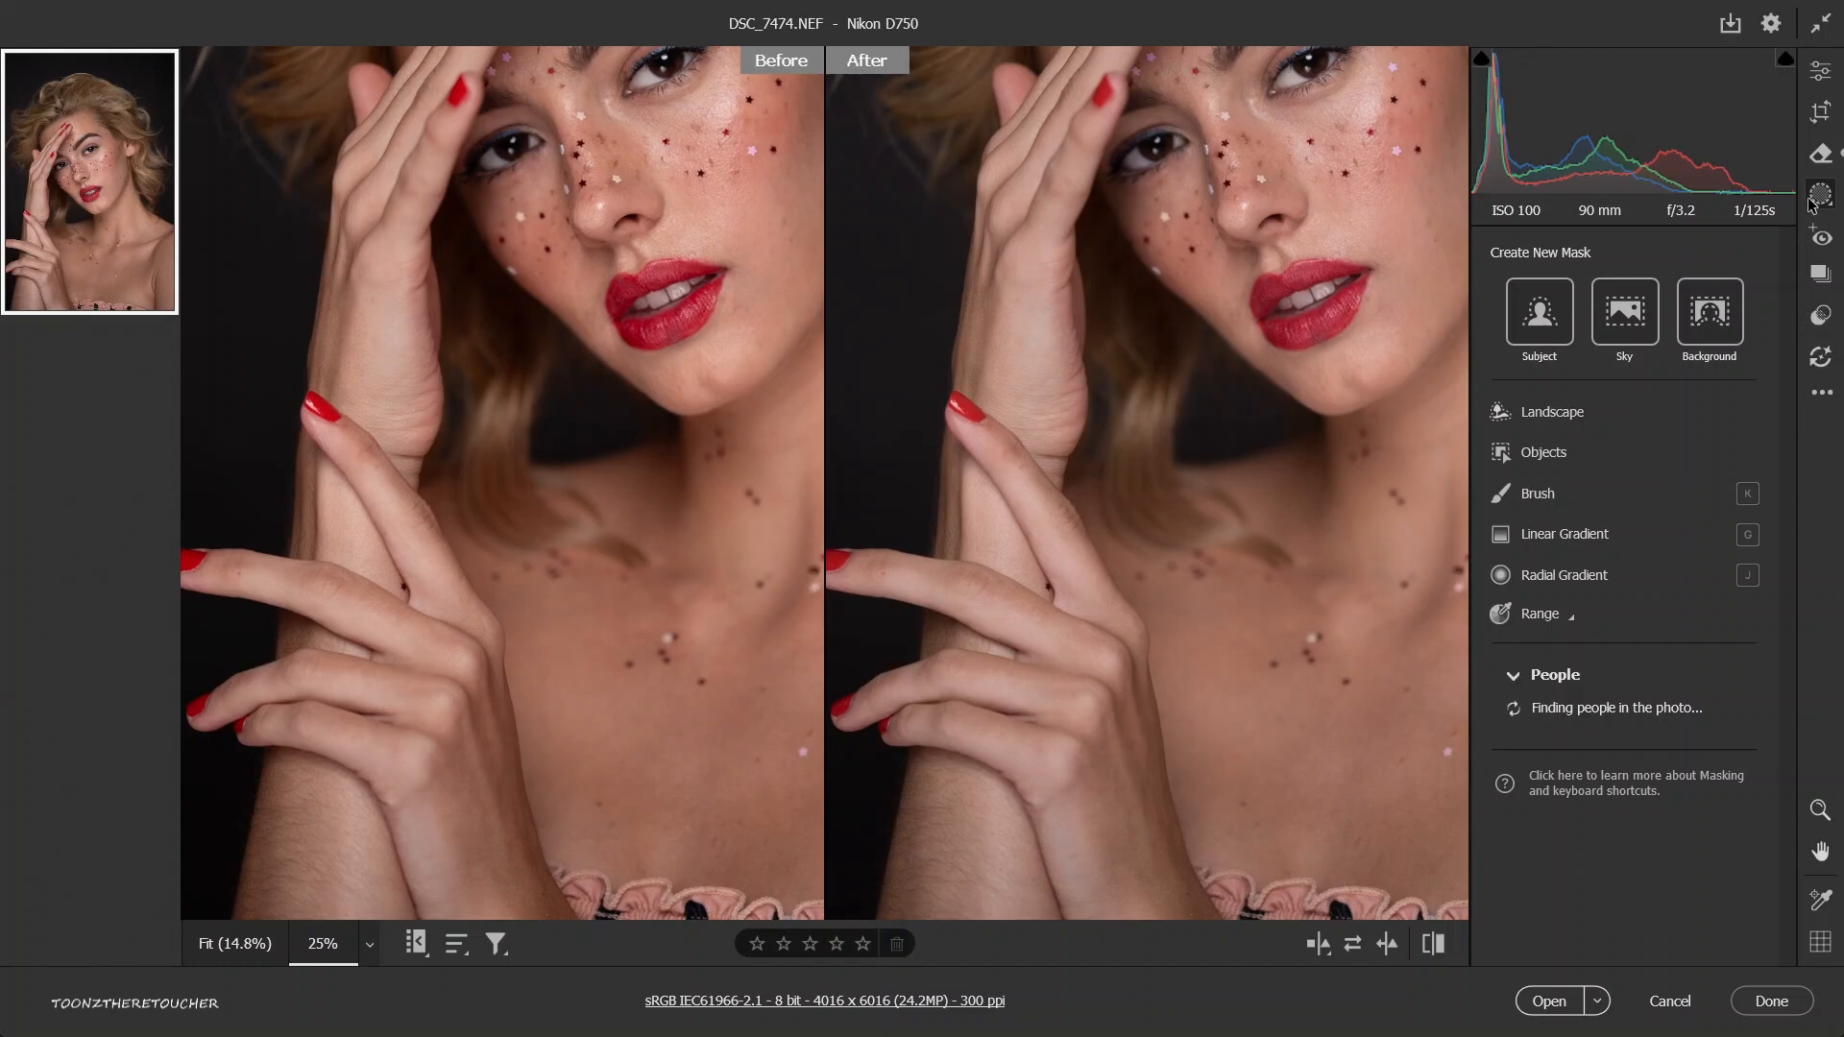
left_click(1822, 73)
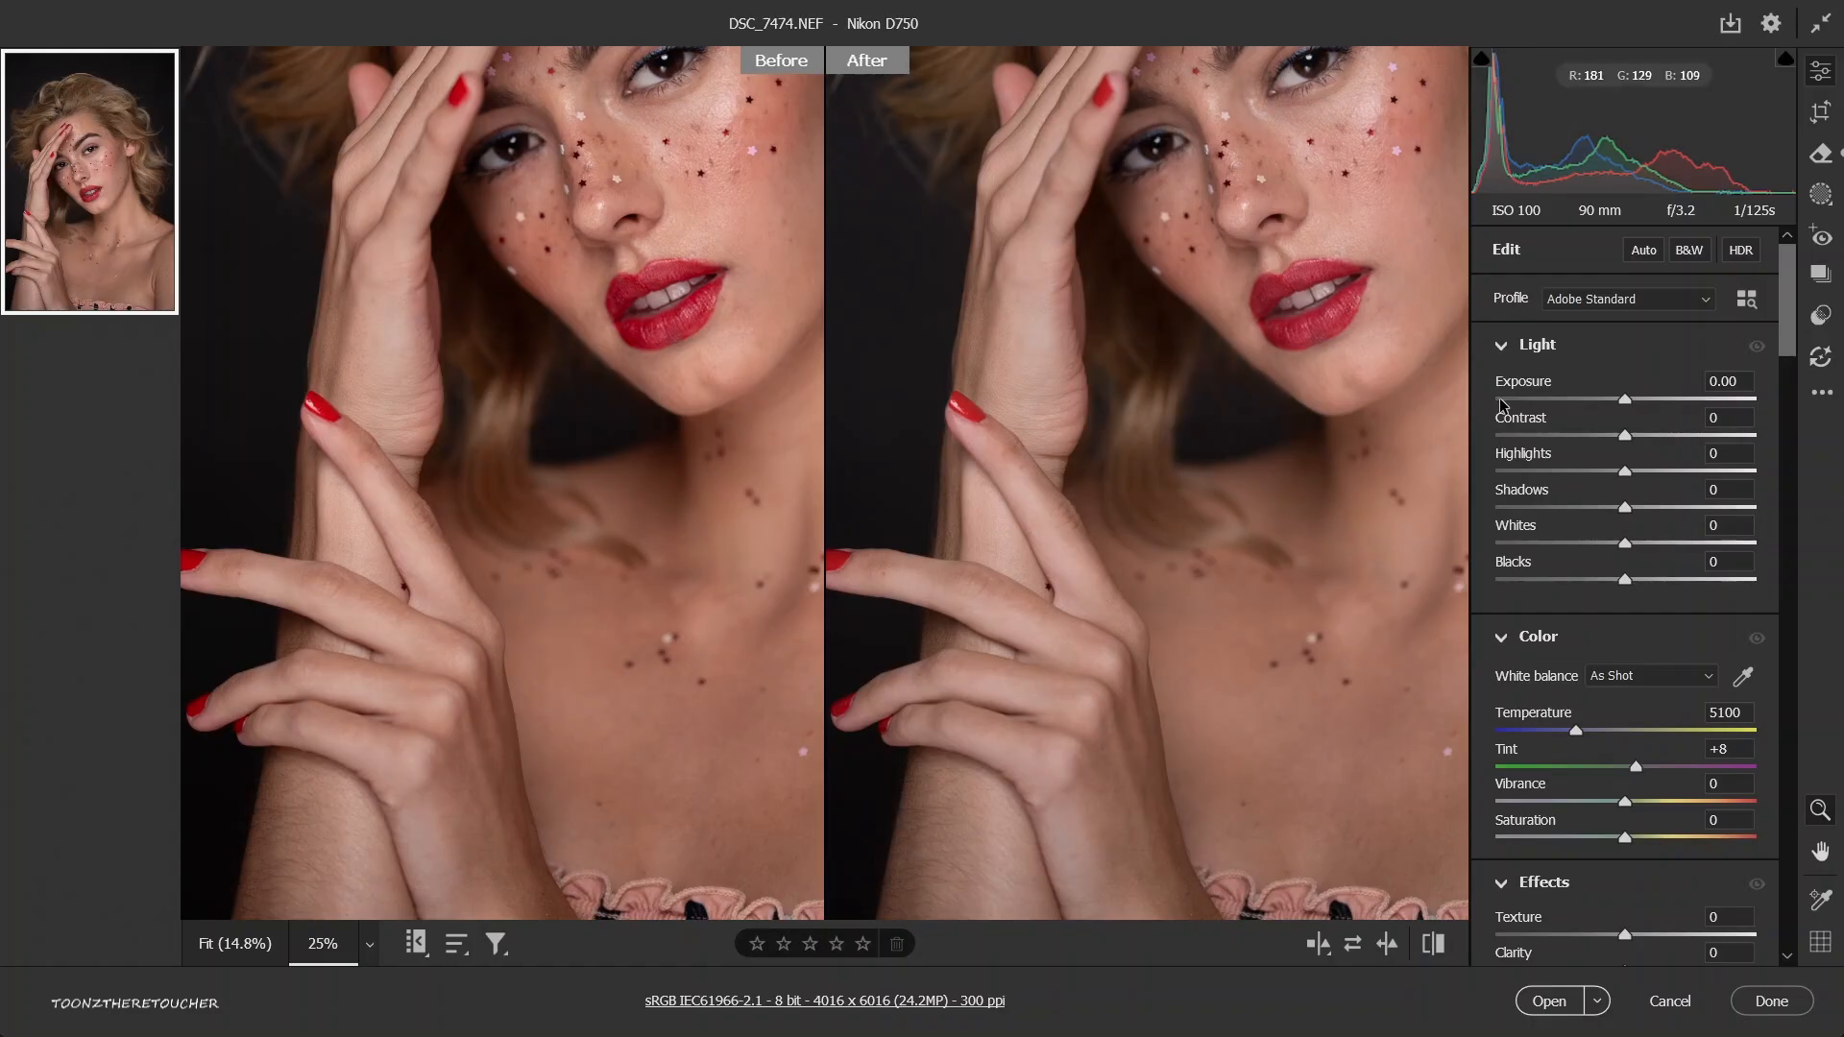
left_click(1309, 395, "alt")
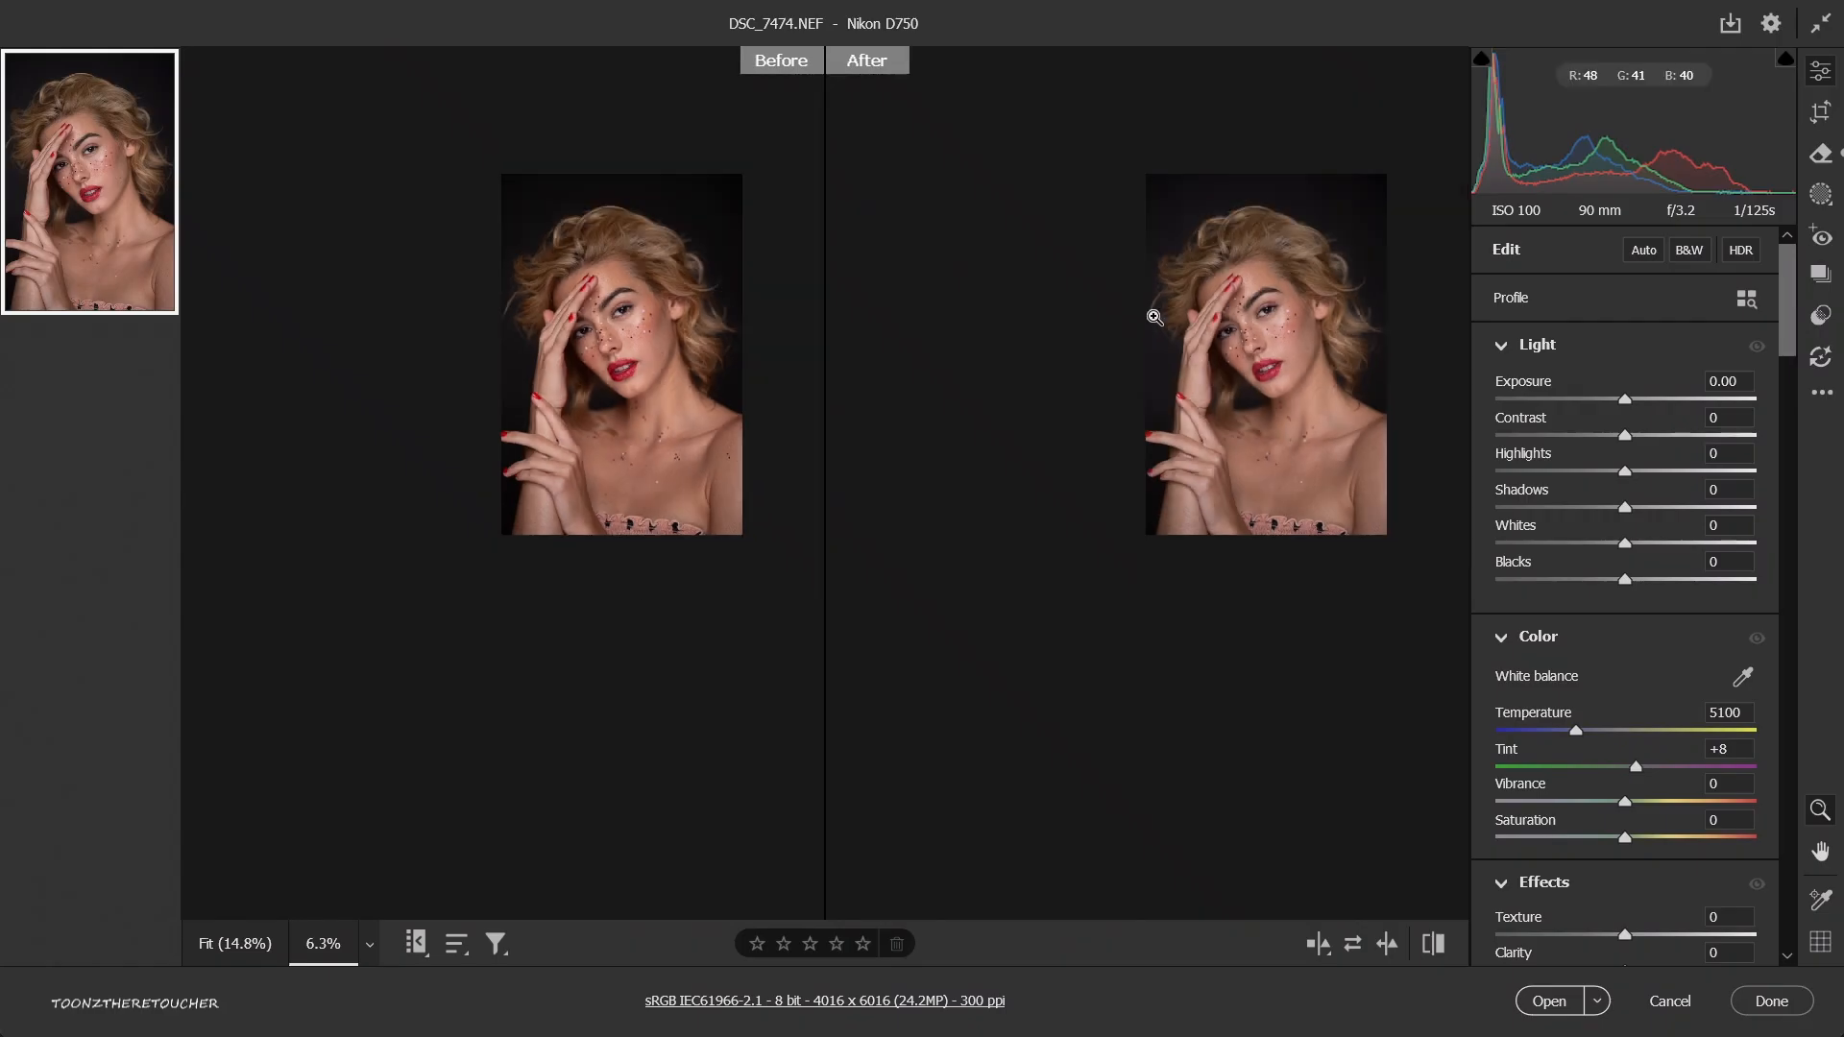
left_click(1193, 346)
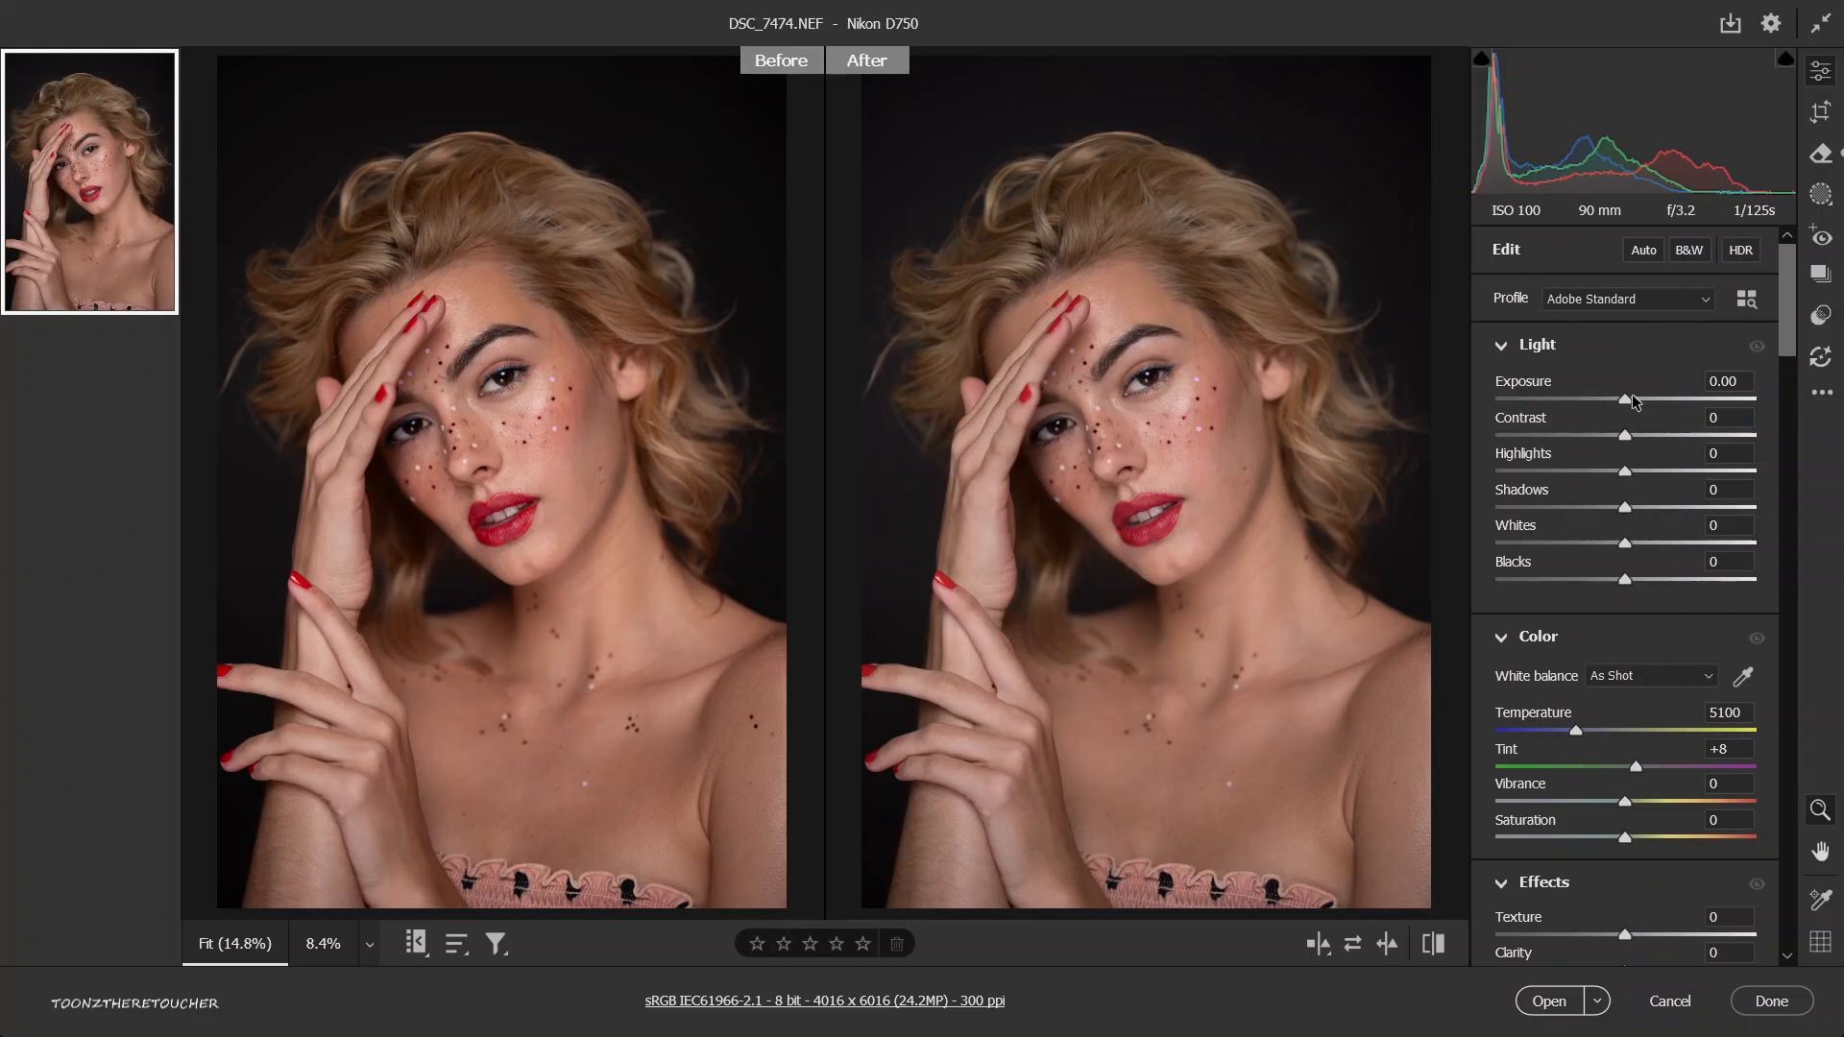
Try the portrait's exposure at +5.00 and at a much darker level, and set it to -0.05.
left_click_drag(1626, 401, 1758, 399)
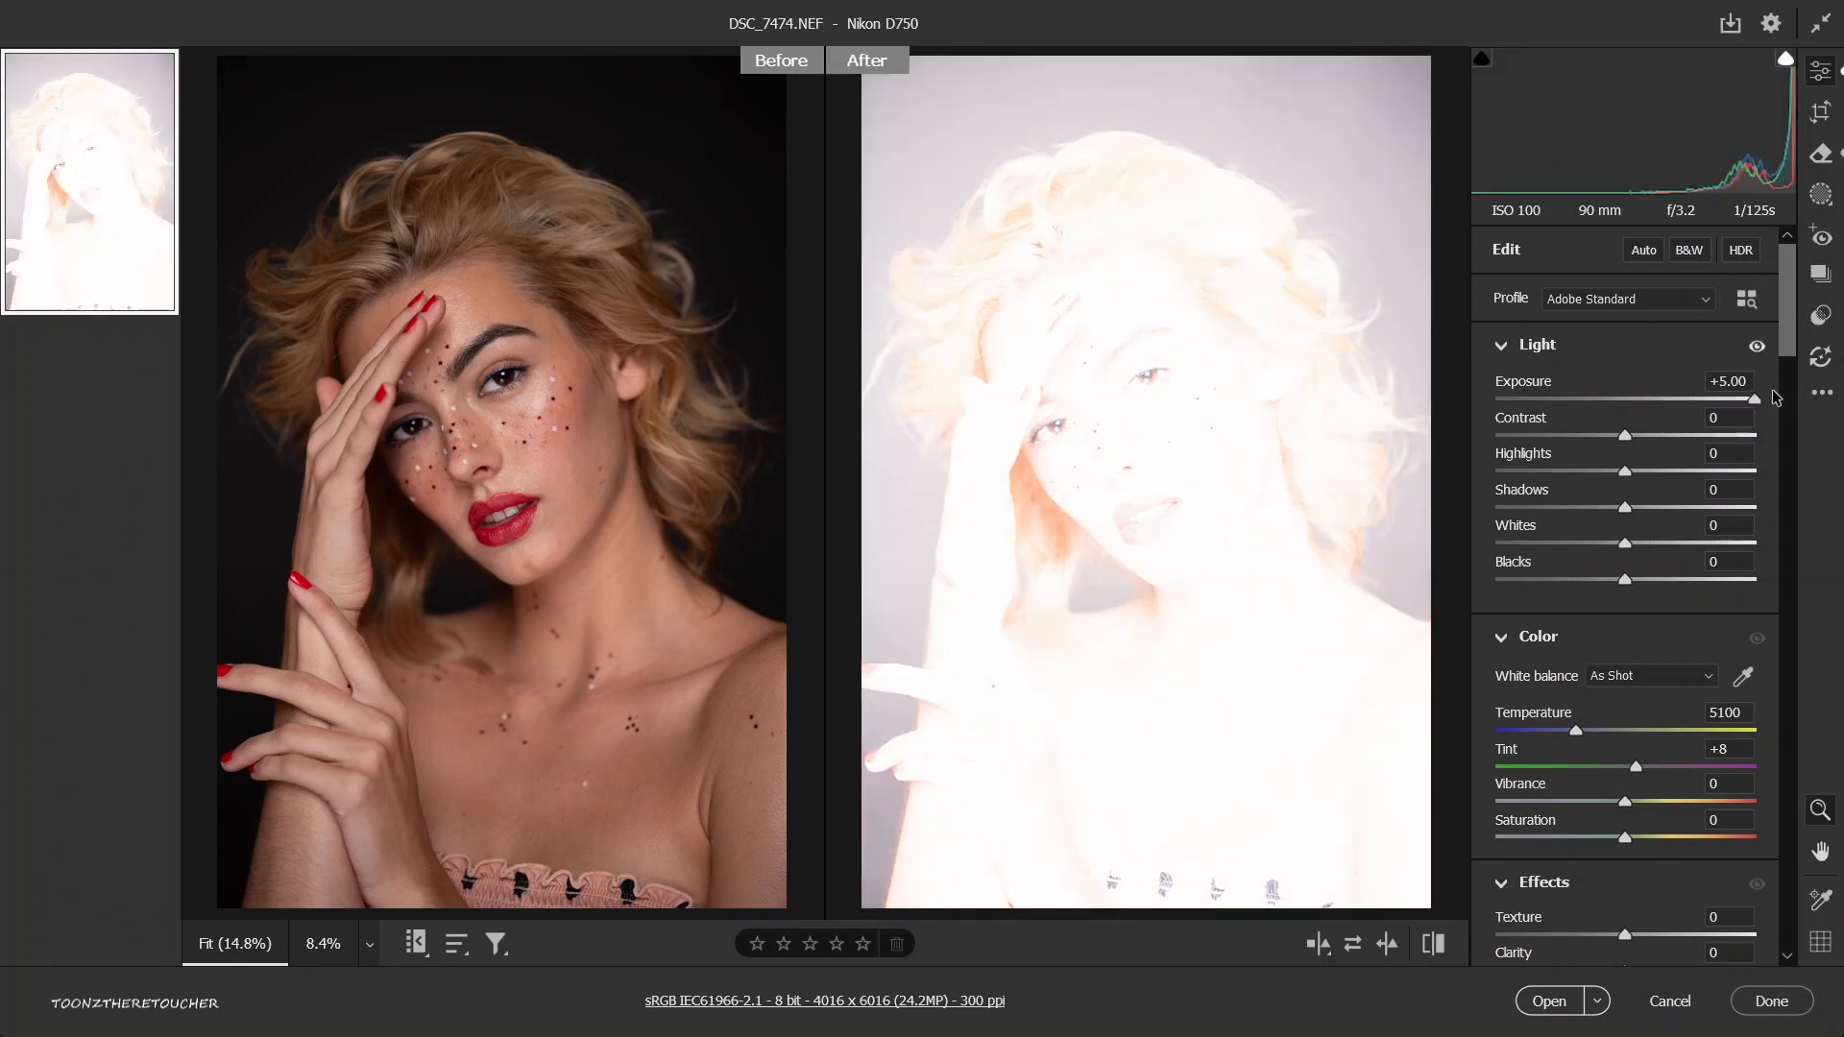
left_click_drag(1680, 421, 1502, 425)
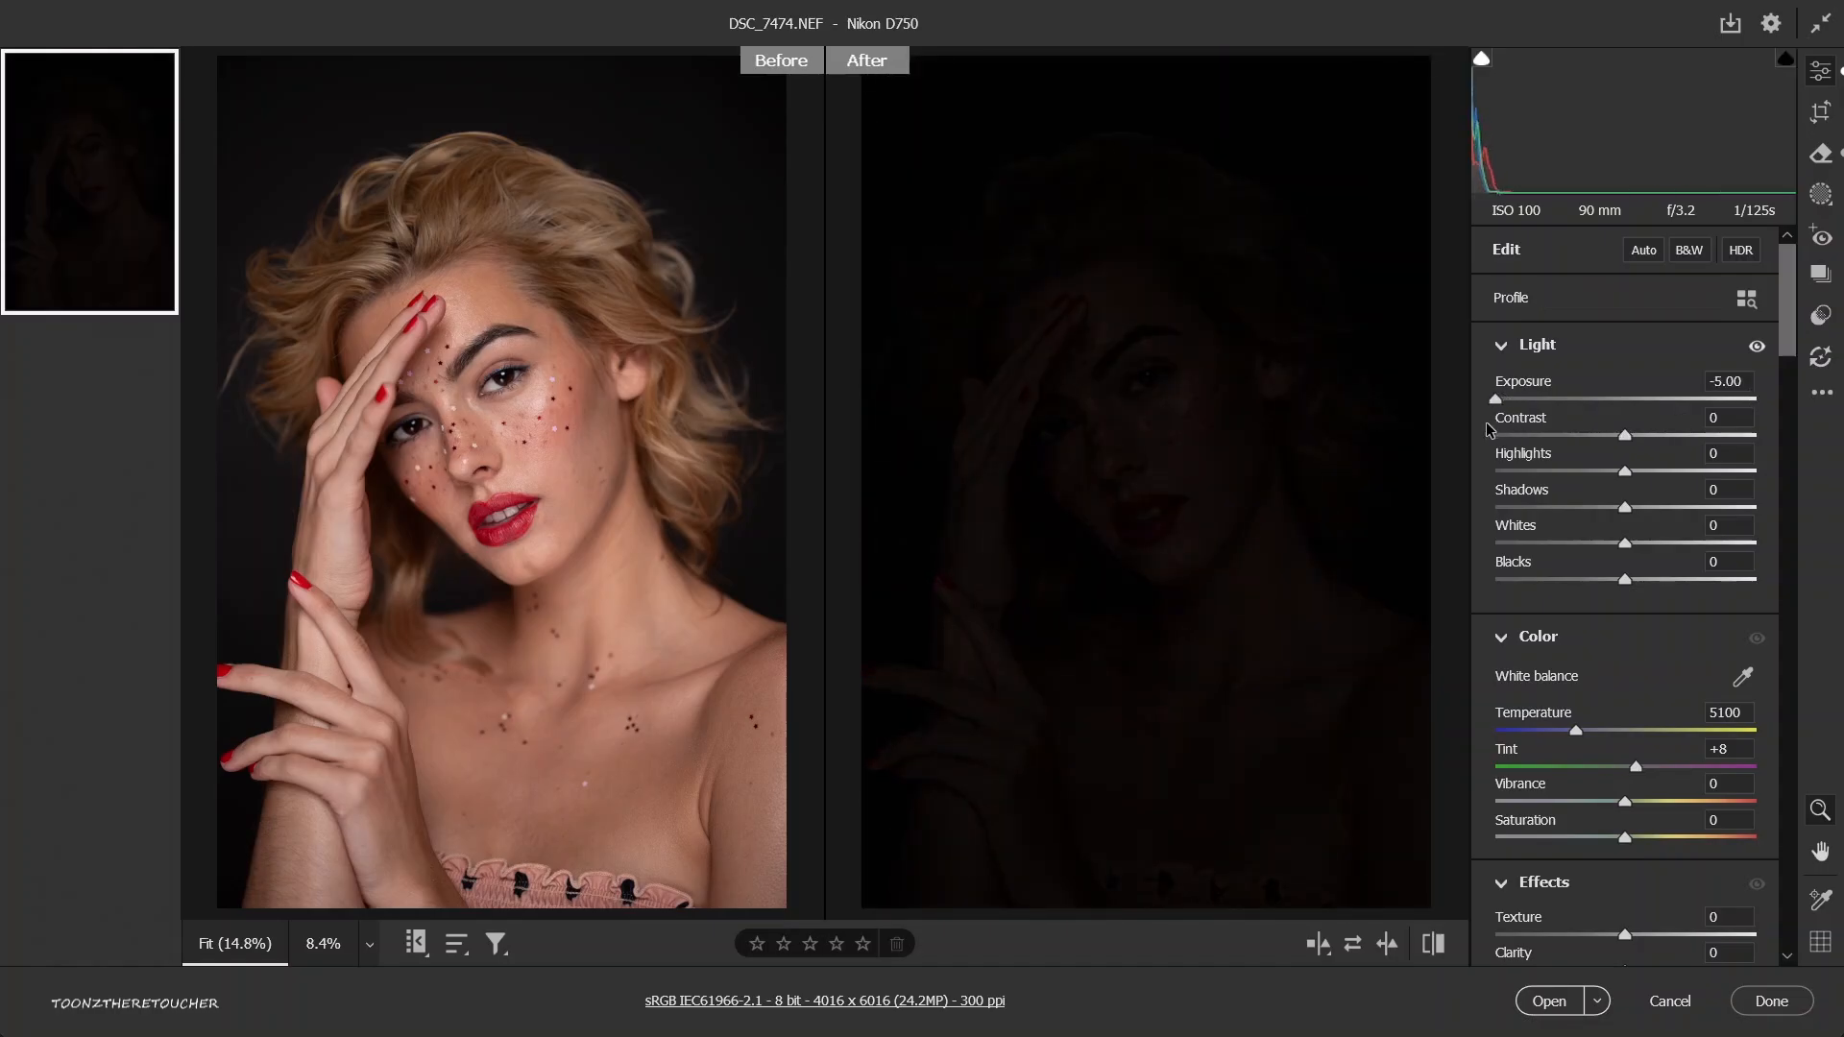
left_click(1624, 399)
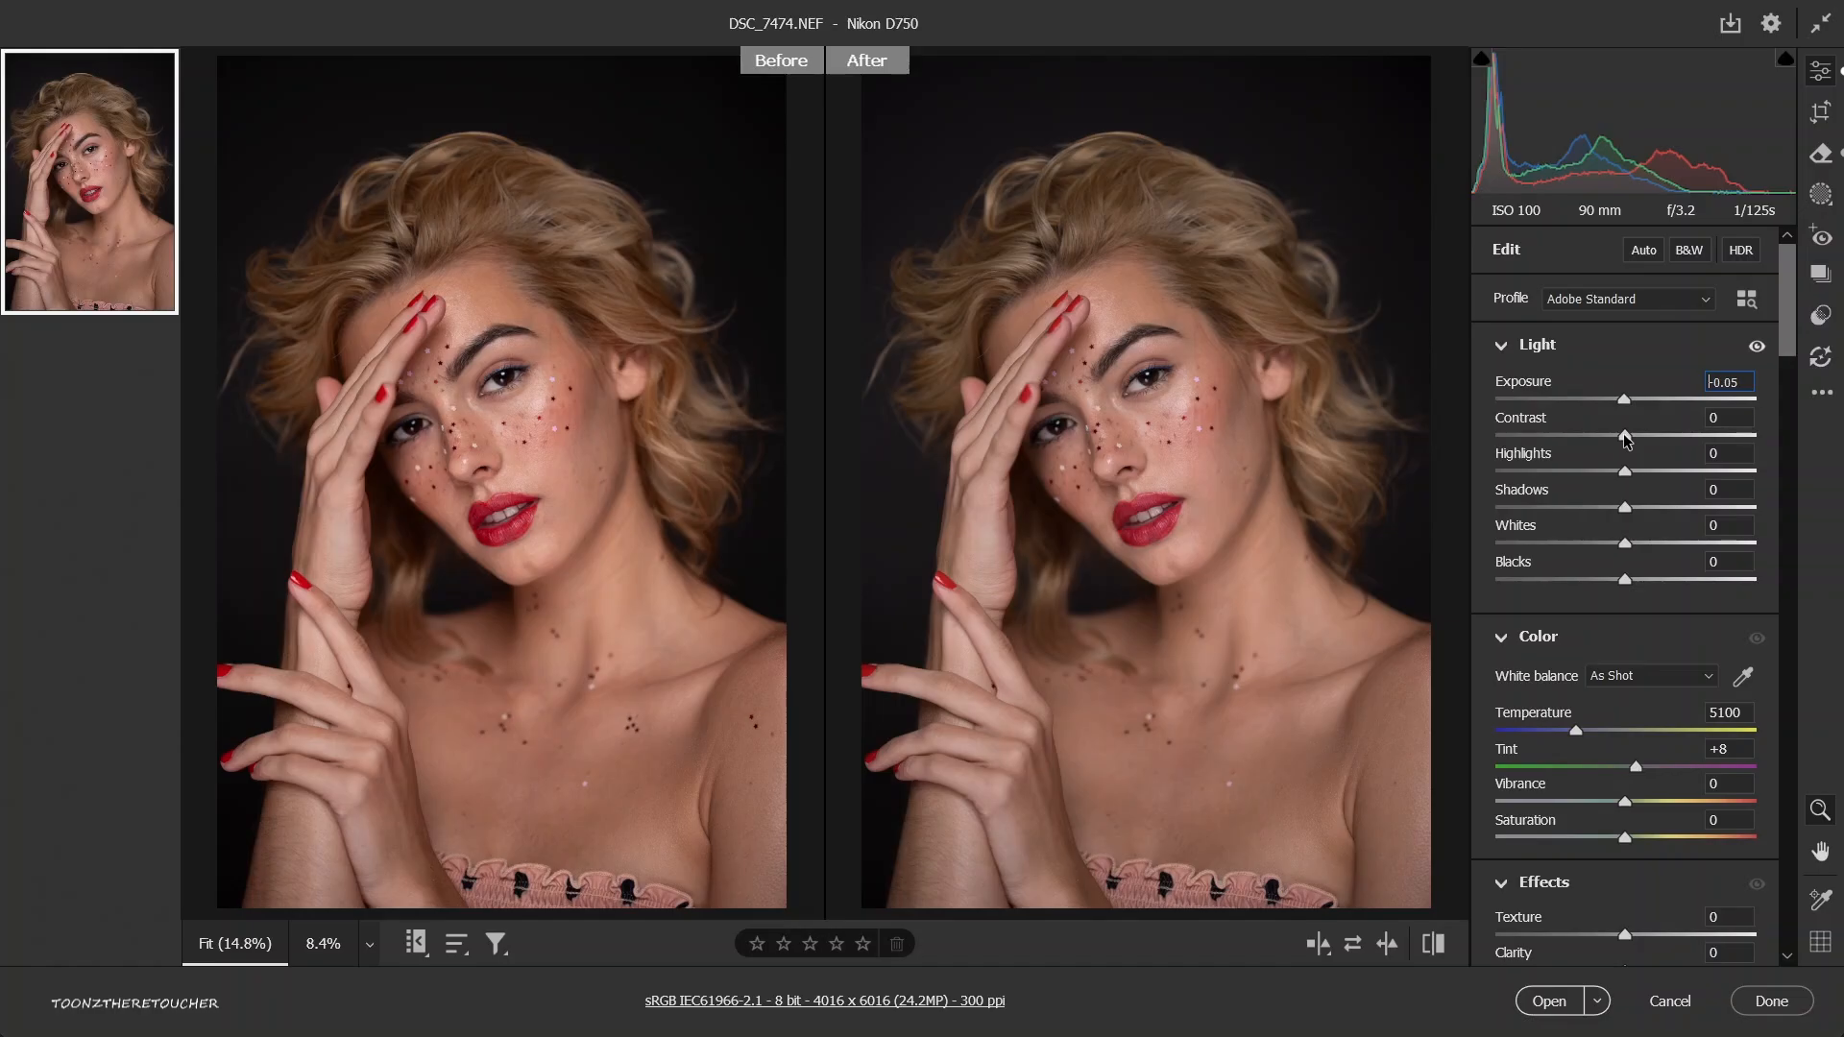
Try the contrast at its +100 and -100 extremes, and set it to -1.
left_click_drag(1625, 437, 1631, 439)
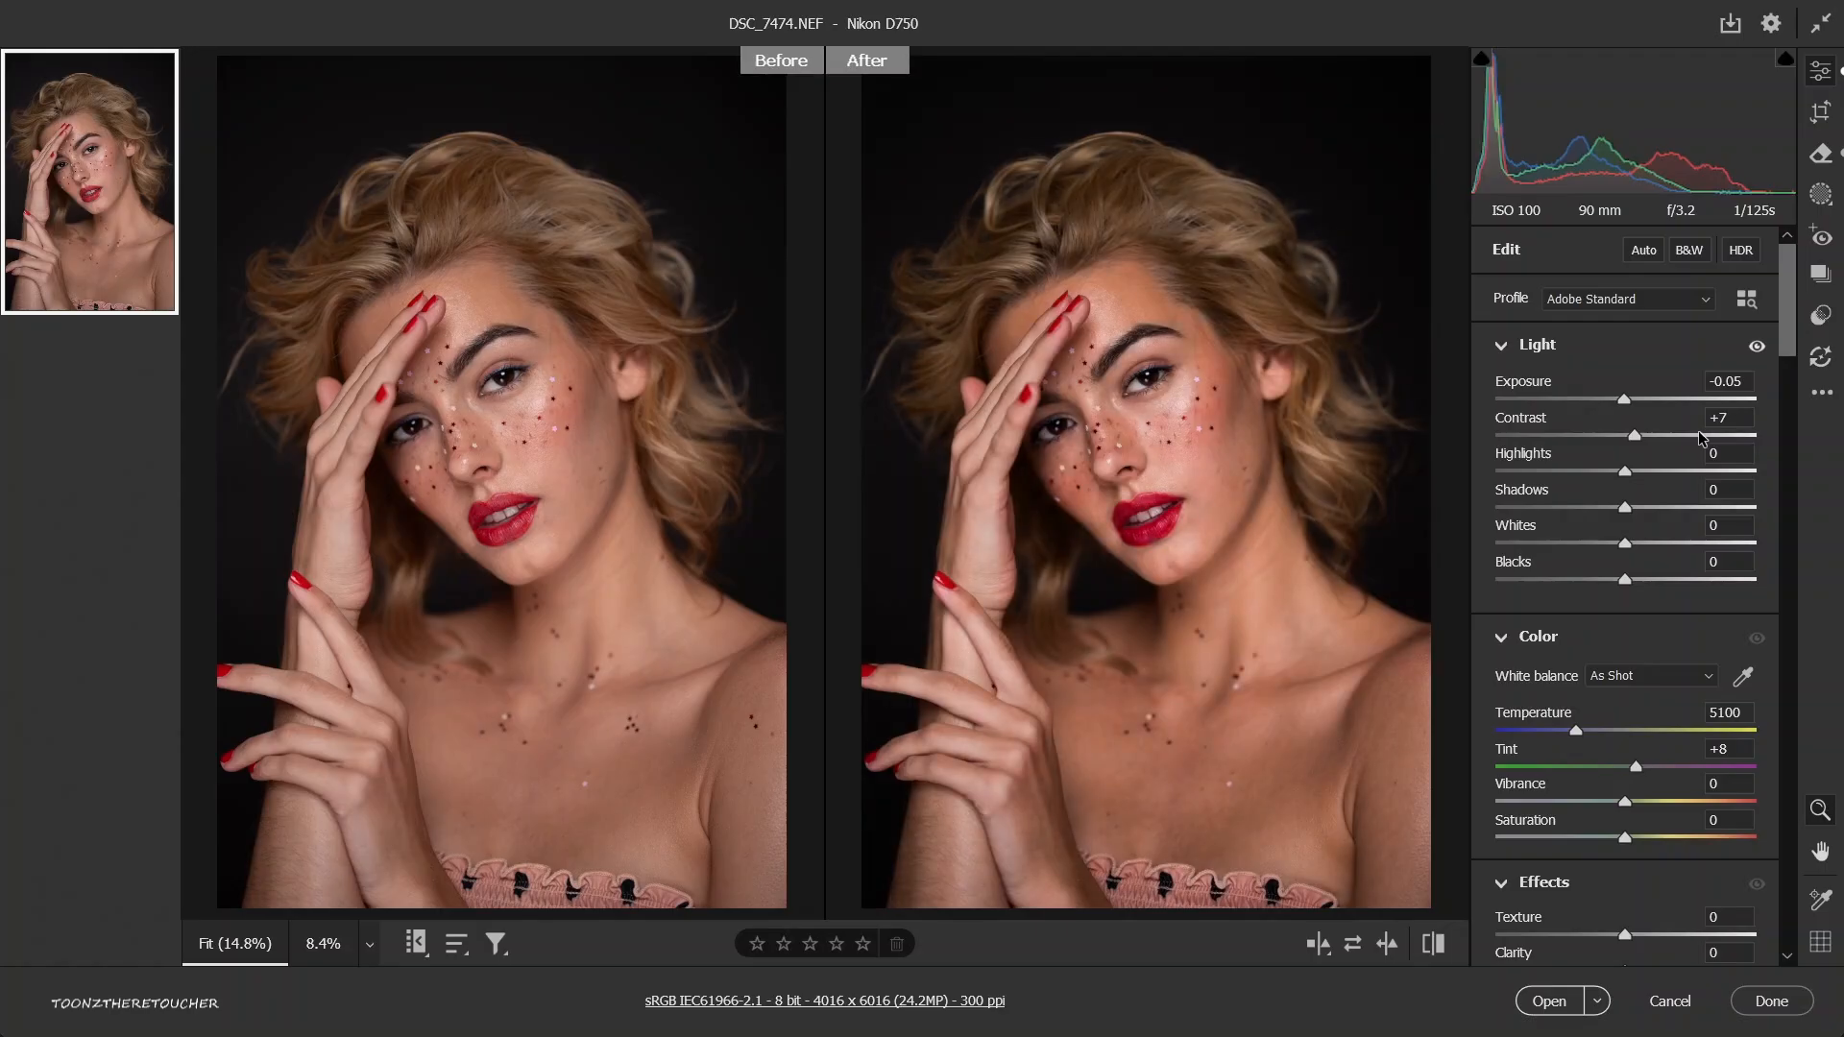
left_click_drag(1698, 432, 1754, 441)
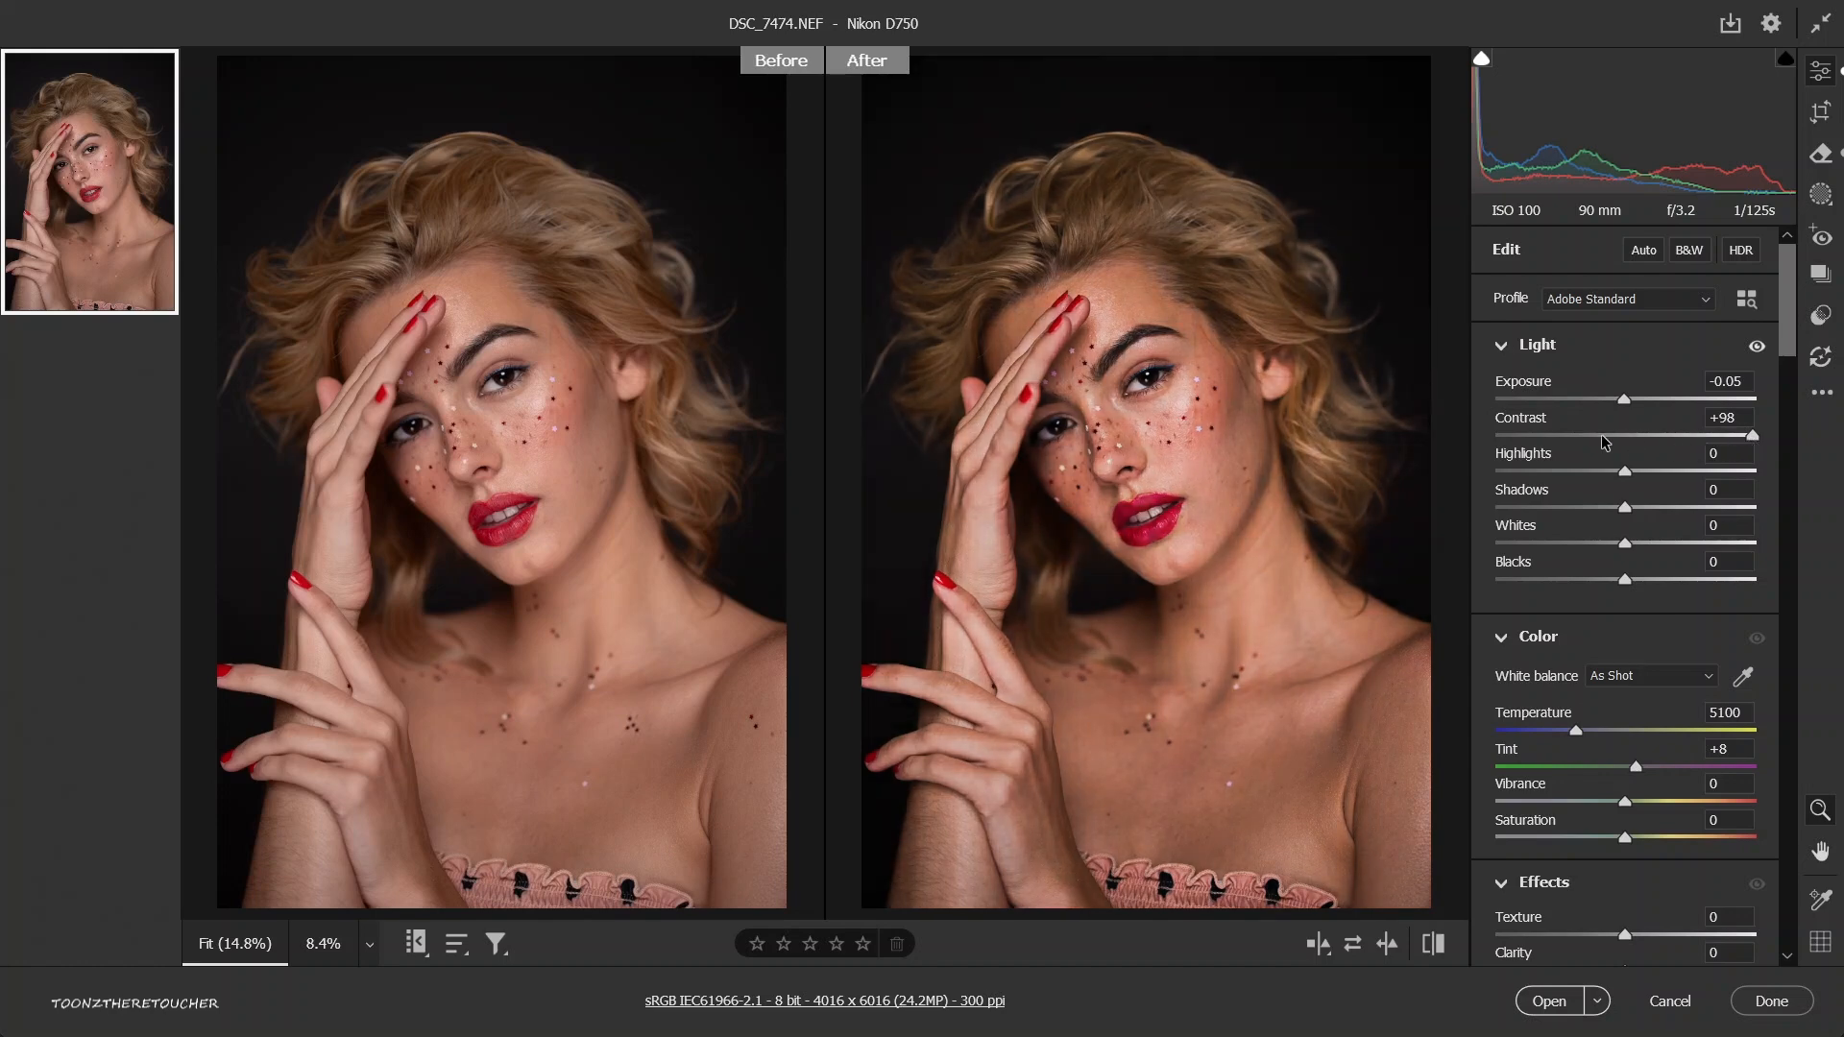
left_click_drag(1498, 437, 1478, 434)
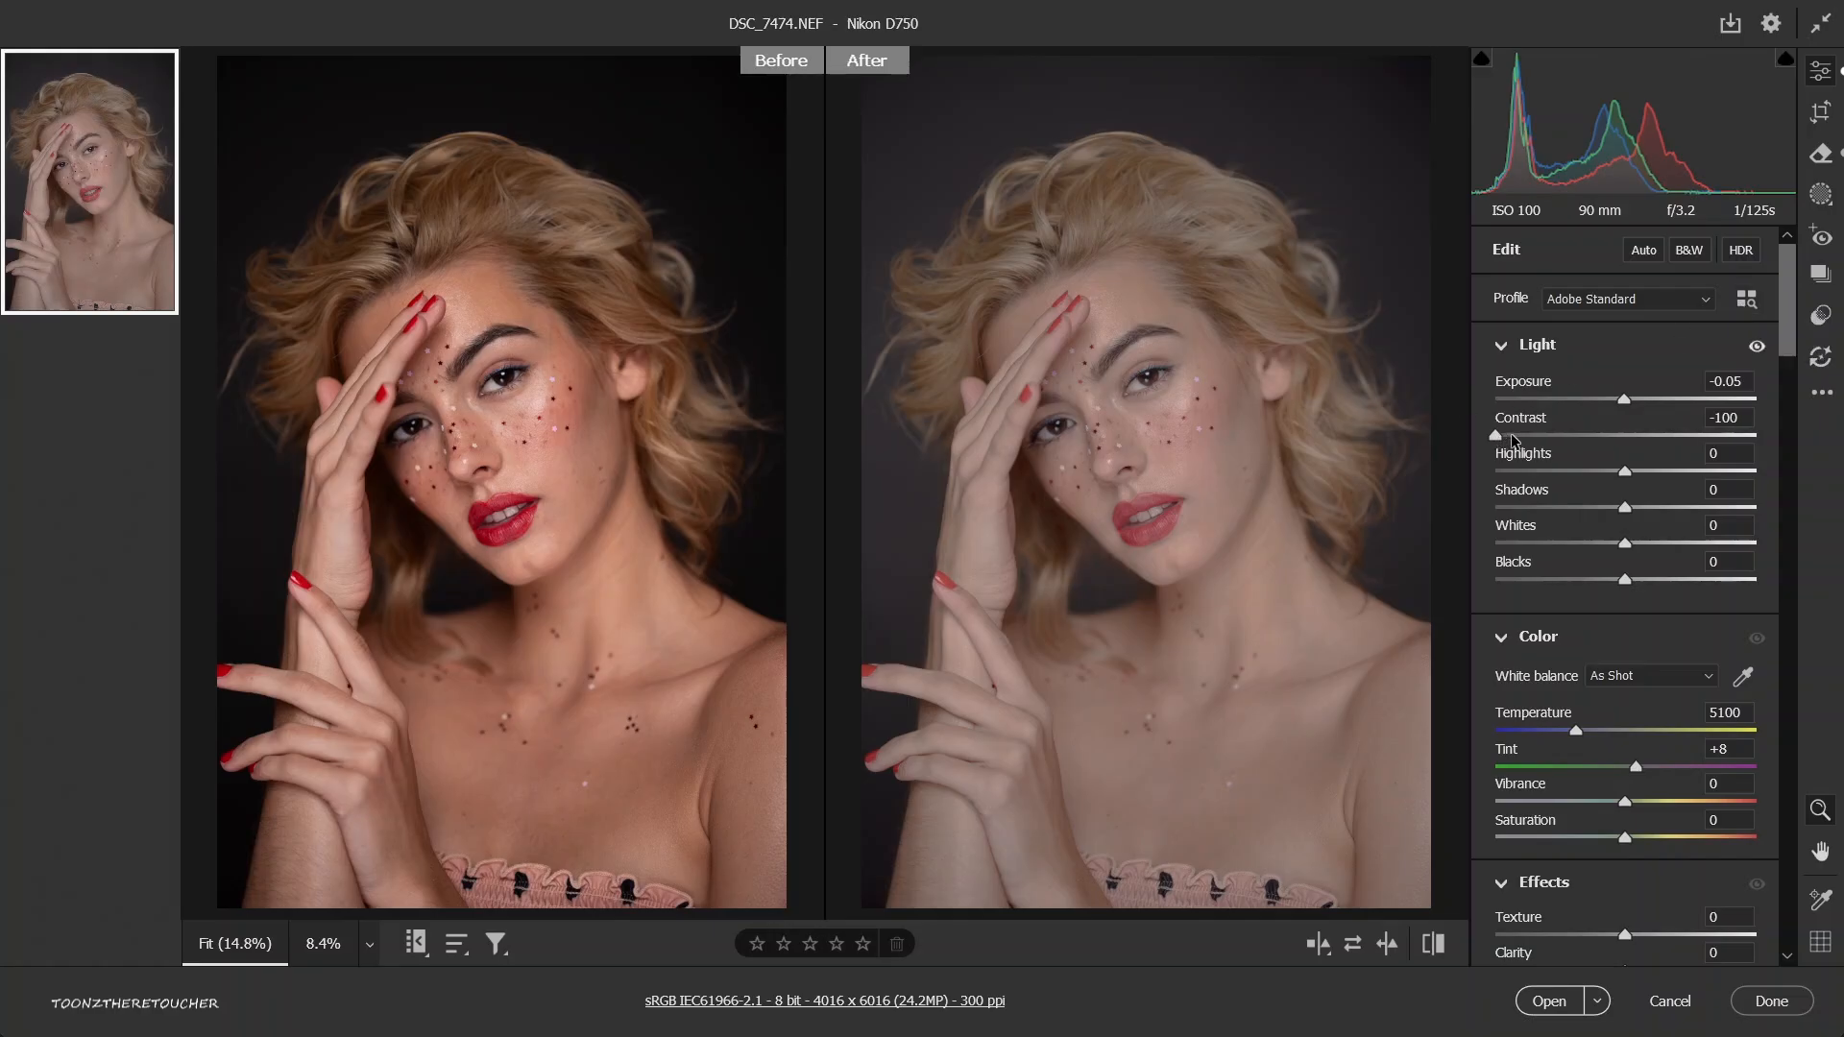
left_click_drag(1512, 435, 1786, 437)
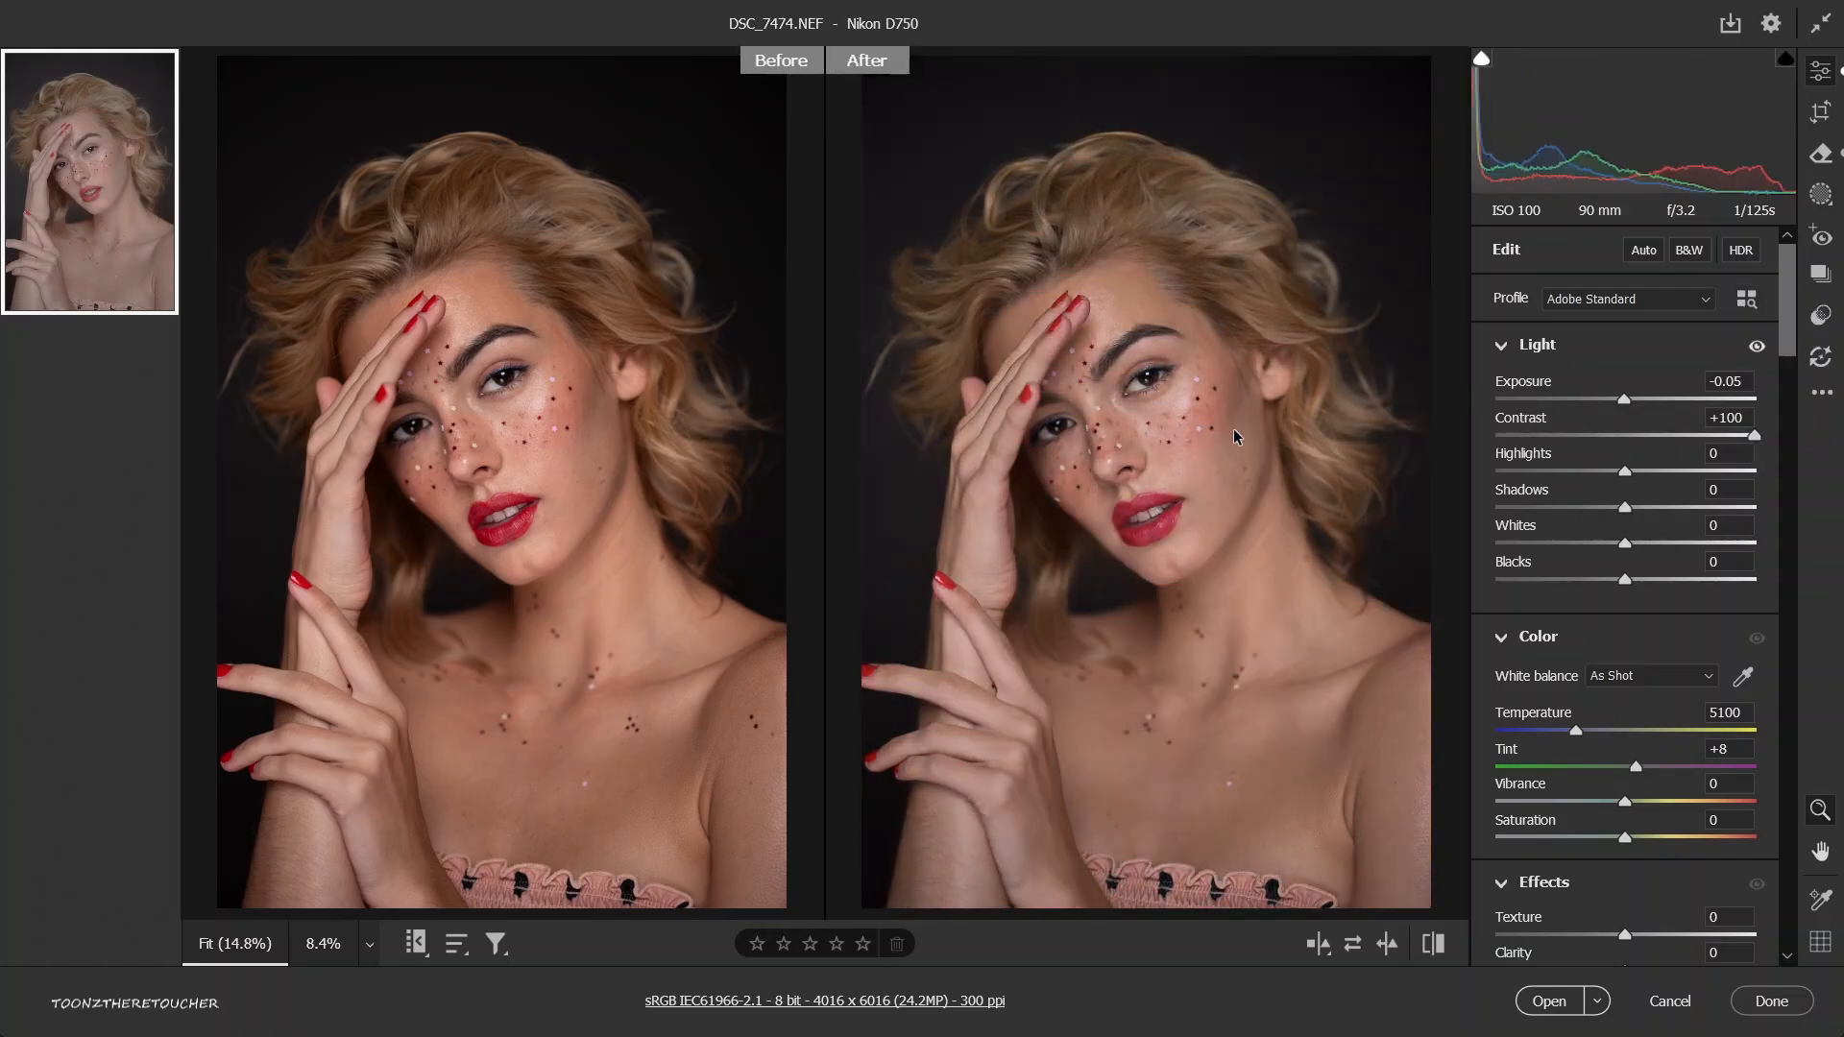
left_click_drag(1234, 437, 901, 442)
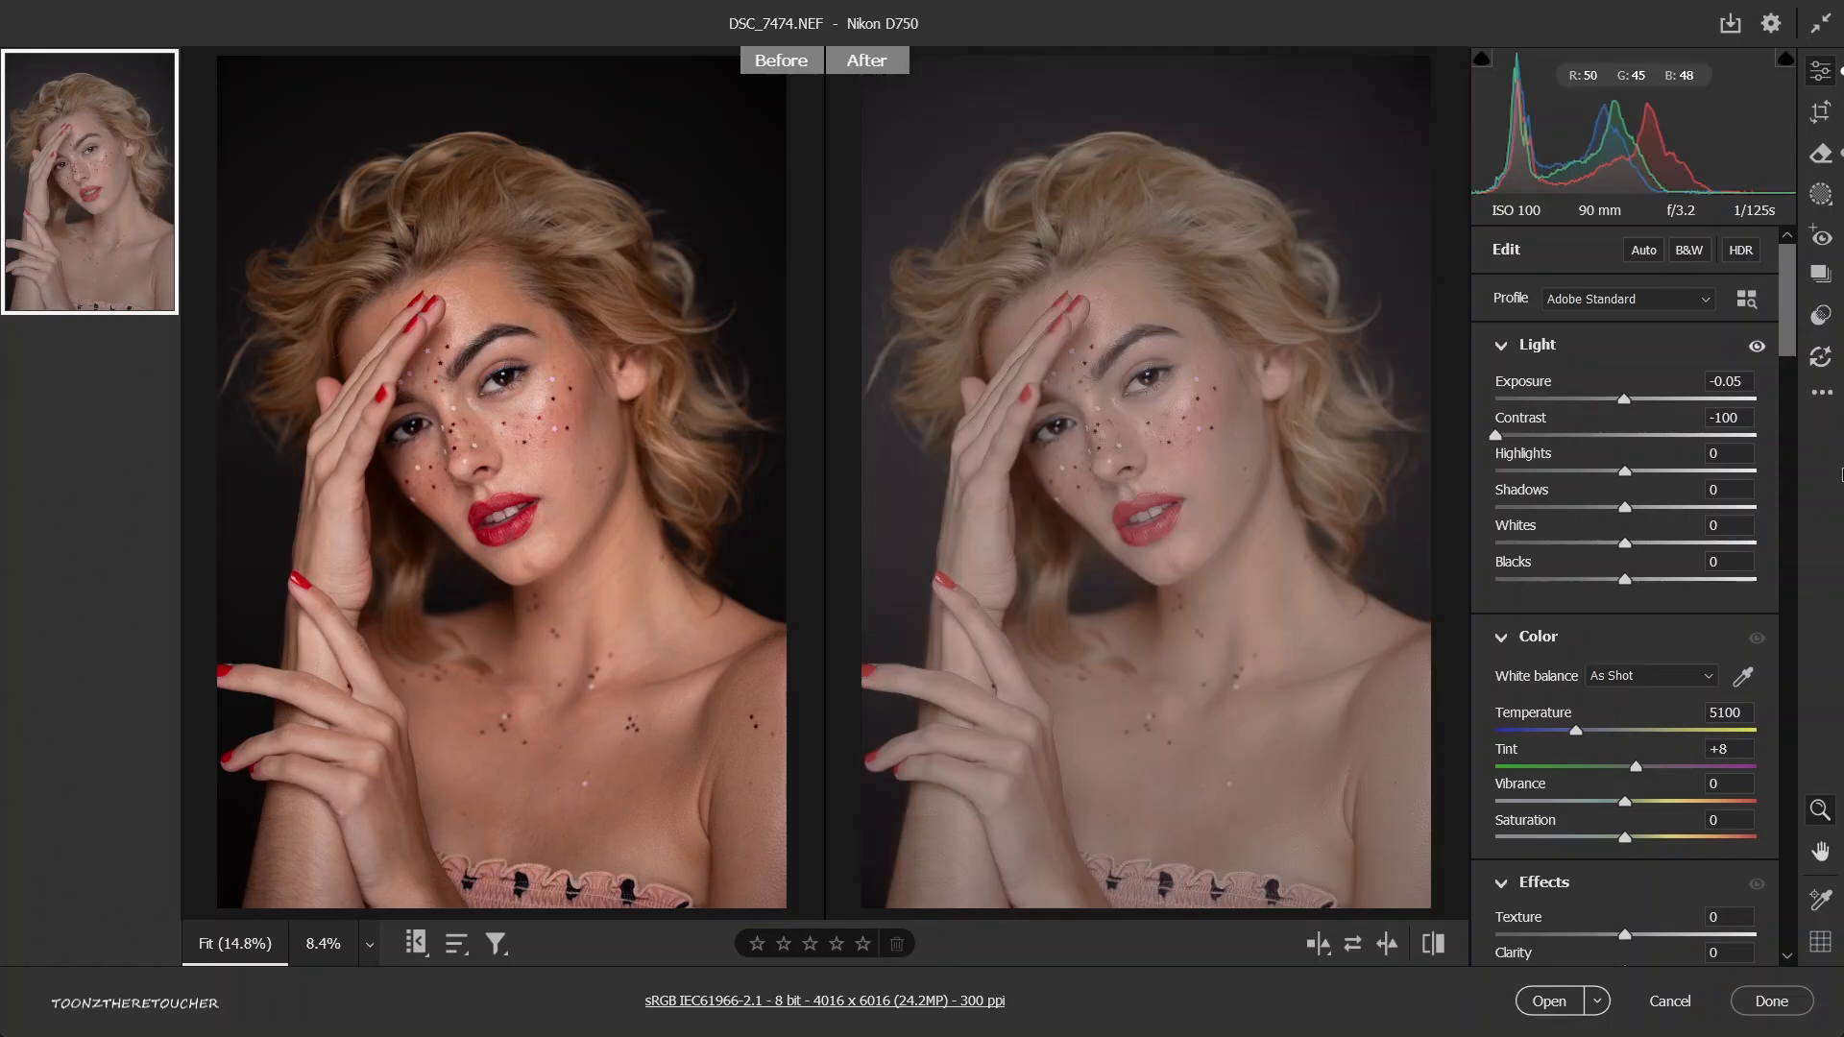
left_click_drag(1841, 469, 1626, 455)
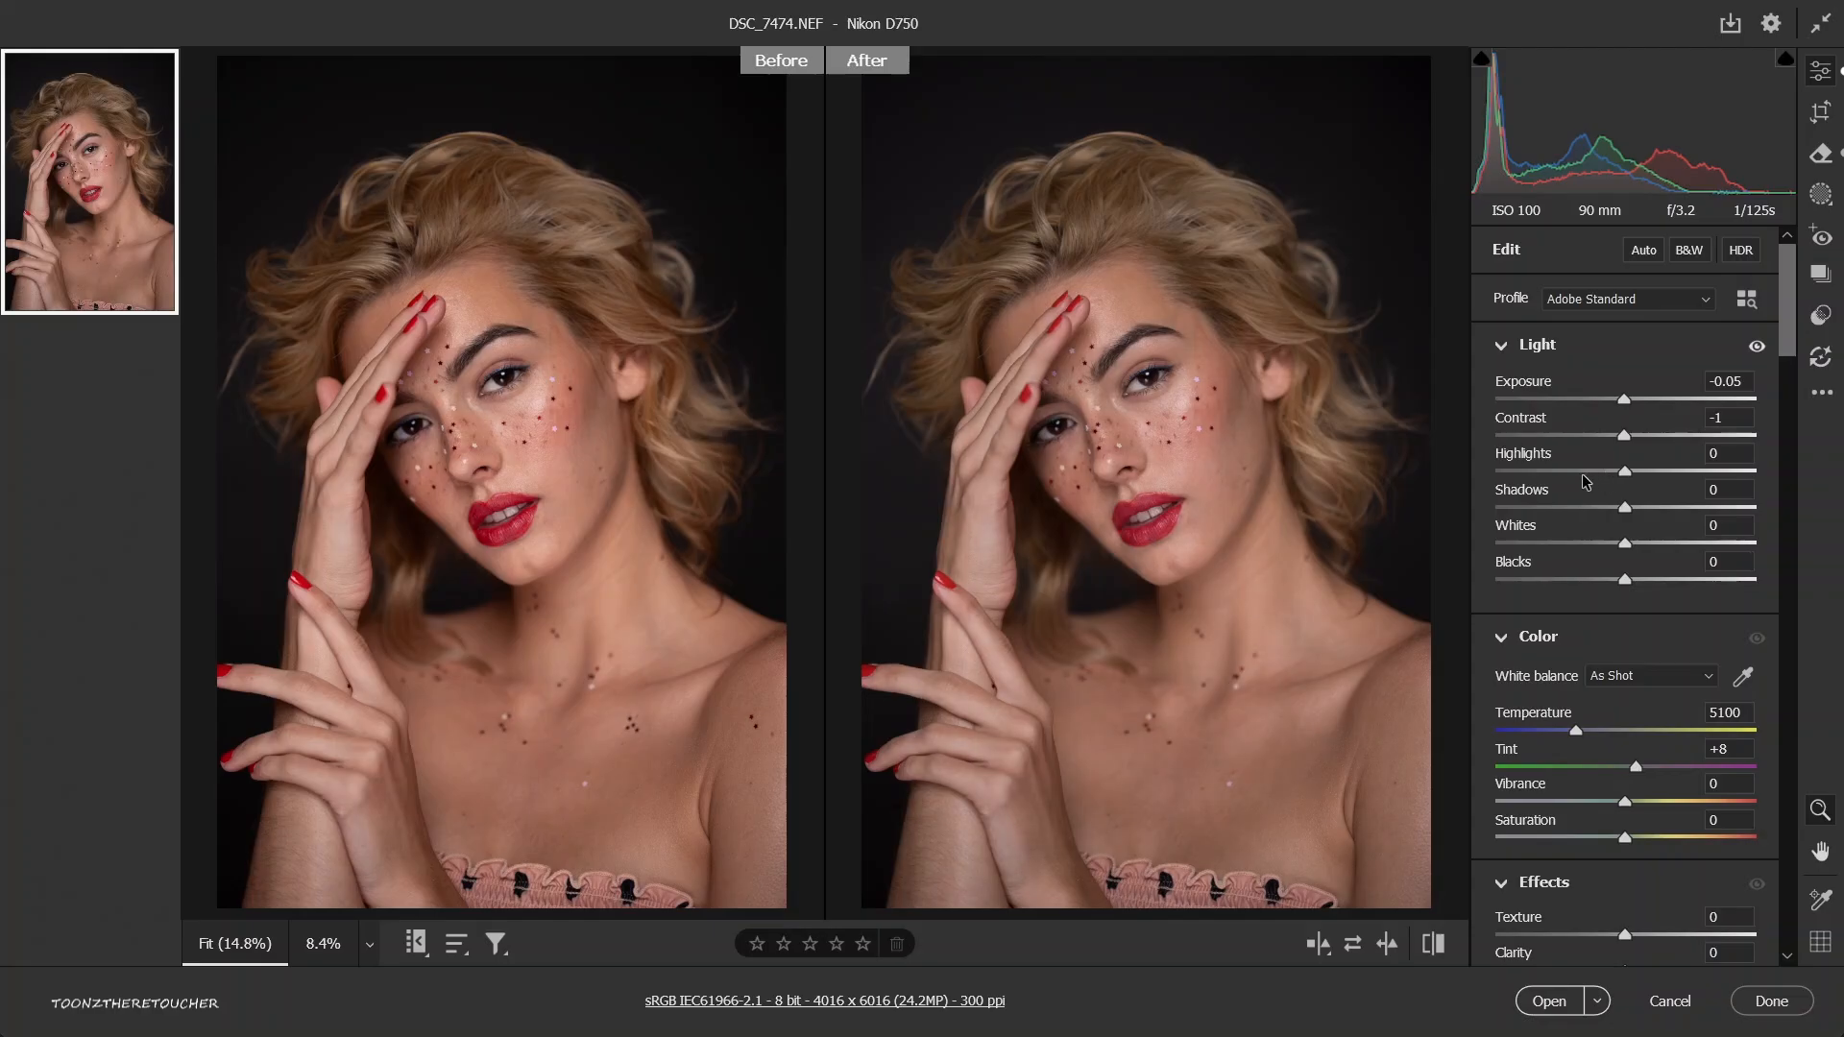
Lower the highlights to -100 and compare the skin on the face up close with the before view.
left_click(1561, 472)
left_click_drag(1558, 476, 1466, 488)
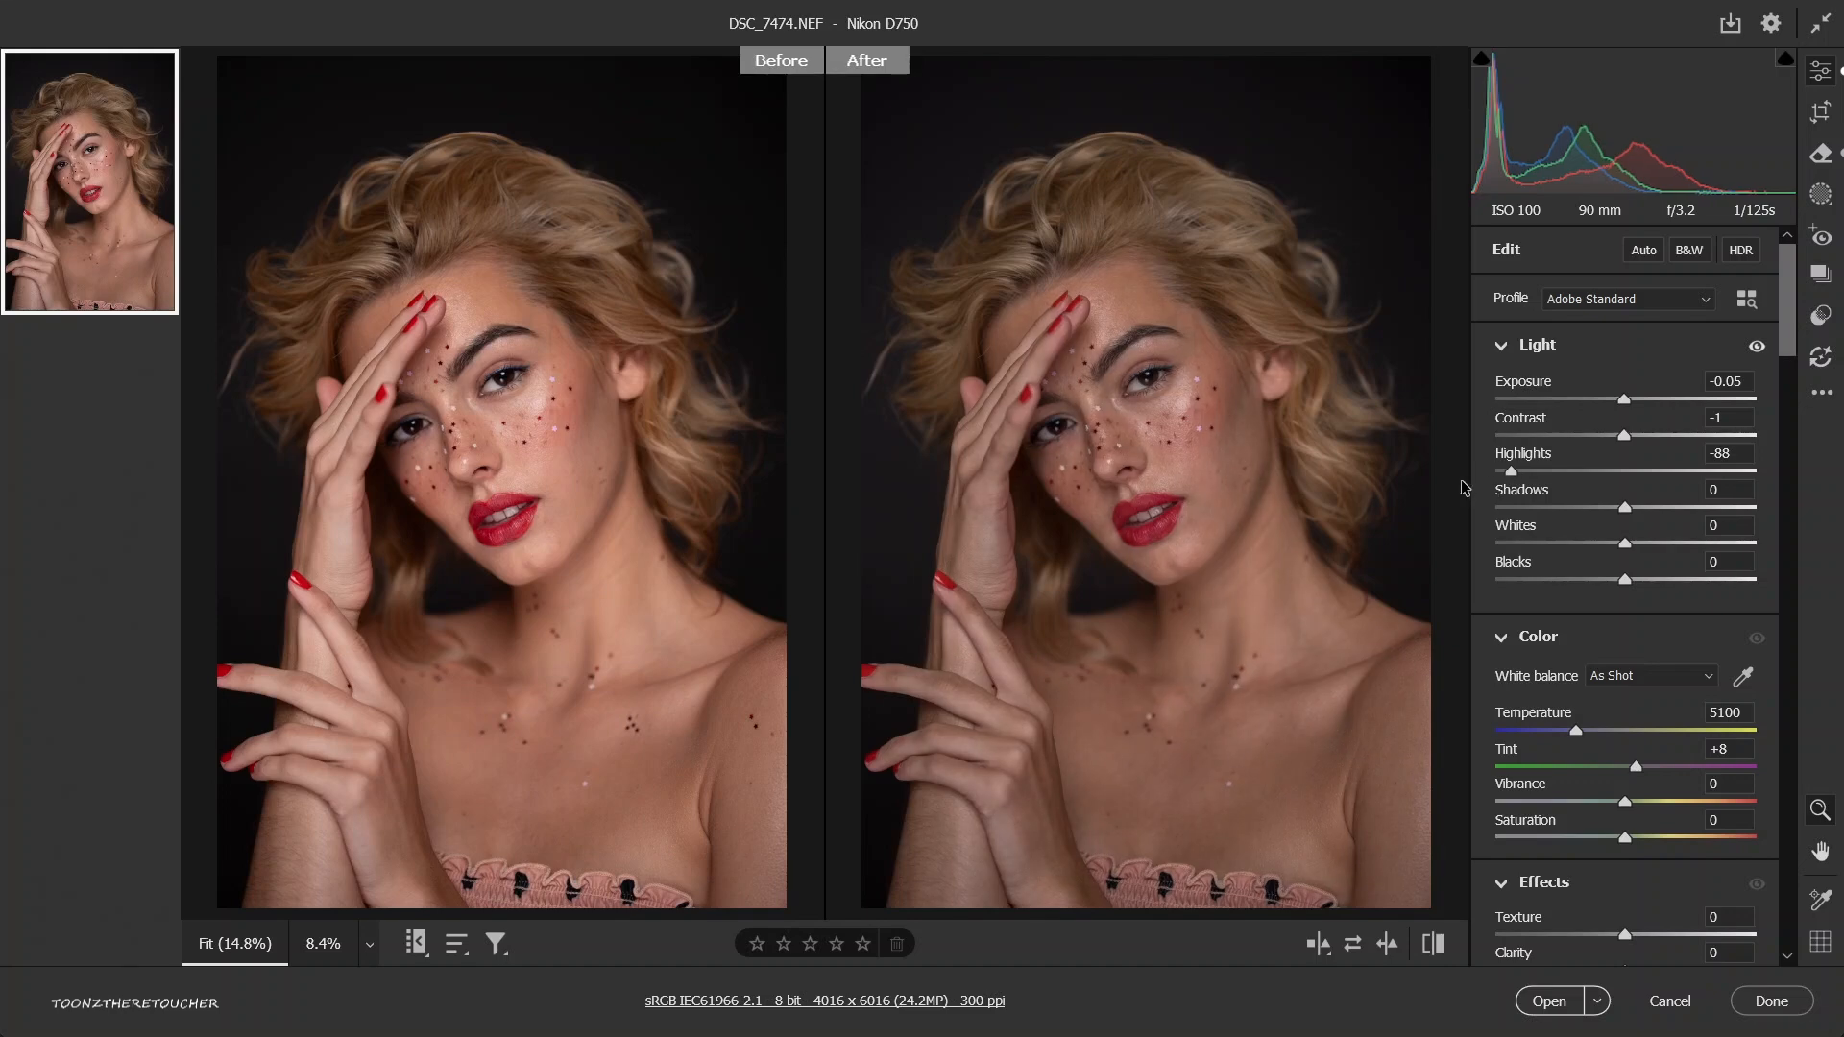
left_click_drag(978, 334, 1108, 425)
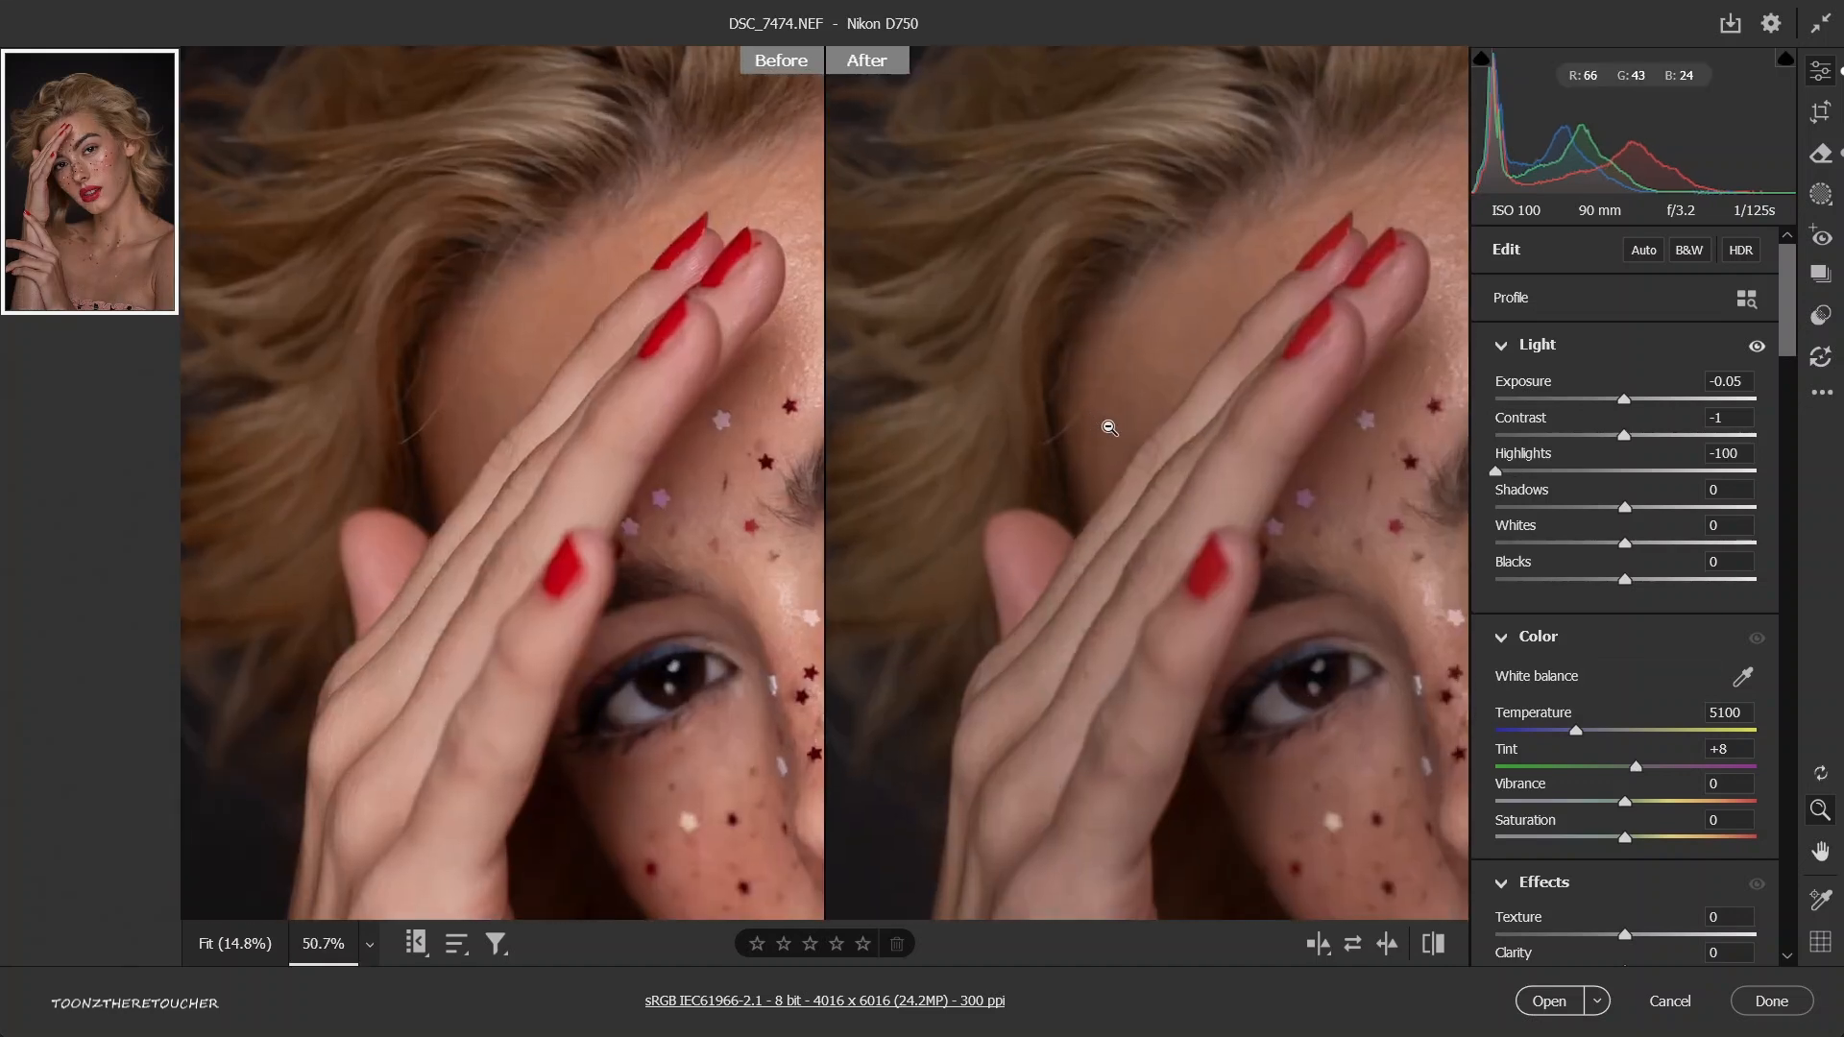
key("space")
left_click_drag(1345, 519, 997, 271)
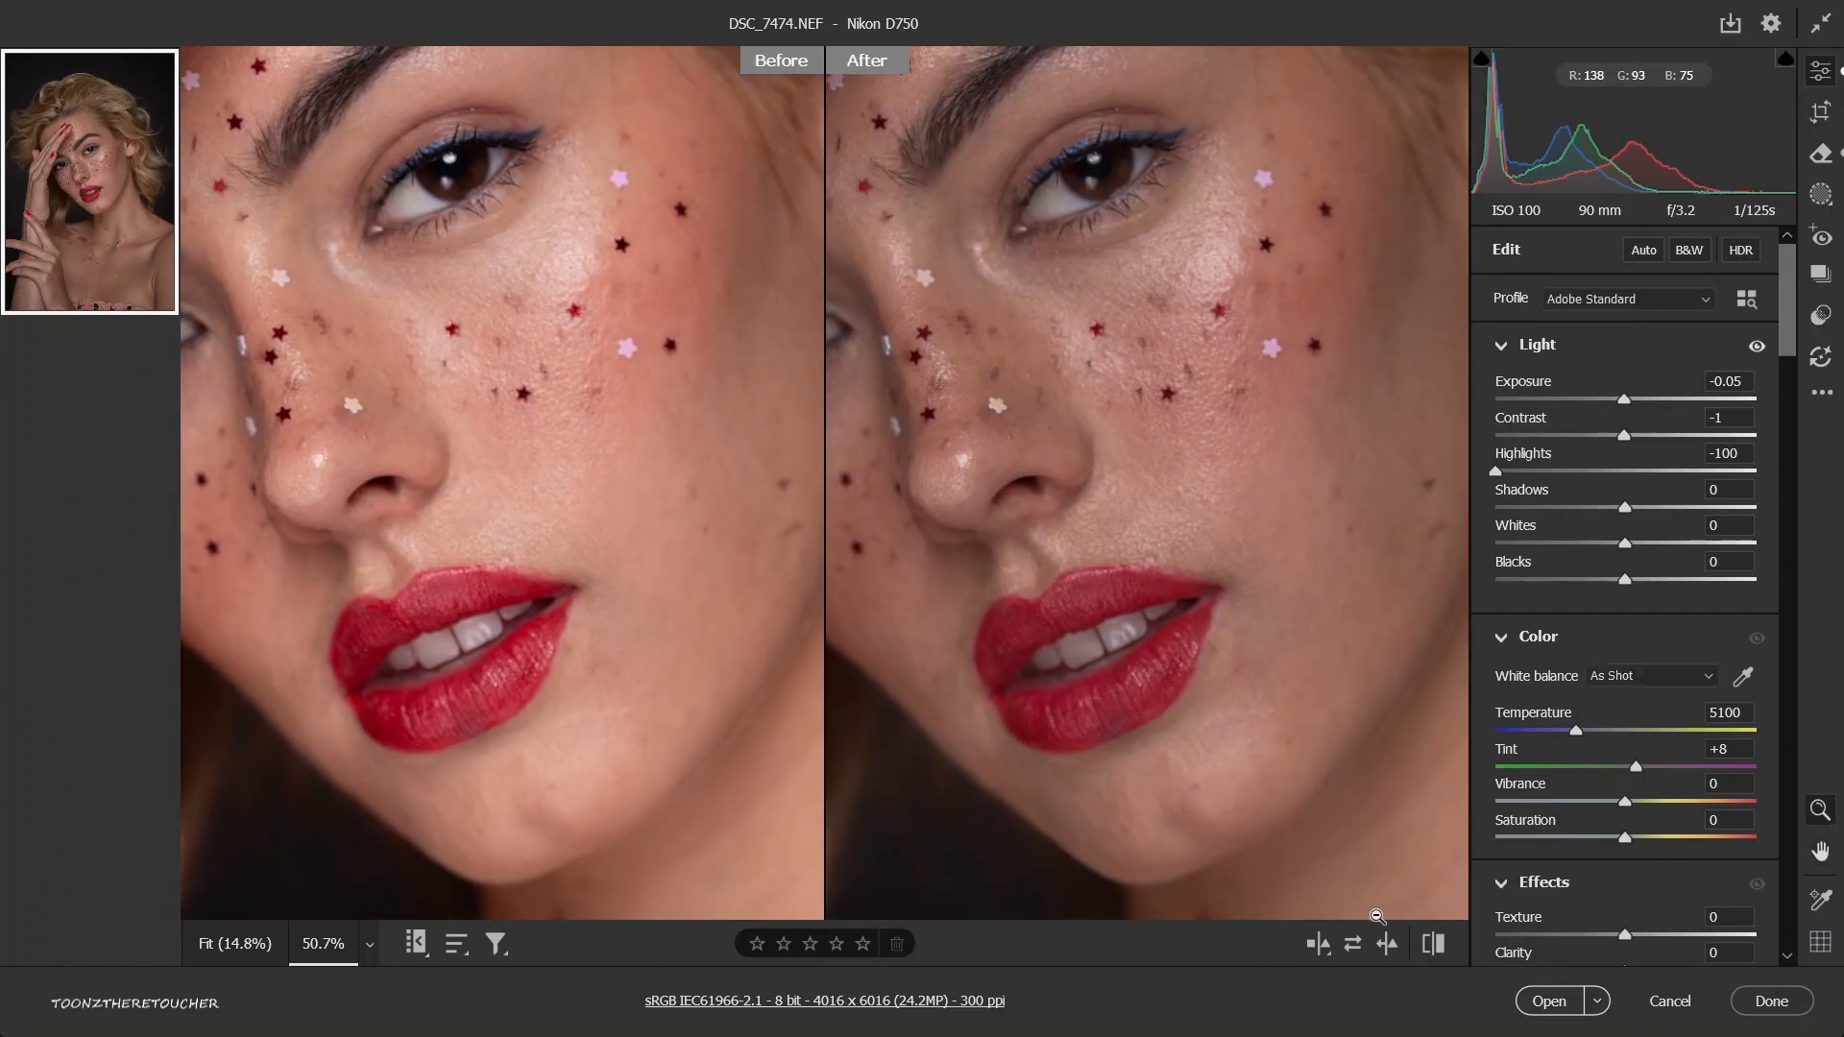
Toggle repeatedly between the default settings and the current edits to compare their effect on the face.
left_click(1425, 955)
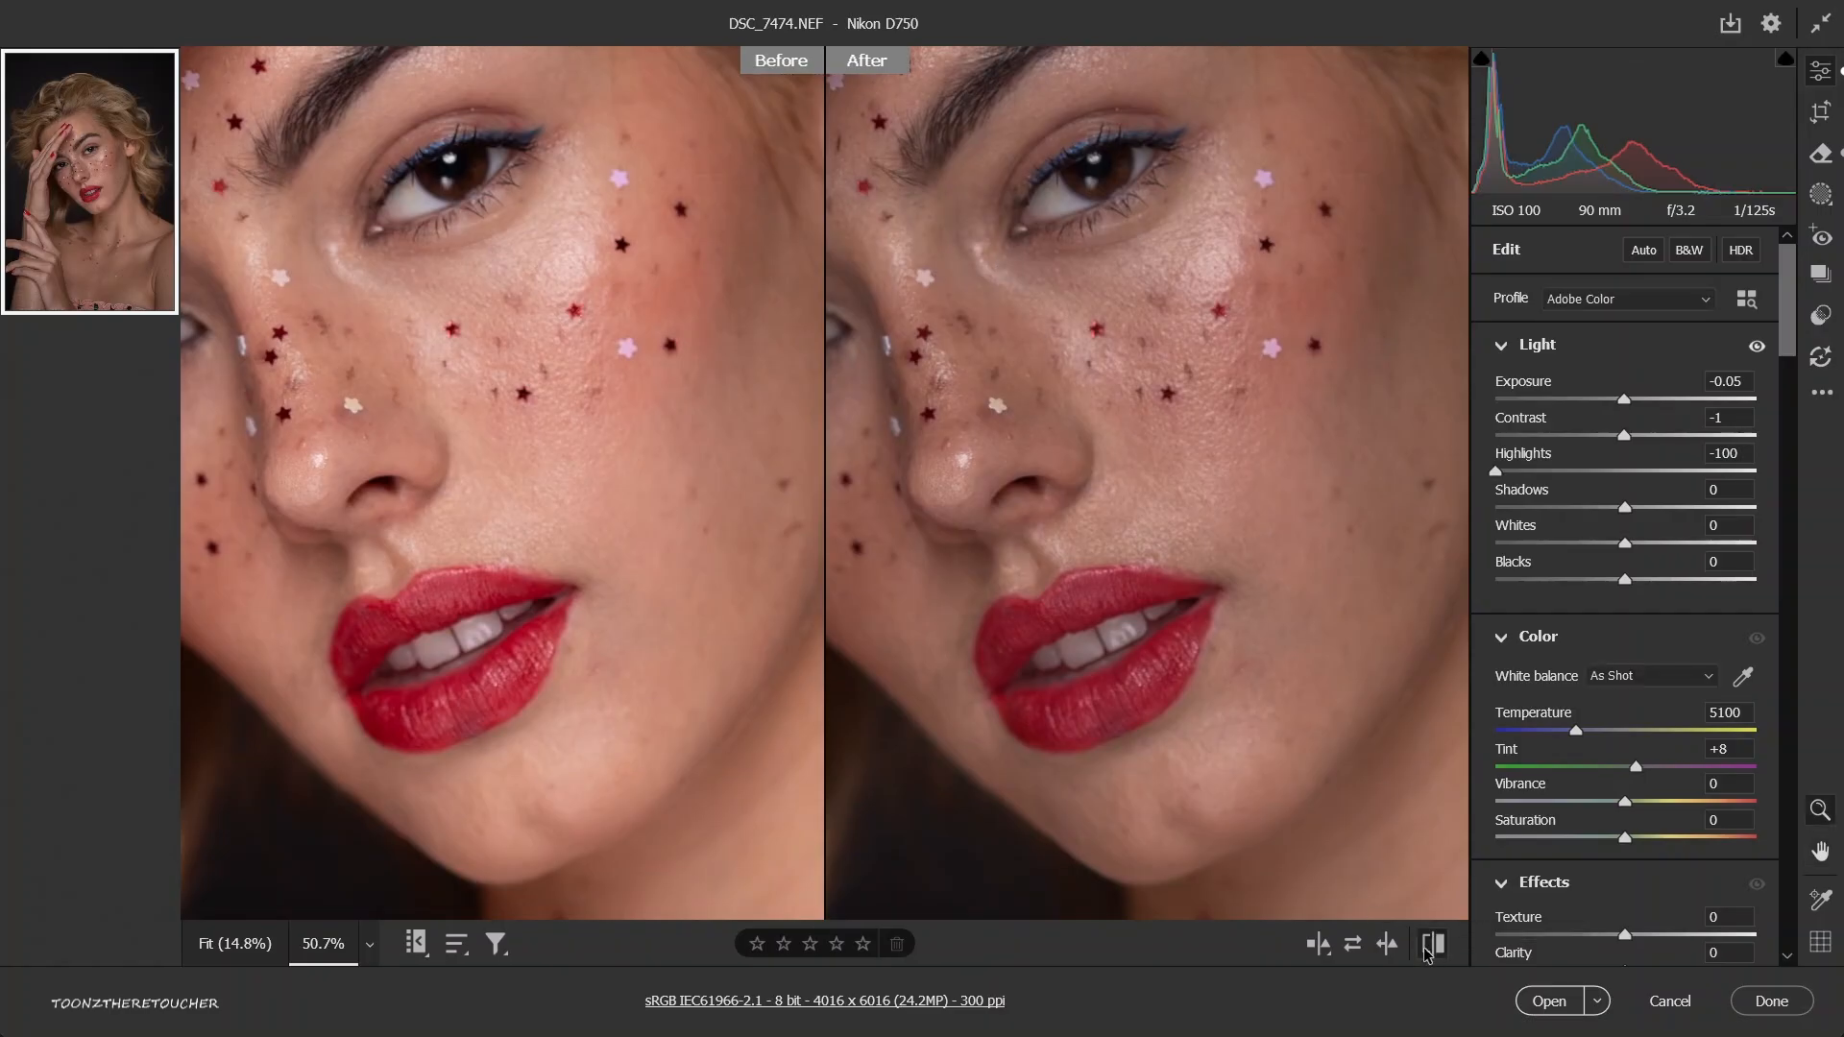
left_click(1425, 951)
left_click(1426, 950)
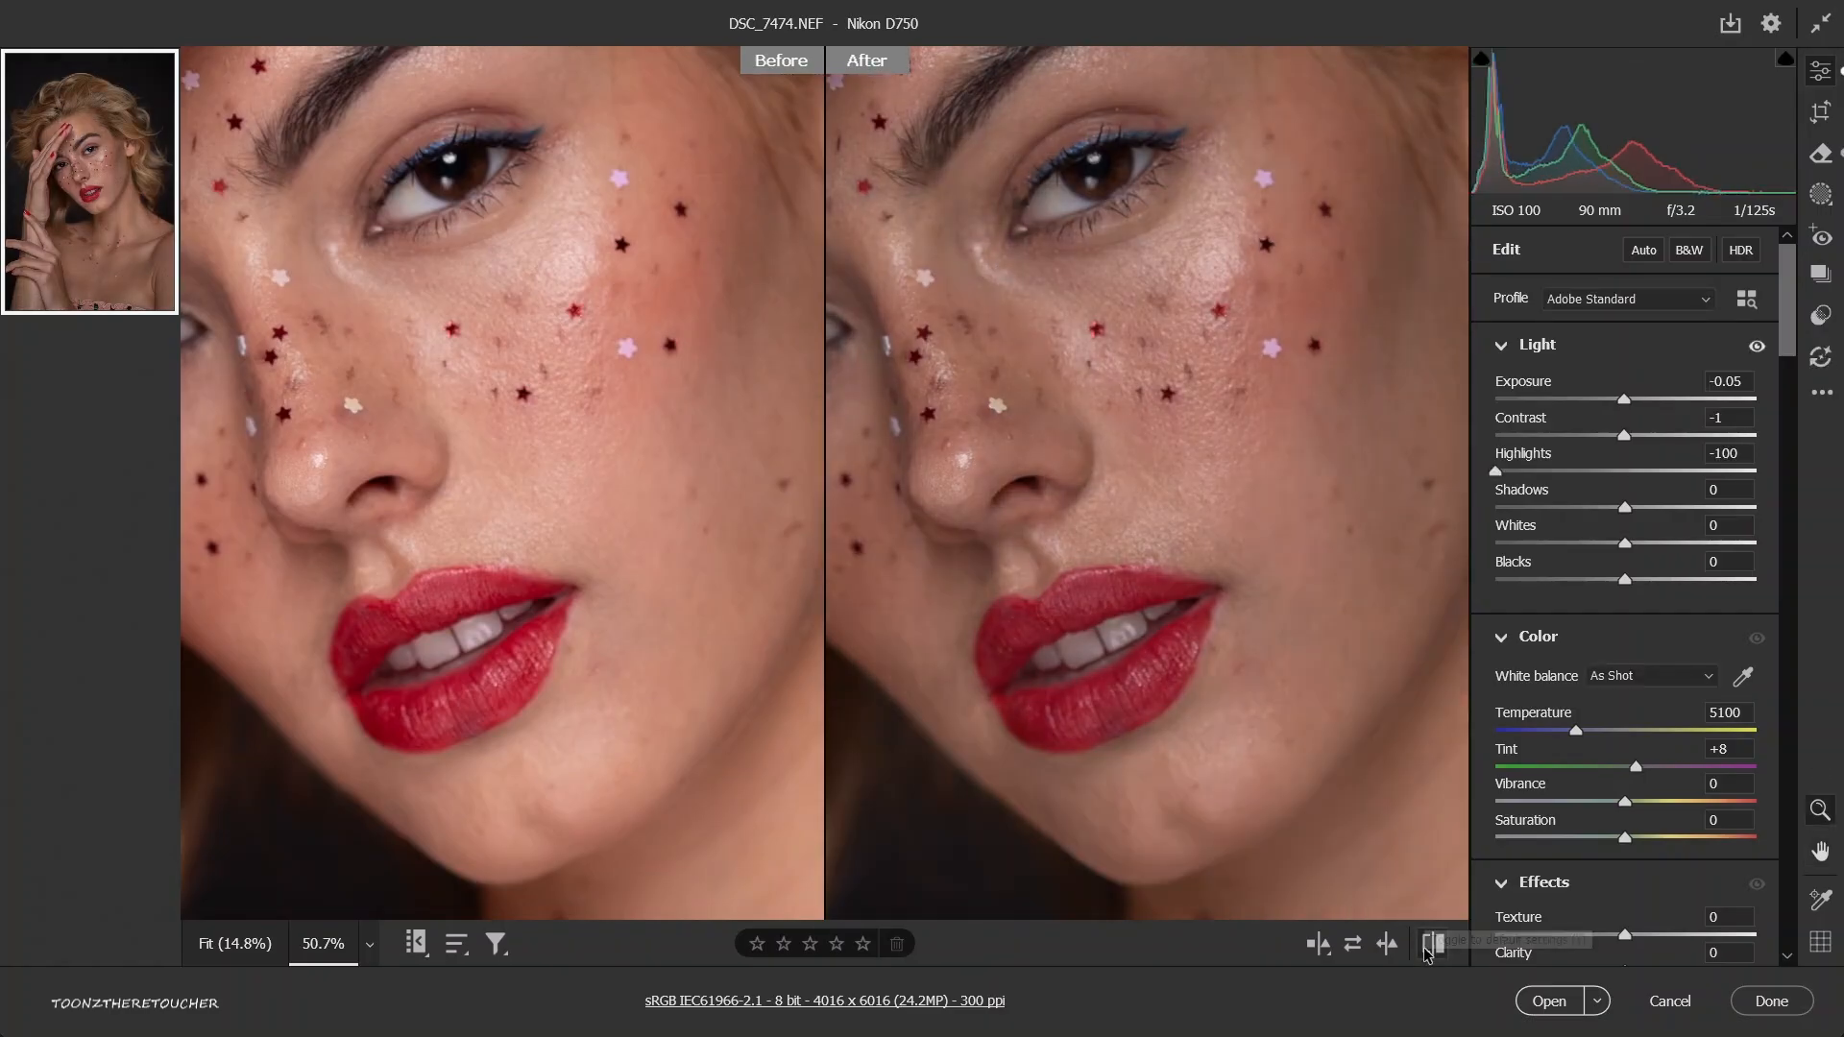
left_click(1427, 951)
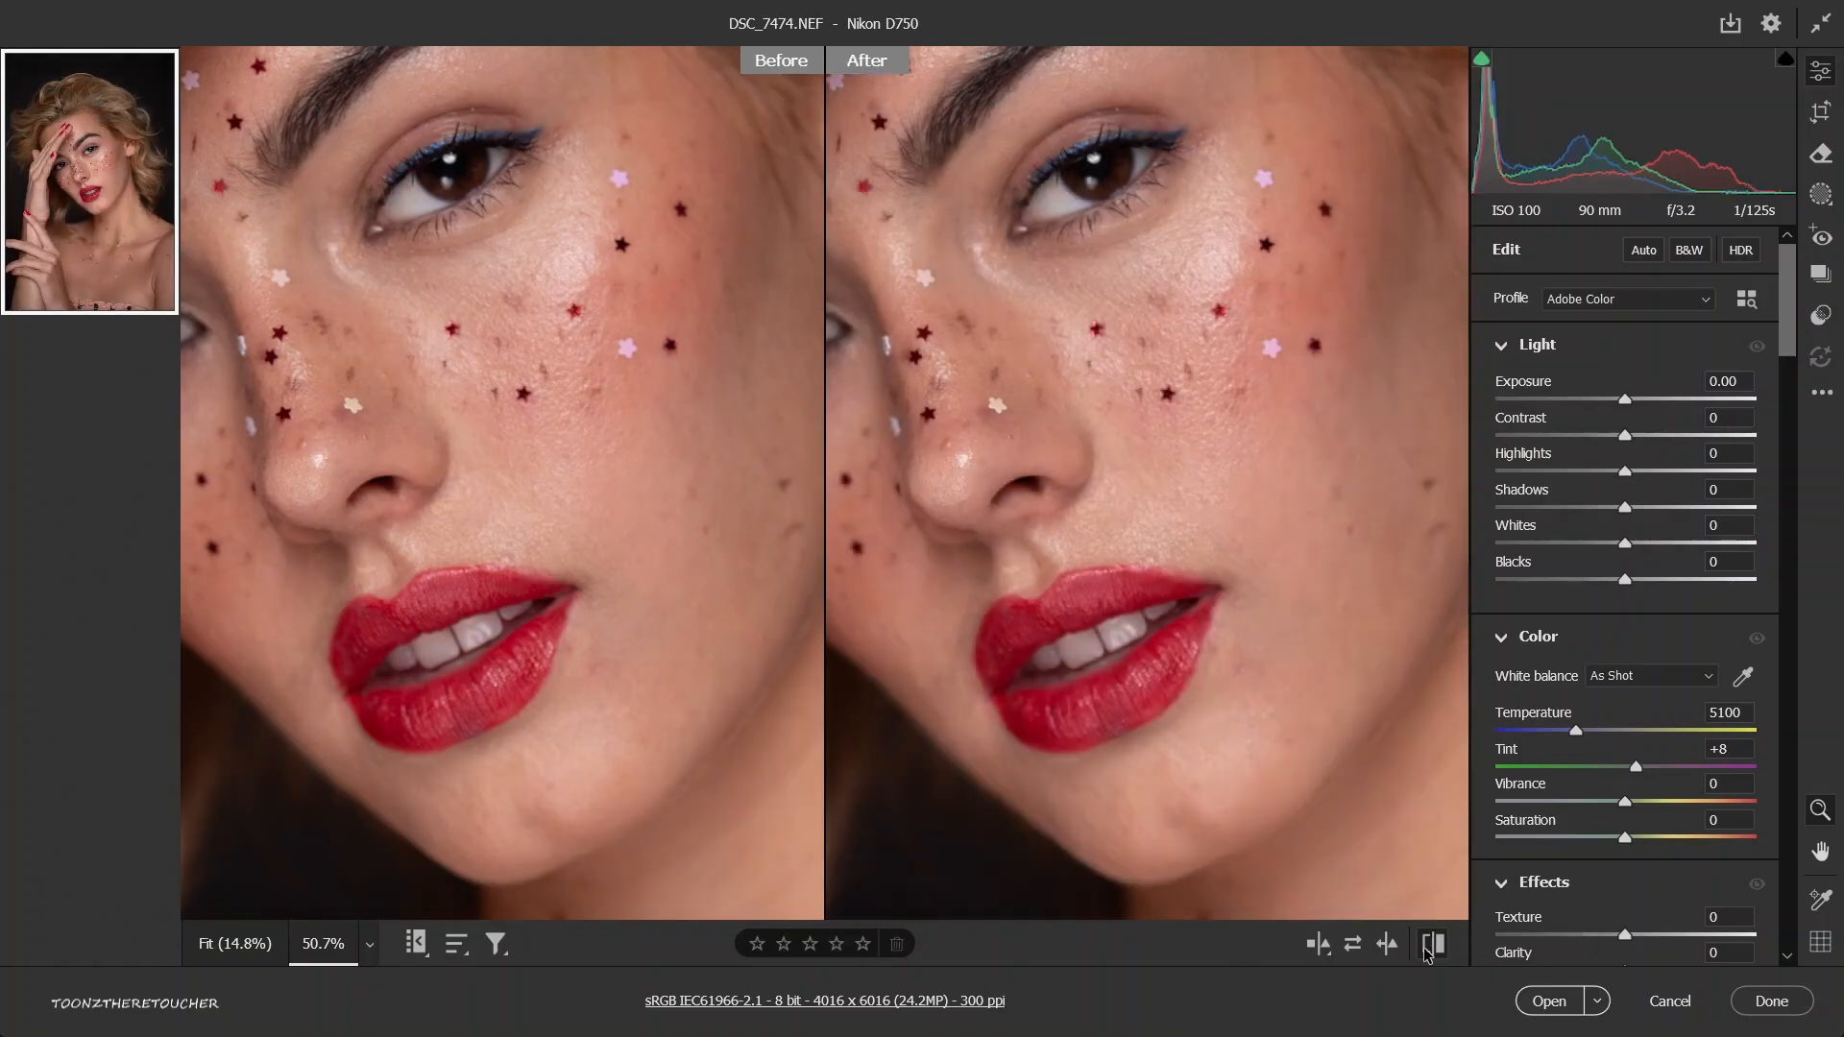
Try the shadows at their +100 and -100 extremes on the whole portrait, and reset them to 0.
left_click(1427, 950)
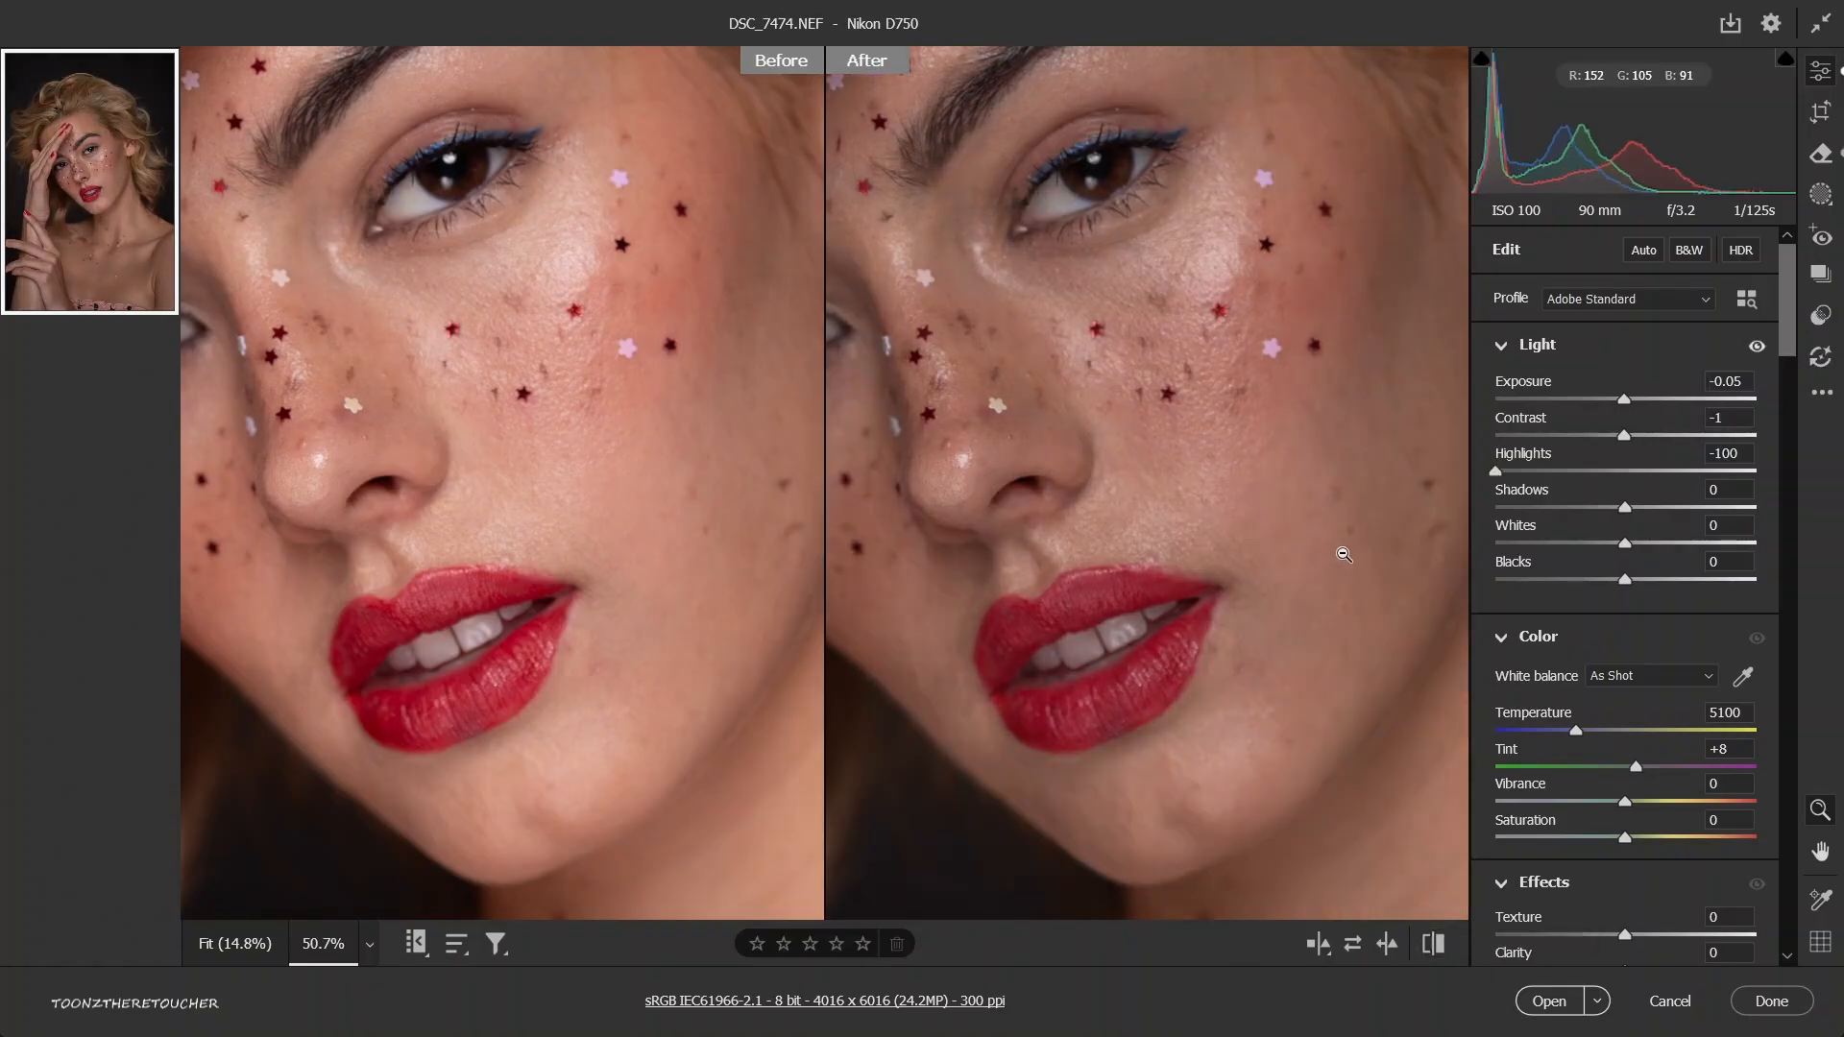
key("ctrl+0")
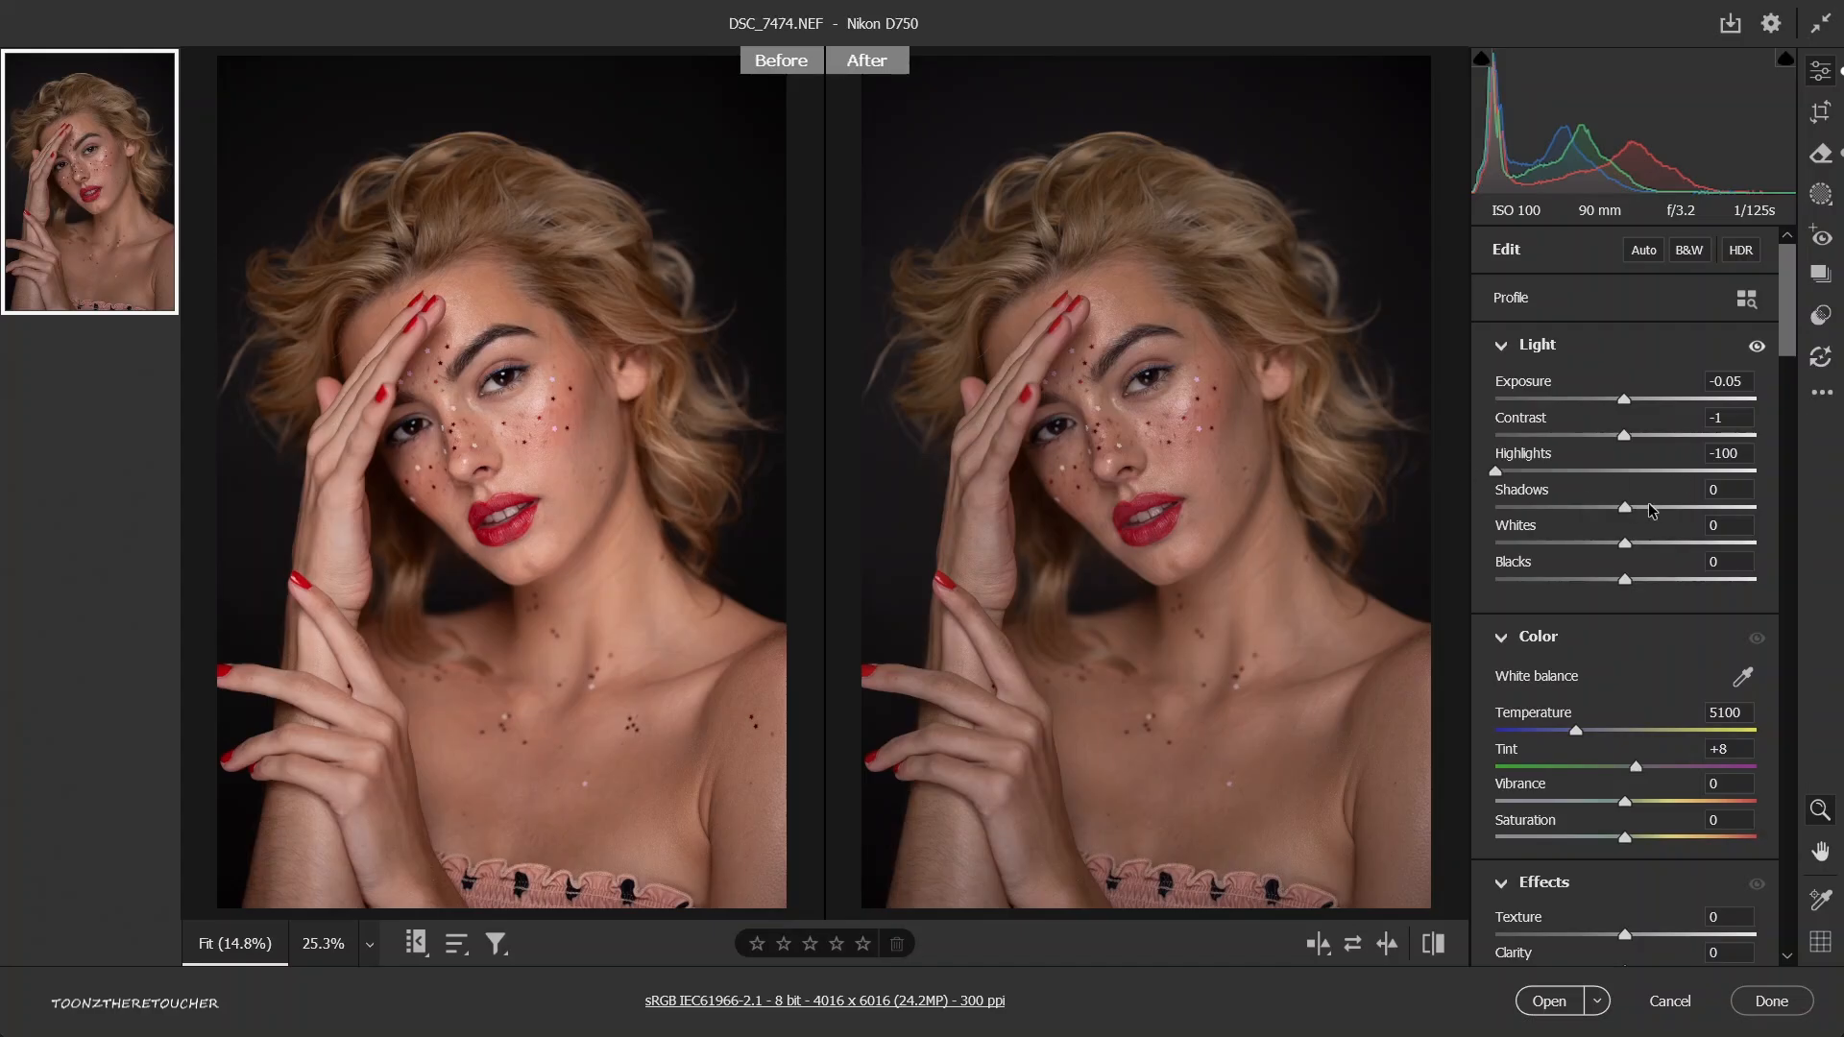
left_click_drag(1651, 510, 1761, 506)
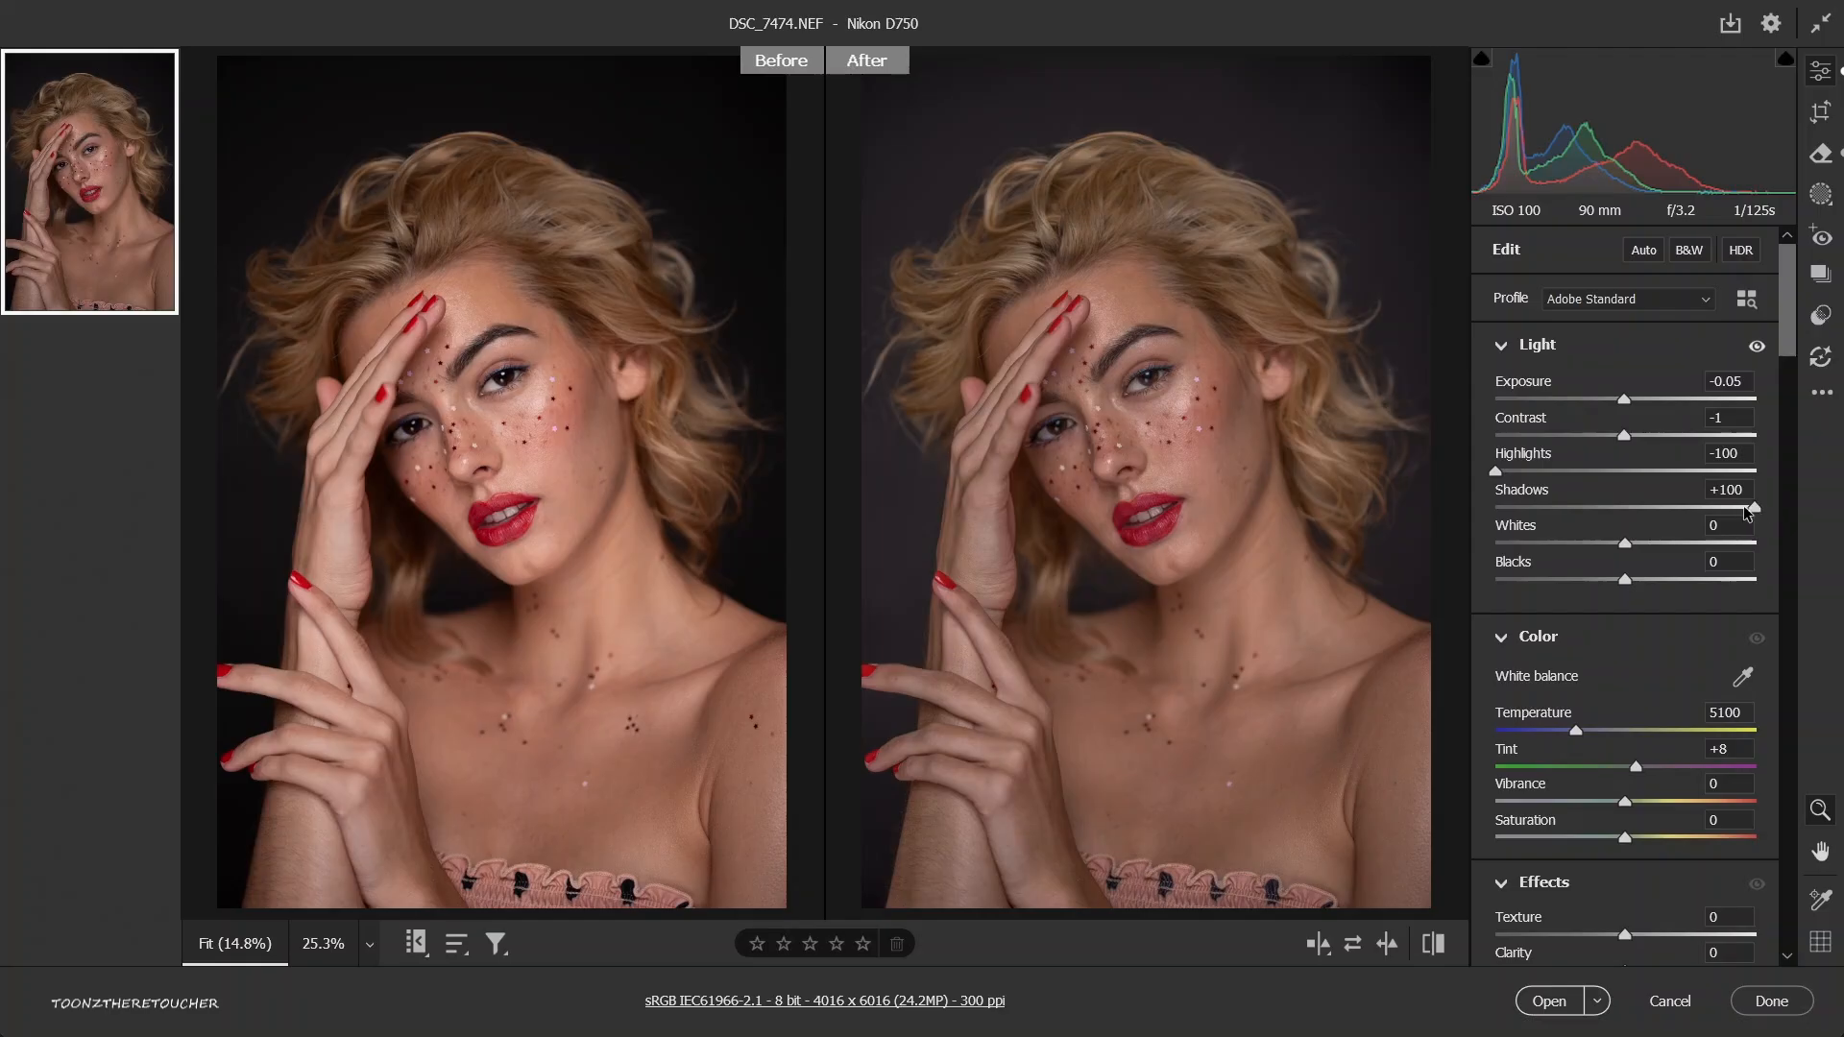
left_click(1606, 507)
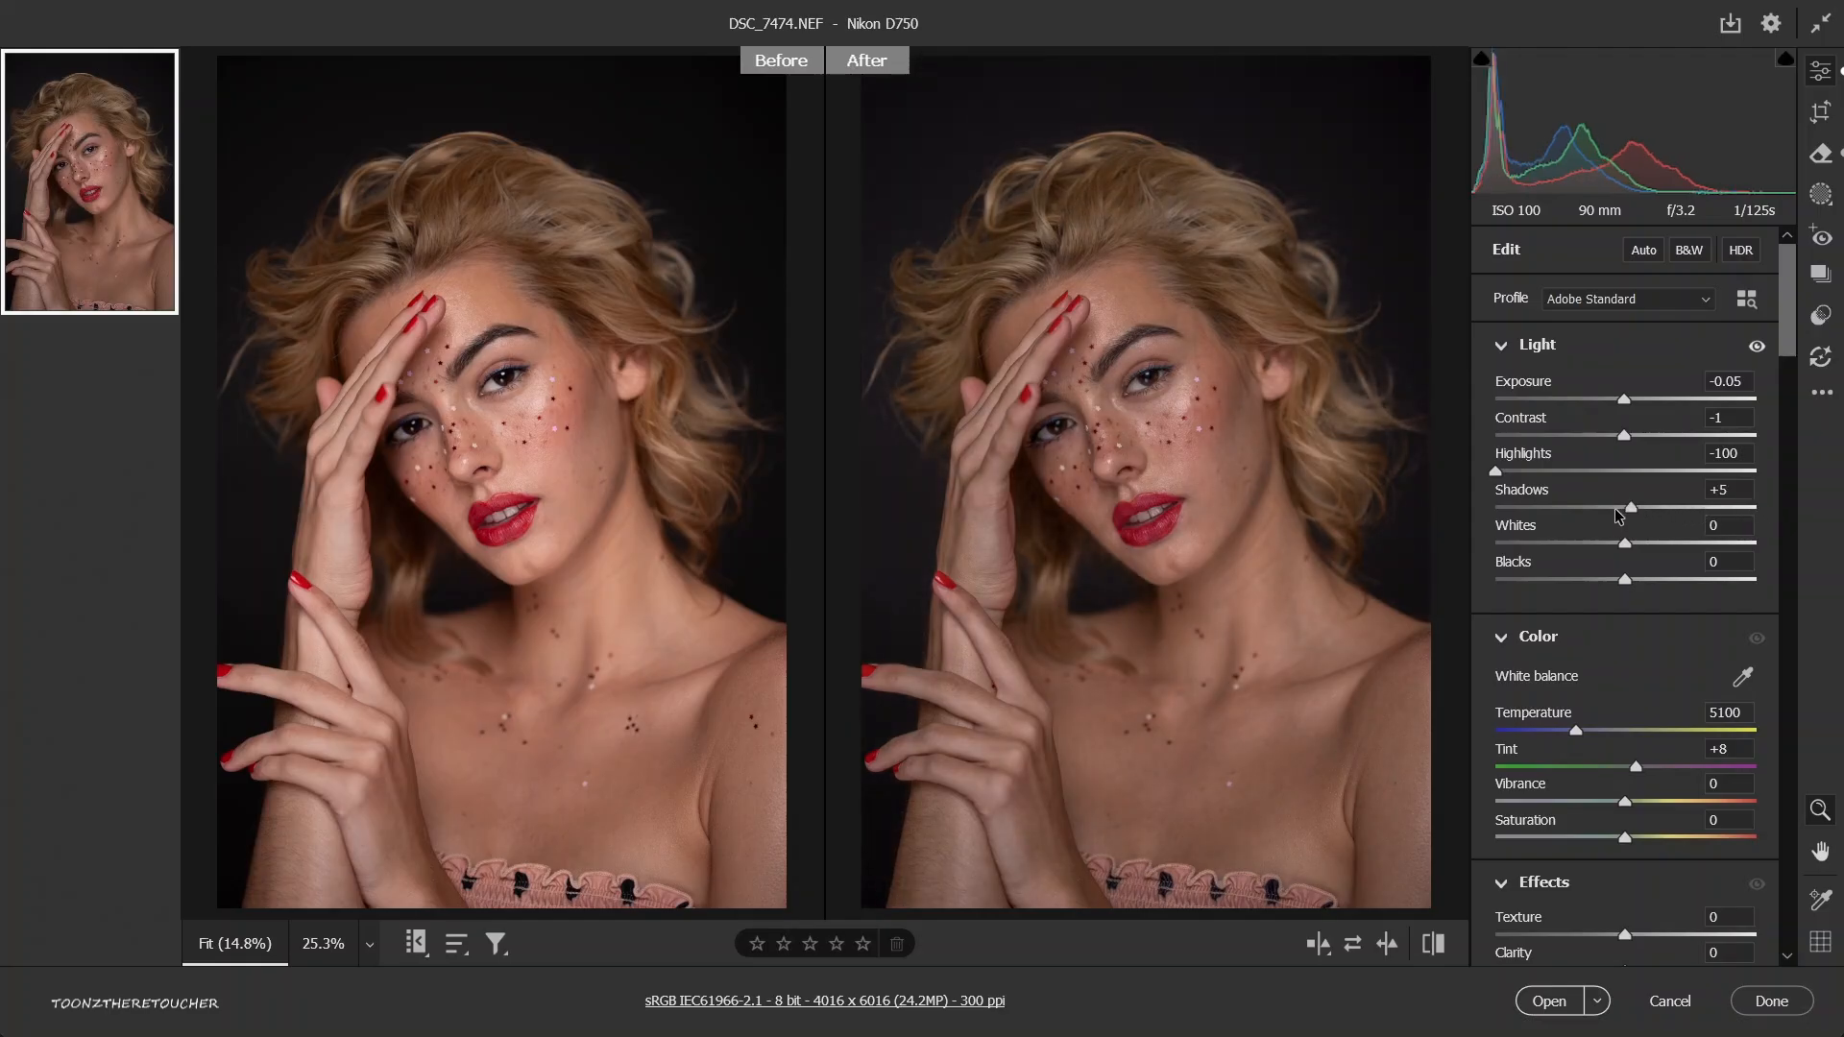
left_click(1491, 508)
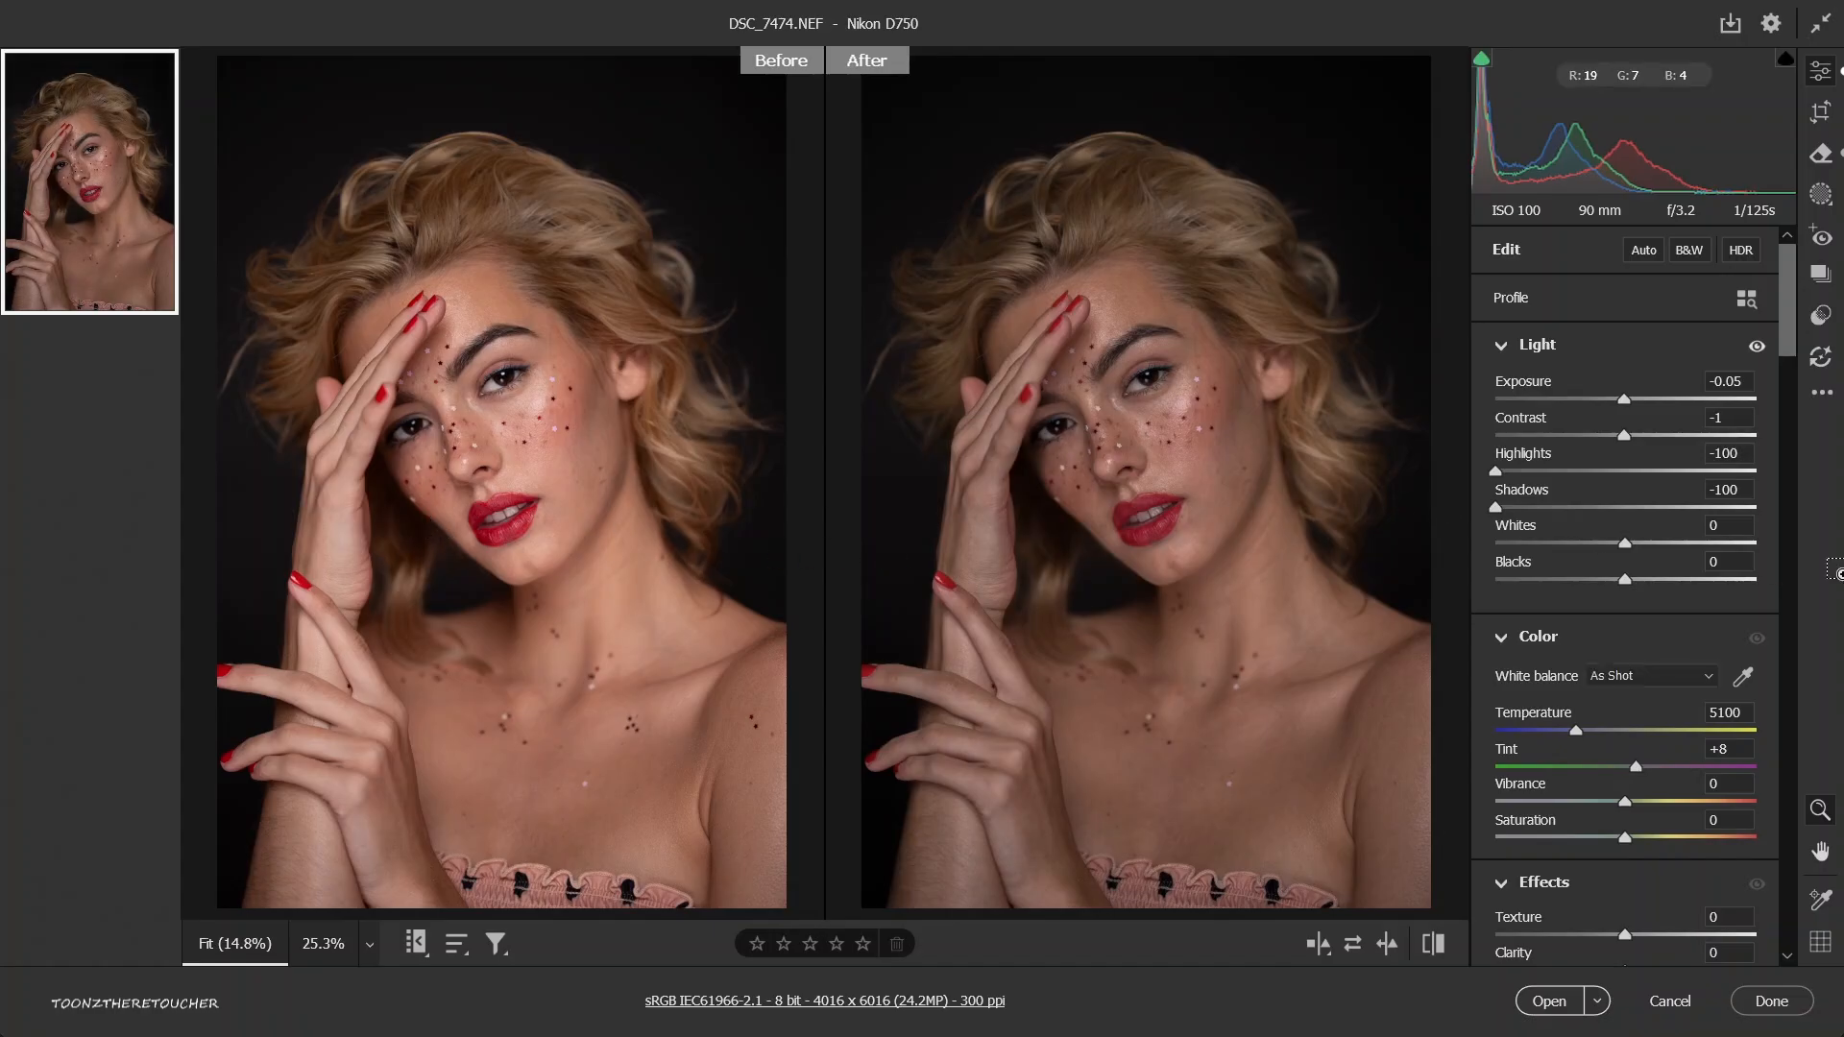
double_click(1495, 507)
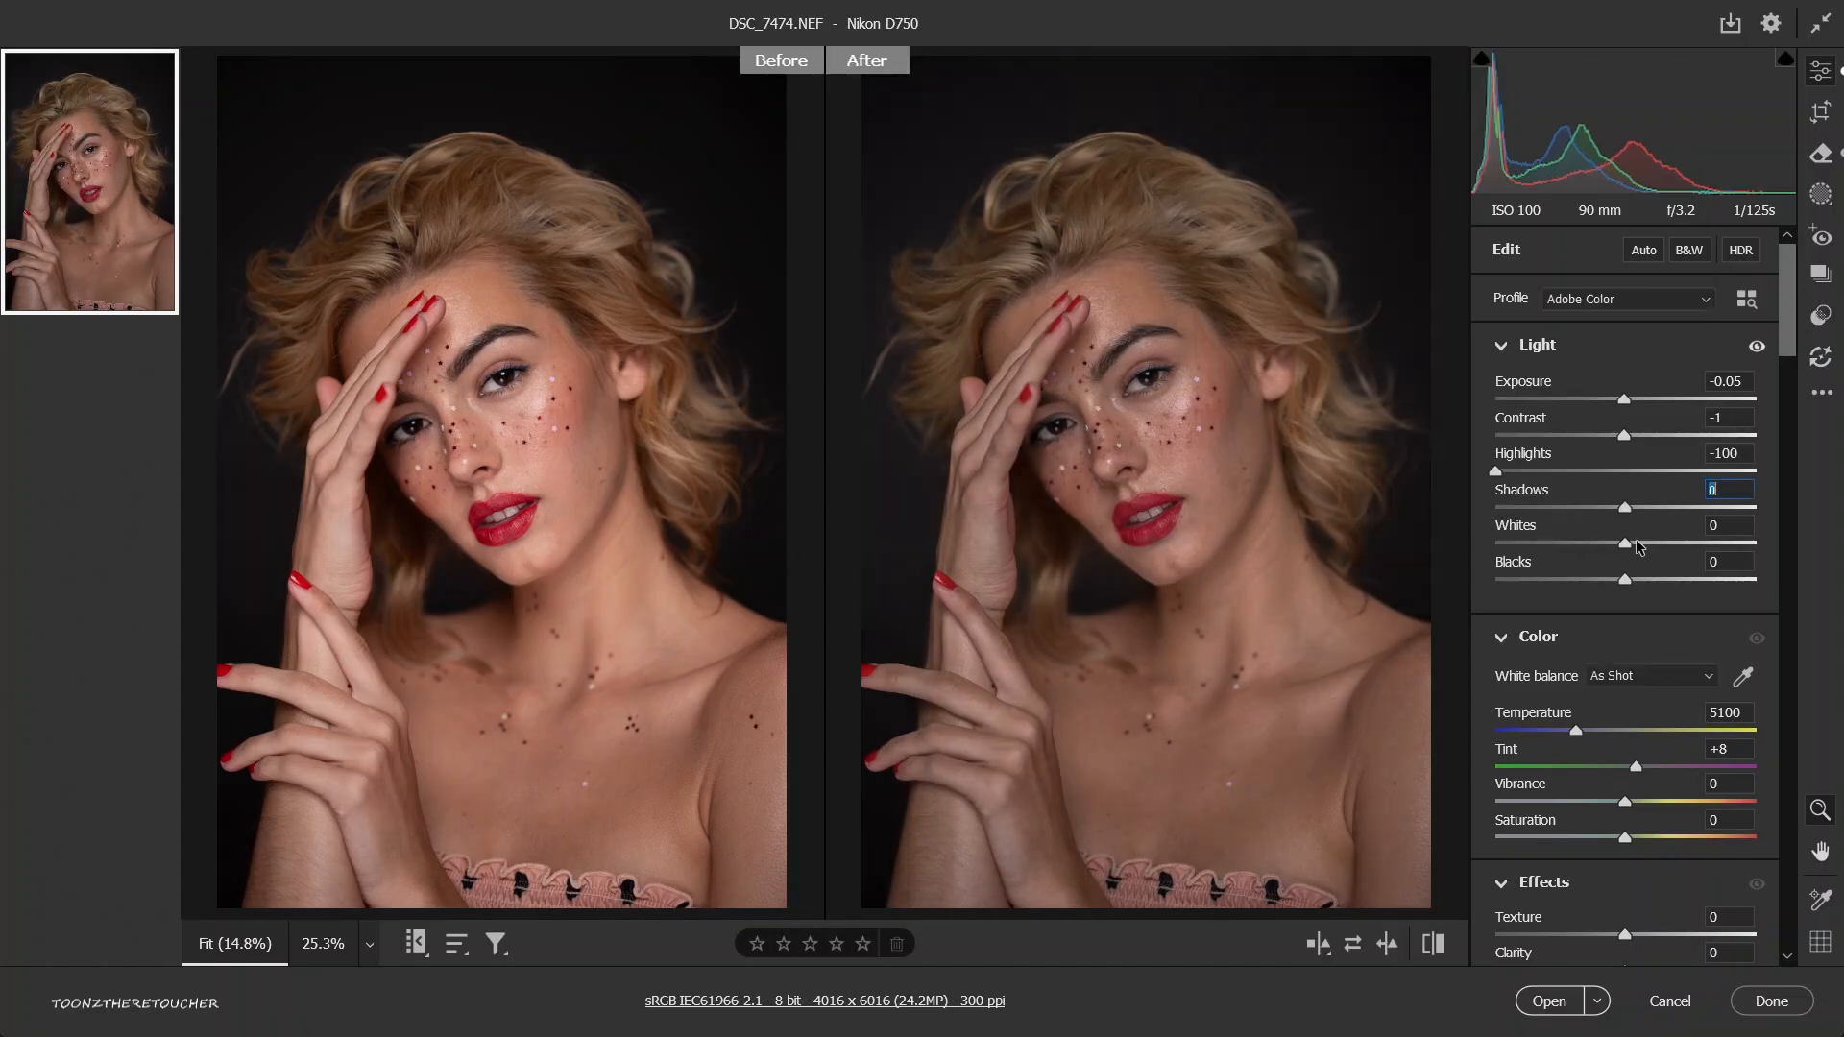
Reset all adjustments to their defaults, then try lowering the whites to -50 along with the blacks and return both to 0.
key("ctrl+r")
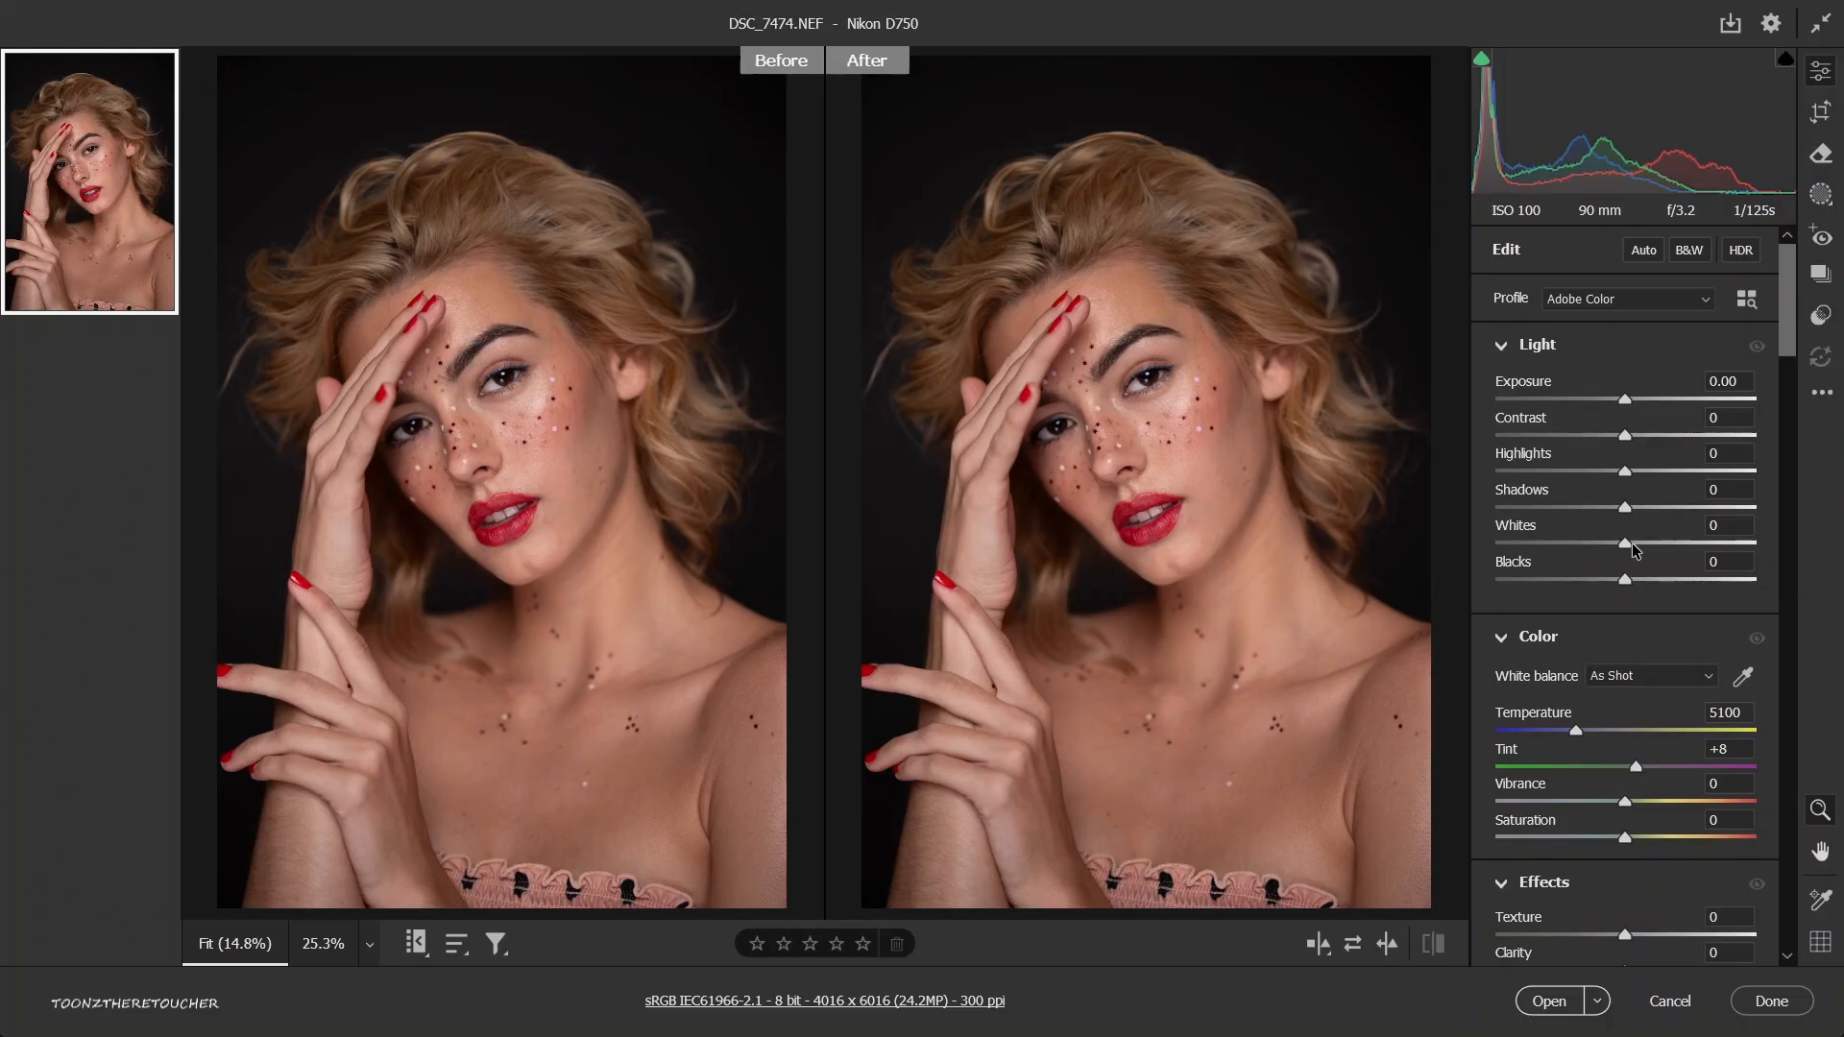
left_click_drag(1635, 549, 1567, 569)
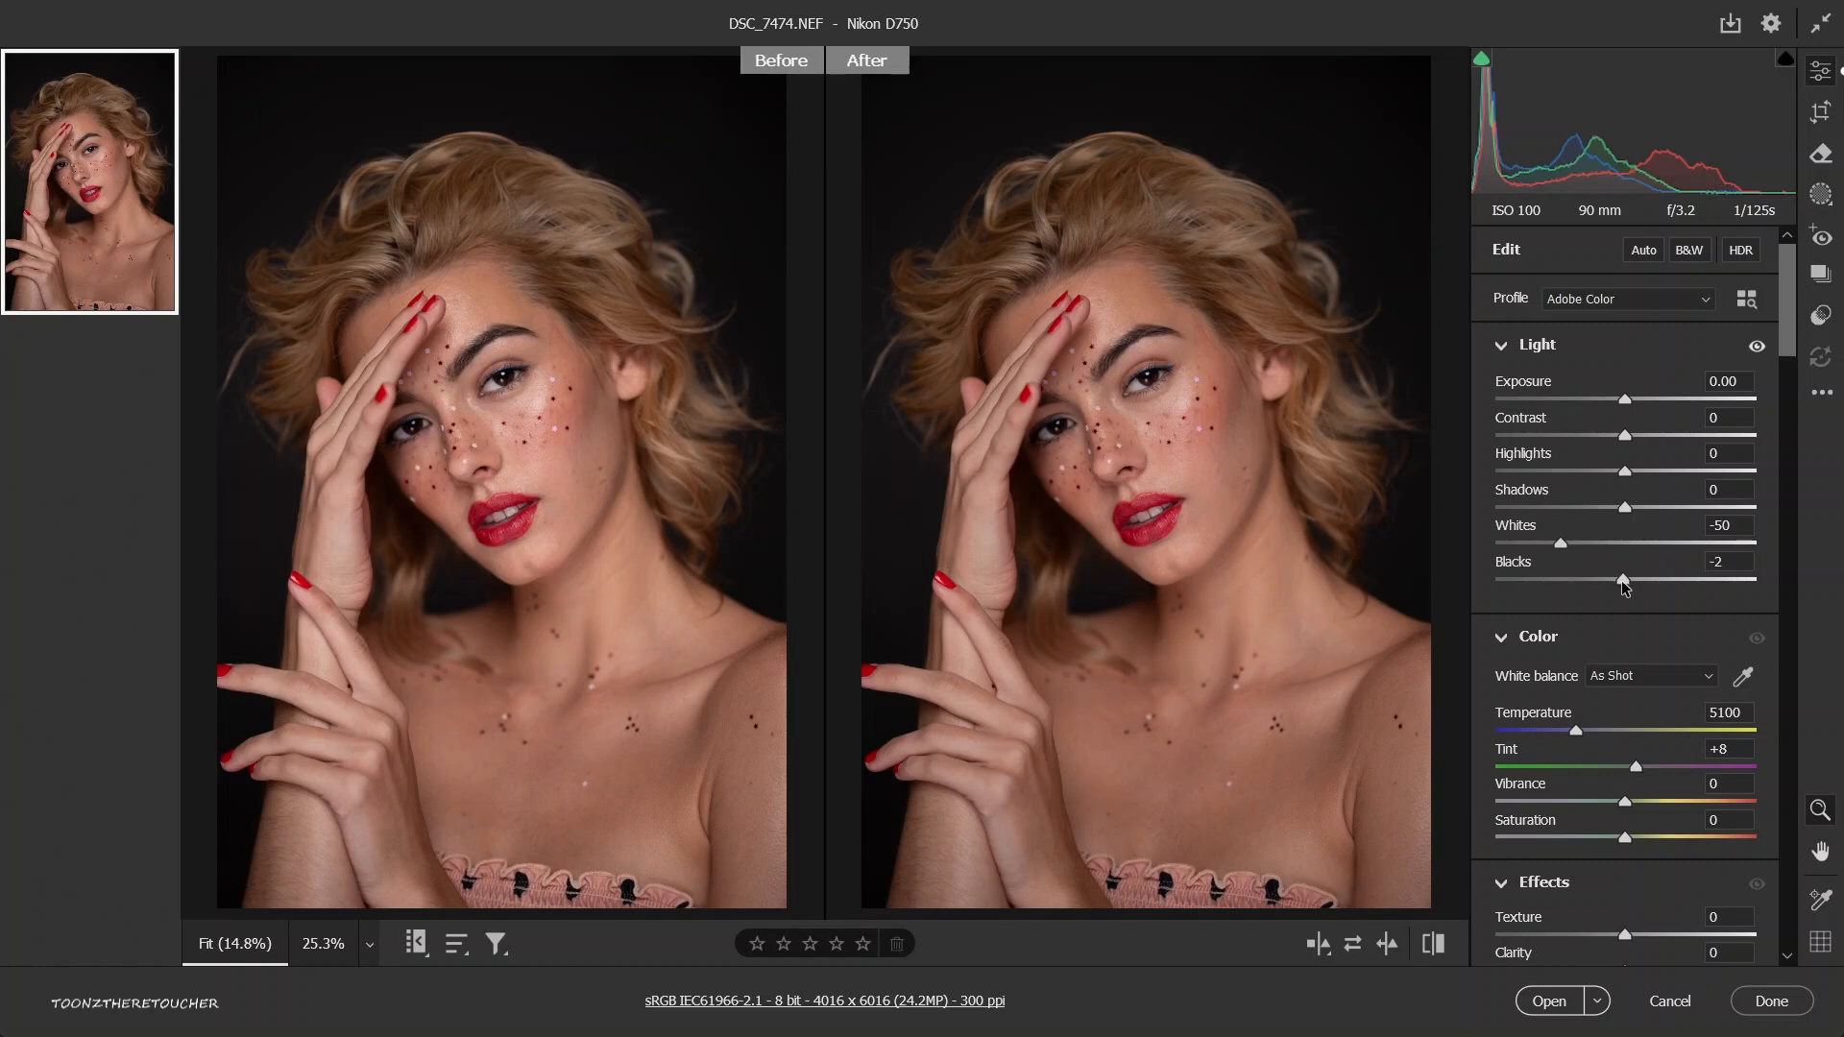
left_click_drag(1621, 586, 1567, 588)
double_click(1639, 543)
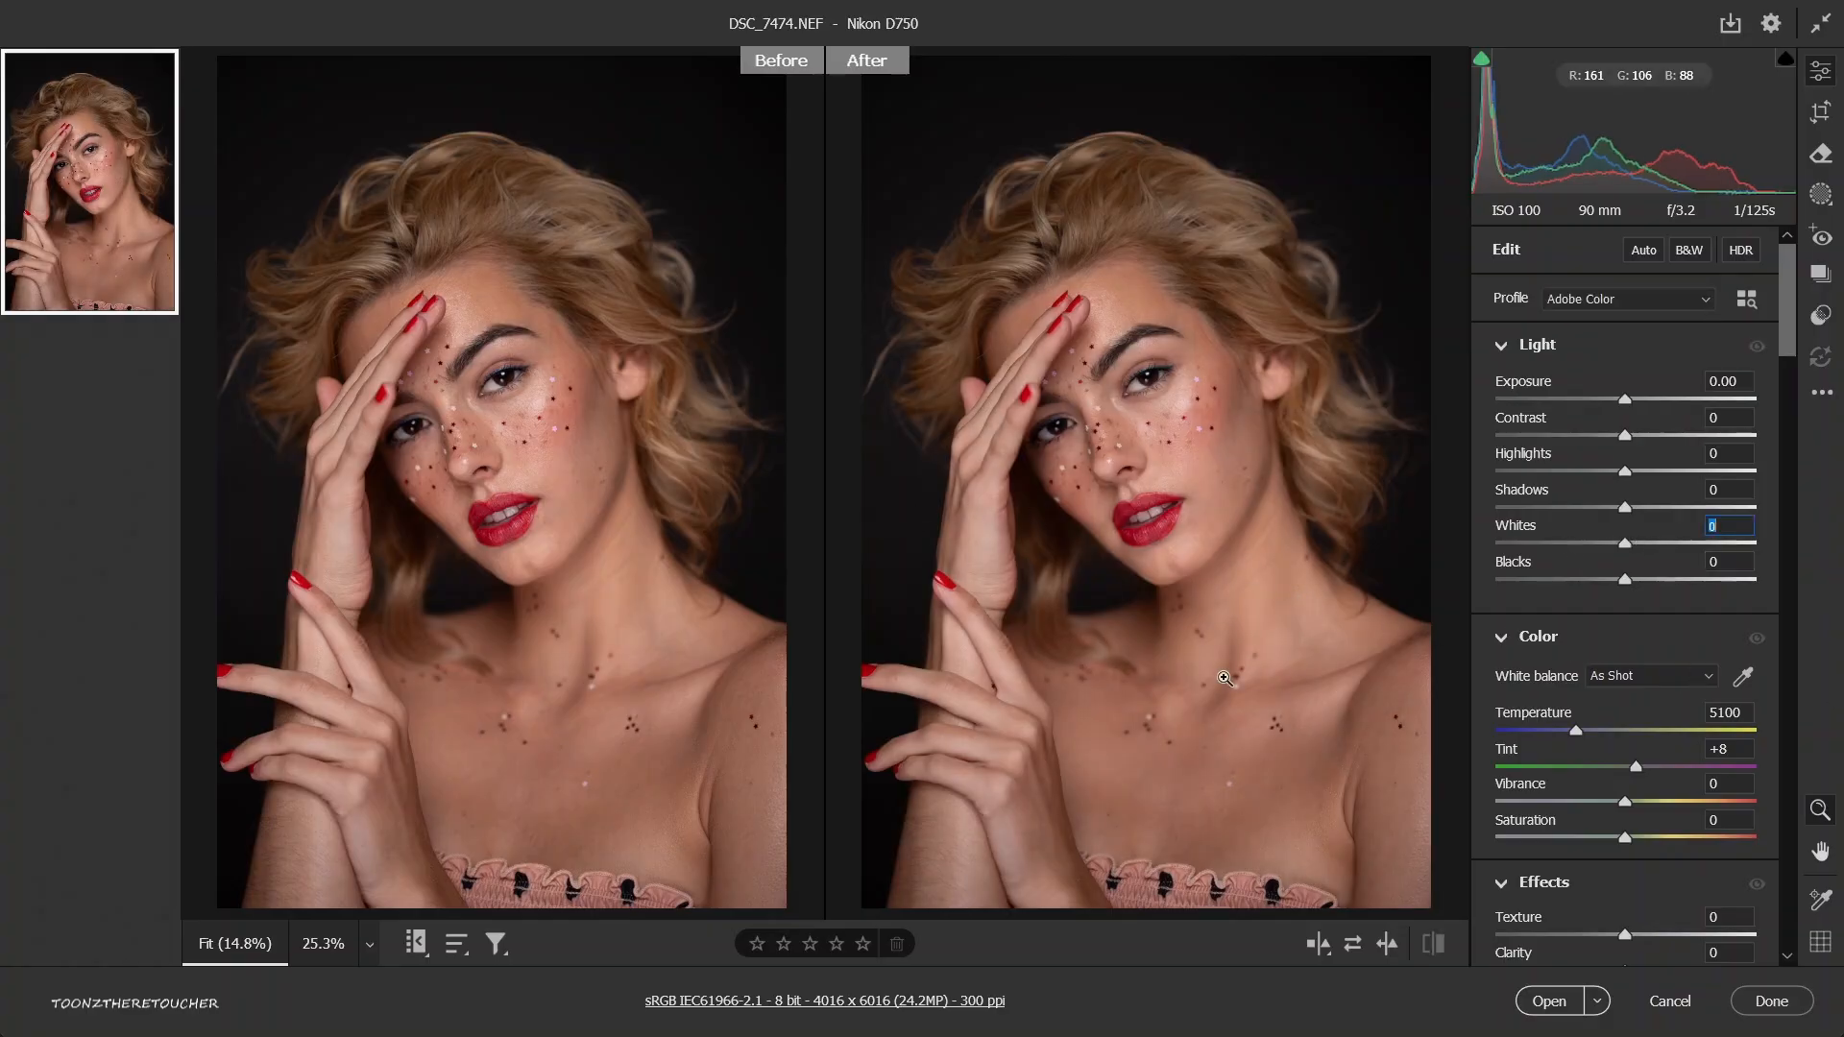
Sample the white of the woman's eye with the white balance eyedropper to neutralize the portrait's color.
key("ctrl+plus")
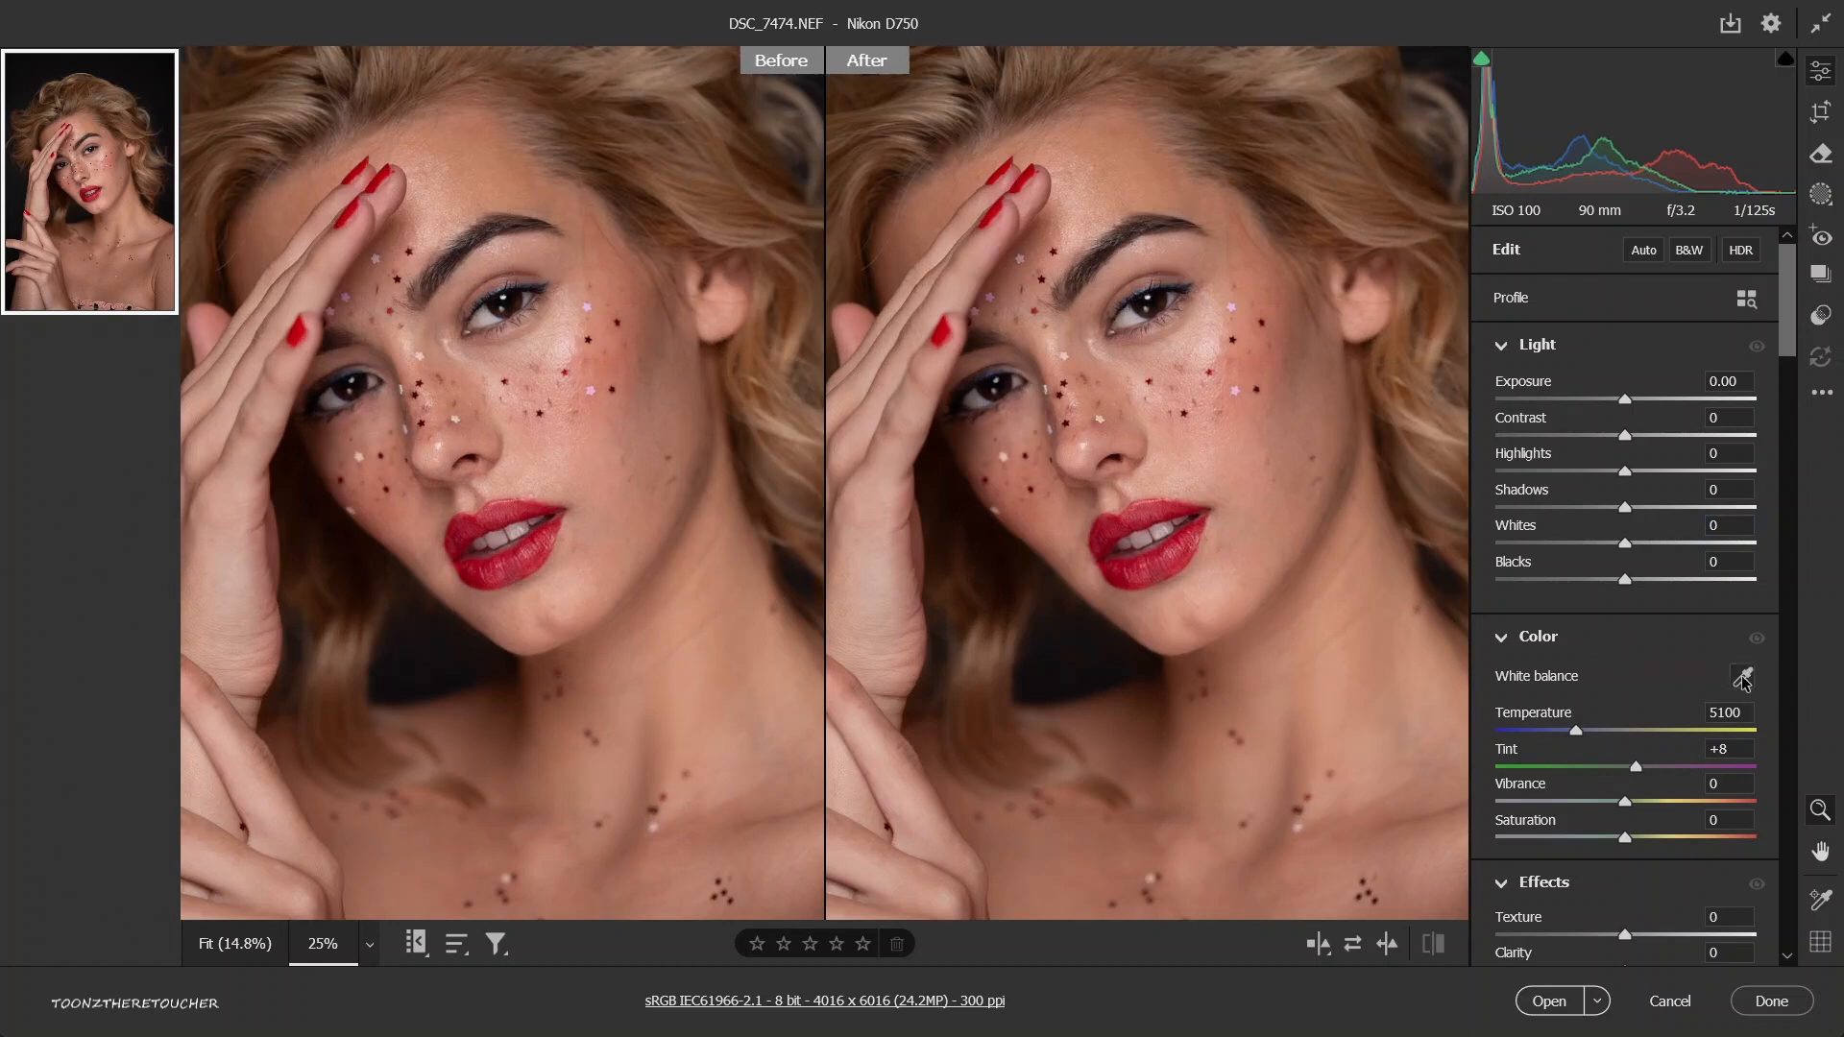
left_click(1743, 677)
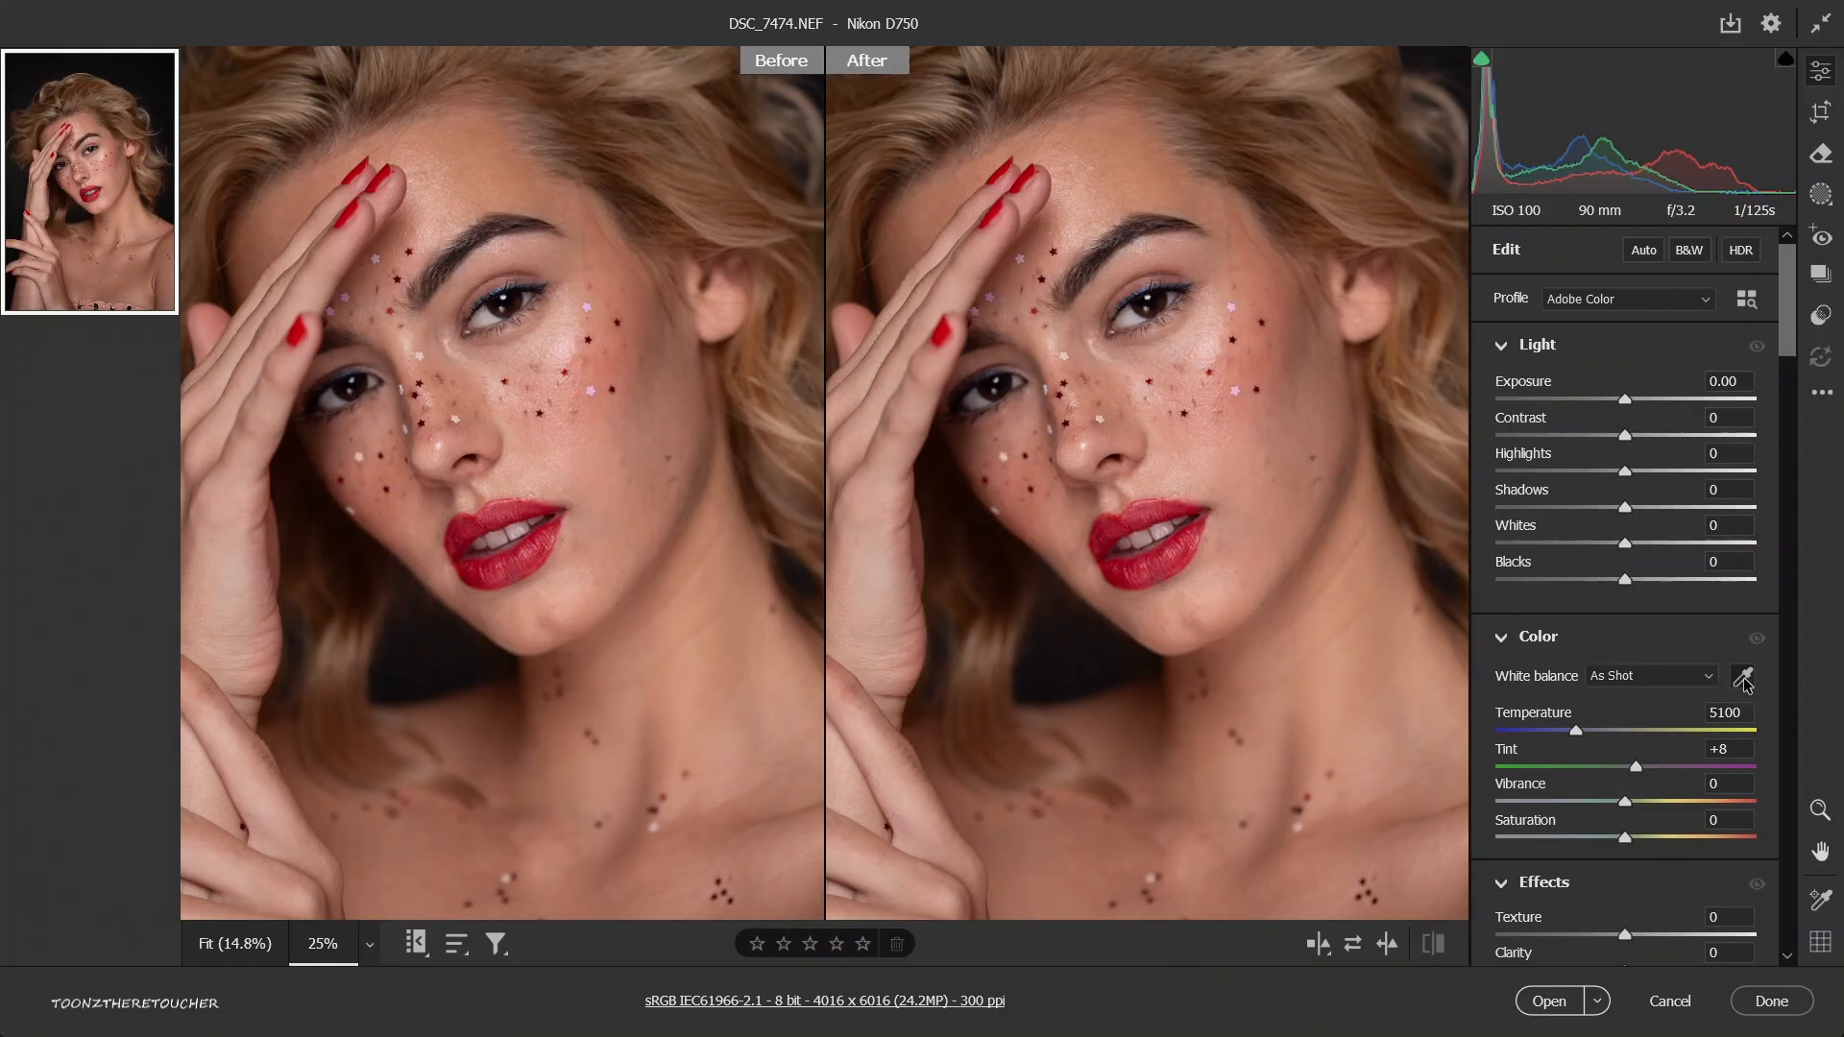
left_click(1095, 326)
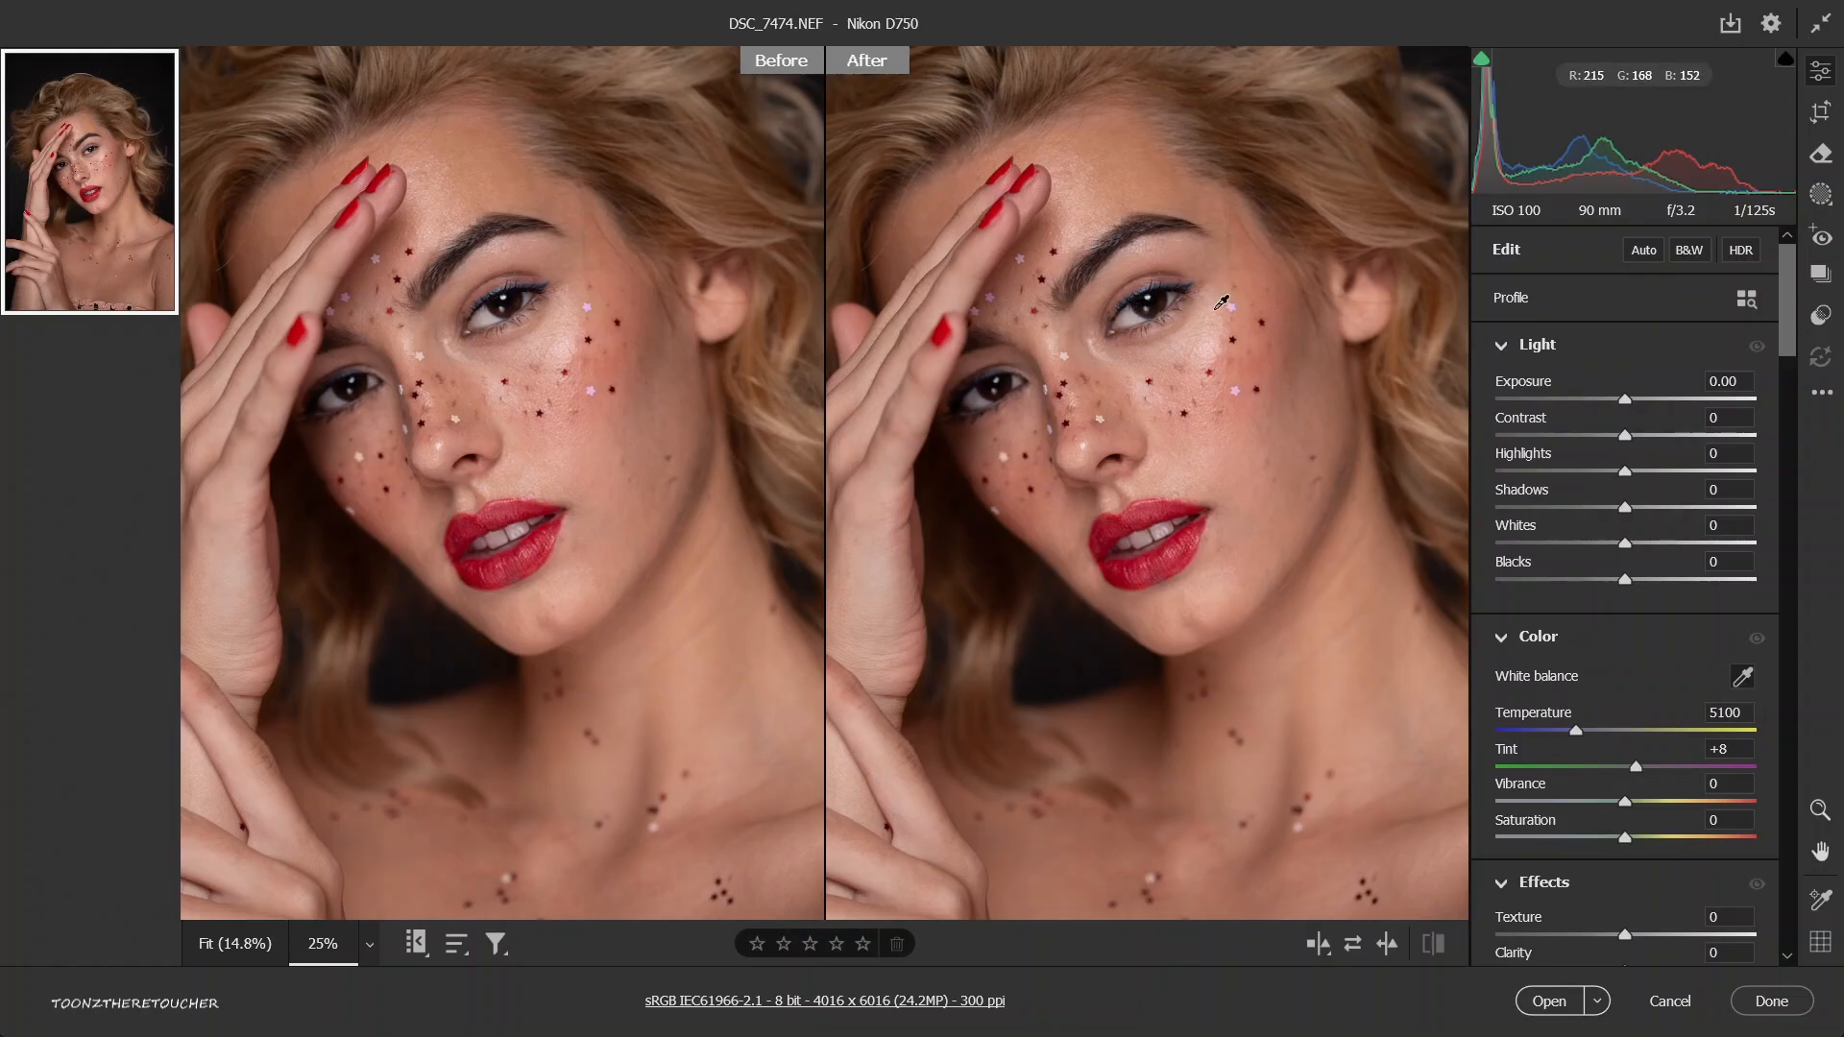
key("ctrl+minus")
key("ctrl+plus")
key("ctrl+plus")
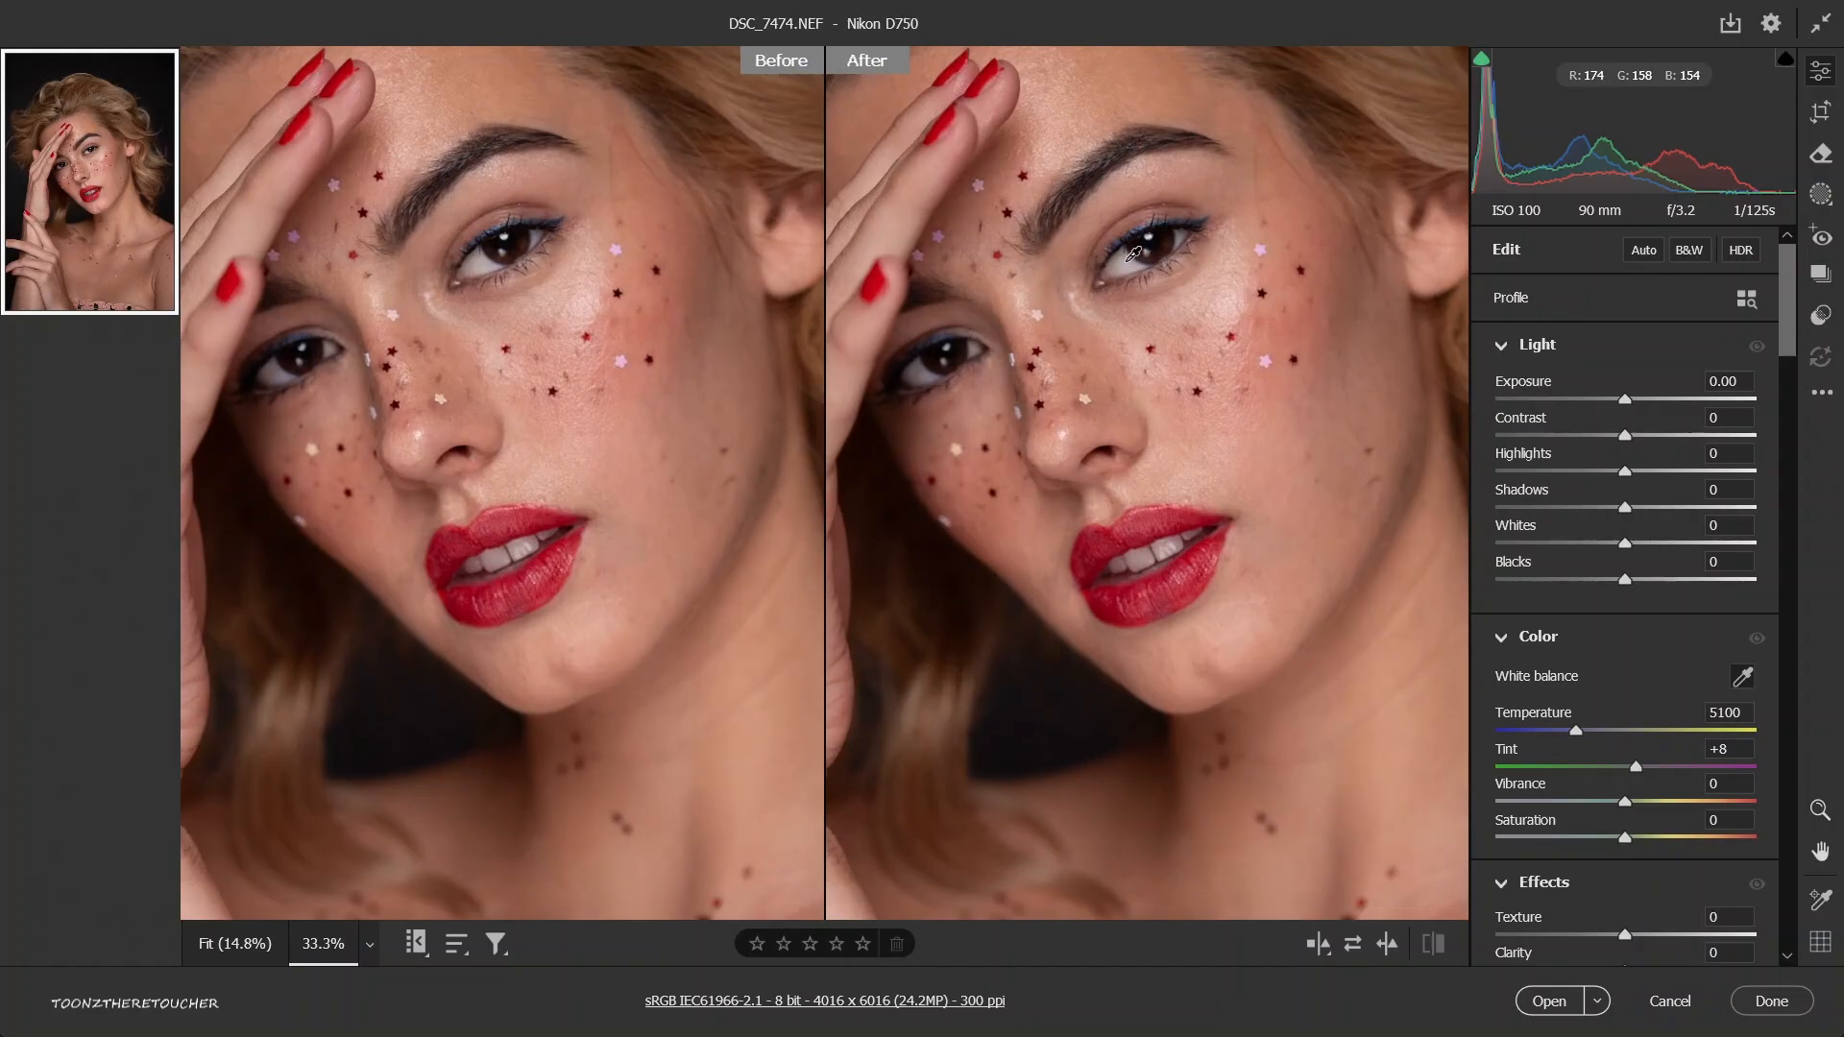
left_click(1131, 255)
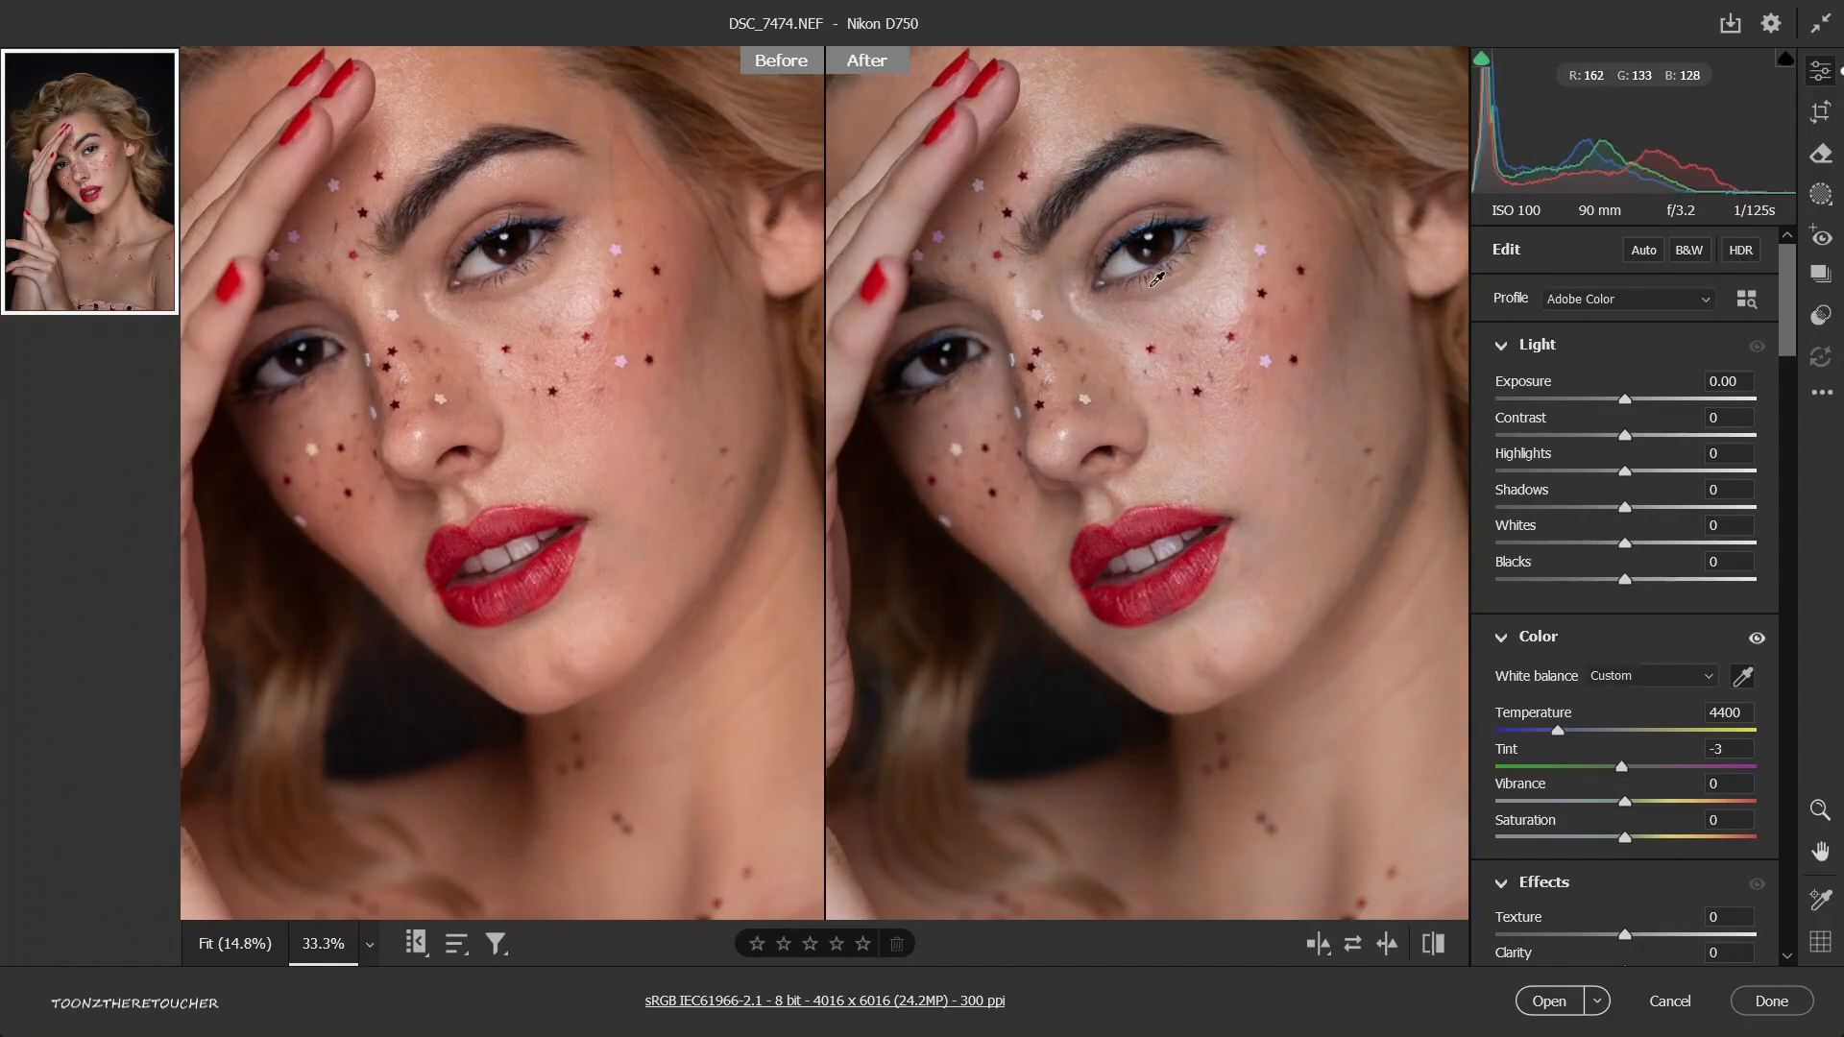
Toggle the Color adjustments off and on to compare the whole portrait with and without the new white balance.
key("ctrl+0")
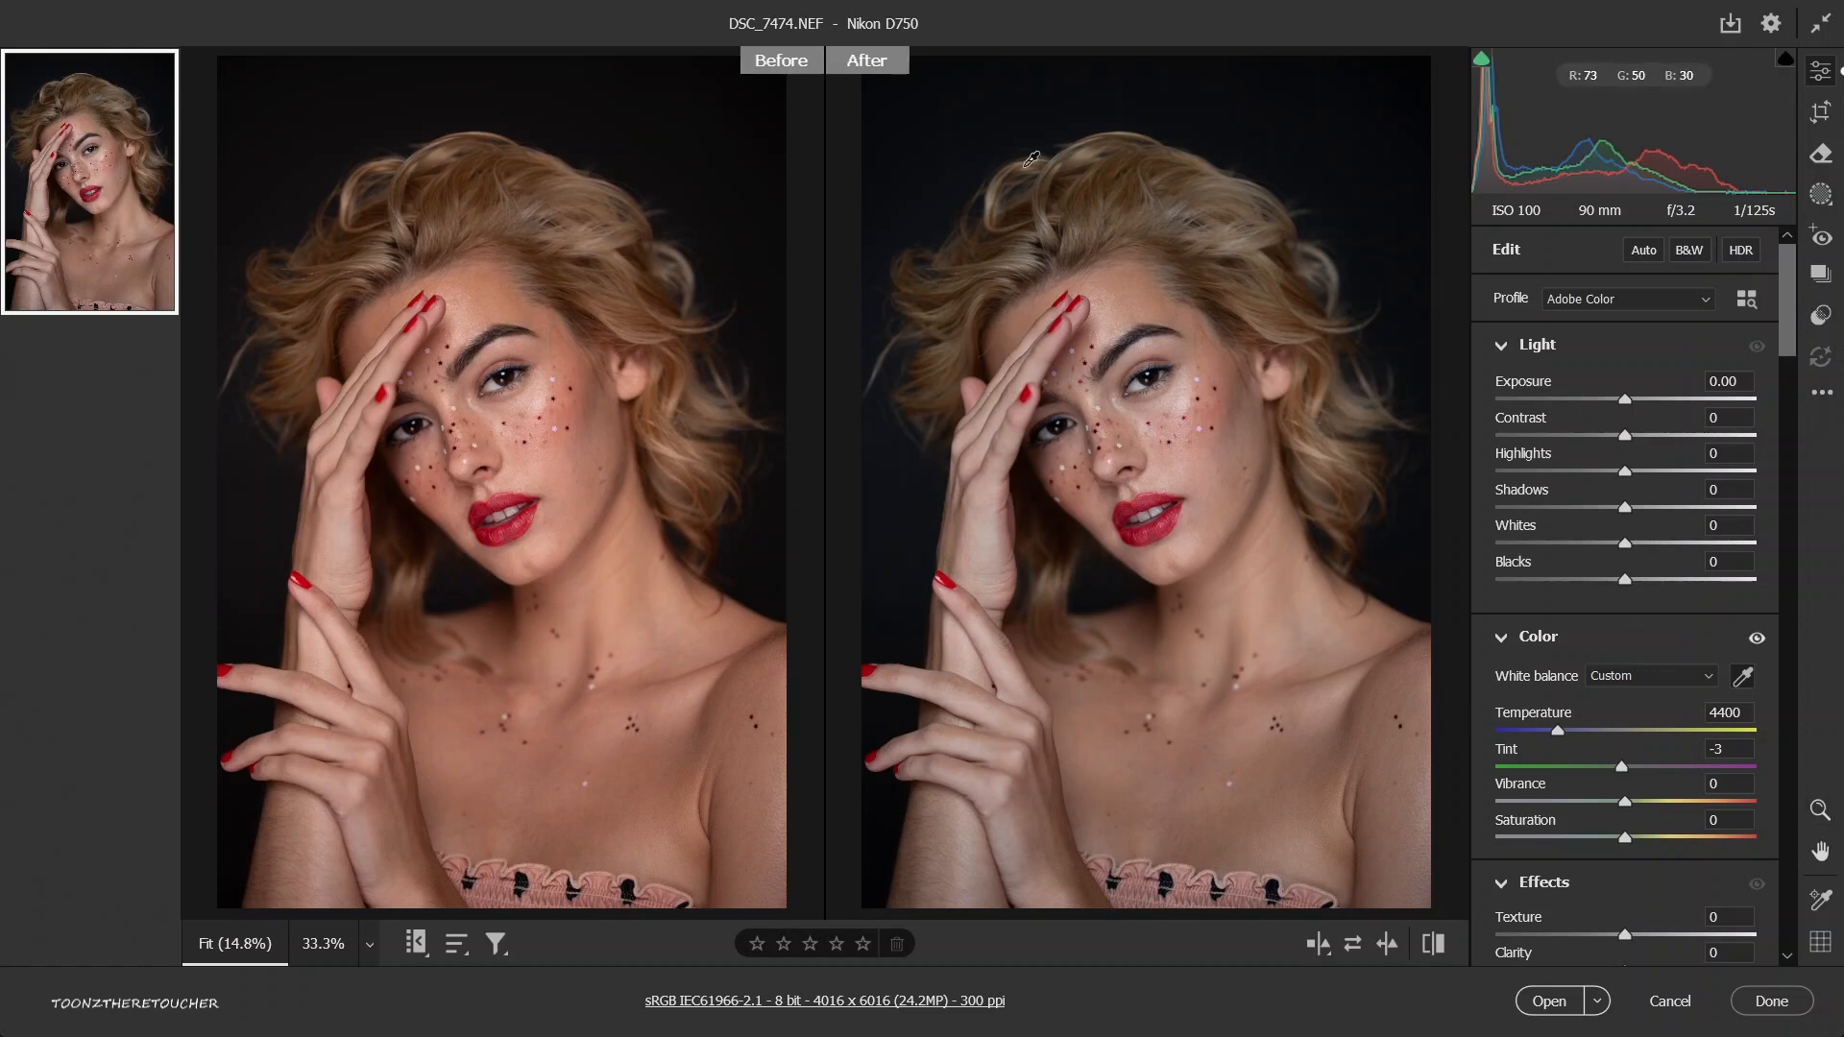
left_click(1760, 641)
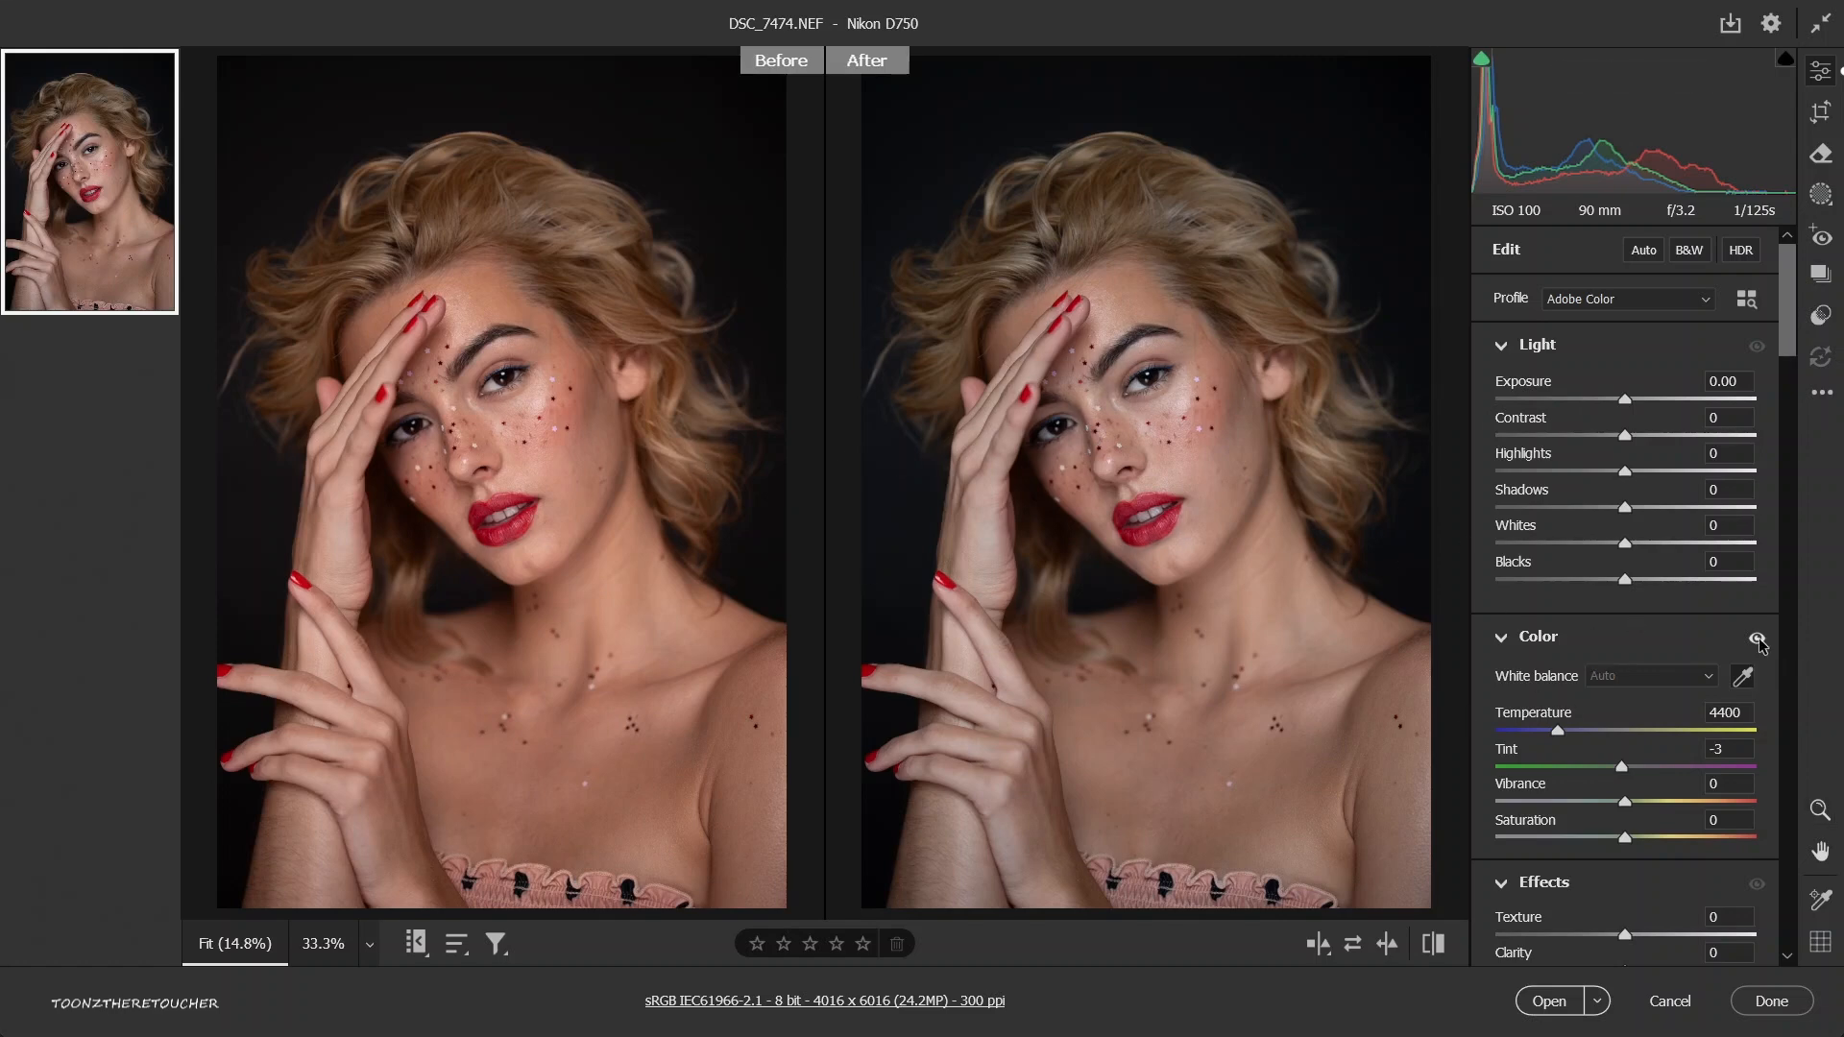
left_click(1761, 641)
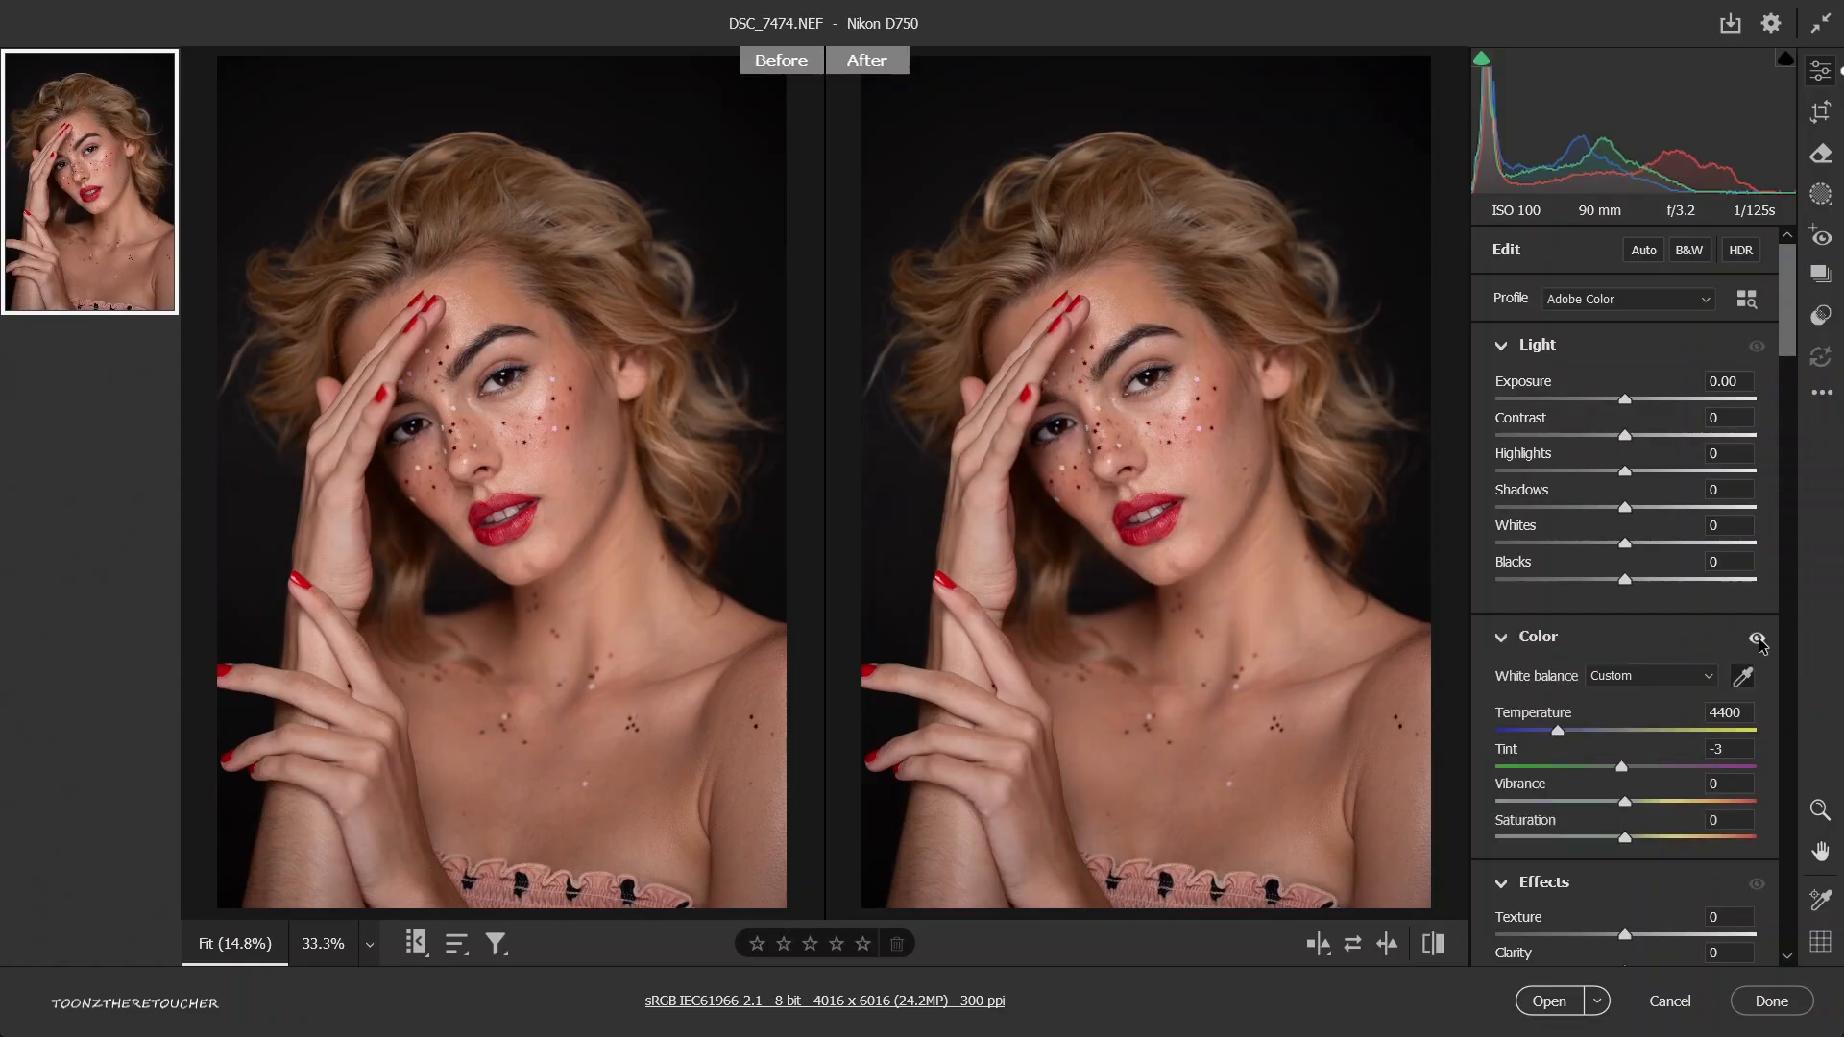
left_click(1758, 639)
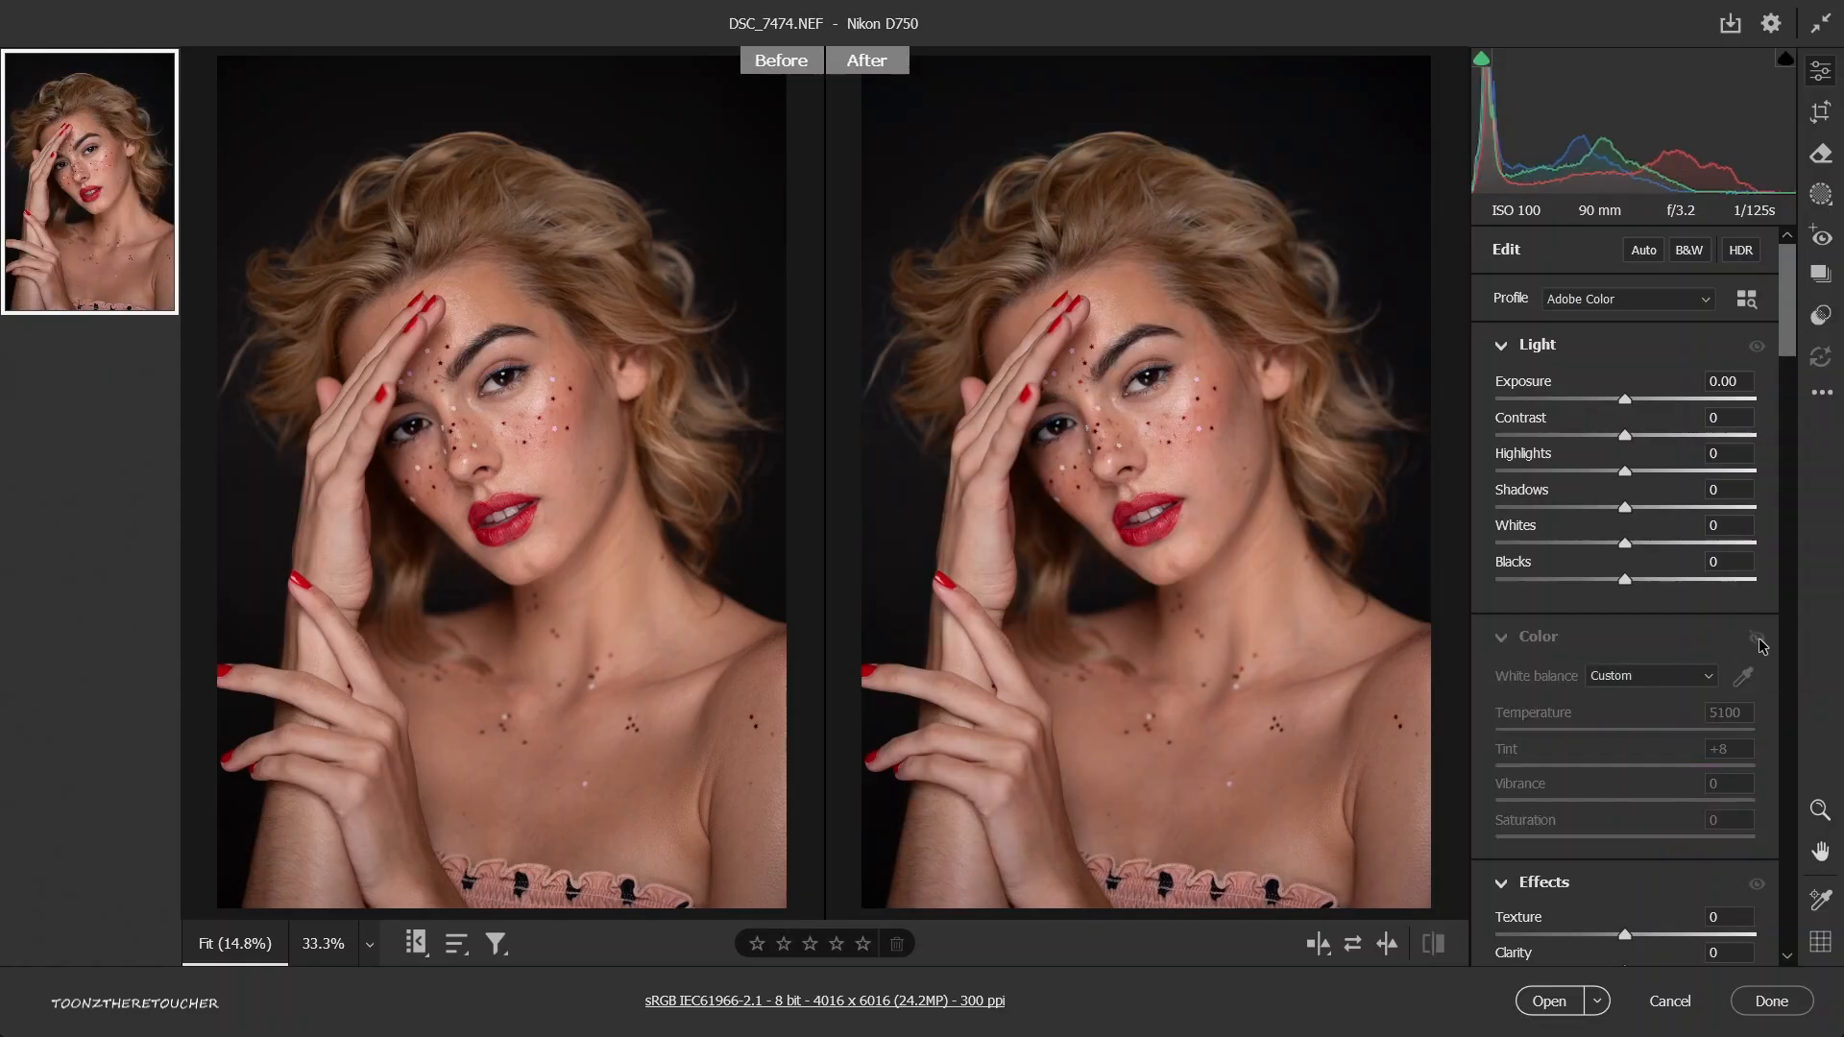
left_click(1757, 640)
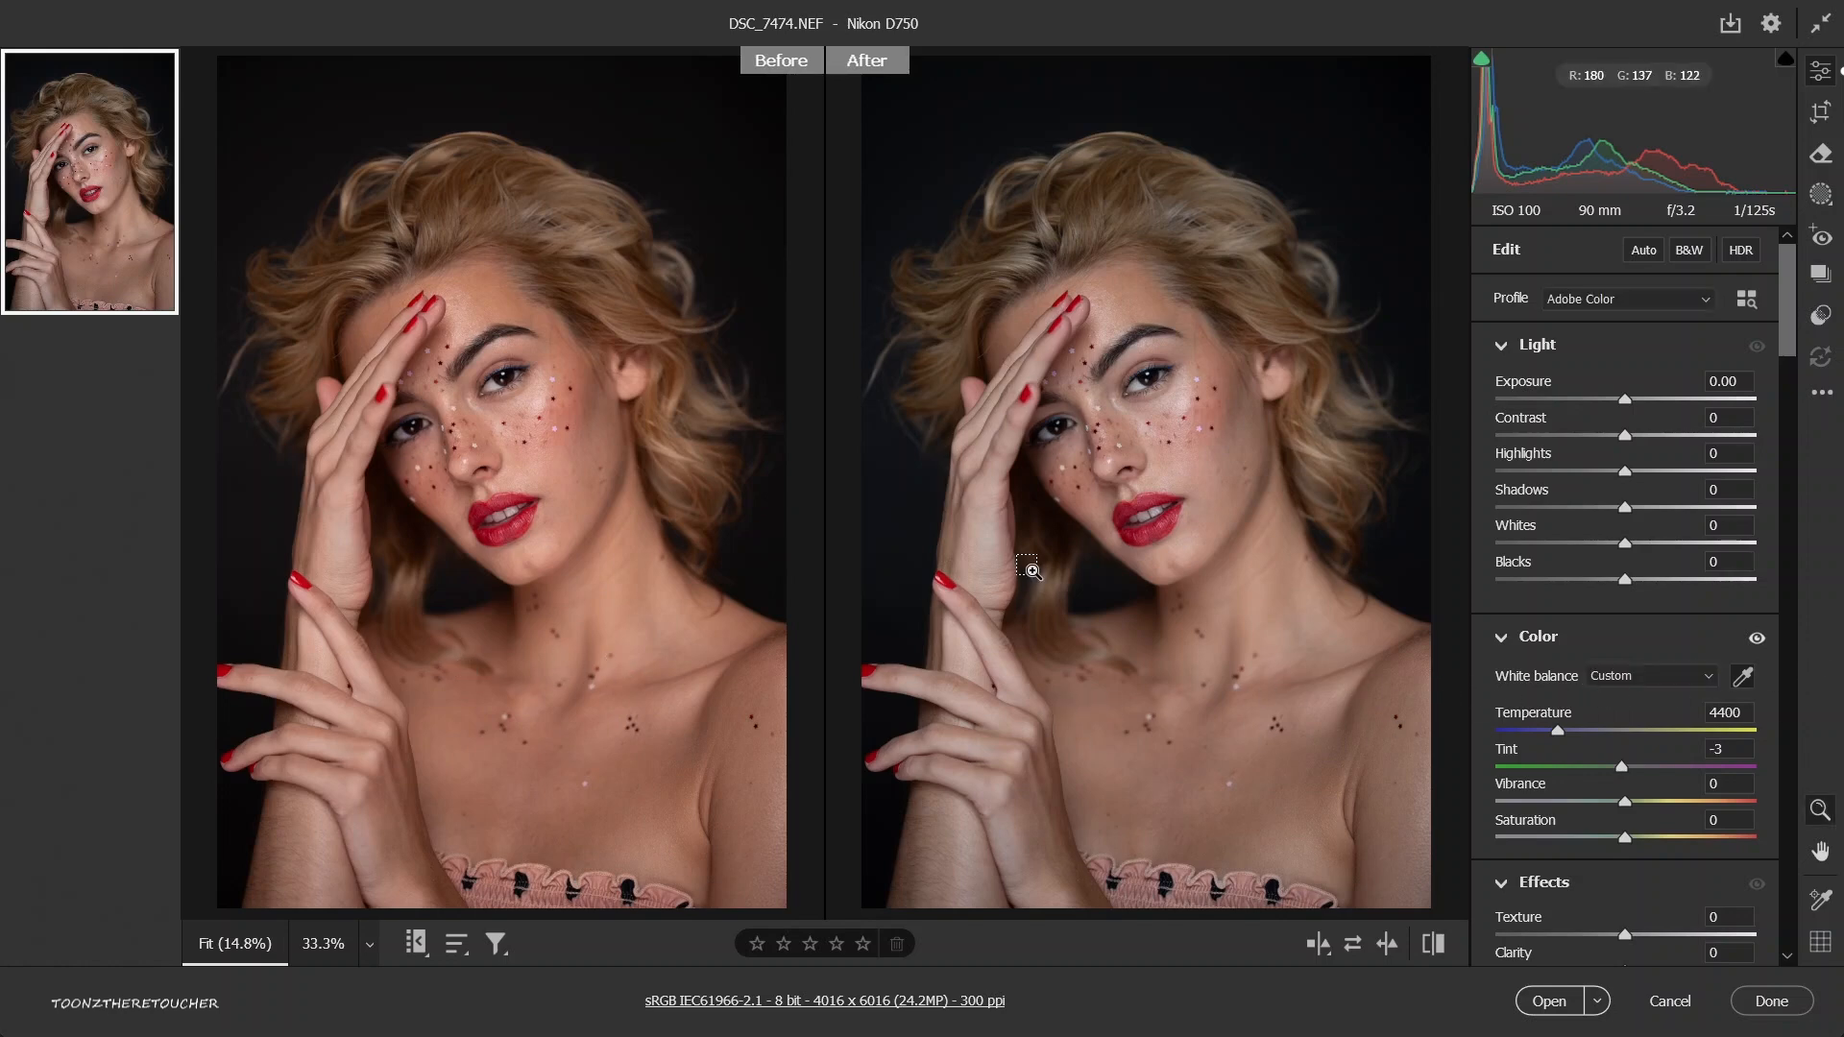
Resample the white balance from the dark pupil of the woman's eye for a warmer result.
left_click(1153, 519)
left_click(1377, 481)
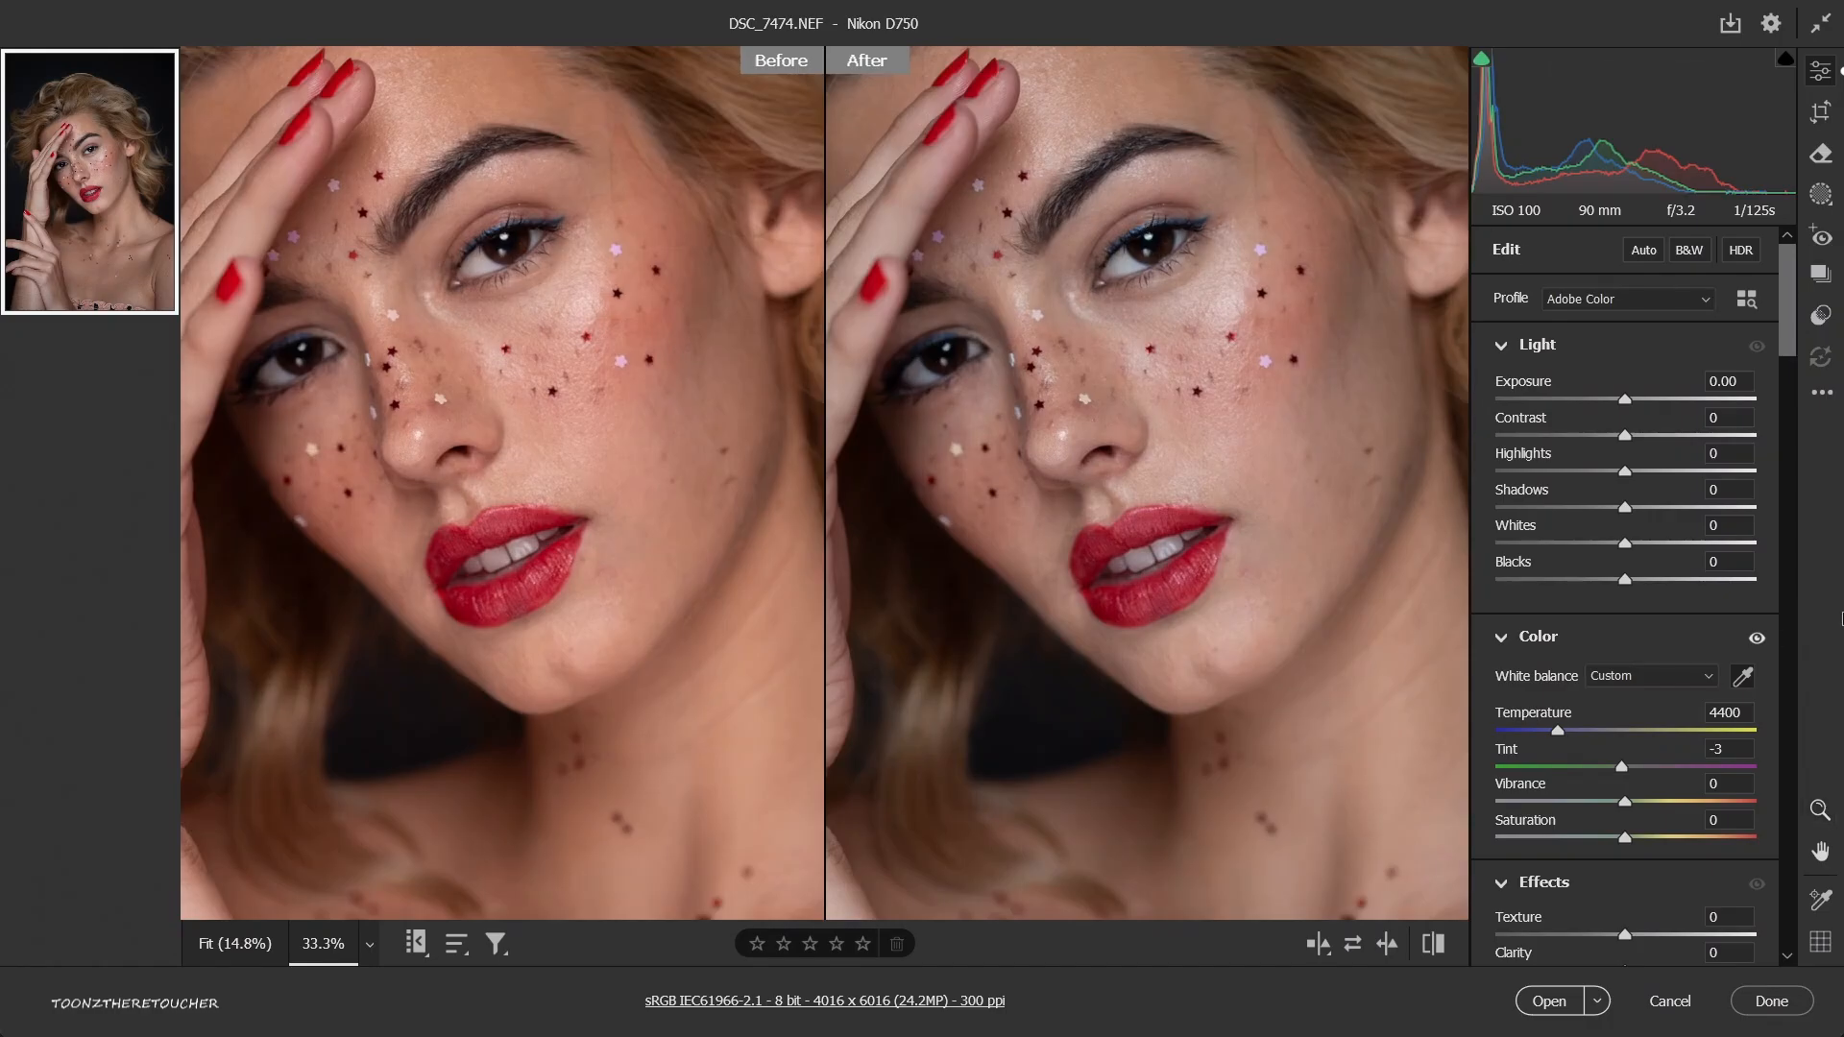
left_click(1743, 677)
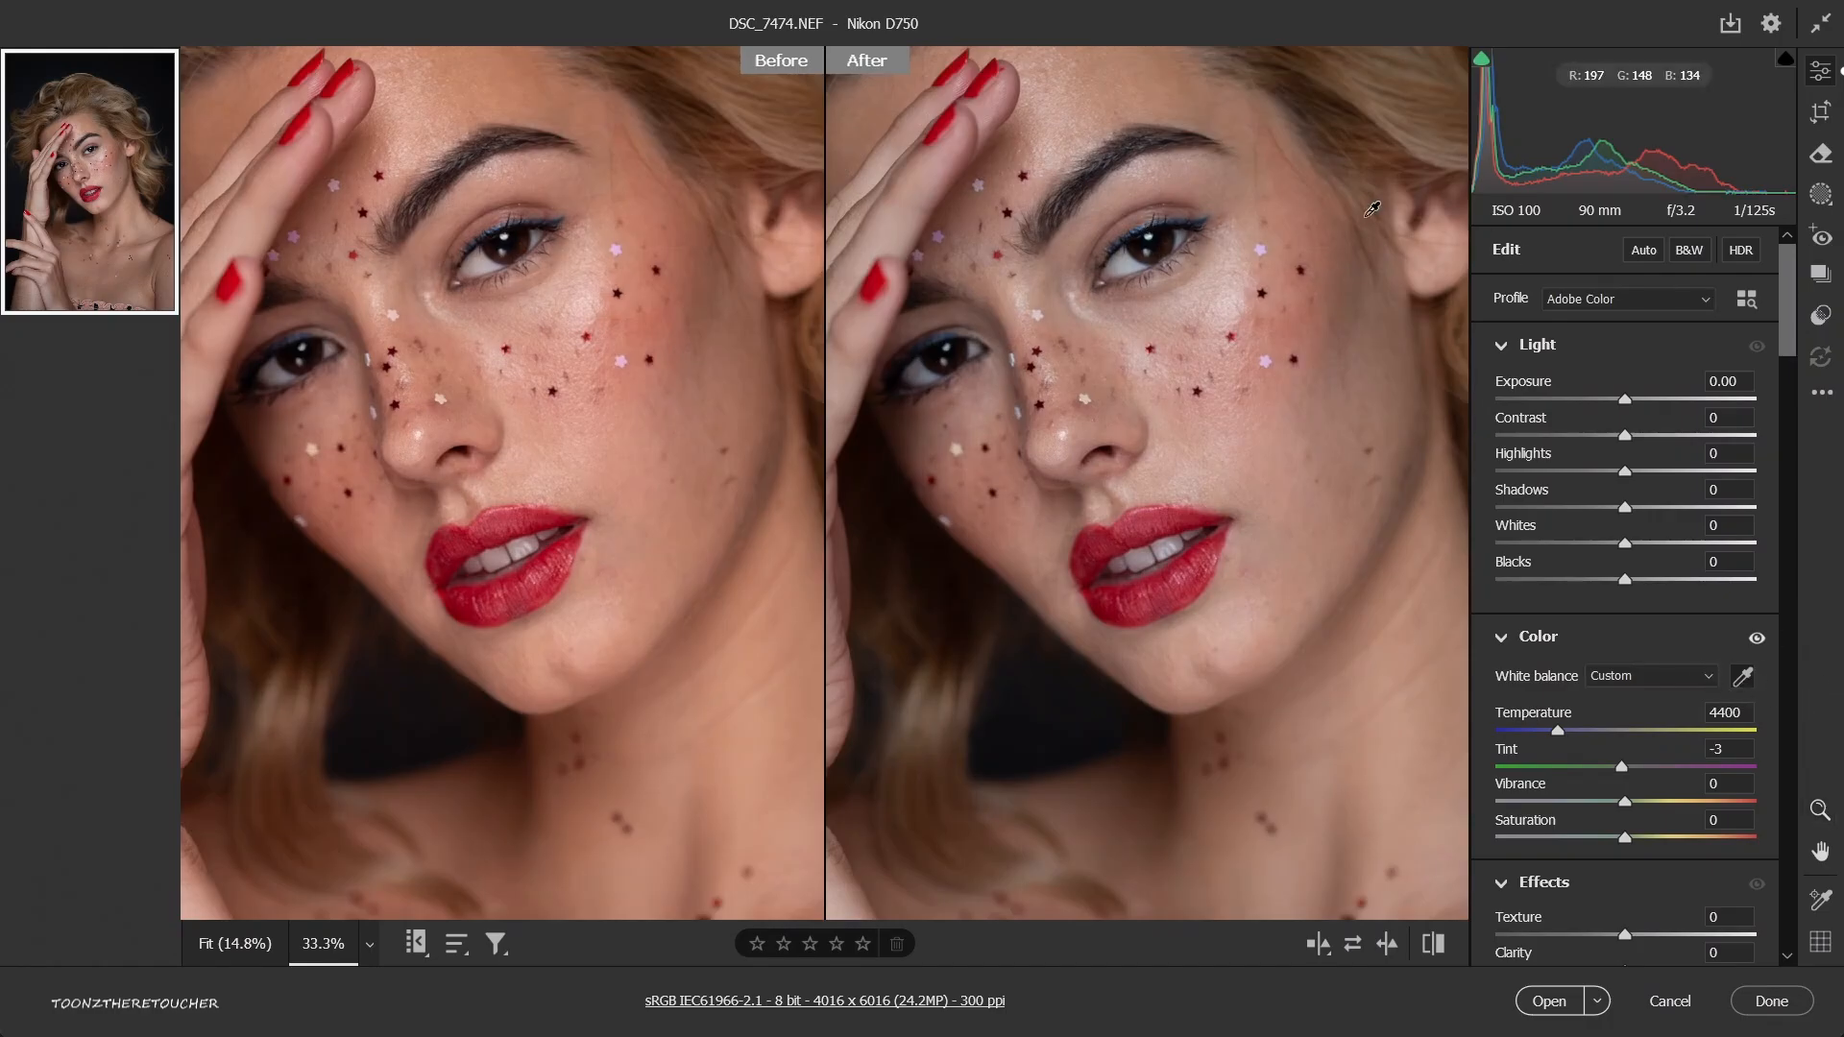
left_click(1157, 239)
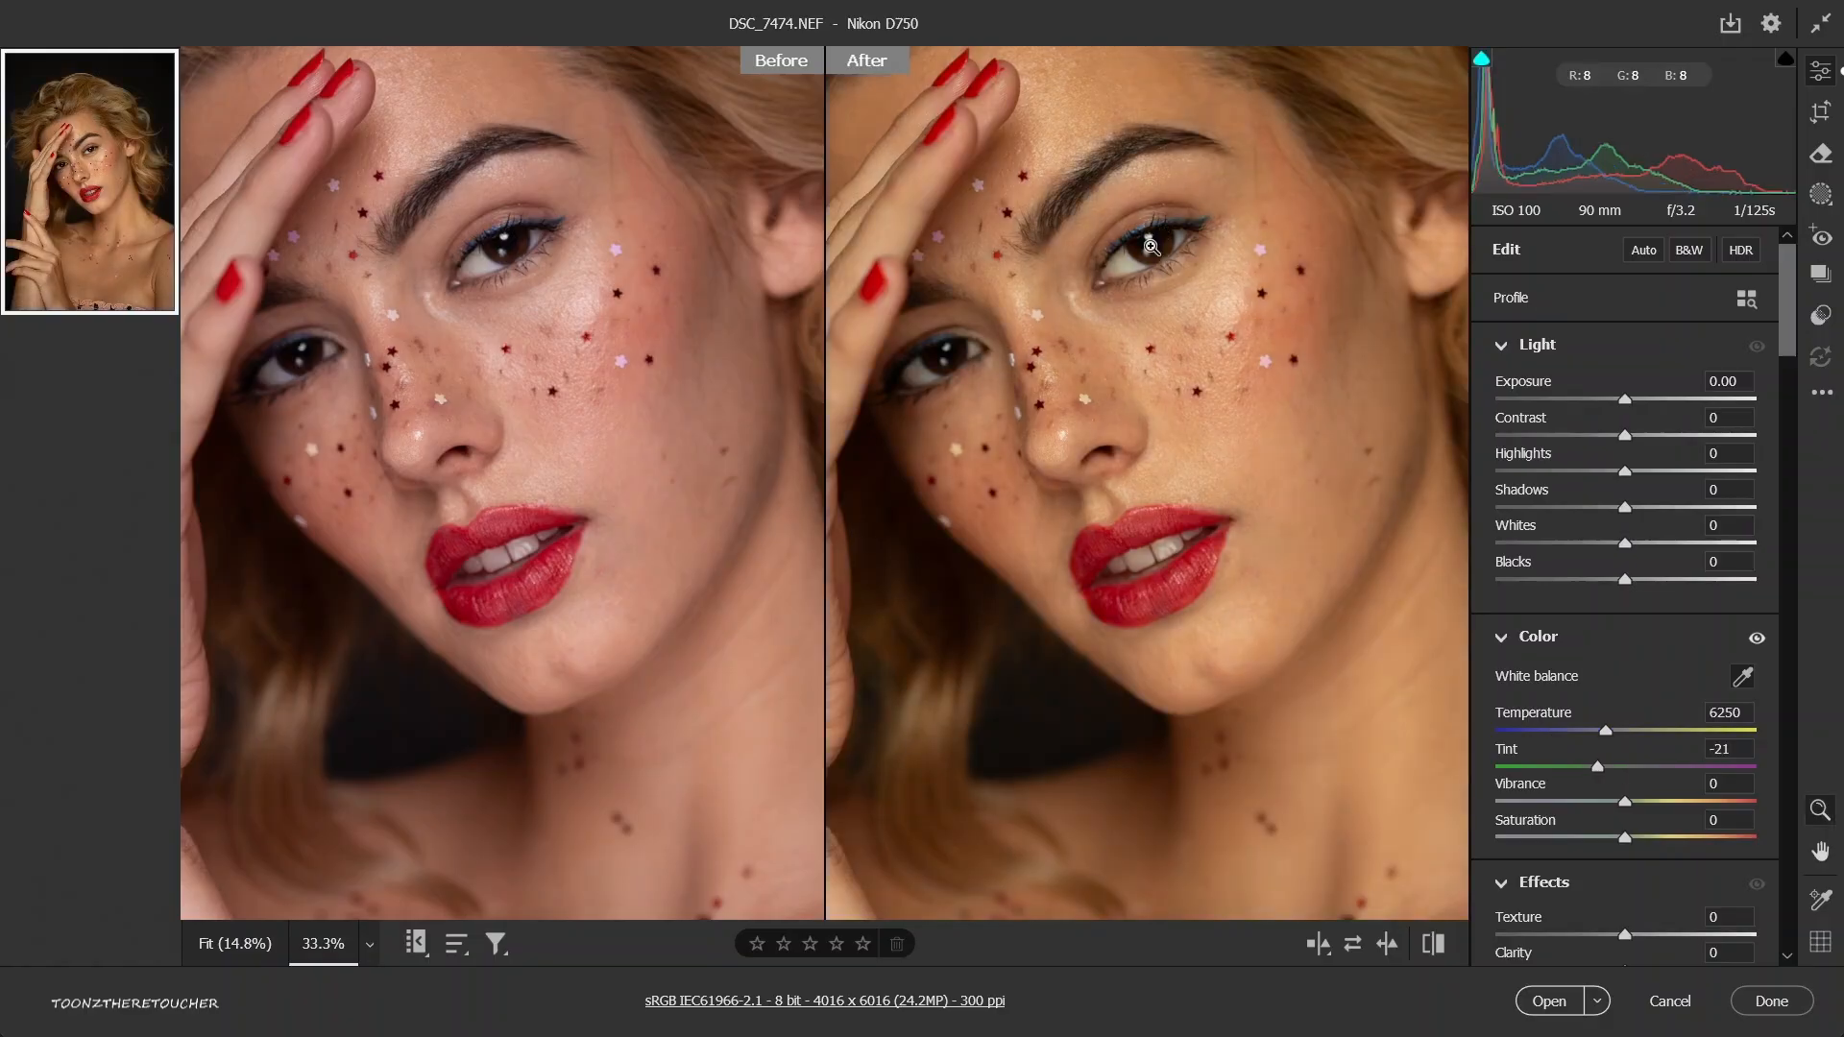
Try a strong green tint of -110 on the whole portrait, and undo it.
key("ctrl+0")
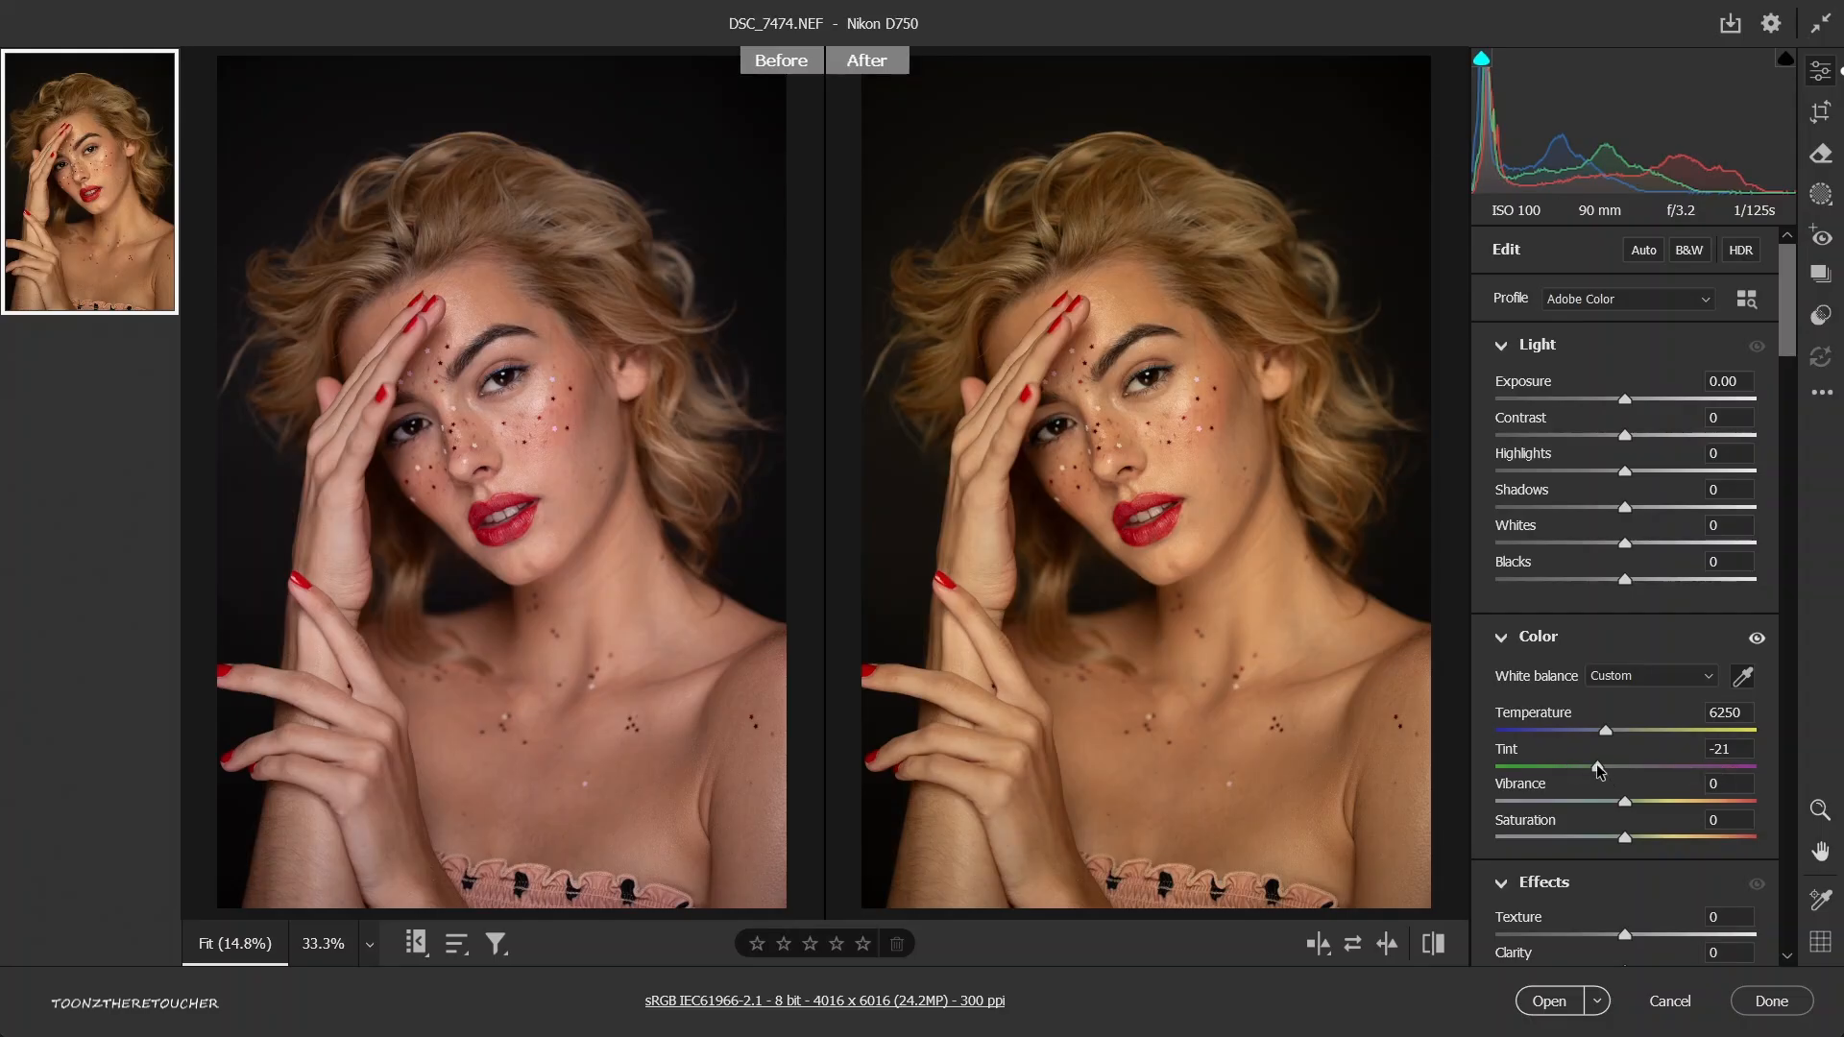
left_click_drag(1598, 767, 1521, 775)
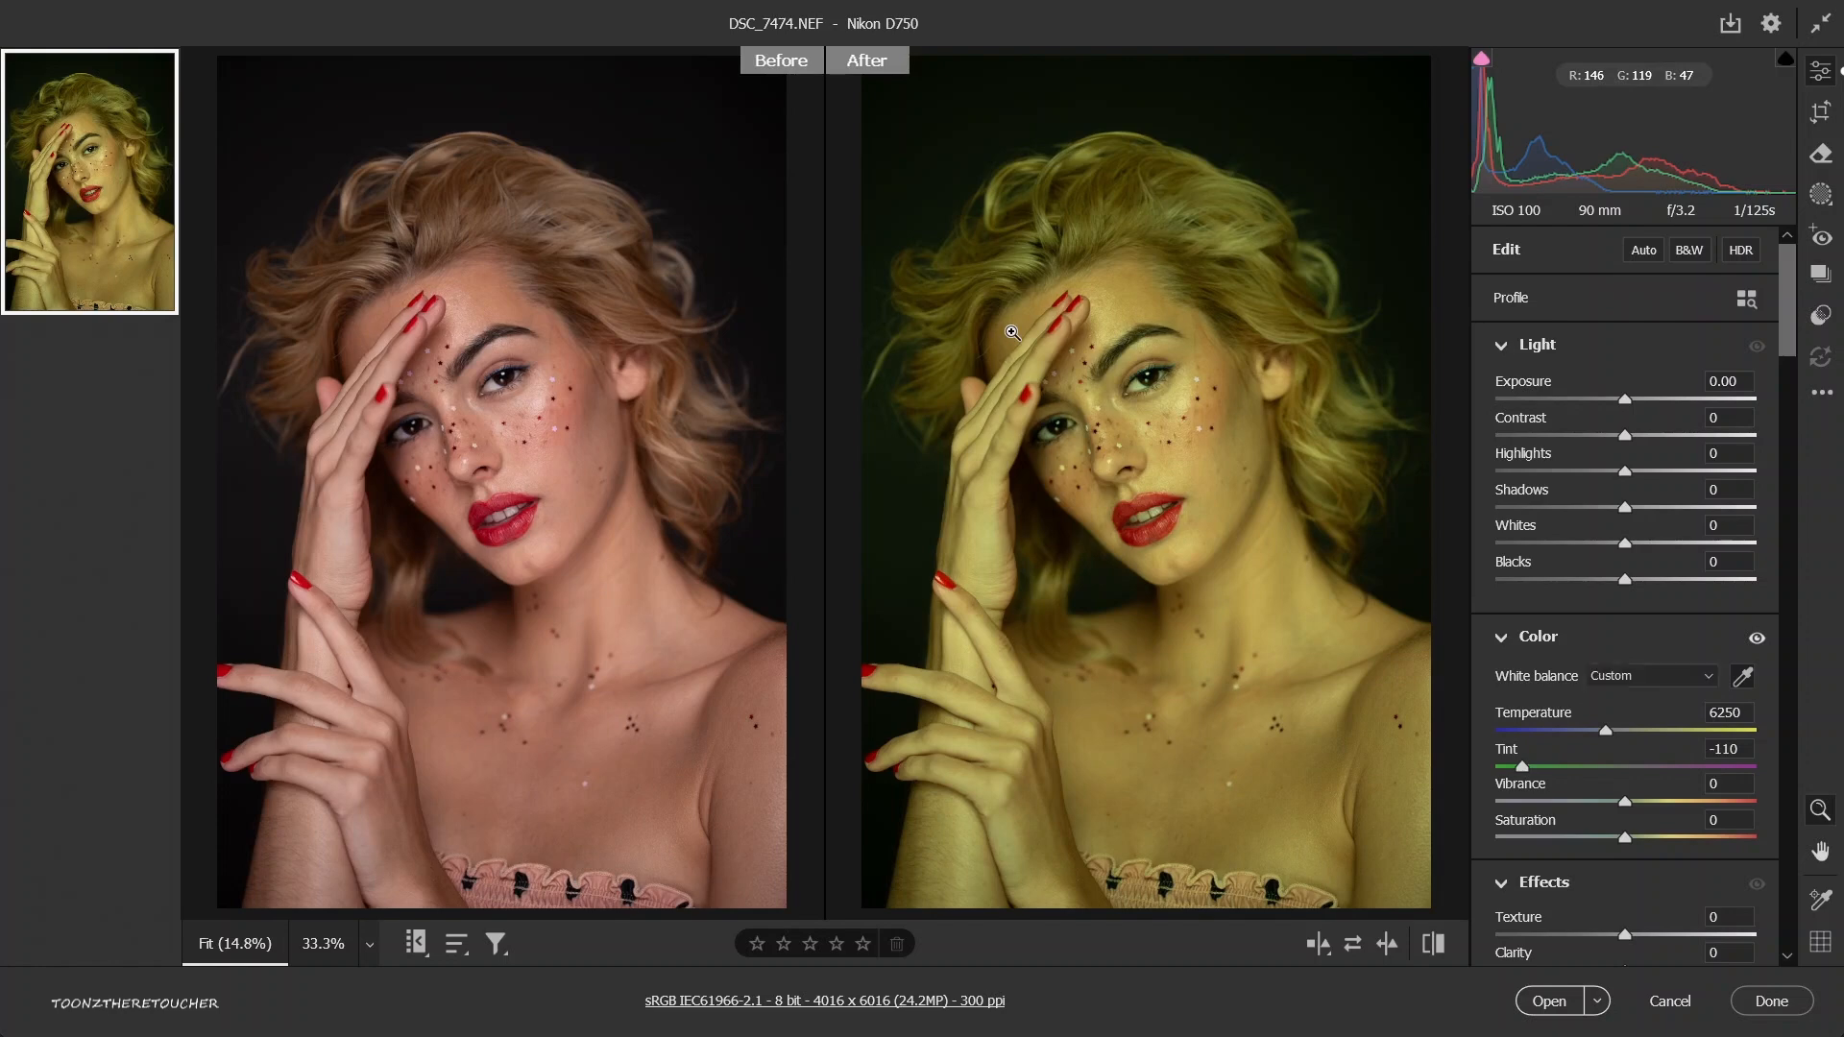
key("ctrl+z")
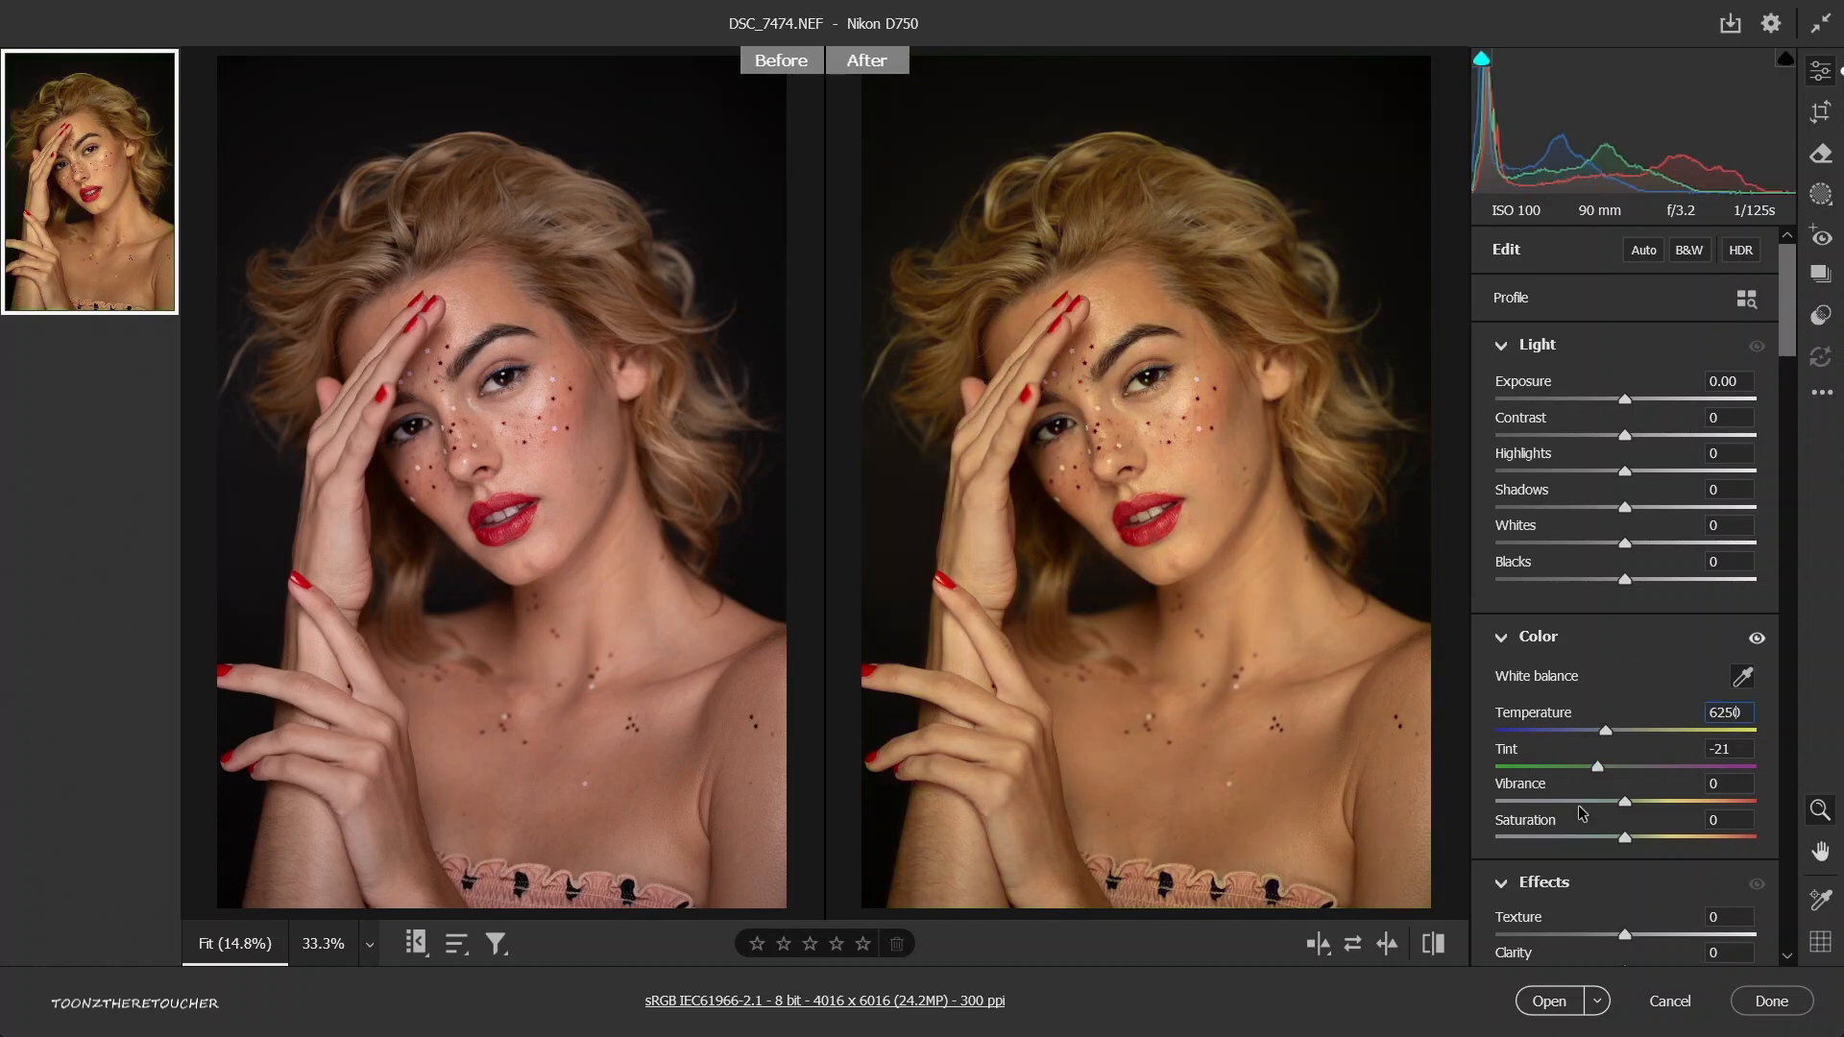
Try raising the texture while viewing the face up close, and return it to 0.
scroll(1582, 813, "down", 3)
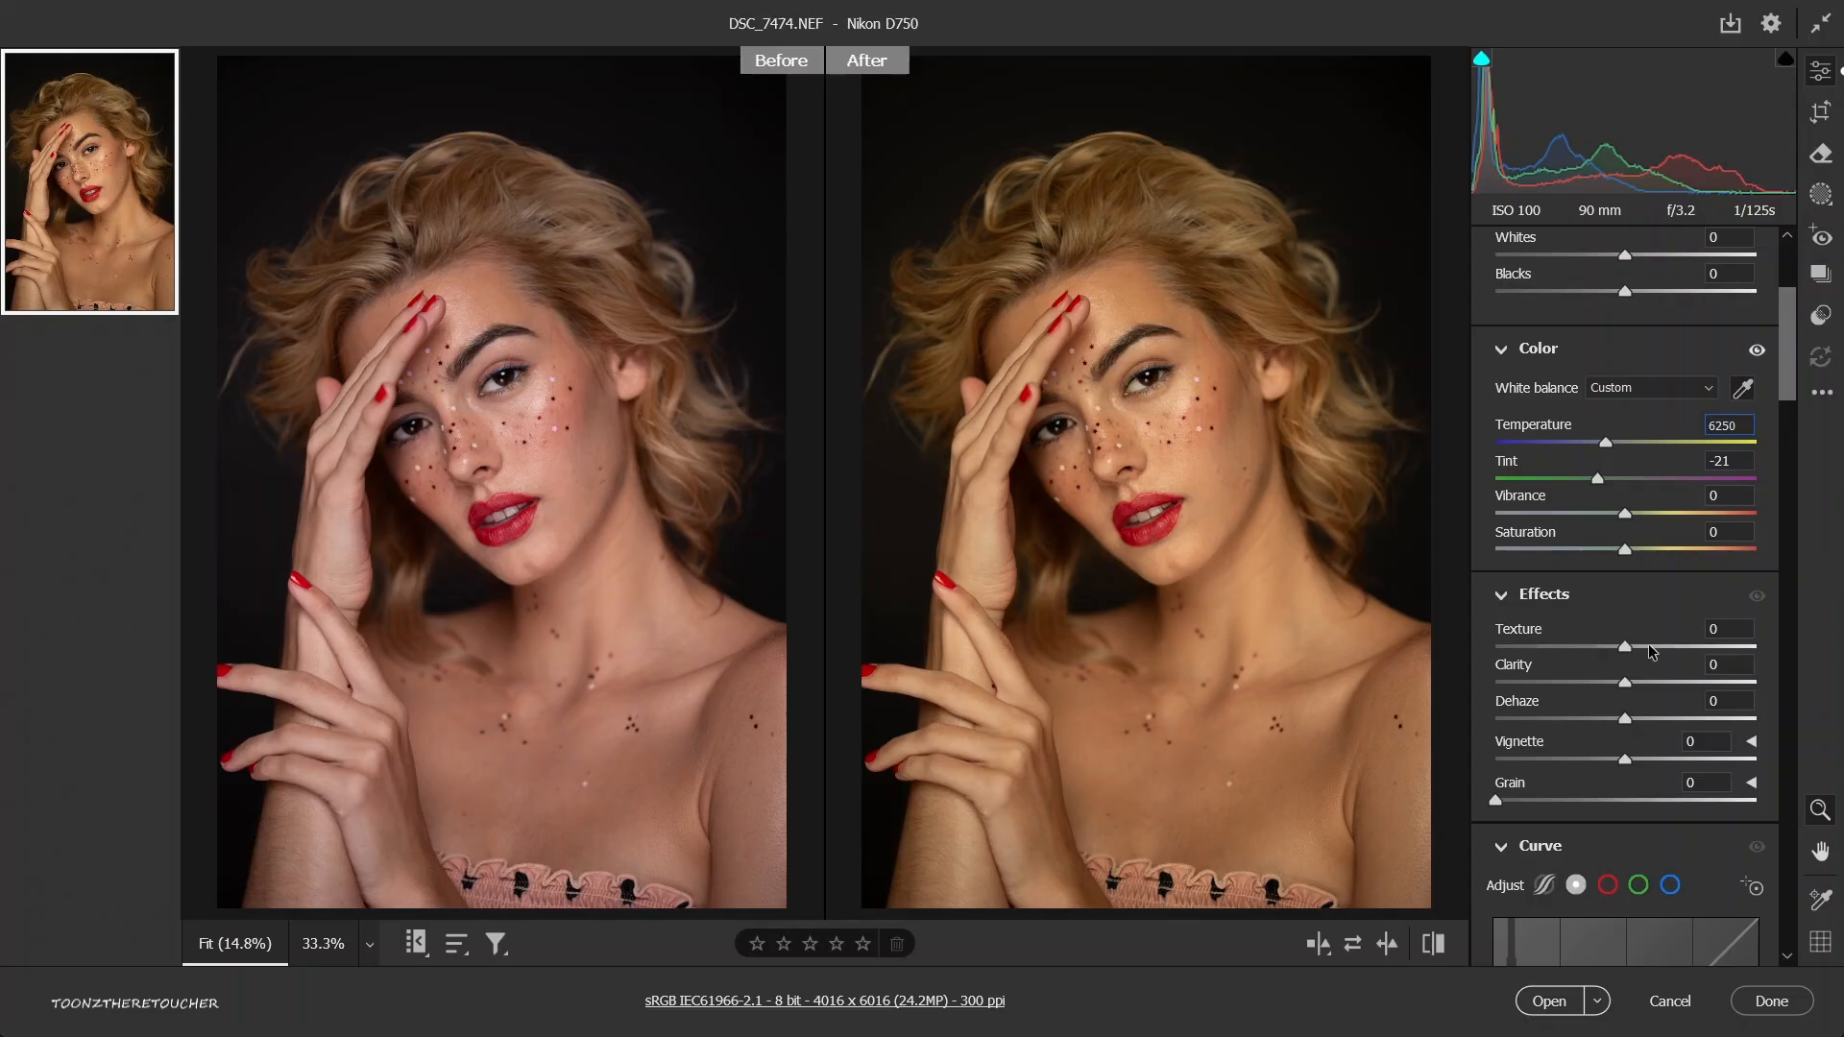
left_click(1741, 389)
left_click_drag(1002, 288, 1251, 523)
key("space")
left_click_drag(1282, 587, 1077, 409)
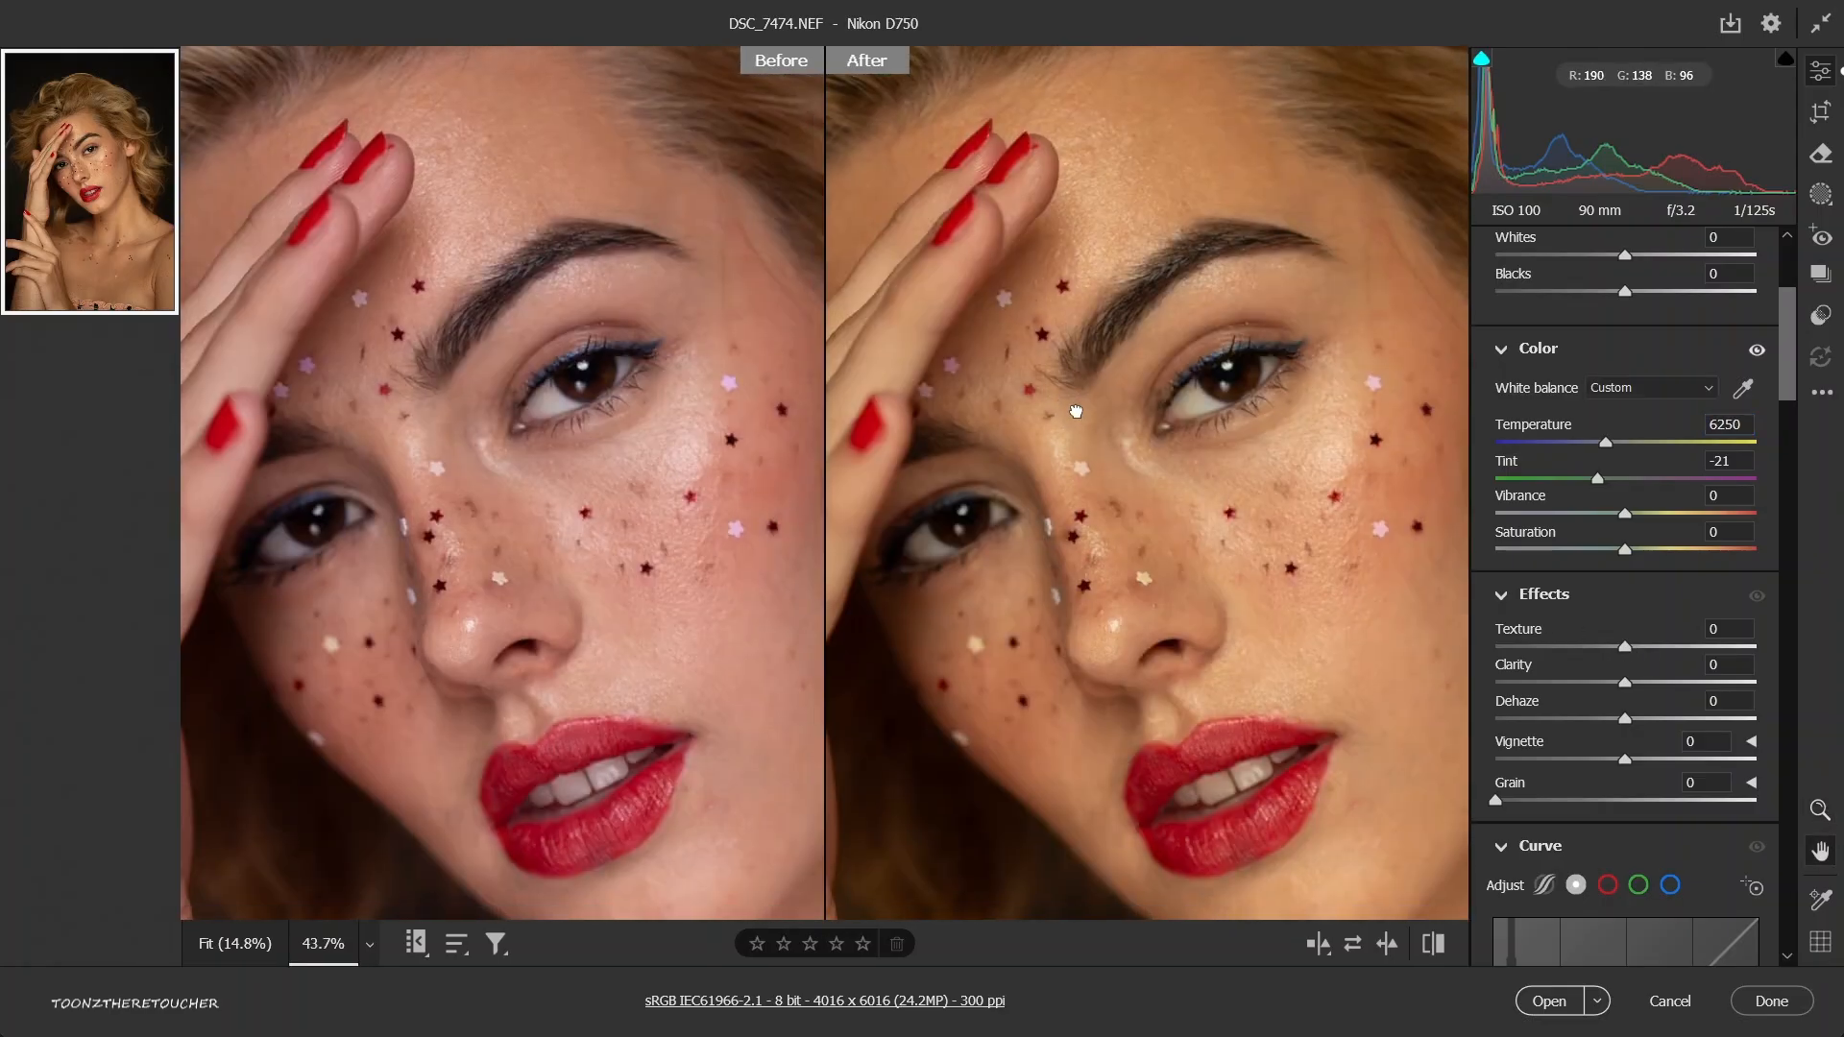
left_click(1645, 646)
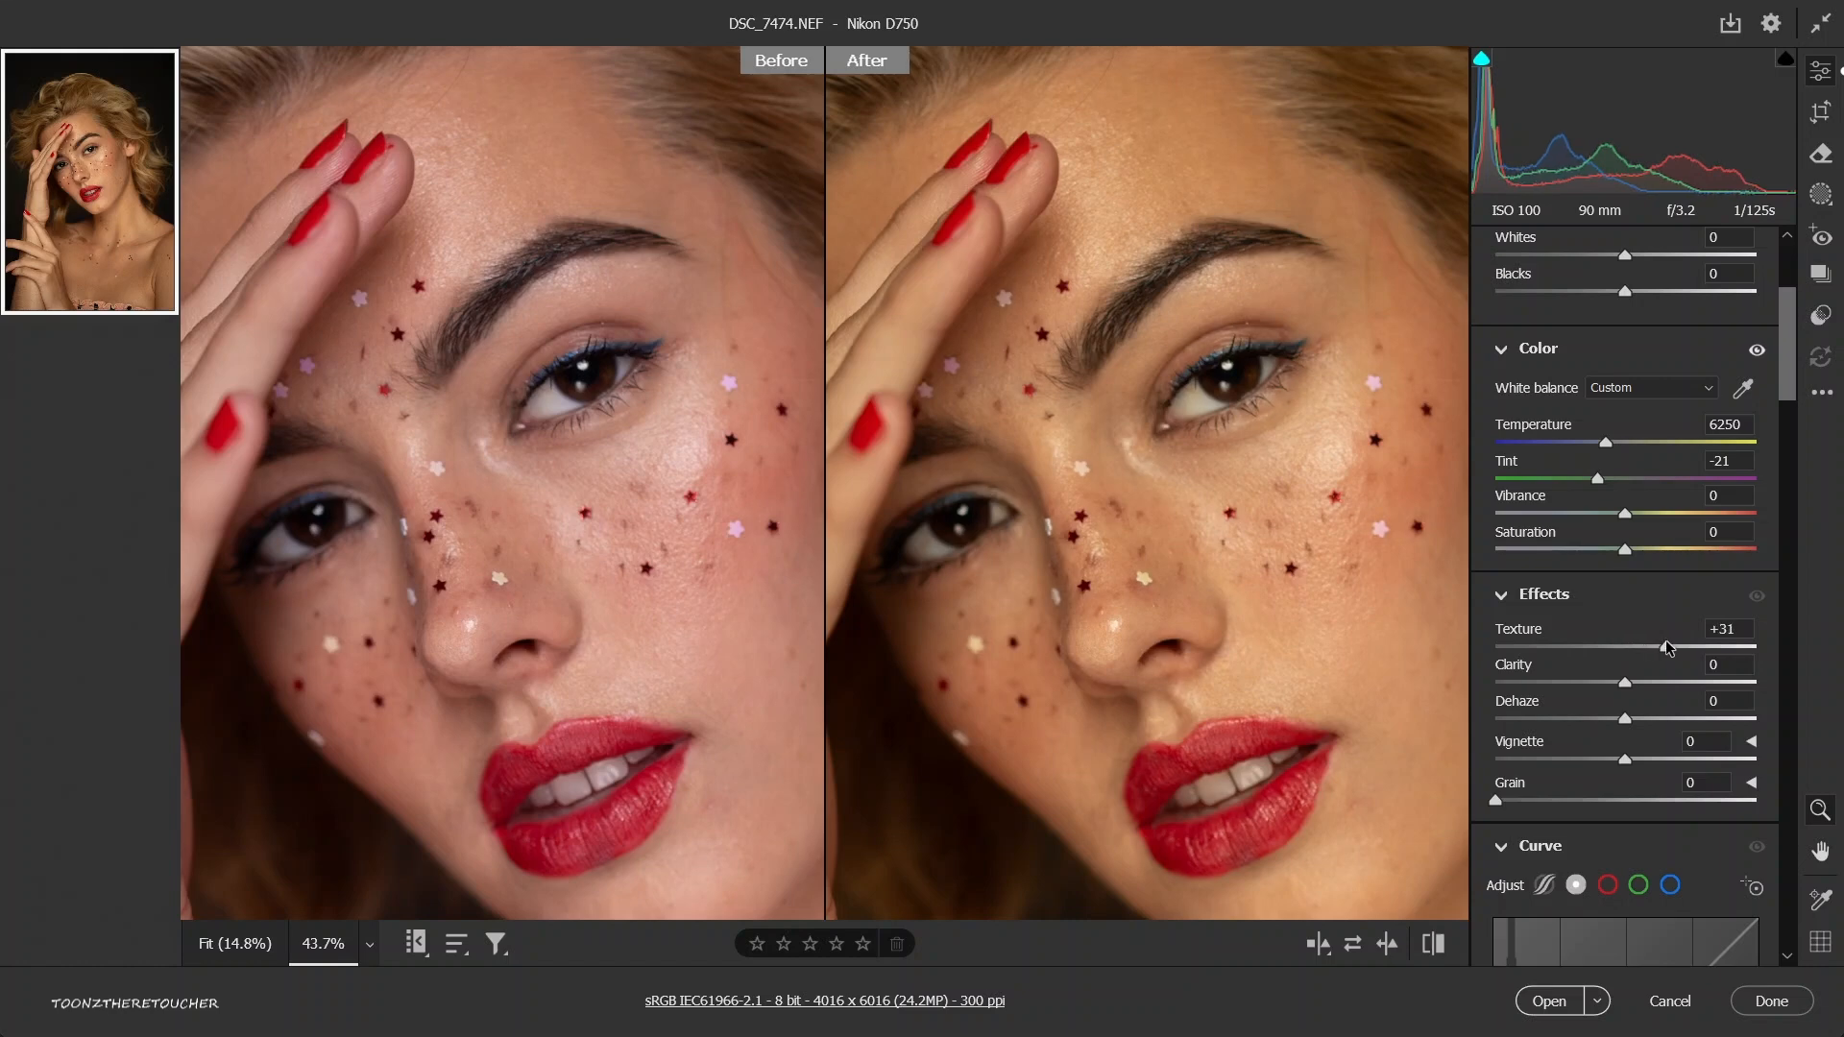
left_click_drag(1665, 640, 1688, 641)
key("ctrl+z")
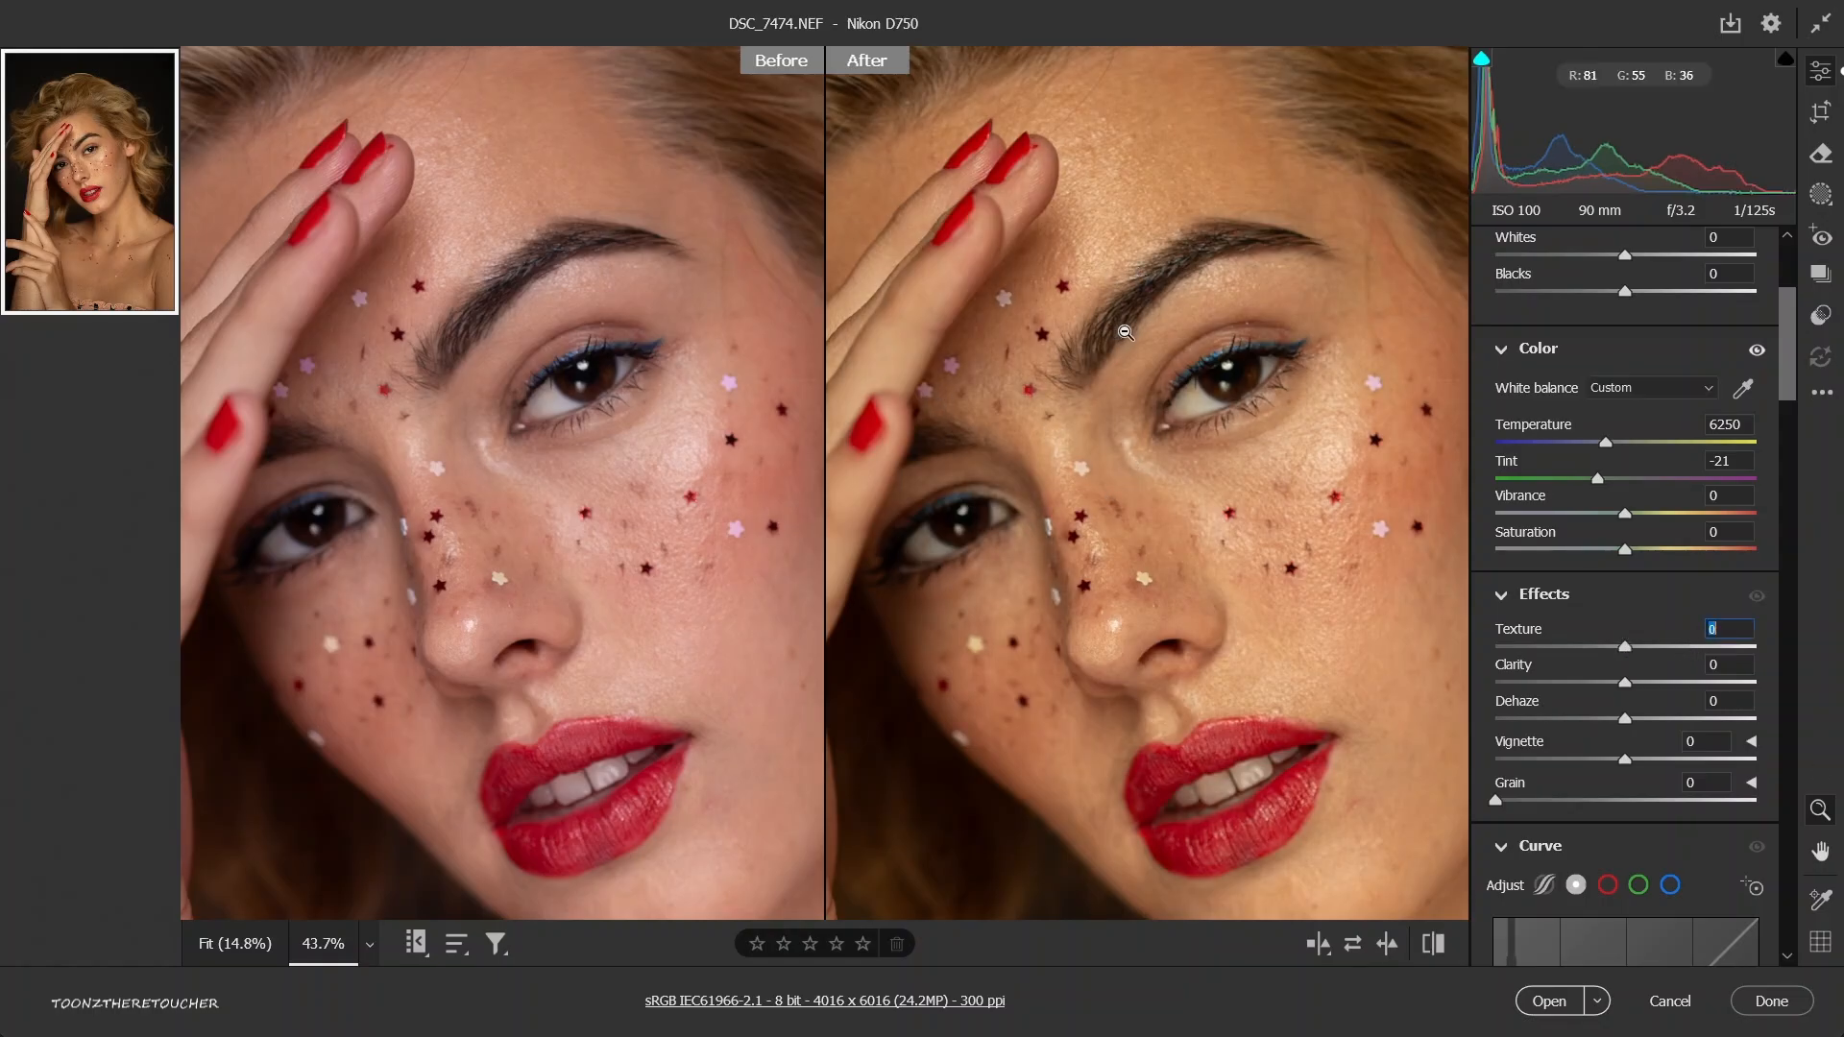
Set the clarity to +6 and the vignette to +51 after trying a dark vignette of -52.
left_click(1340, 557, "alt")
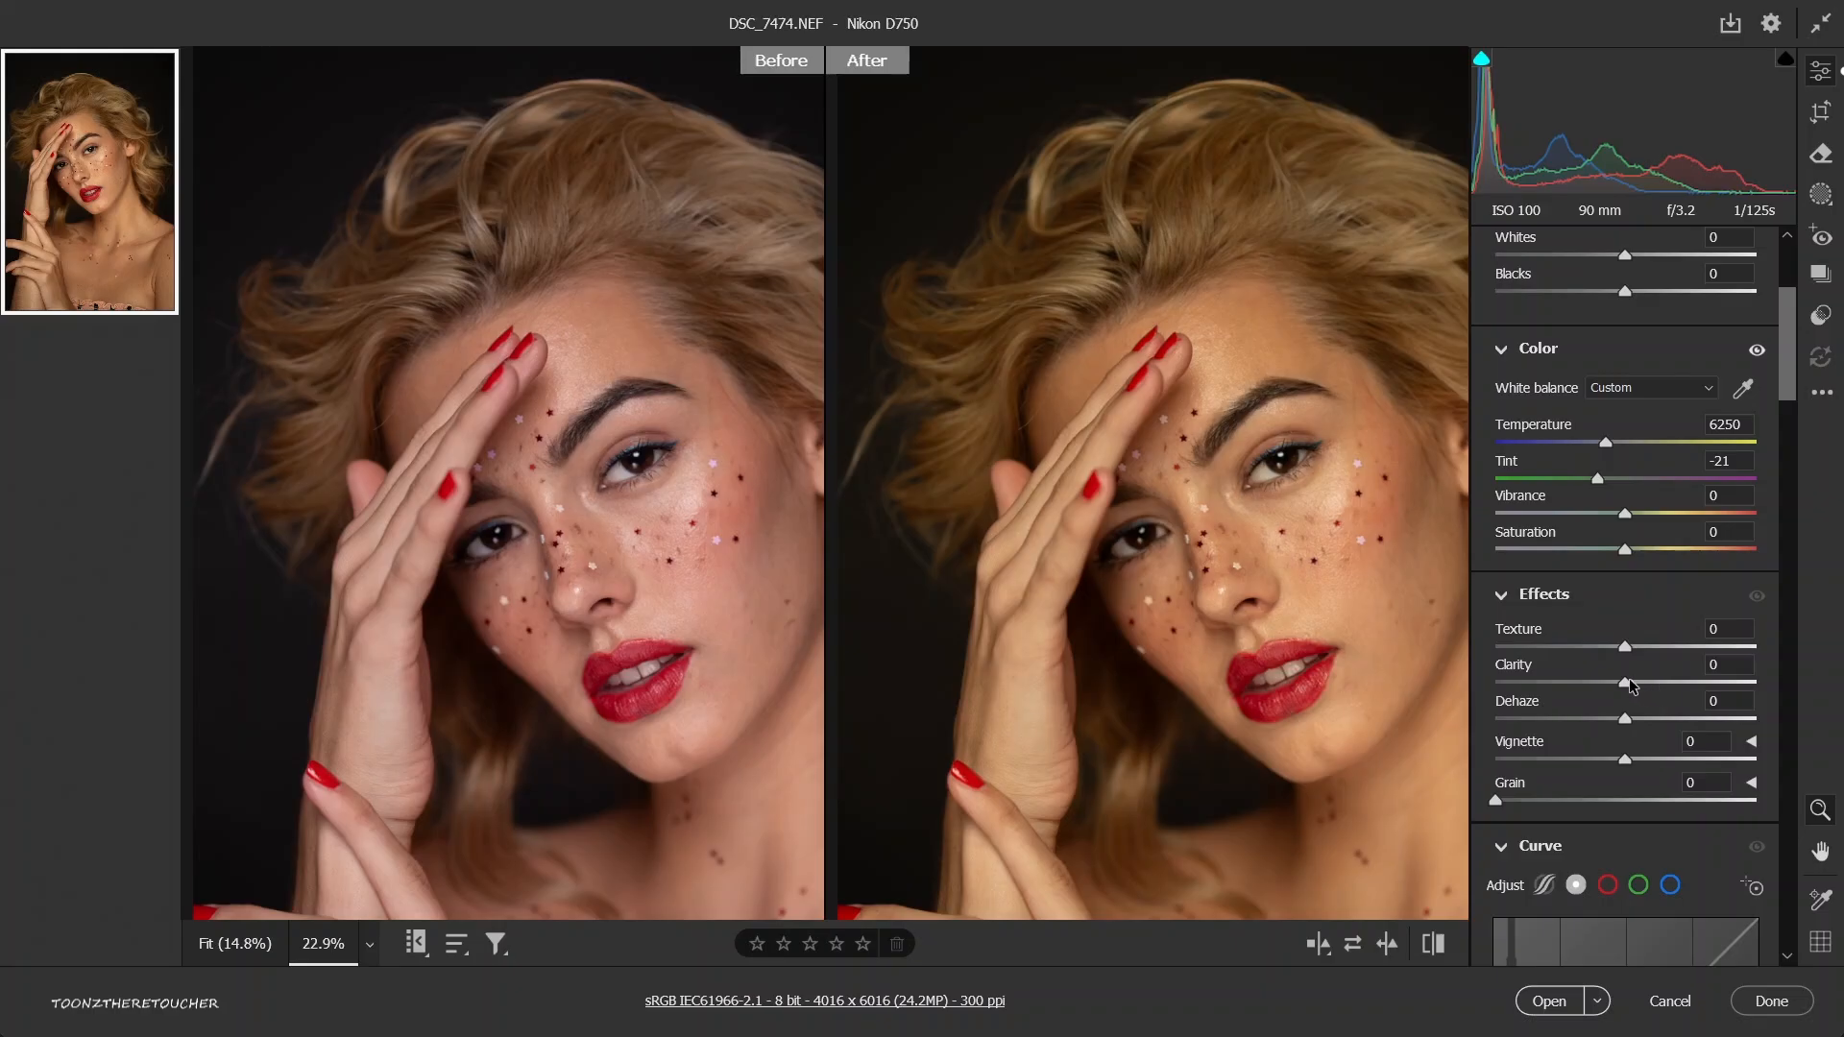
left_click_drag(1629, 682, 1633, 683)
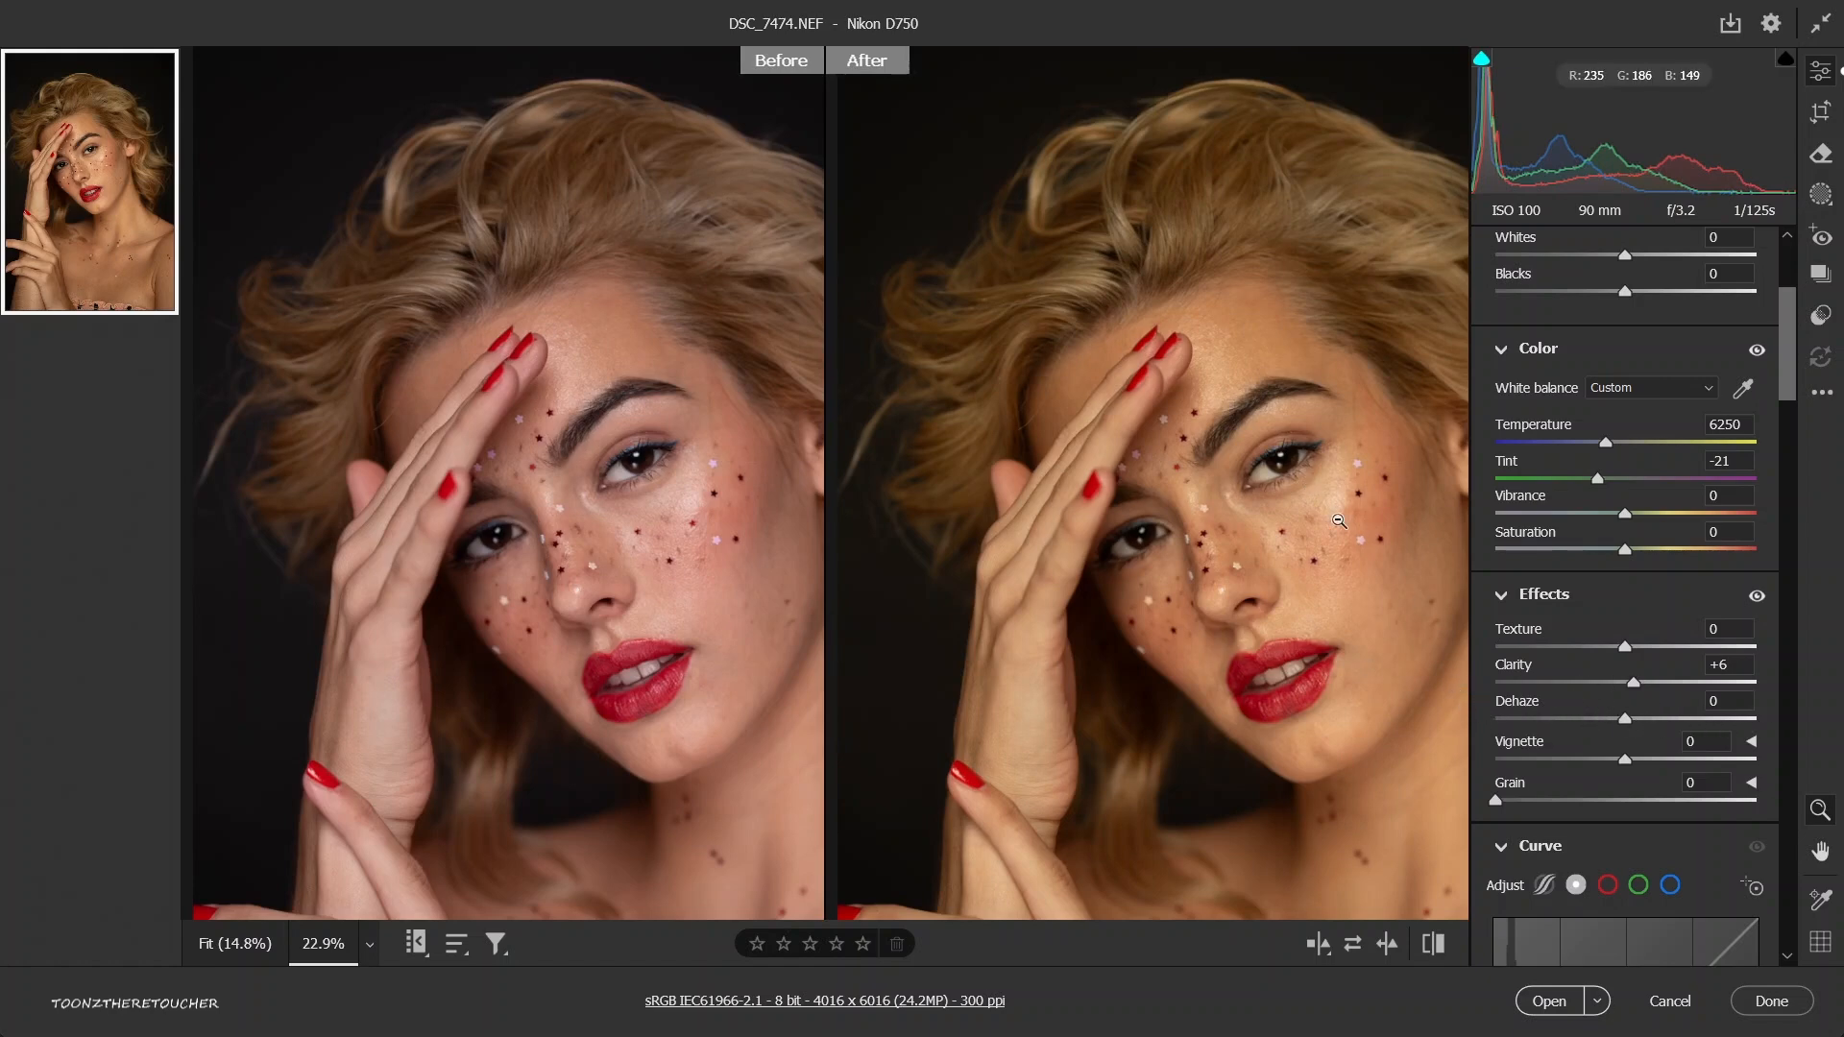
left_click(1369, 537)
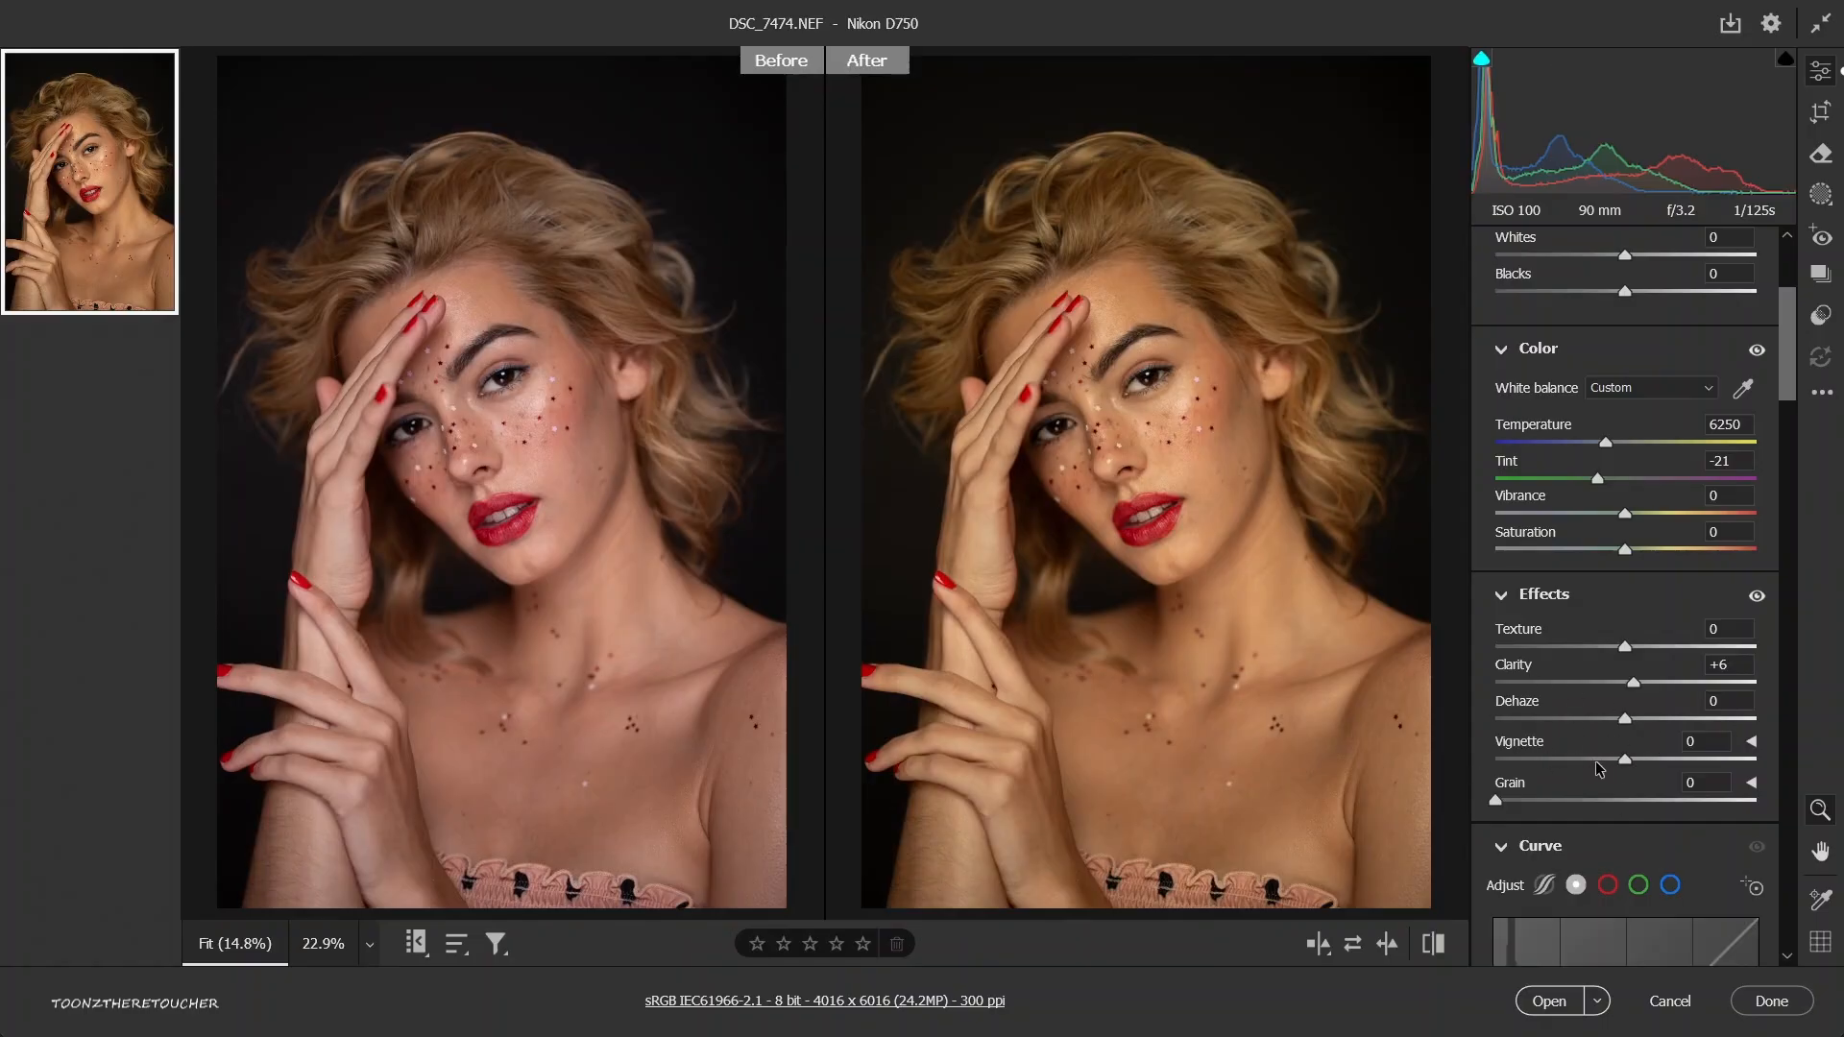
left_click_drag(1623, 761, 1558, 768)
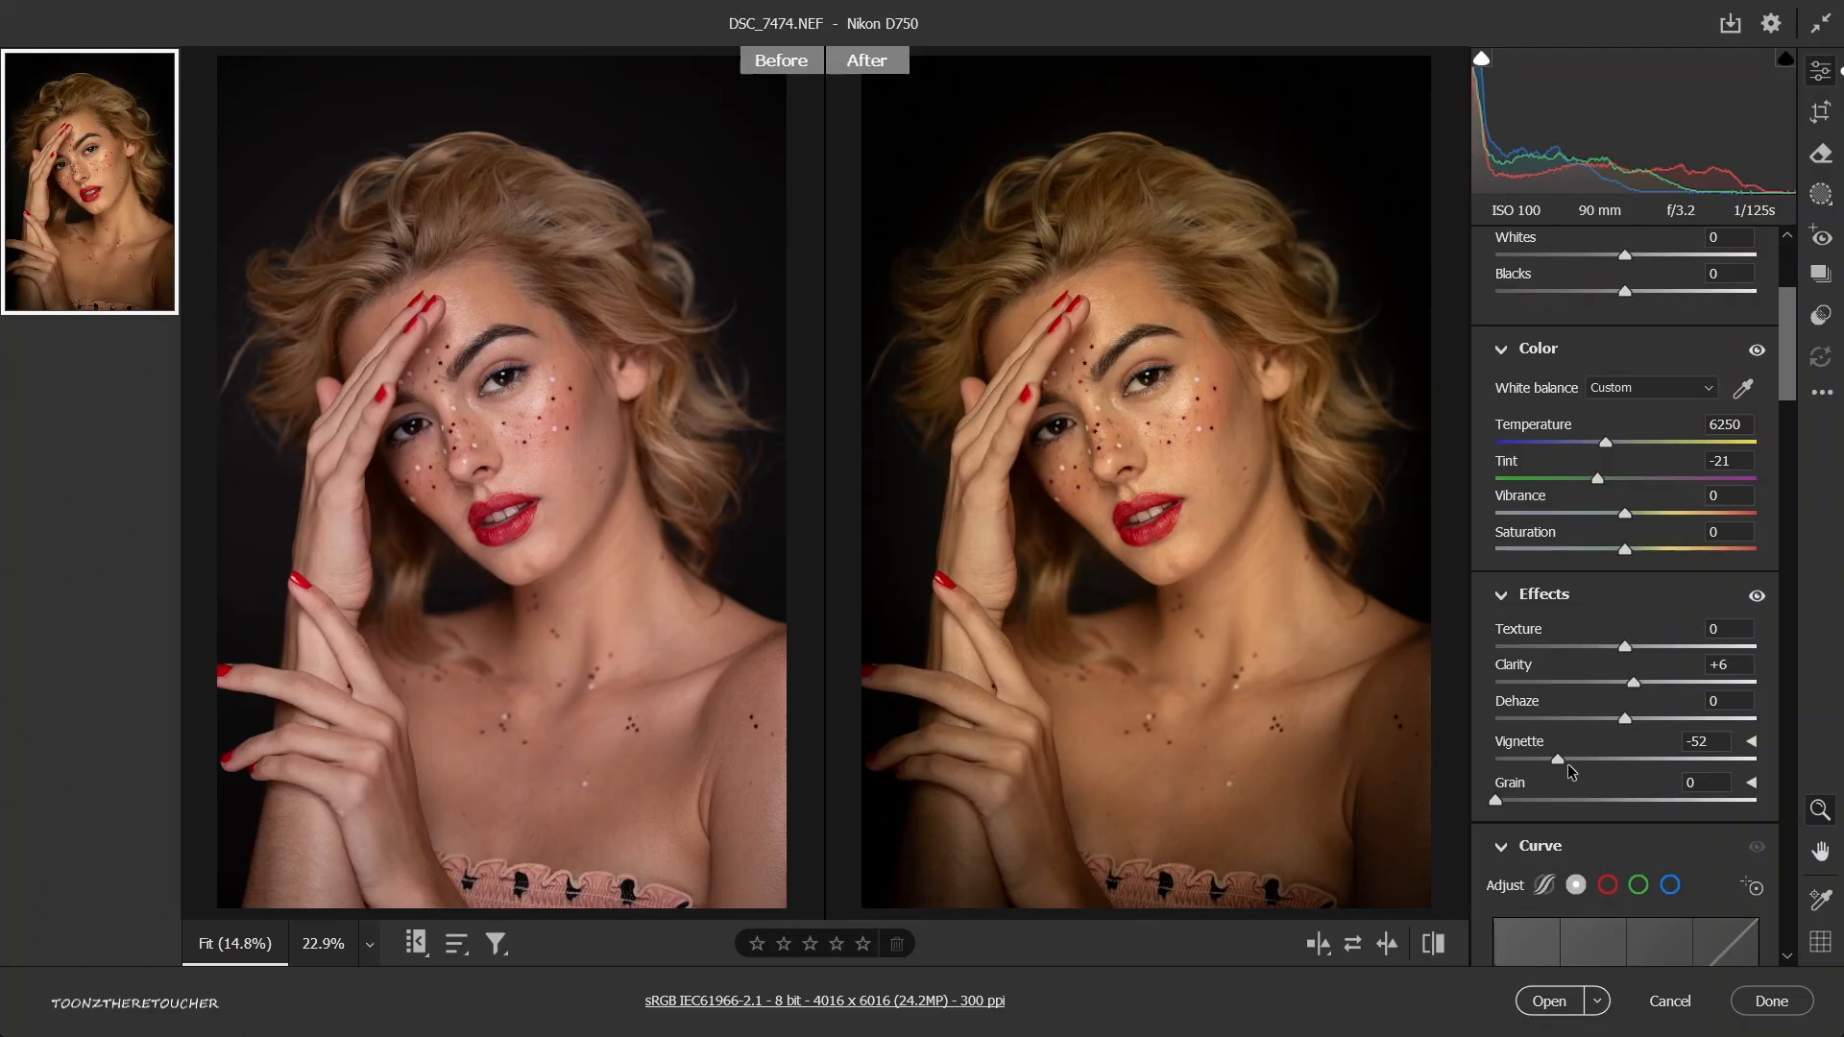
left_click_drag(1571, 771, 1691, 760)
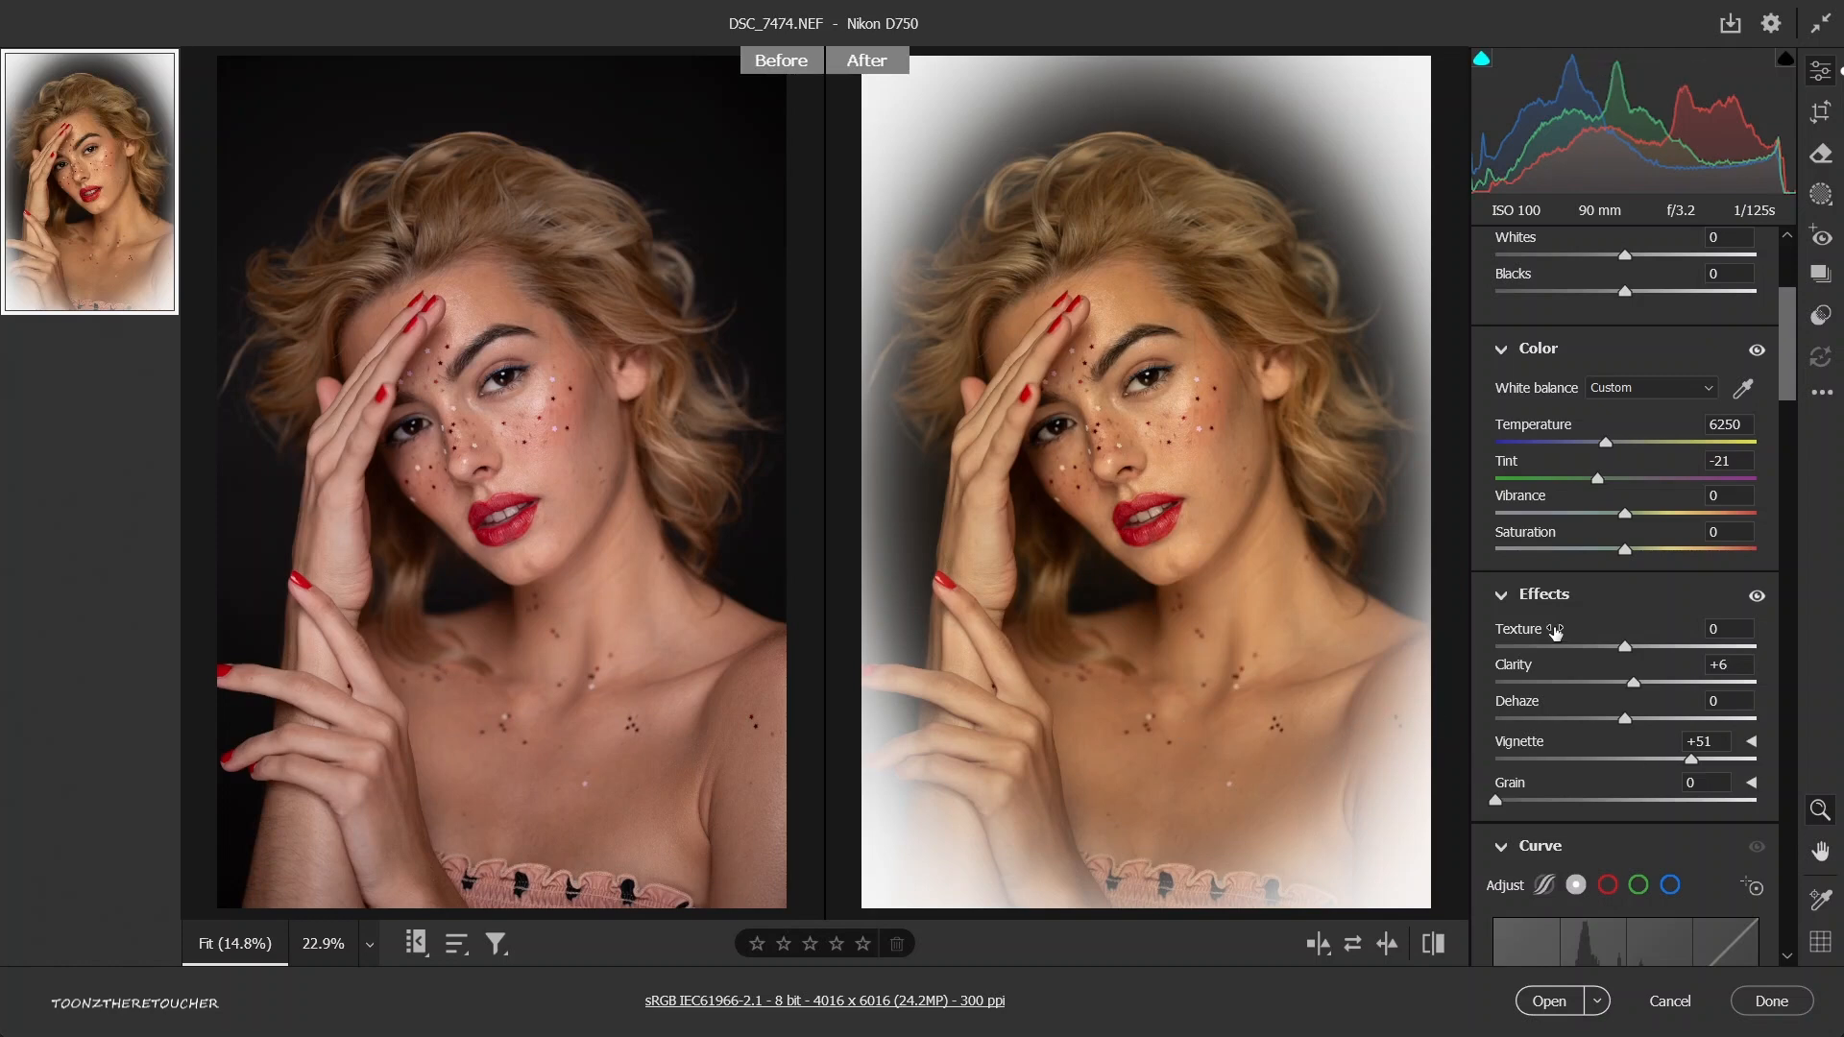
Set the grain to 62 and inspect it up close around the eye.
mouse_move(1555, 631)
left_click(1611, 801)
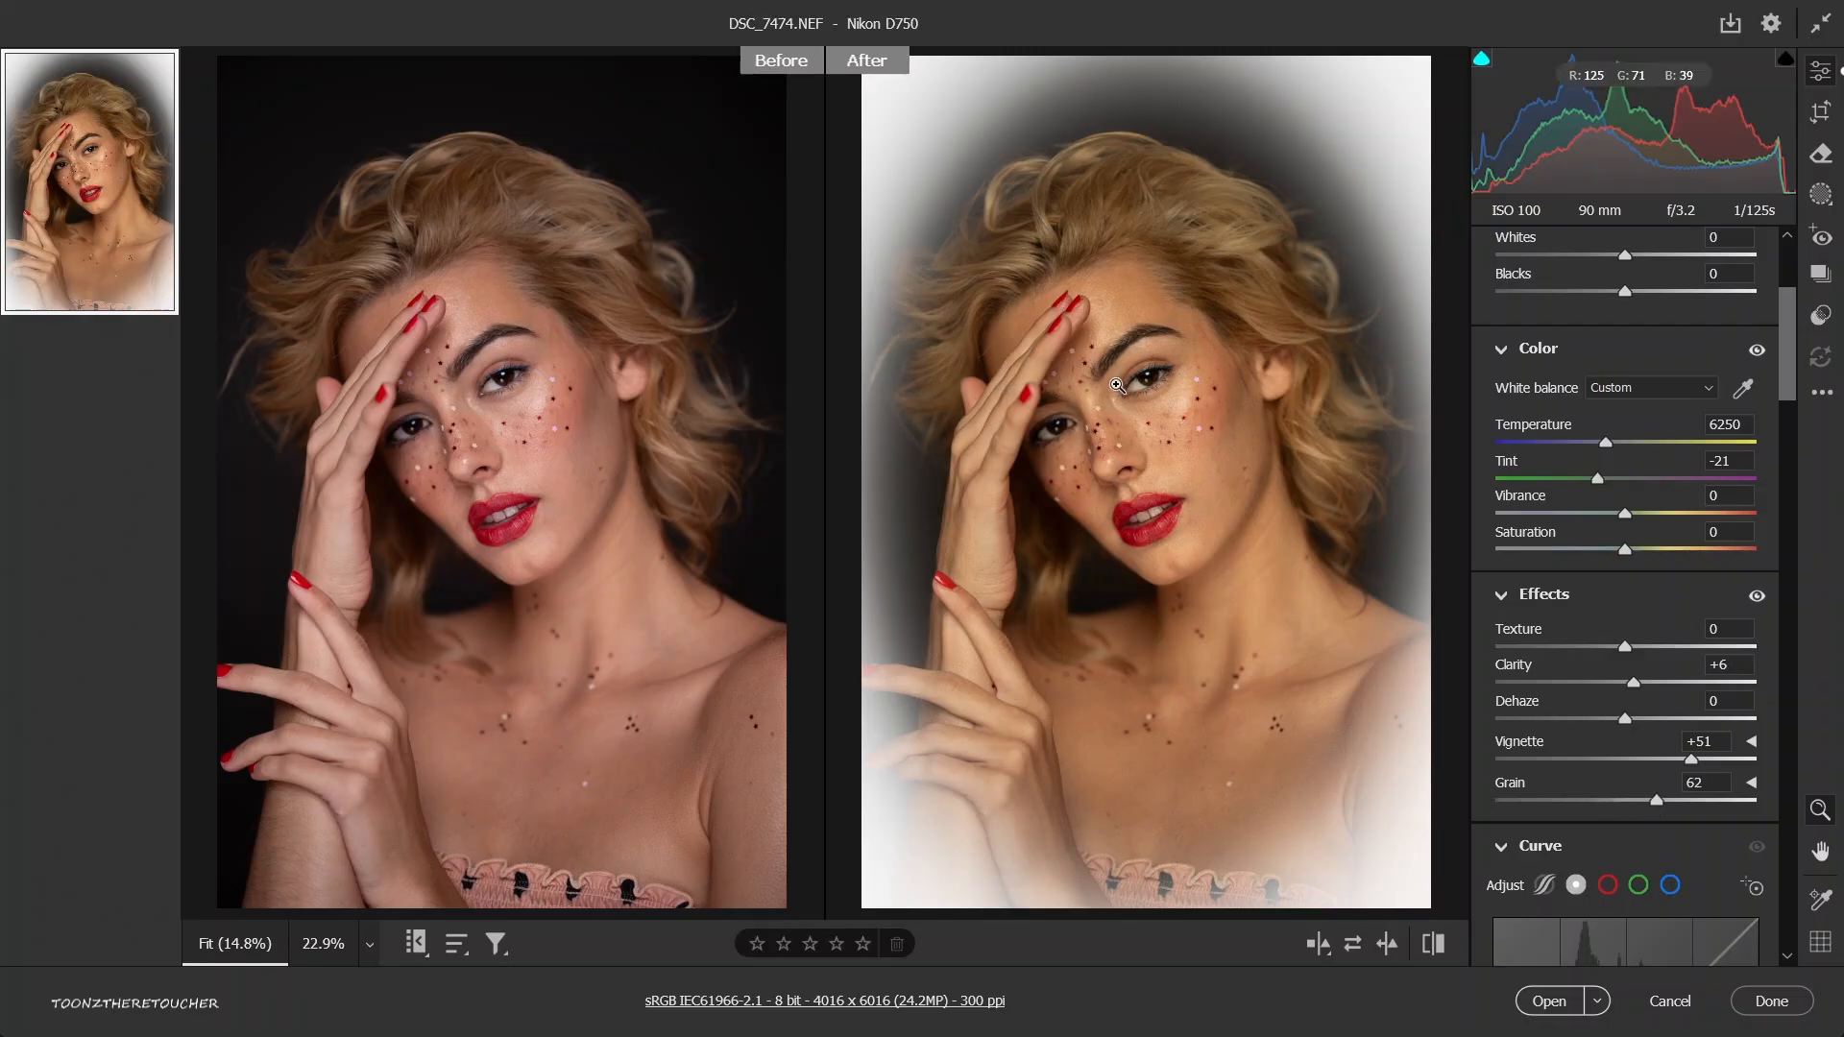
left_click_drag(1118, 388, 1306, 567)
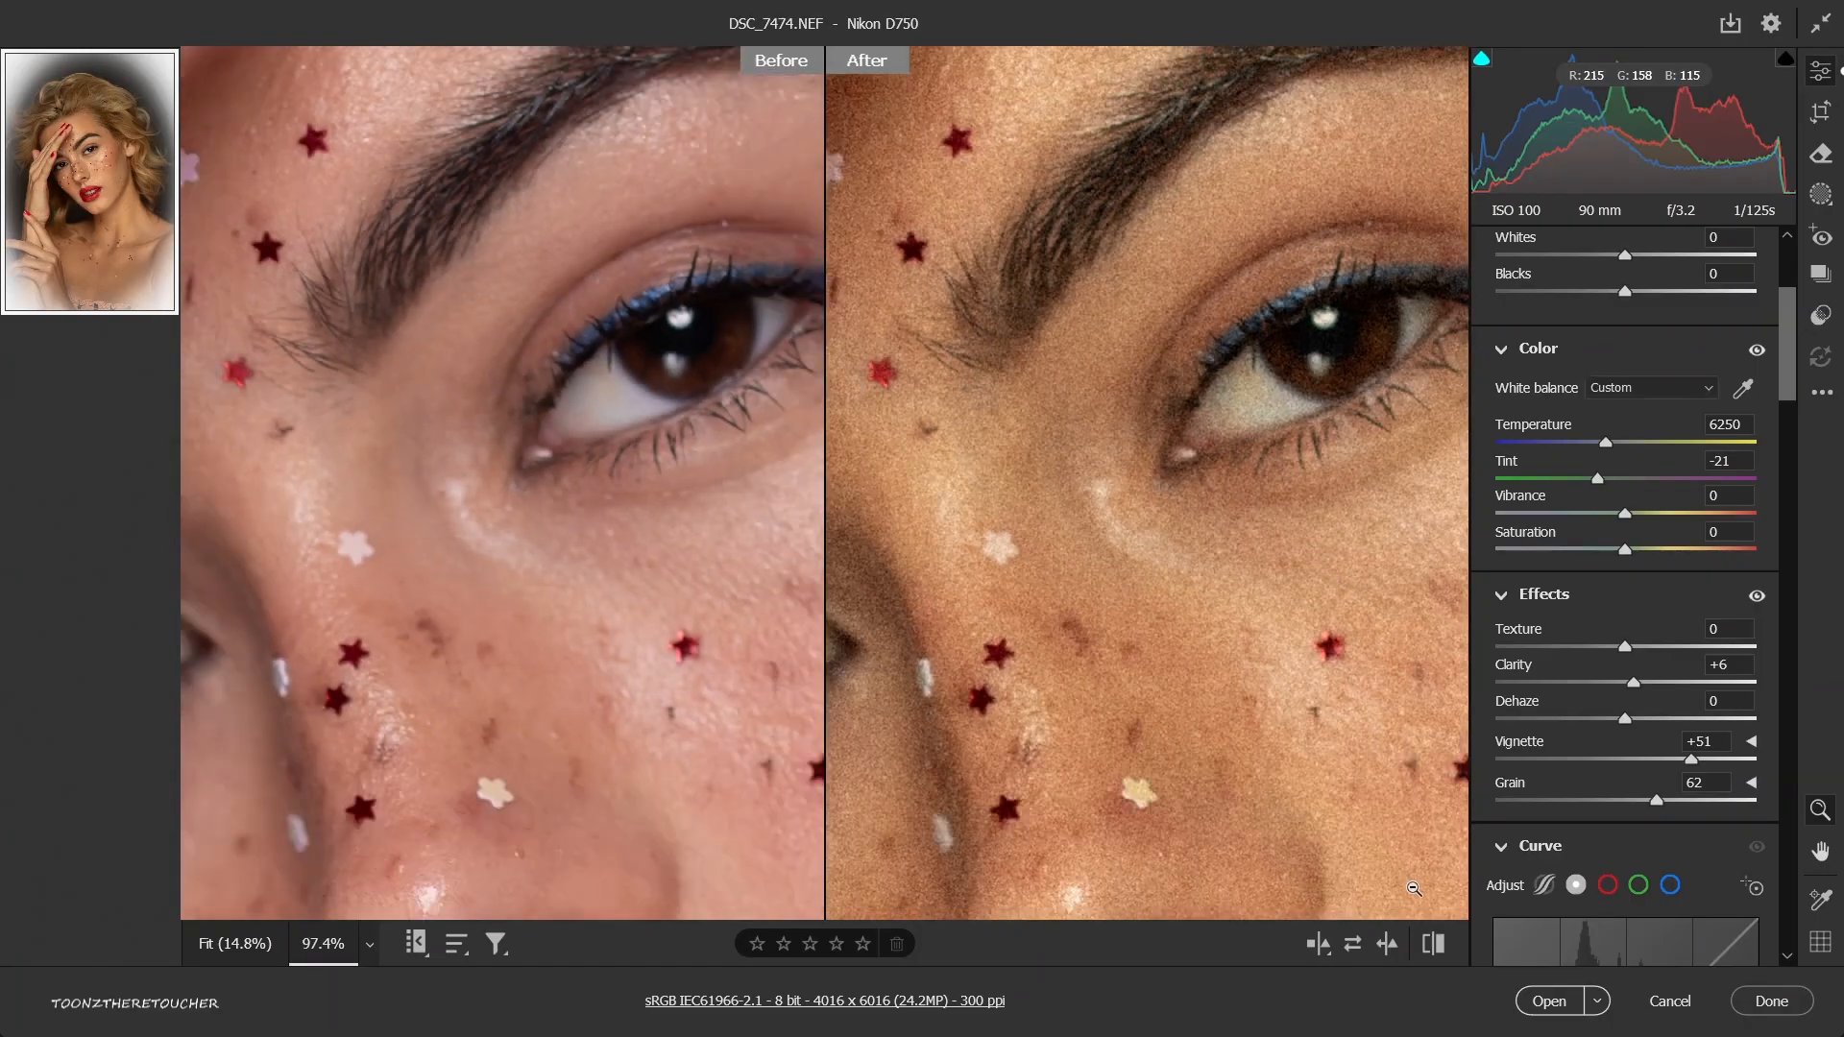
Toggle the edits off and on to compare the eye close-up, and reset the portrait to its default settings.
left_click(1432, 944)
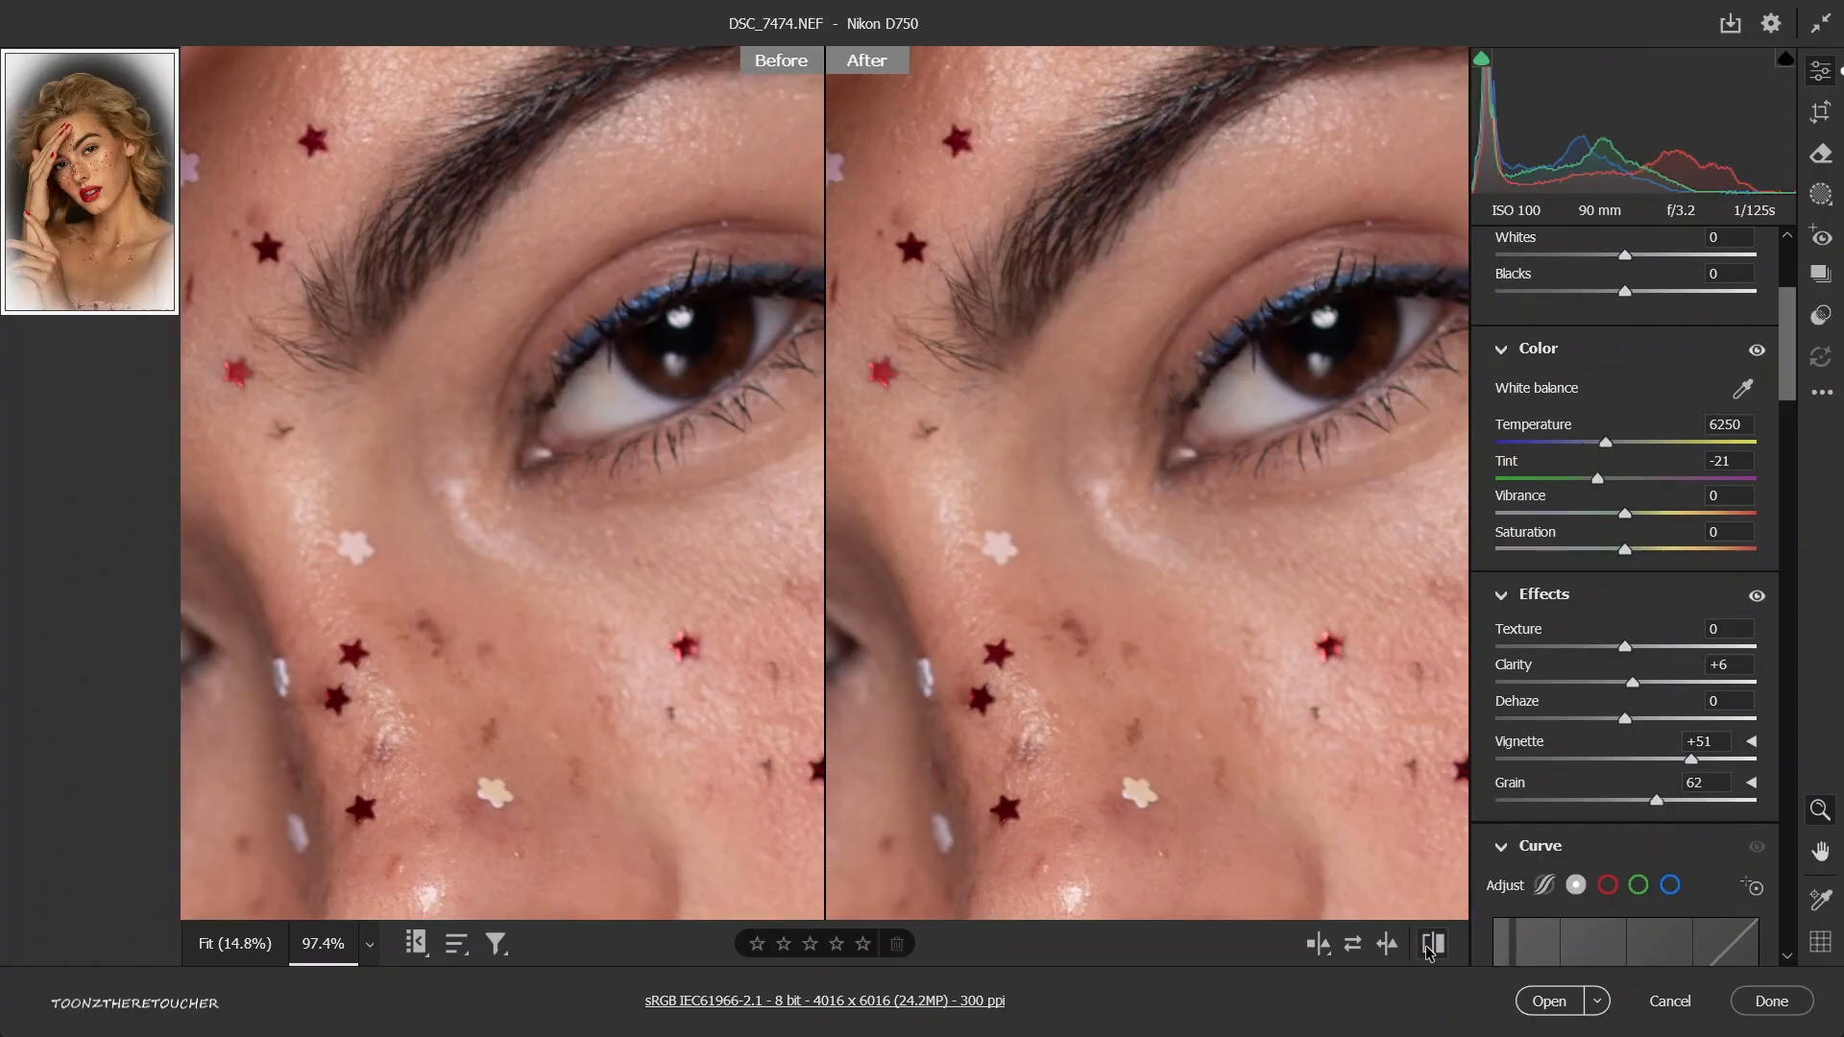
left_click(1430, 946)
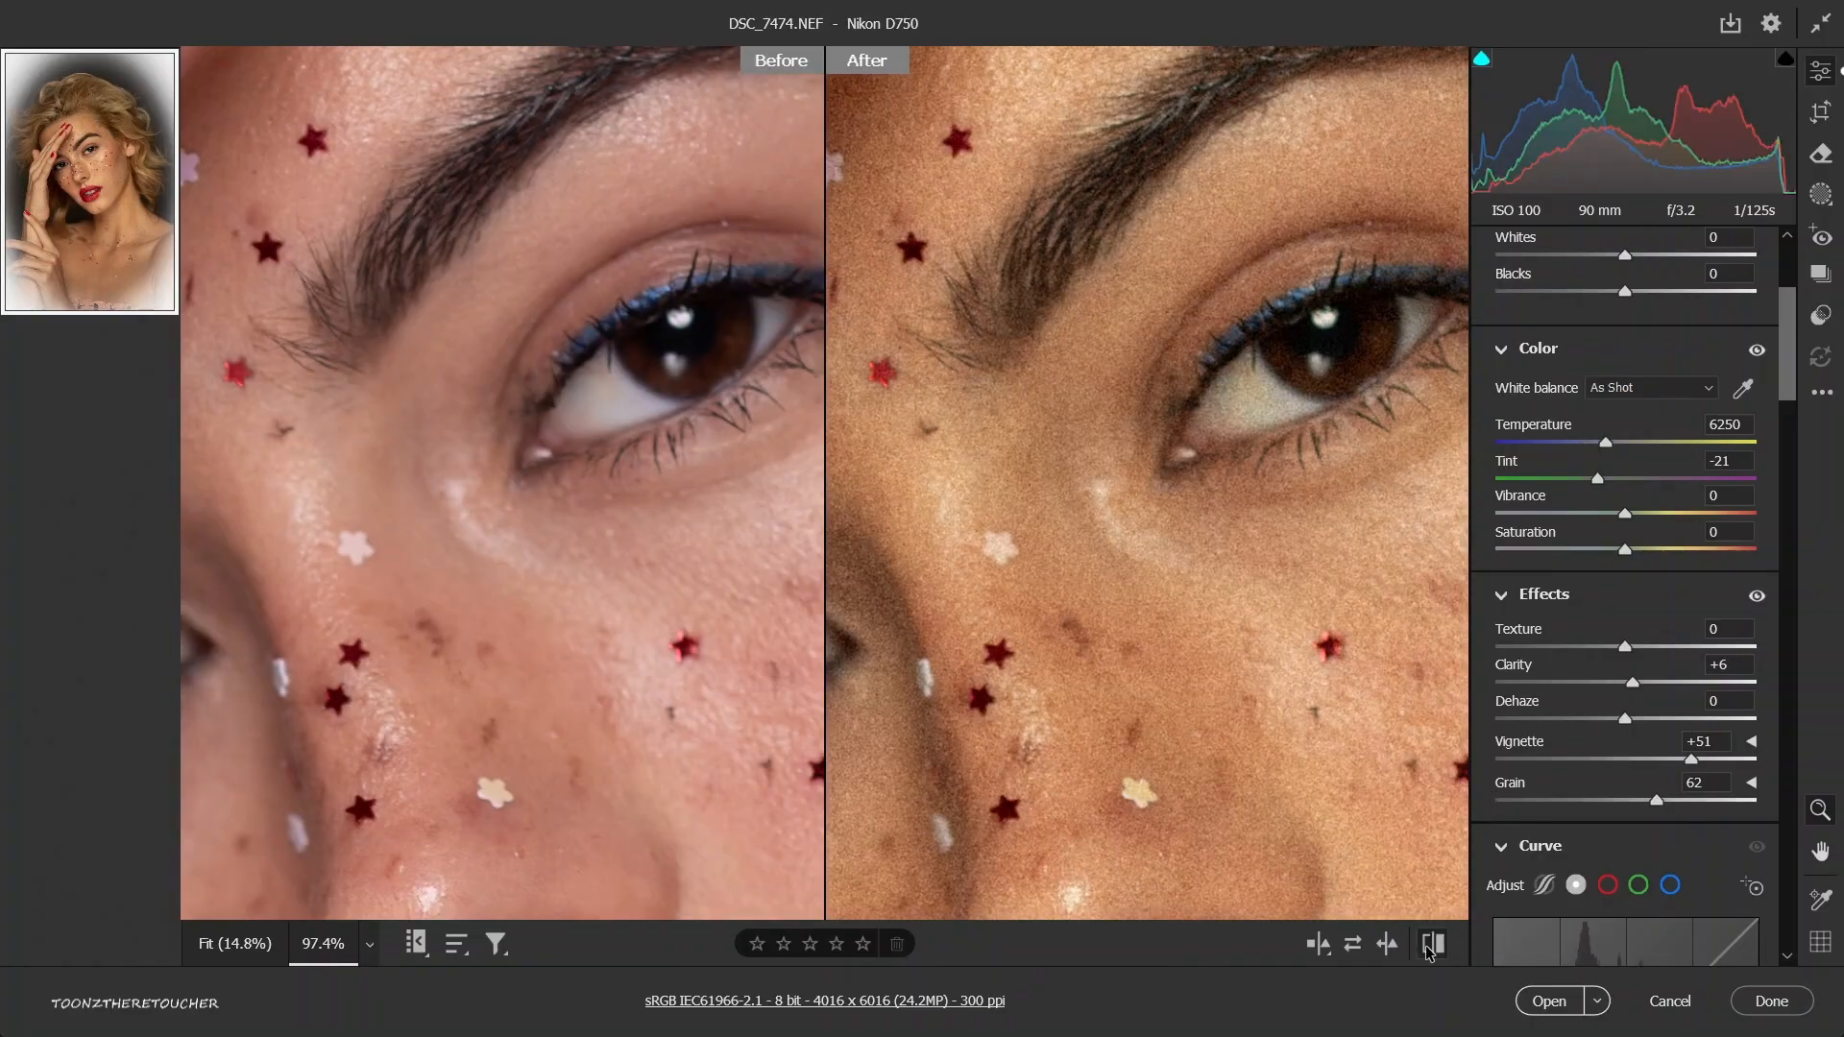
left_click(1430, 949)
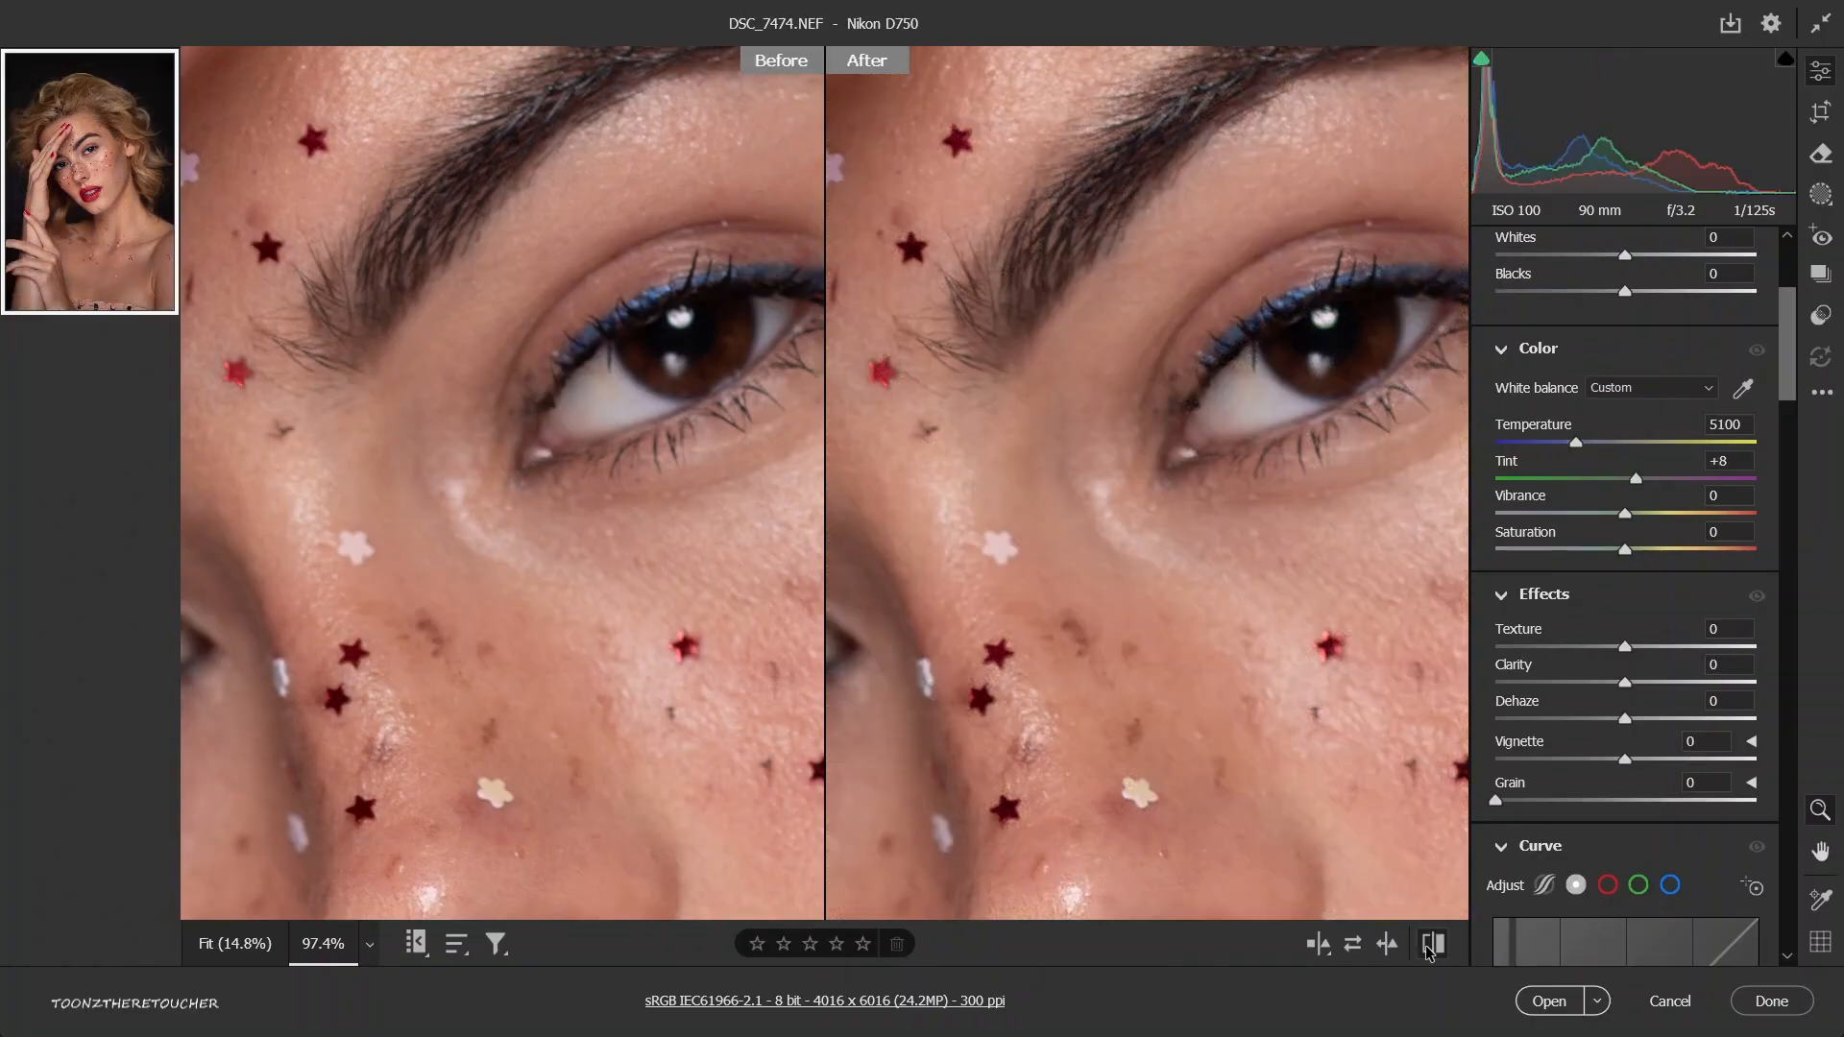
left_click(1187, 615, "alt")
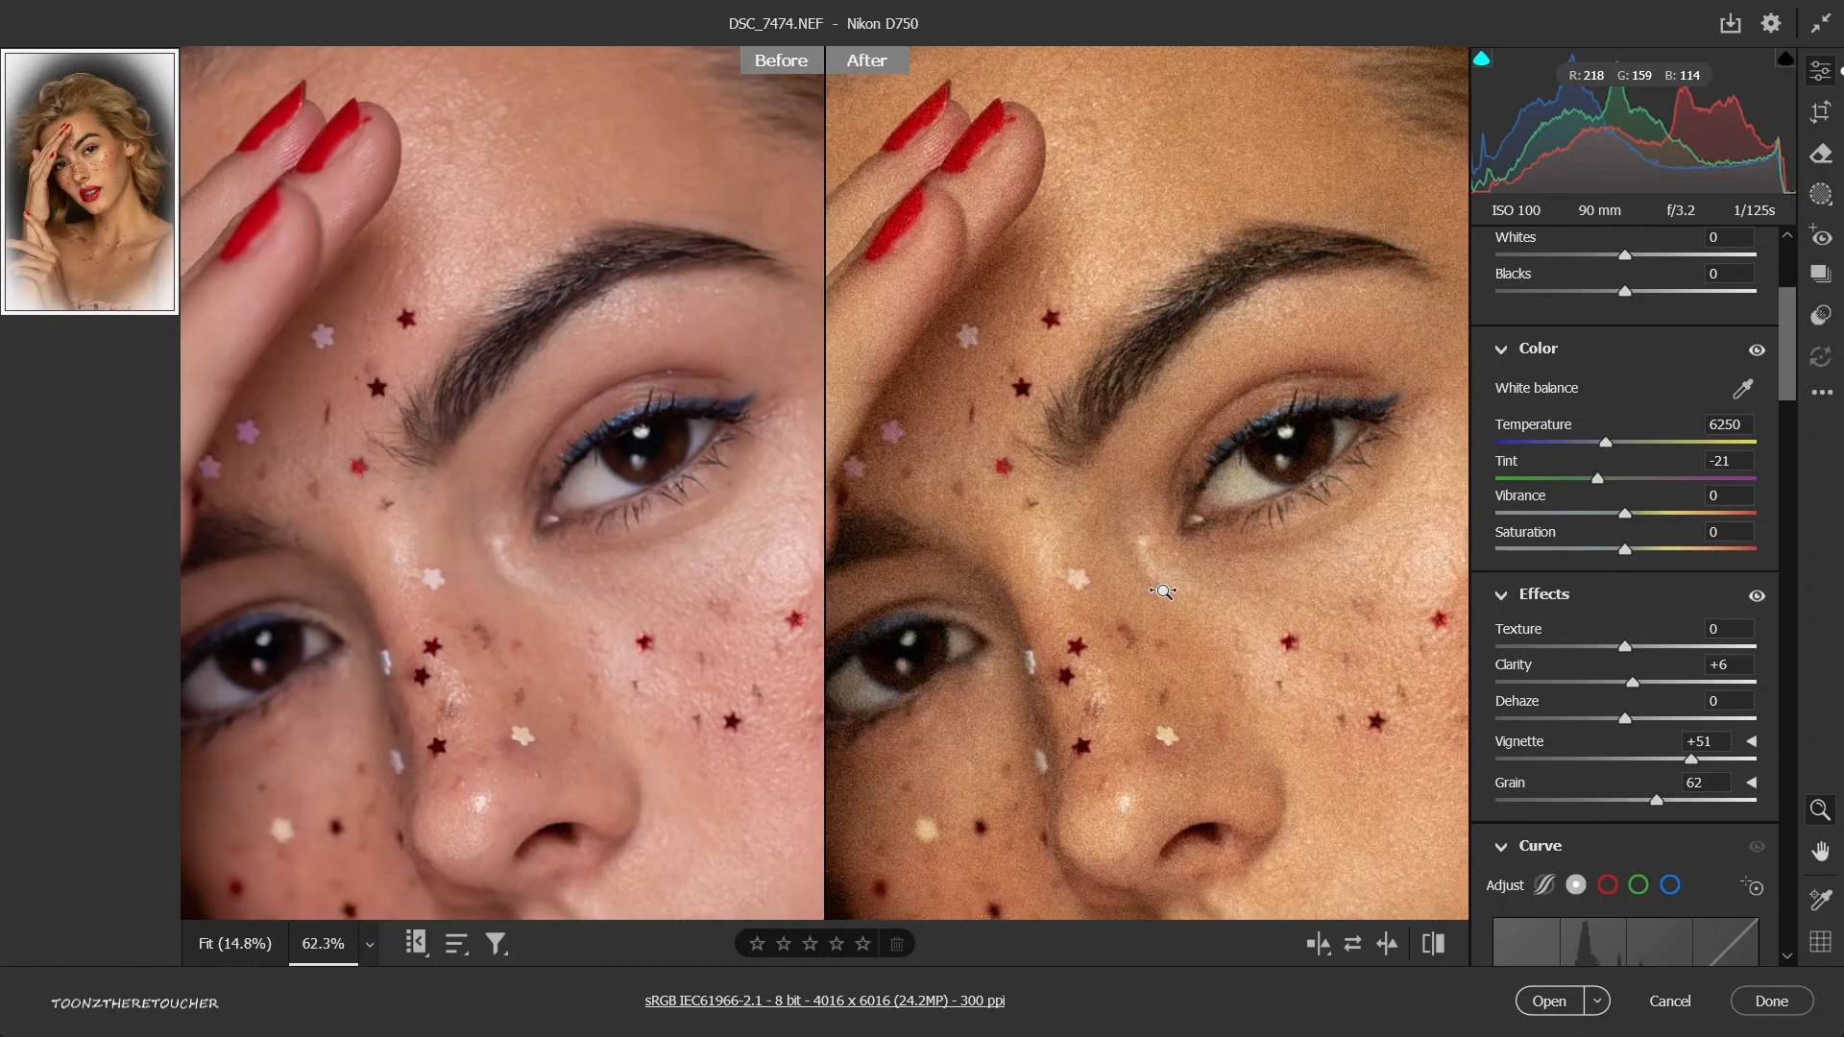
left_click(1223, 689, "alt")
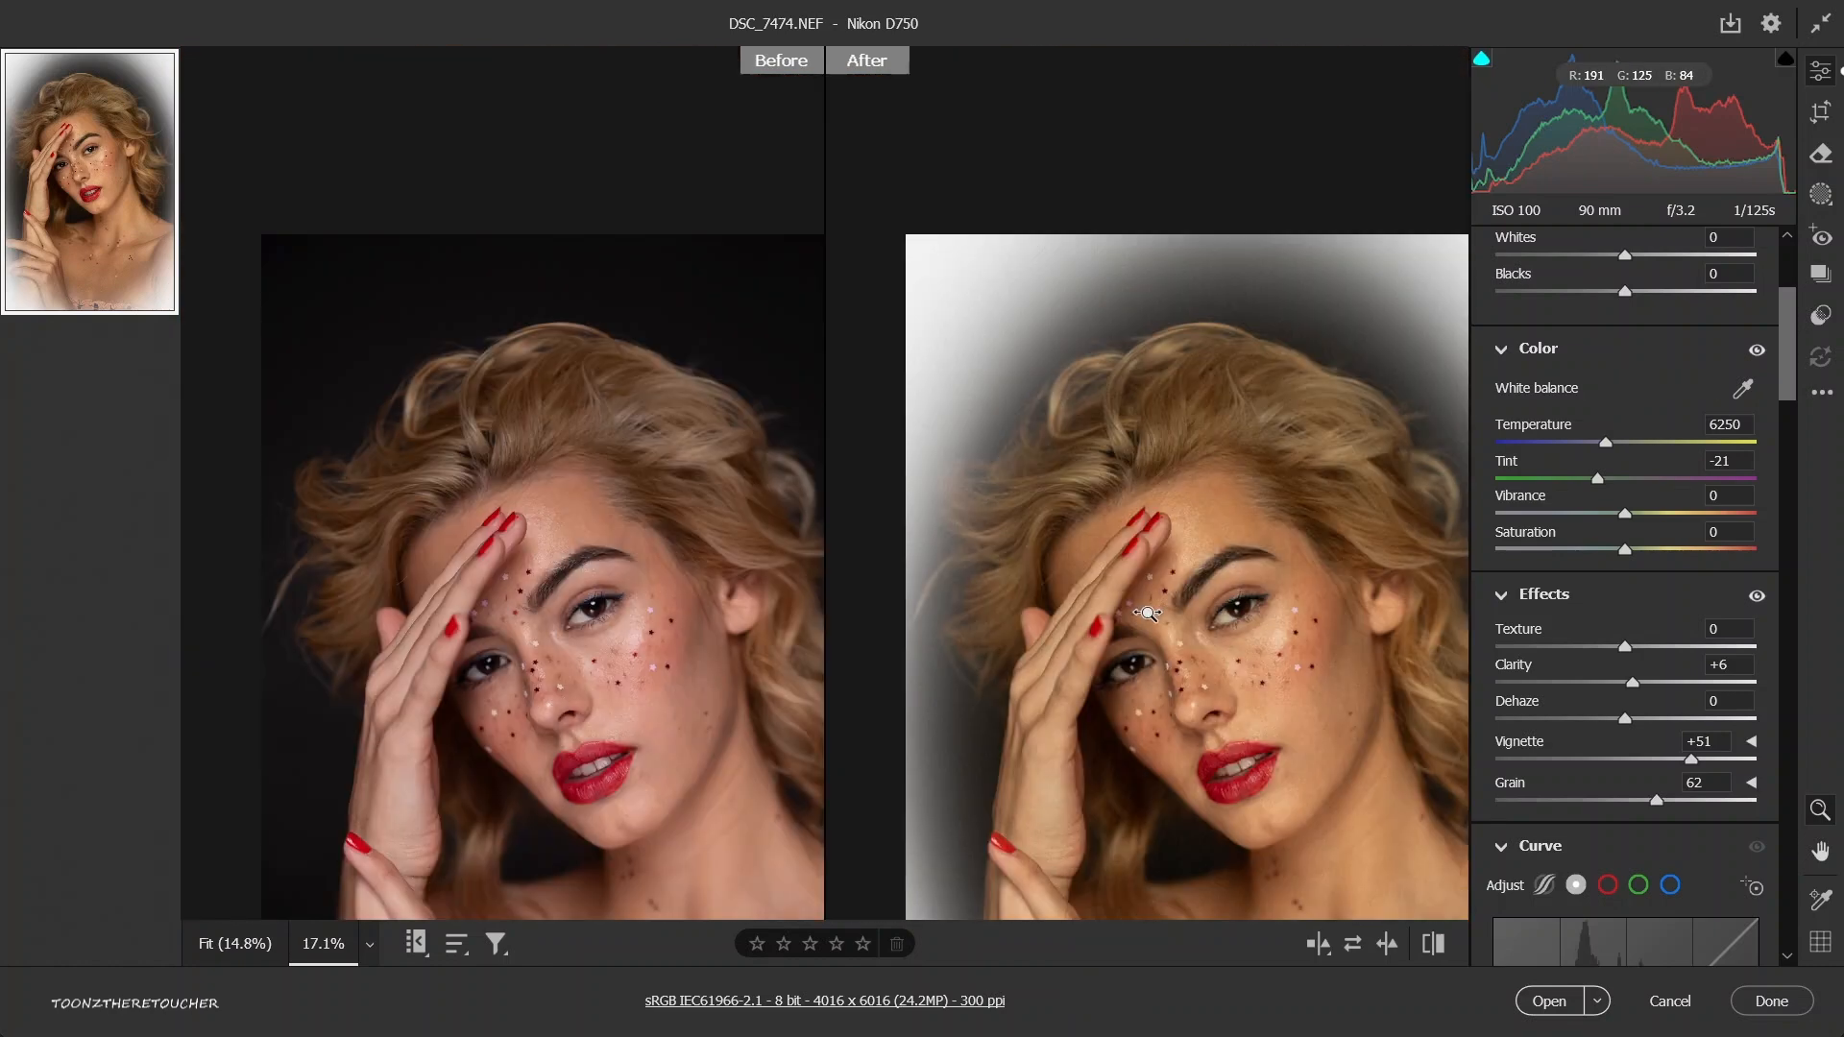
left_click(1245, 648, "alt")
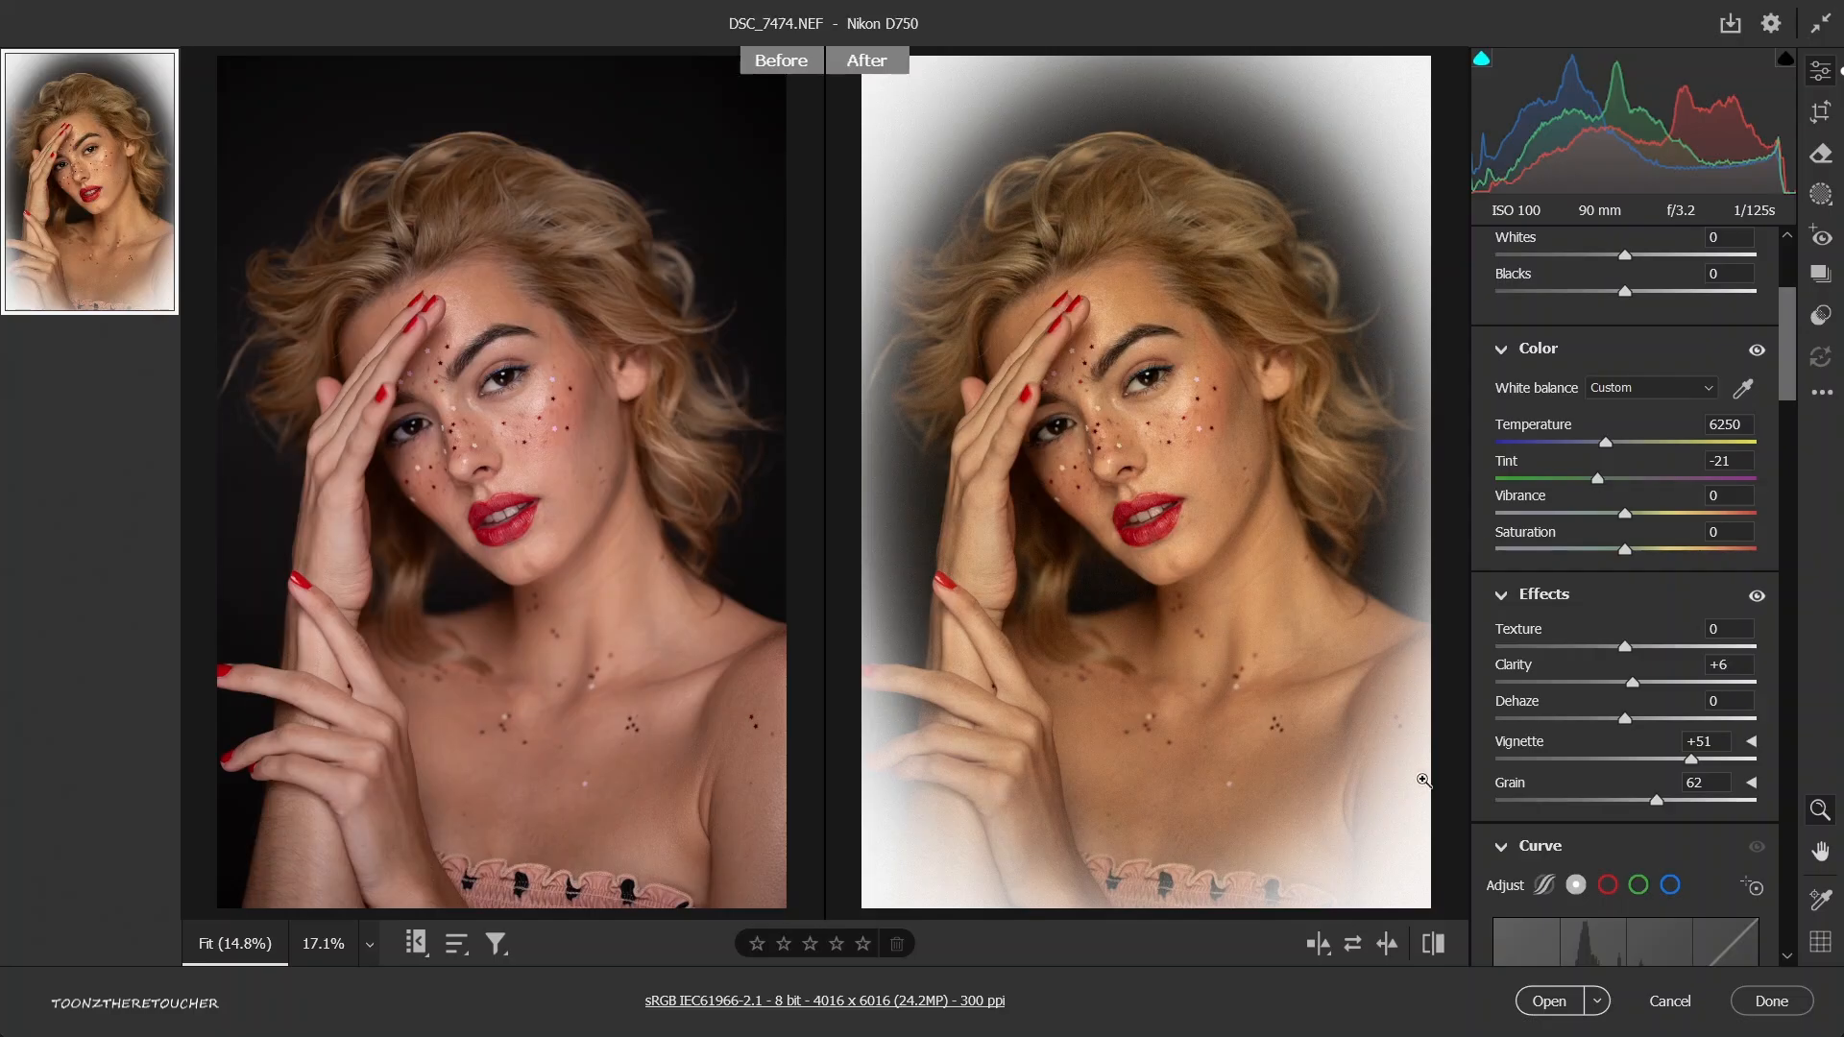
left_click(1821, 393)
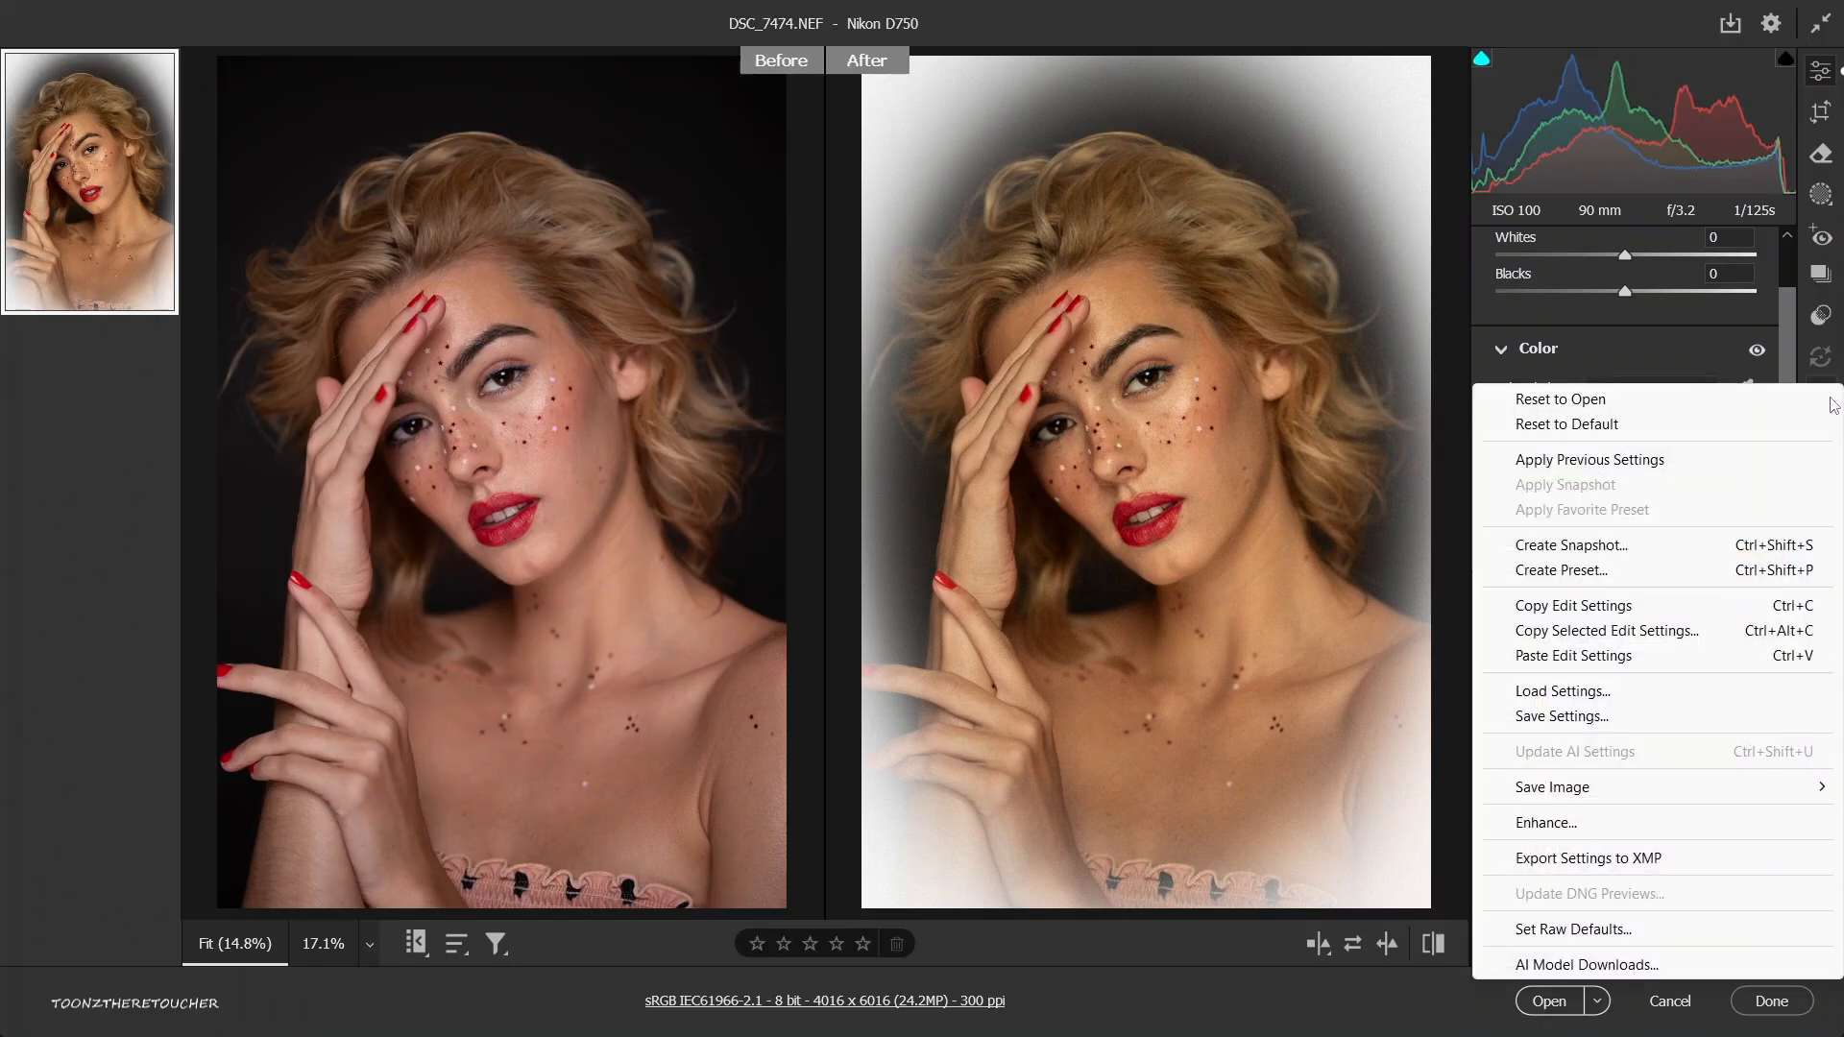
left_click(1566, 424)
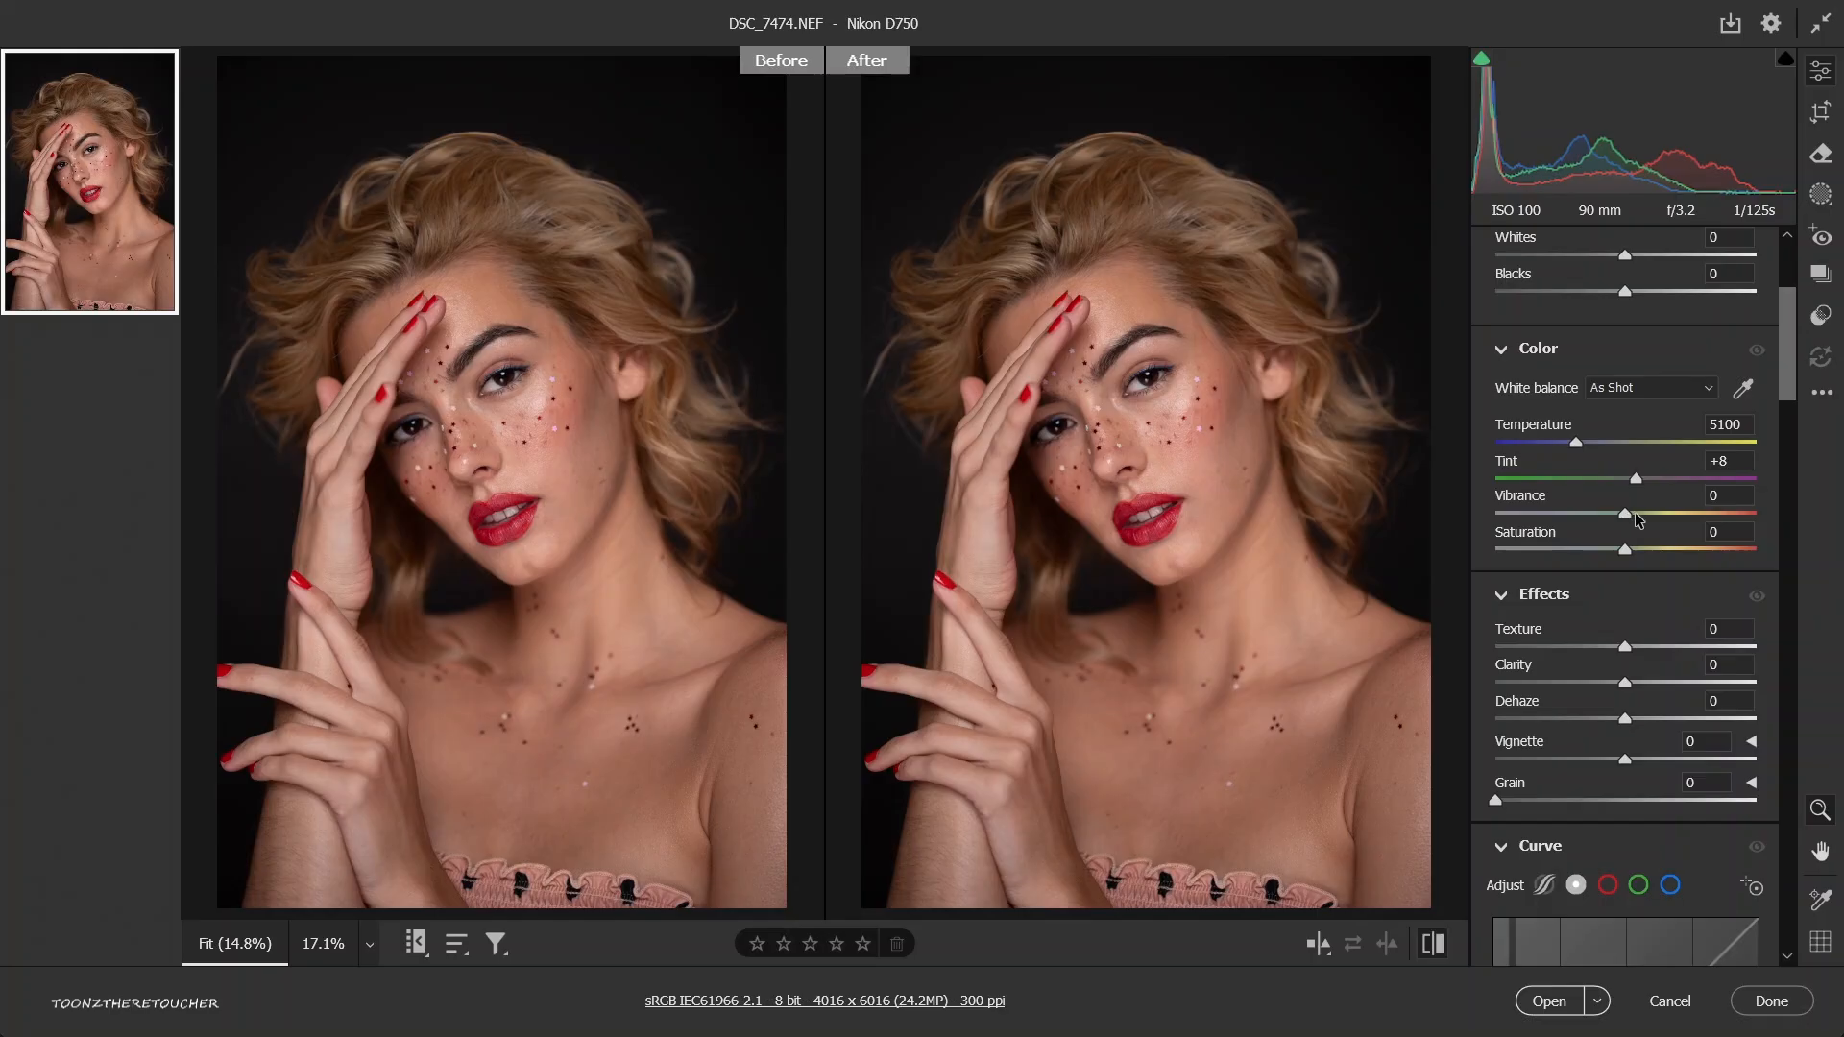
Try a vibrance of +81 and a saturation of +100 on the portrait, returning each to 0.
left_click_drag(1707, 509, 1733, 509)
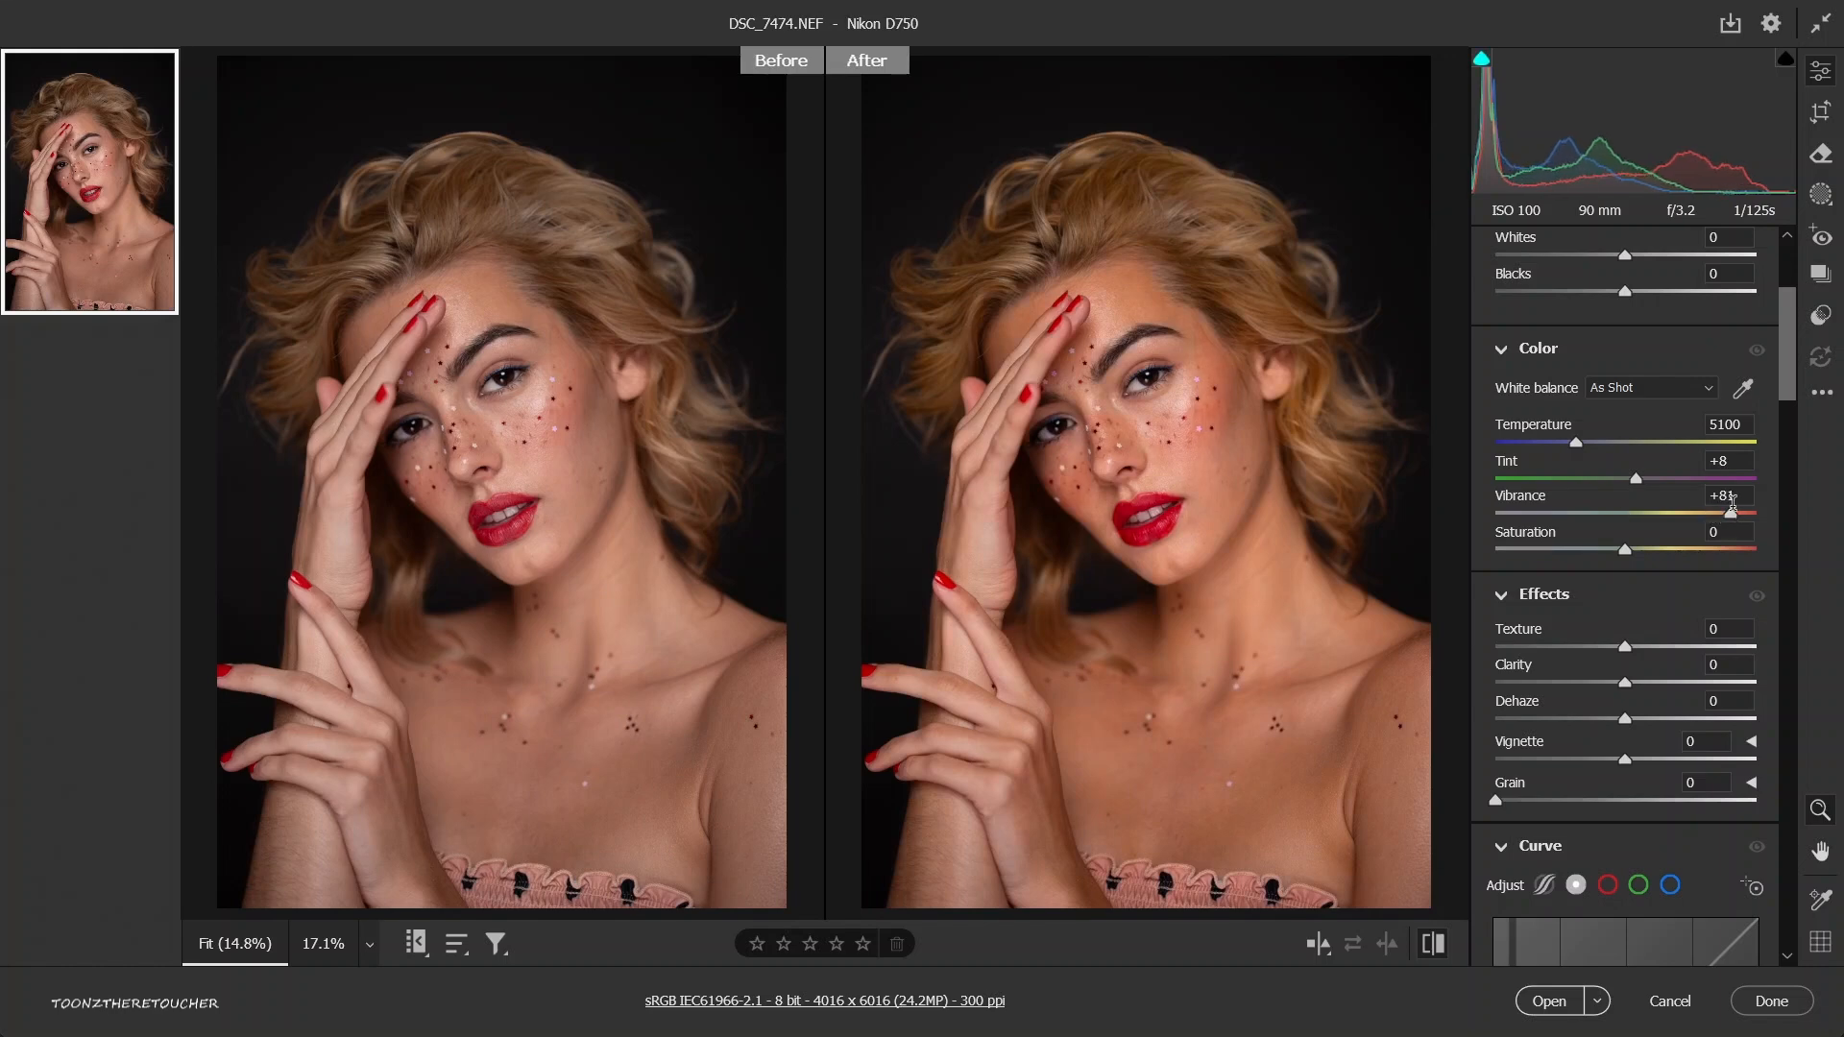
left_click_drag(1107, 386, 1267, 529)
key("ctrl+0")
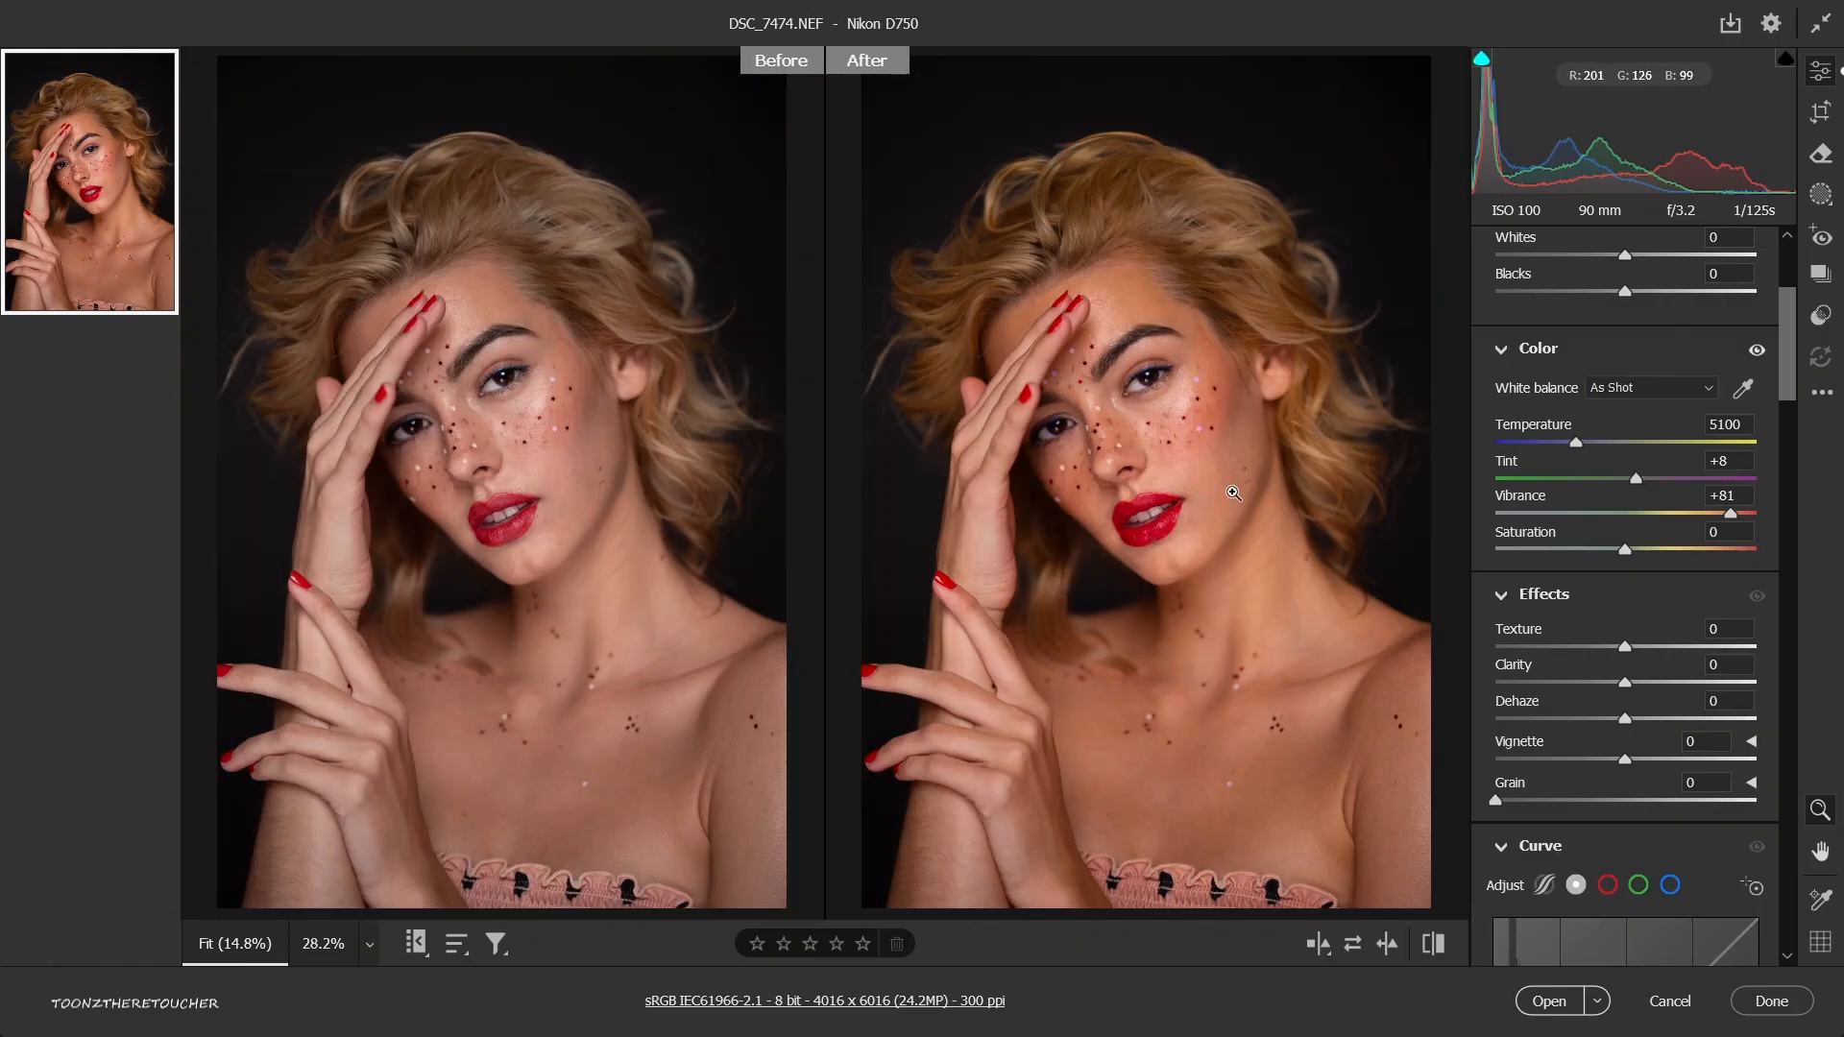
double_click(1676, 515)
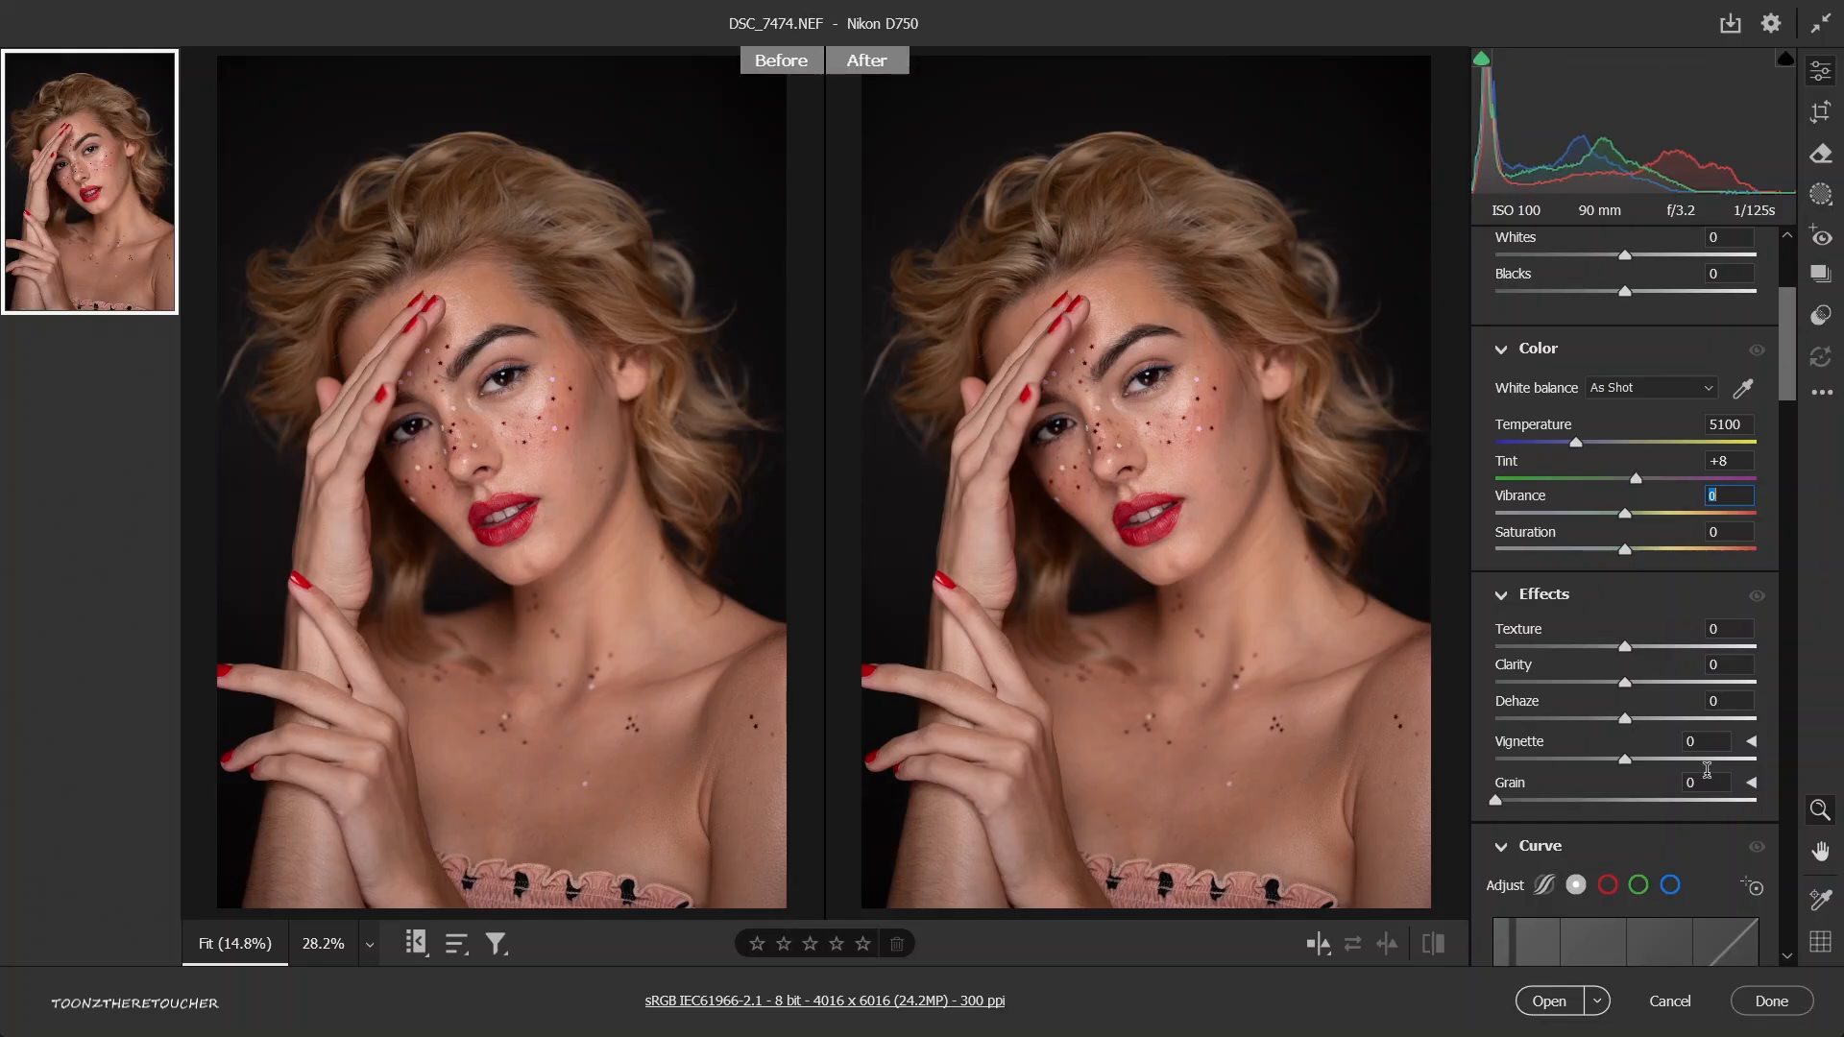
left_click_drag(1625, 548, 1841, 574)
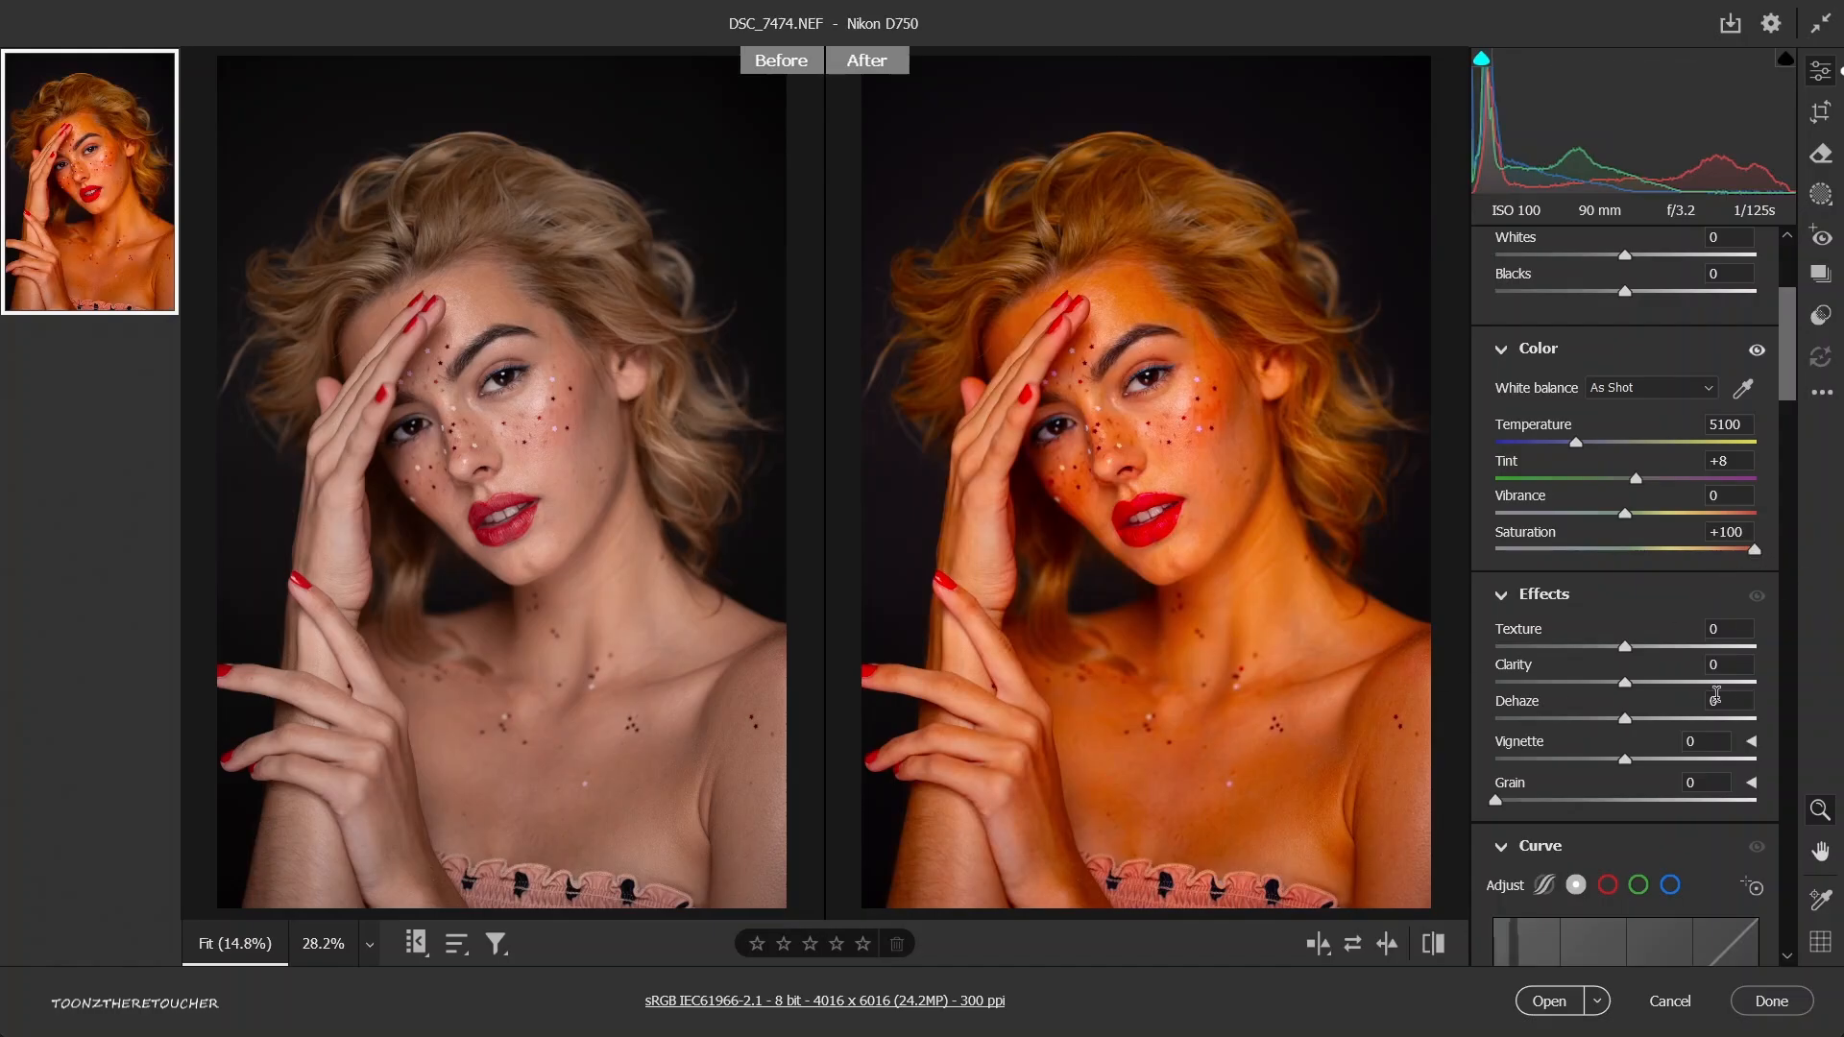
key("ctrl+z")
Try bending the point curve up to input 80, output 176 and down to input 231, output 96, and undo it.
scroll(1587, 795, "down", 5)
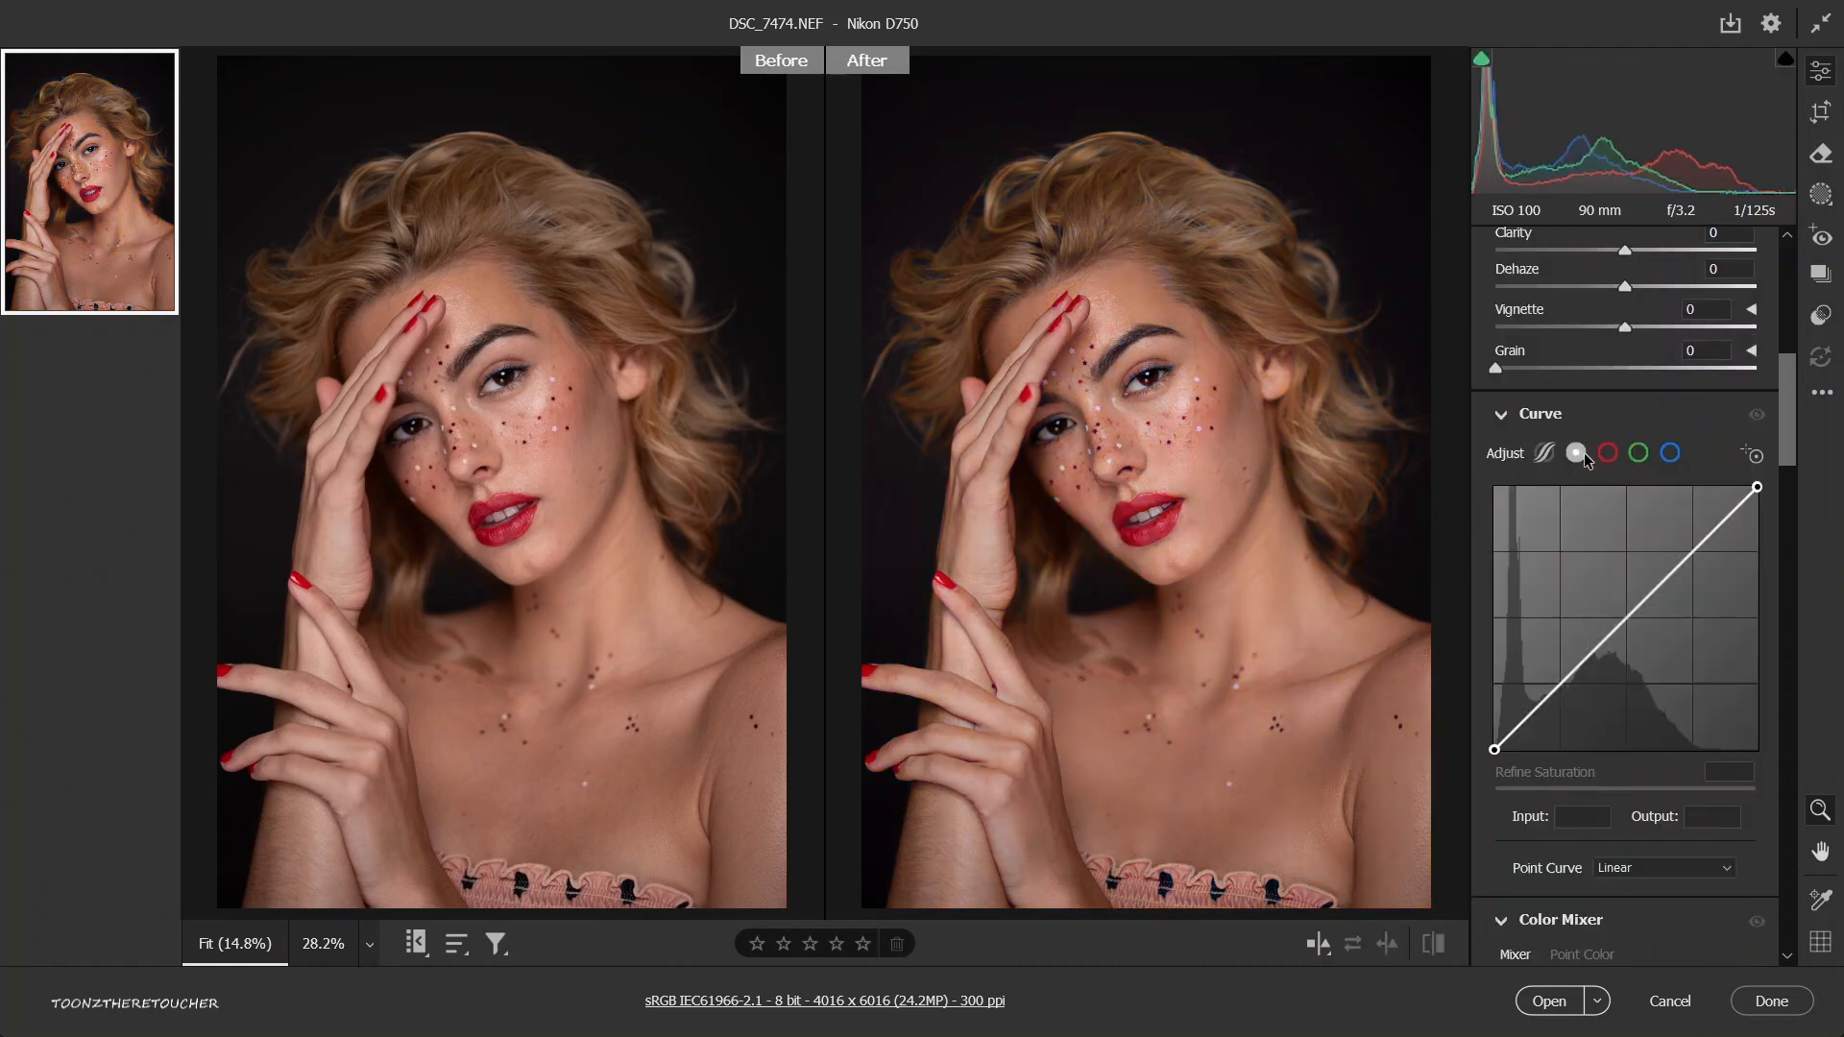
left_click(1618, 614)
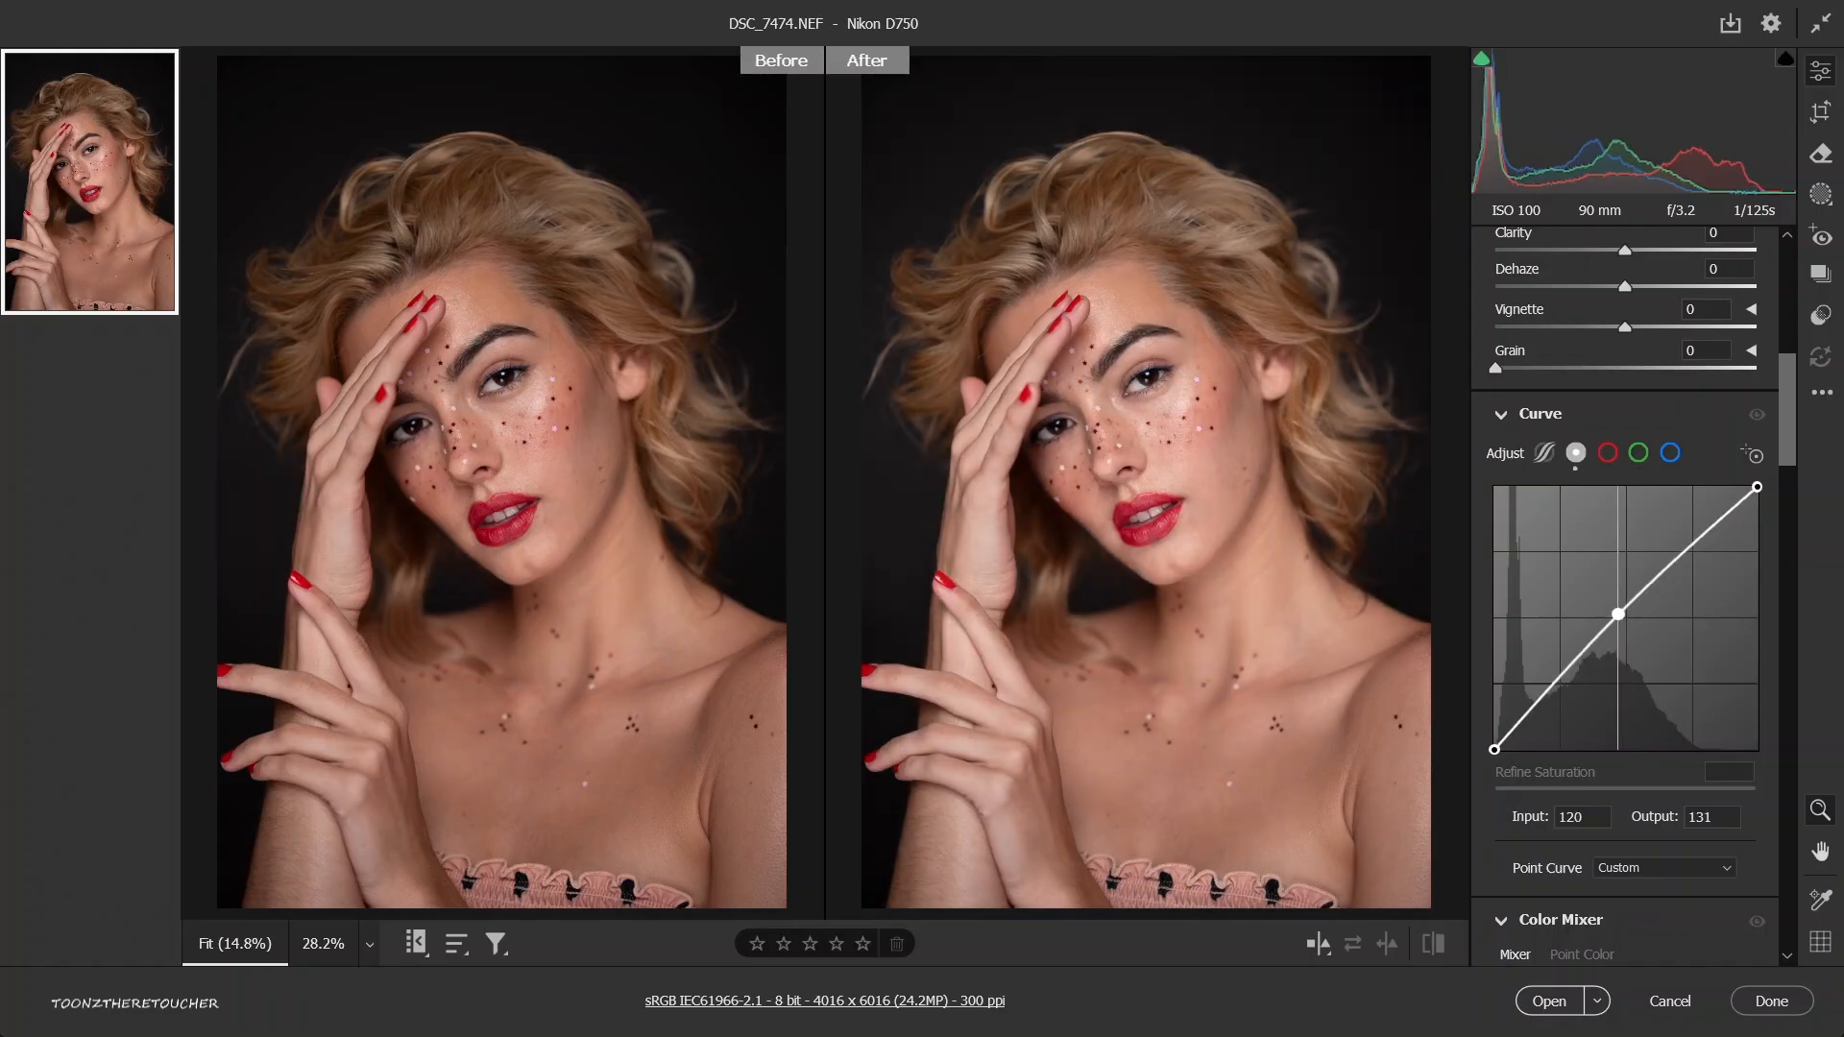
left_click_drag(1618, 613, 1577, 568)
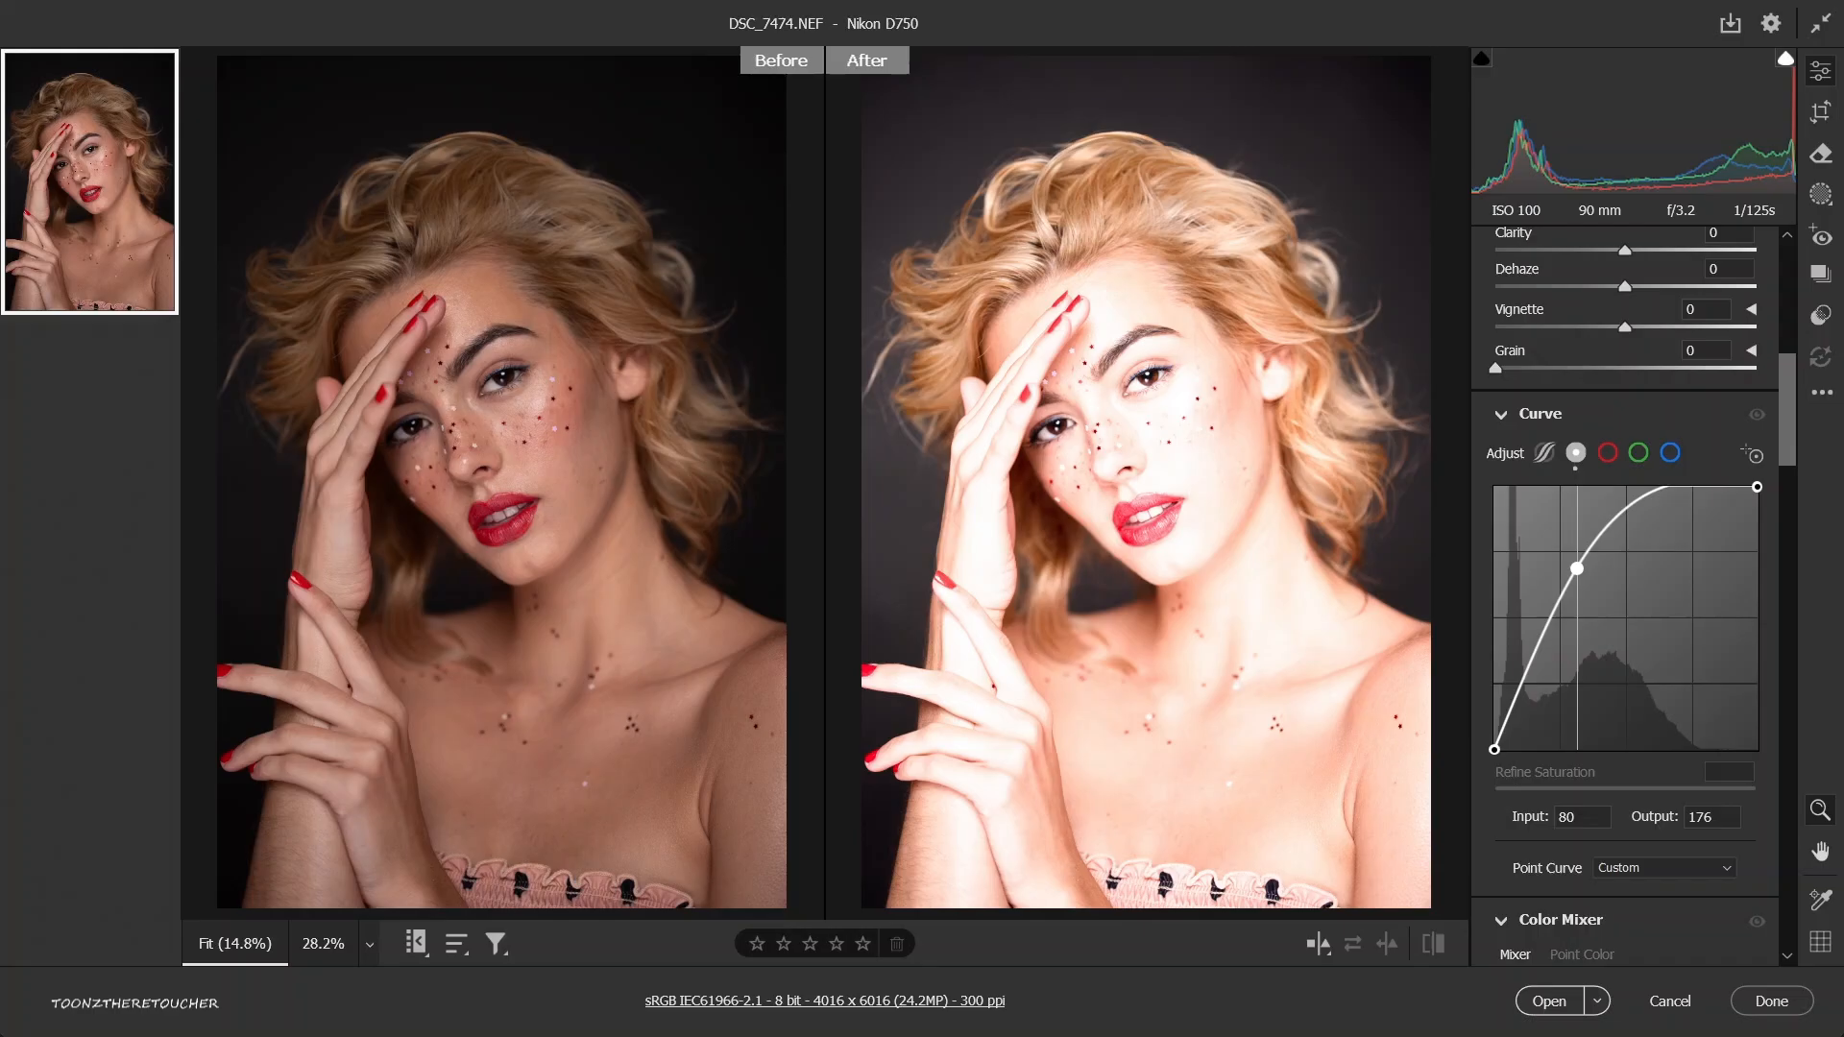
left_click_drag(1577, 568, 1732, 651)
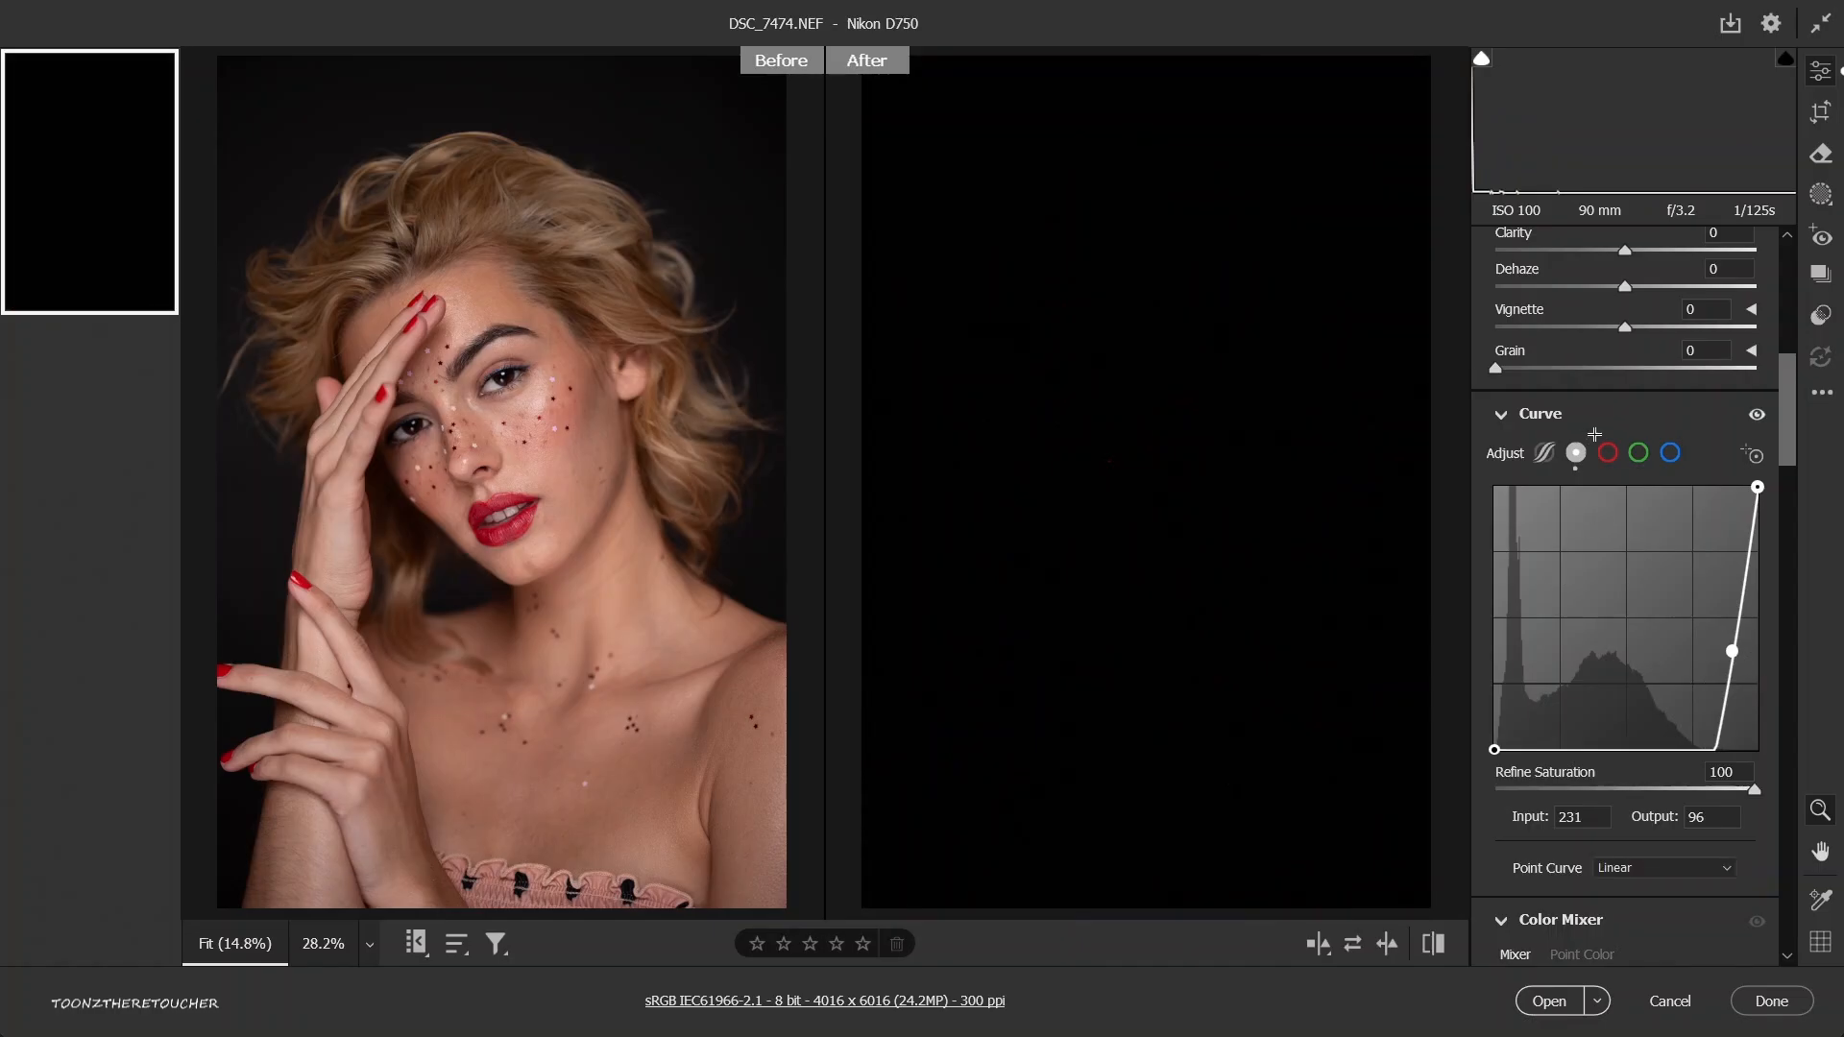
key("ctrl+z")
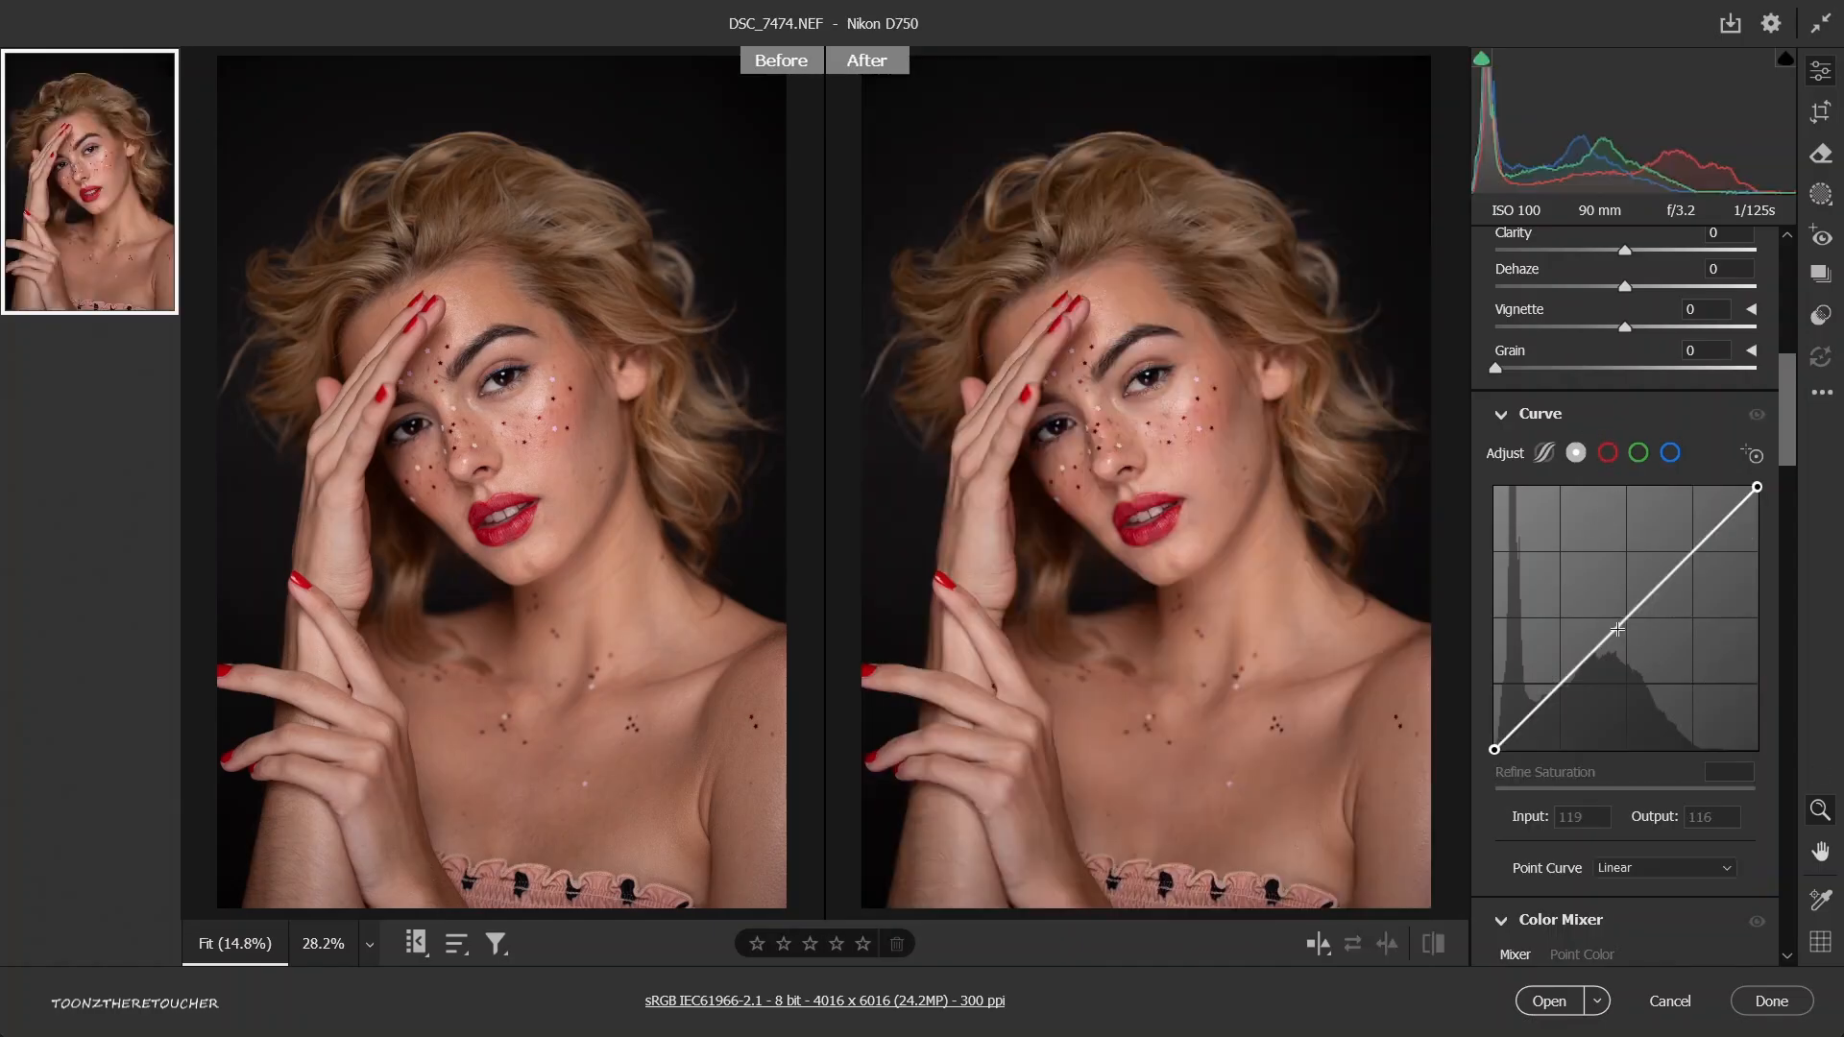
Try darkening the midtones with a curve point at input 157, output 89, and reset that channel.
left_click_drag(1617, 629, 1656, 658)
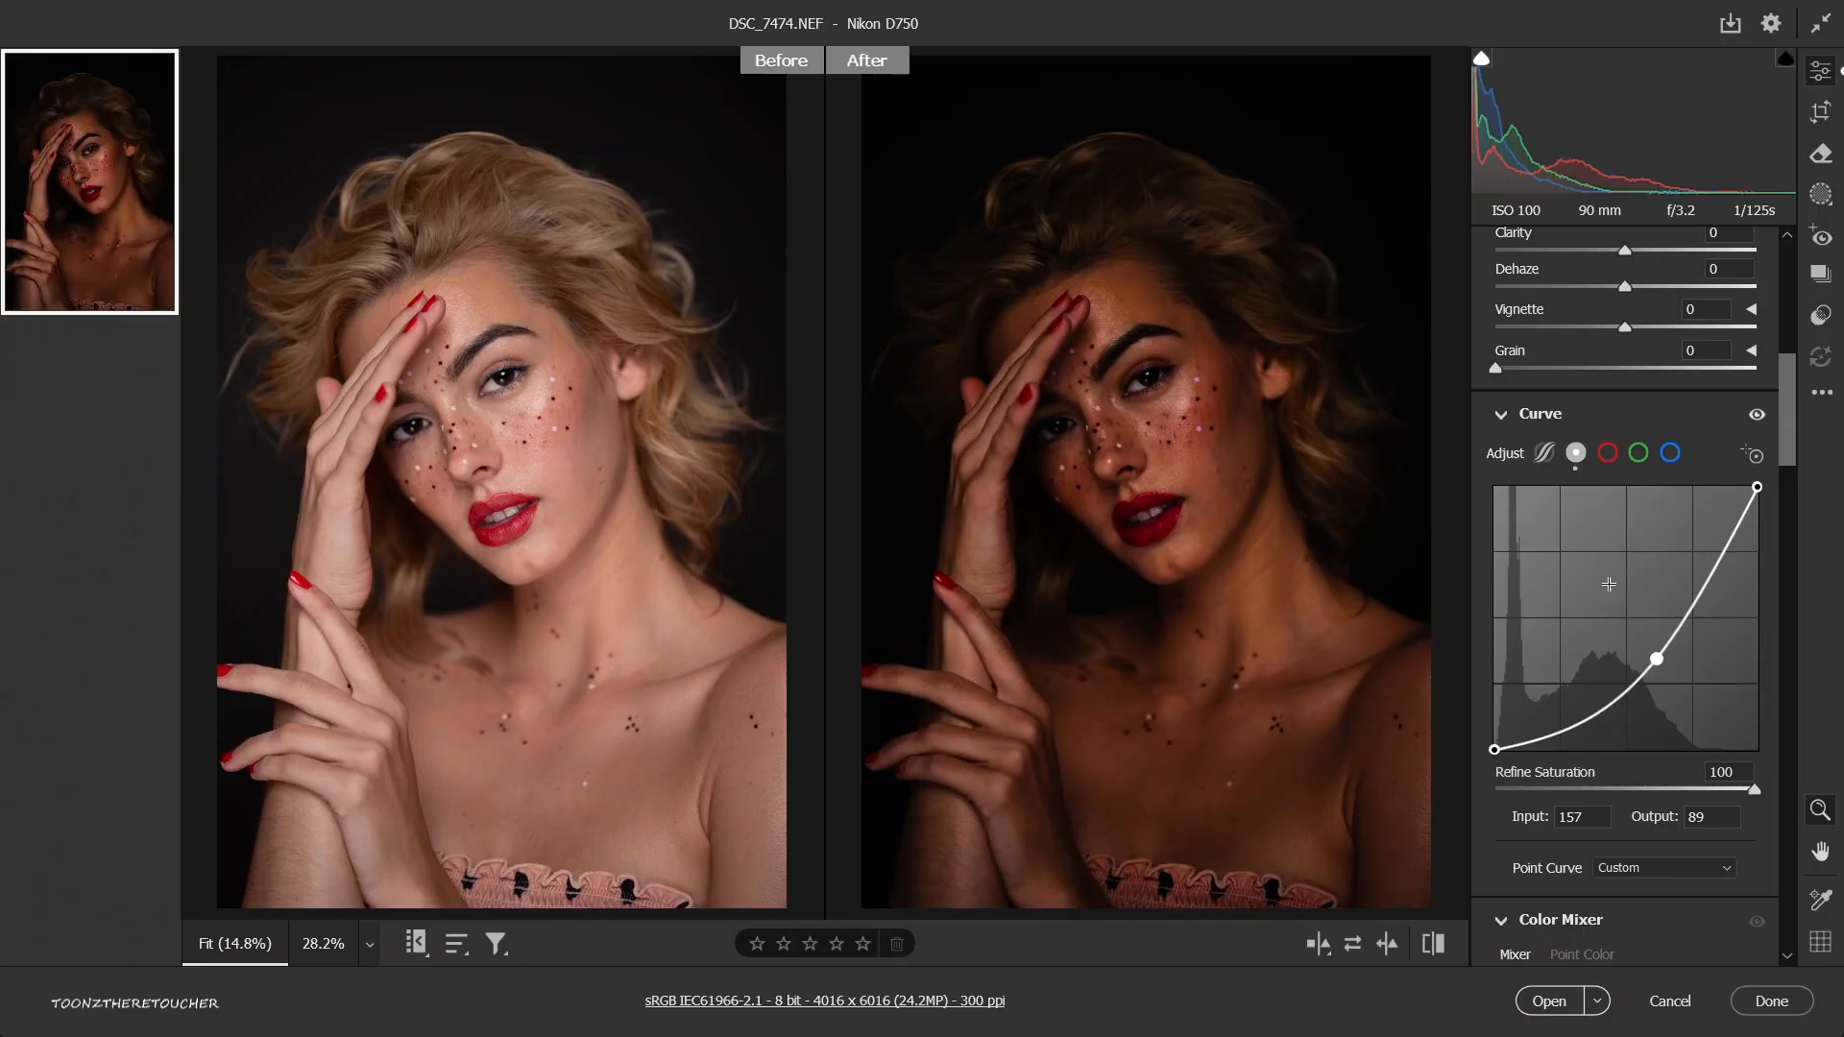
right_click(1659, 605)
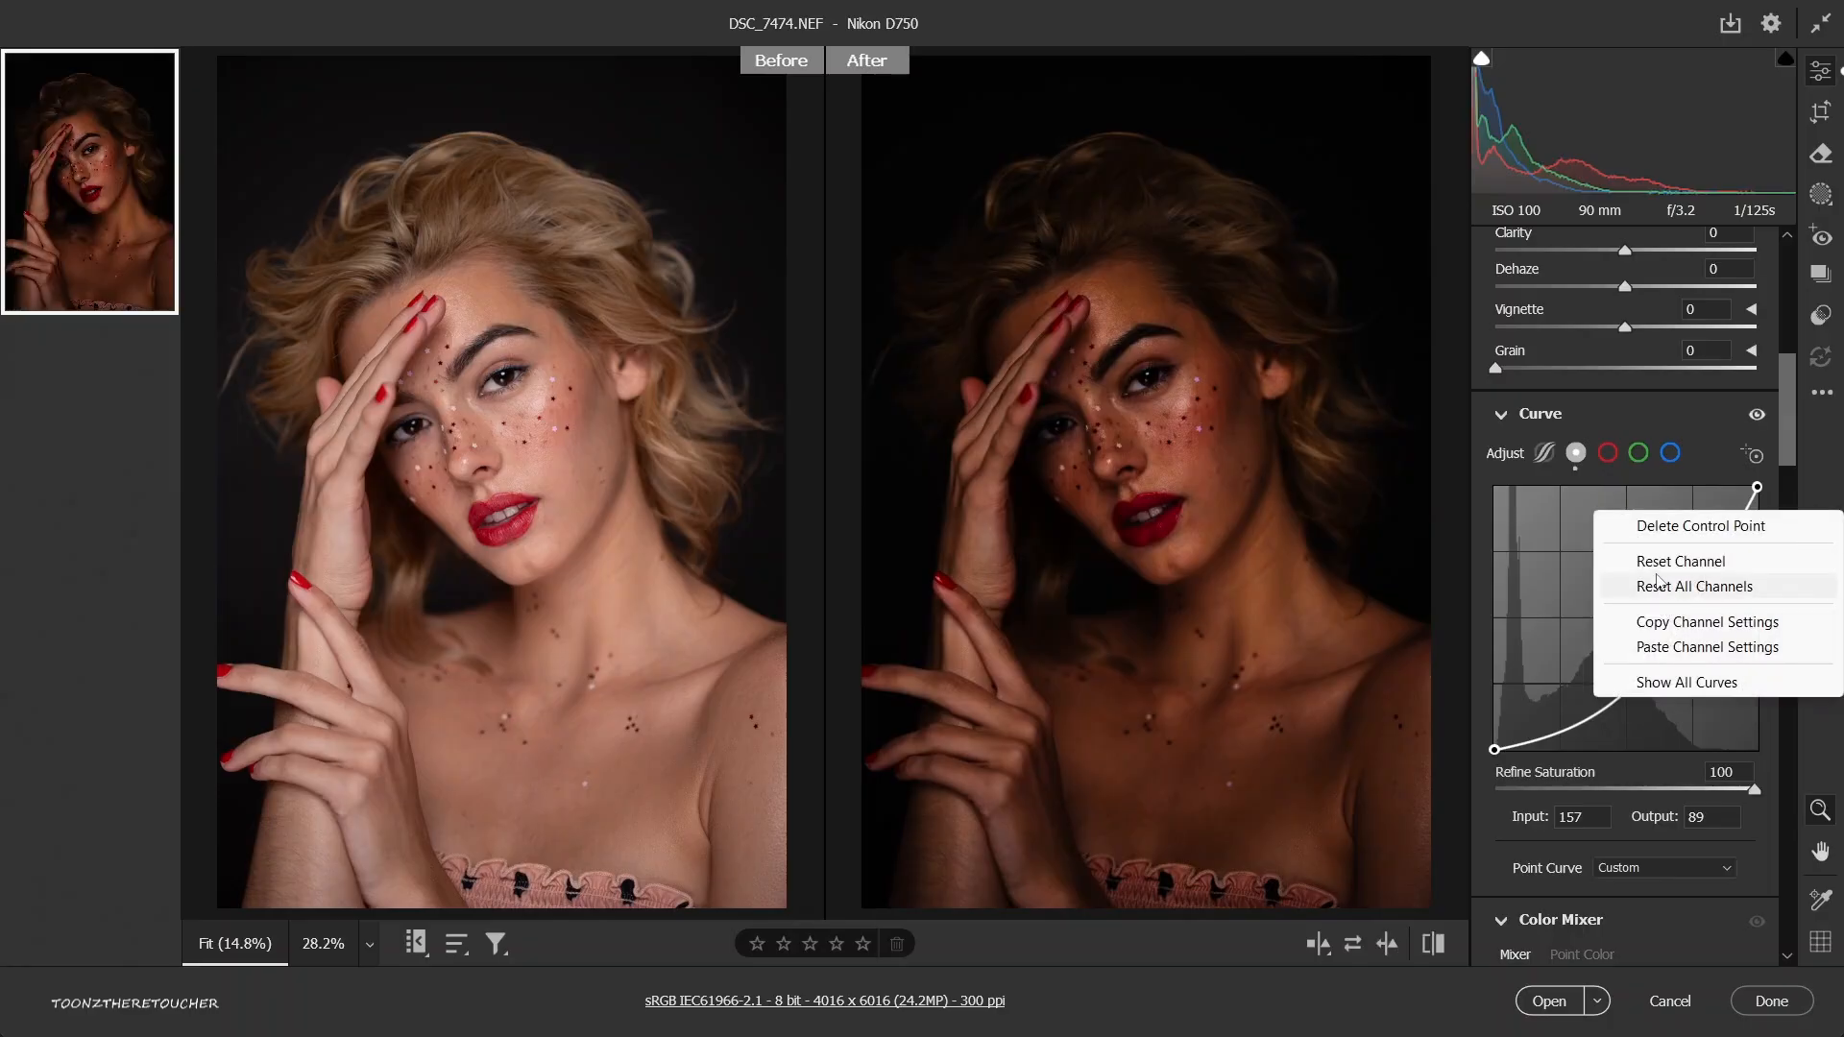
left_click(1654, 564)
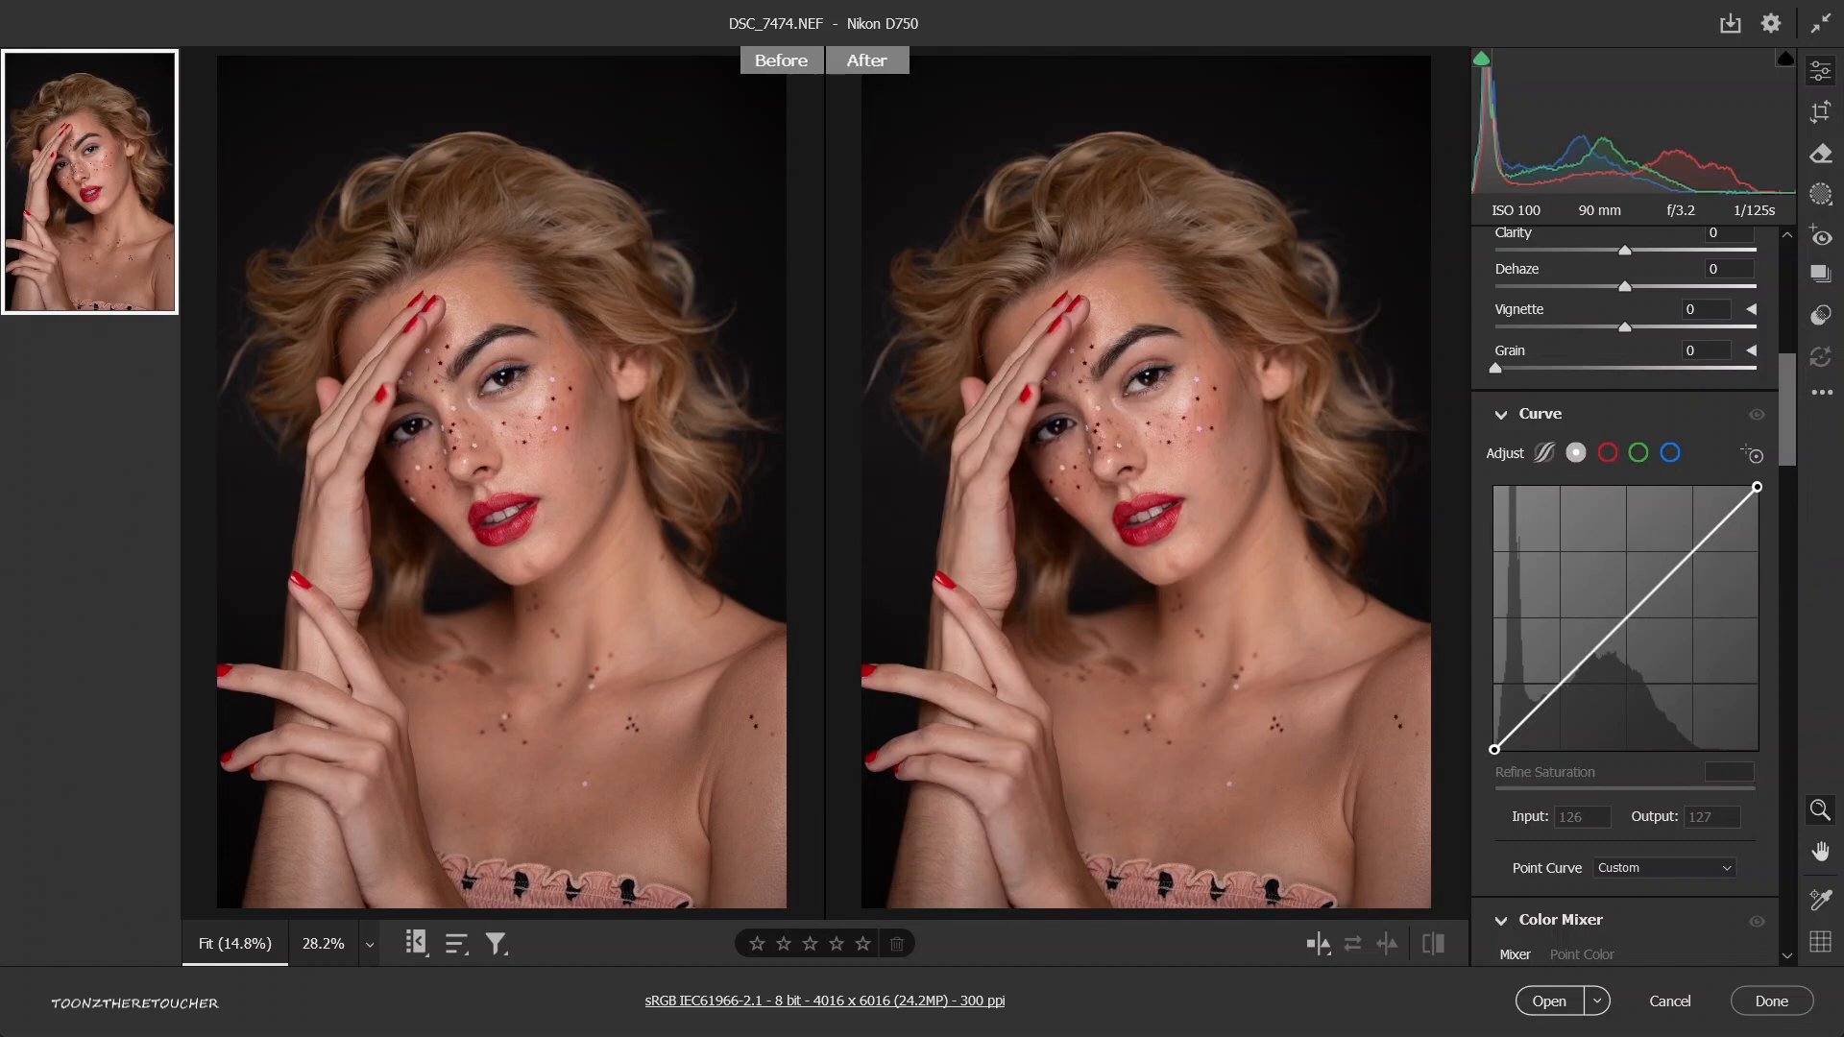
Try single-point curves (input/output): 138/114 on the main curve, 118/143 on red, 149/121 on green and 138/115 on blue.
key("ctrl+z")
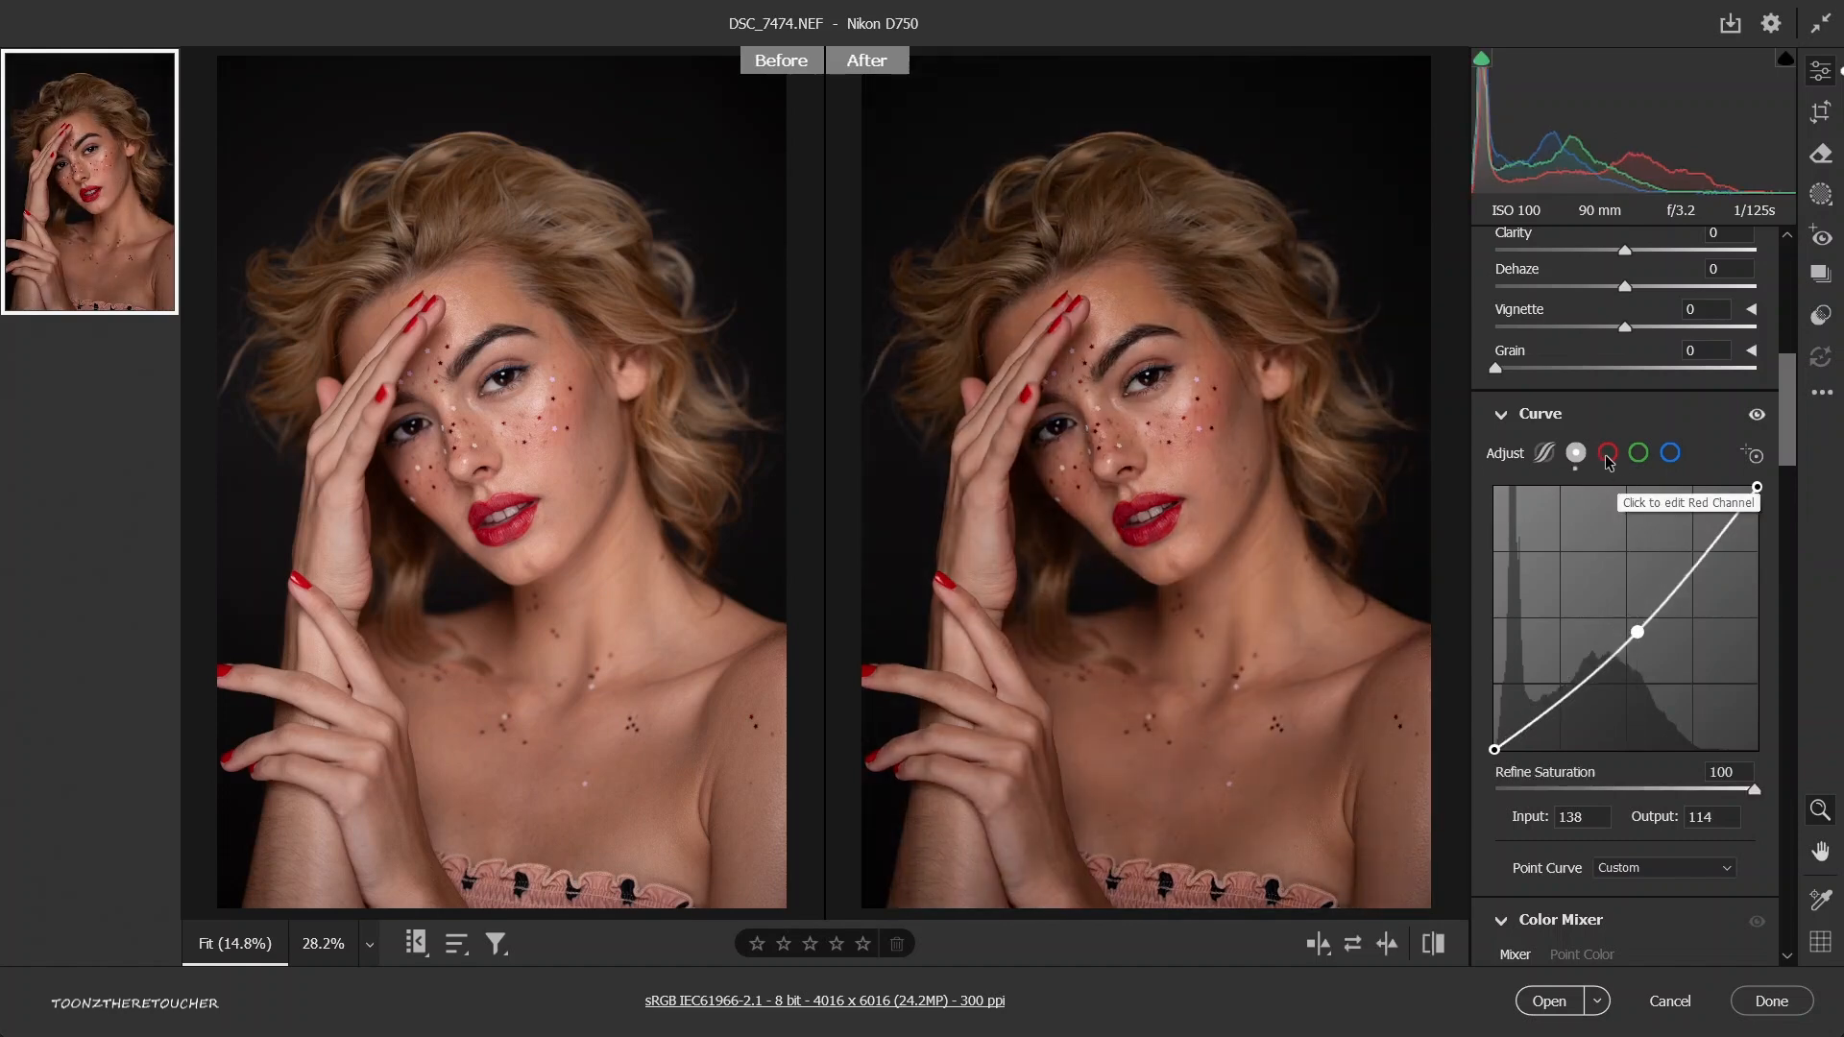
left_click(1608, 455)
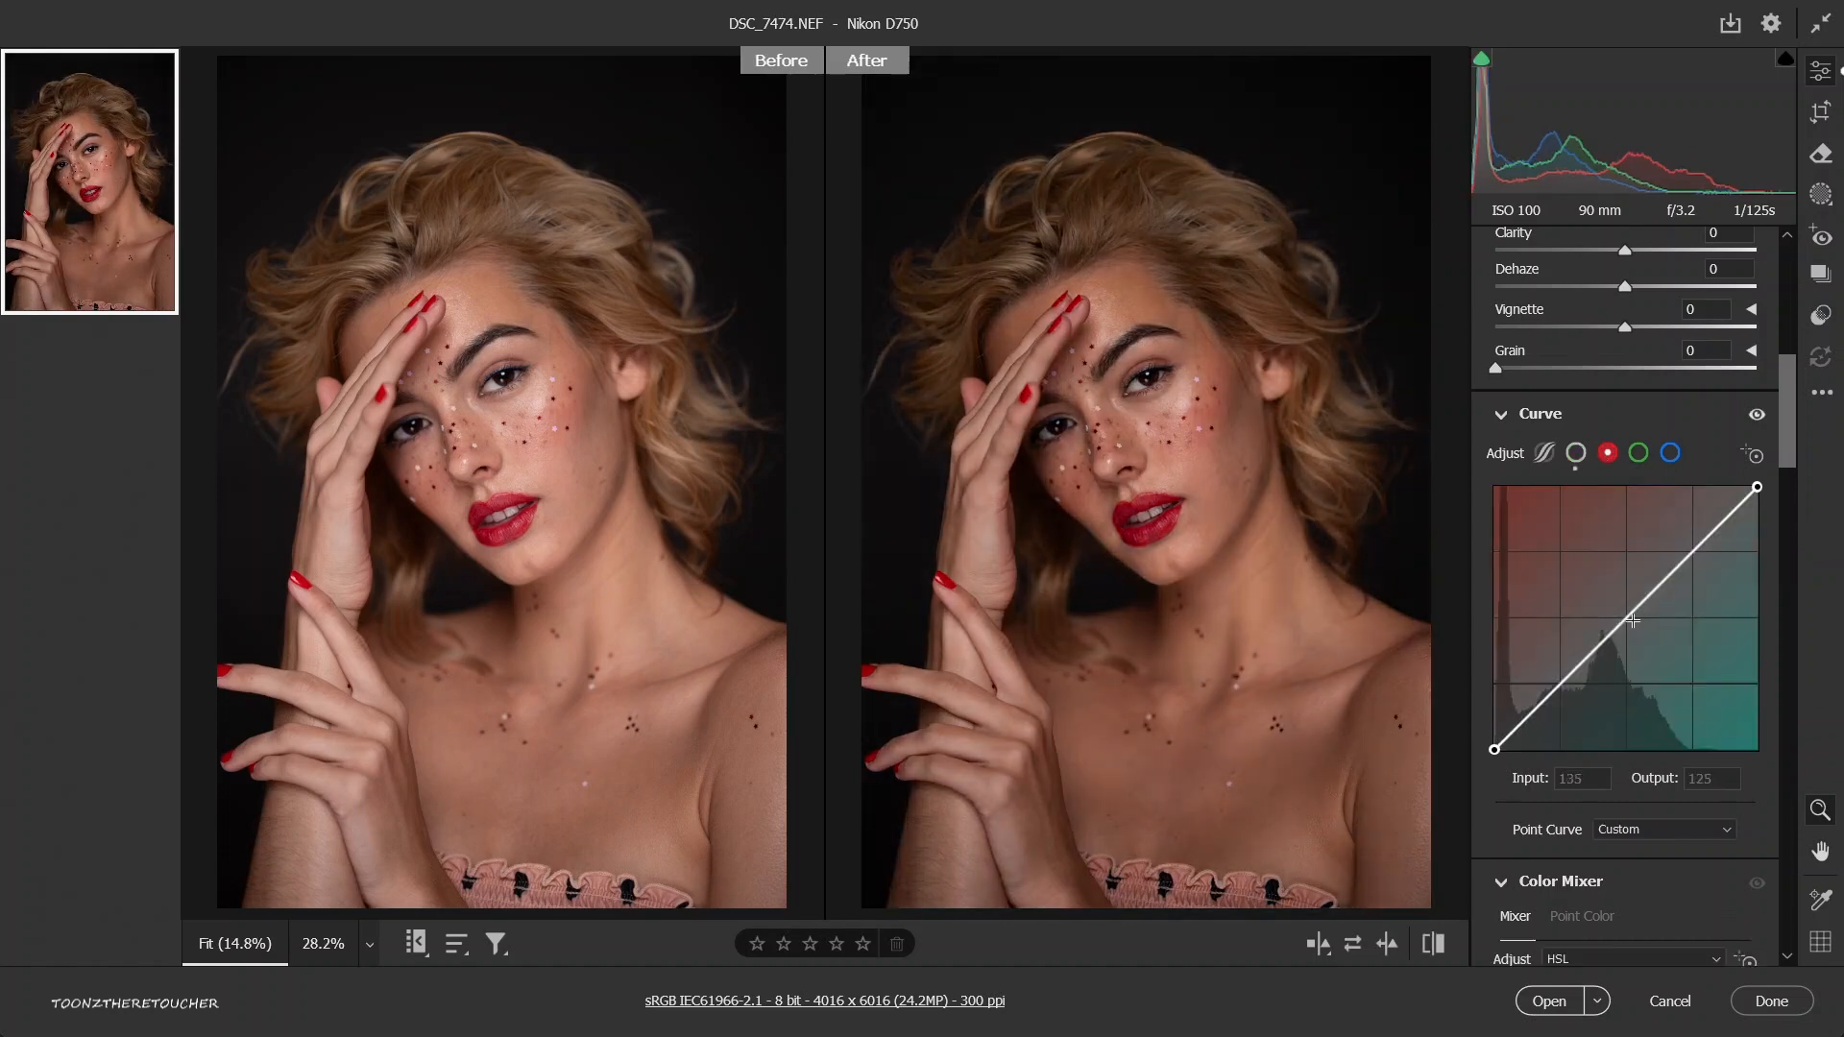
left_click(1638, 452)
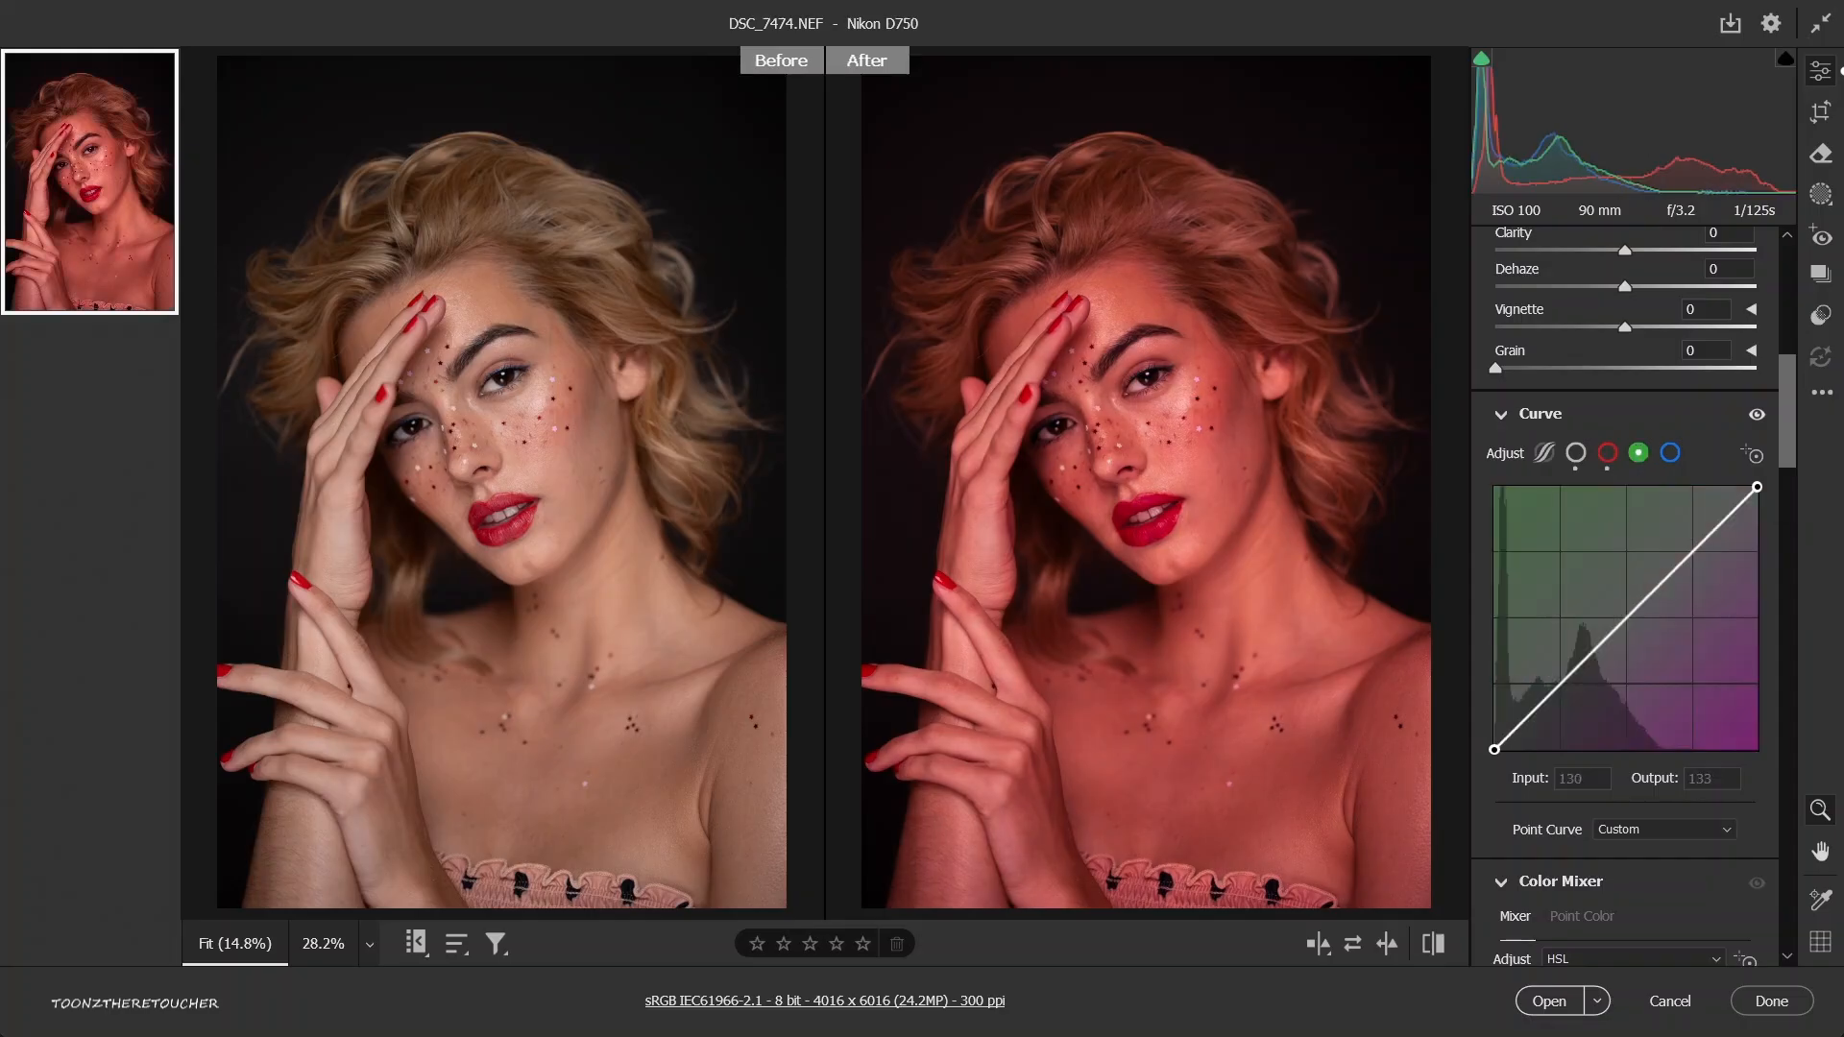
left_click_drag(1627, 612, 1647, 626)
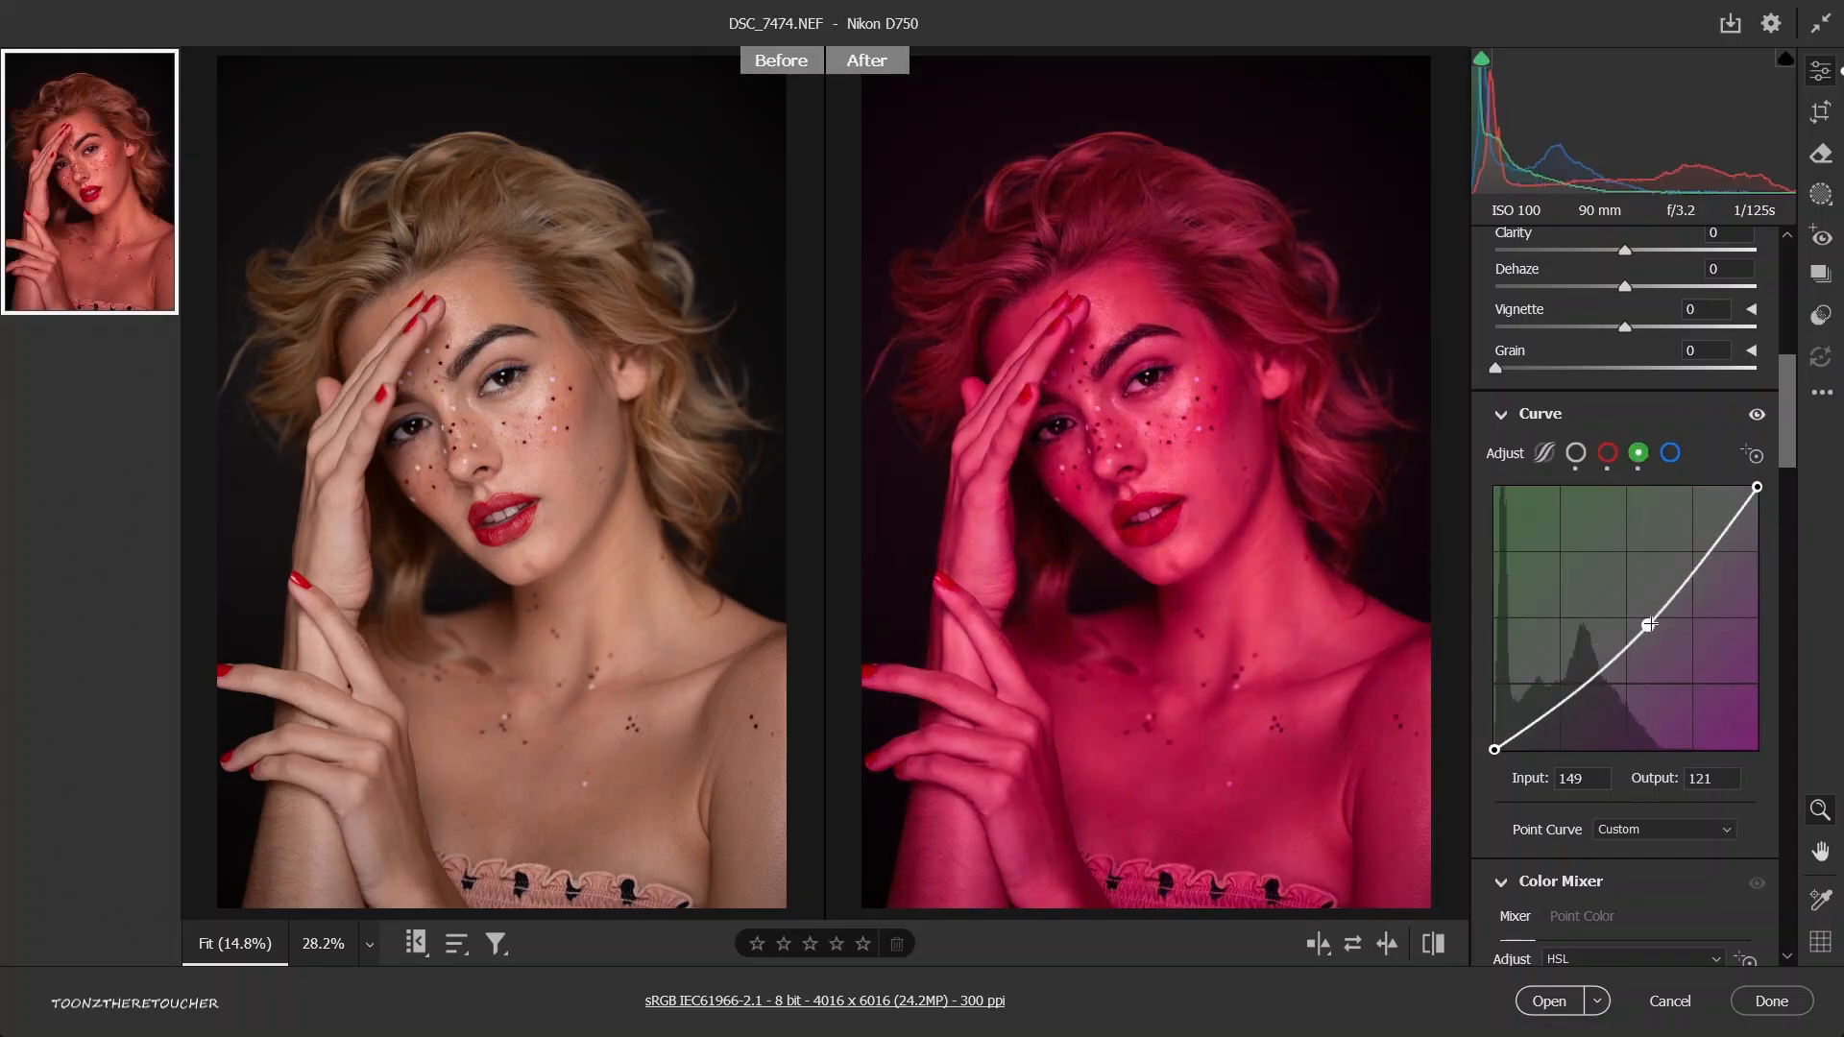
left_click(1670, 455)
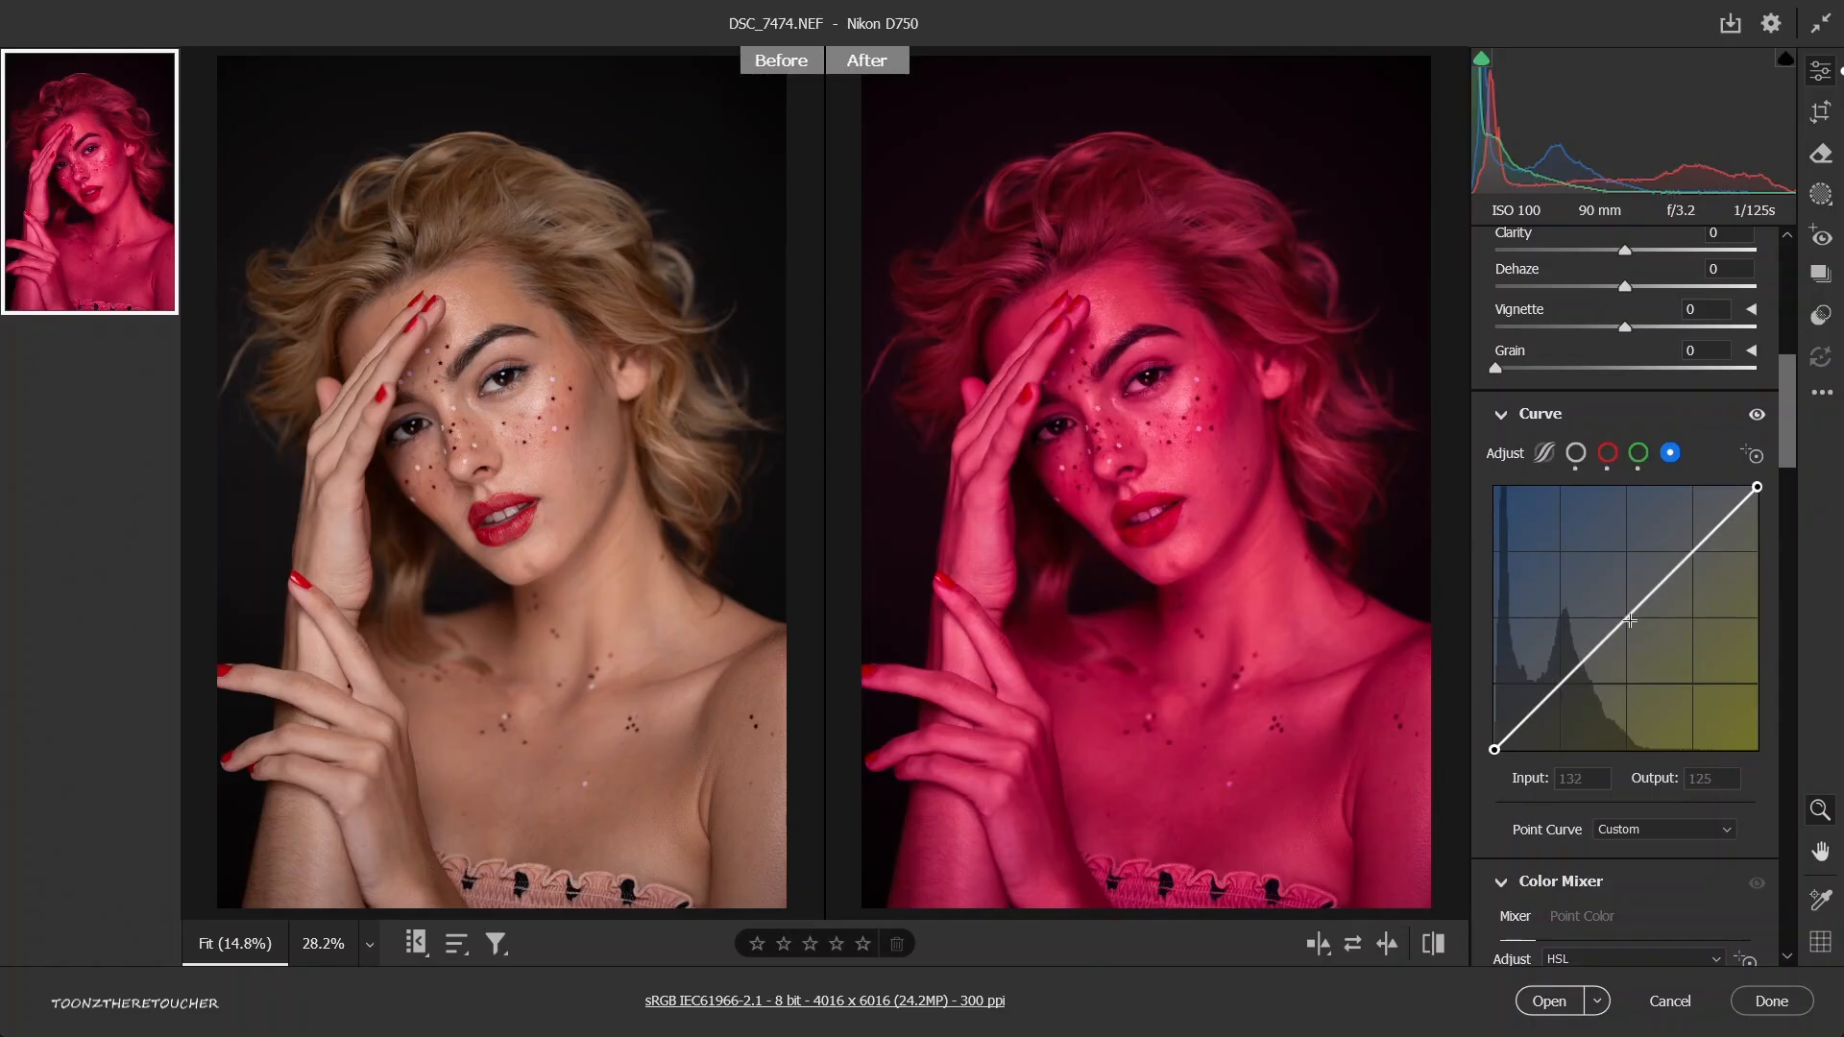
left_click_drag(1635, 608, 1635, 631)
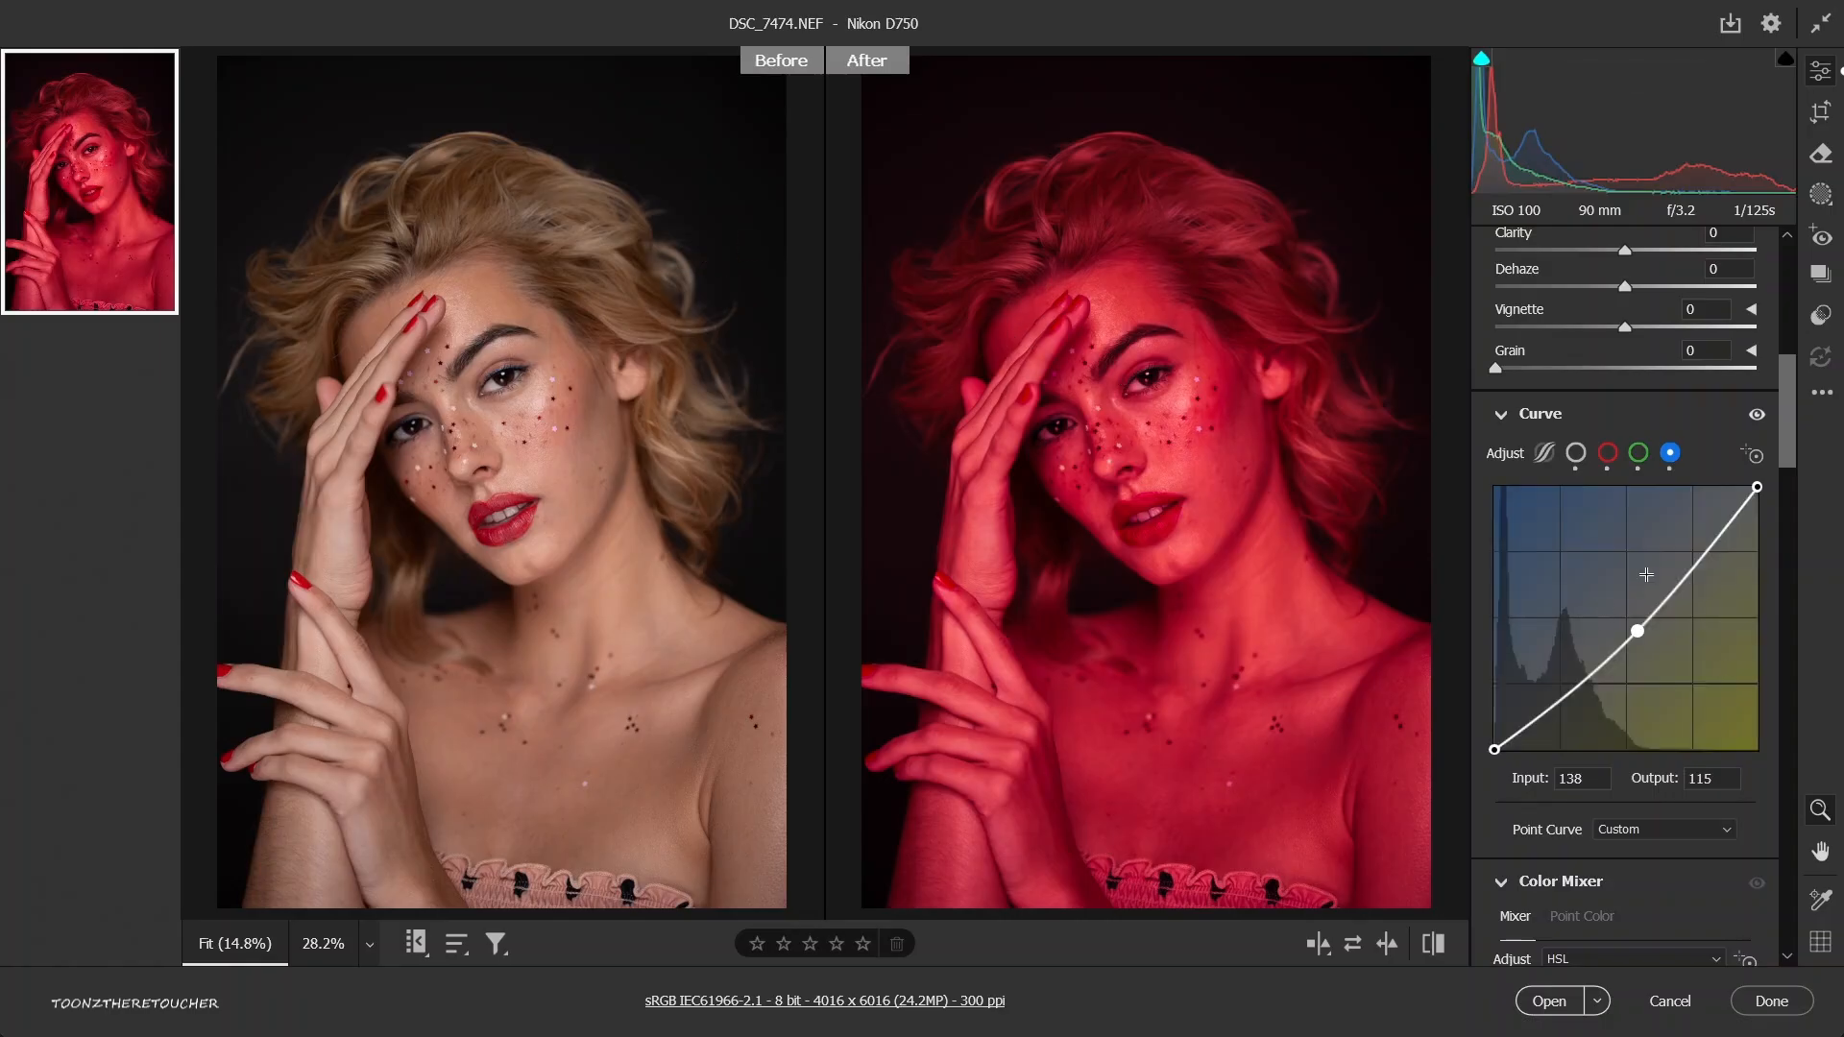
Compare the portrait with and without the curve adjustments, and reset all curve channels.
left_click(1758, 416)
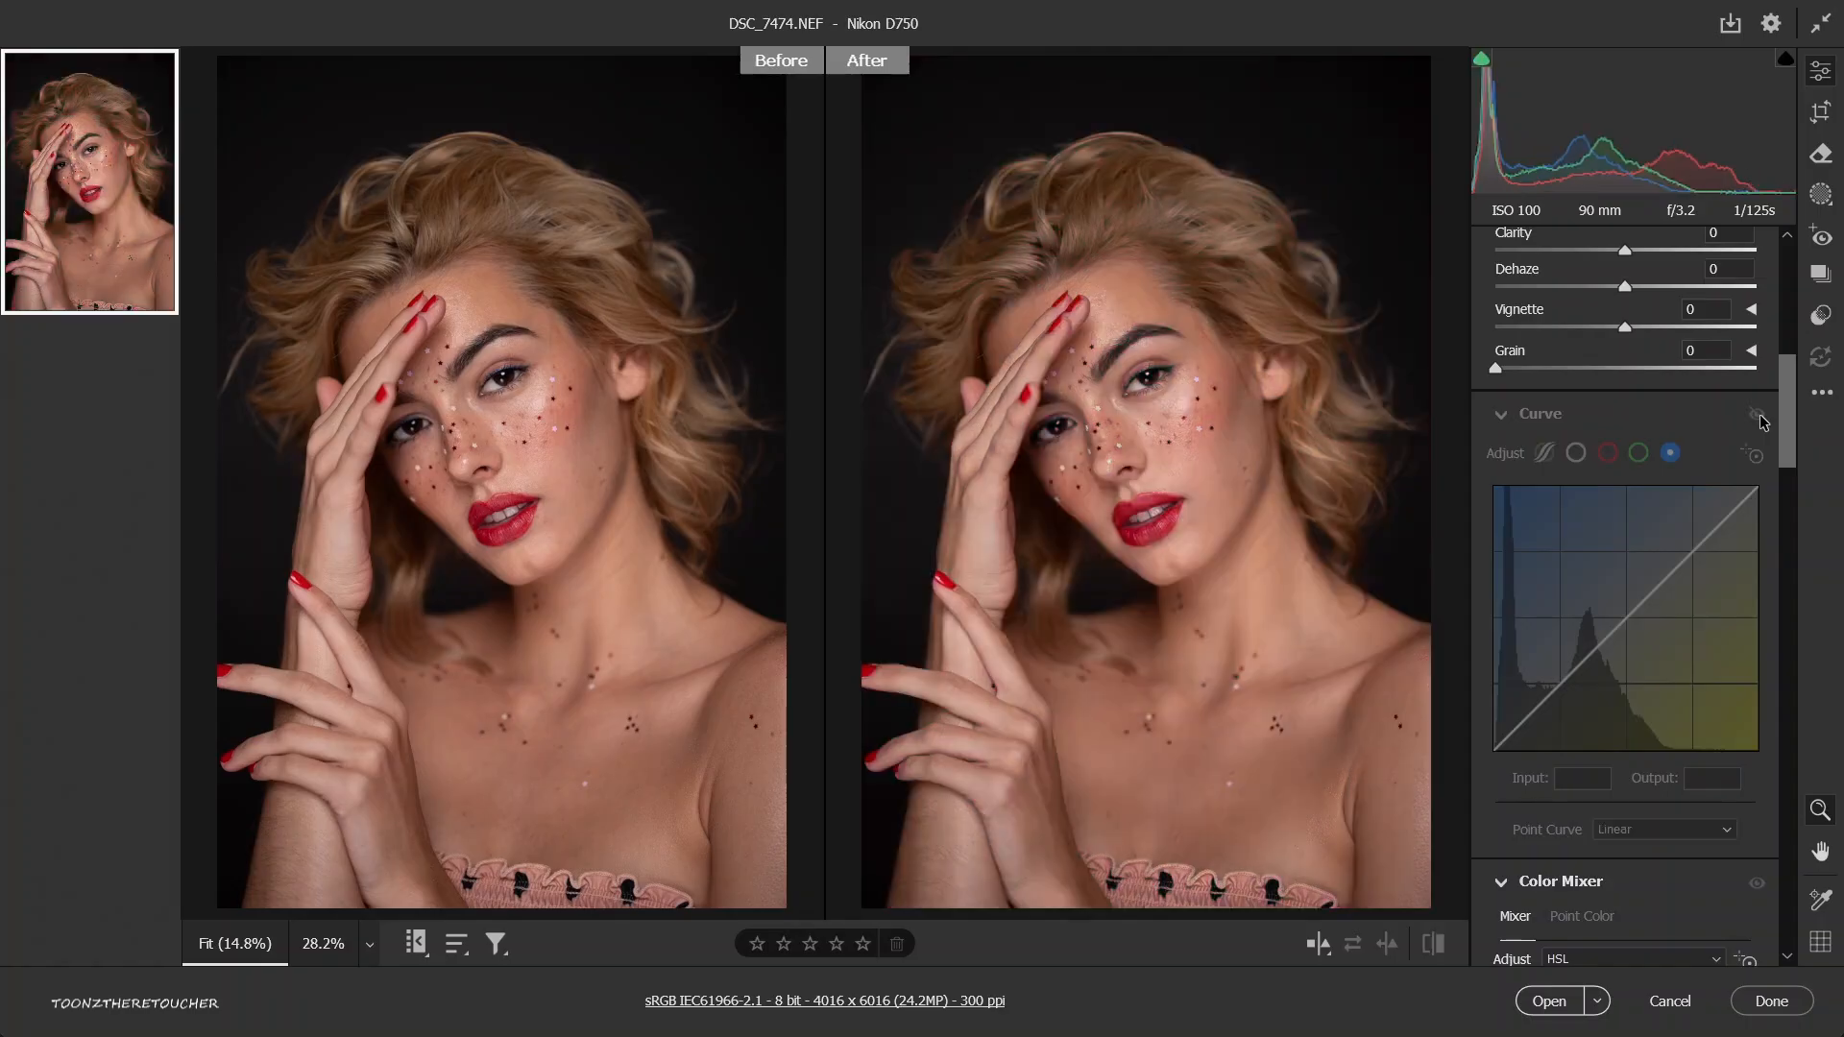
left_click(1758, 415)
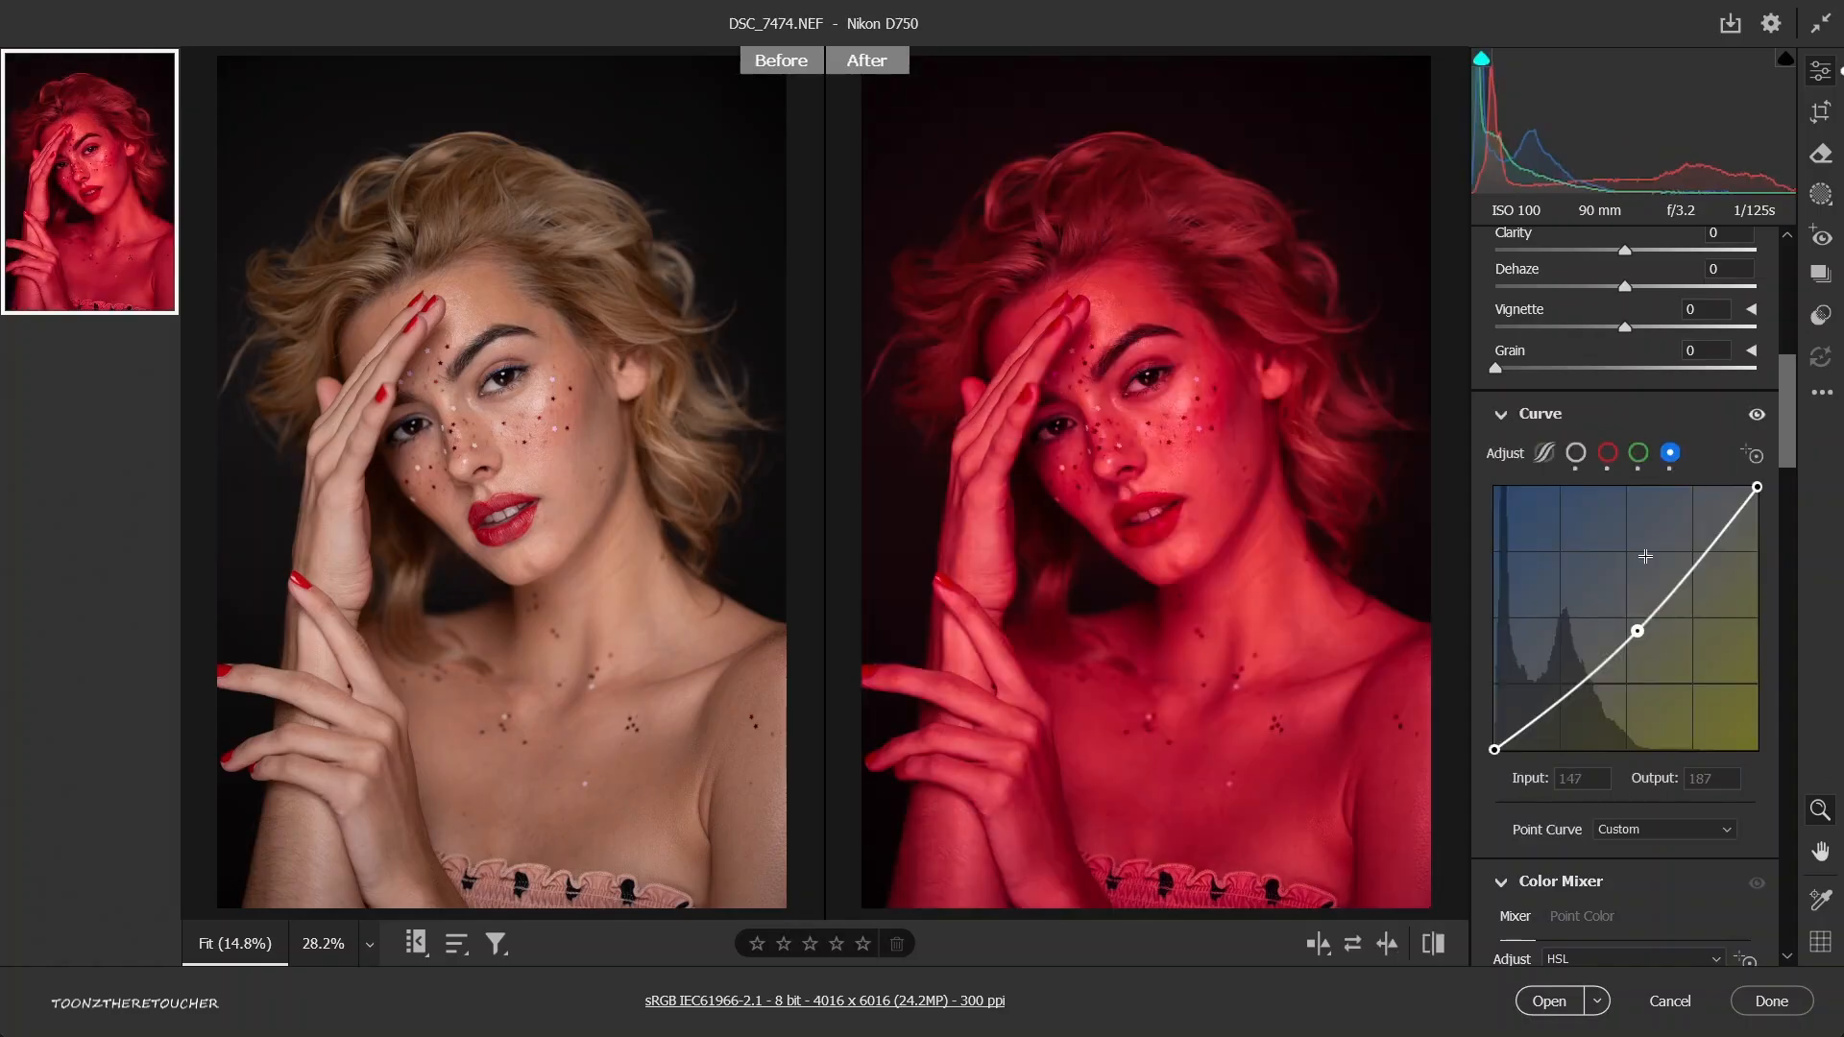
right_click(1626, 605)
left_click(1690, 587)
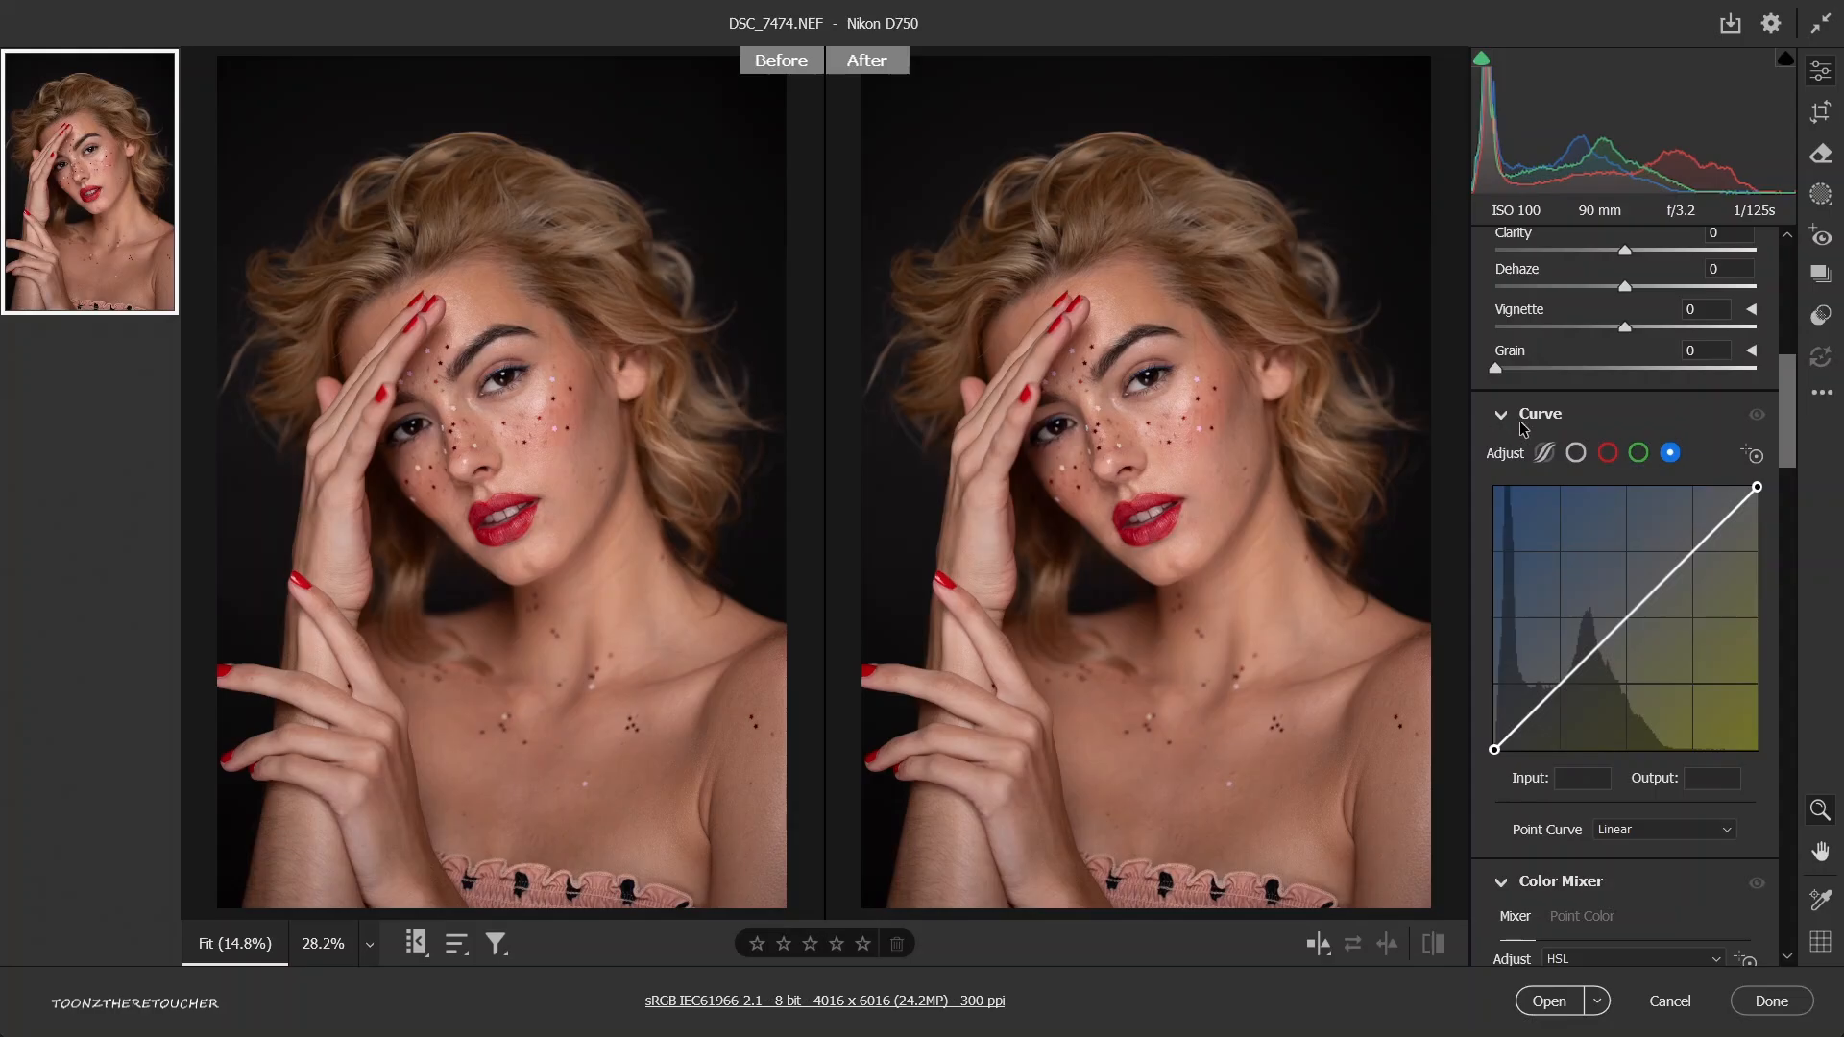
Collapse the Curve section and sample the red nail polish as a point color in the Color Mixer.
mouse_move(1509, 429)
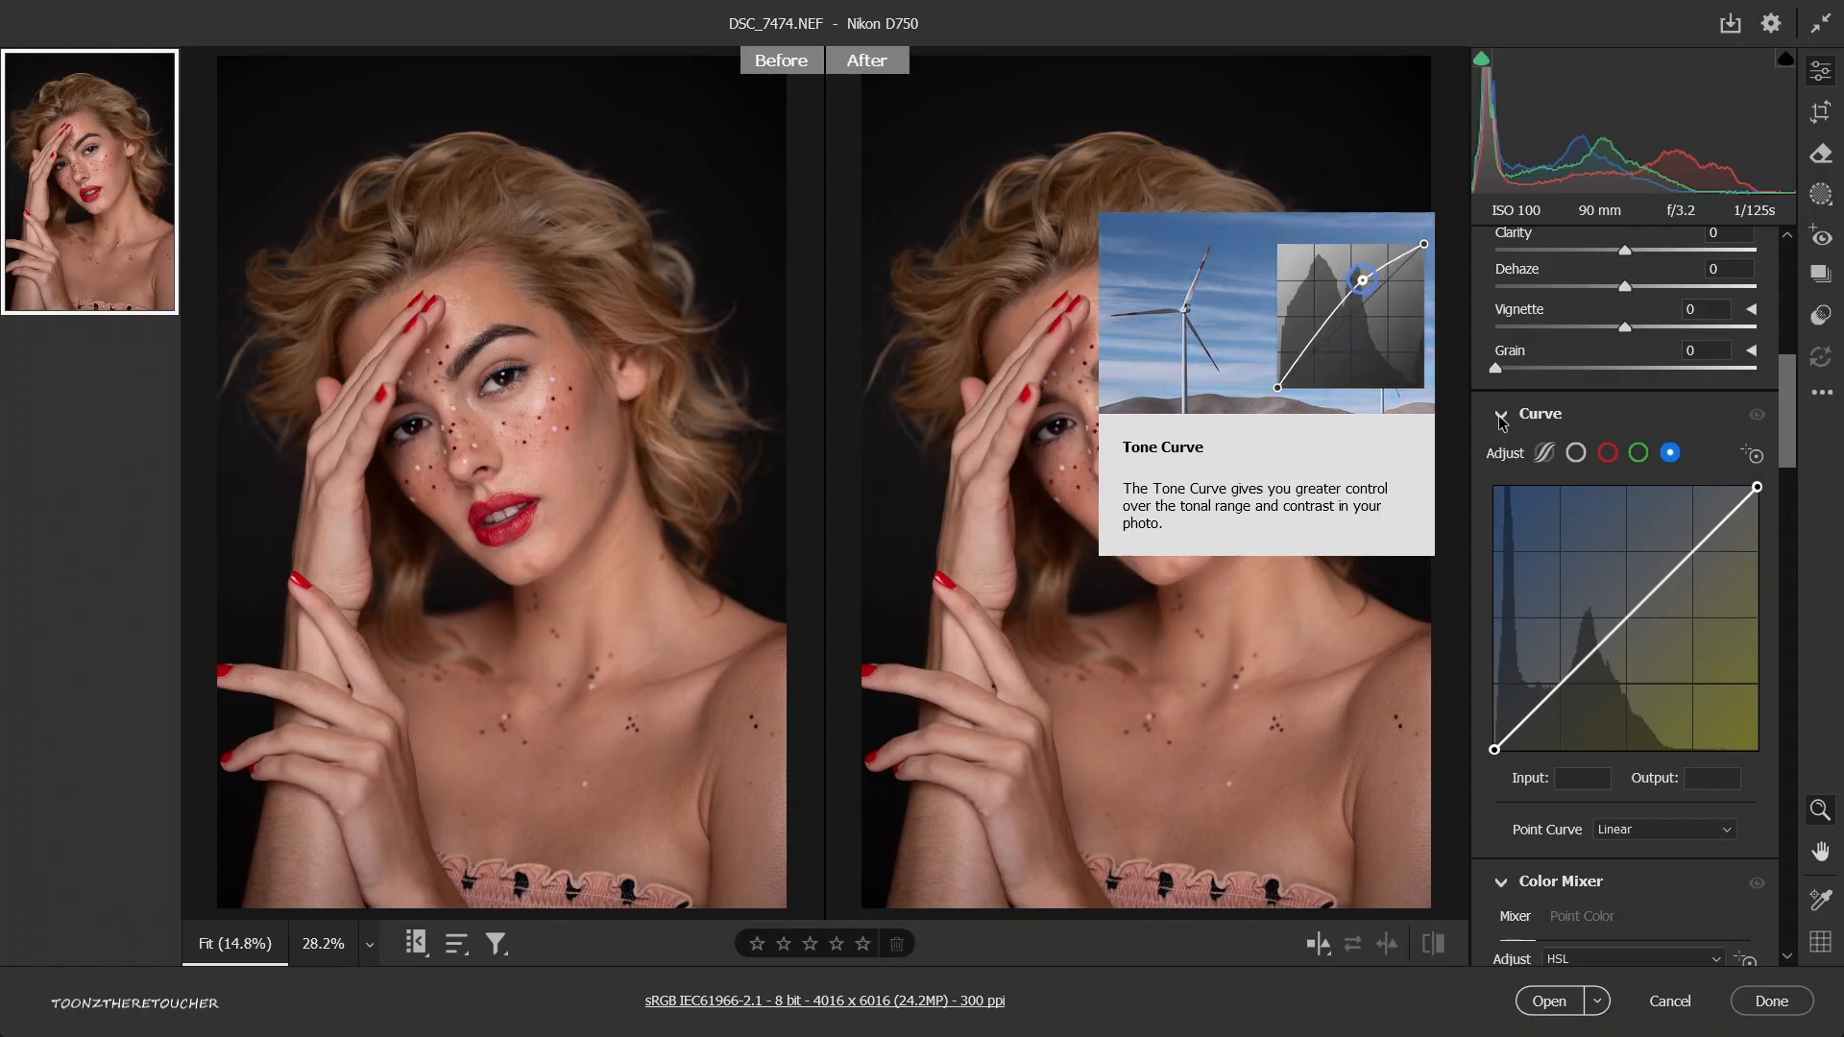
left_click(1501, 419)
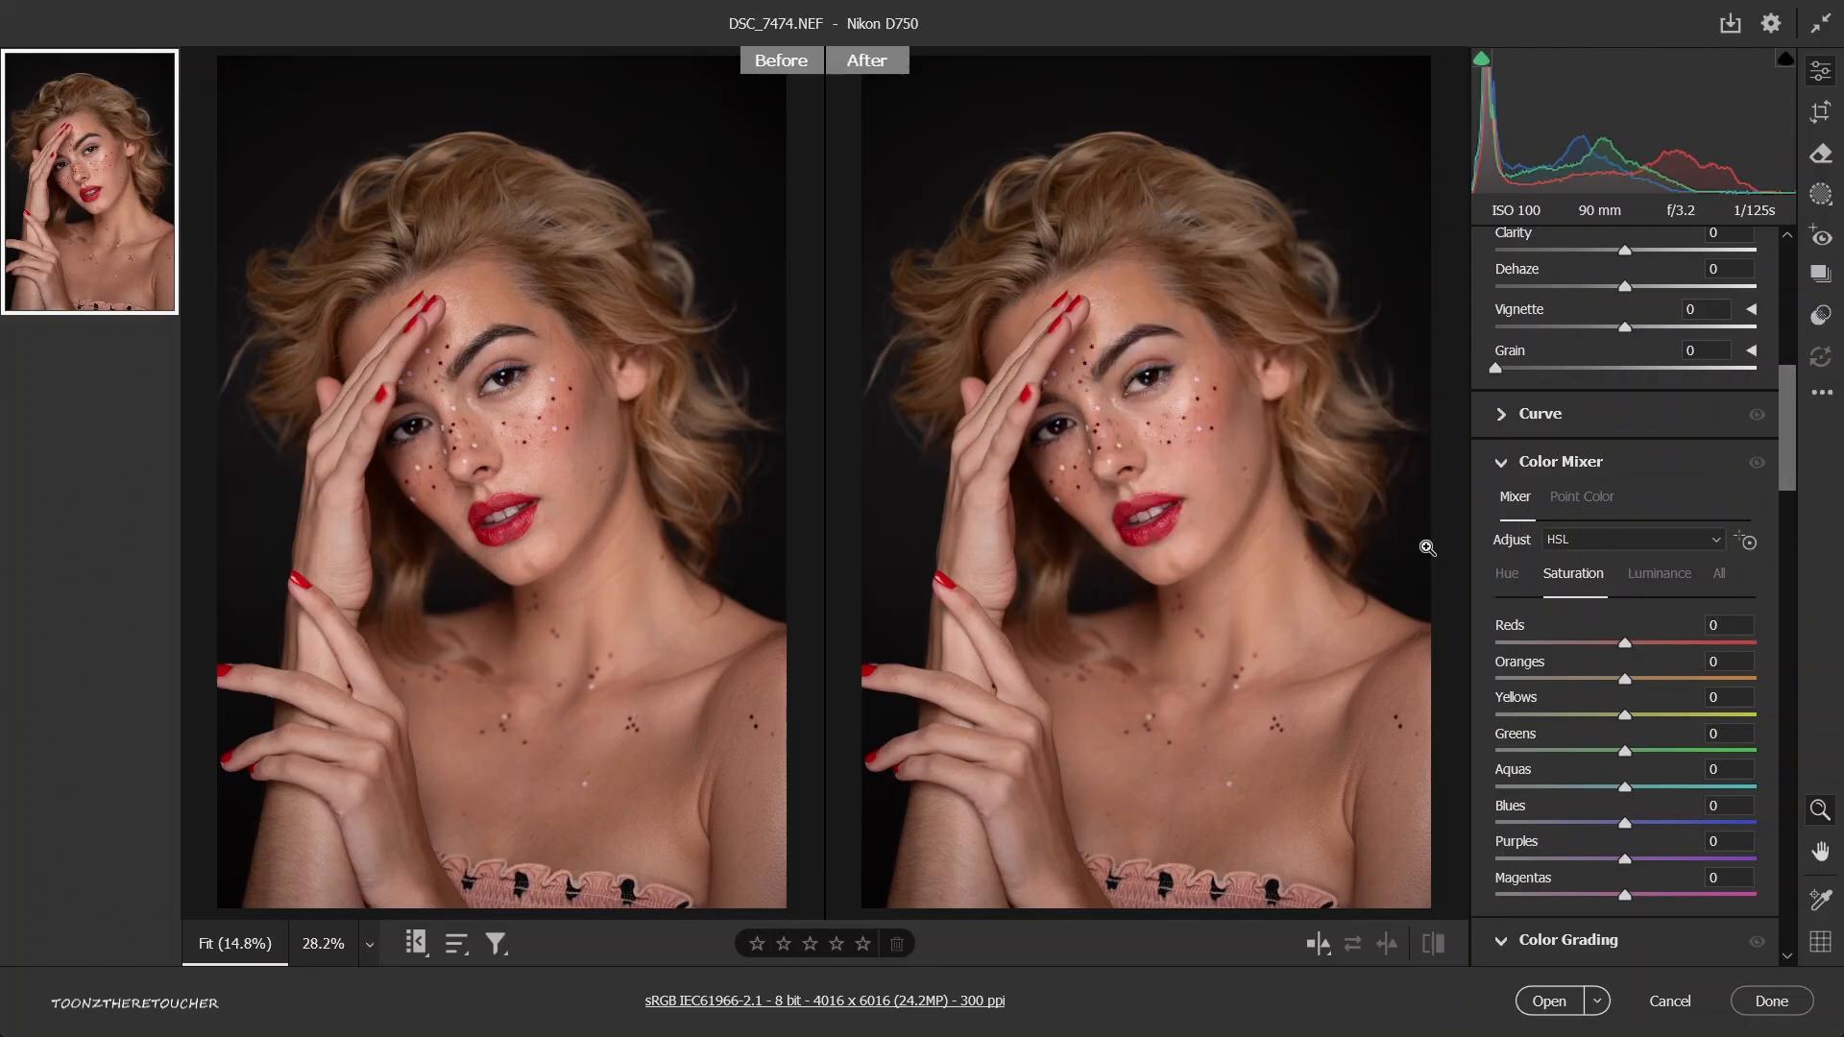
left_click(1578, 499)
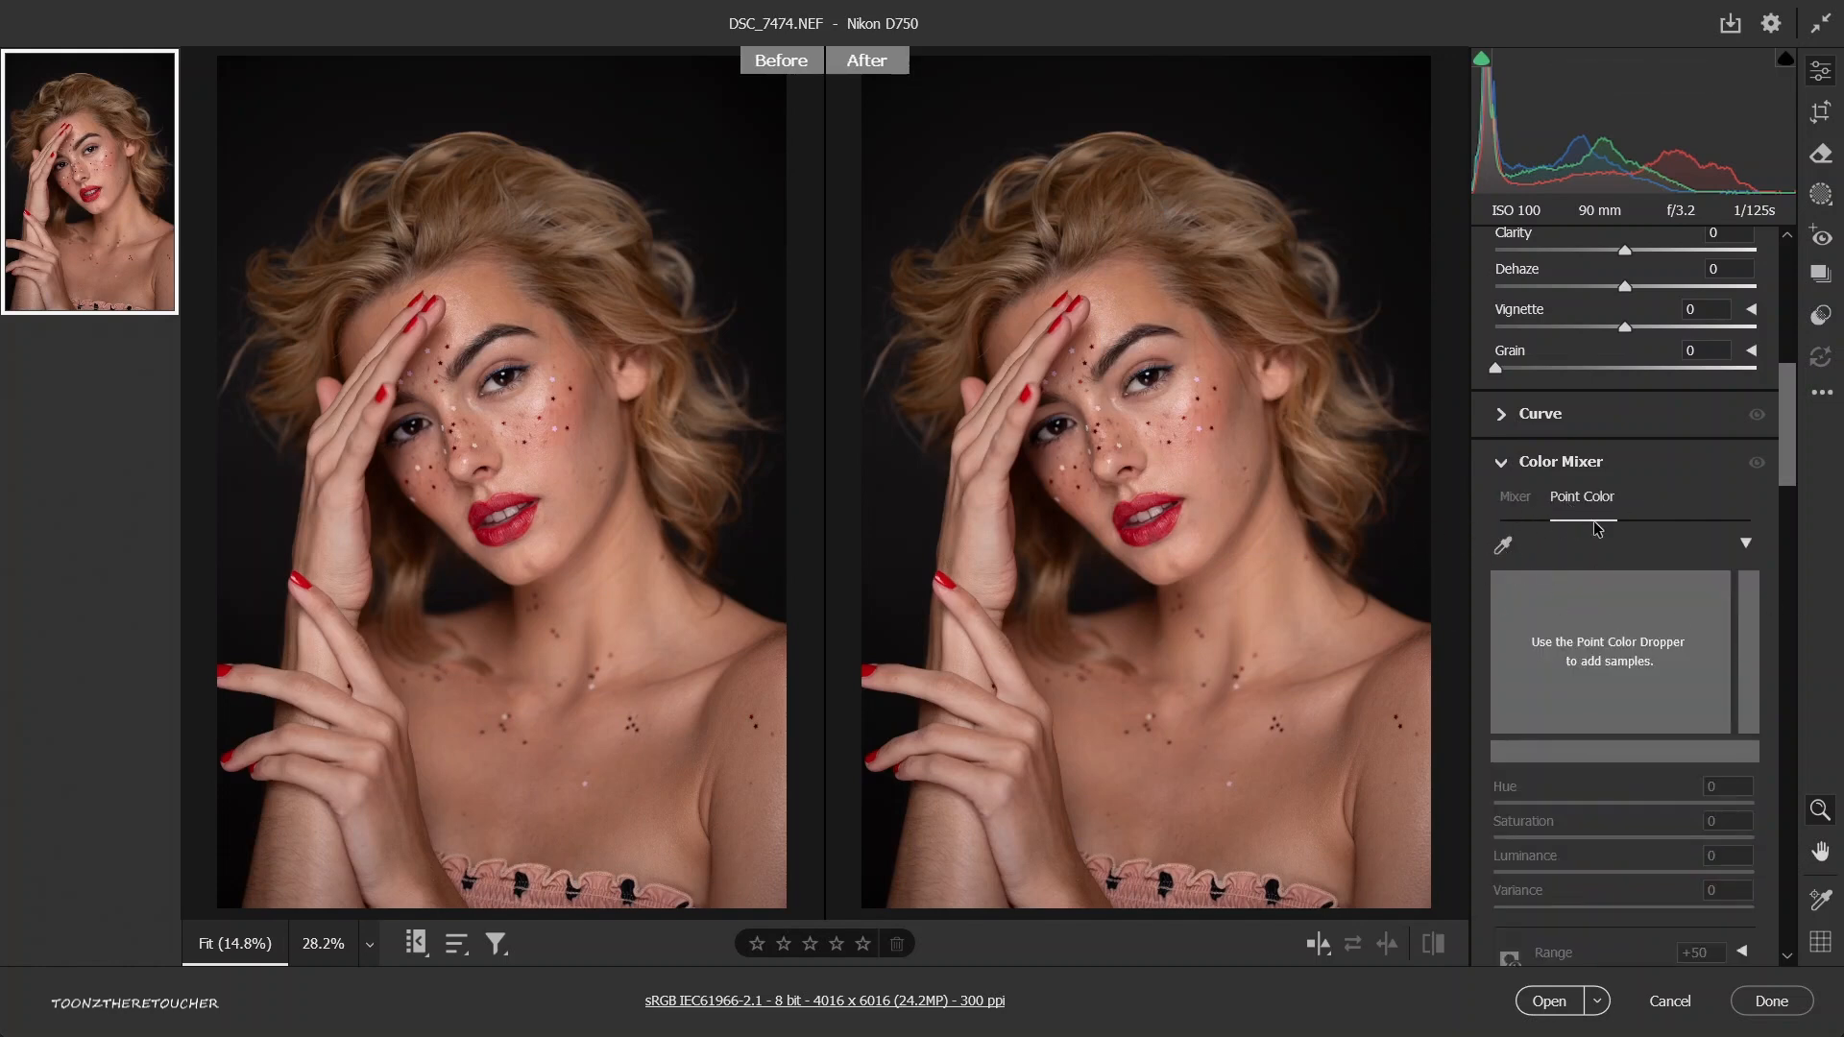
left_click(1504, 542)
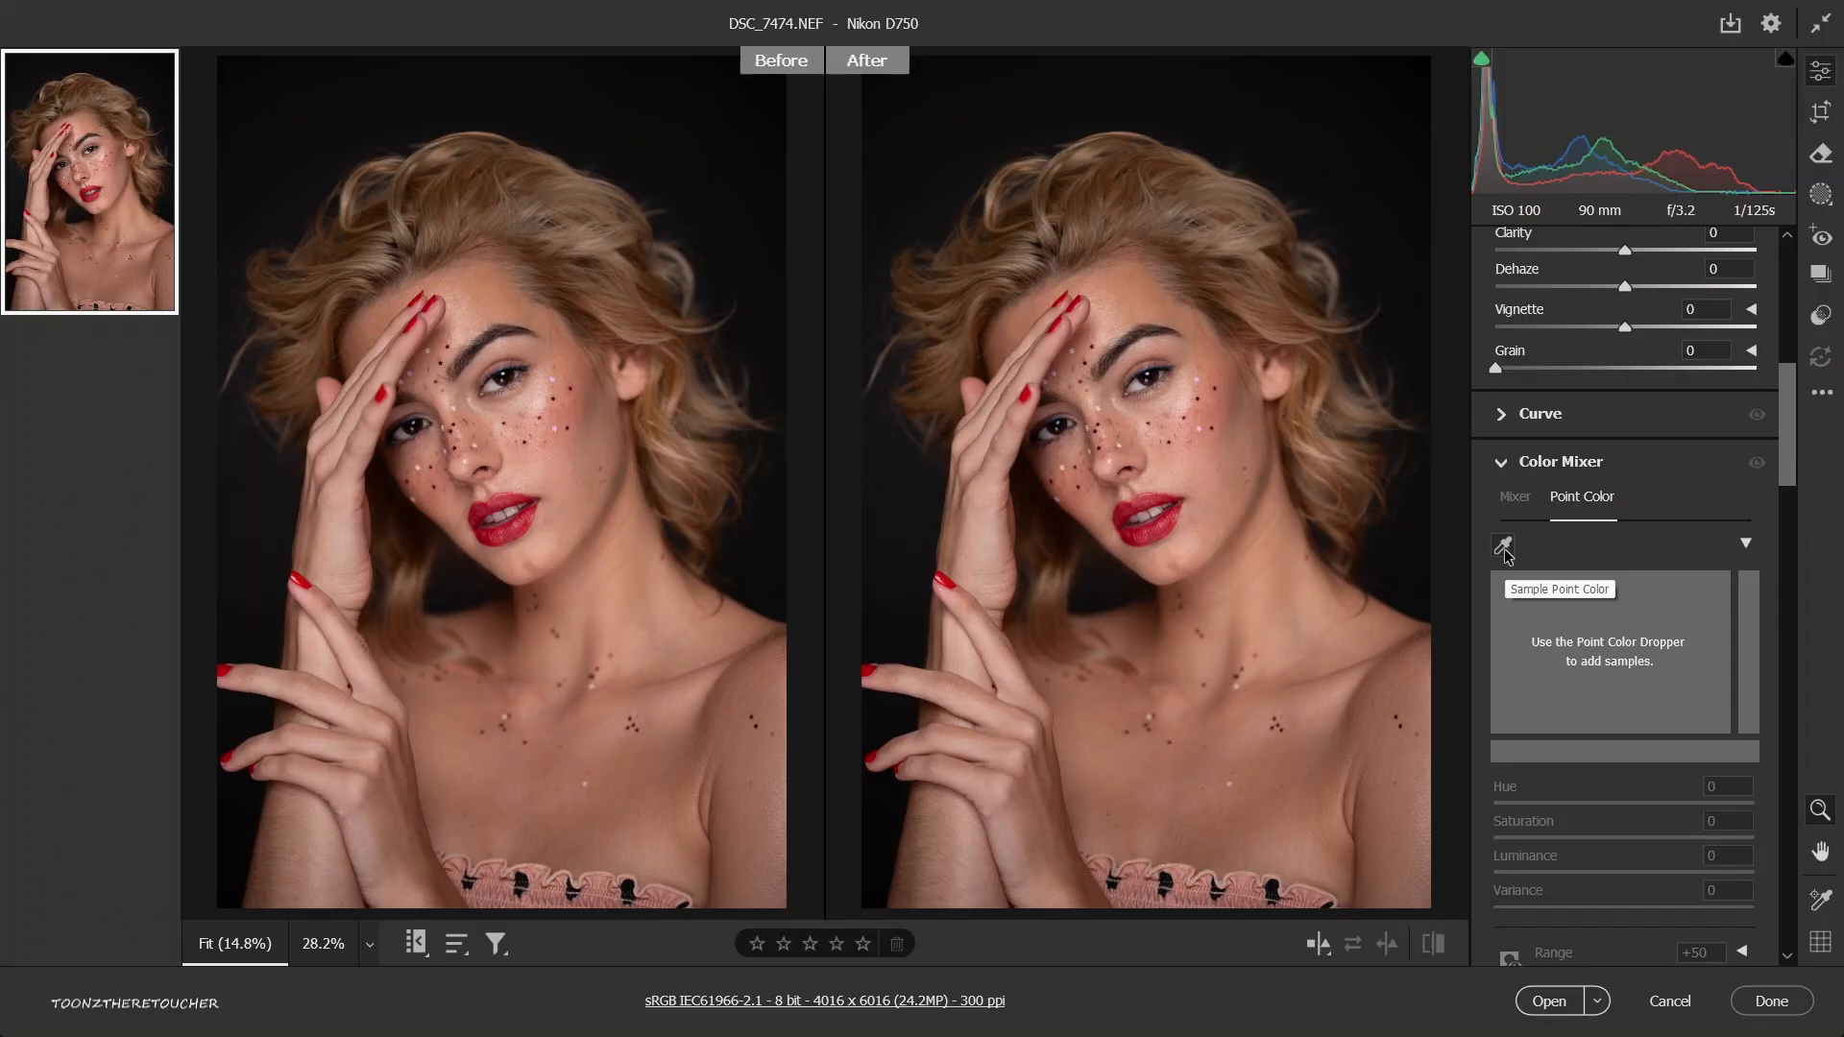
scroll(1035, 459, "up", 2)
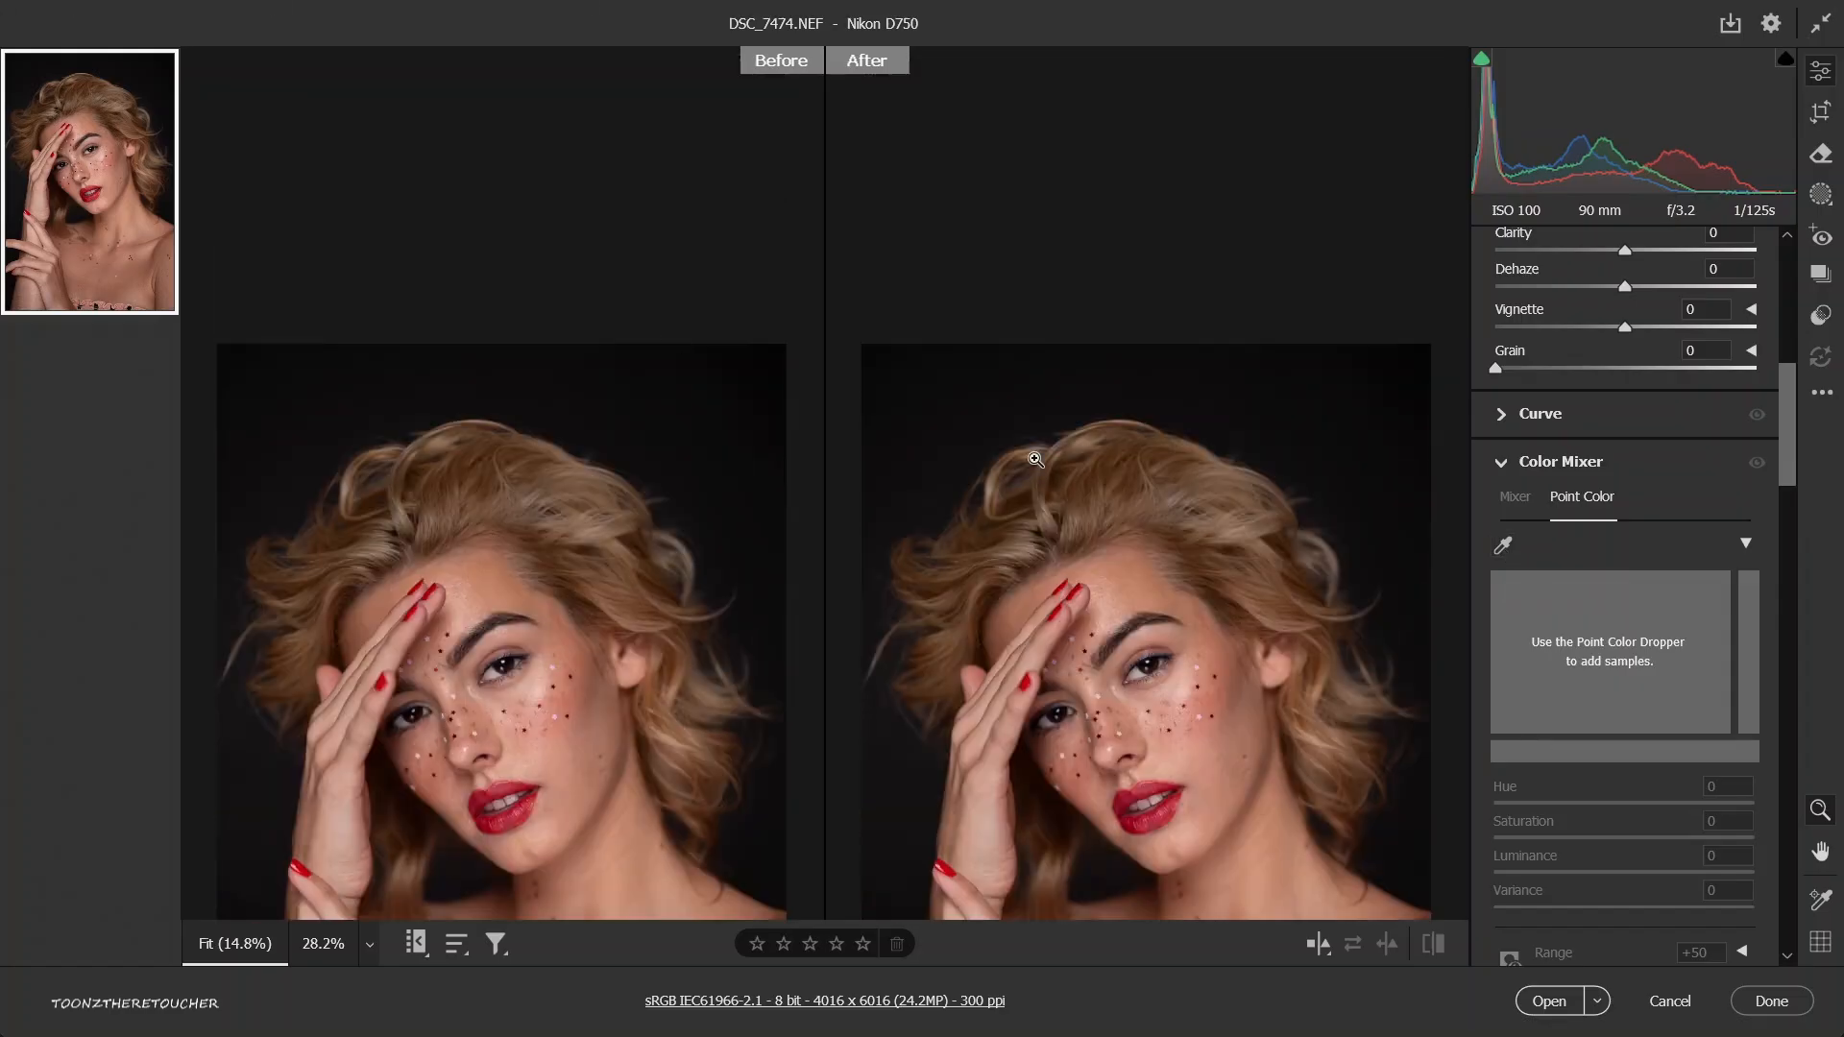
scroll(1114, 597, "down", 3)
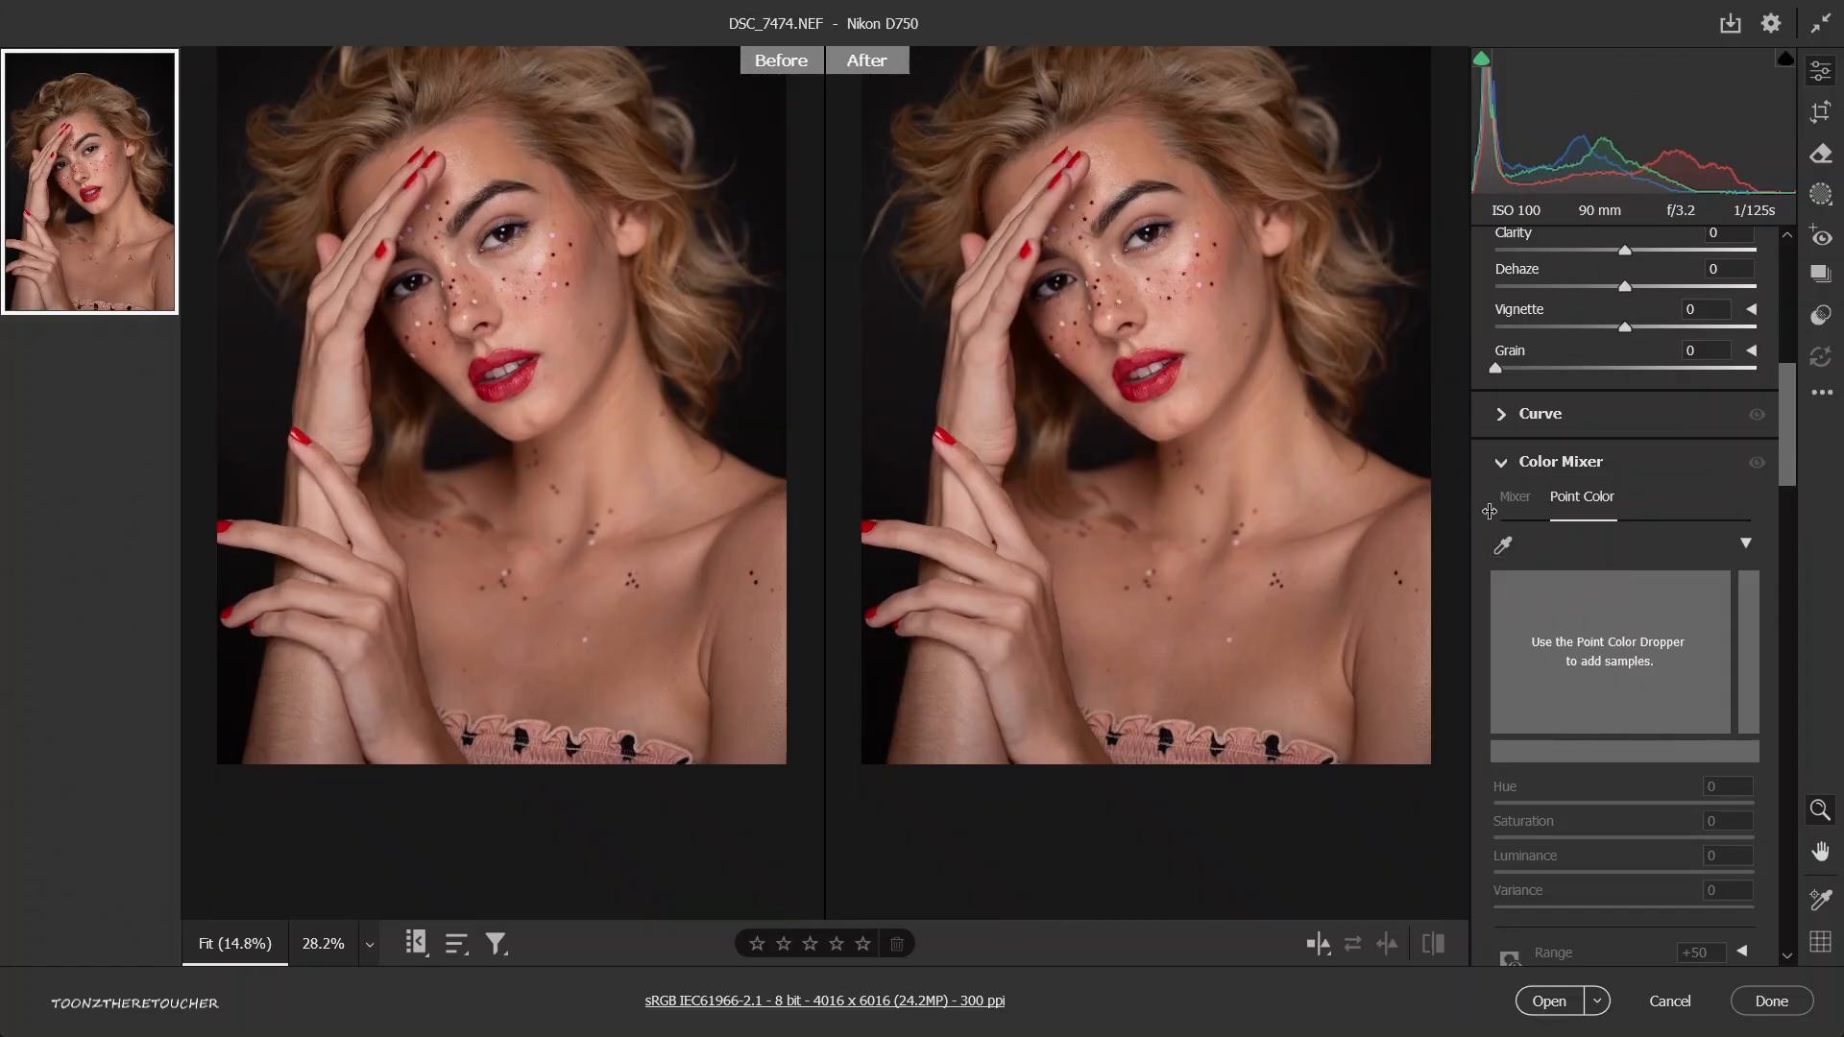
left_click(1503, 544)
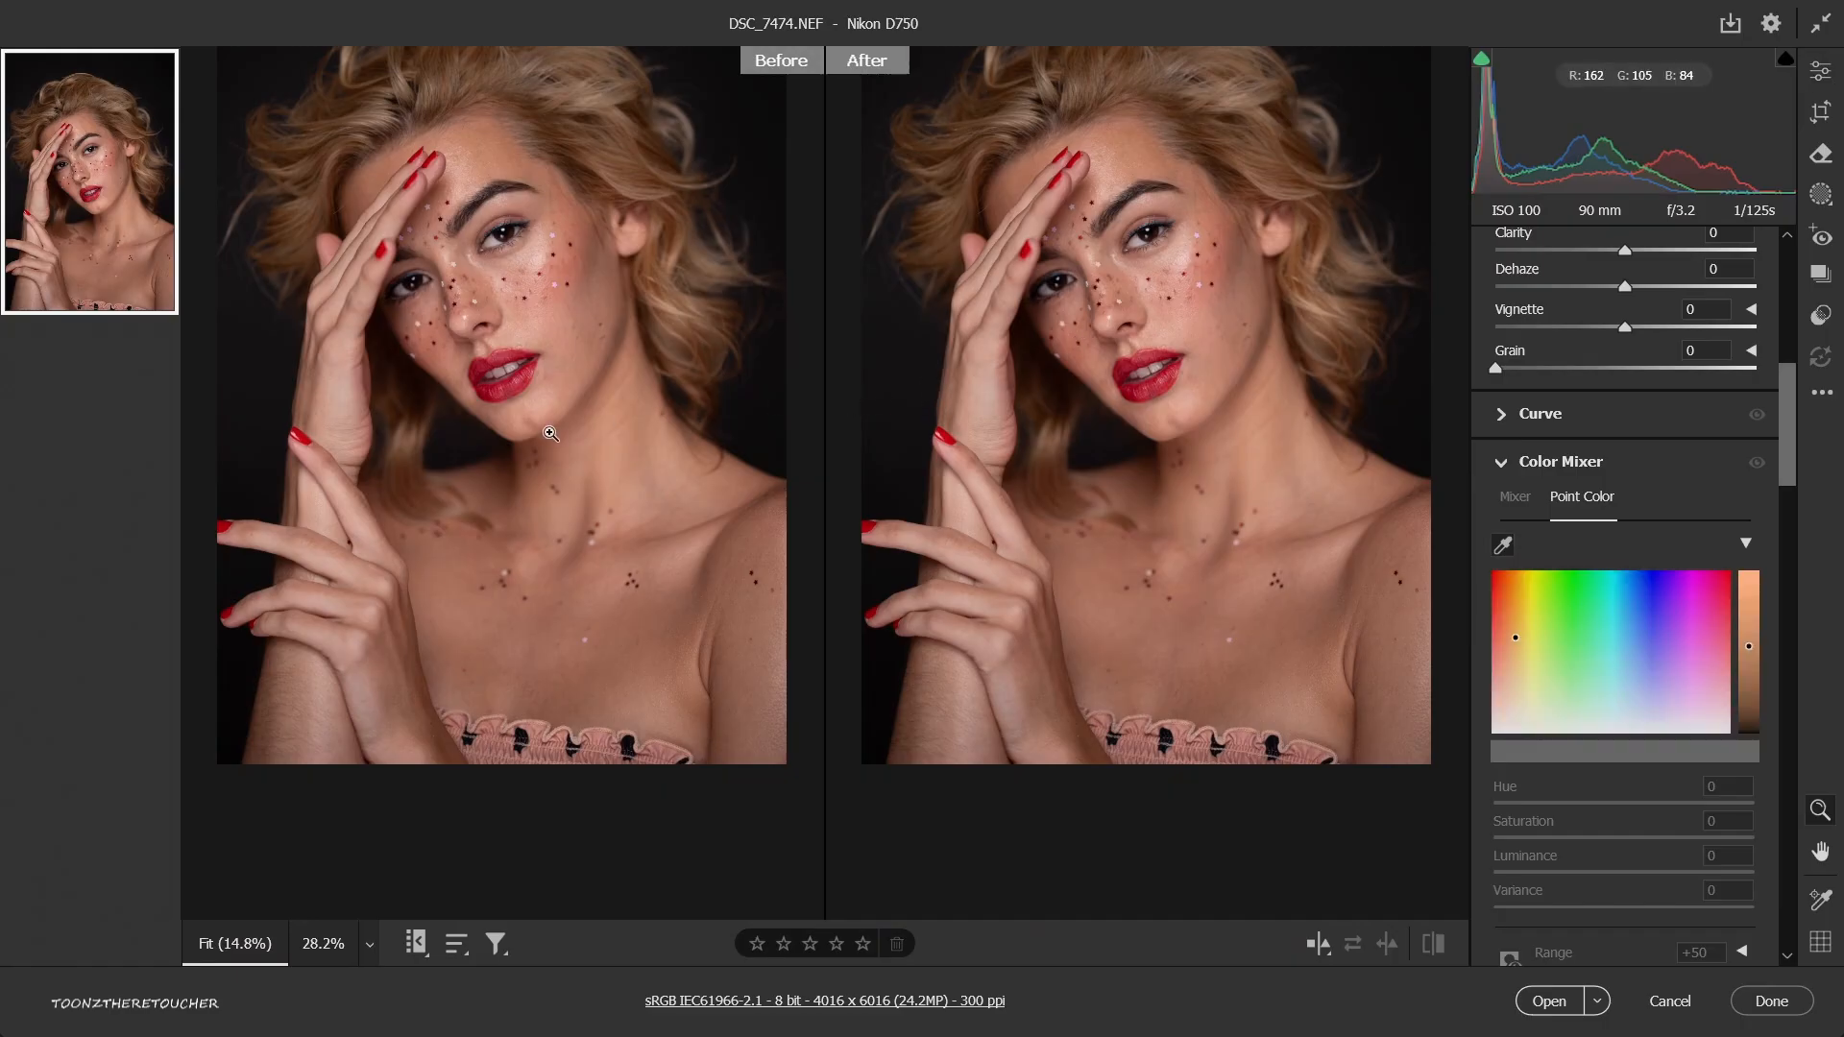
key("ctrl+plus")
left_click_drag(1016, 209, 1104, 442)
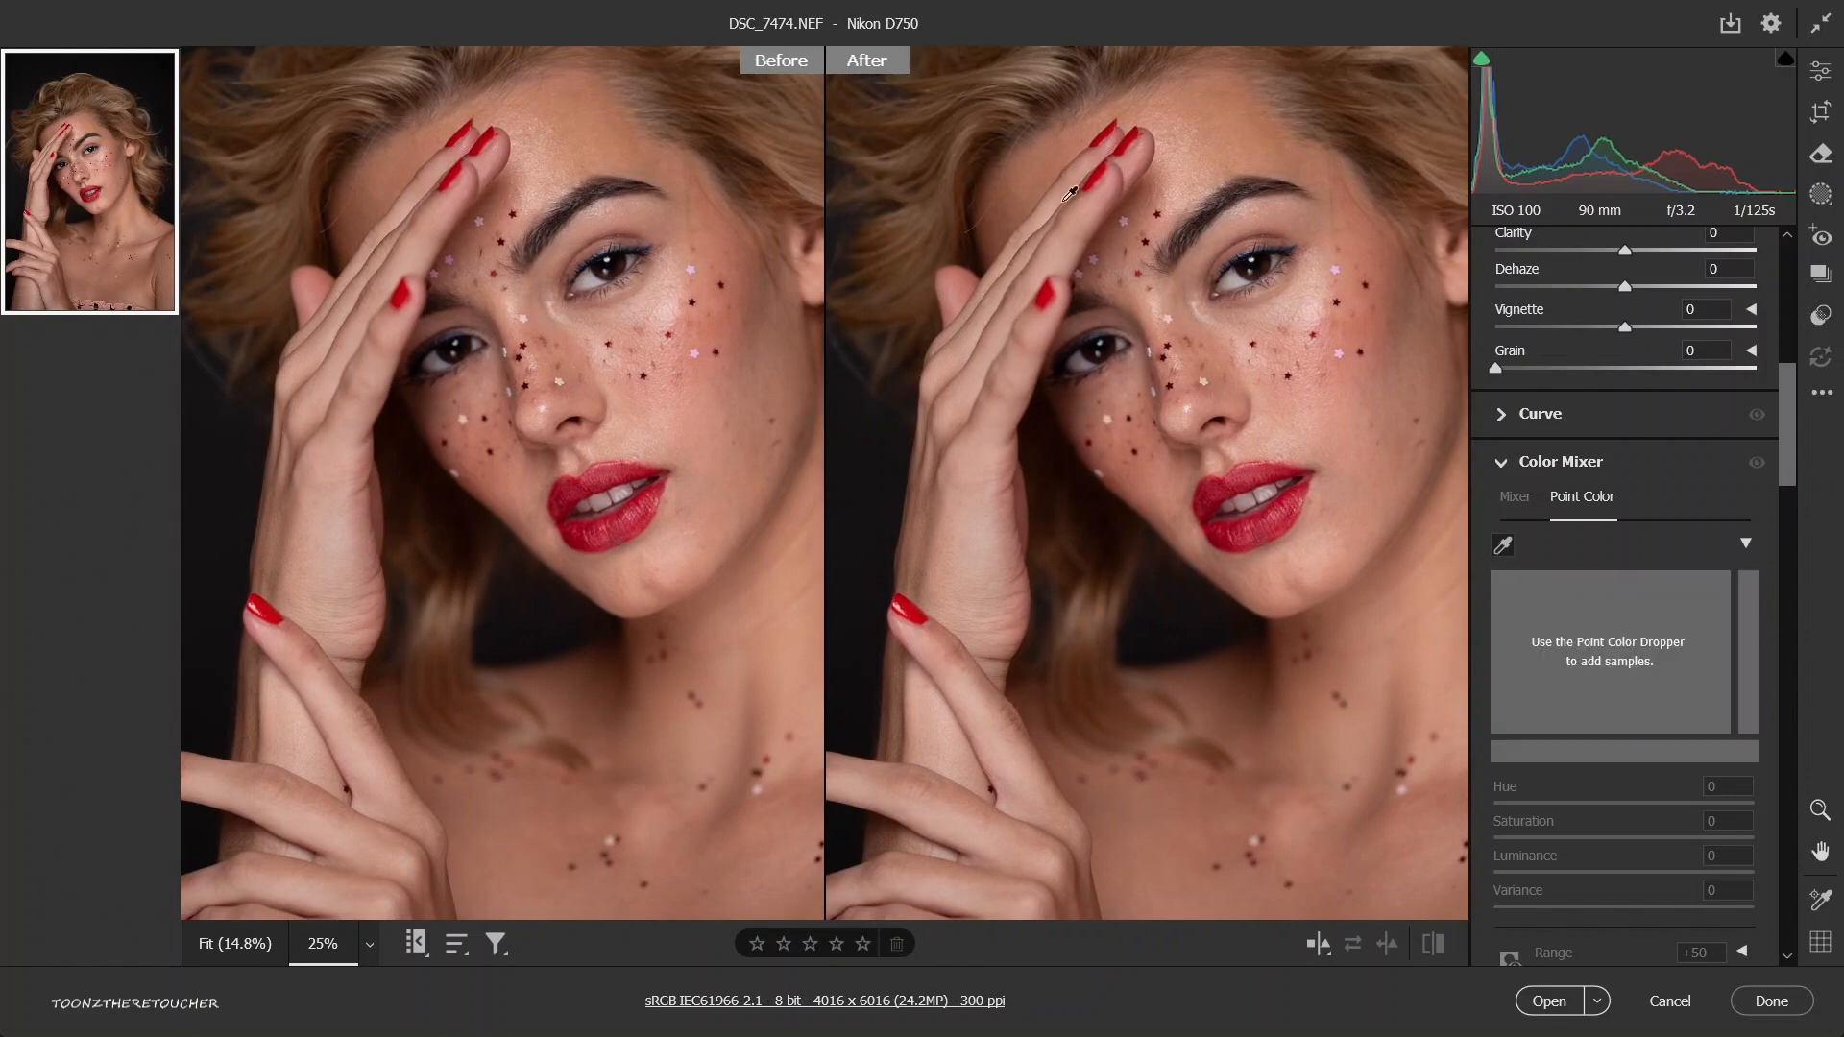
left_click(1101, 174)
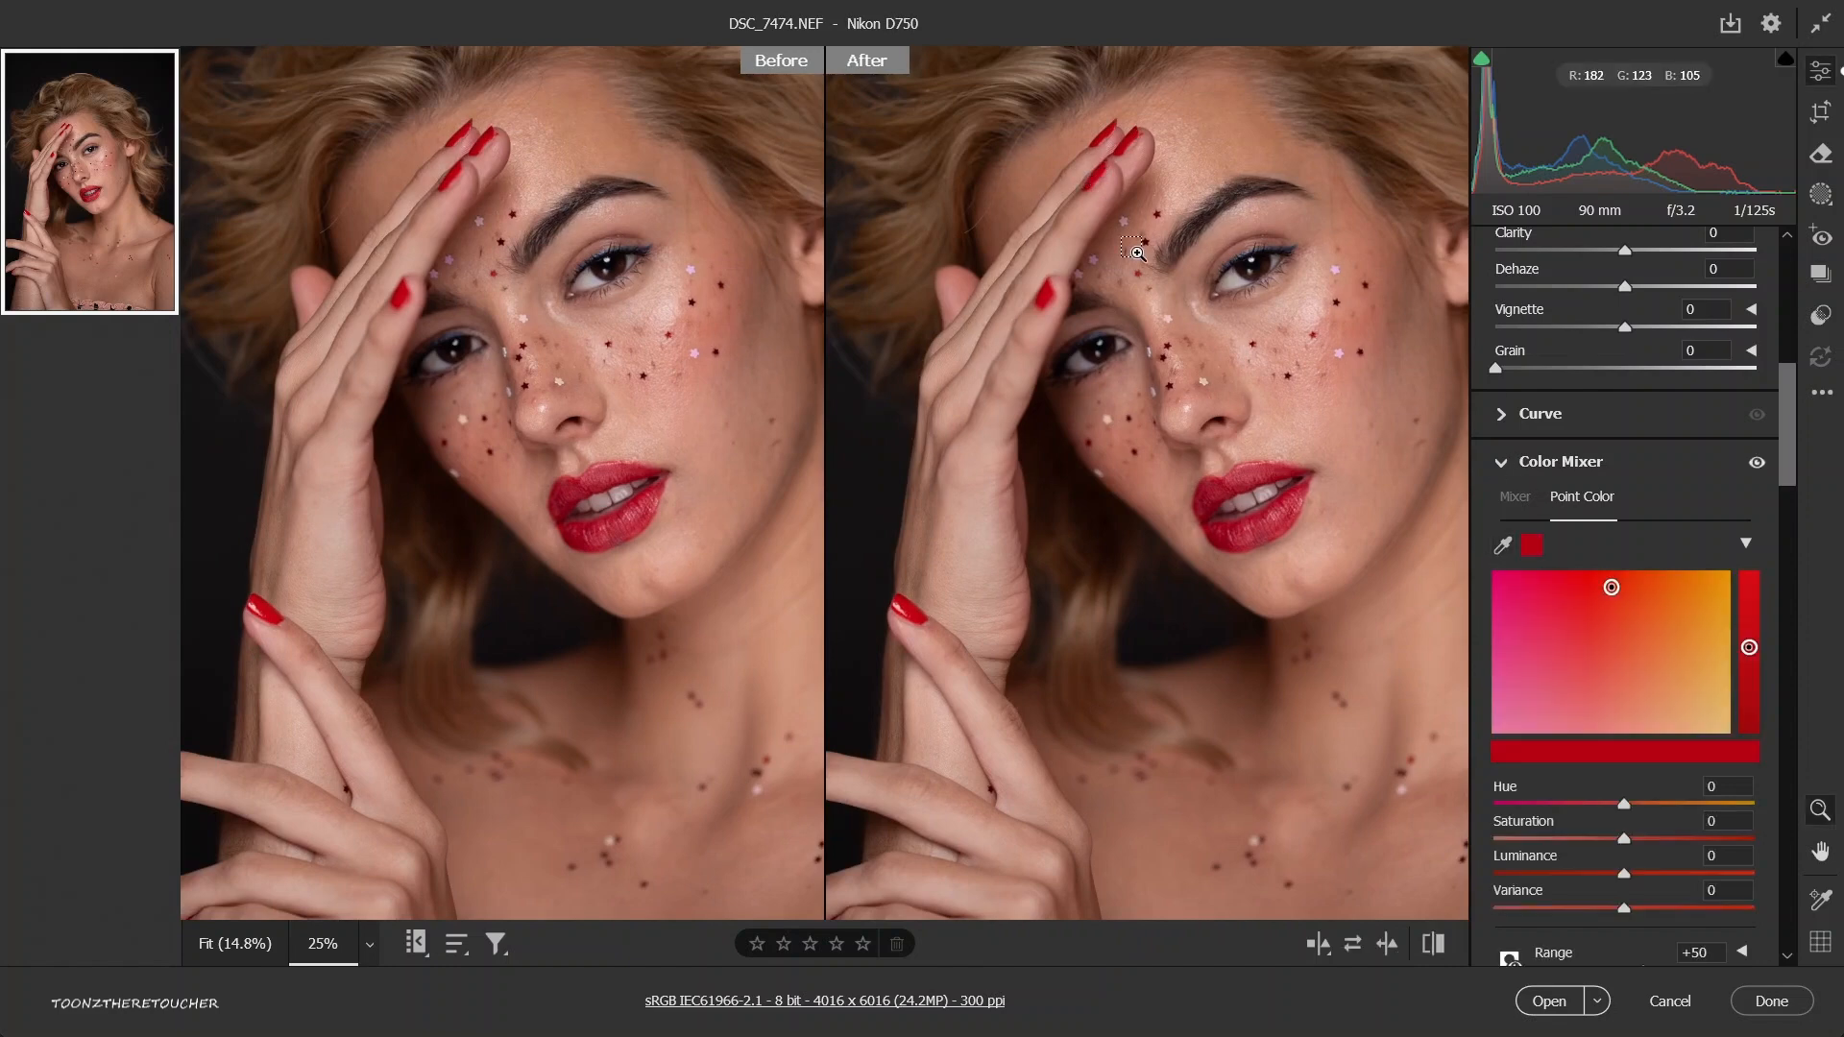
key("ctrl+0")
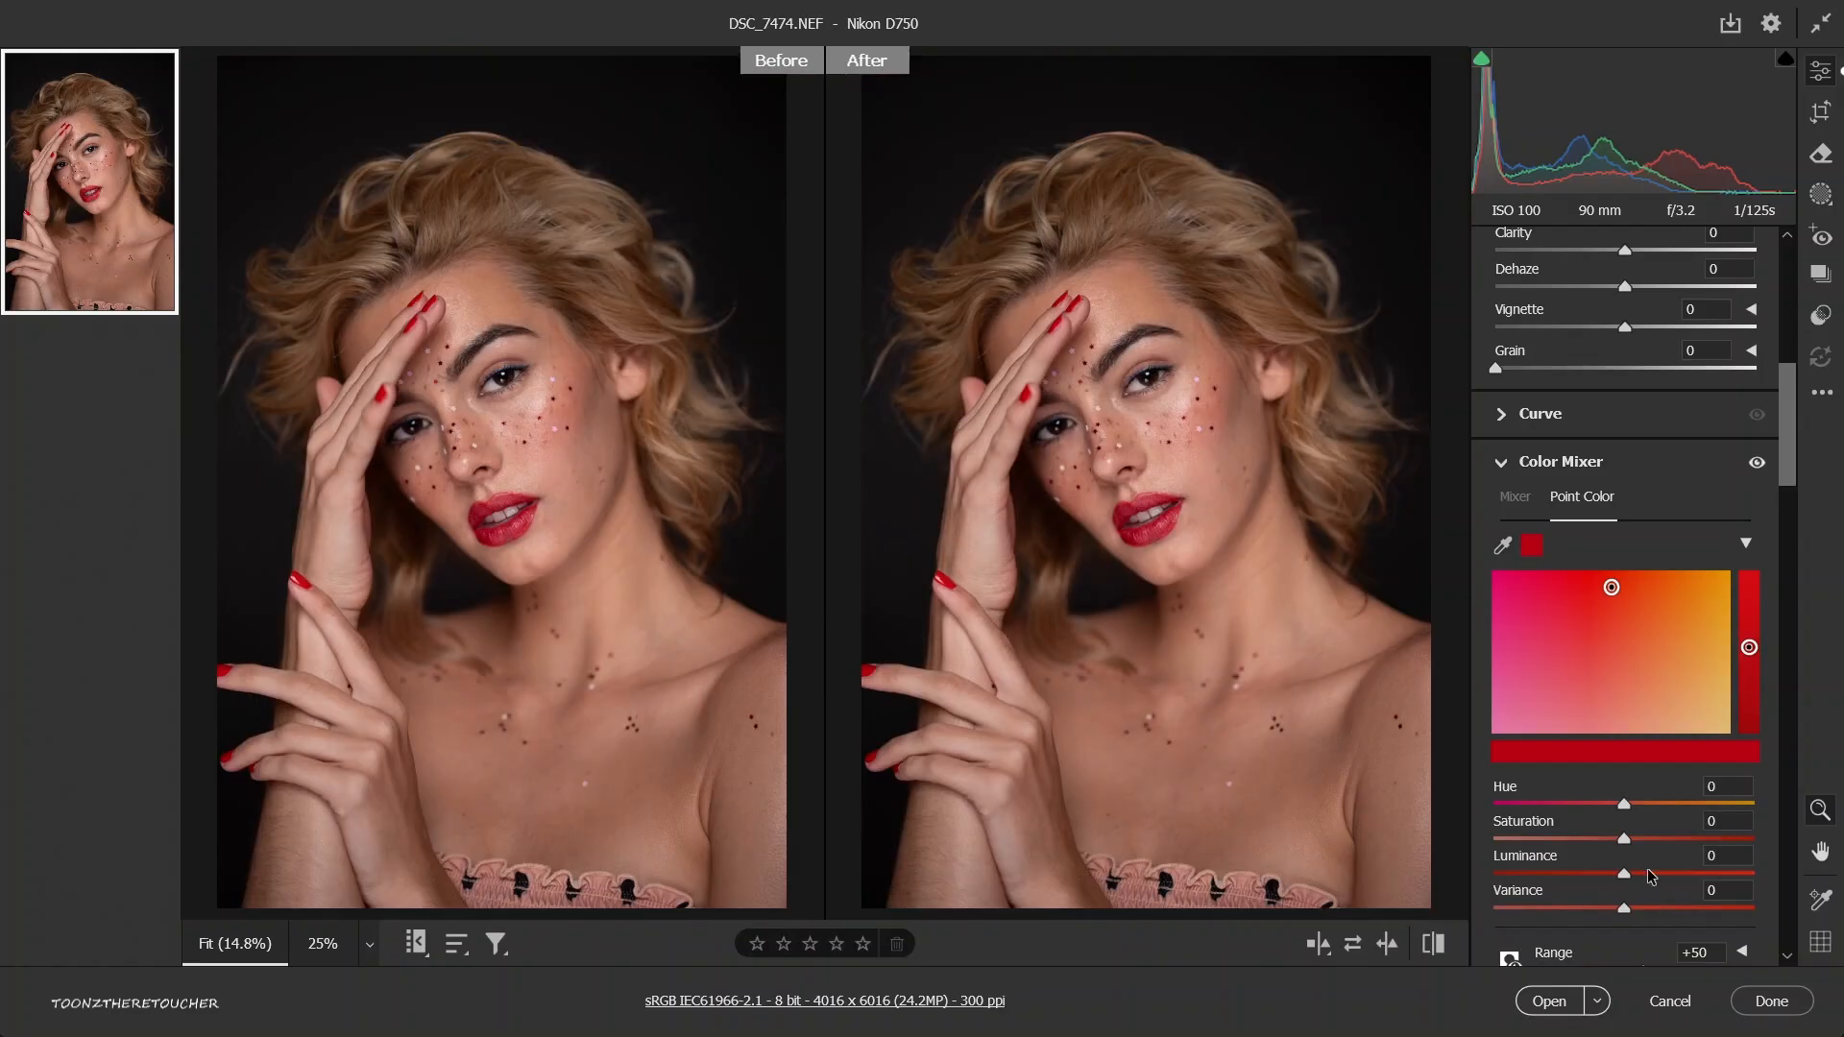
Try shifting the sampled red with variance -73, luminance +32 and saturation -9.
left_click_drag(1620, 910, 1522, 918)
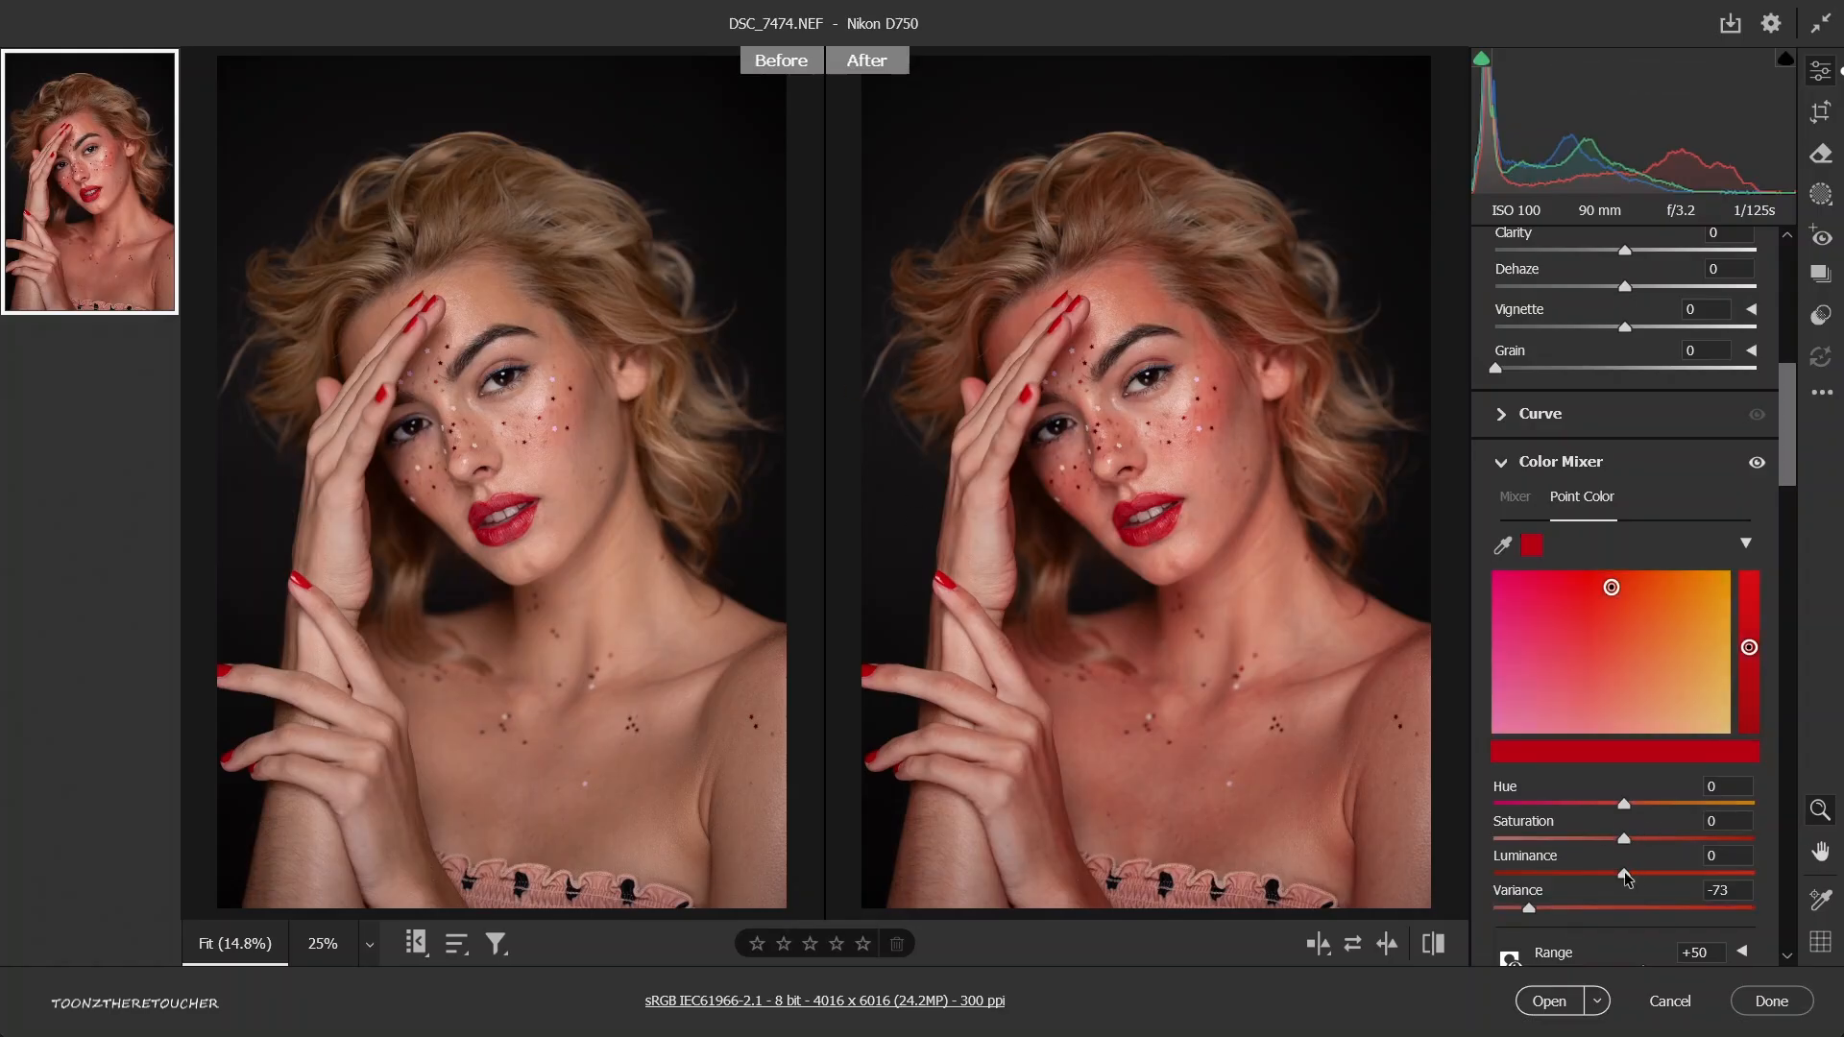
left_click_drag(1645, 872, 1667, 872)
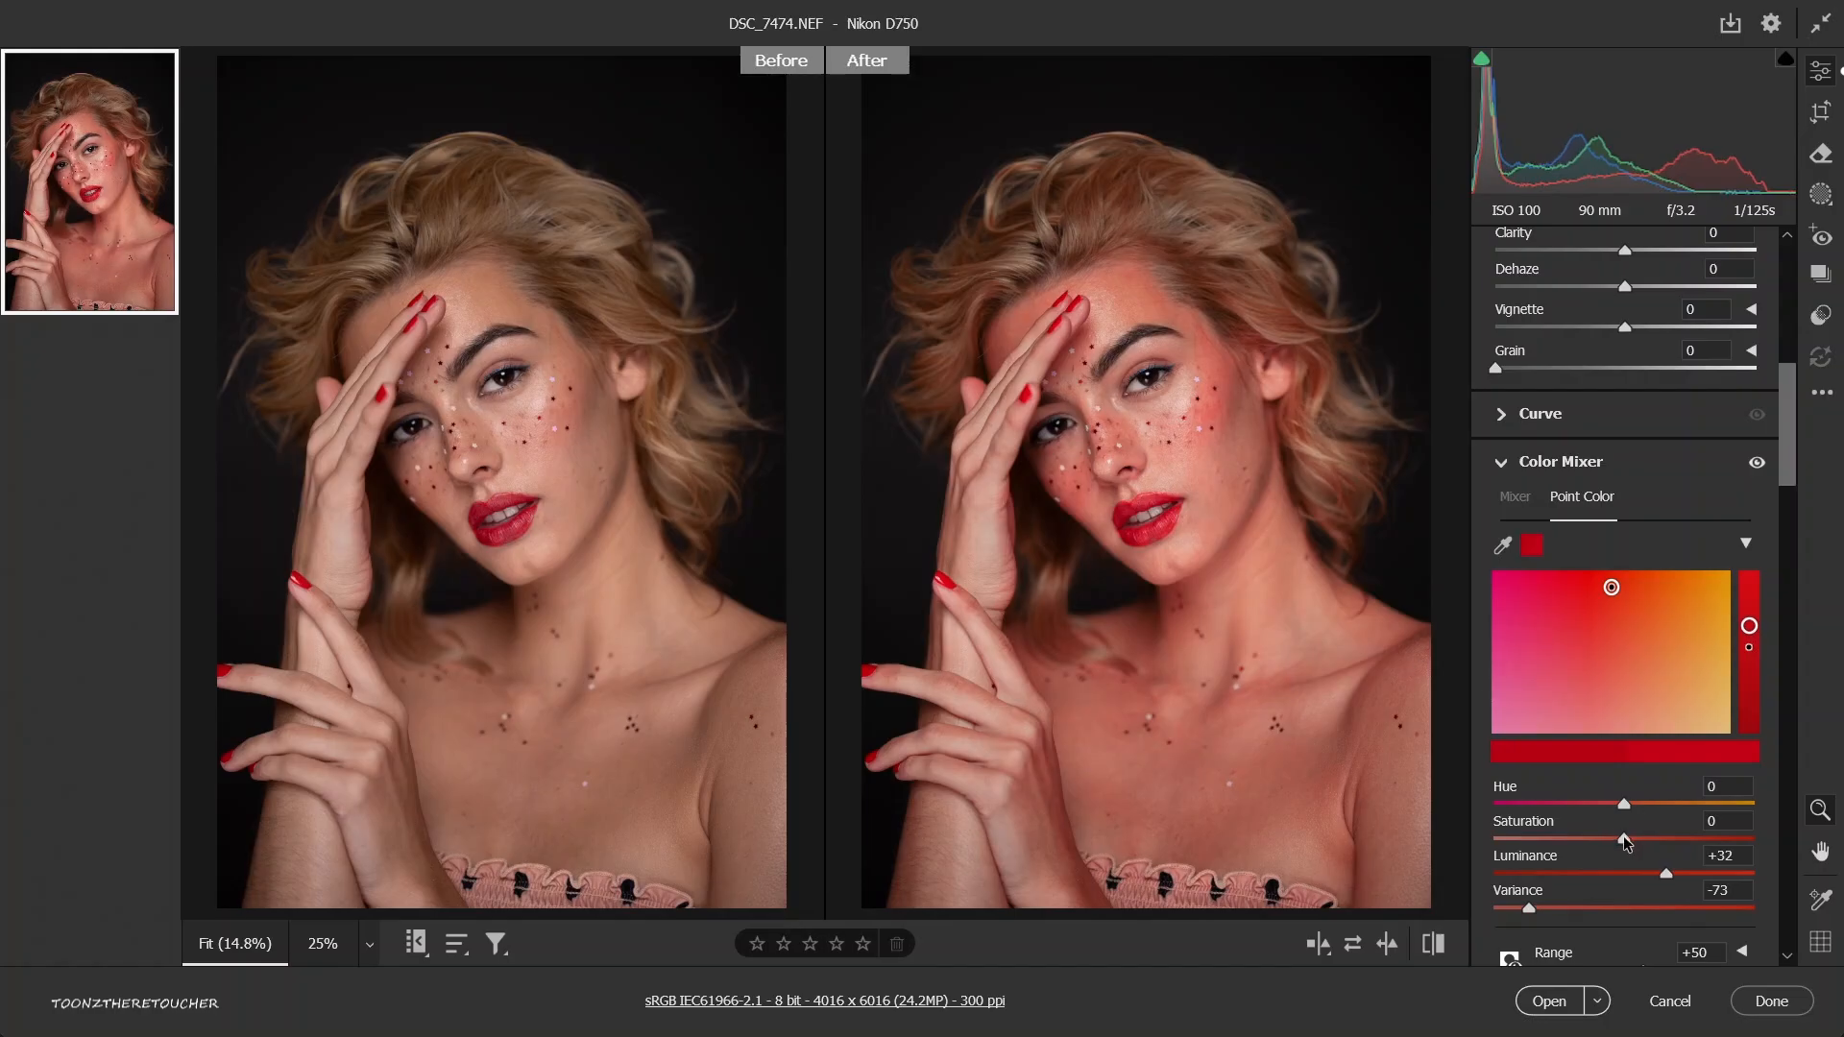
left_click_drag(1620, 840, 1615, 844)
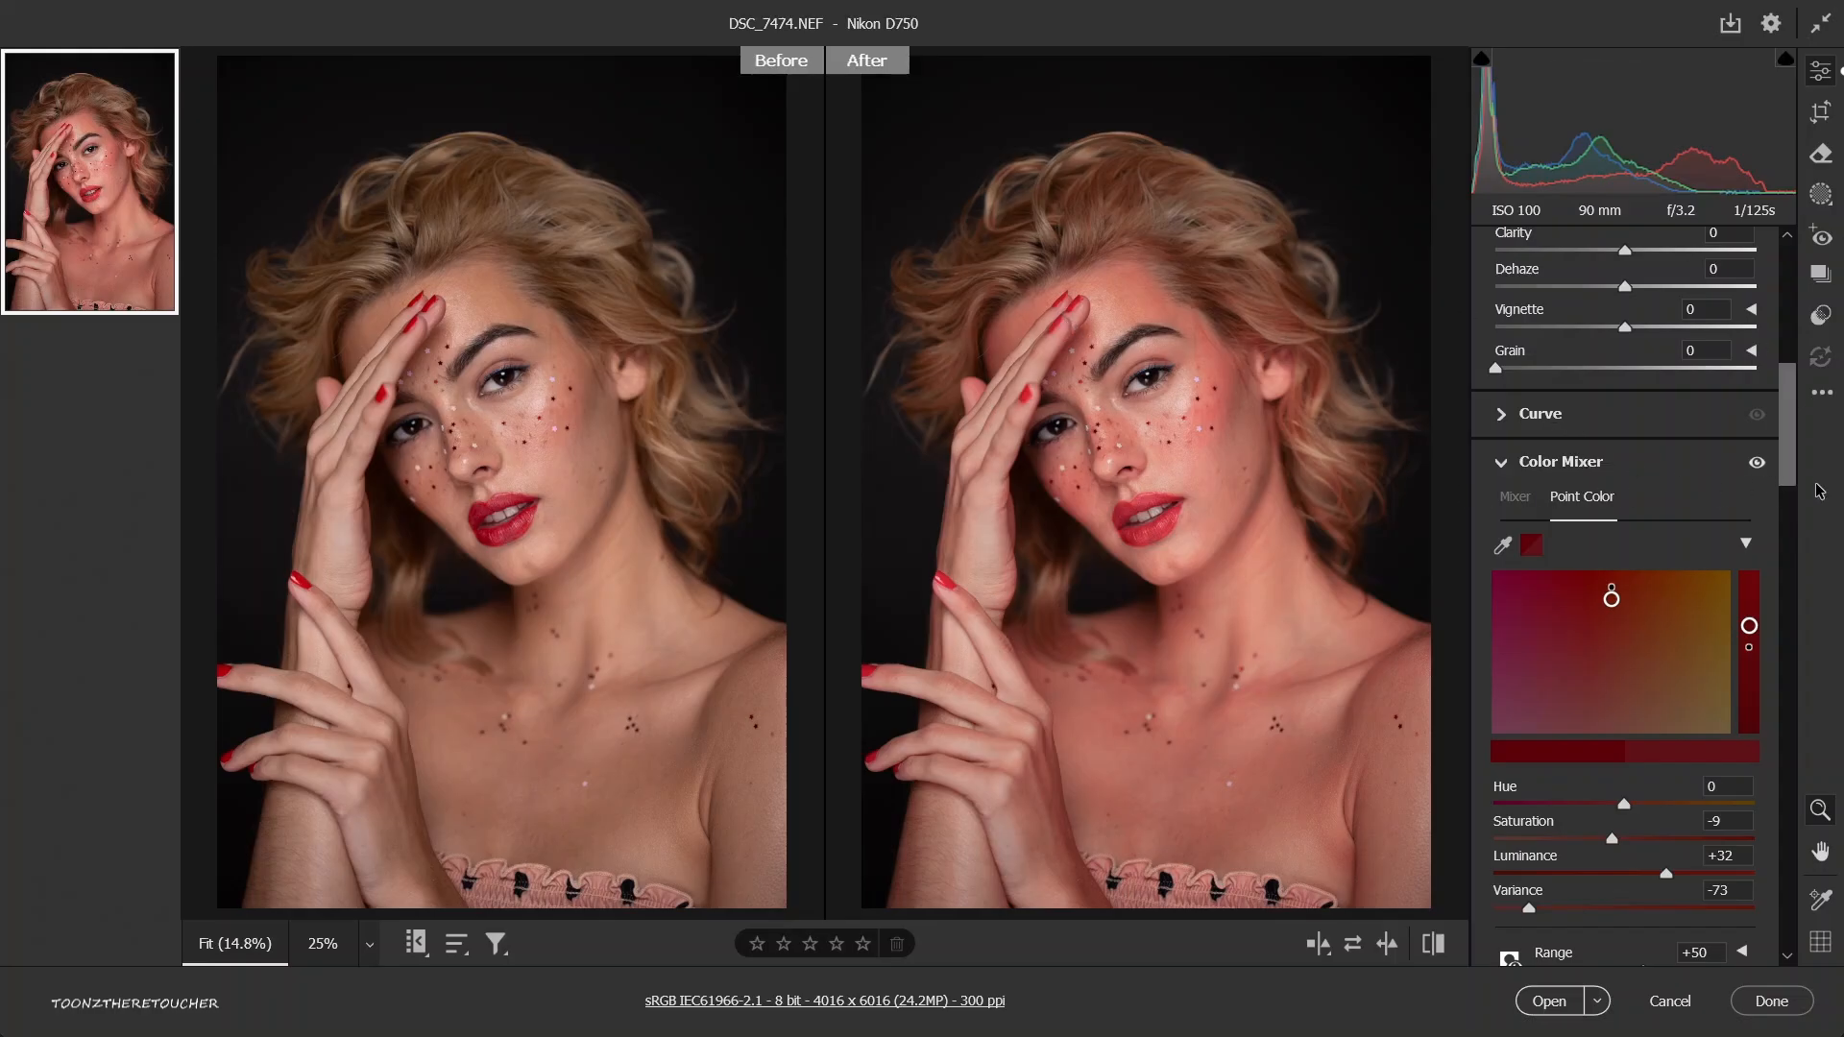
Compare the portrait with and without the Color Mixer's point color adjustments.
left_click(1758, 464)
left_click(1758, 464)
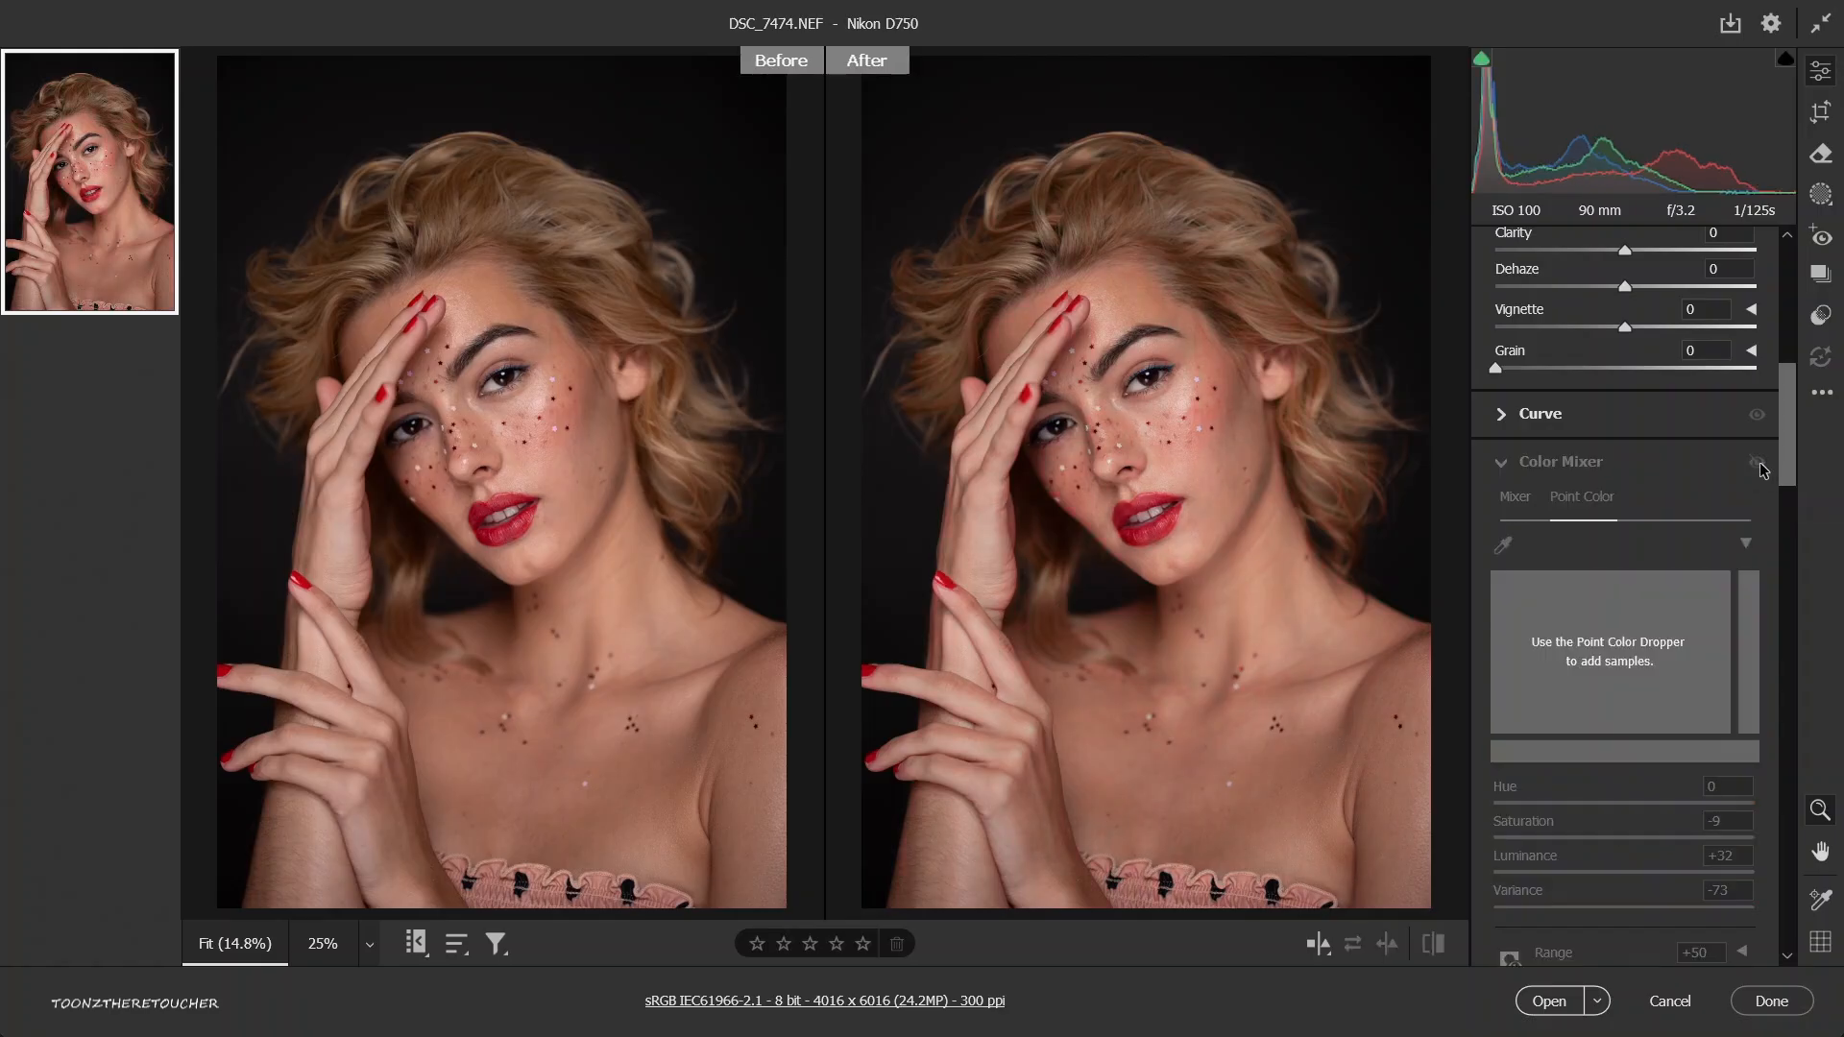
left_click(1760, 465)
left_click(1758, 464)
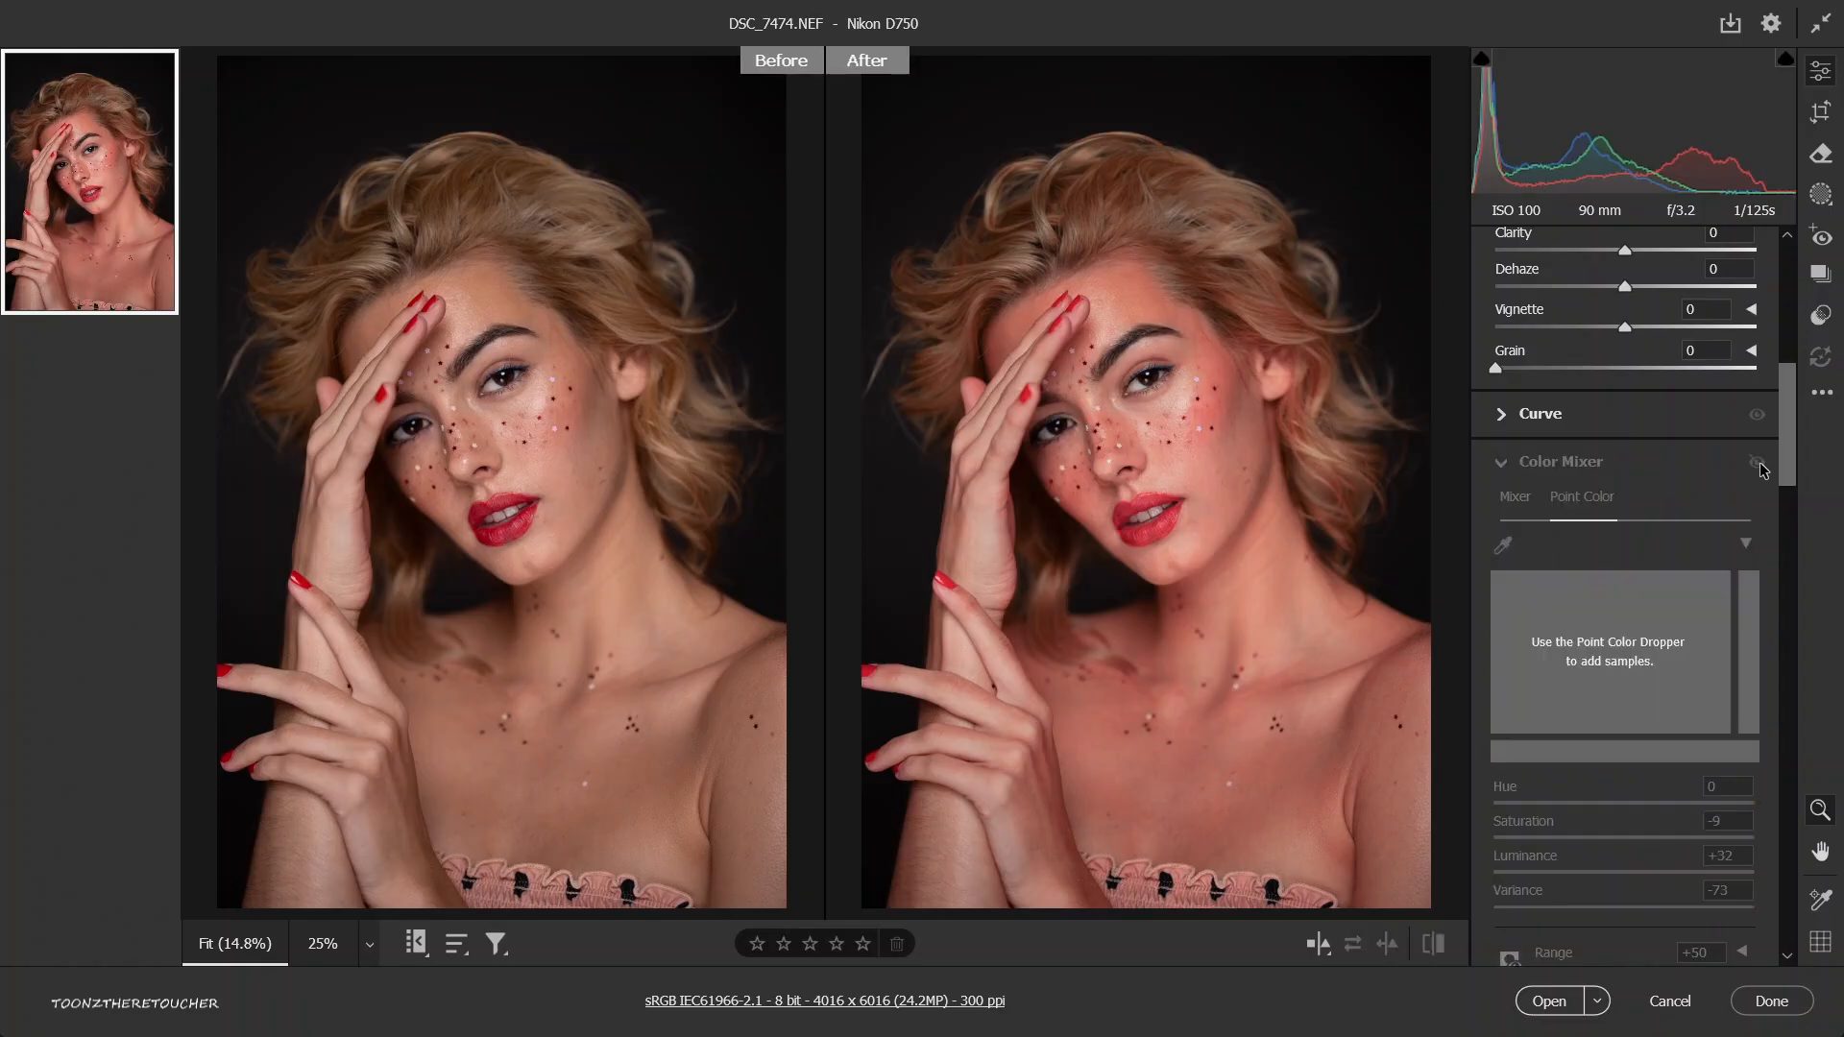
left_click(1758, 464)
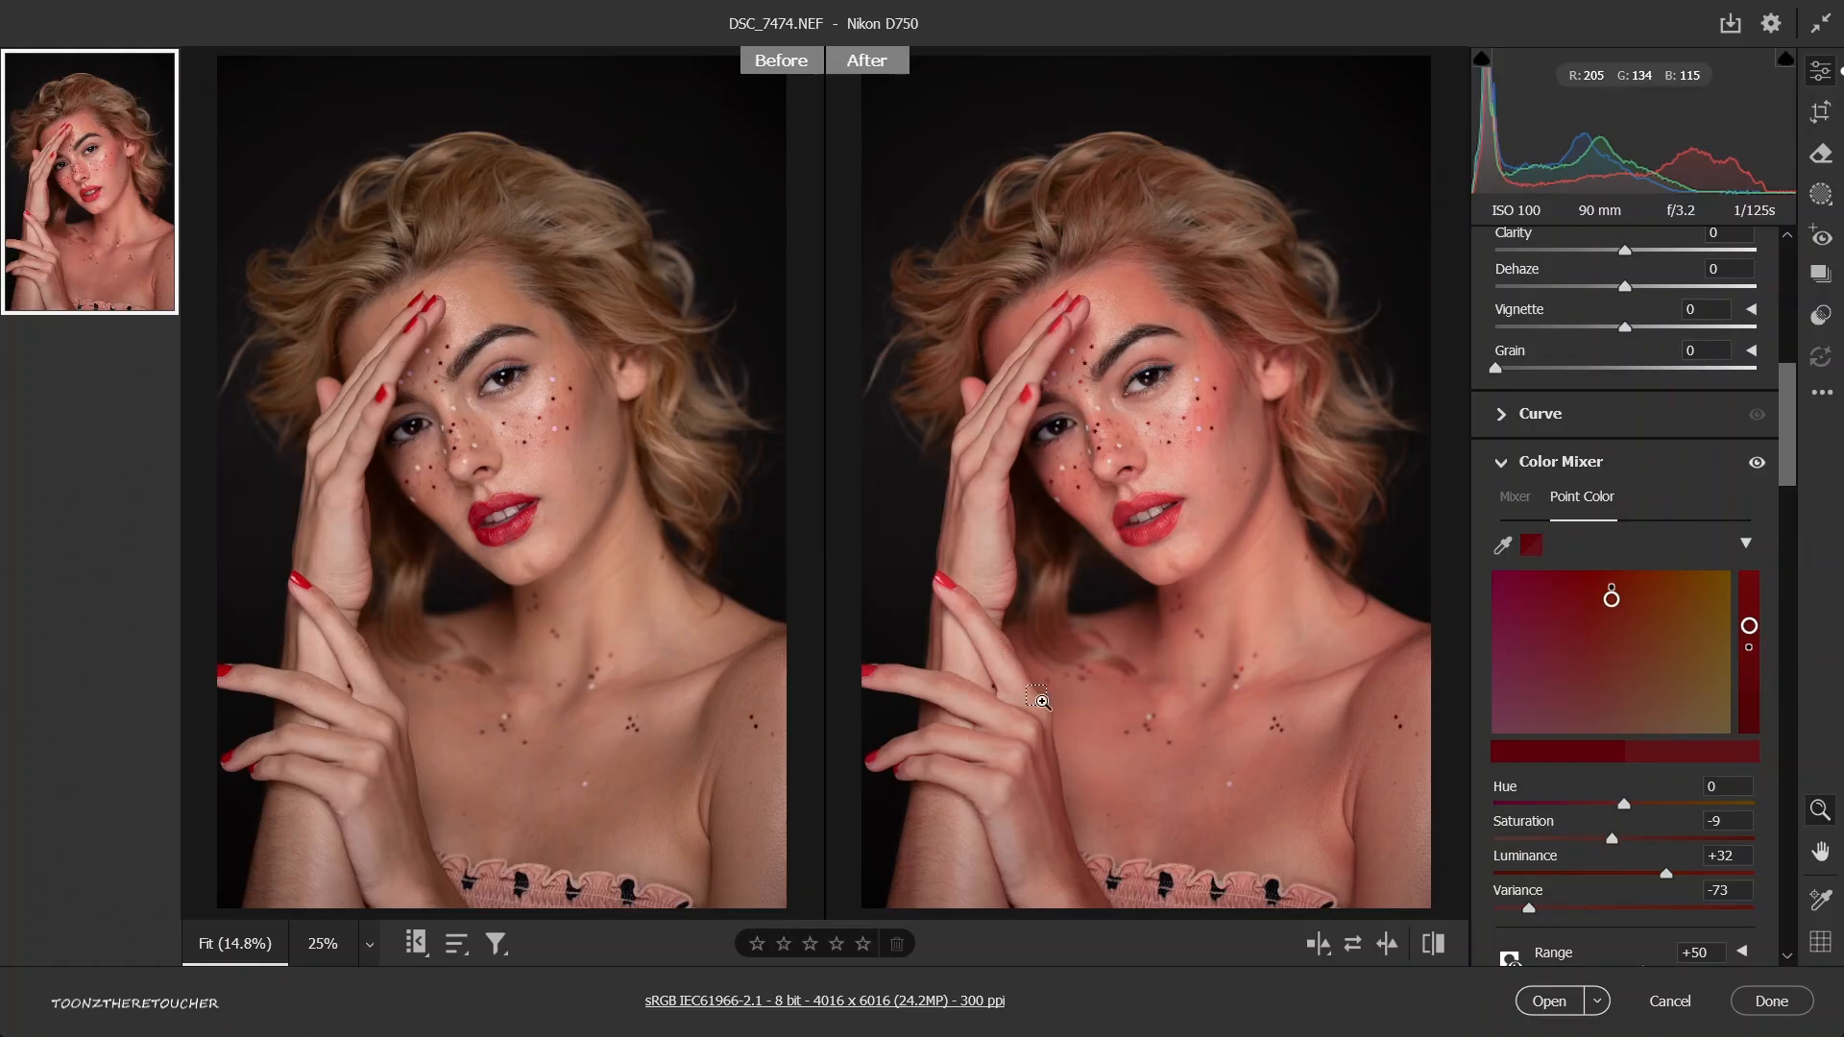
Reset the sampled red's point color adjustments, with saturation set to 0, and return to the HSL saturation settings.
left_click(1501, 549)
left_click(1363, 648)
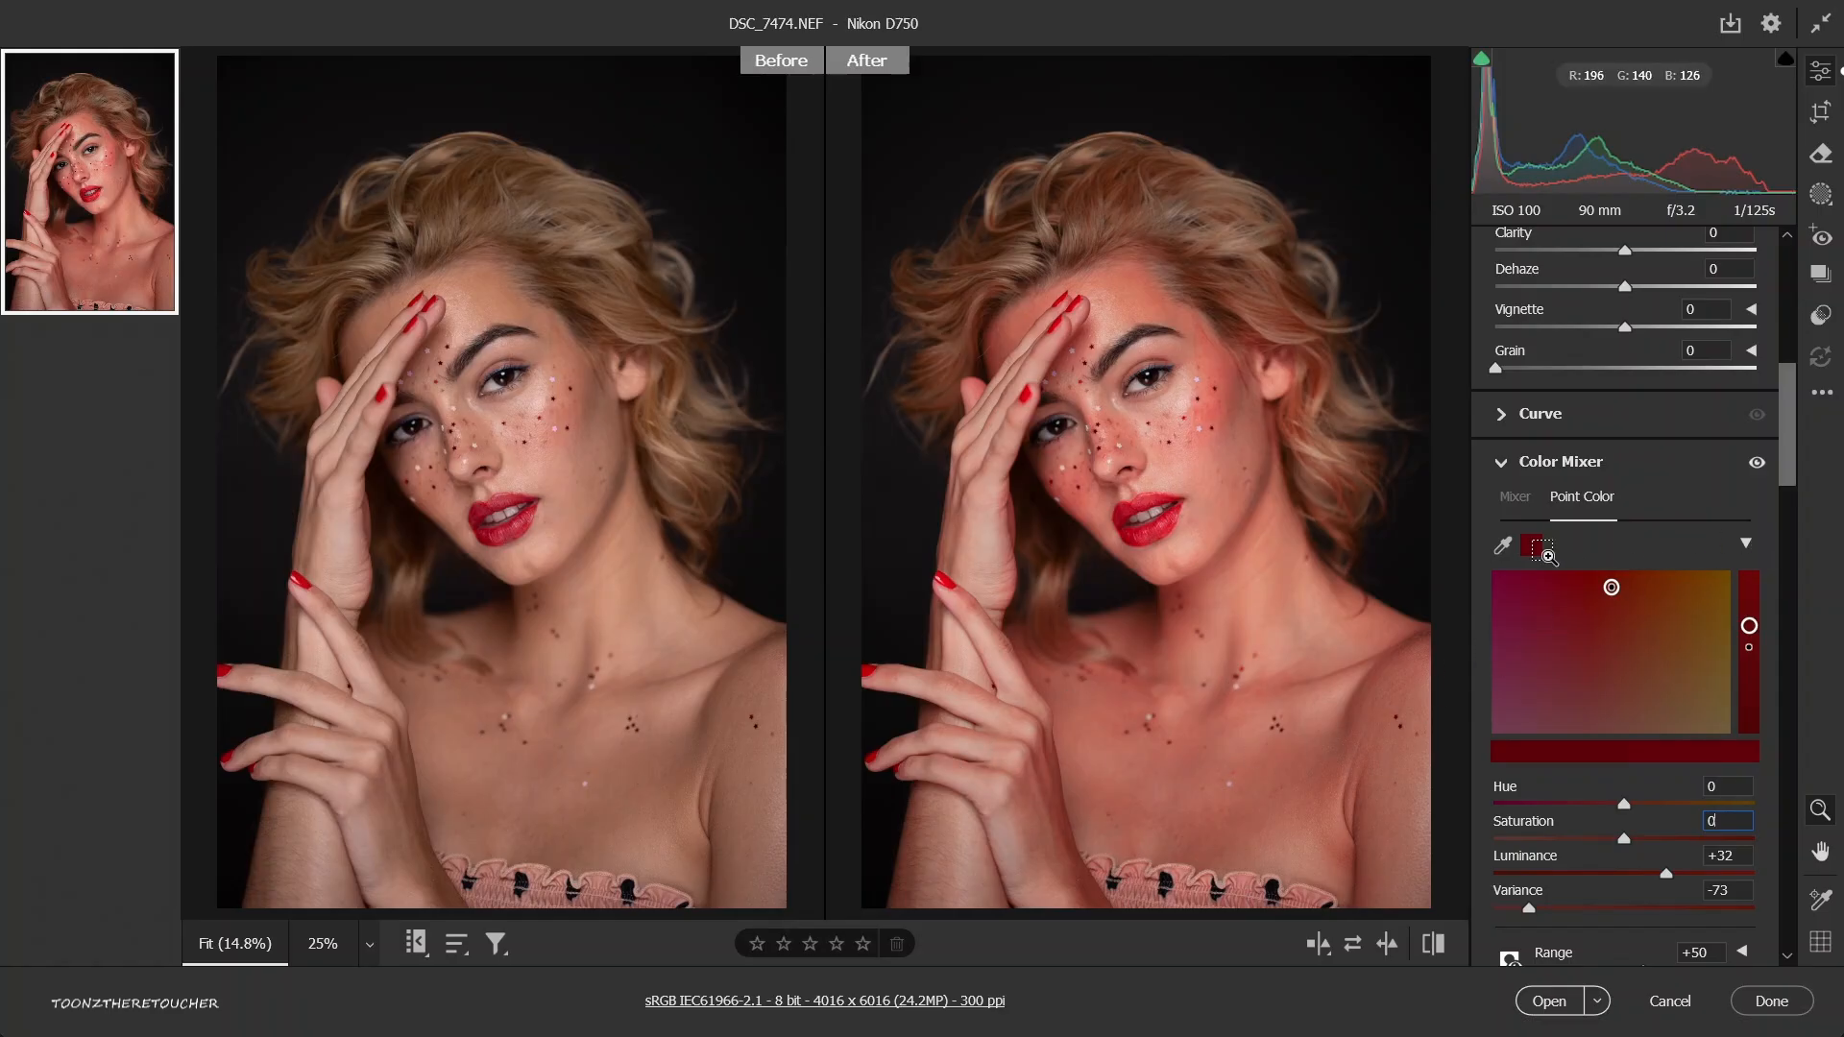
key("Tab")
type("0")
left_click(1531, 507)
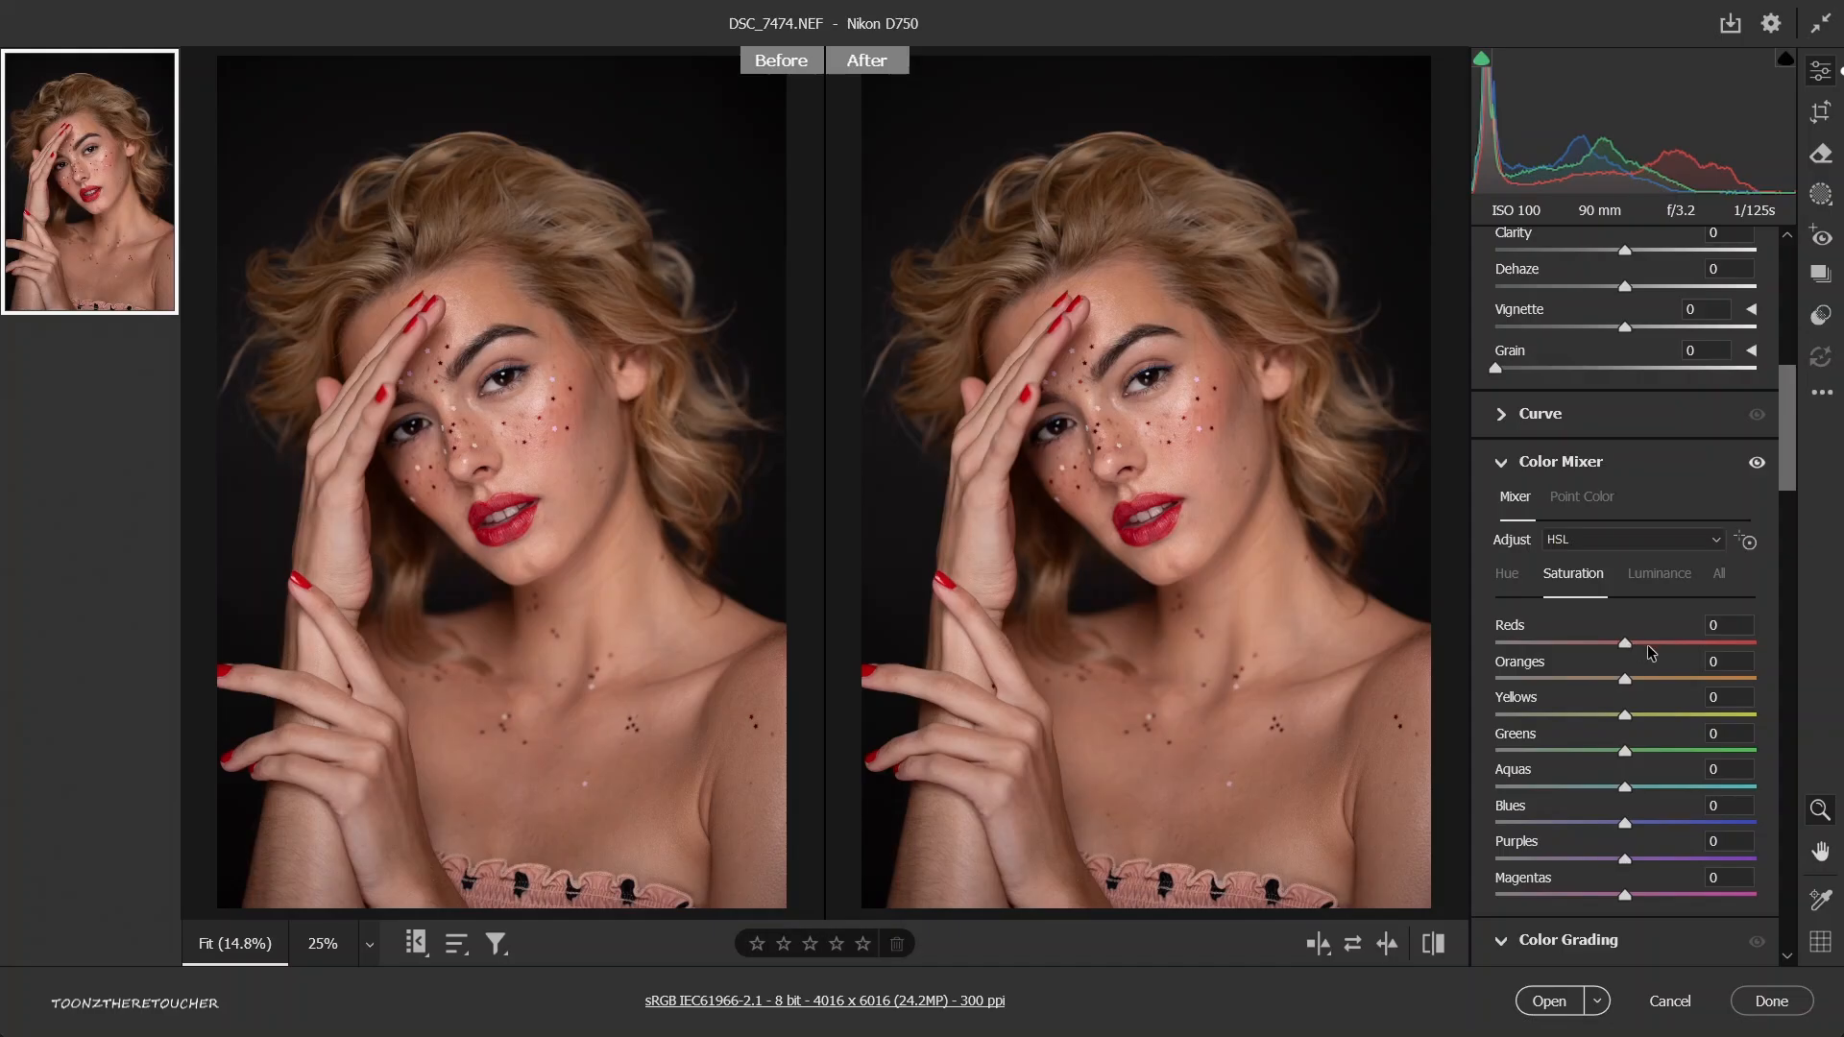
Try raising the saturation of Reds to +100 and of Oranges to +40, resetting each one.
left_click_drag(1664, 645, 1689, 645)
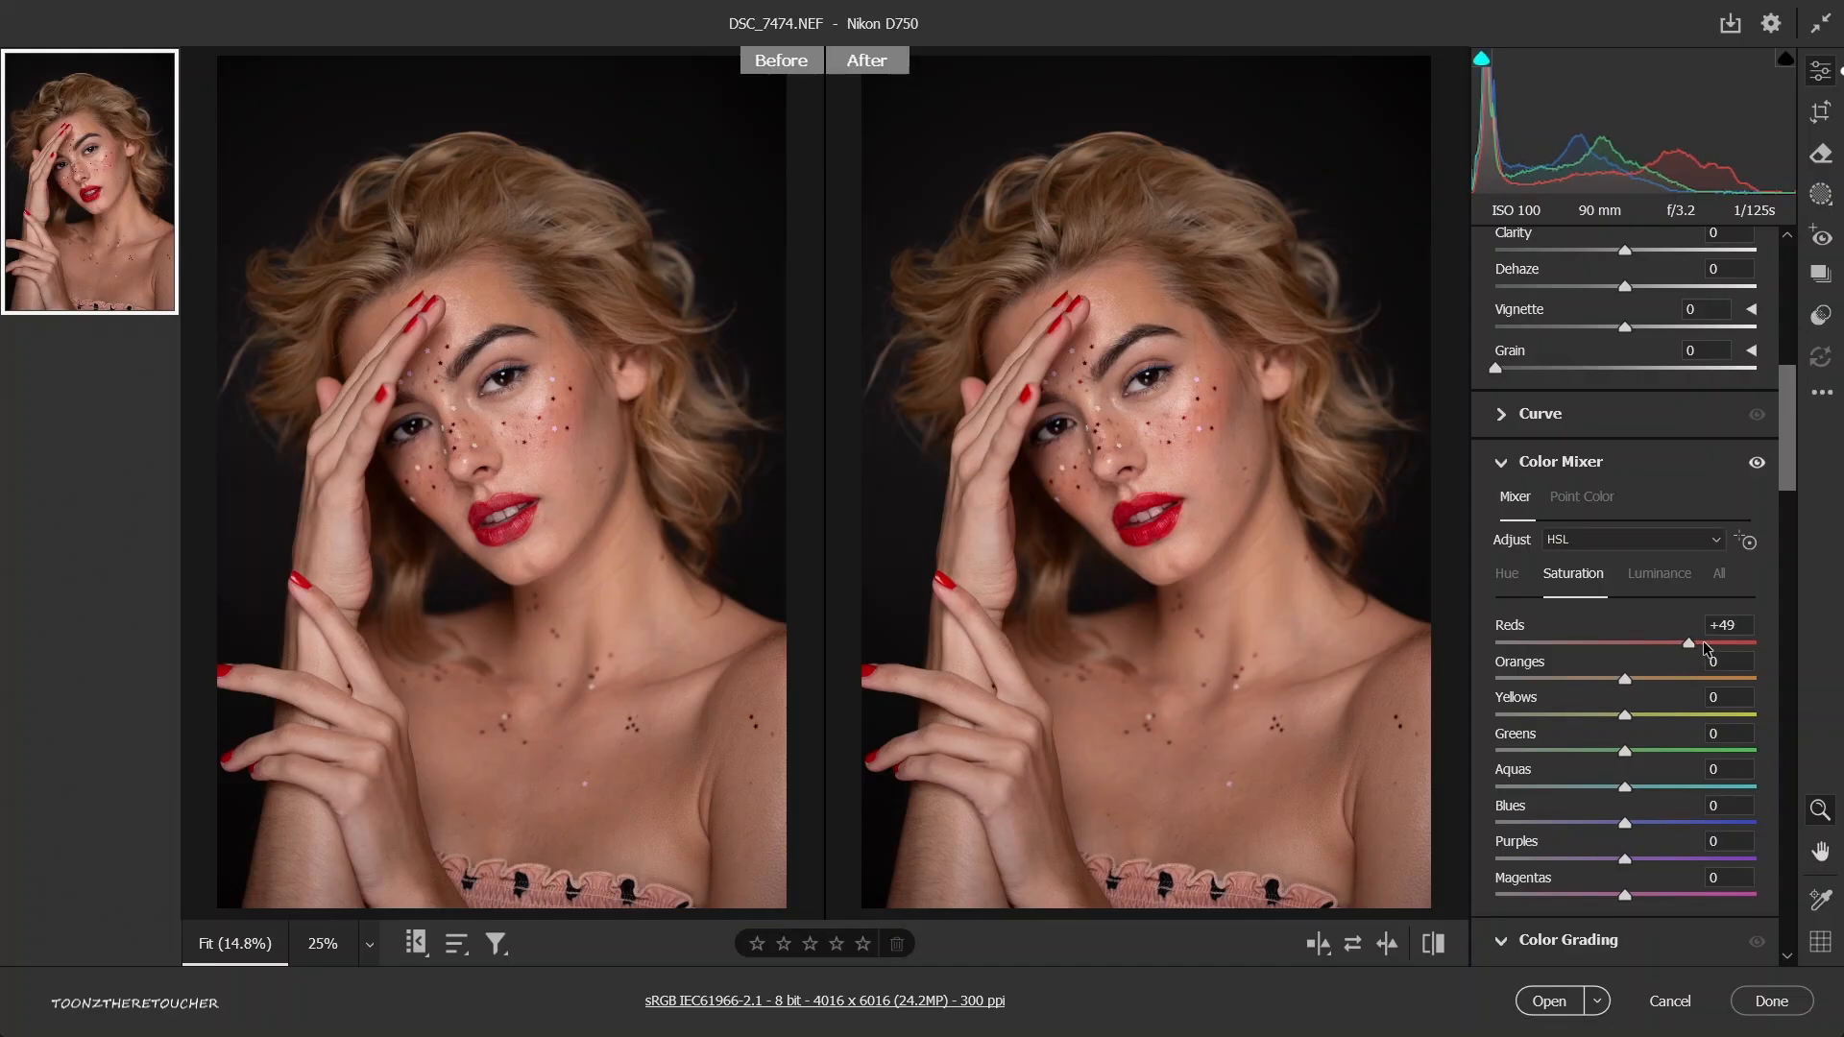
left_click_drag(1724, 638, 1807, 648)
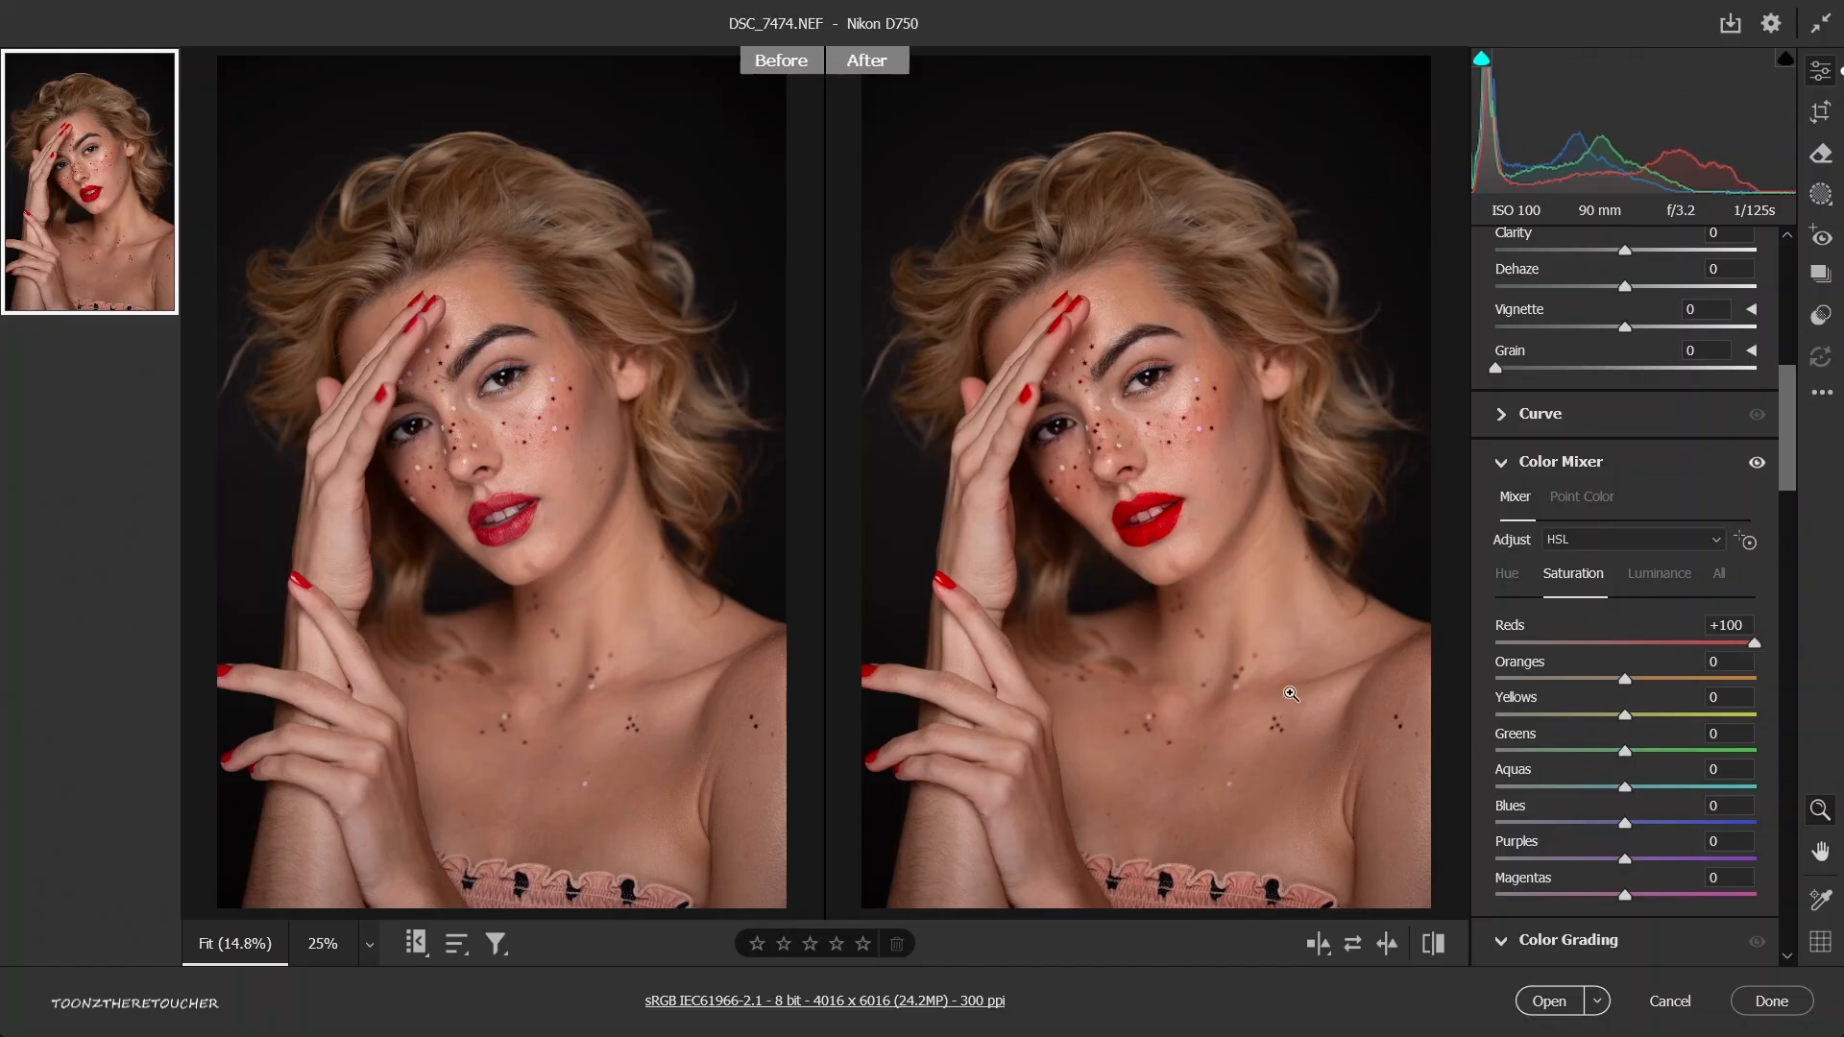
left_click_drag(1249, 716, 1264, 730)
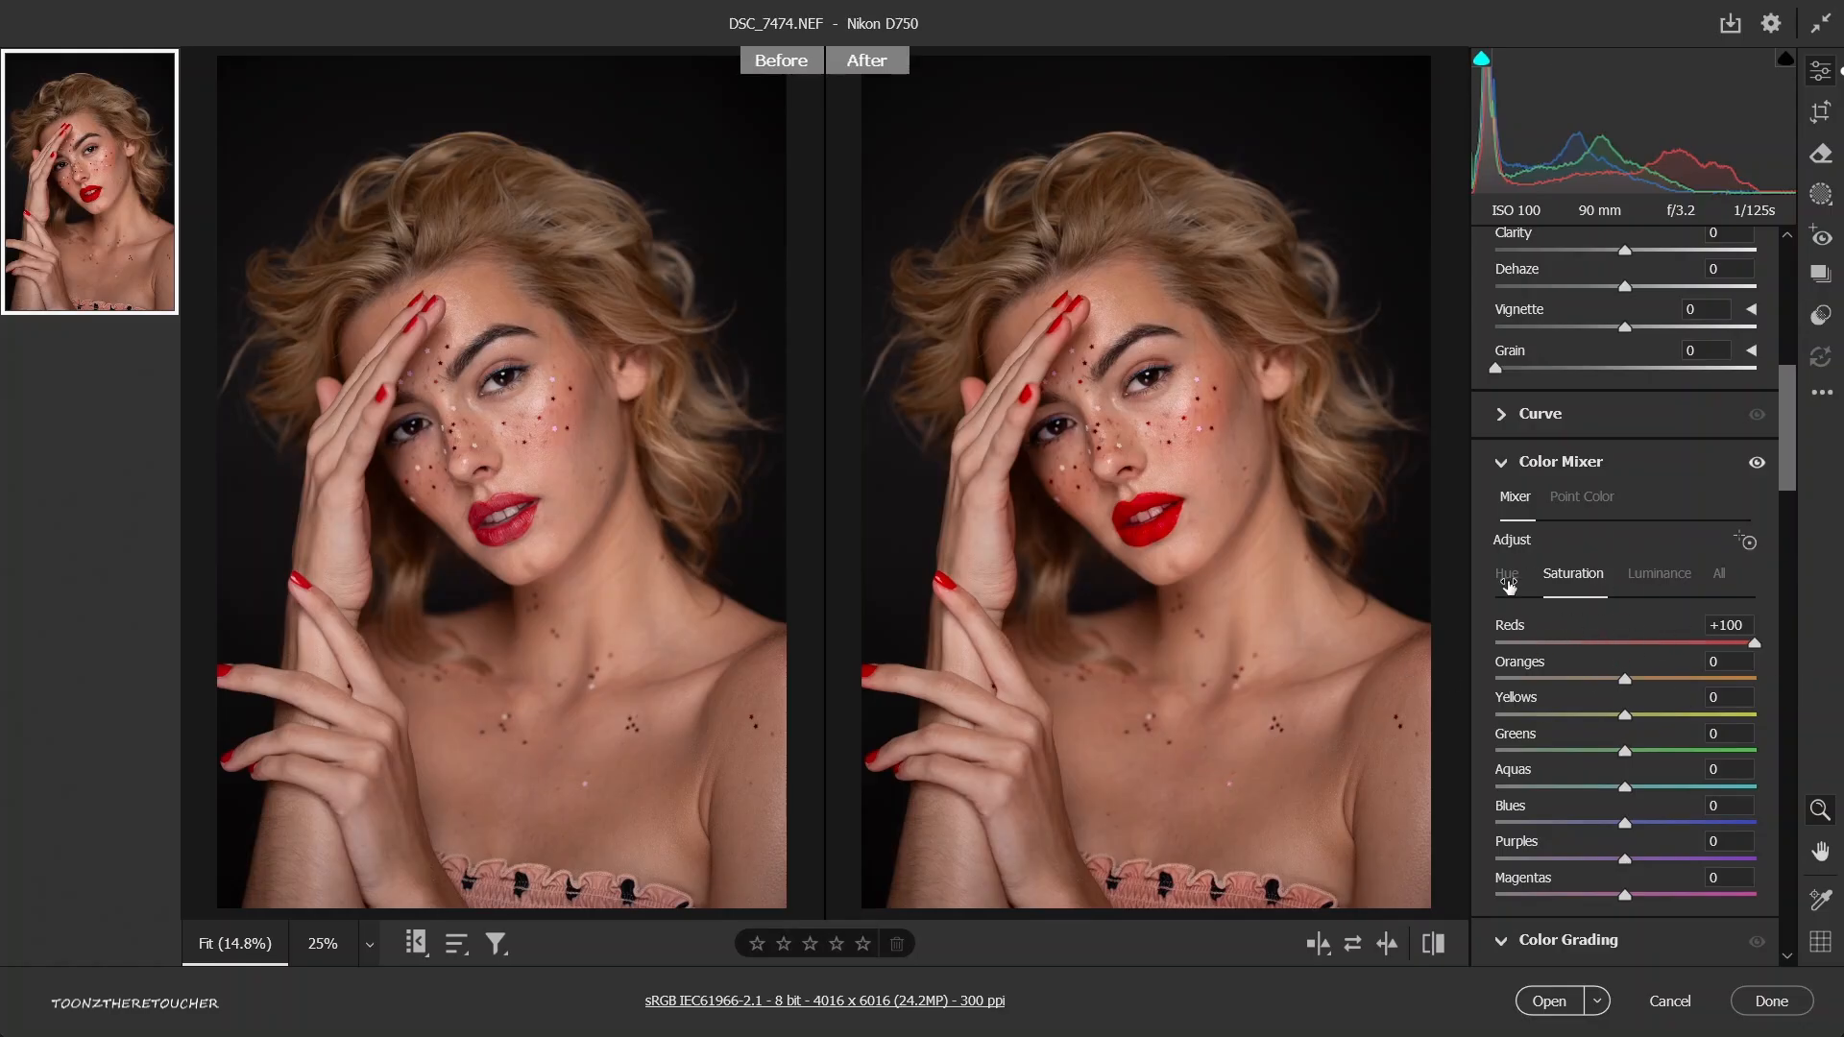
key("ctrl+z")
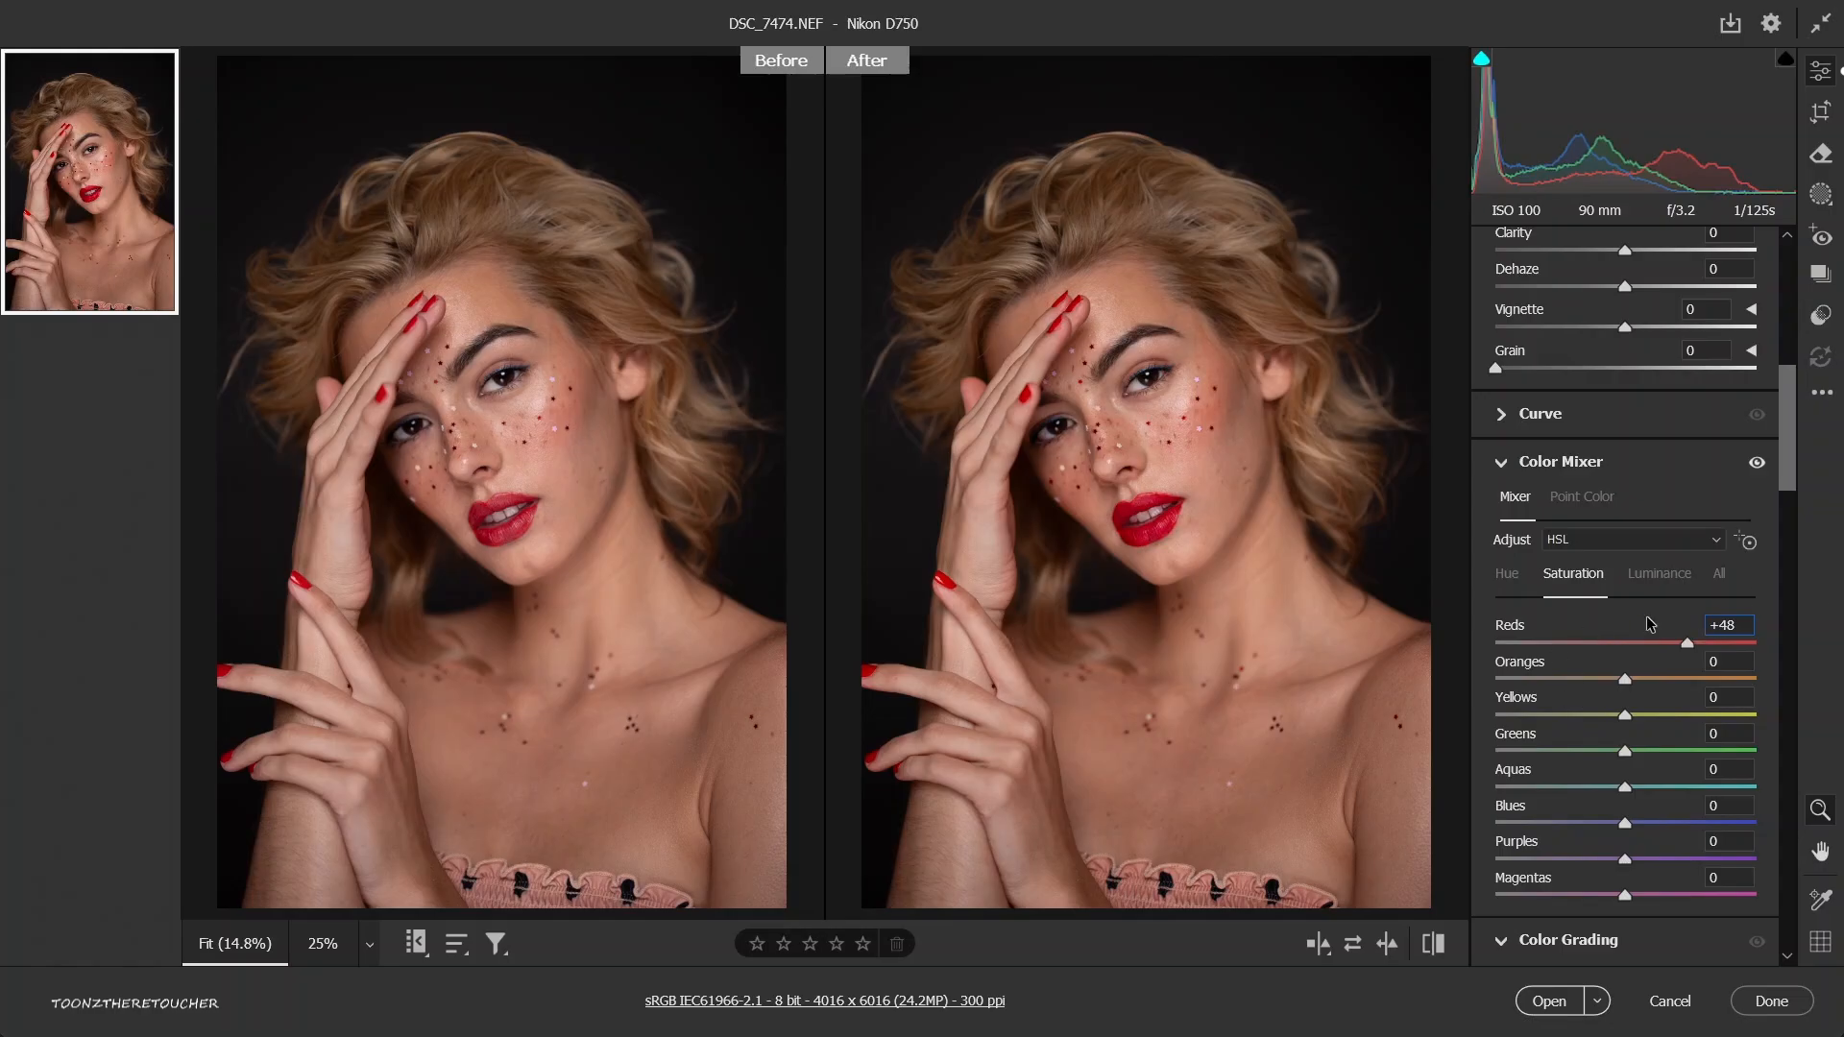
double_click(1690, 641)
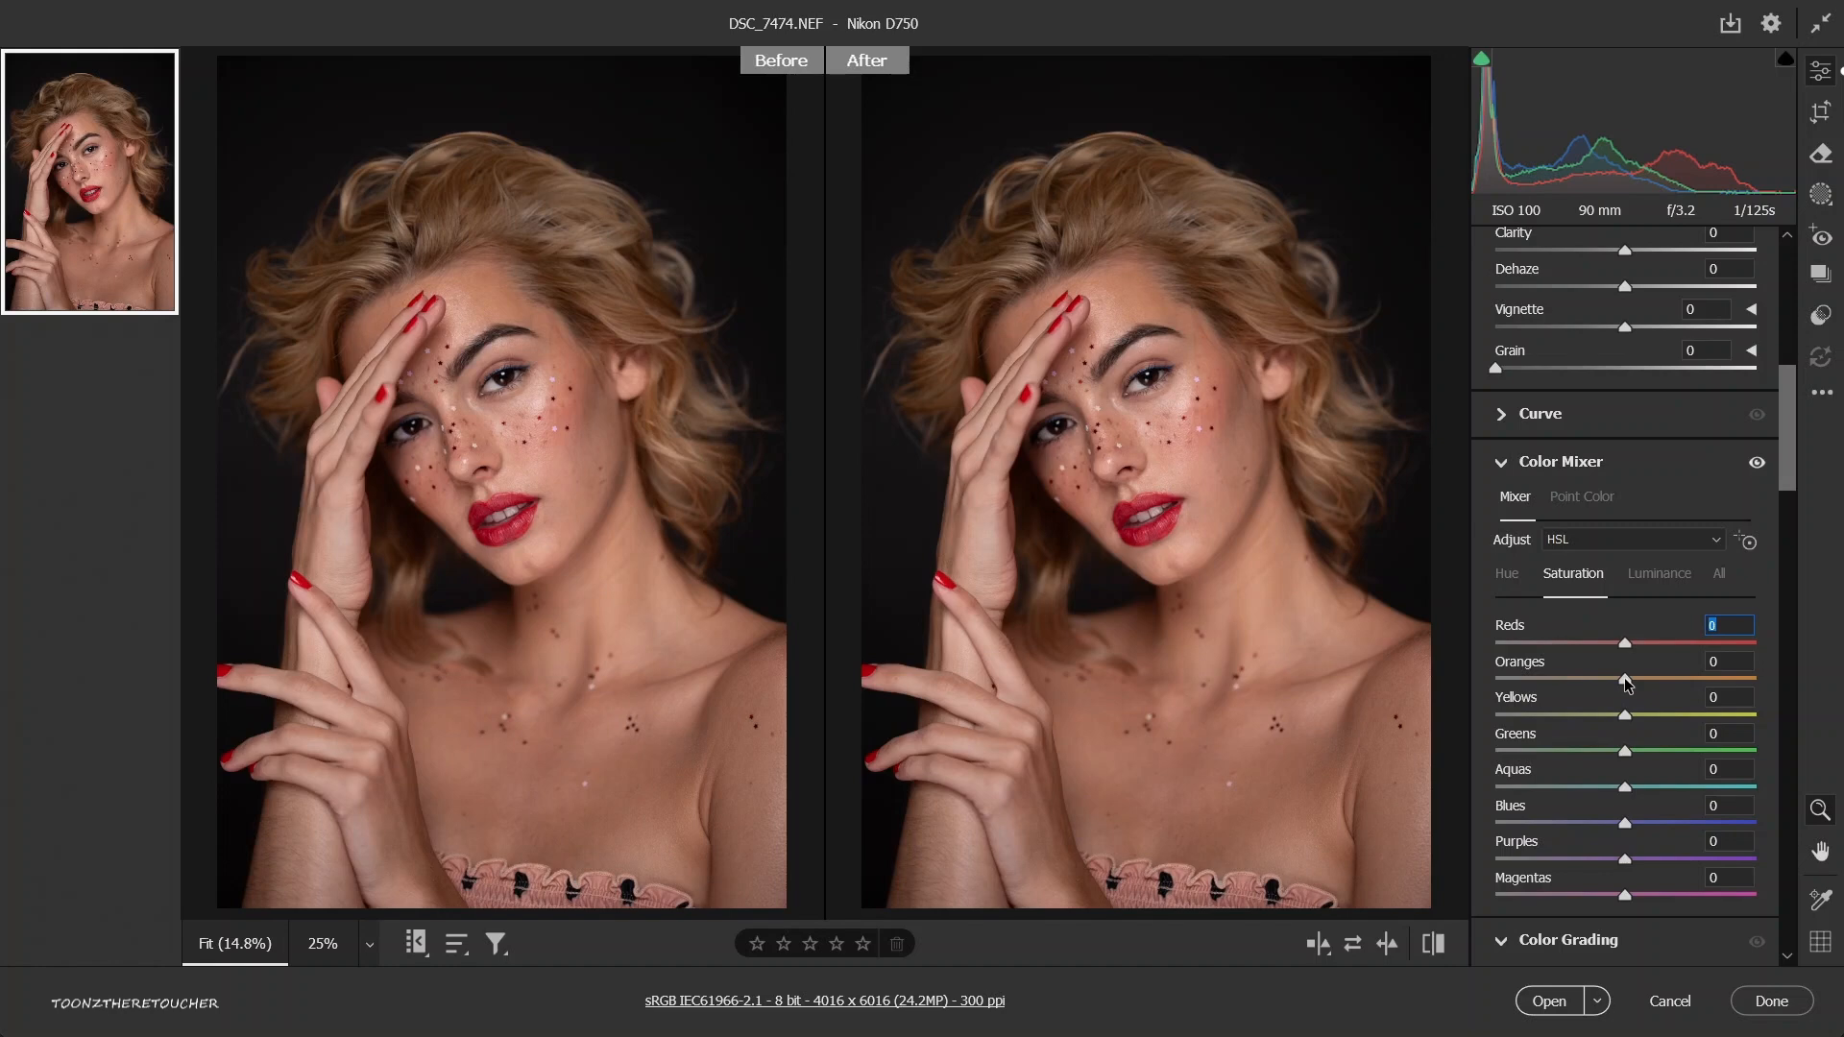
left_click_drag(1652, 672, 1676, 674)
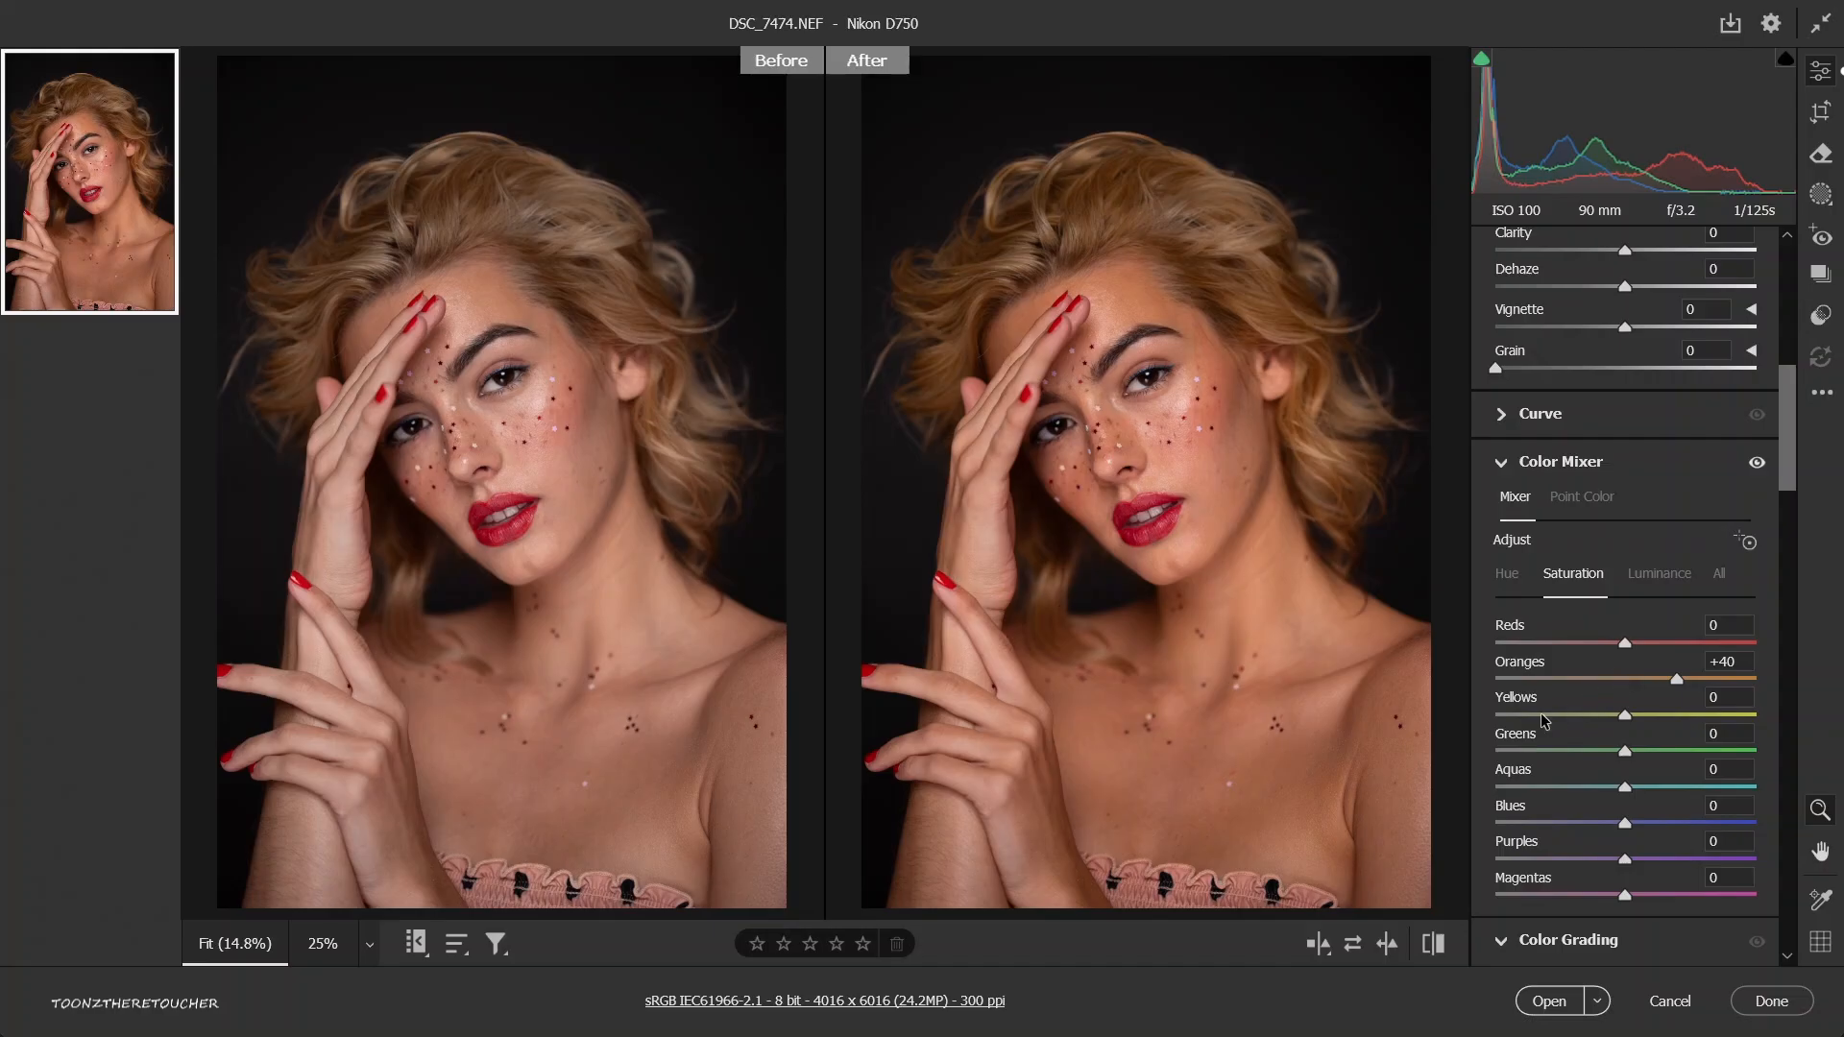
key("ctrl+z")
Try shifting the hue of Reds to +34, Oranges to +26 and Yellows to +32, and reset all three.
left_click(1506, 576)
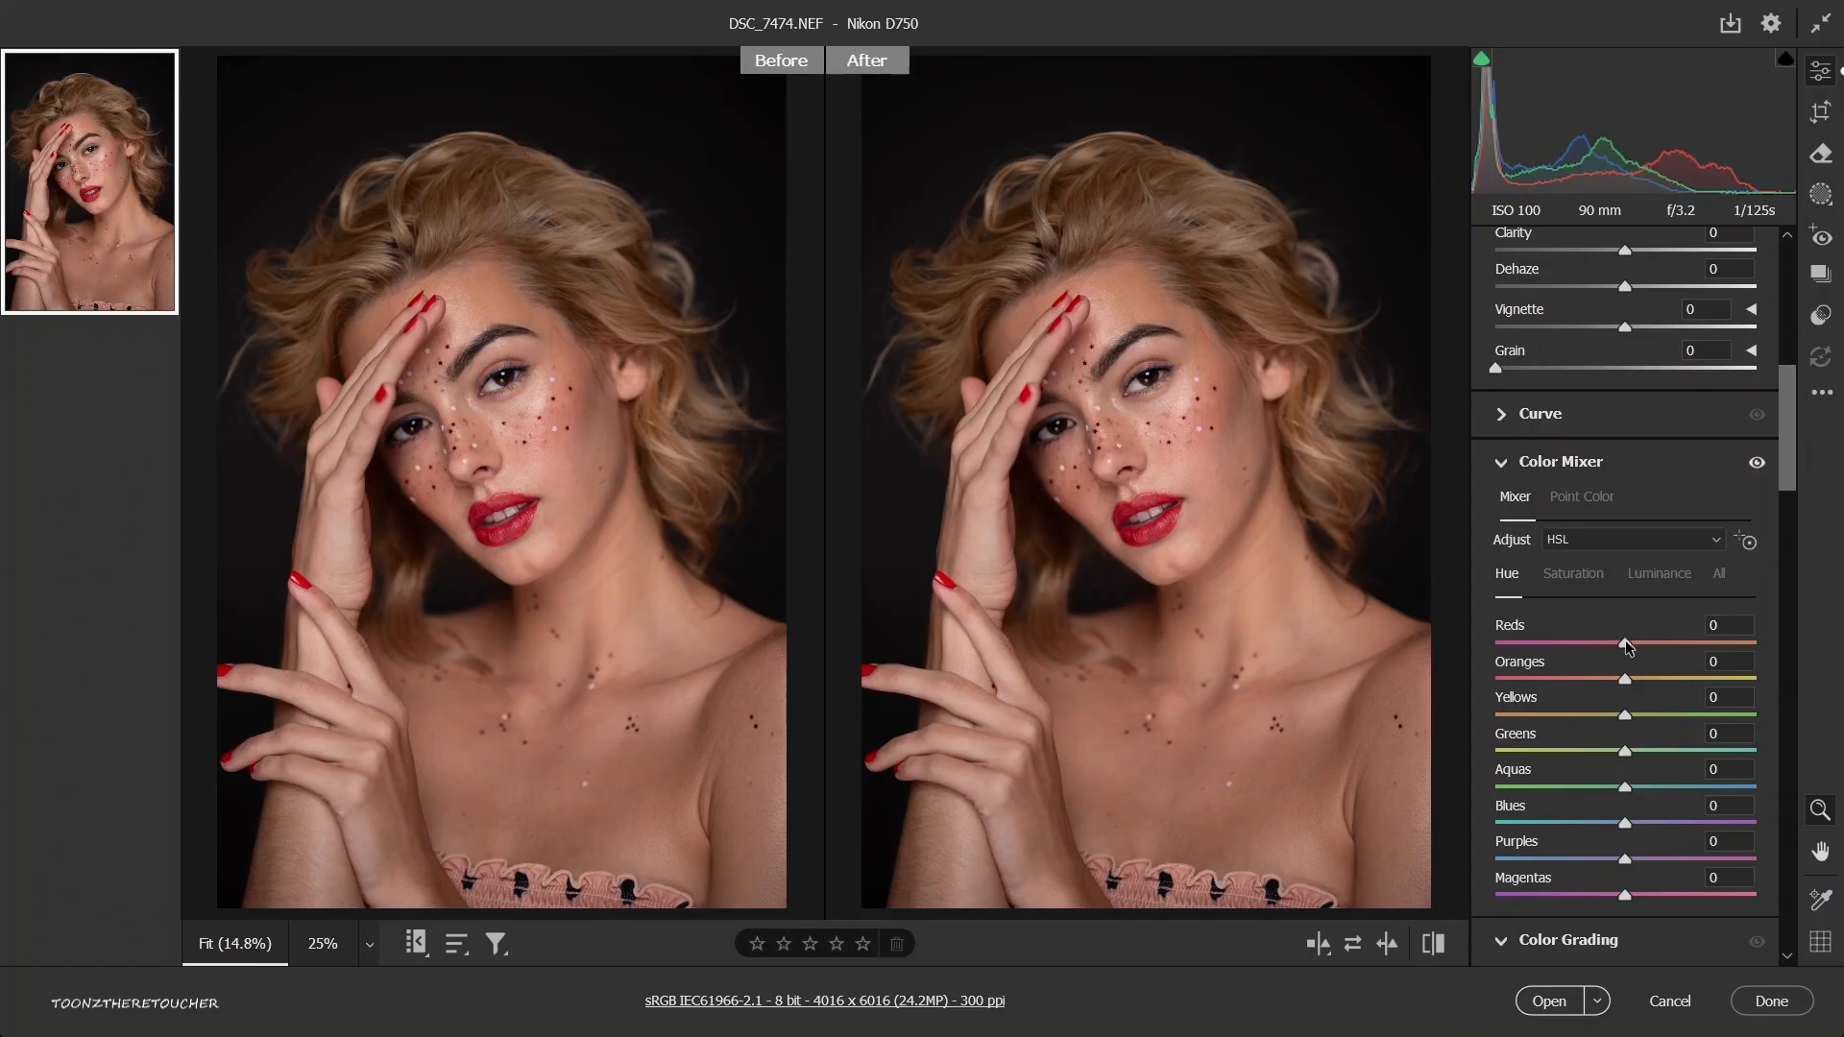
left_click_drag(1629, 643, 1669, 641)
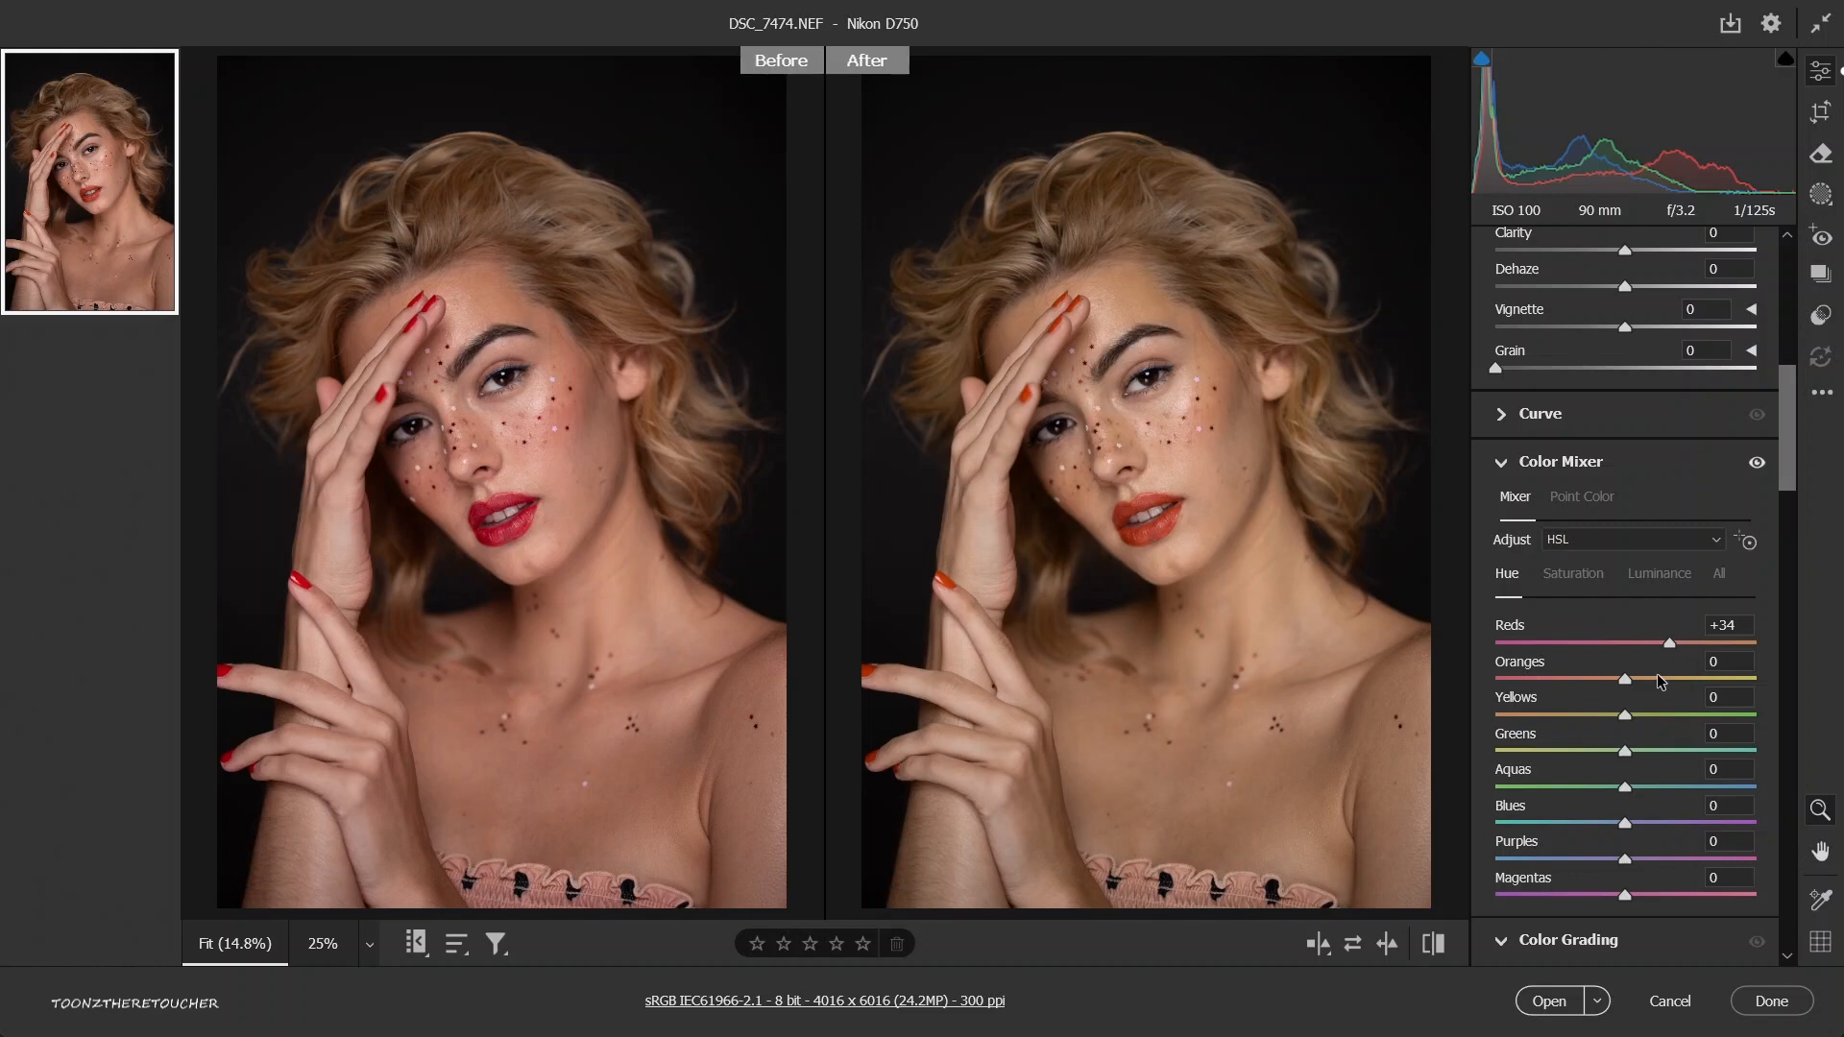
left_click(1657, 676)
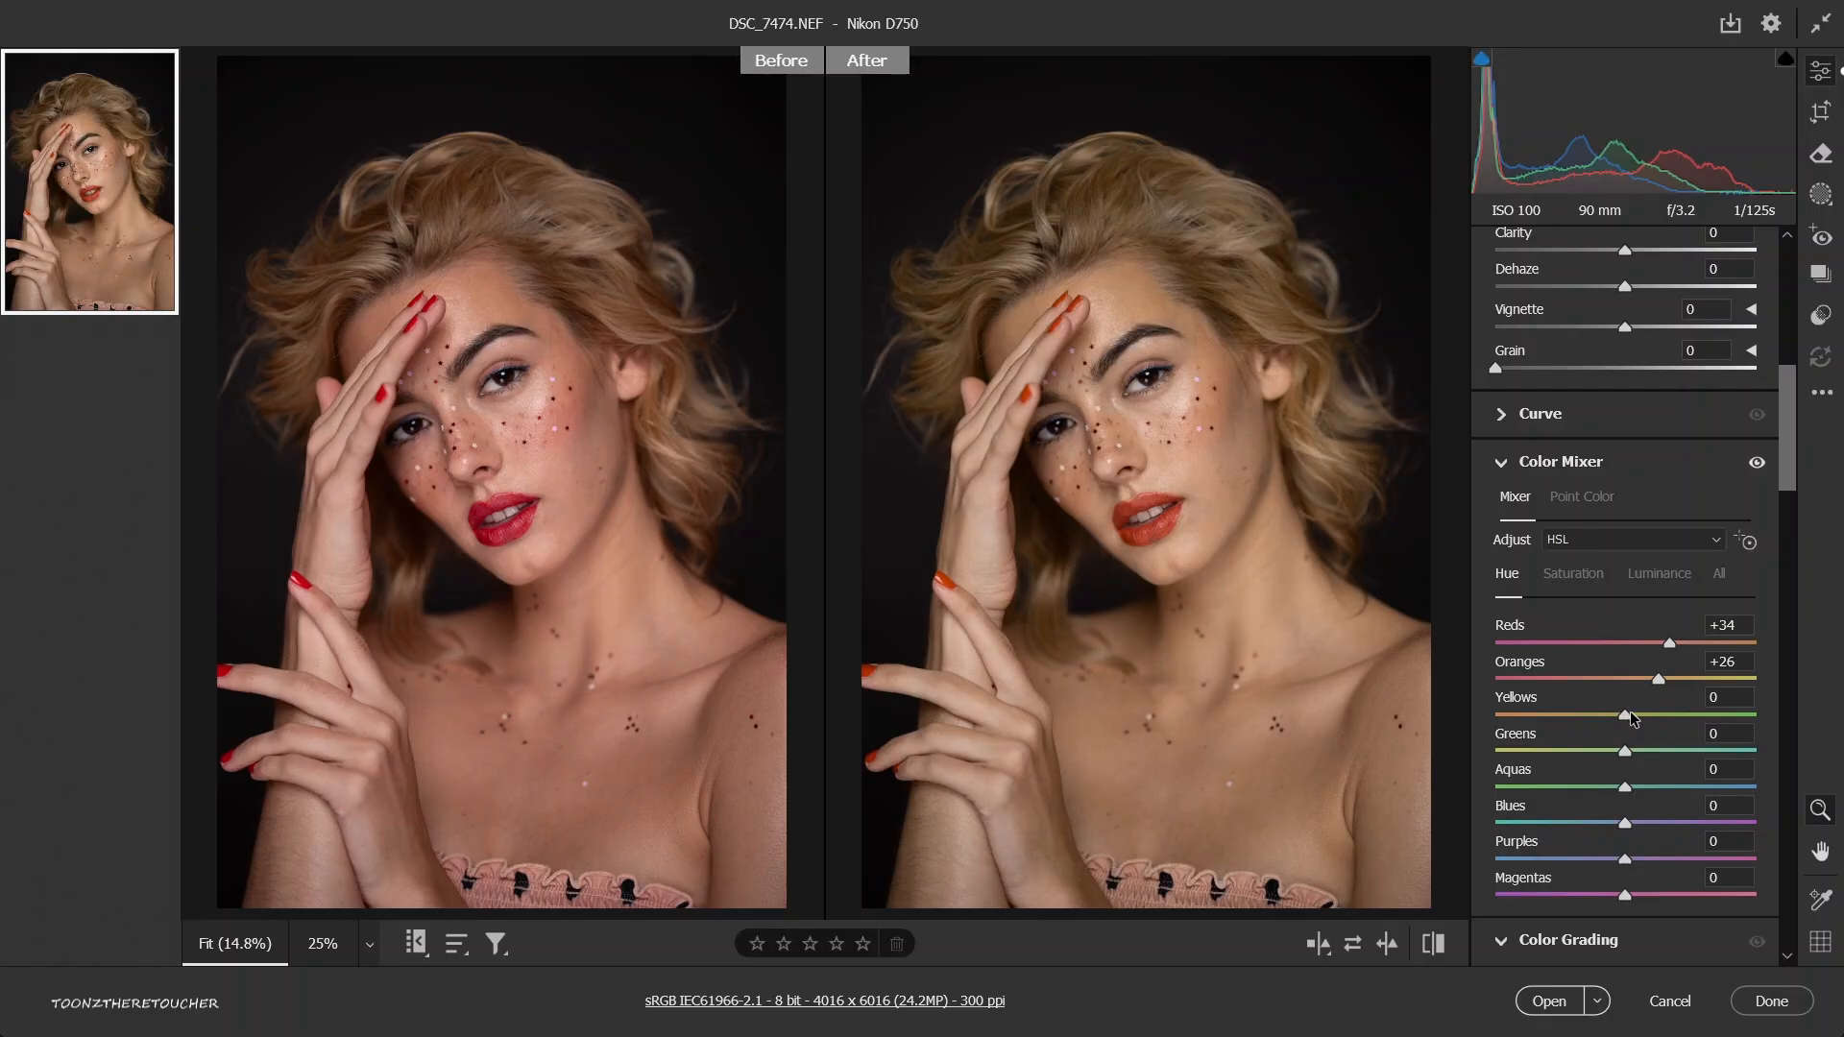
left_click_drag(1629, 711, 1667, 711)
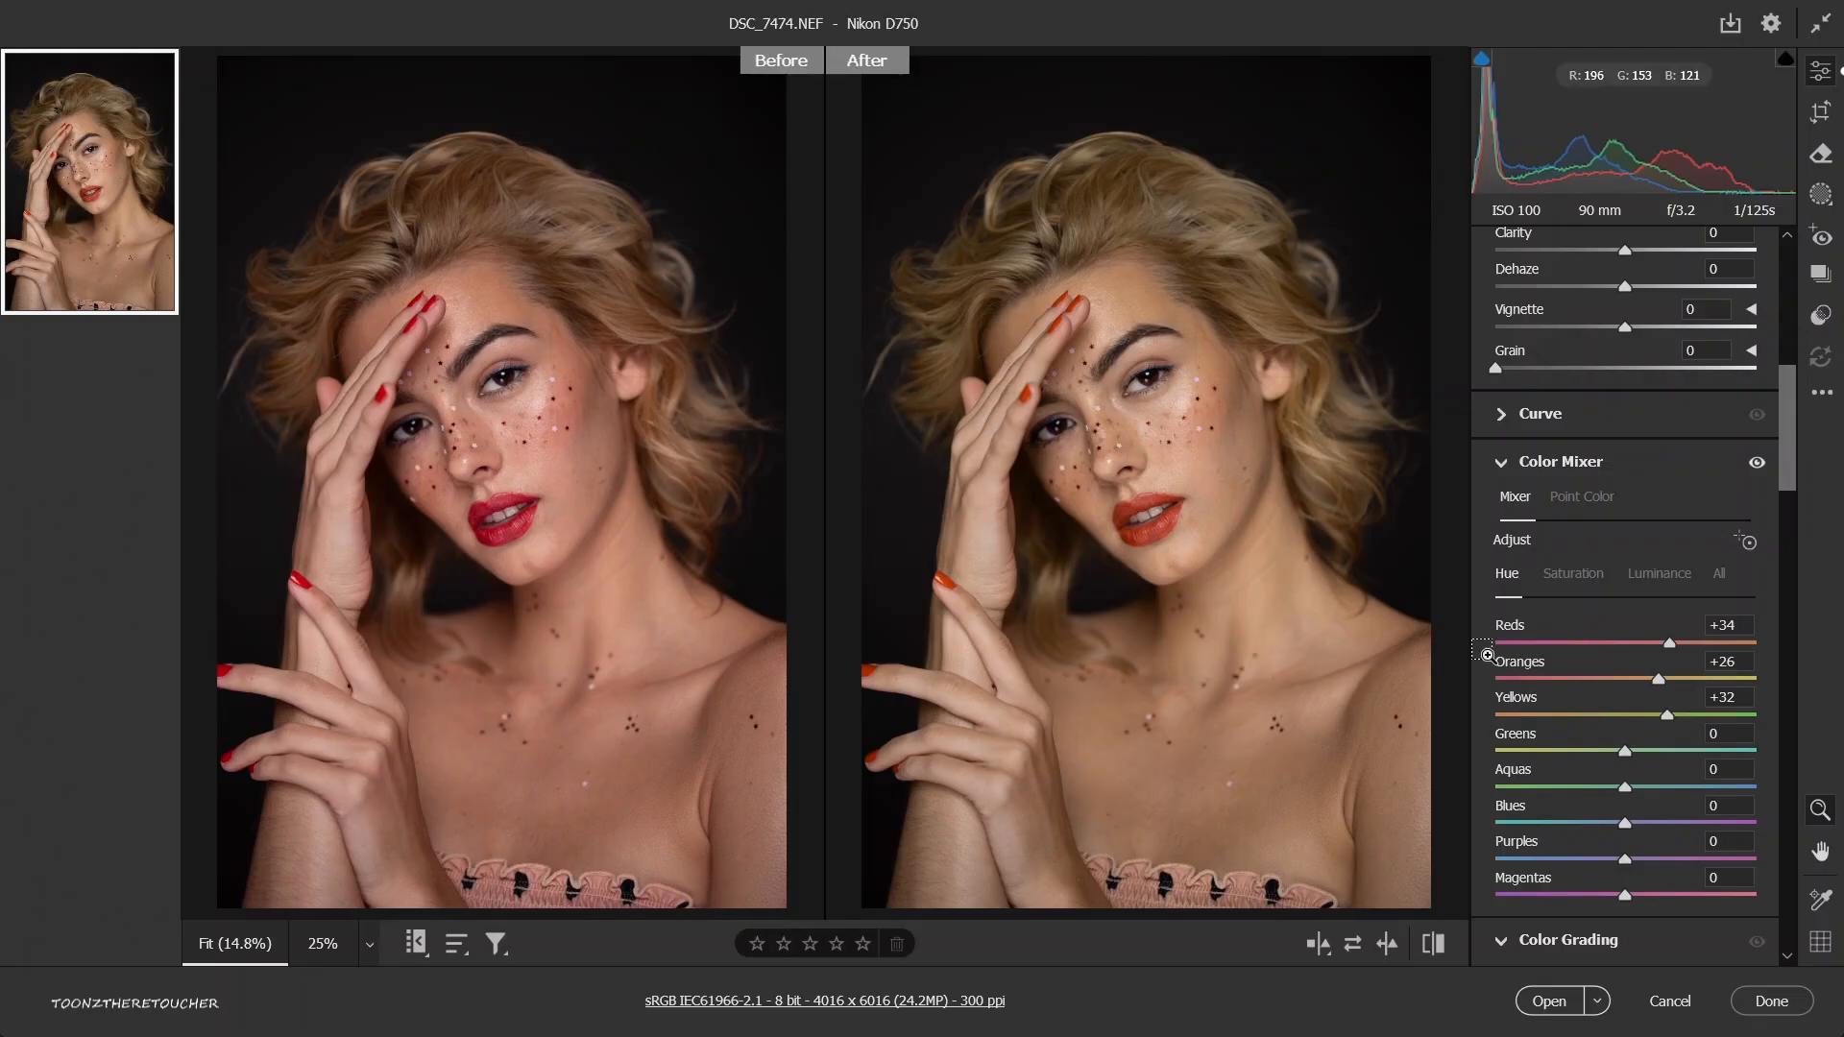
double_click(1571, 702)
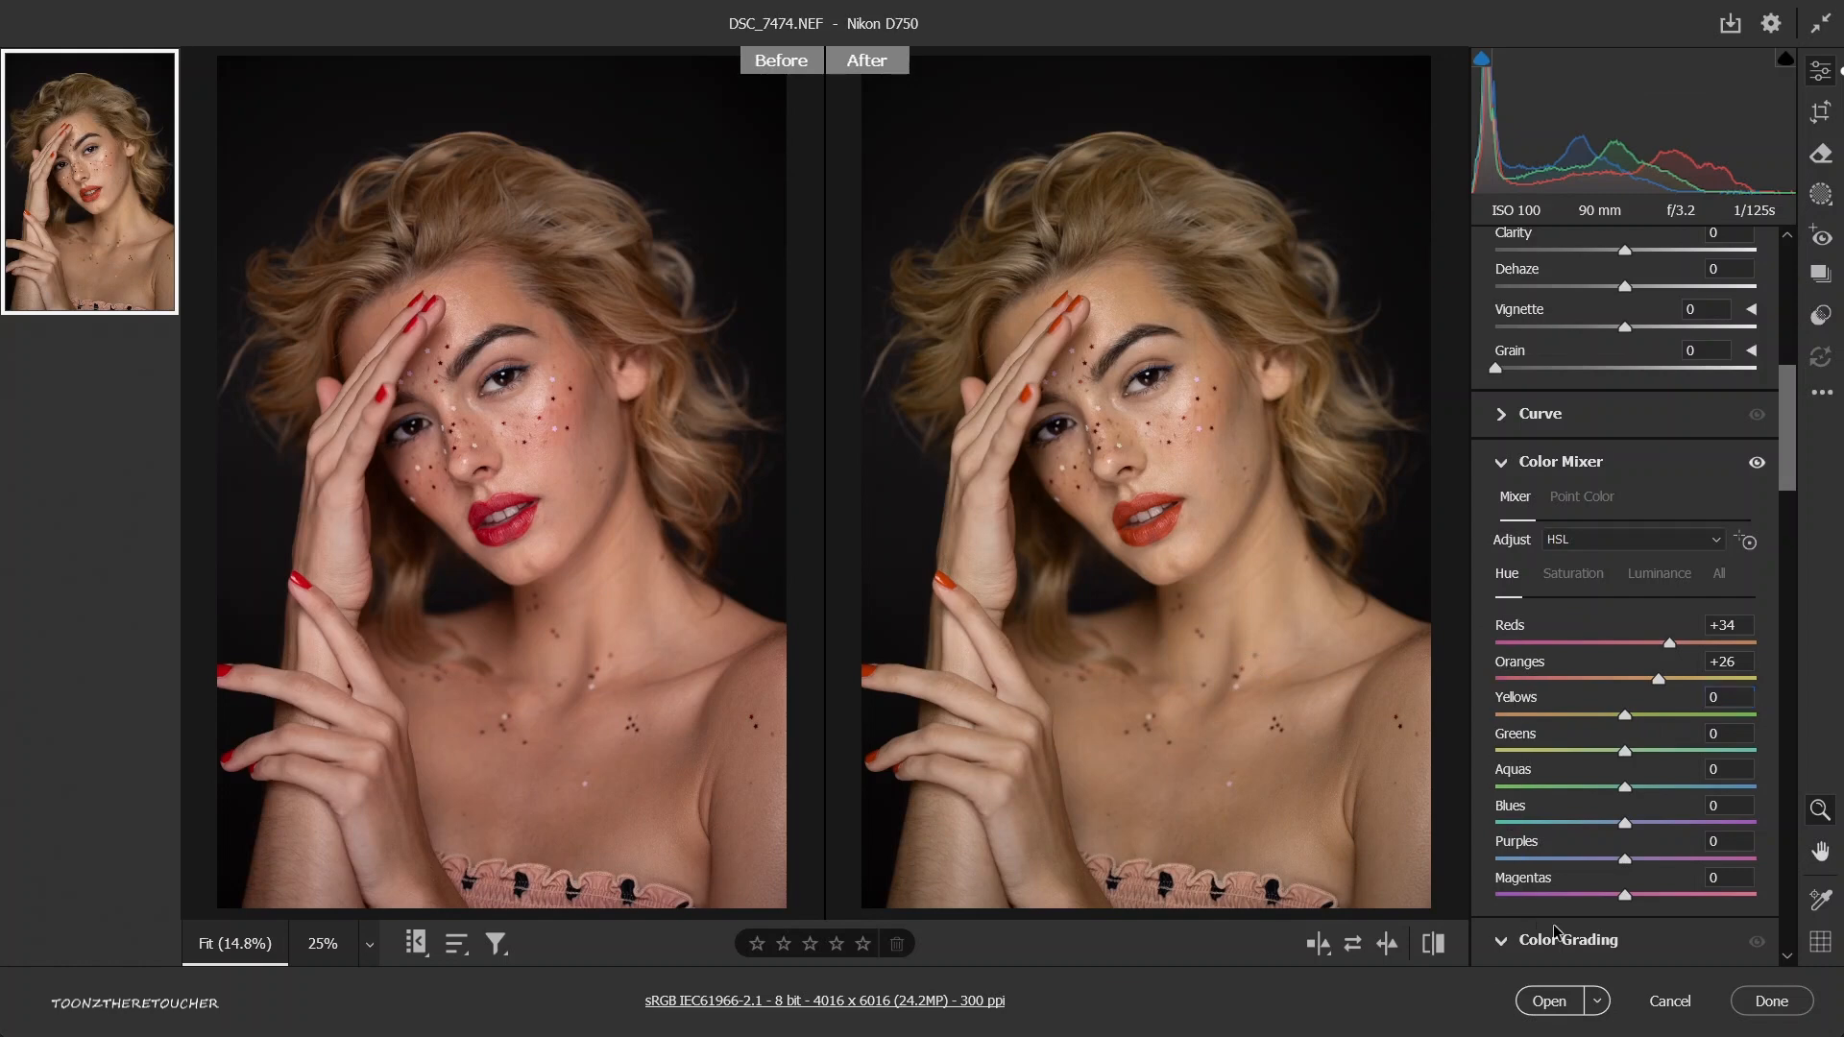
key("ctrl+z")
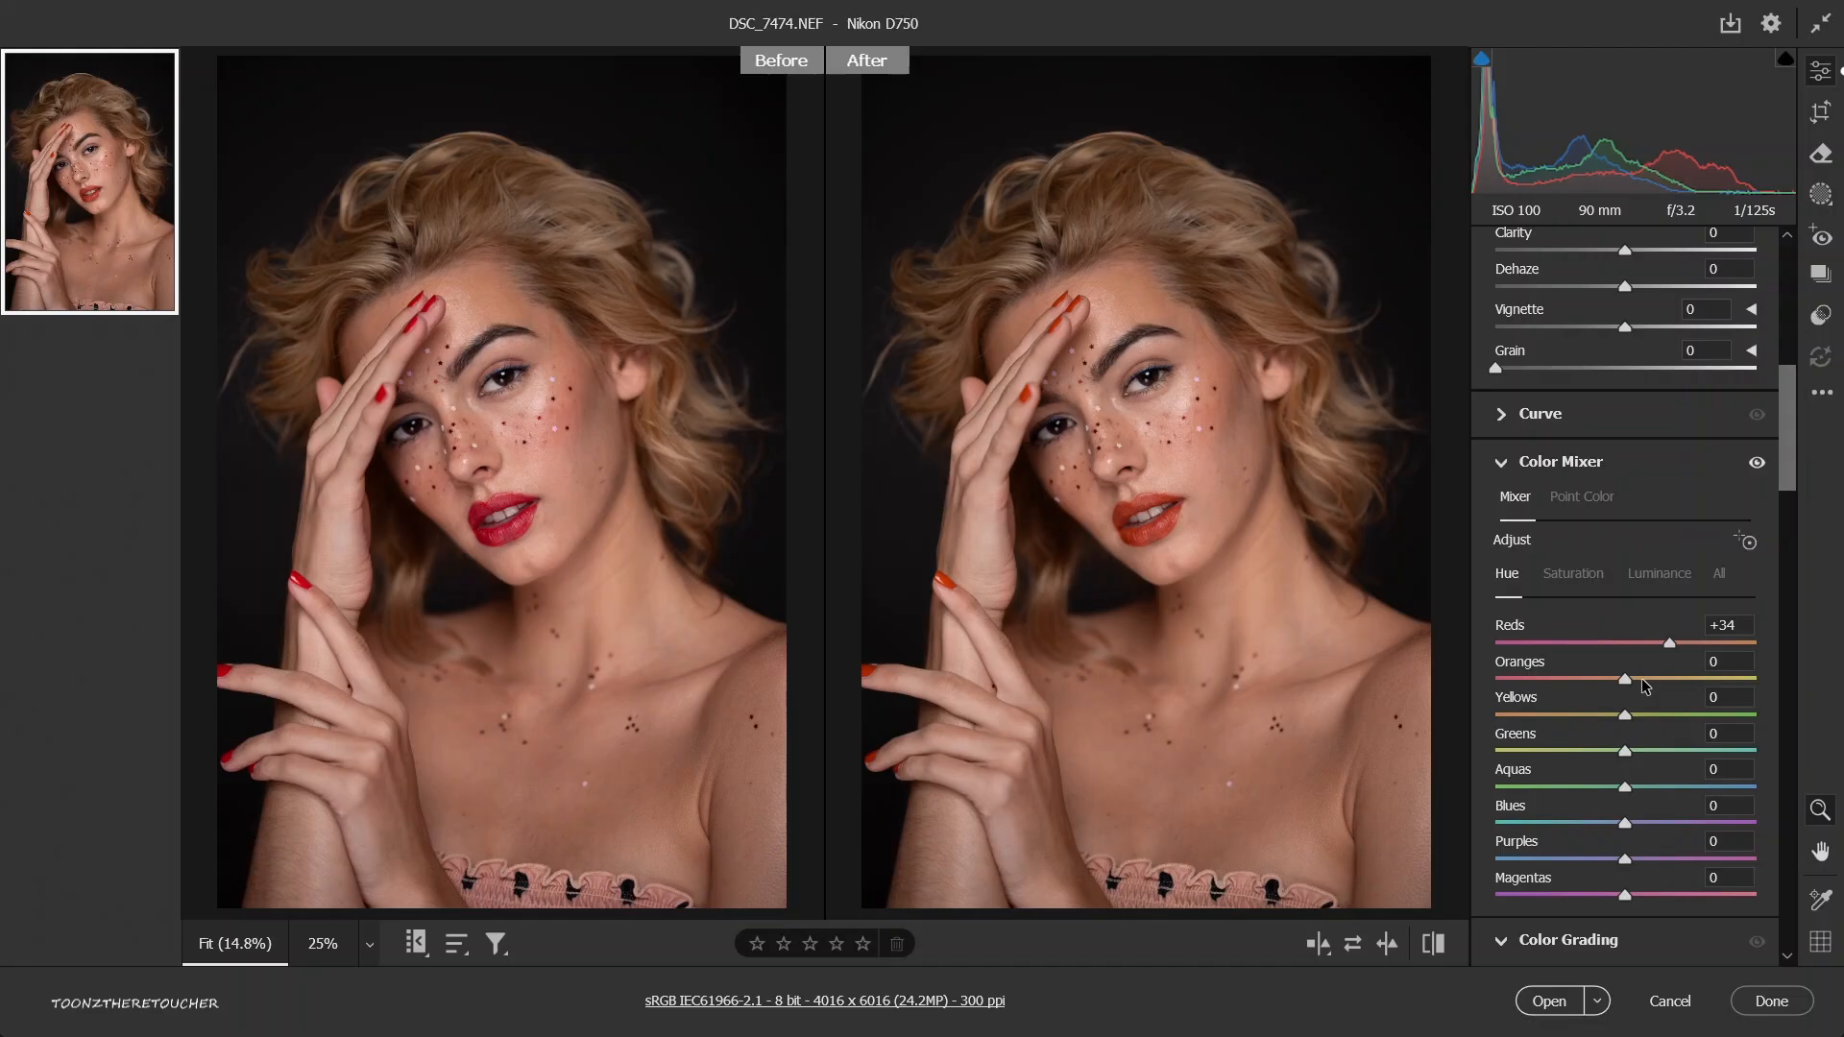
key("ctrl+z")
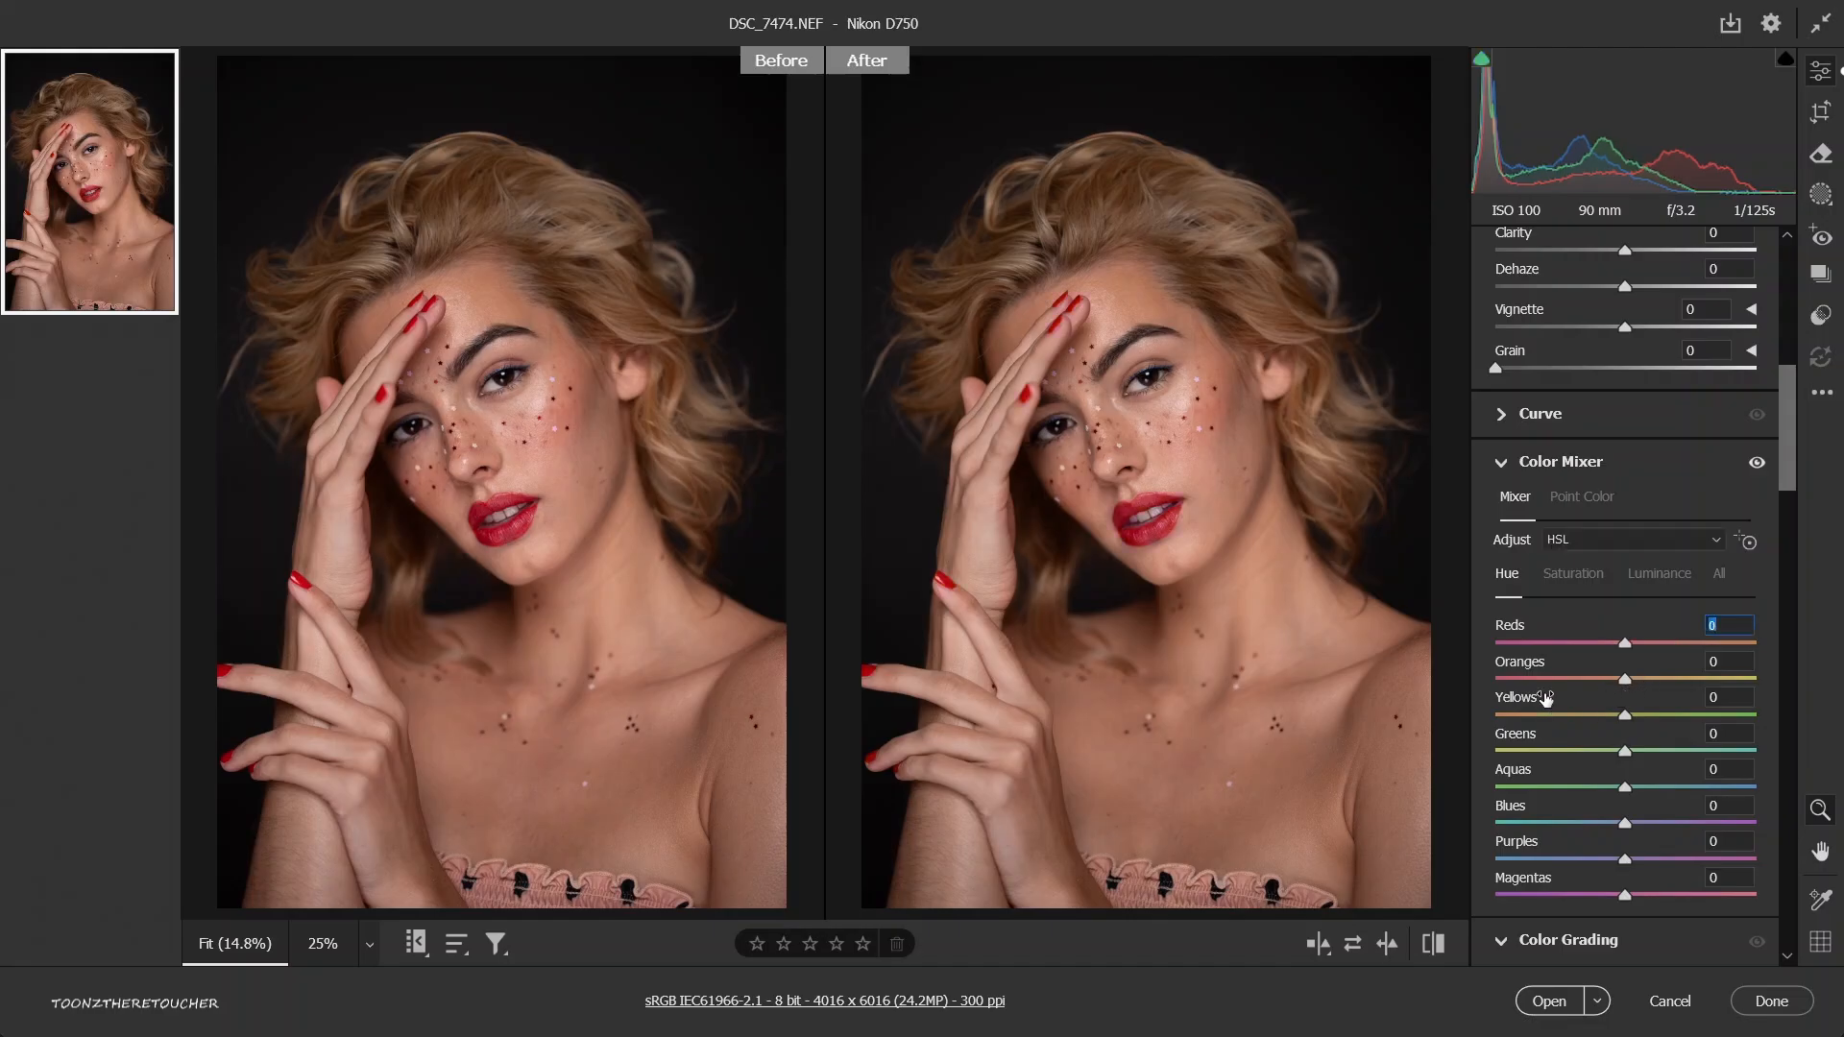
Darken the red lips and nails by lowering the Reds luminance to -100 in the Color Mixer.
left_click(1655, 575)
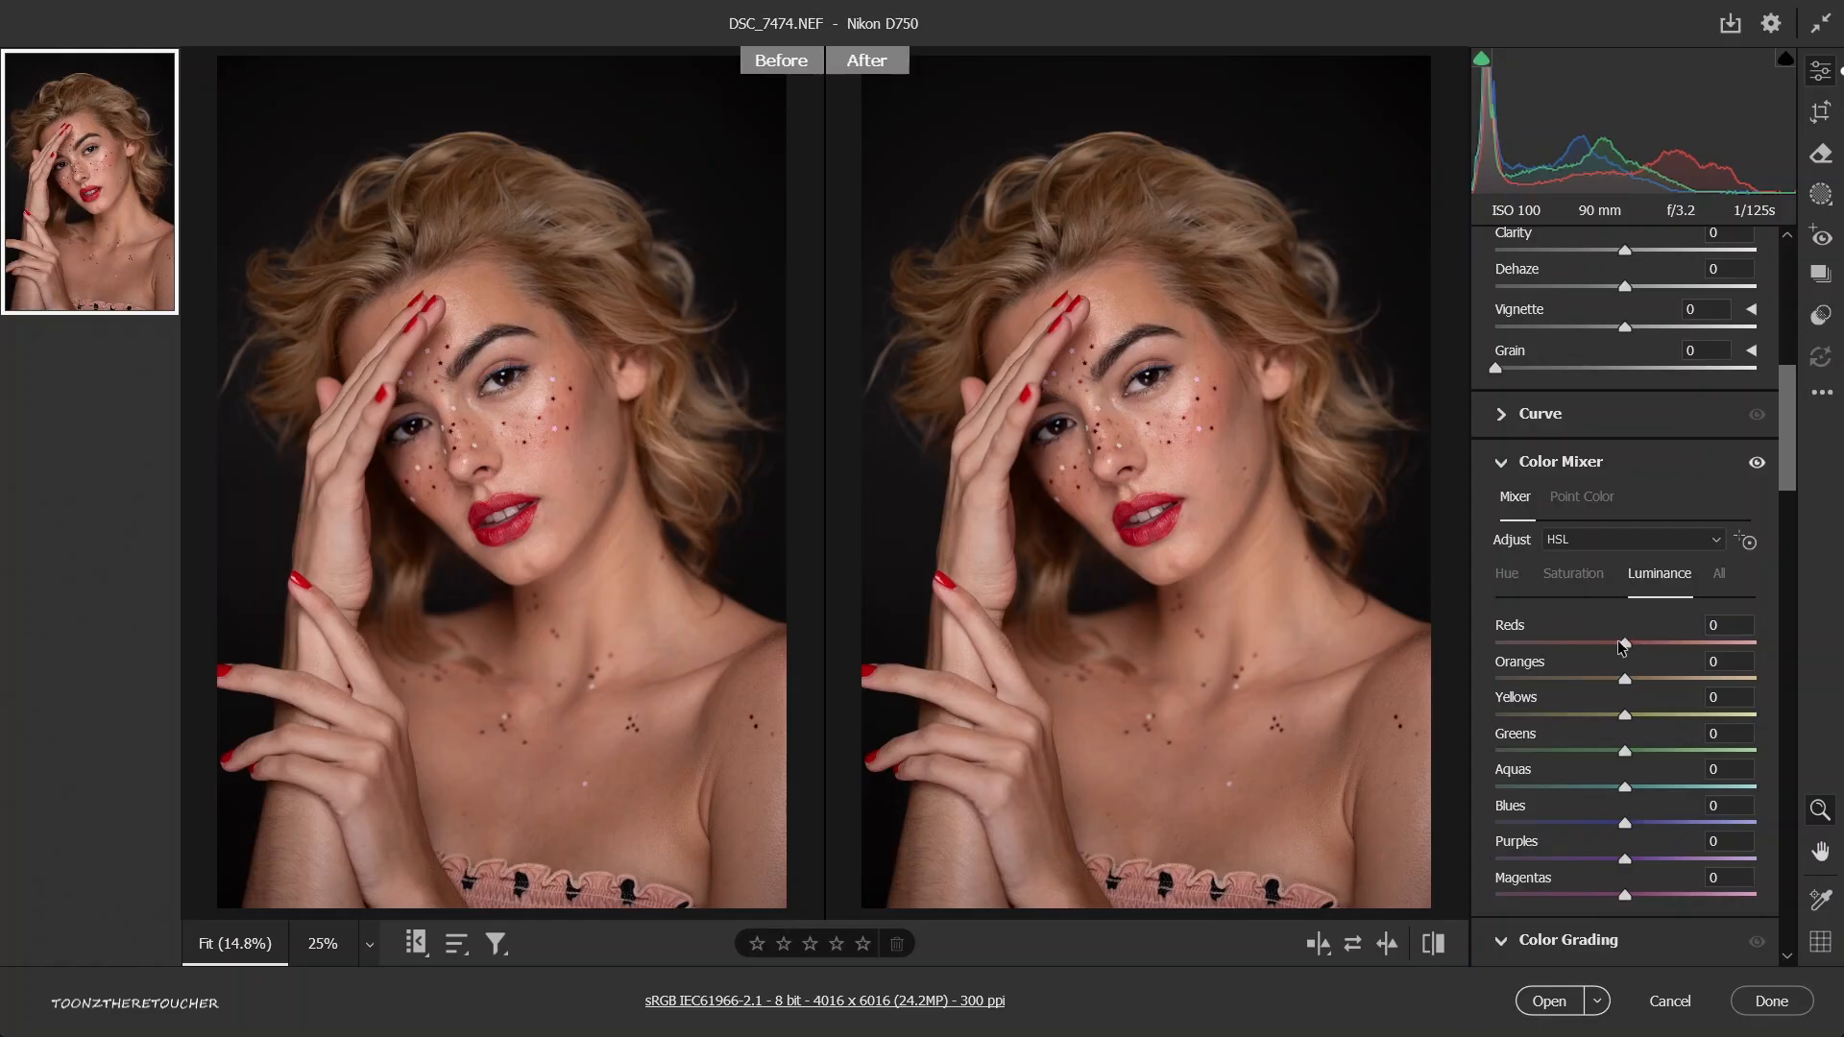
left_click(1571, 643)
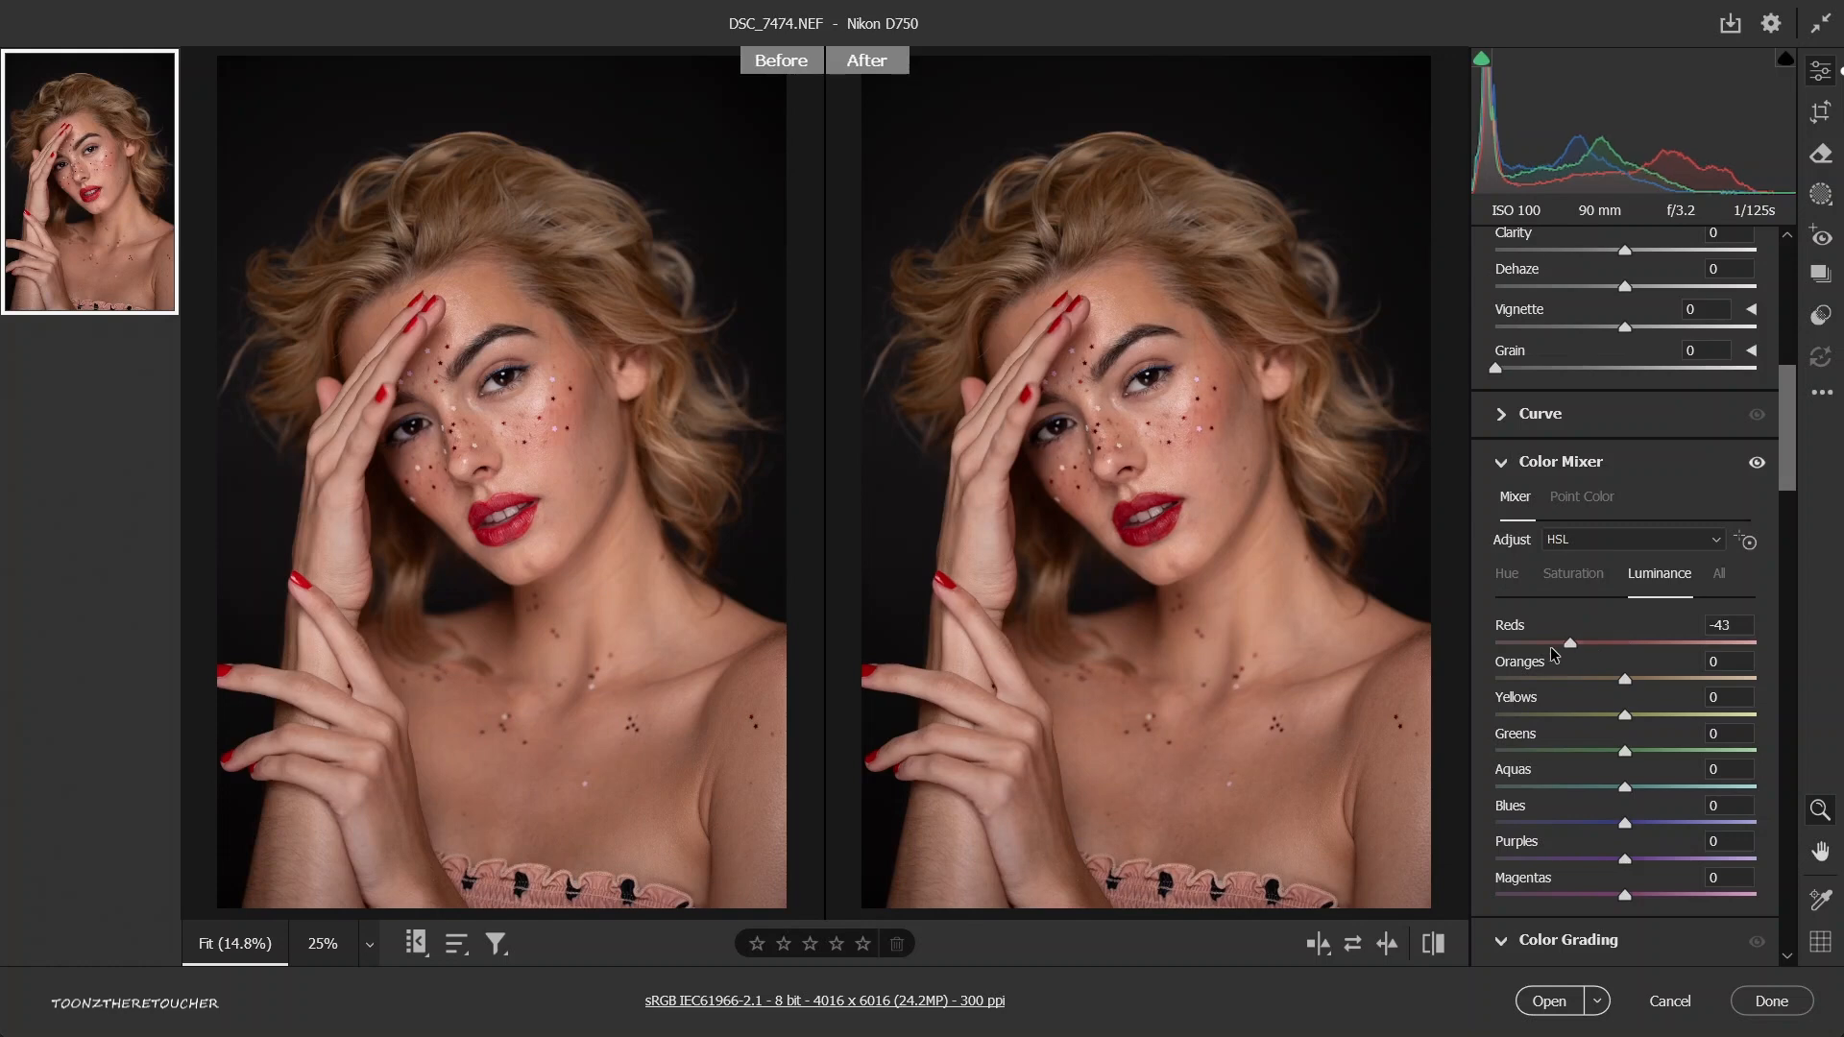
left_click_drag(1525, 648, 1477, 648)
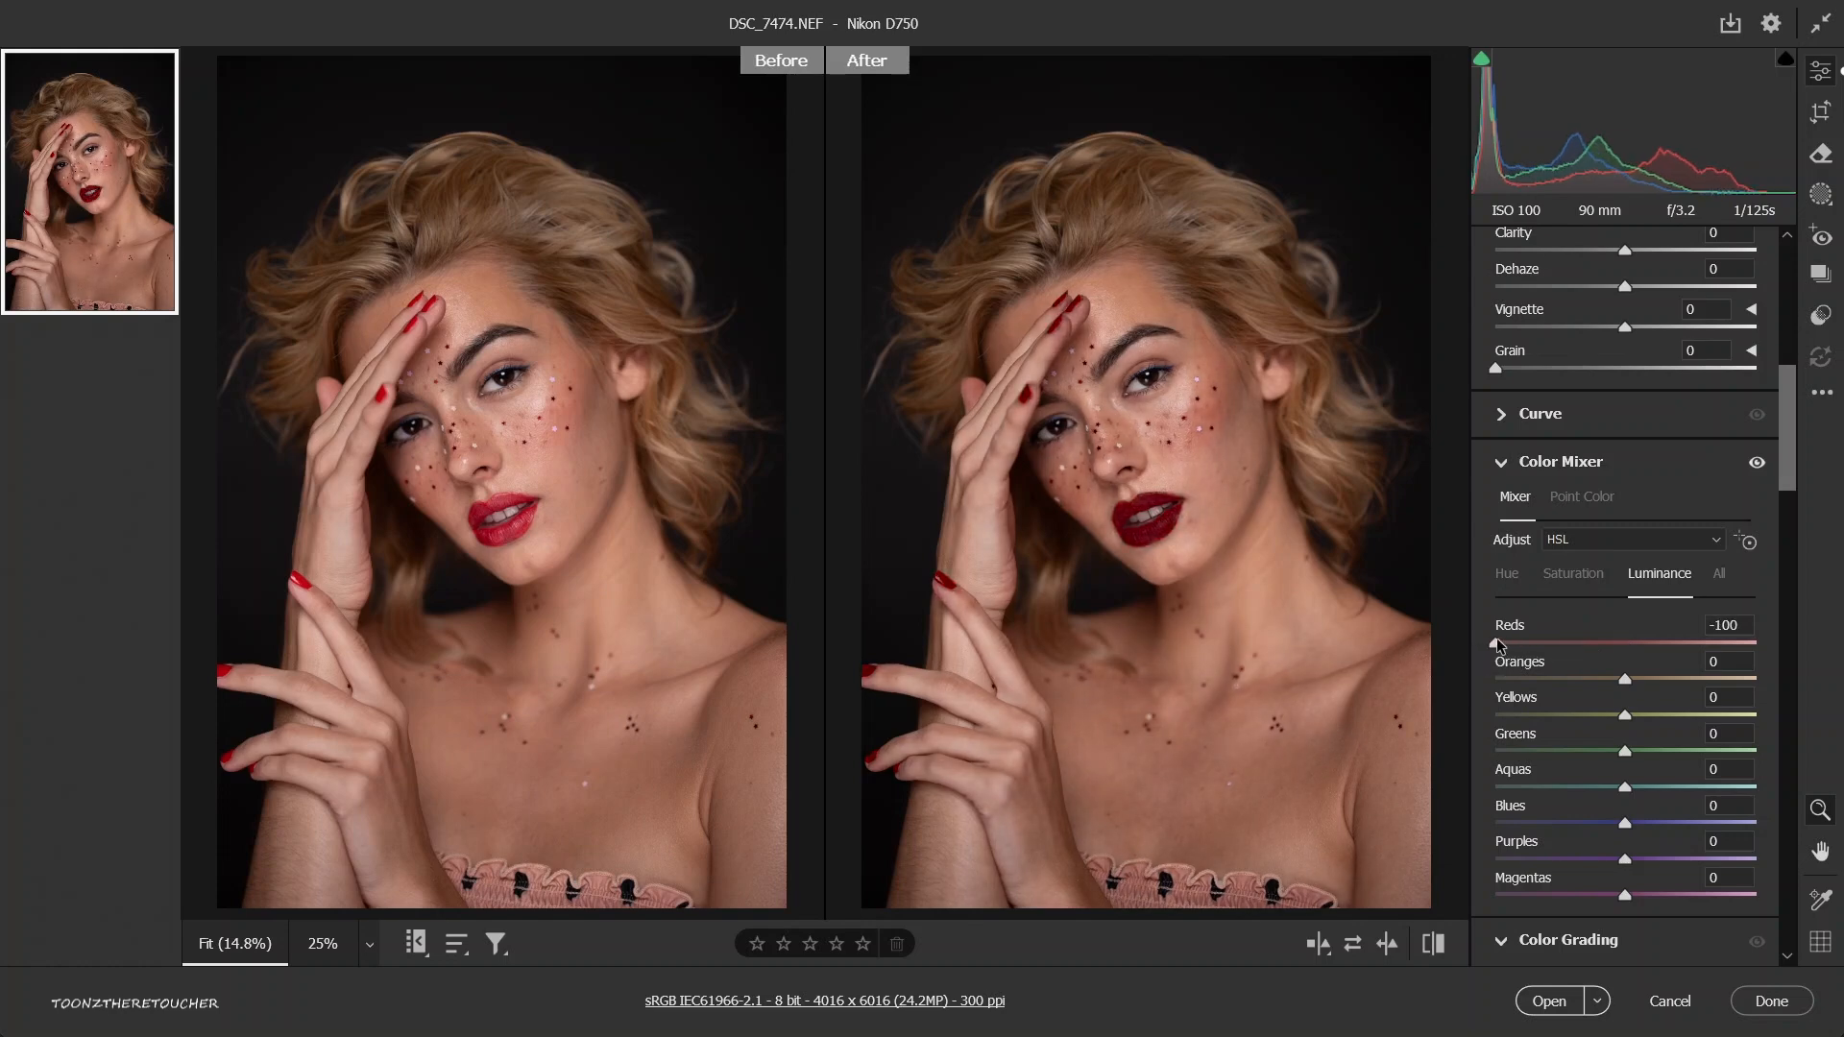
Try raising the Reds luminance to +100 and set it back to -100.
left_click_drag(1497, 639, 1788, 656)
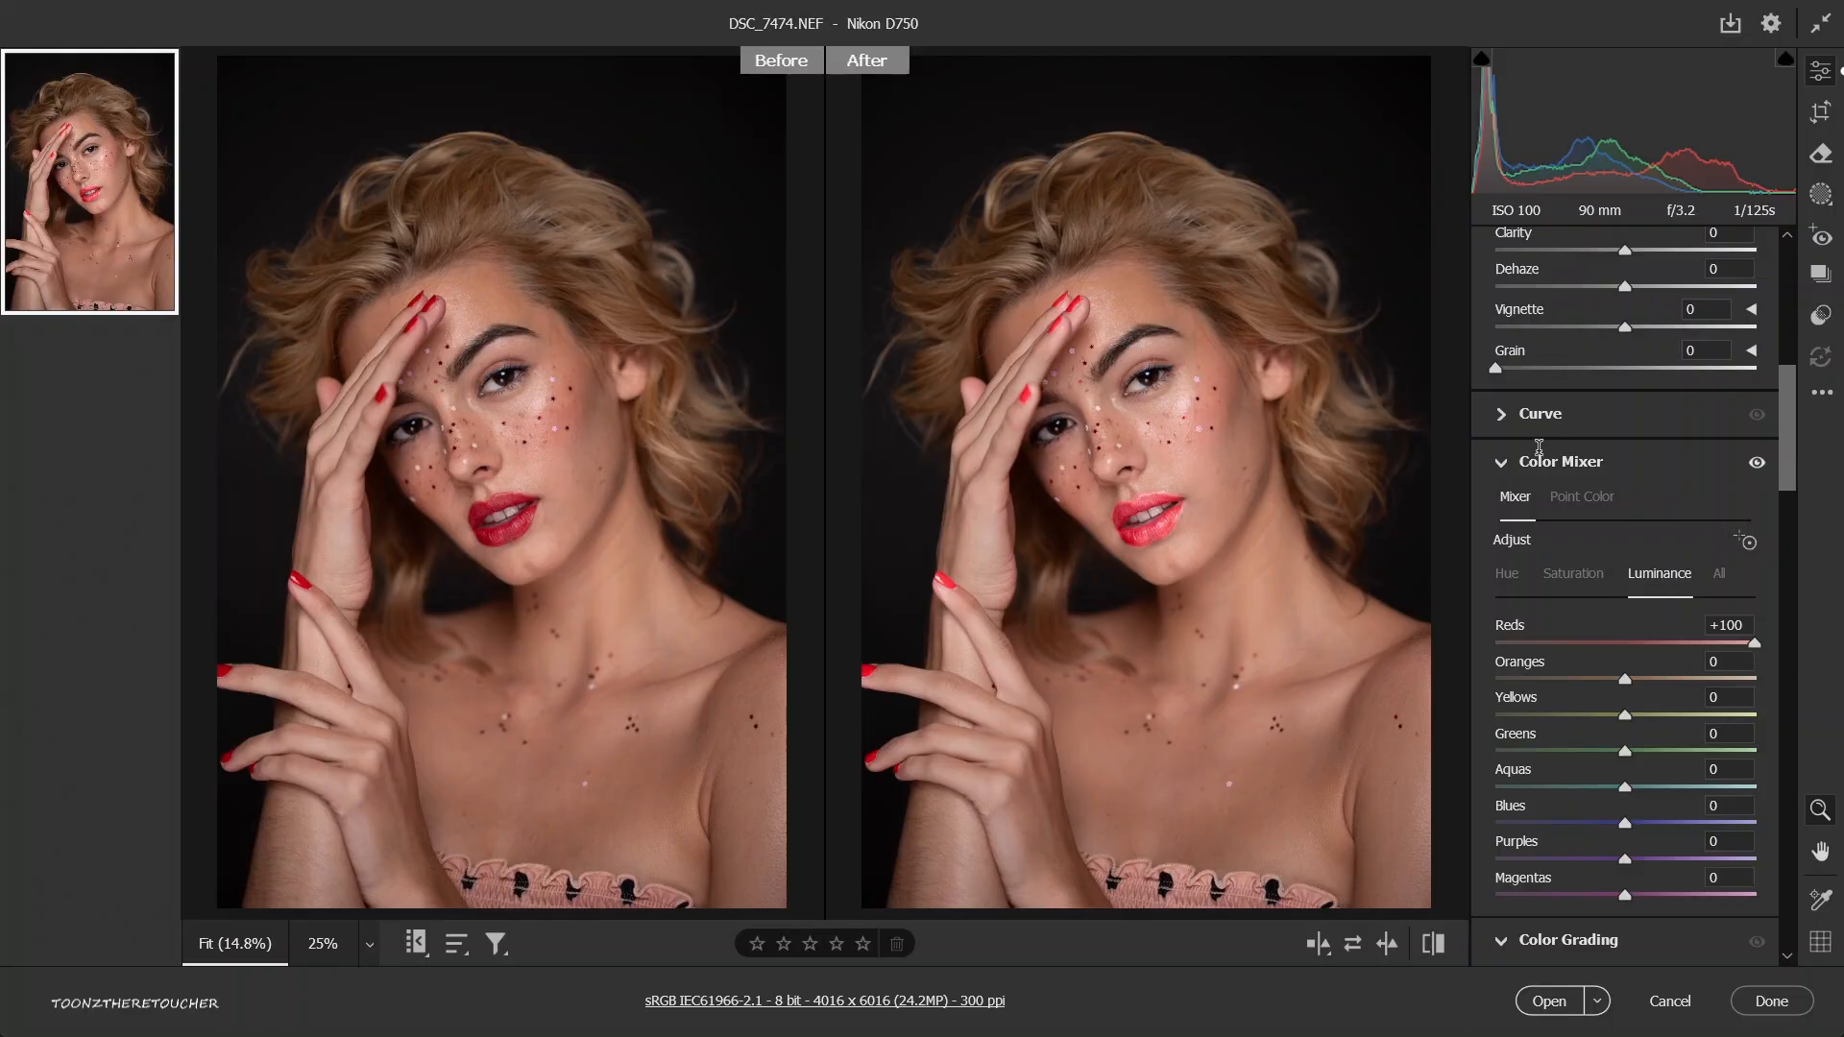
left_click(1726, 625)
type("-100")
Try tinting the shadows blue in Color Grading at hue 227 and saturation 100, and return the shadows to neutral.
scroll(1607, 723, "down", 2)
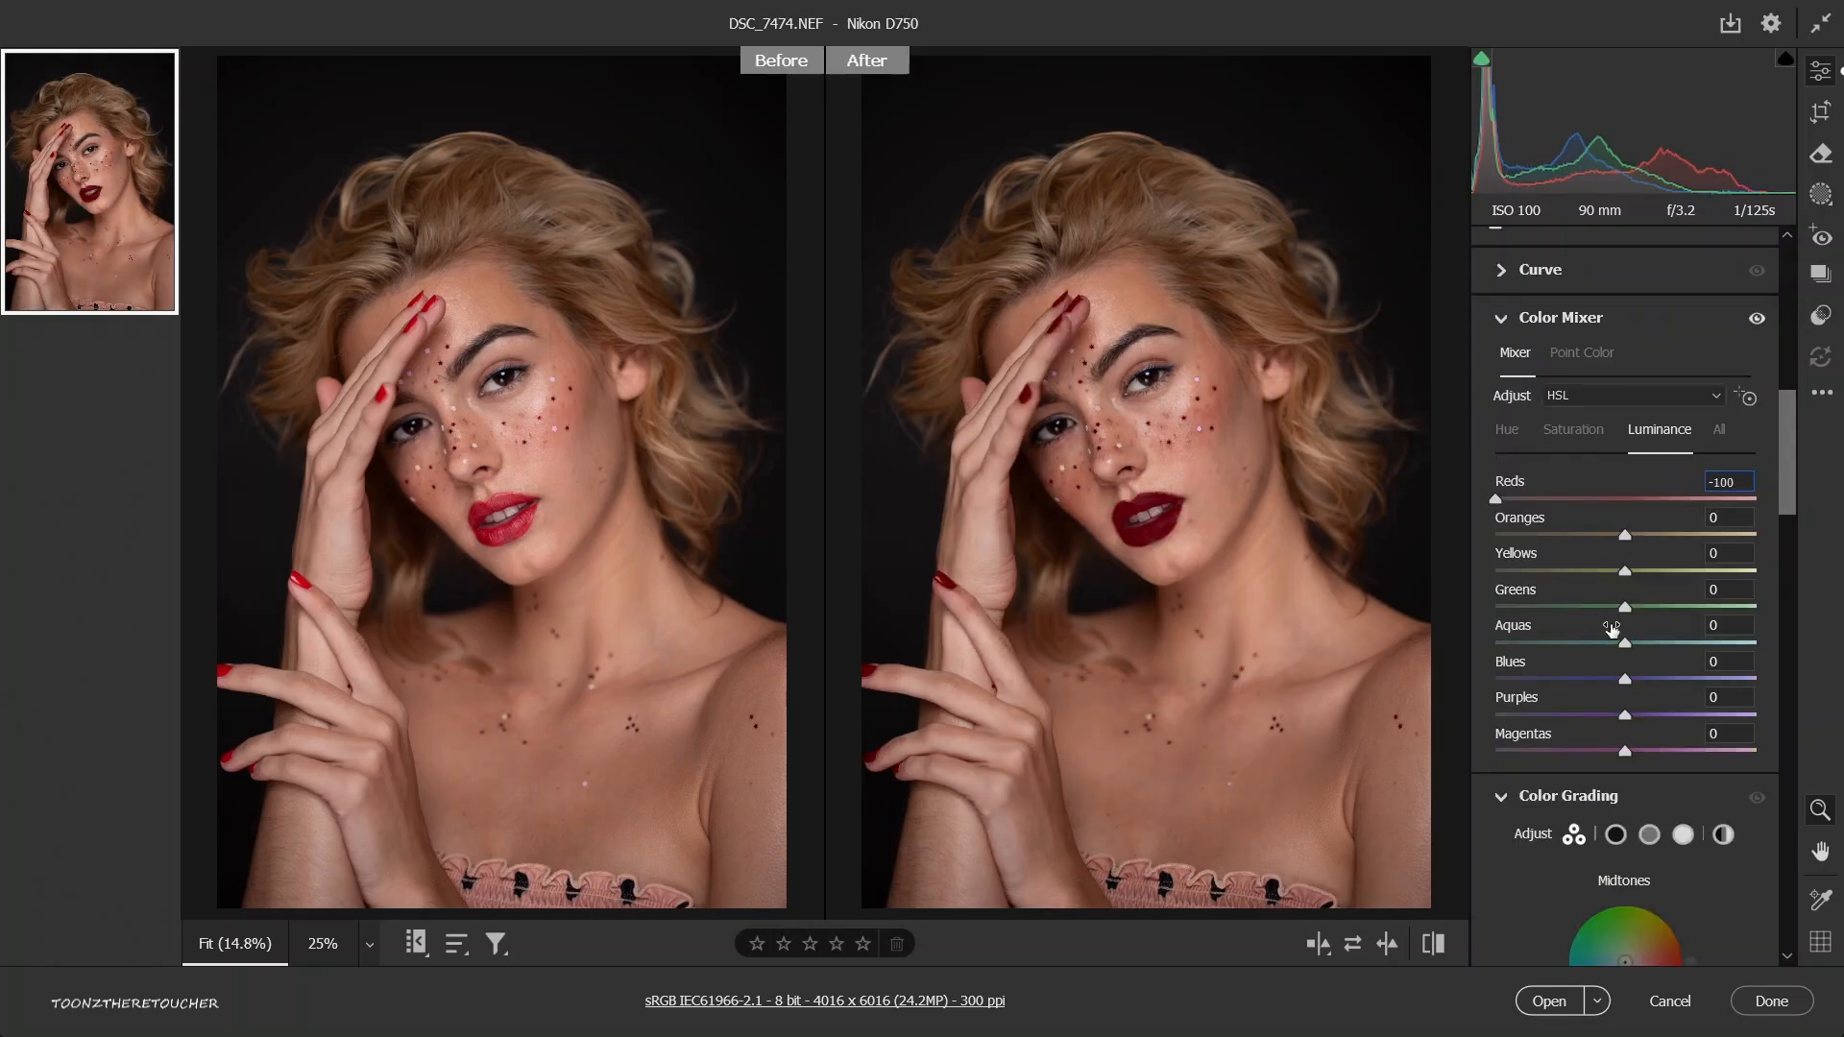
scroll(1611, 627, "down", 4)
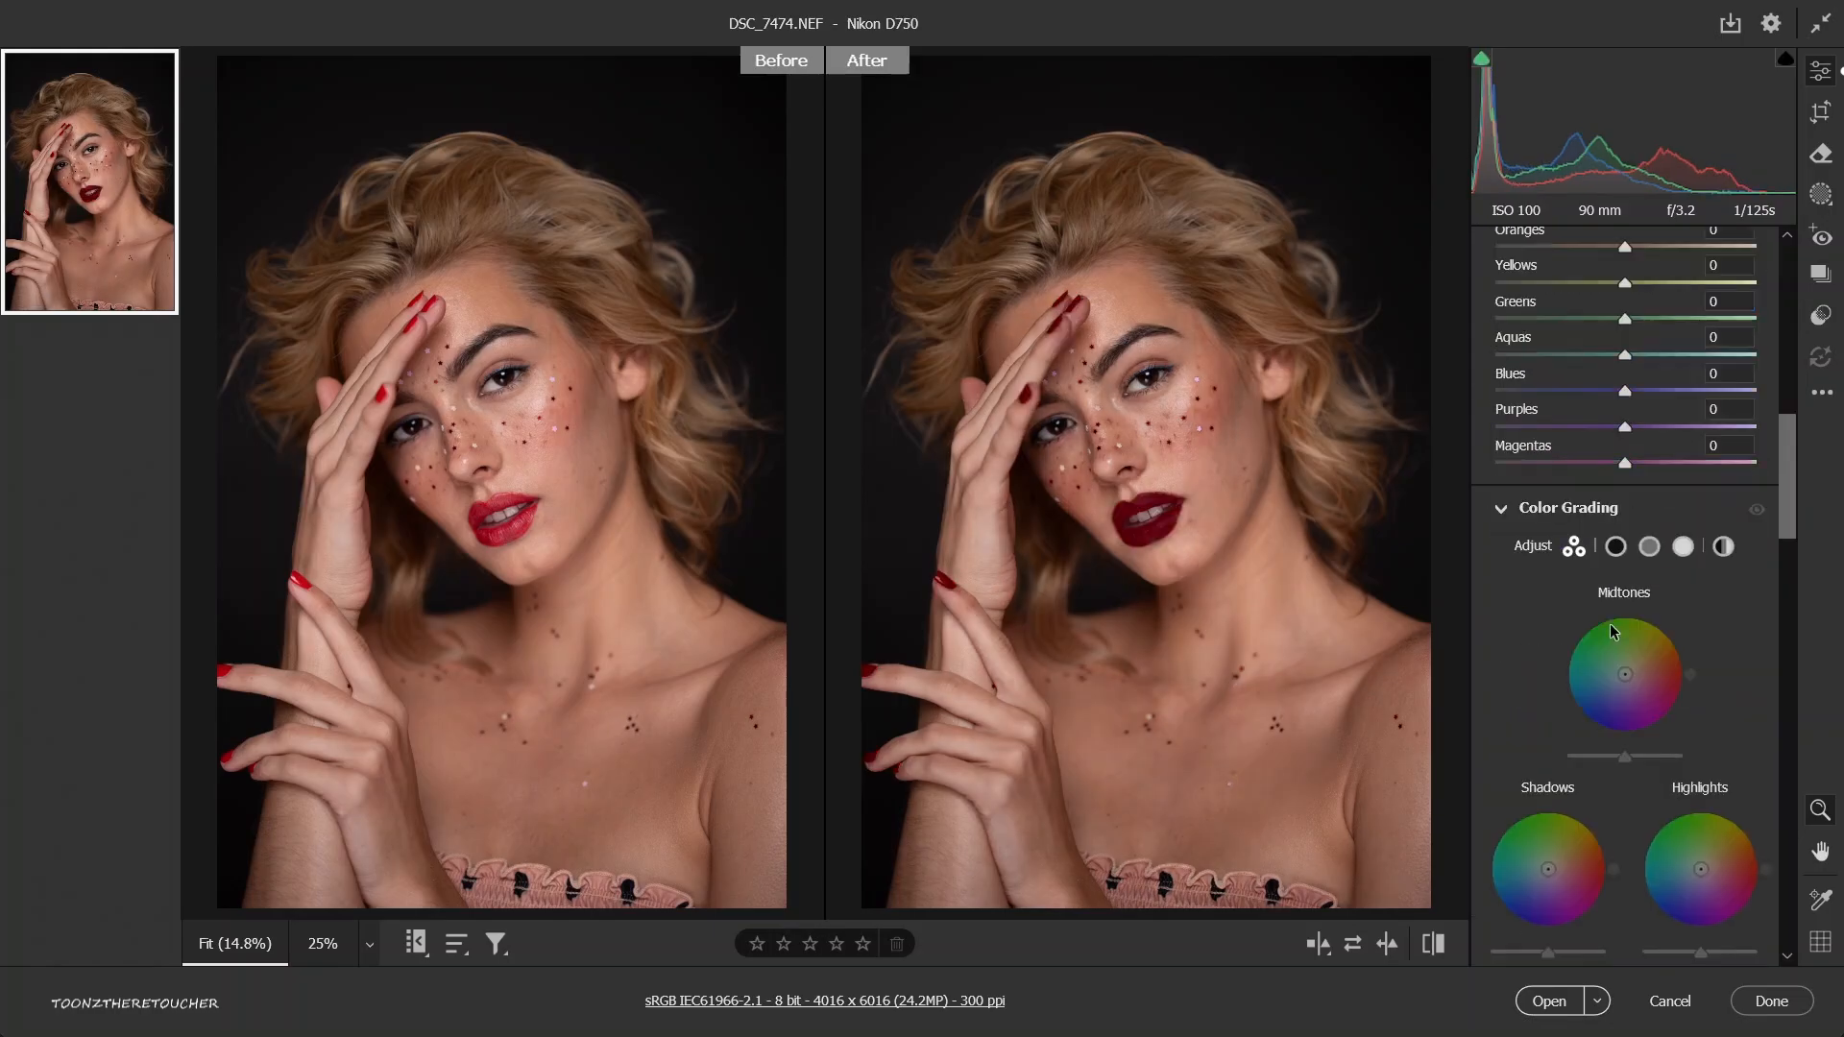
scroll(1613, 631, "up", 3)
scroll(1611, 627, "up", 1)
scroll(1608, 624, "down", 1)
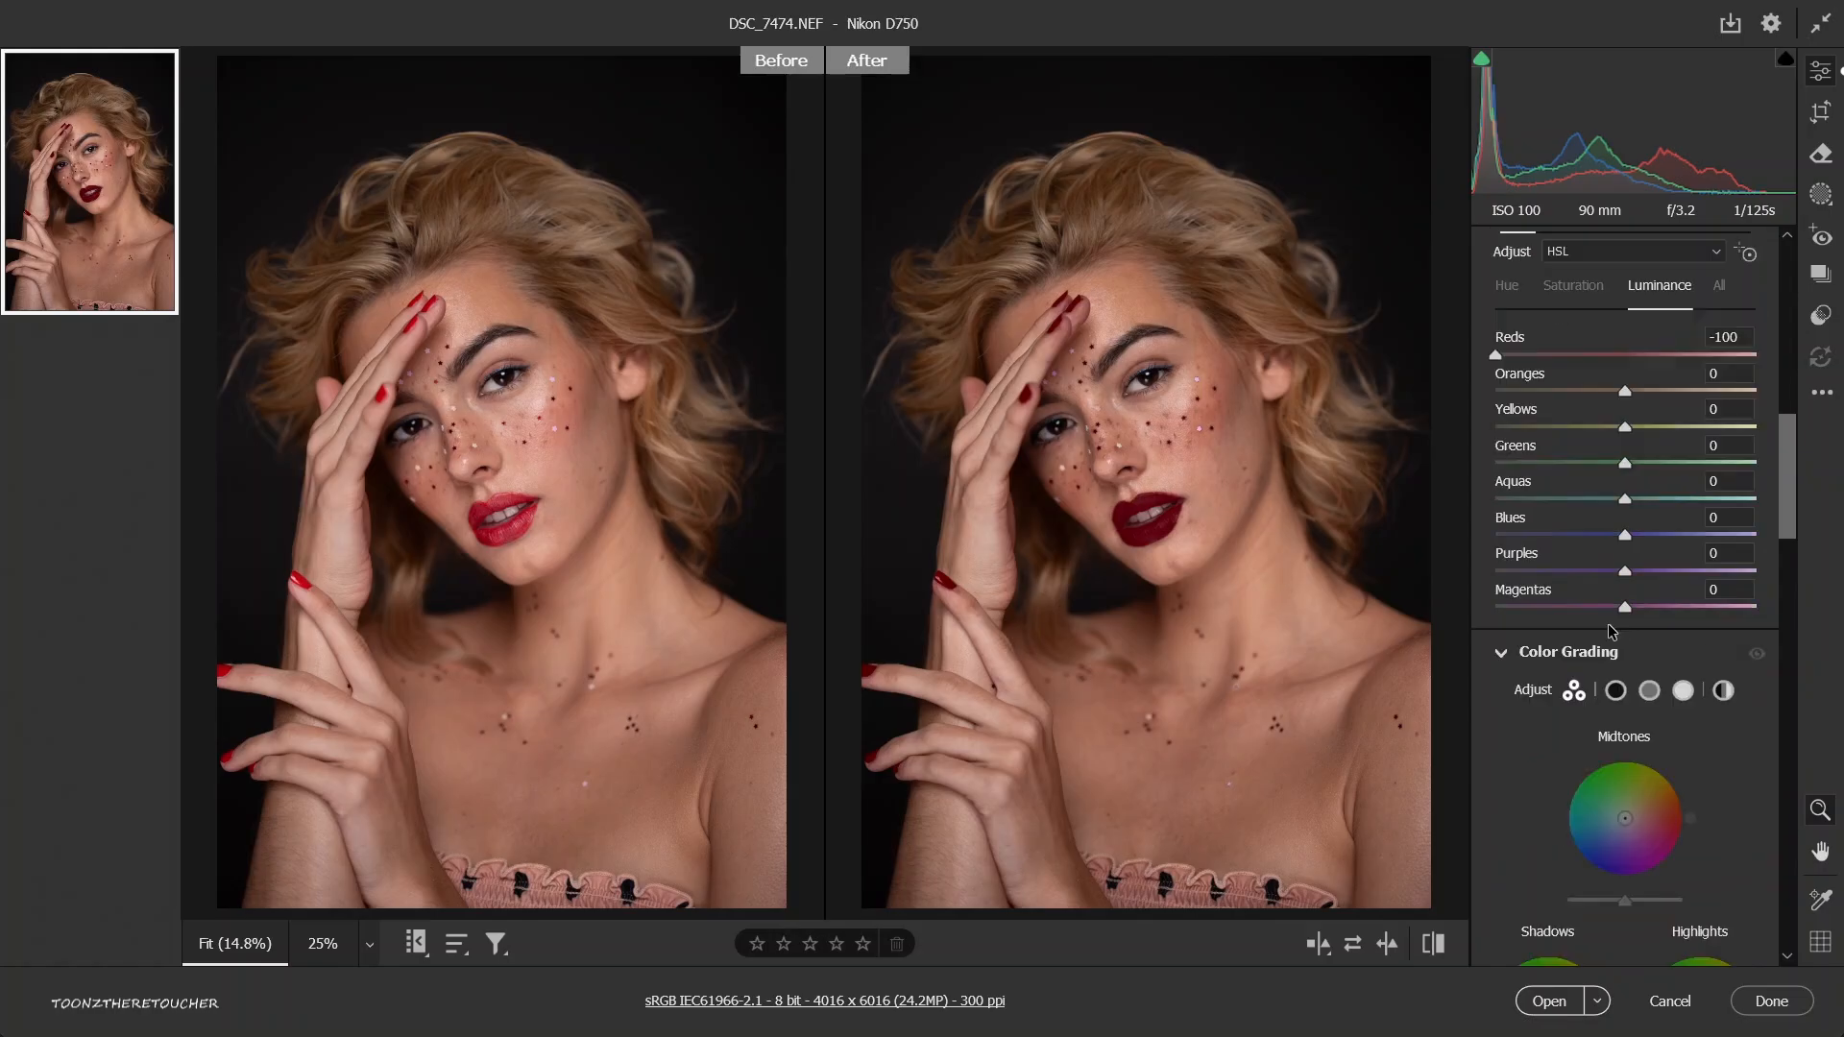
scroll(1565, 574, "down", 3)
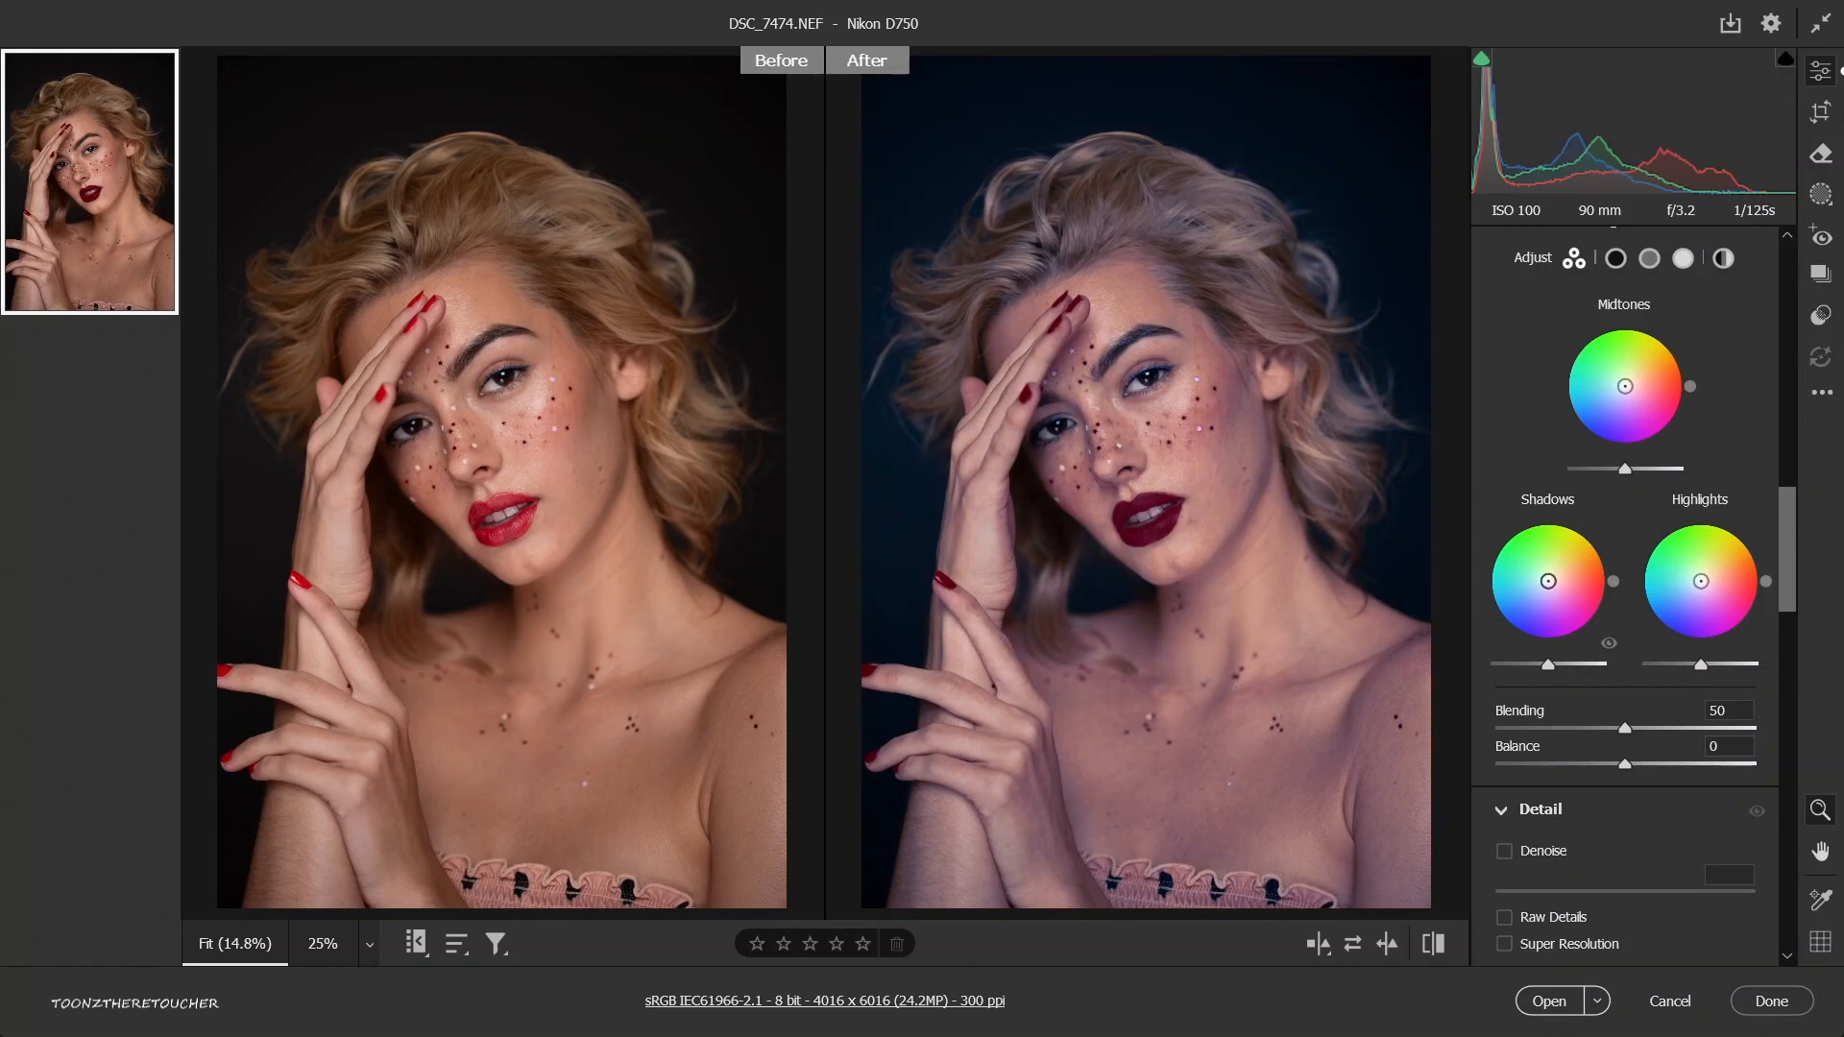
left_click_drag(1548, 581, 1513, 620)
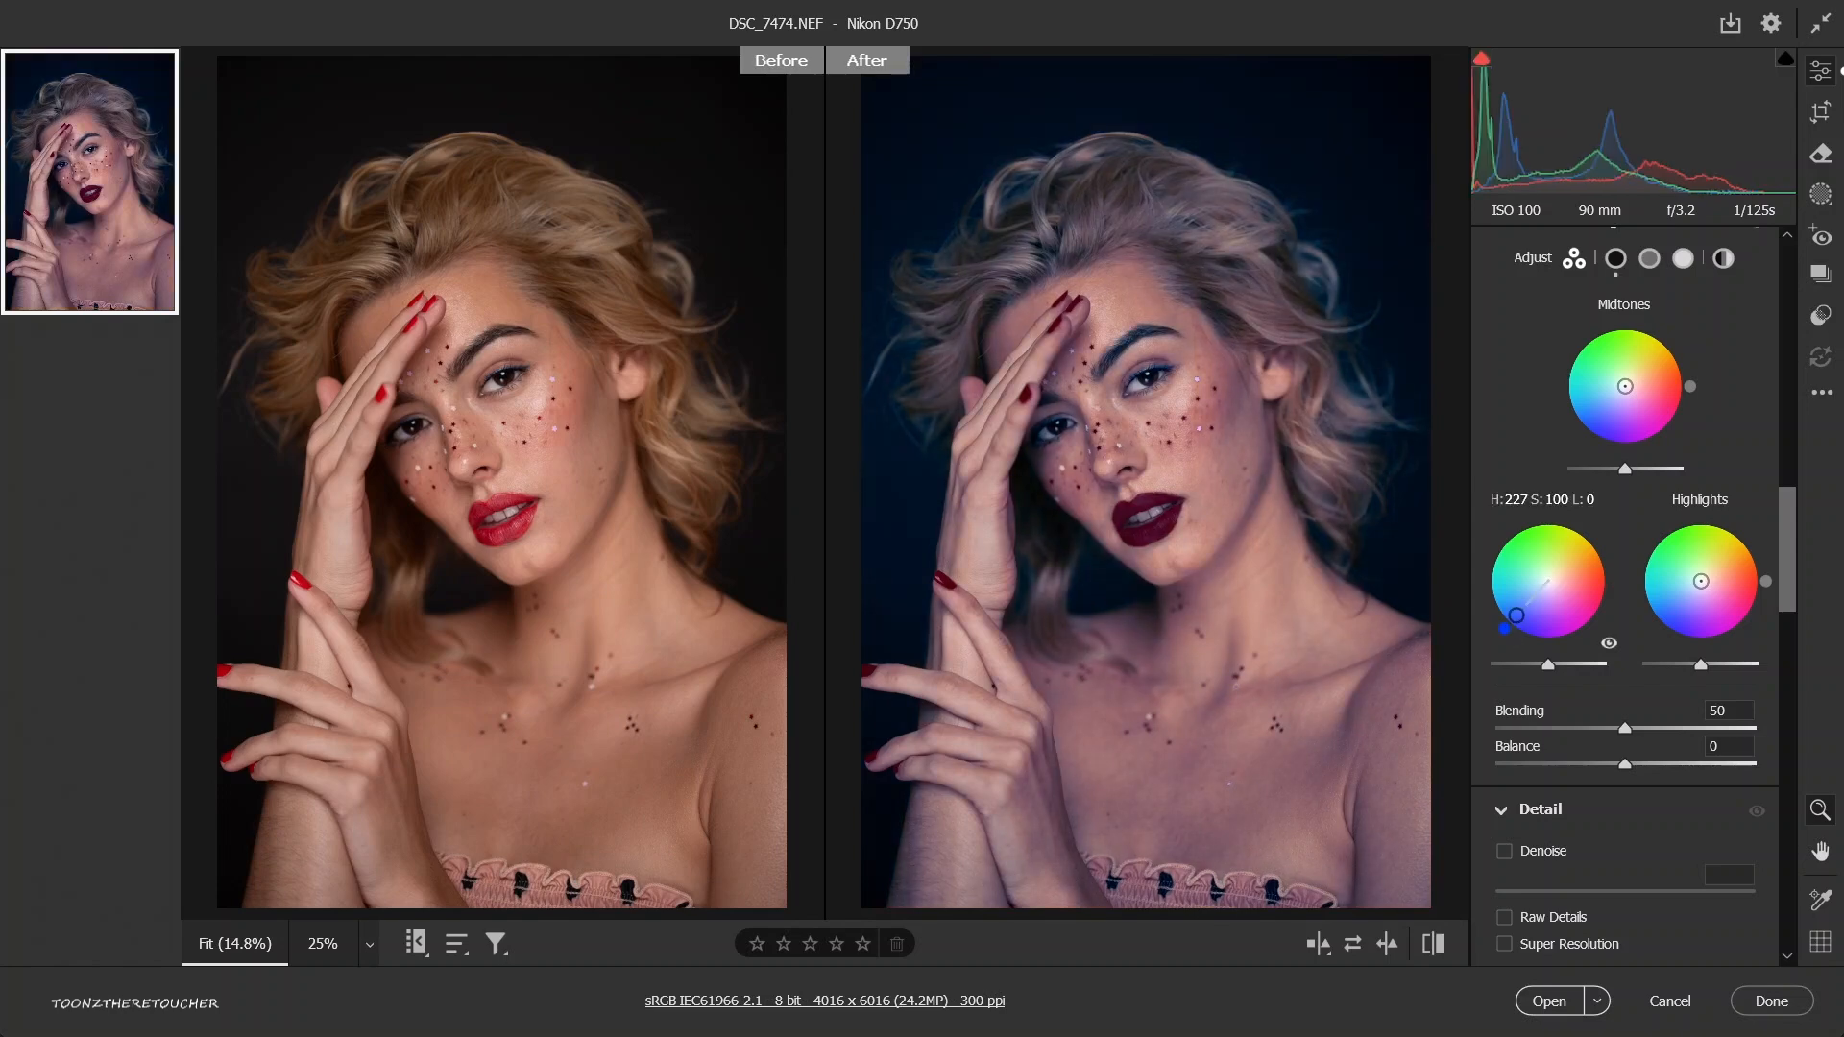
left_click_drag(1516, 616, 1547, 581)
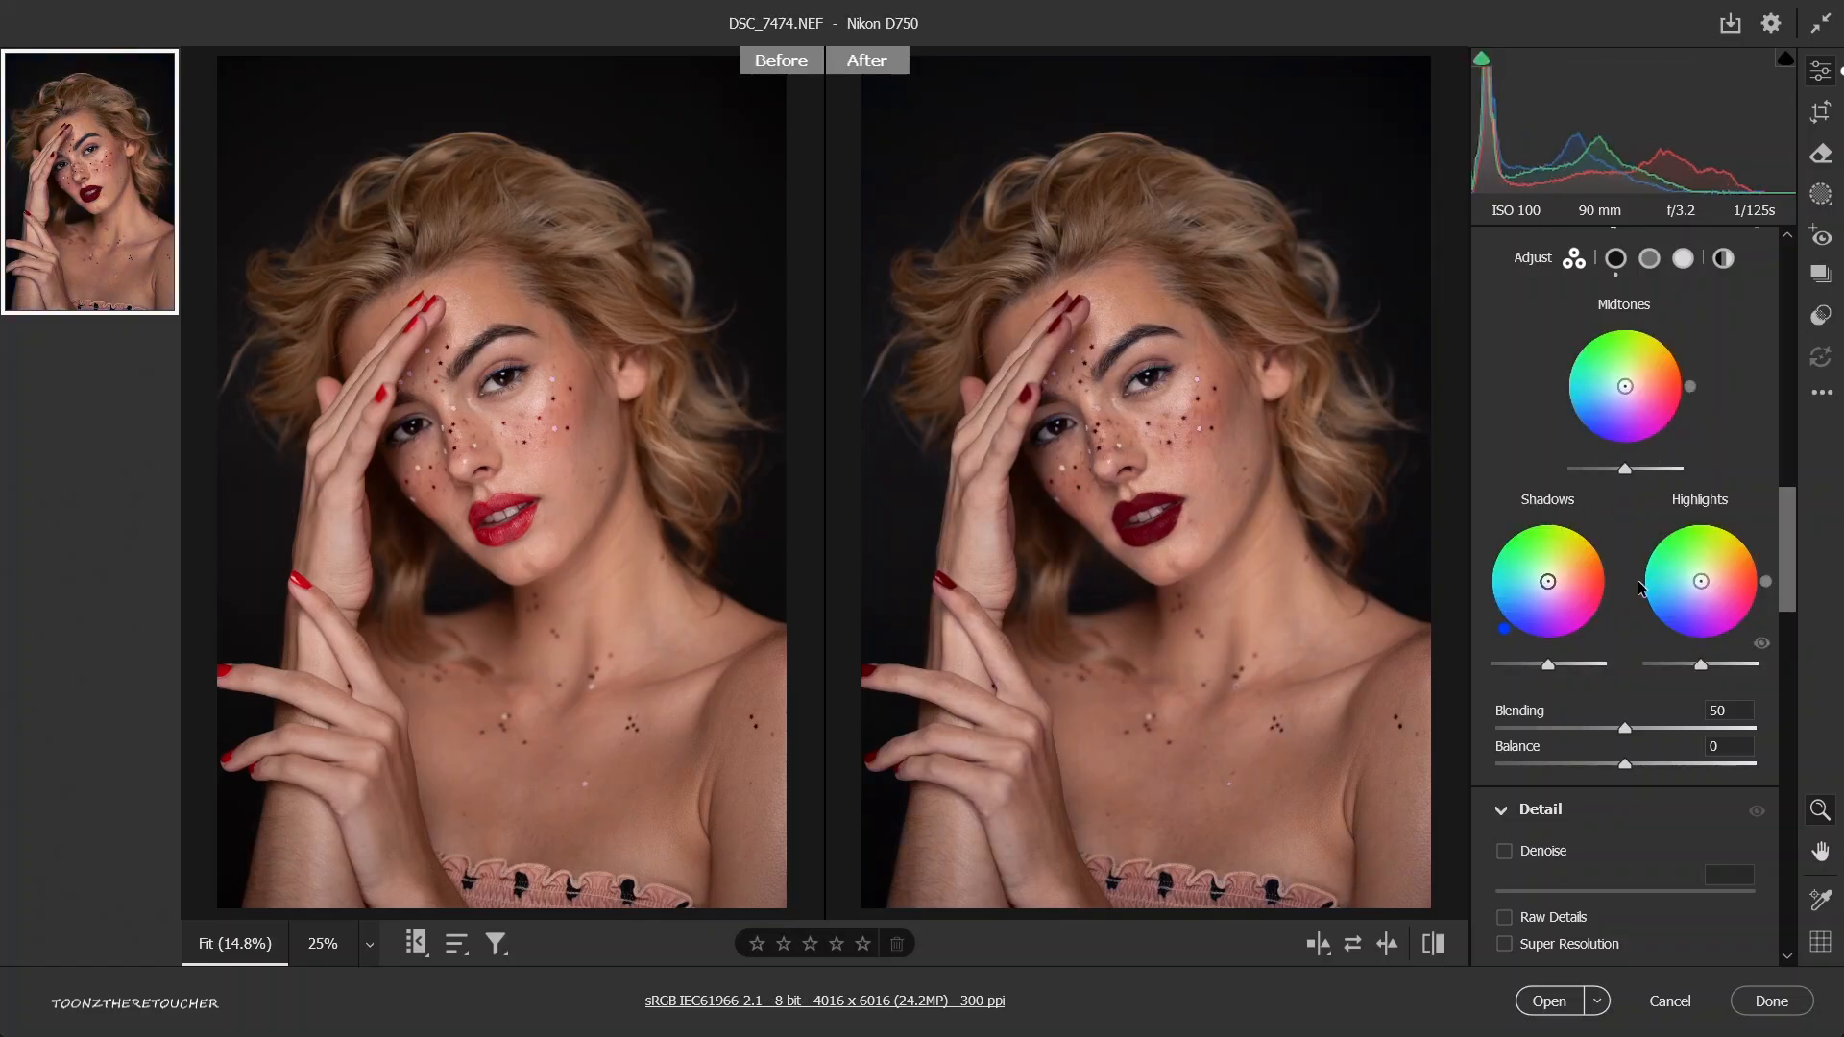
Try stronger sharpening on a close-up of the forehead, with Sharpening at 92 and Radius at 2.4.
scroll(1638, 580, "down", 3)
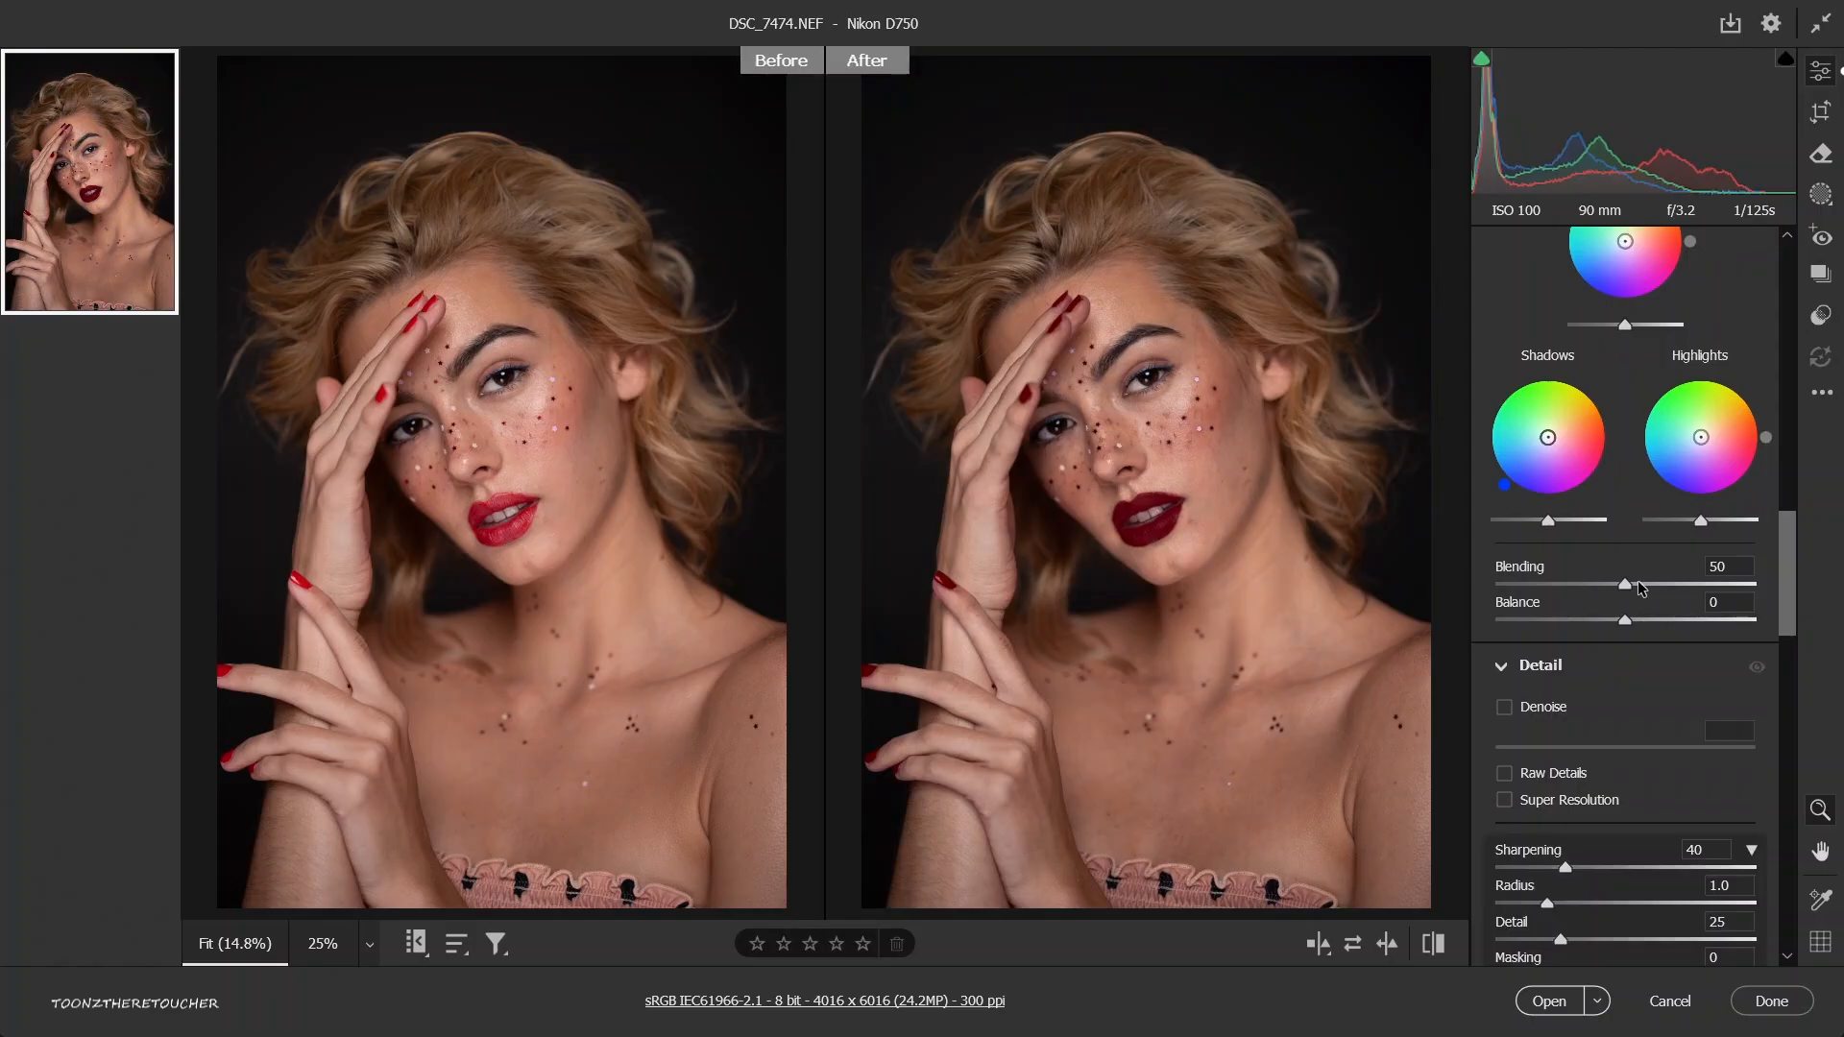
scroll(1624, 635, "down", 3)
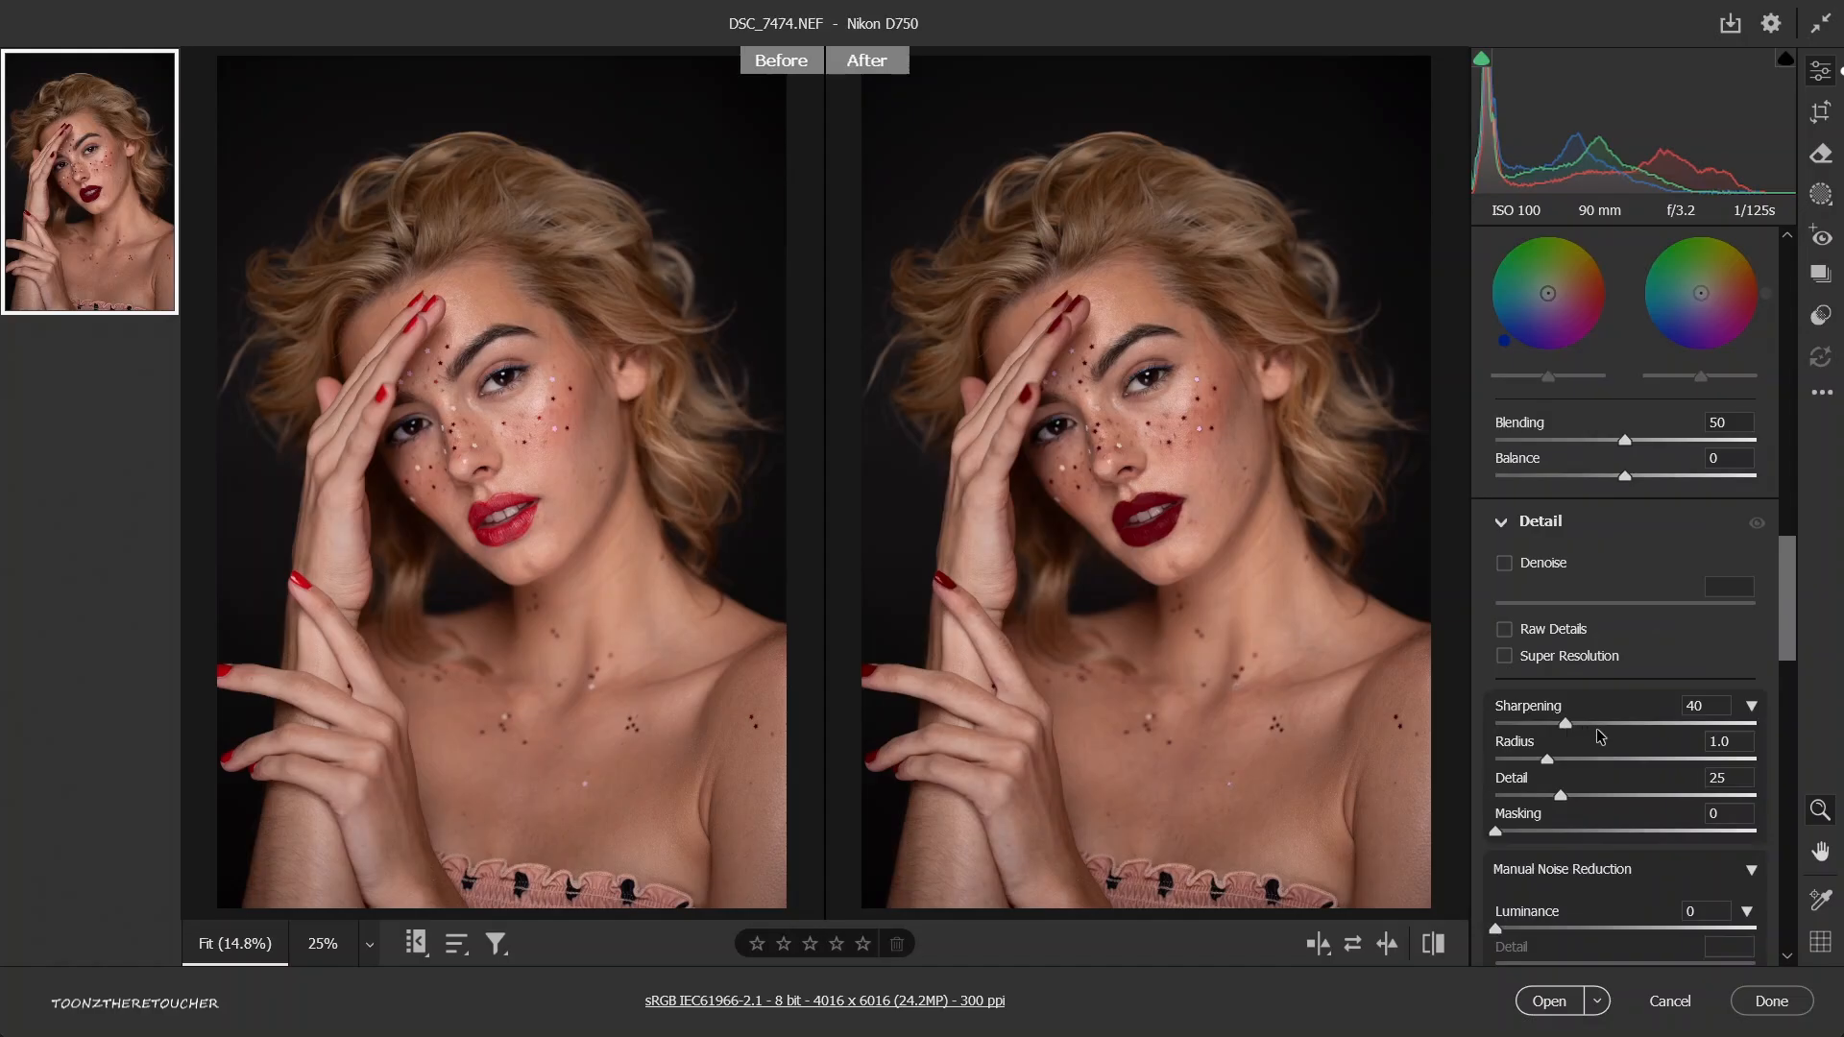
left_click(1654, 724)
left_click_drag(1088, 301, 1278, 437)
left_click_drag(1190, 378, 1263, 409)
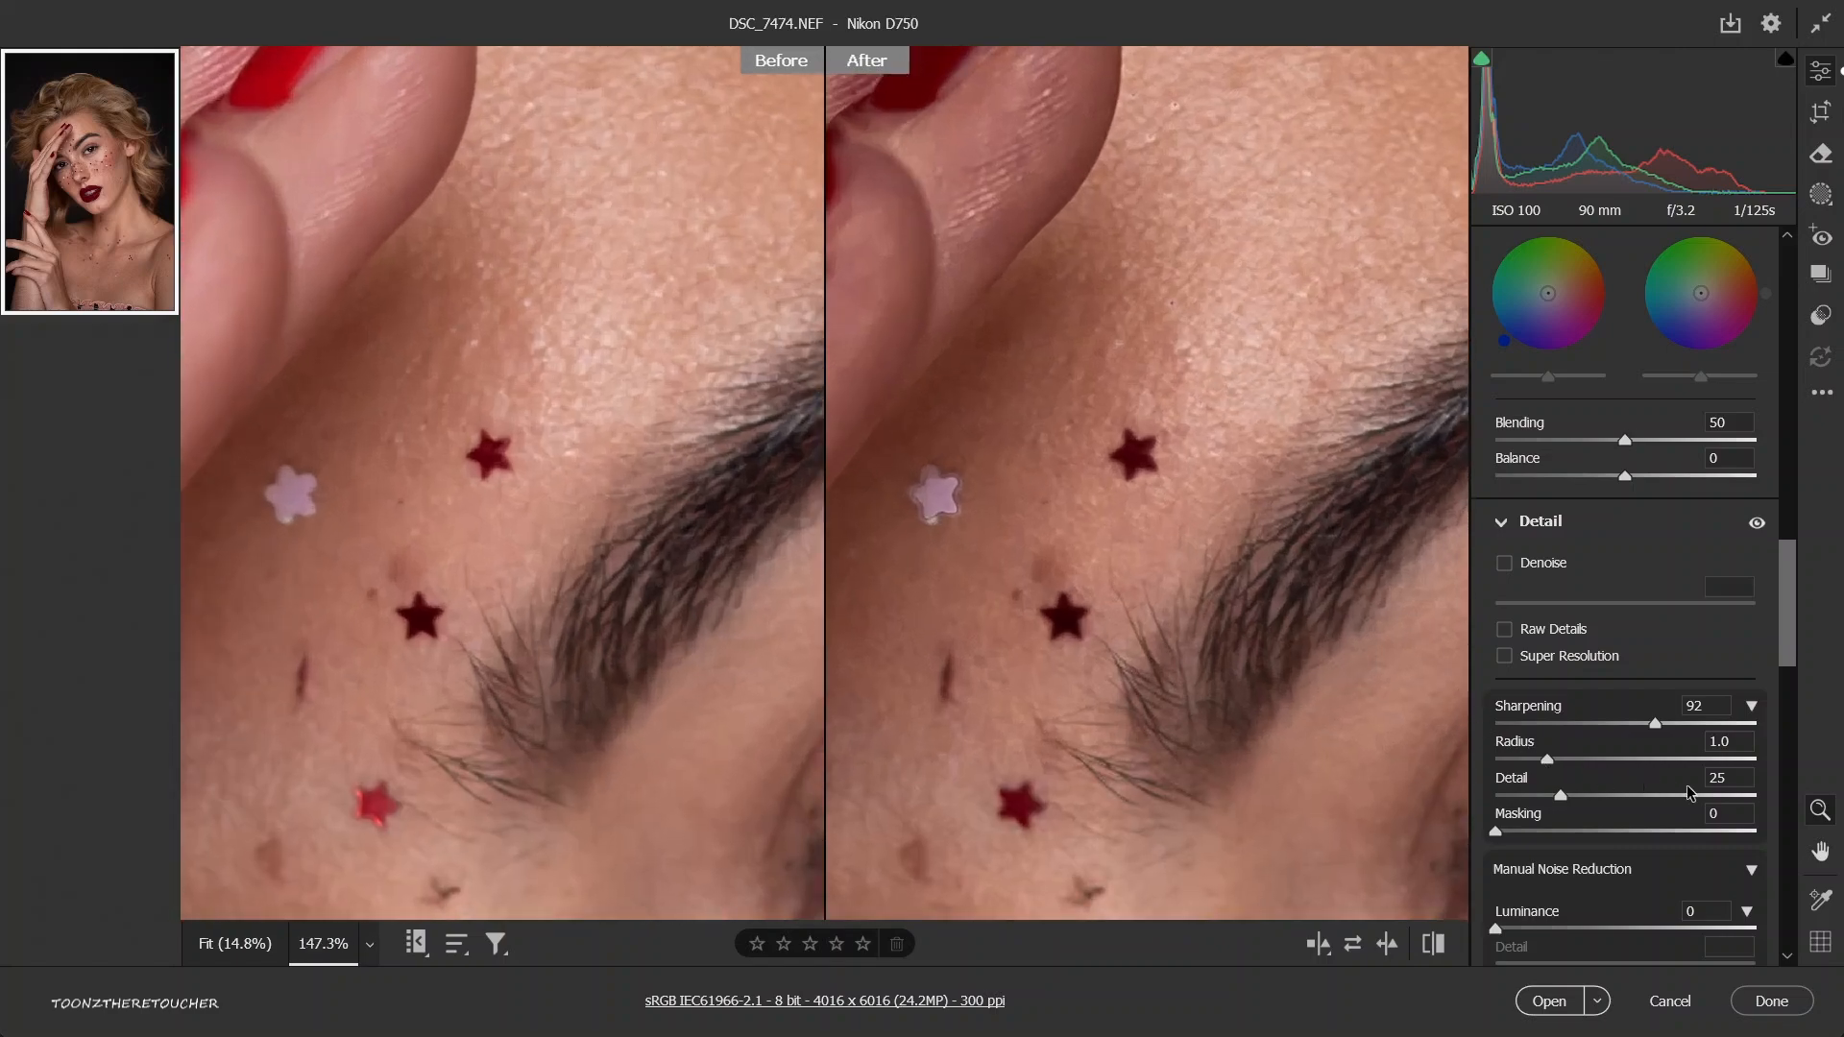
left_click(1686, 758)
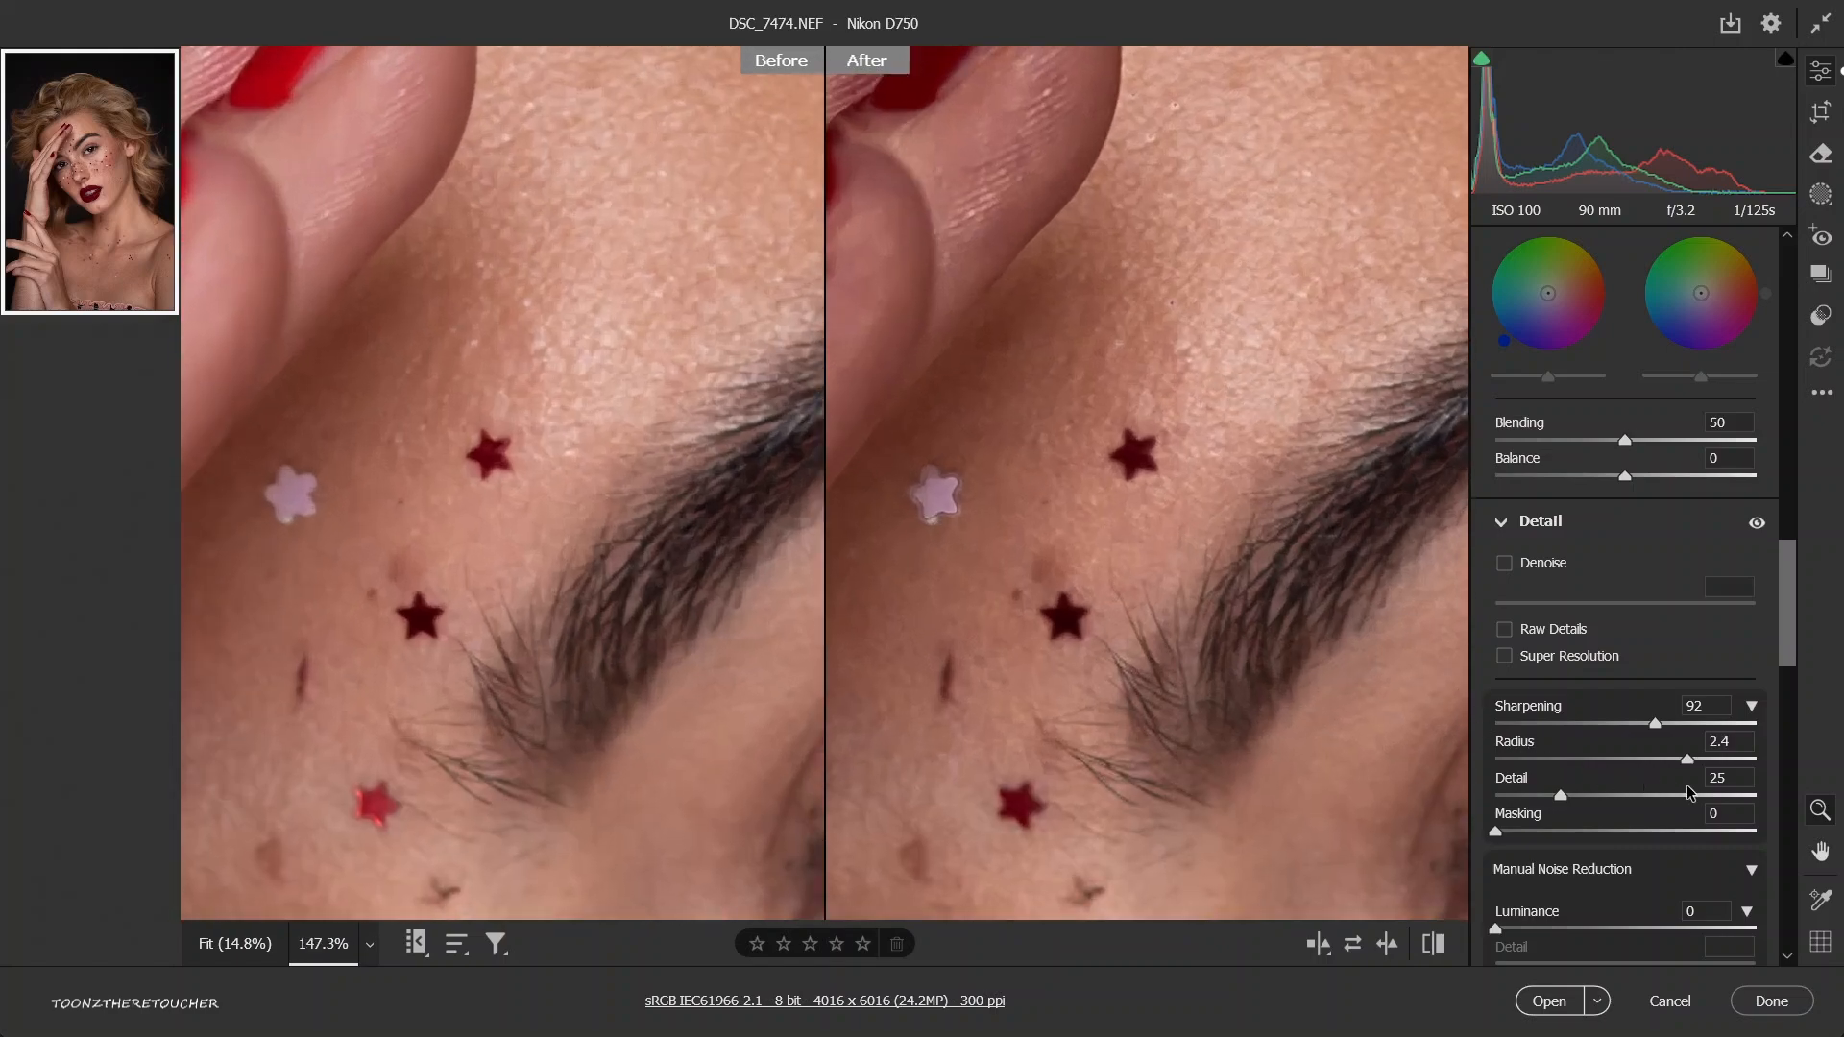
Compare the edited close-up with the default settings several times, finishing on the default settings.
left_click(1429, 944)
left_click(1429, 944)
left_click(1429, 945)
left_click(1428, 944)
key("backslash")
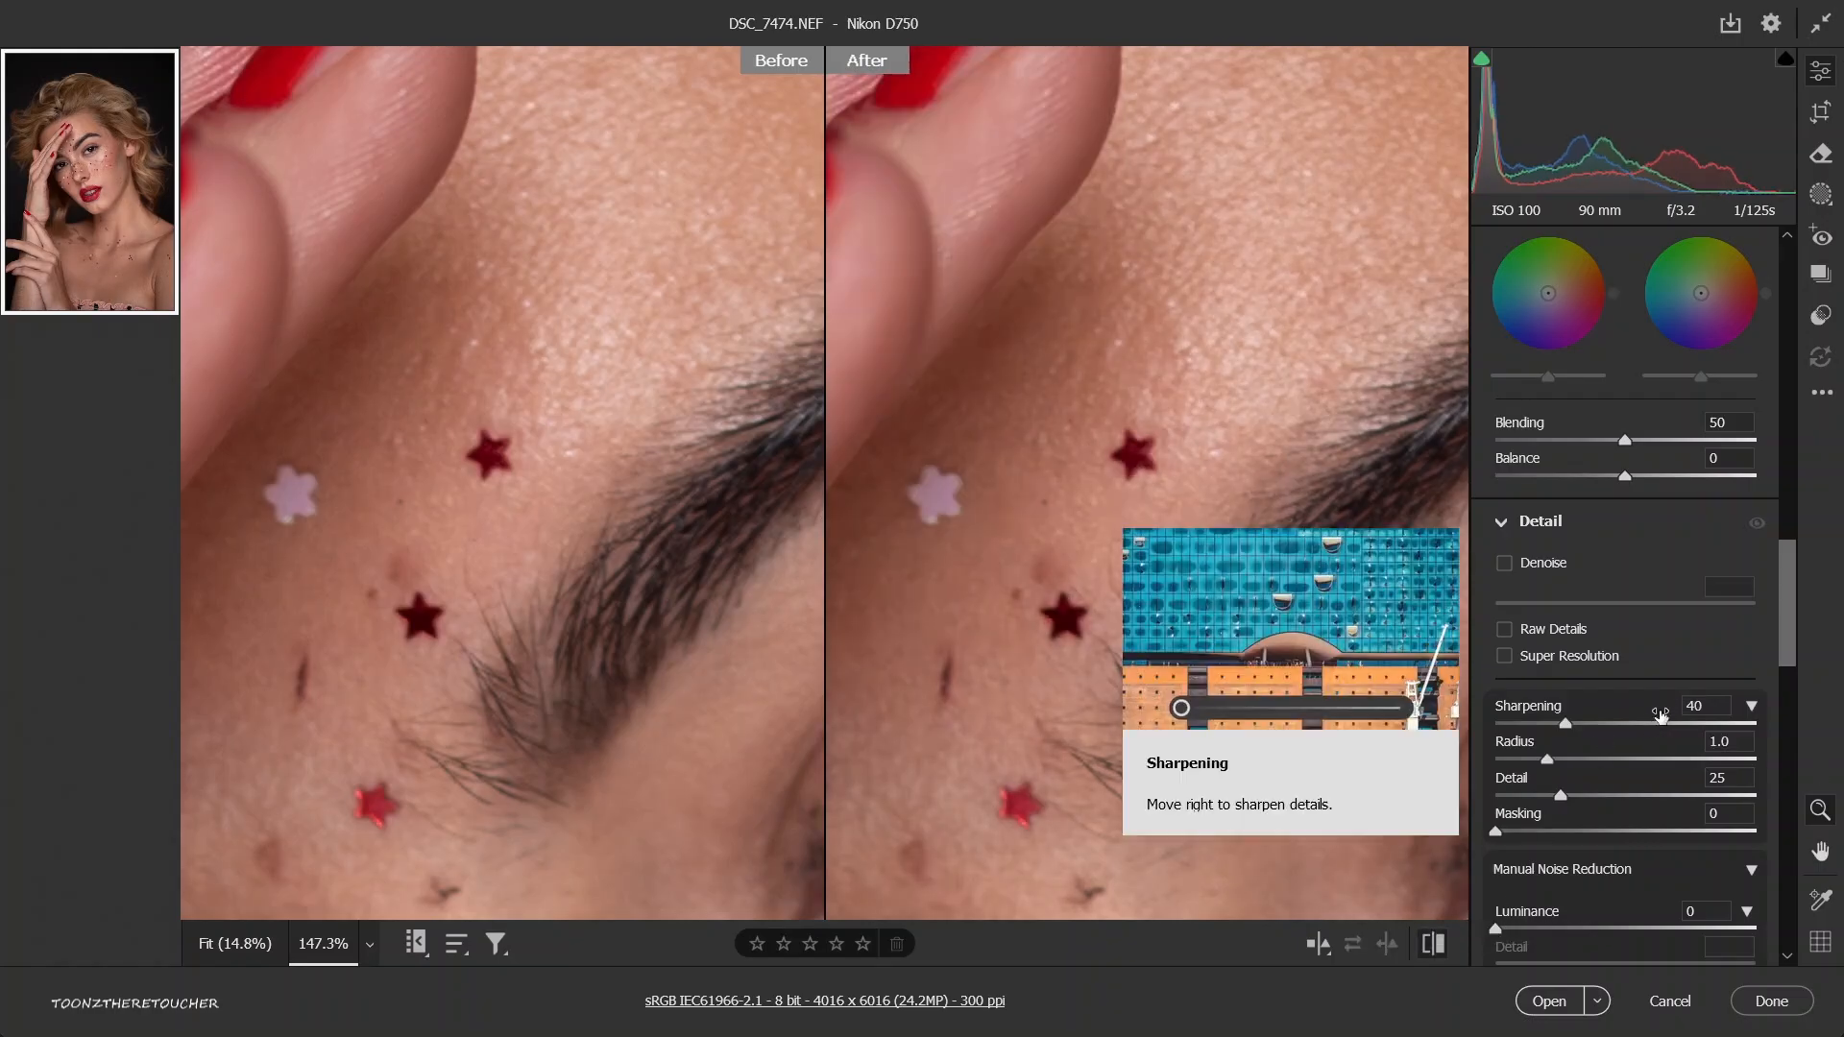
key("backslash")
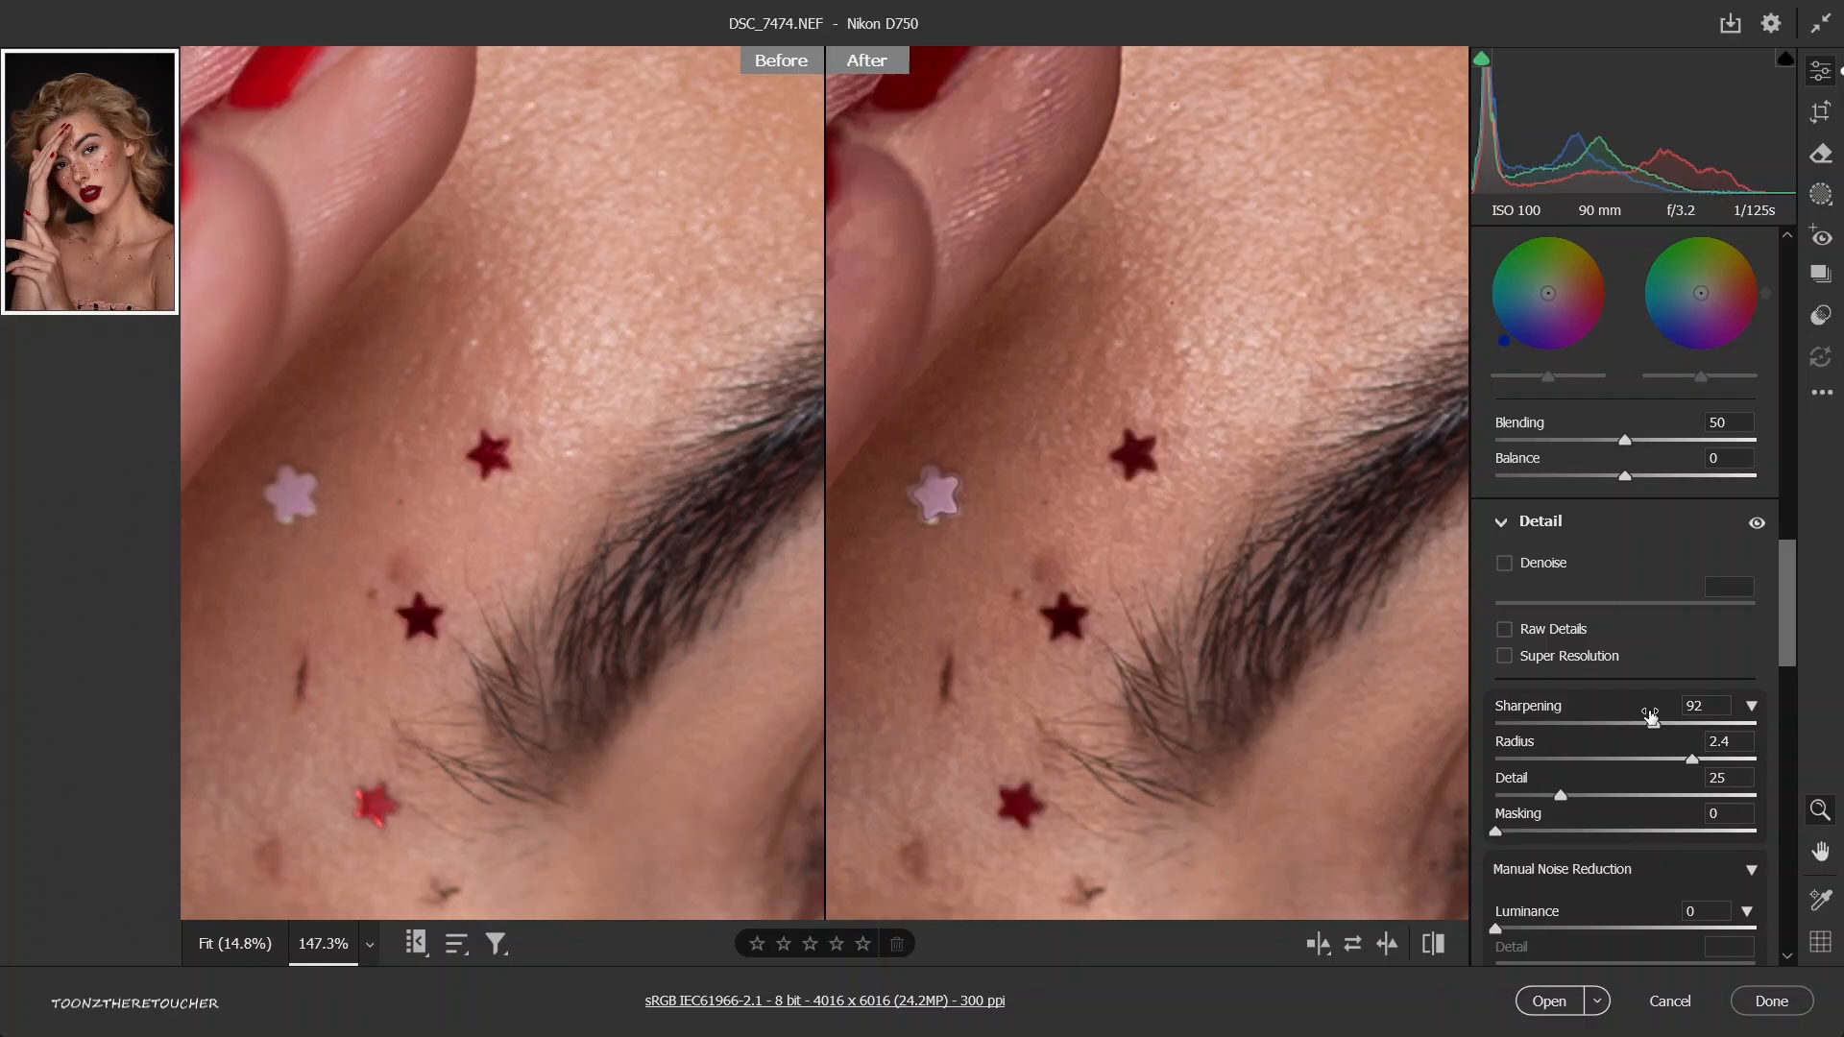
Enable Remove chromatic aberration and Use profile corrections in the Optics settings.
scroll(1623, 716, "down", 8)
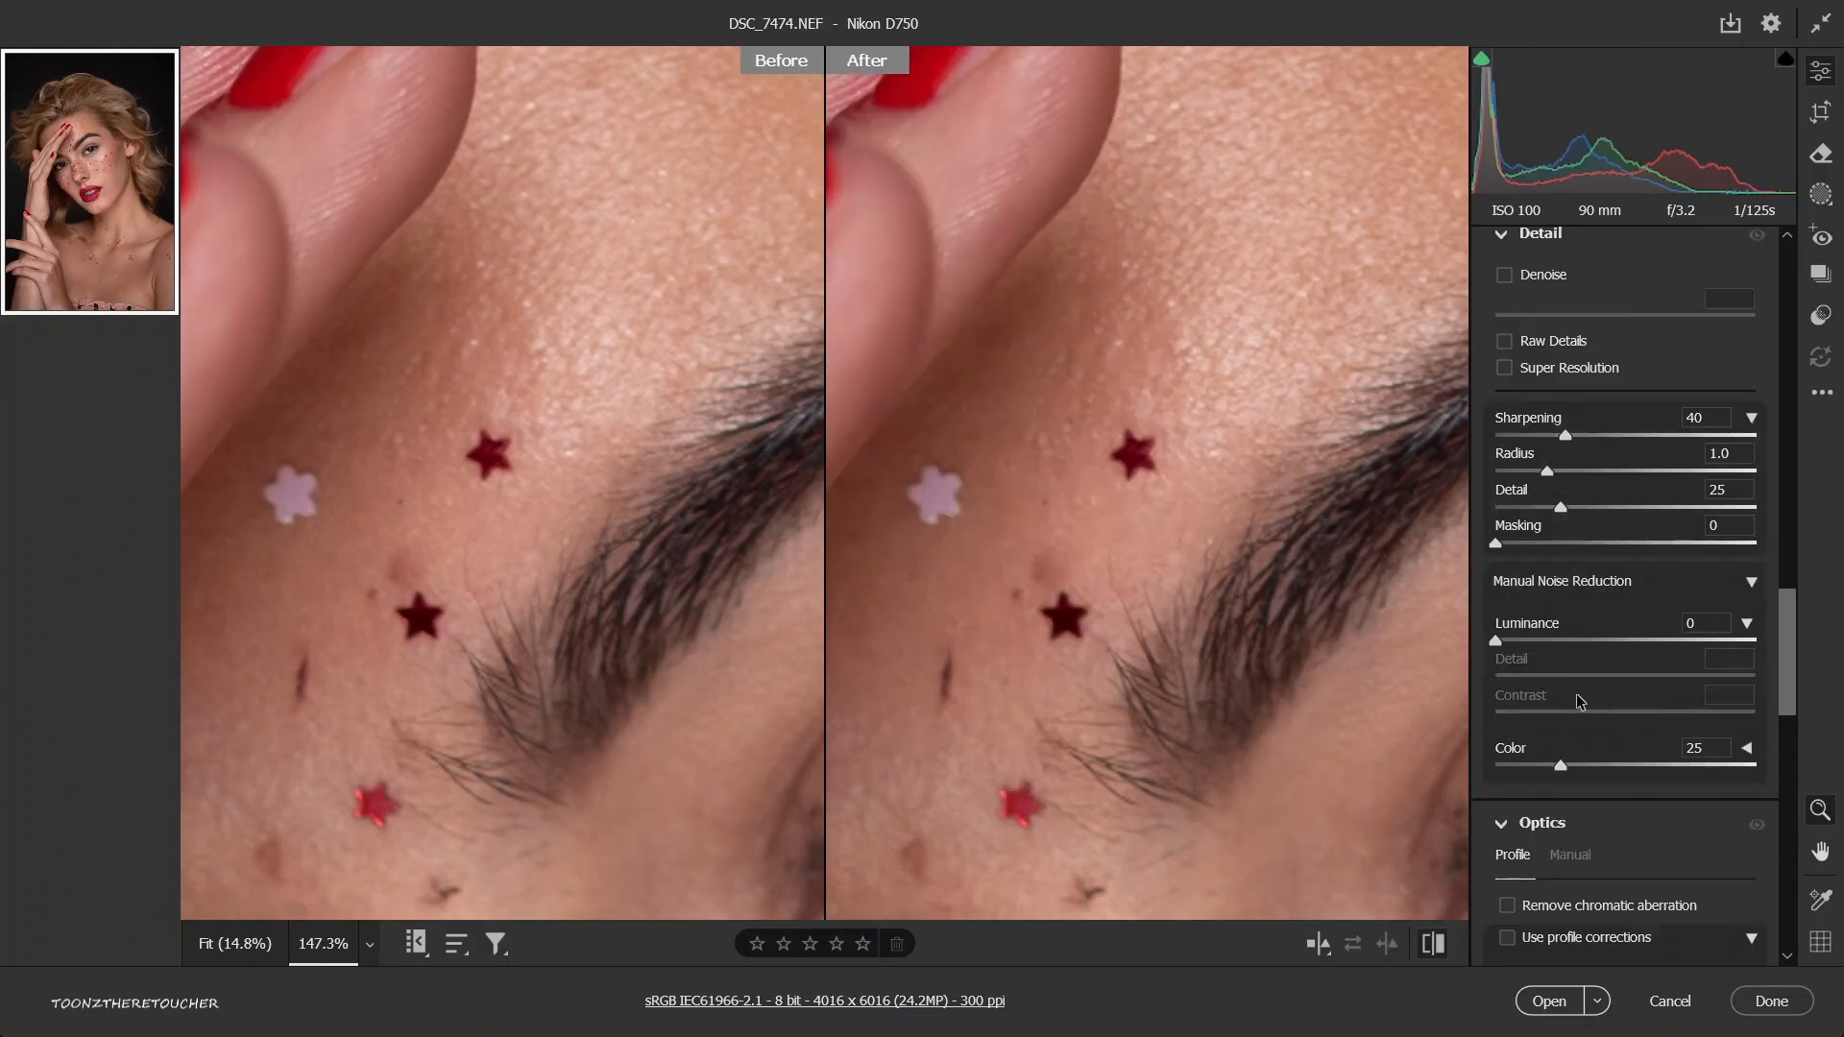
scroll(1580, 653, "up", 3)
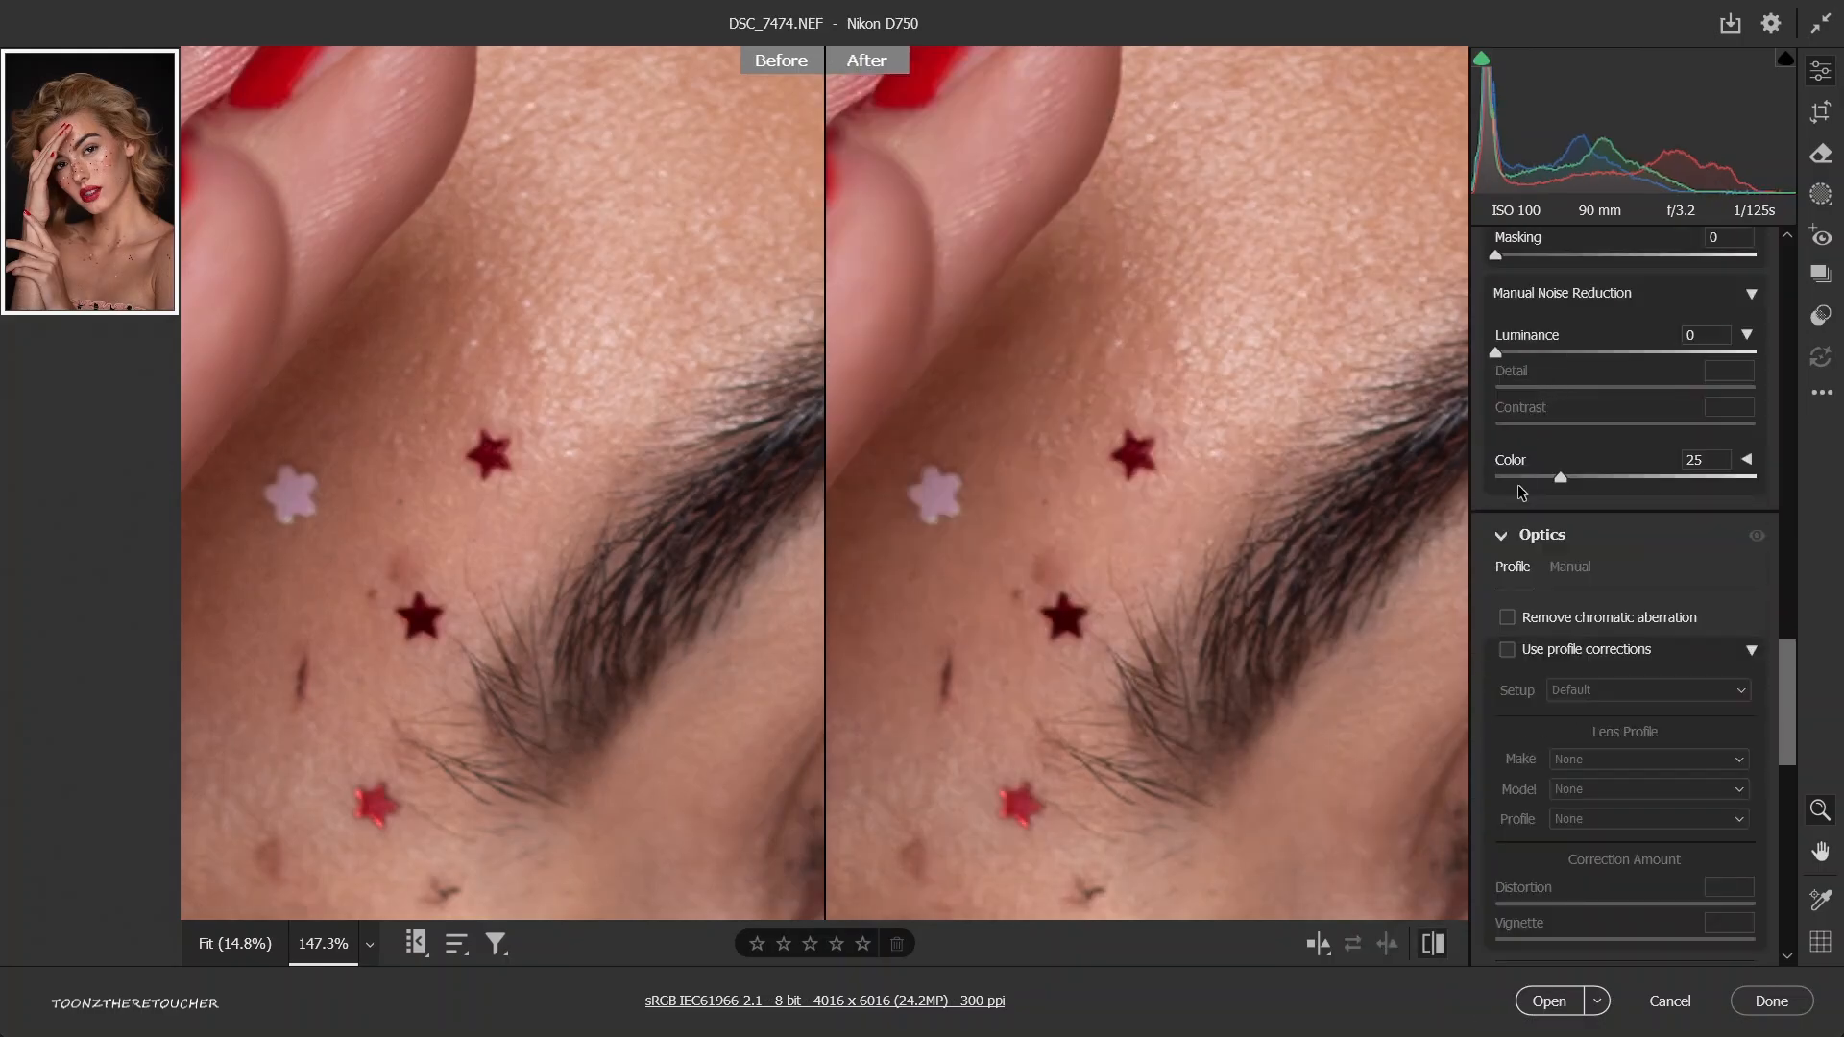
scroll(1300, 486, "down", 4)
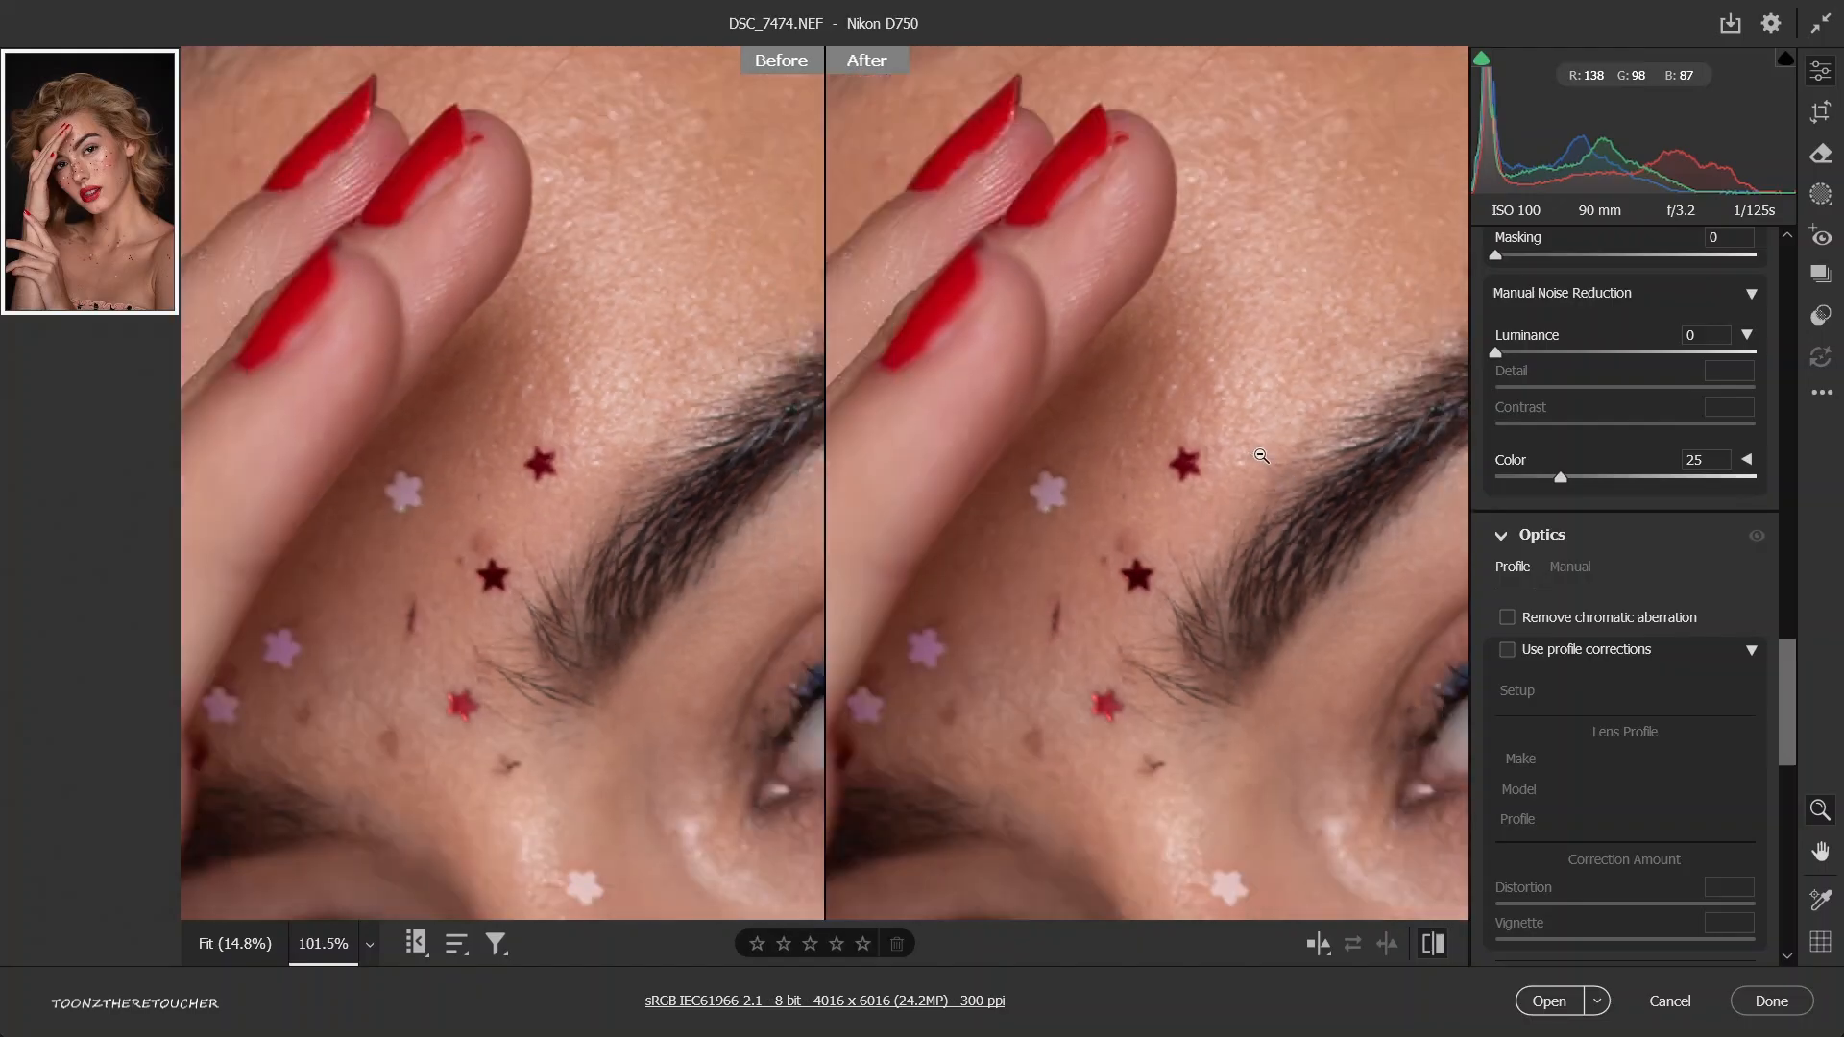
scroll(1232, 442, "down", 4)
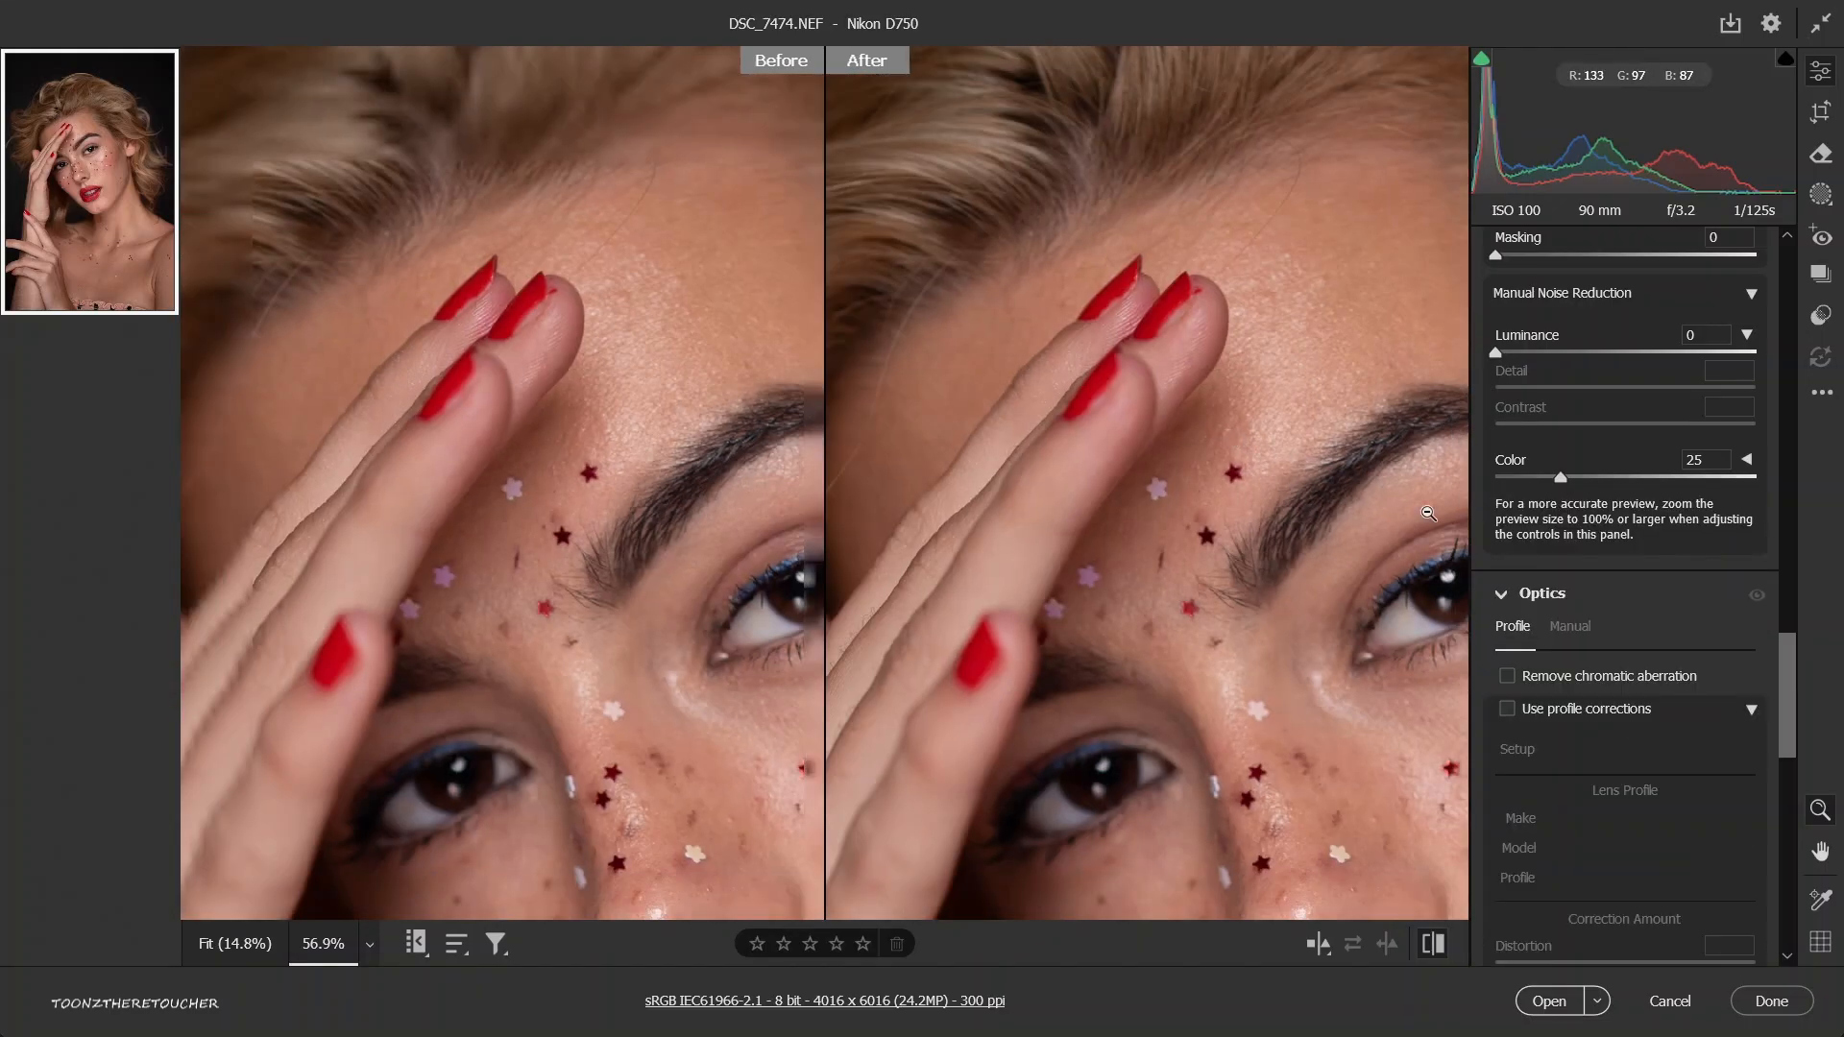
left_click(1506, 677)
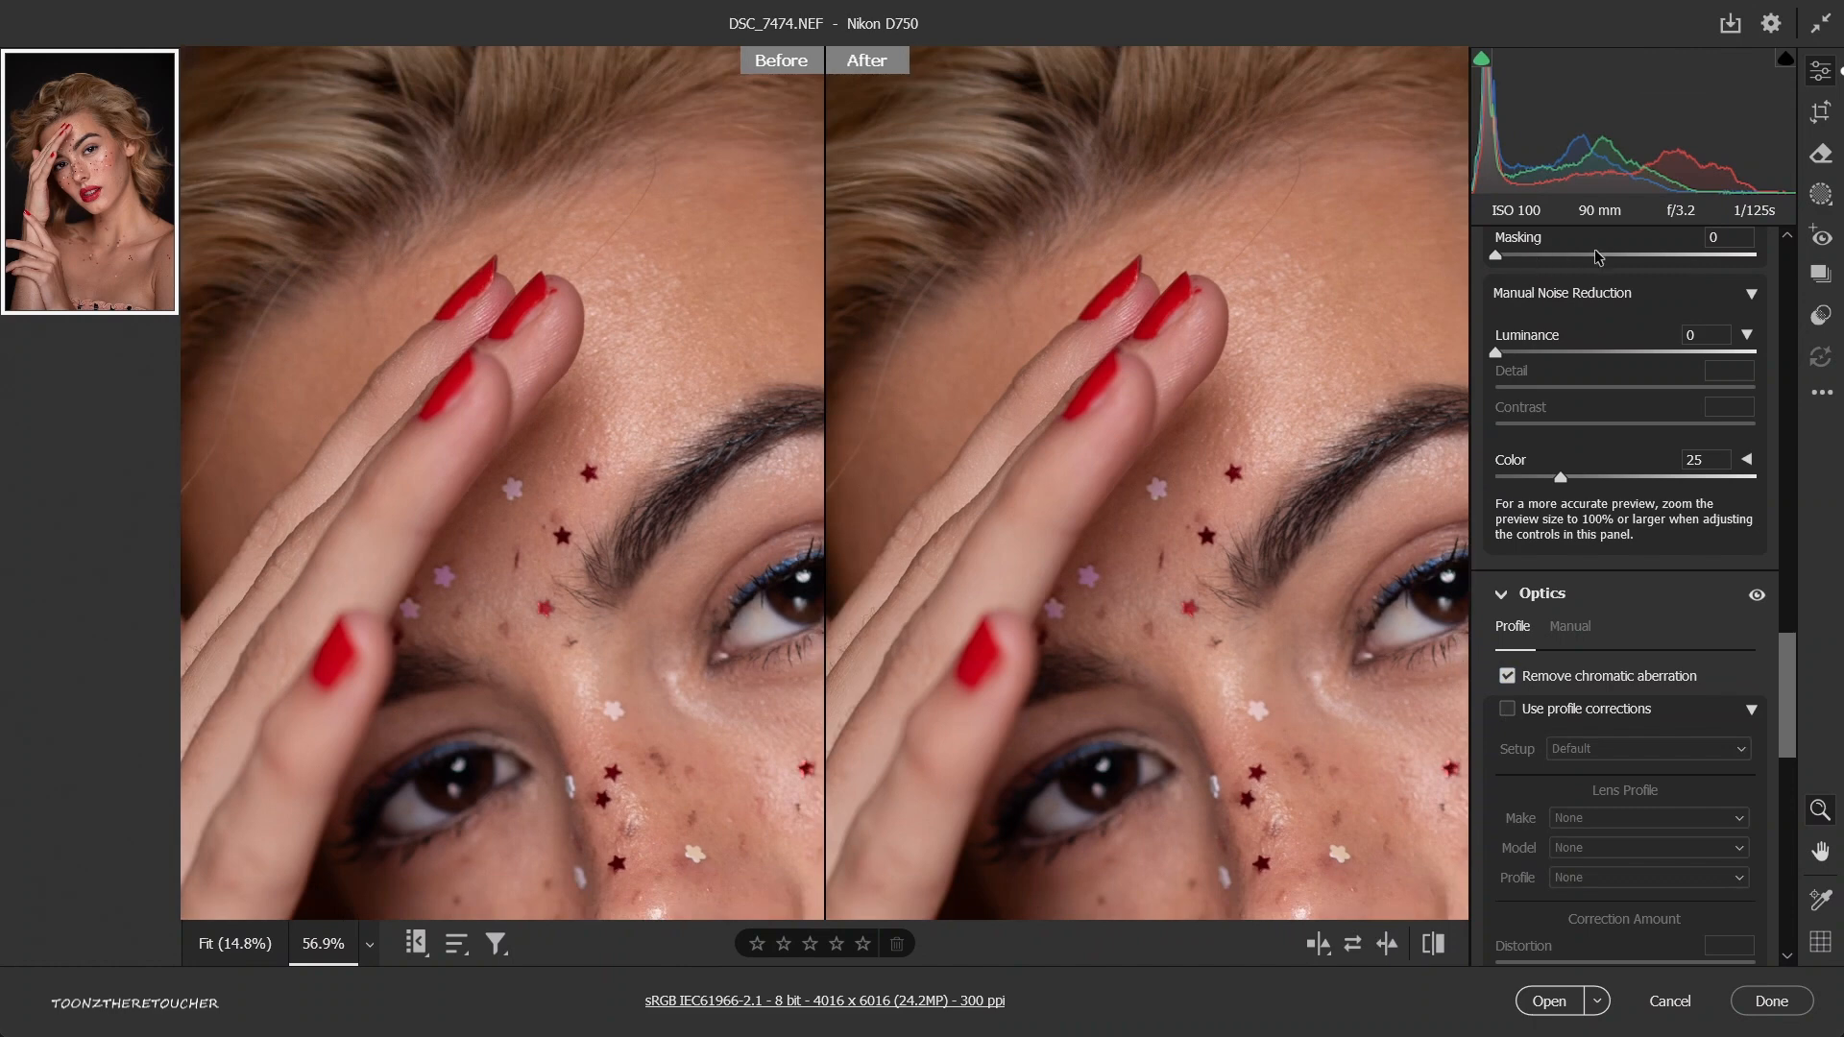
left_click(1237, 494)
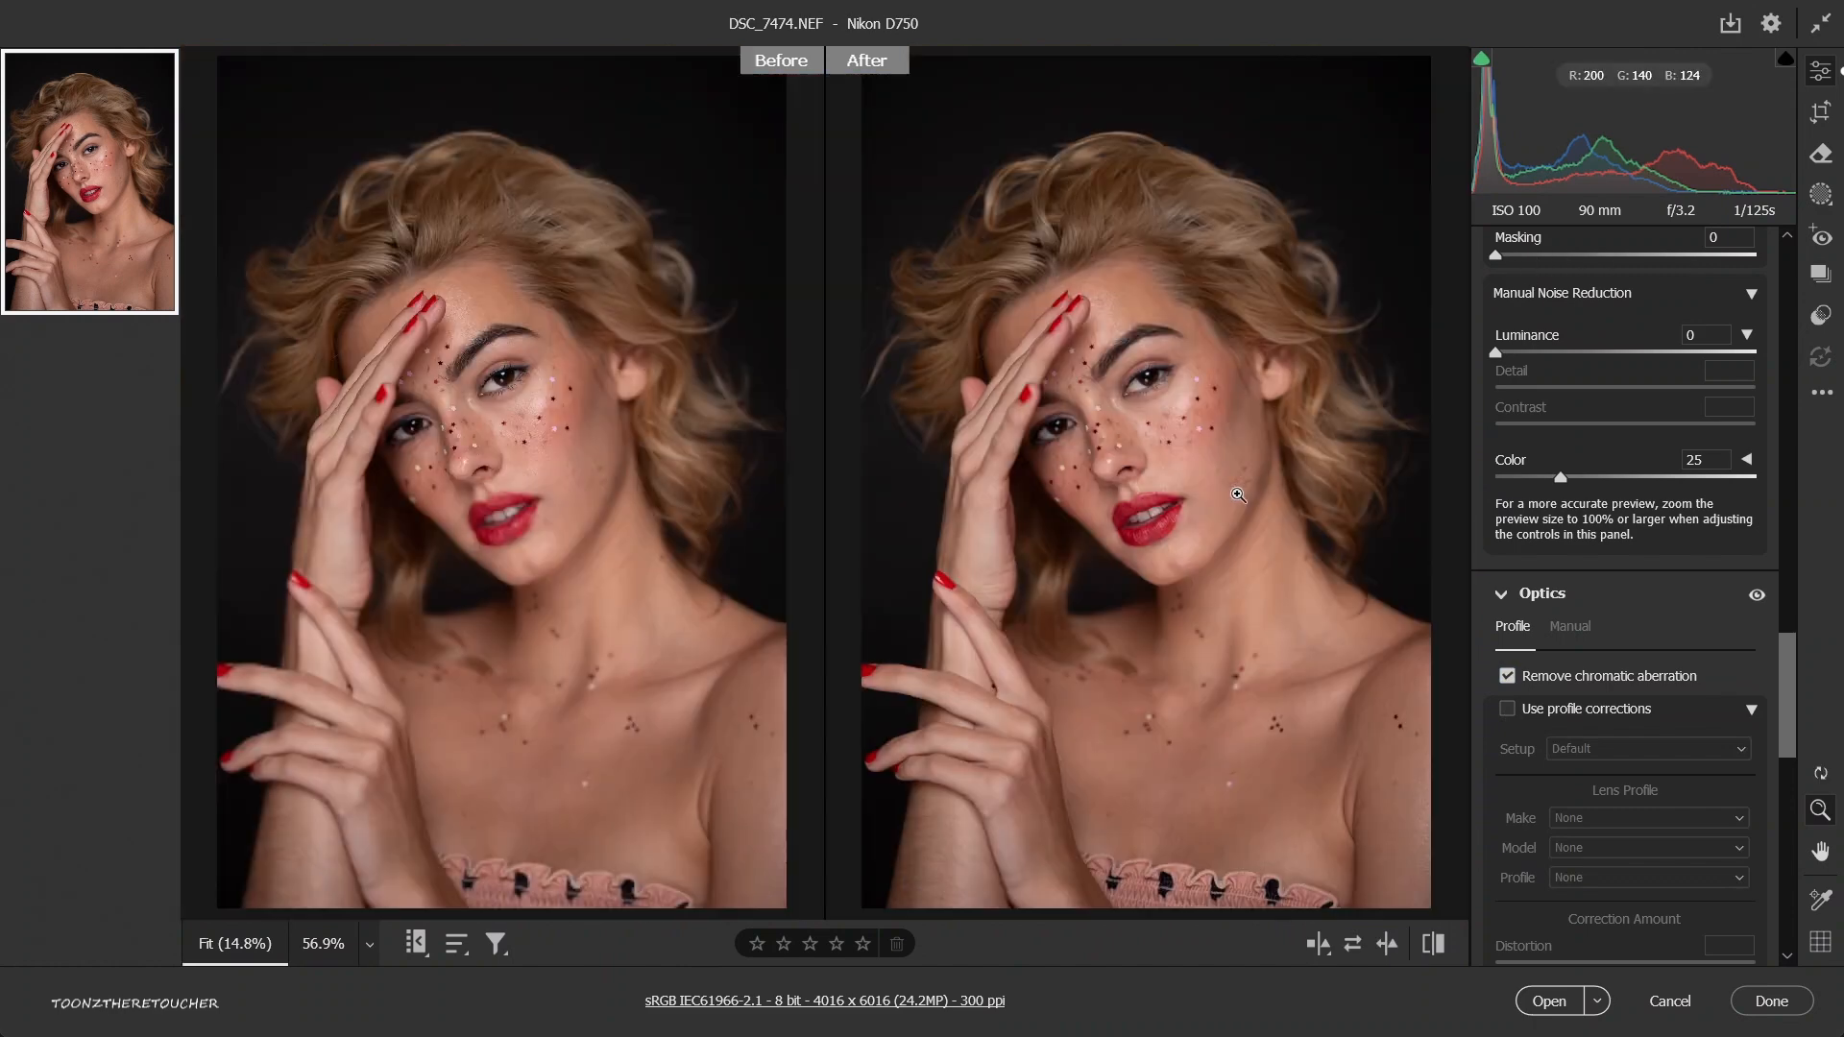
left_click(1508, 711)
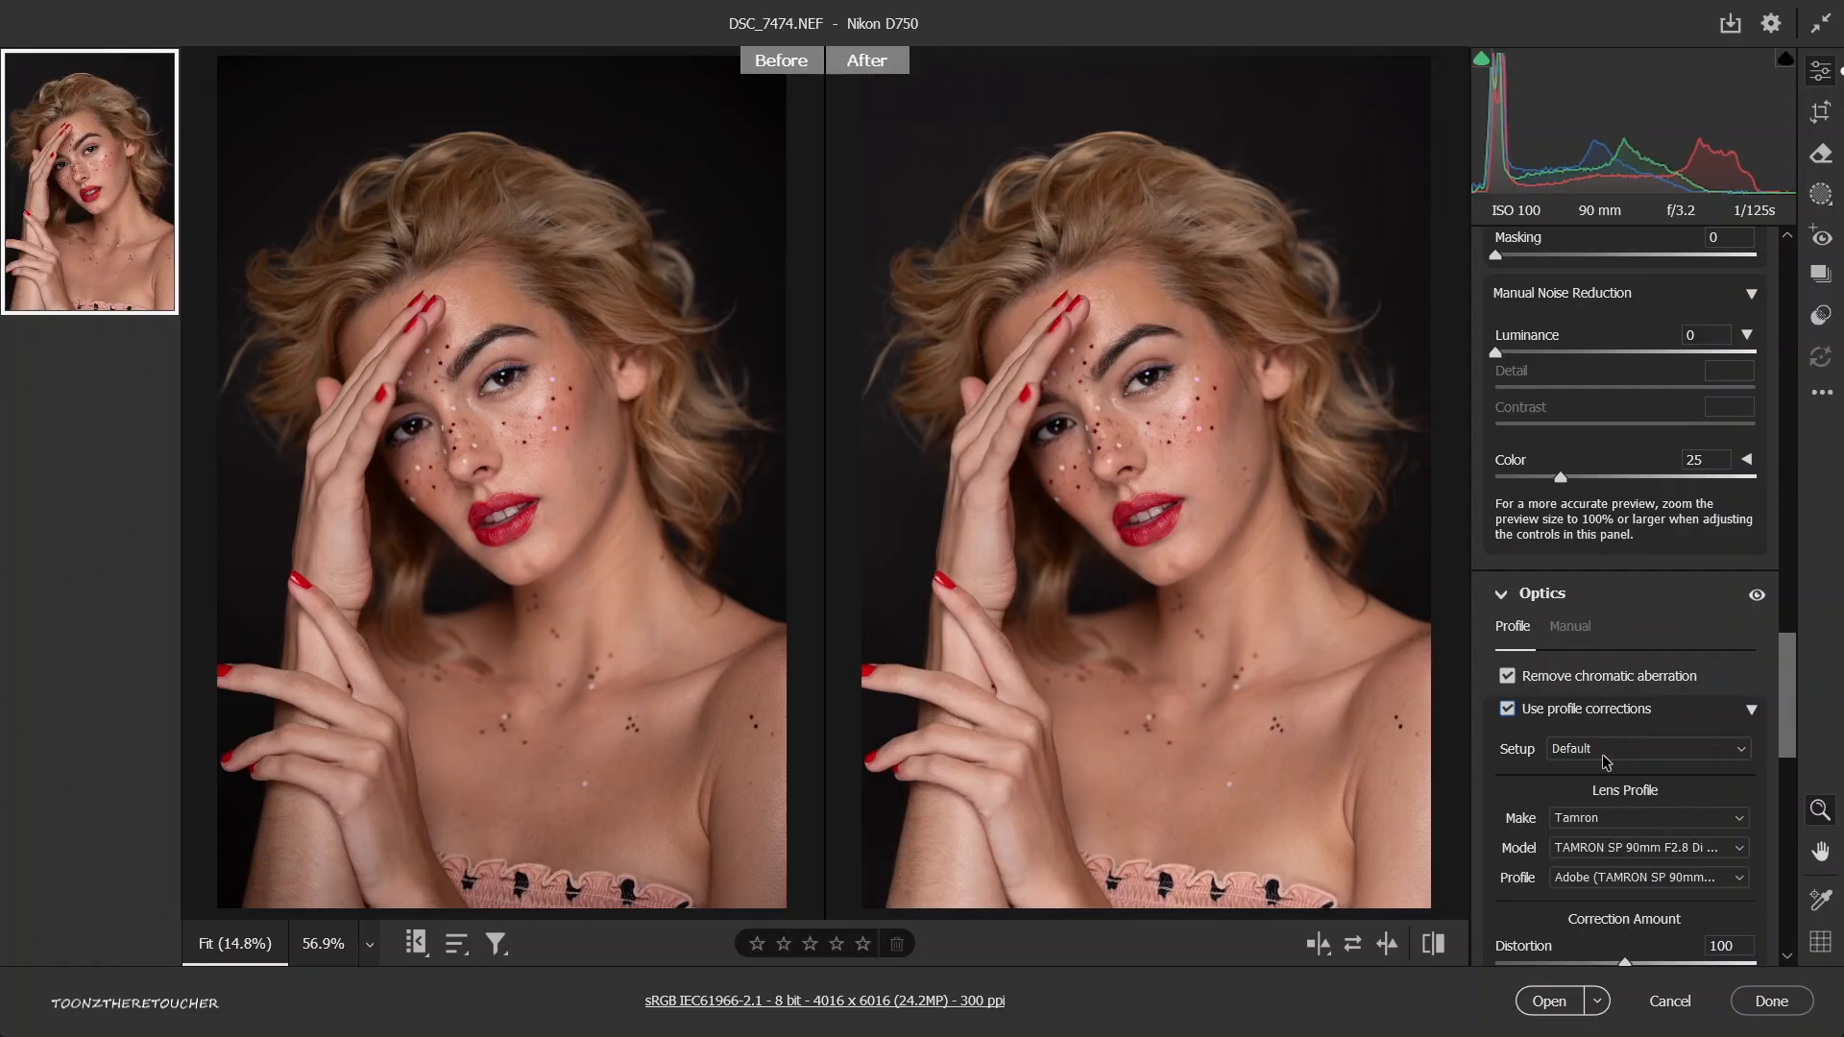
Keep the lens correction setup on Default and review the available Tamron lens models and profiles.
left_click(1607, 763)
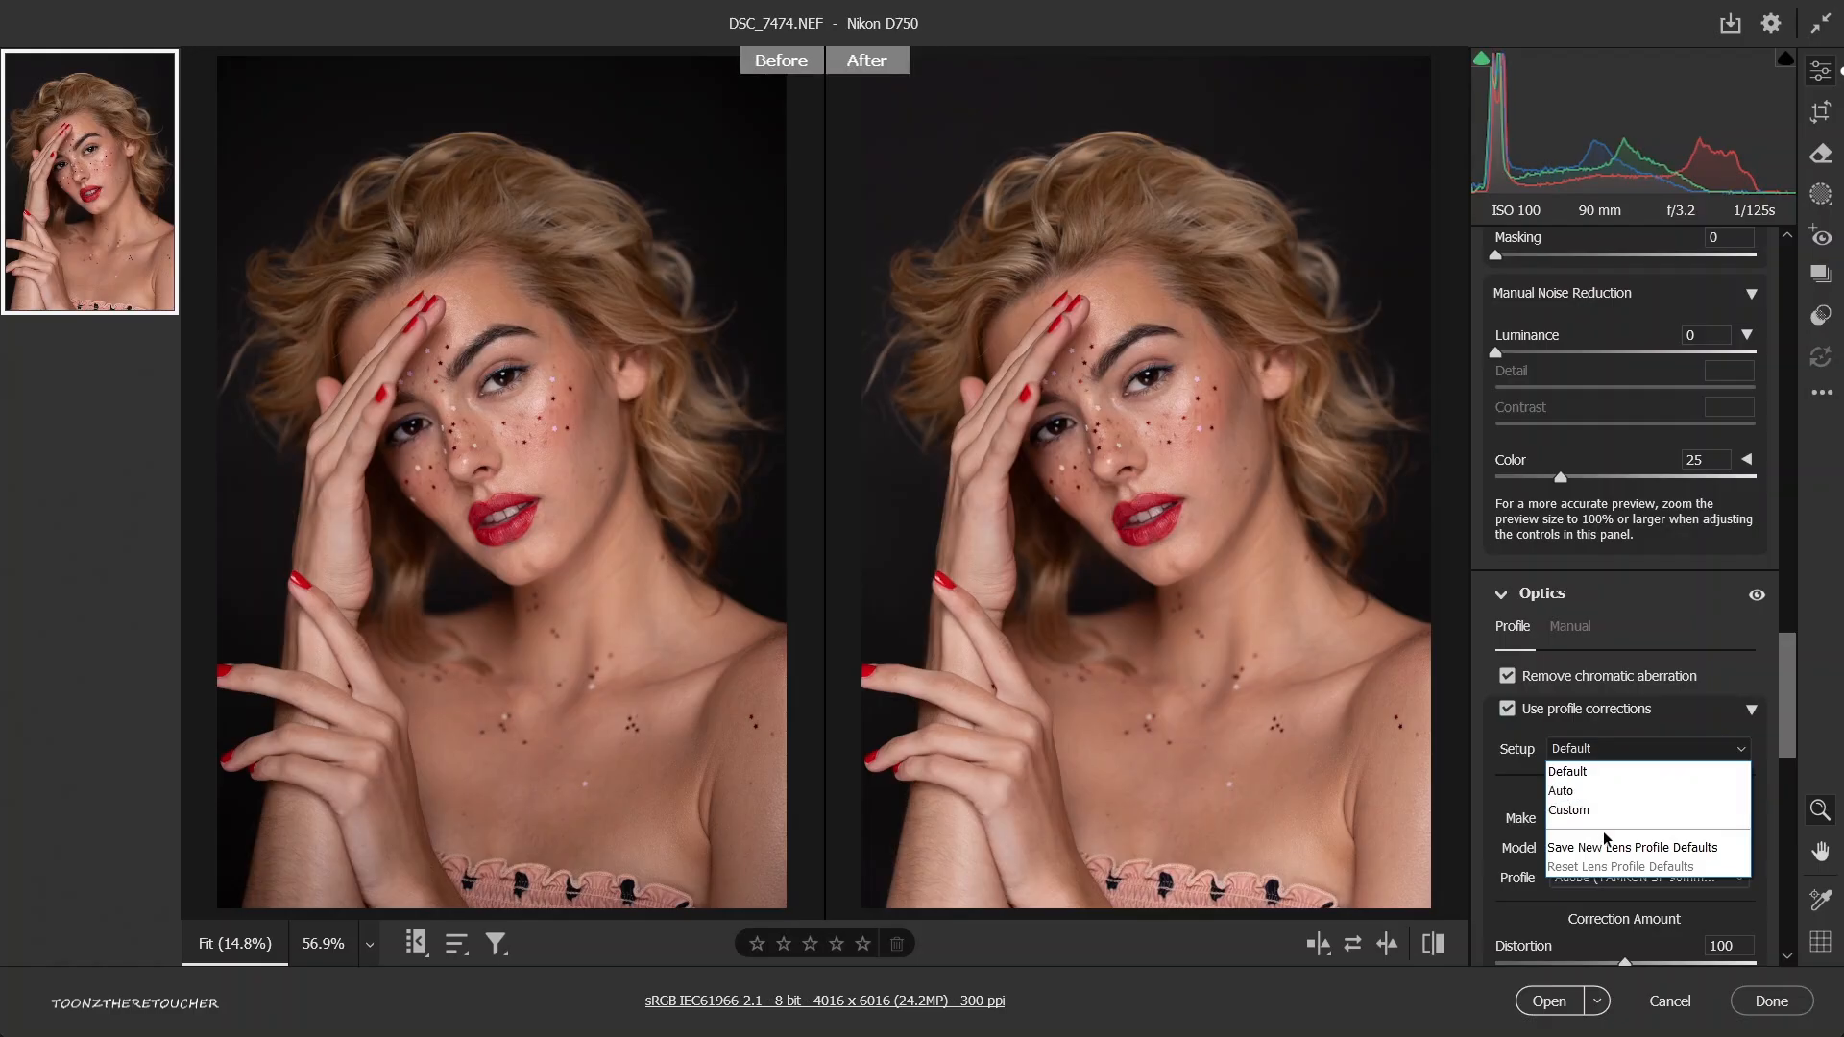
left_click(1683, 770)
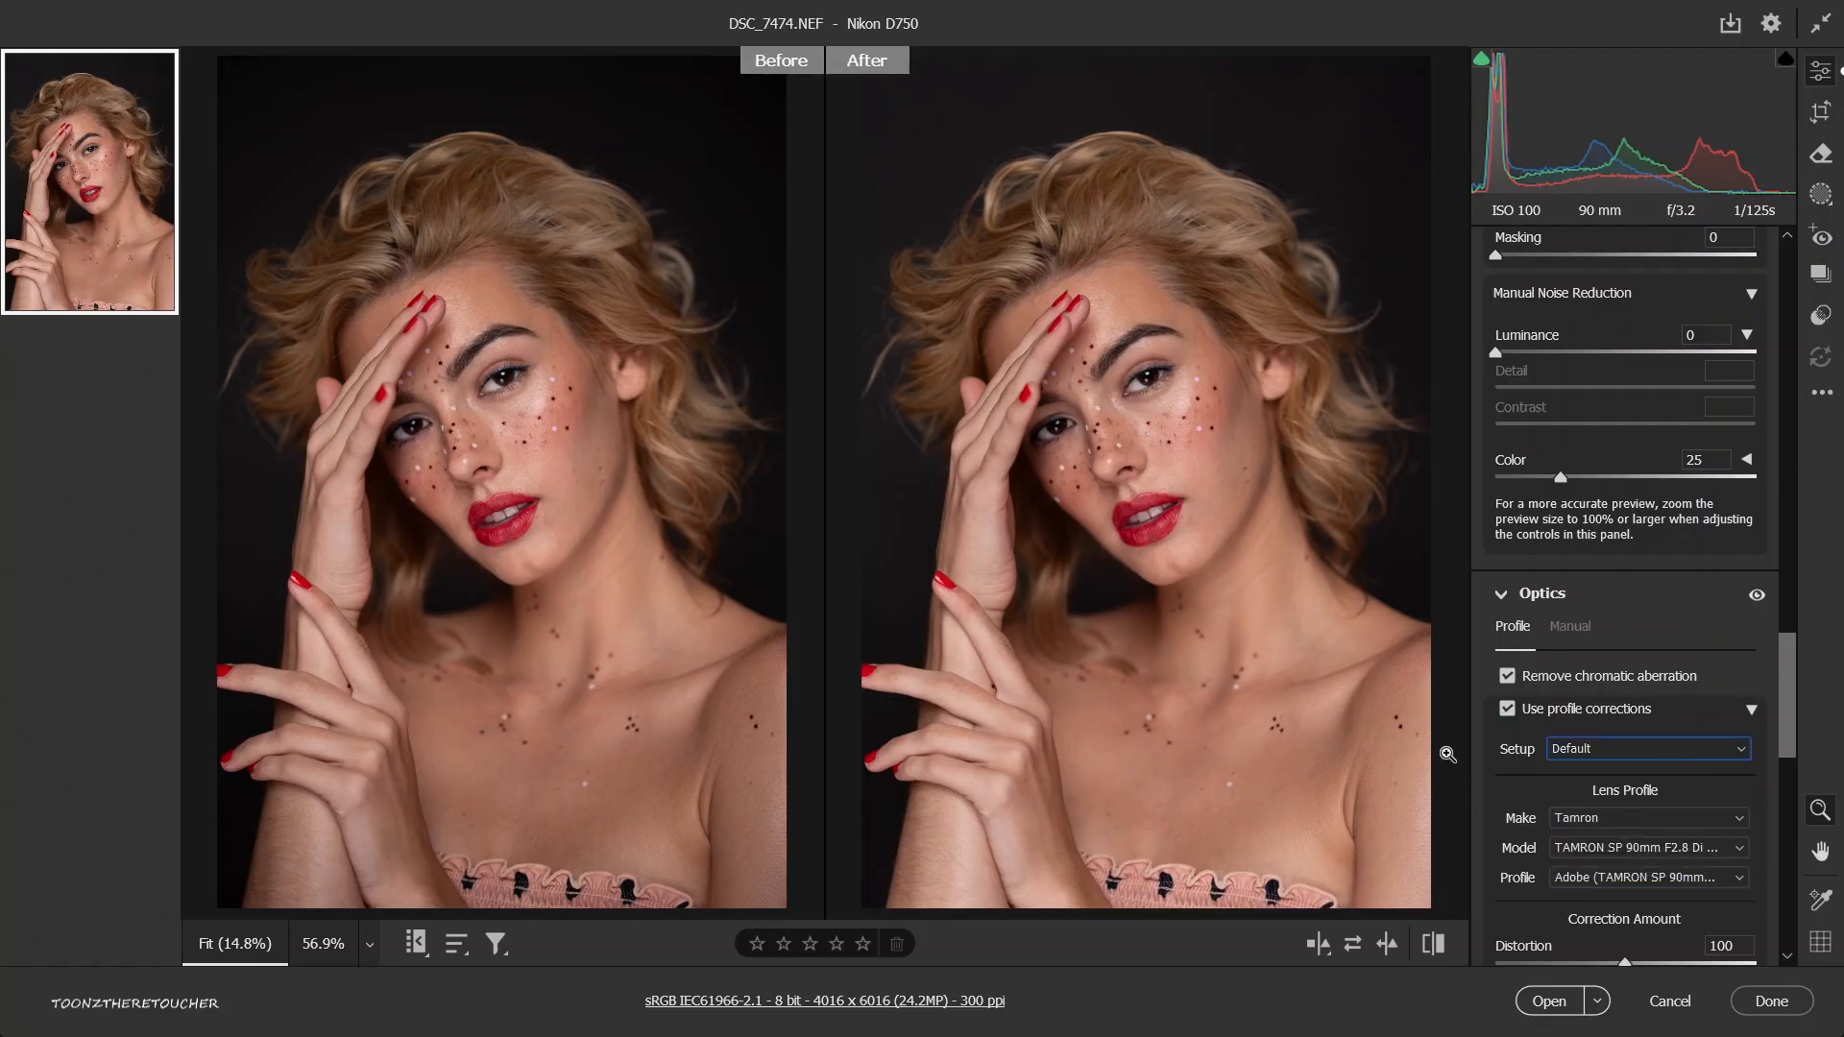
left_click(1605, 856)
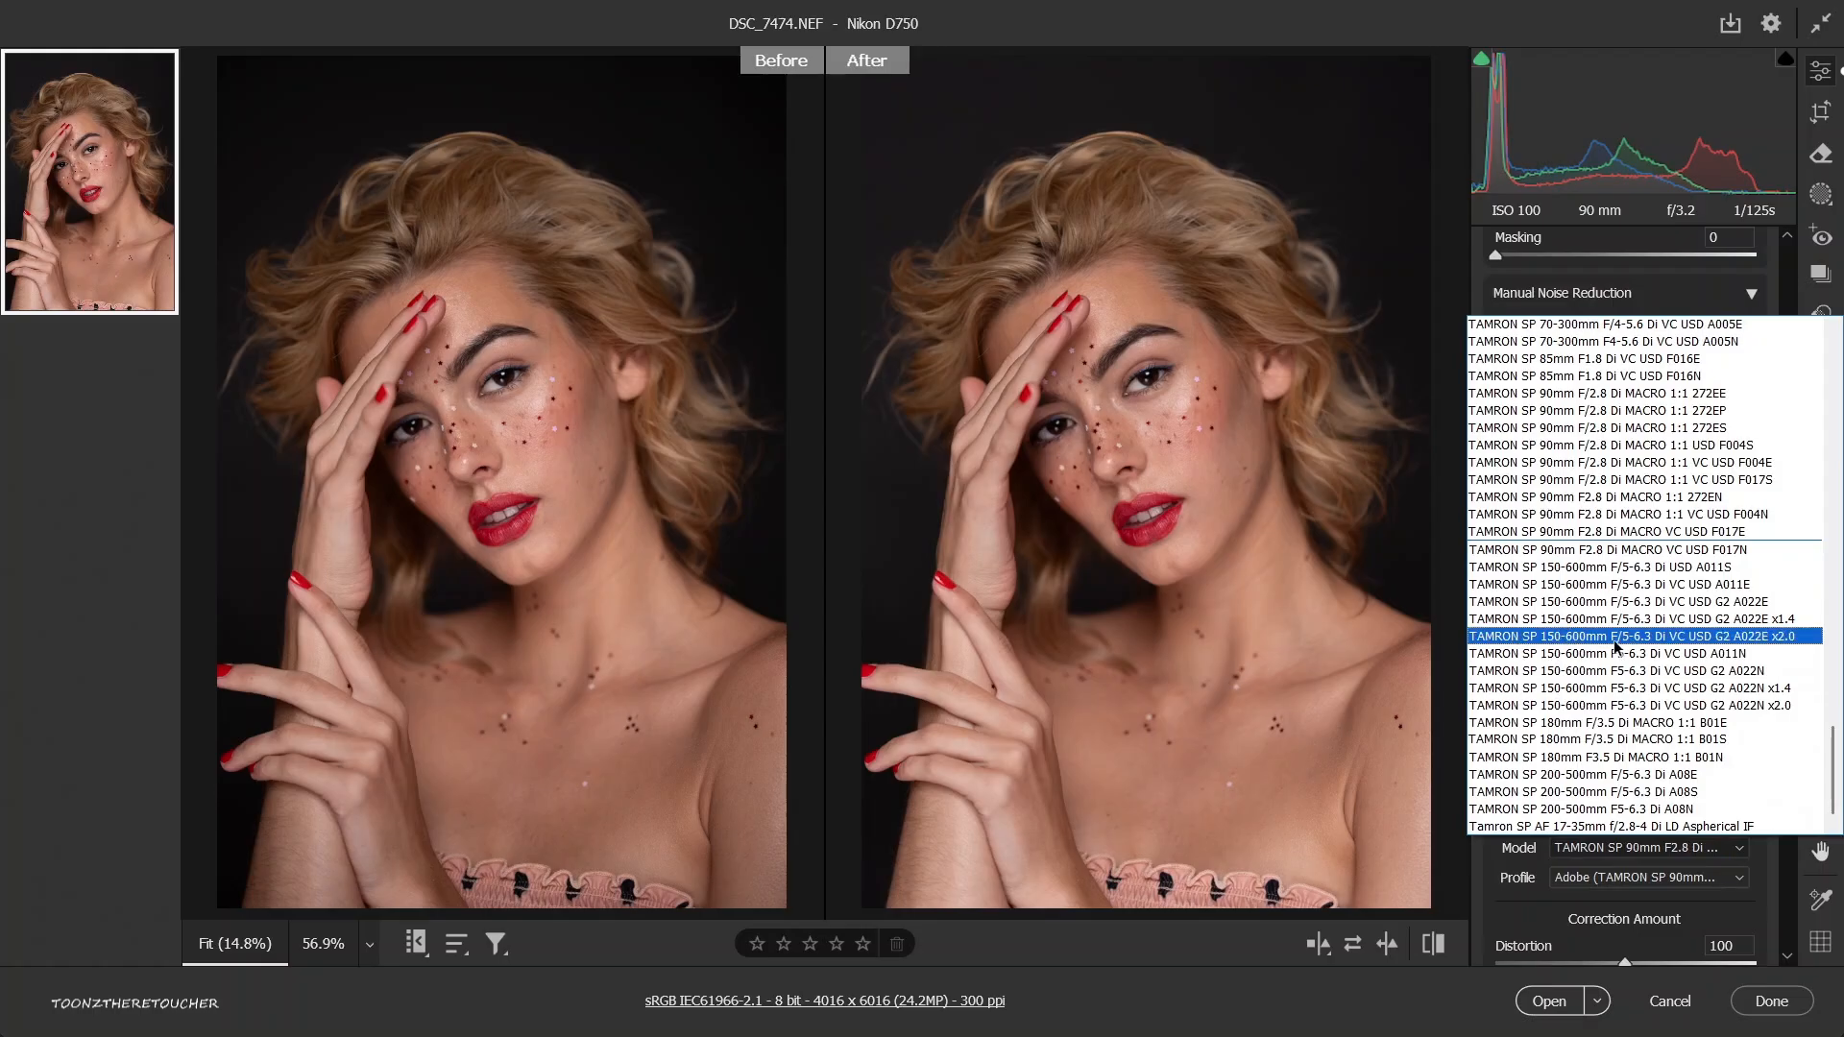
left_click(1503, 899)
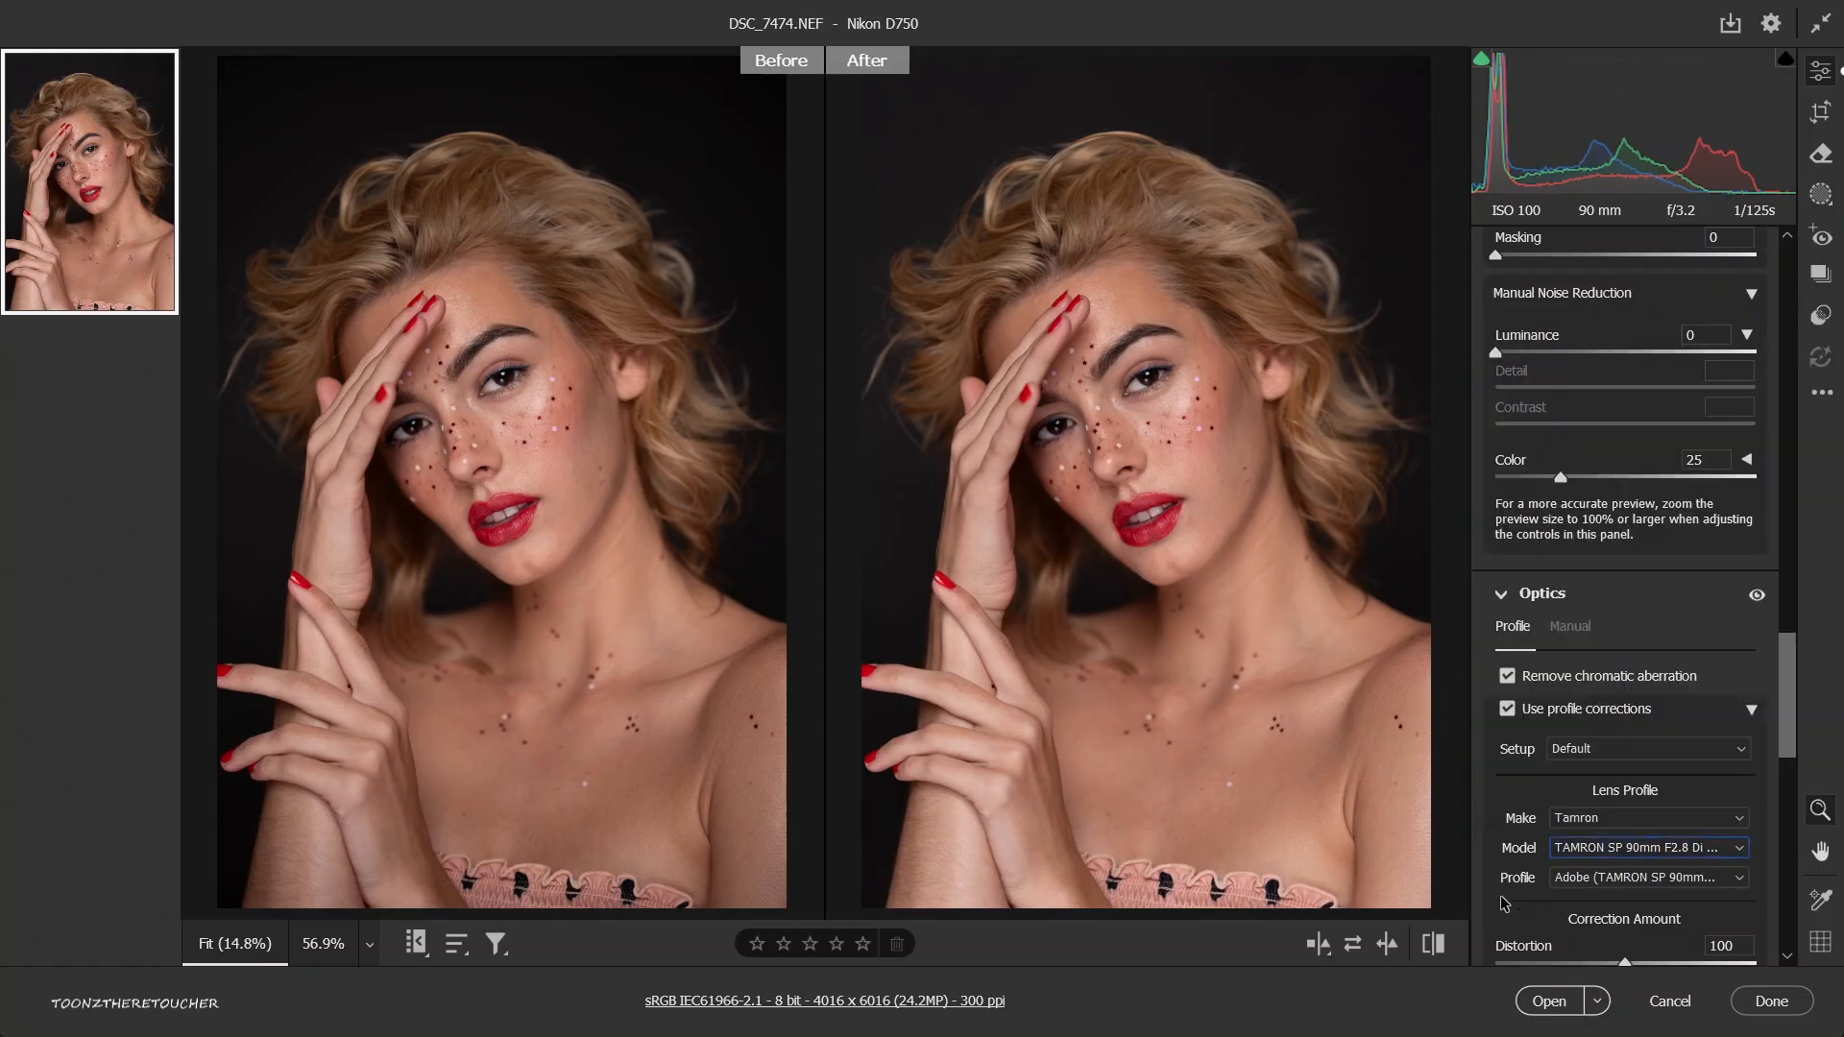
left_click(1586, 880)
left_click(1582, 880)
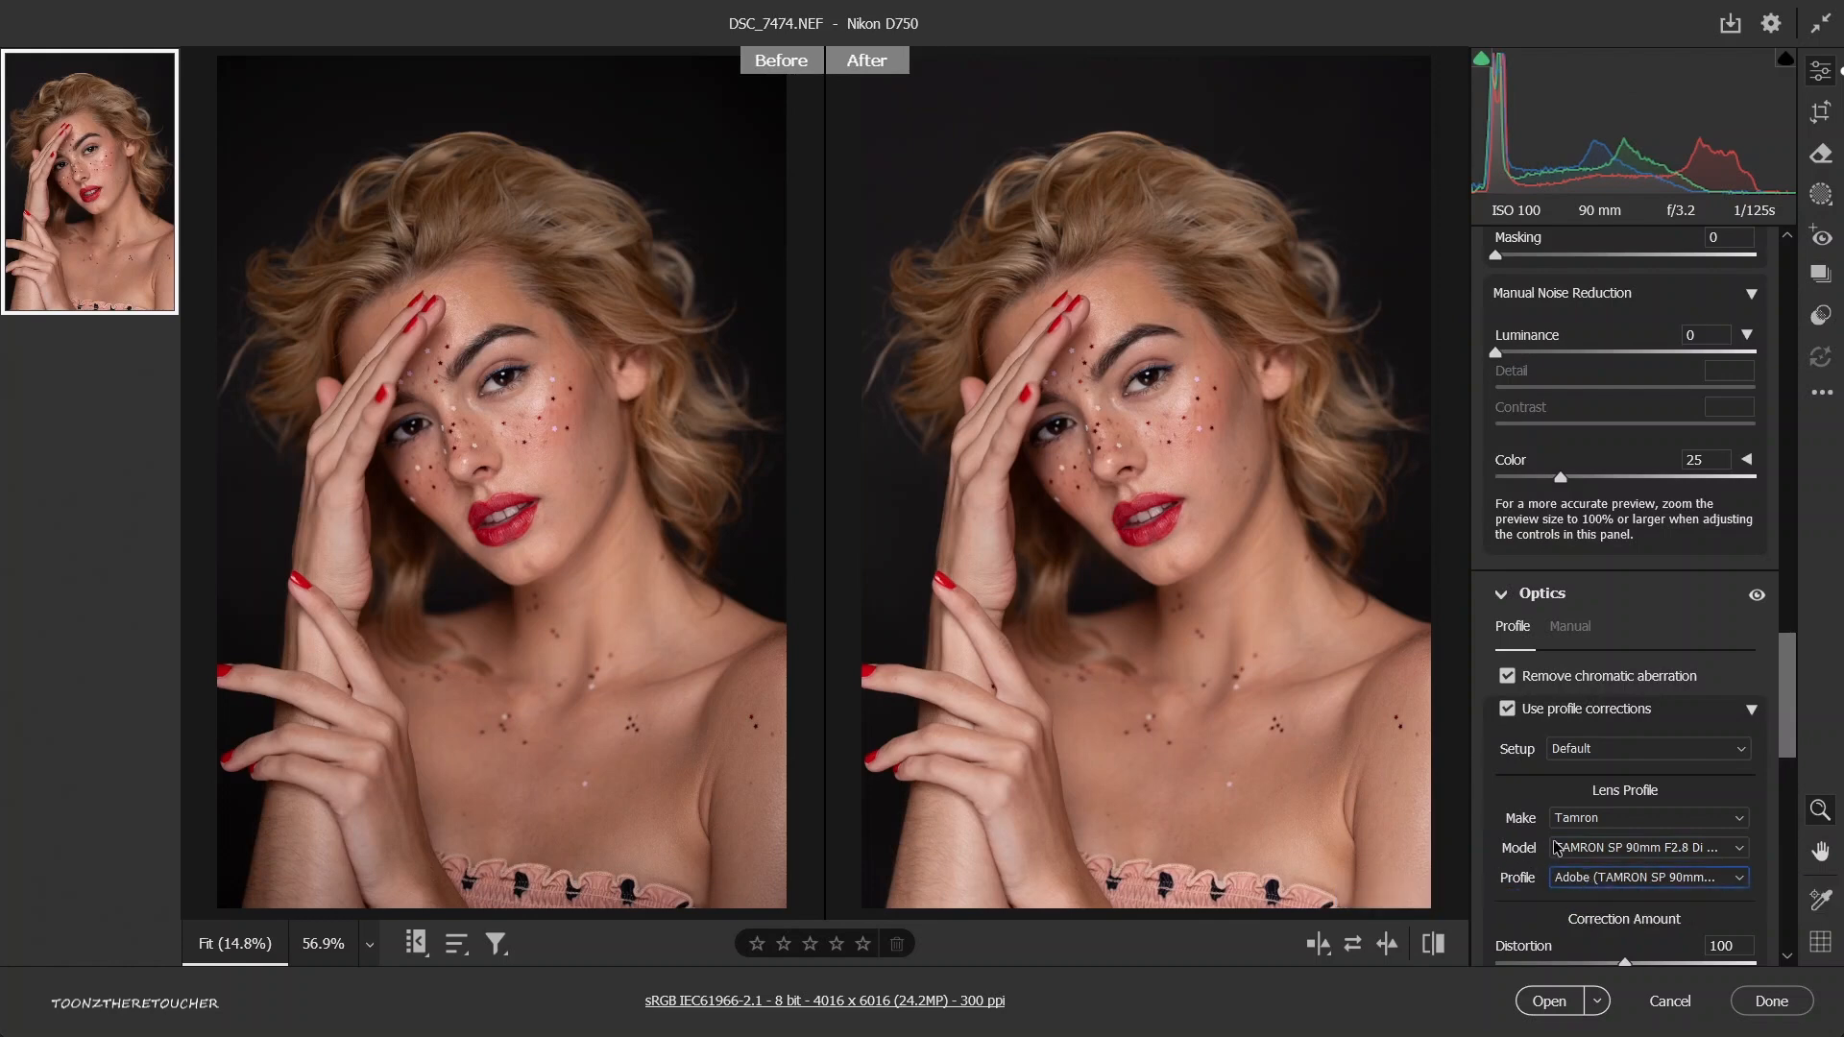
Try raising the Blue Primary saturation in Calibration to +56 and reduce it to +33.
scroll(1565, 845, "down", 6)
scroll(1574, 830, "down", 6)
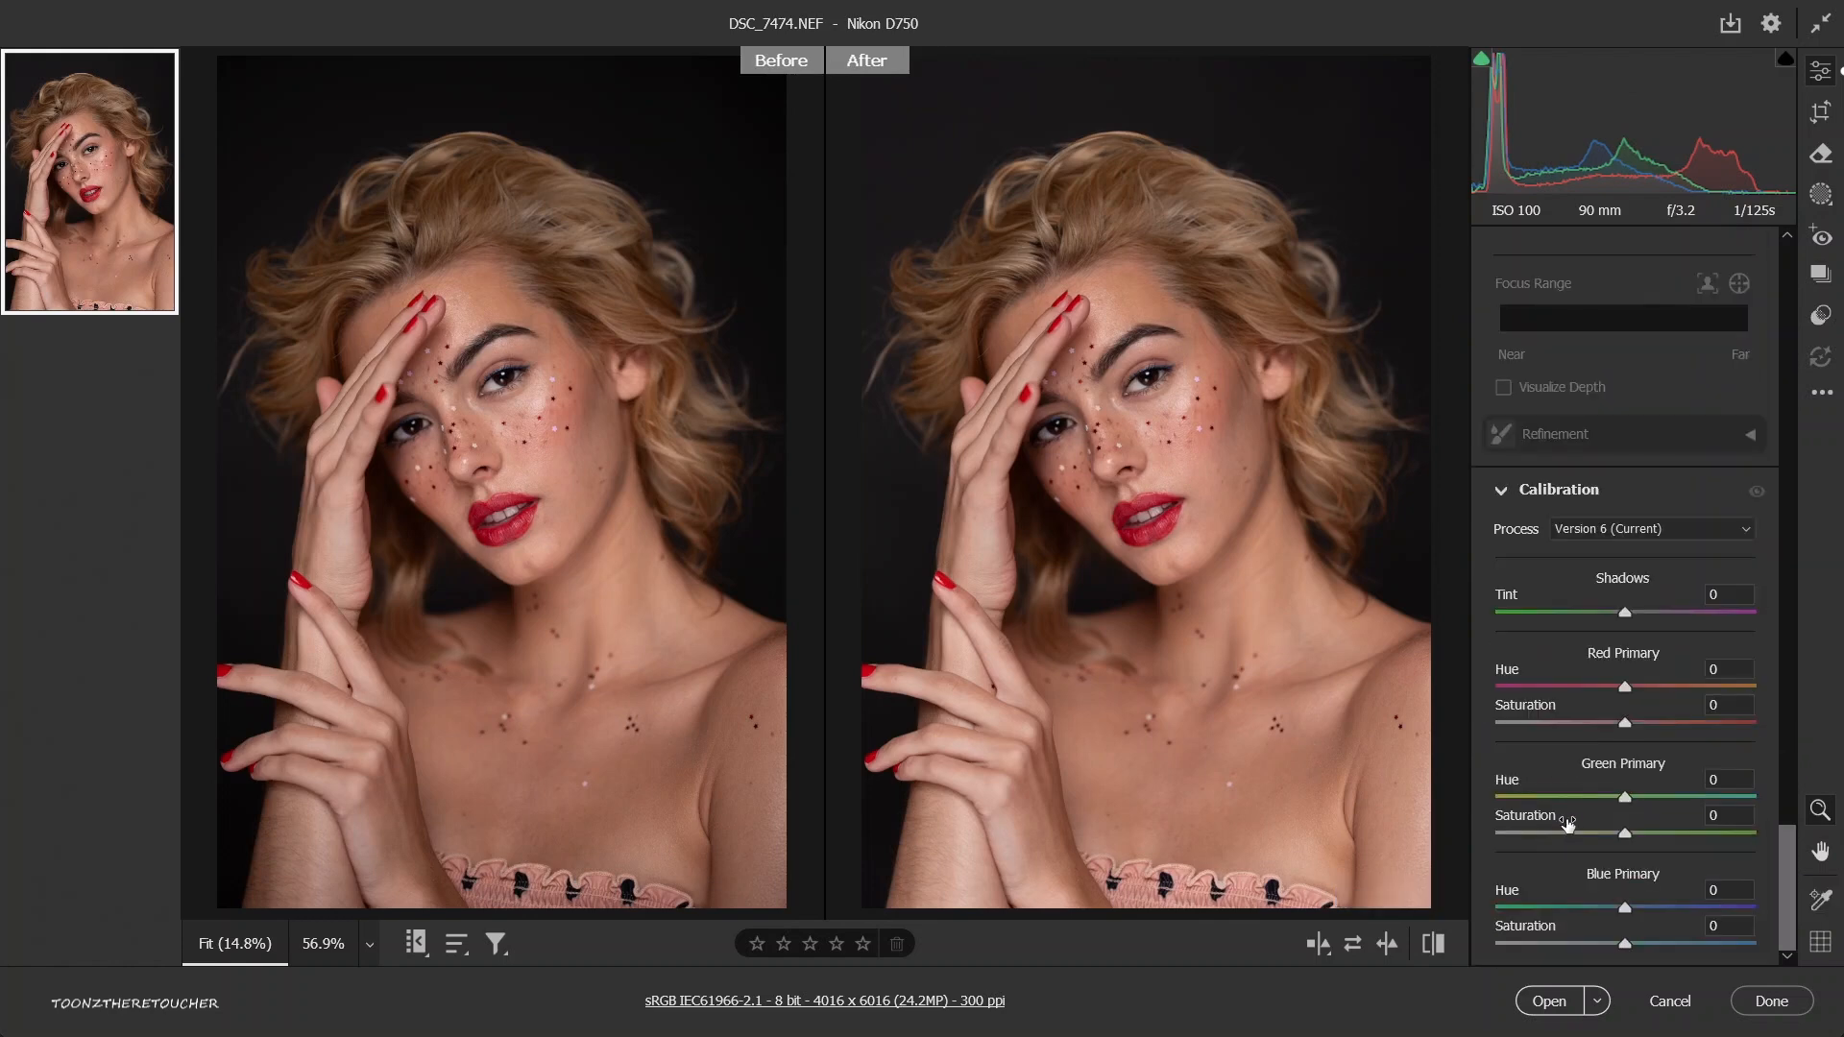
scroll(1571, 826, "up", 8)
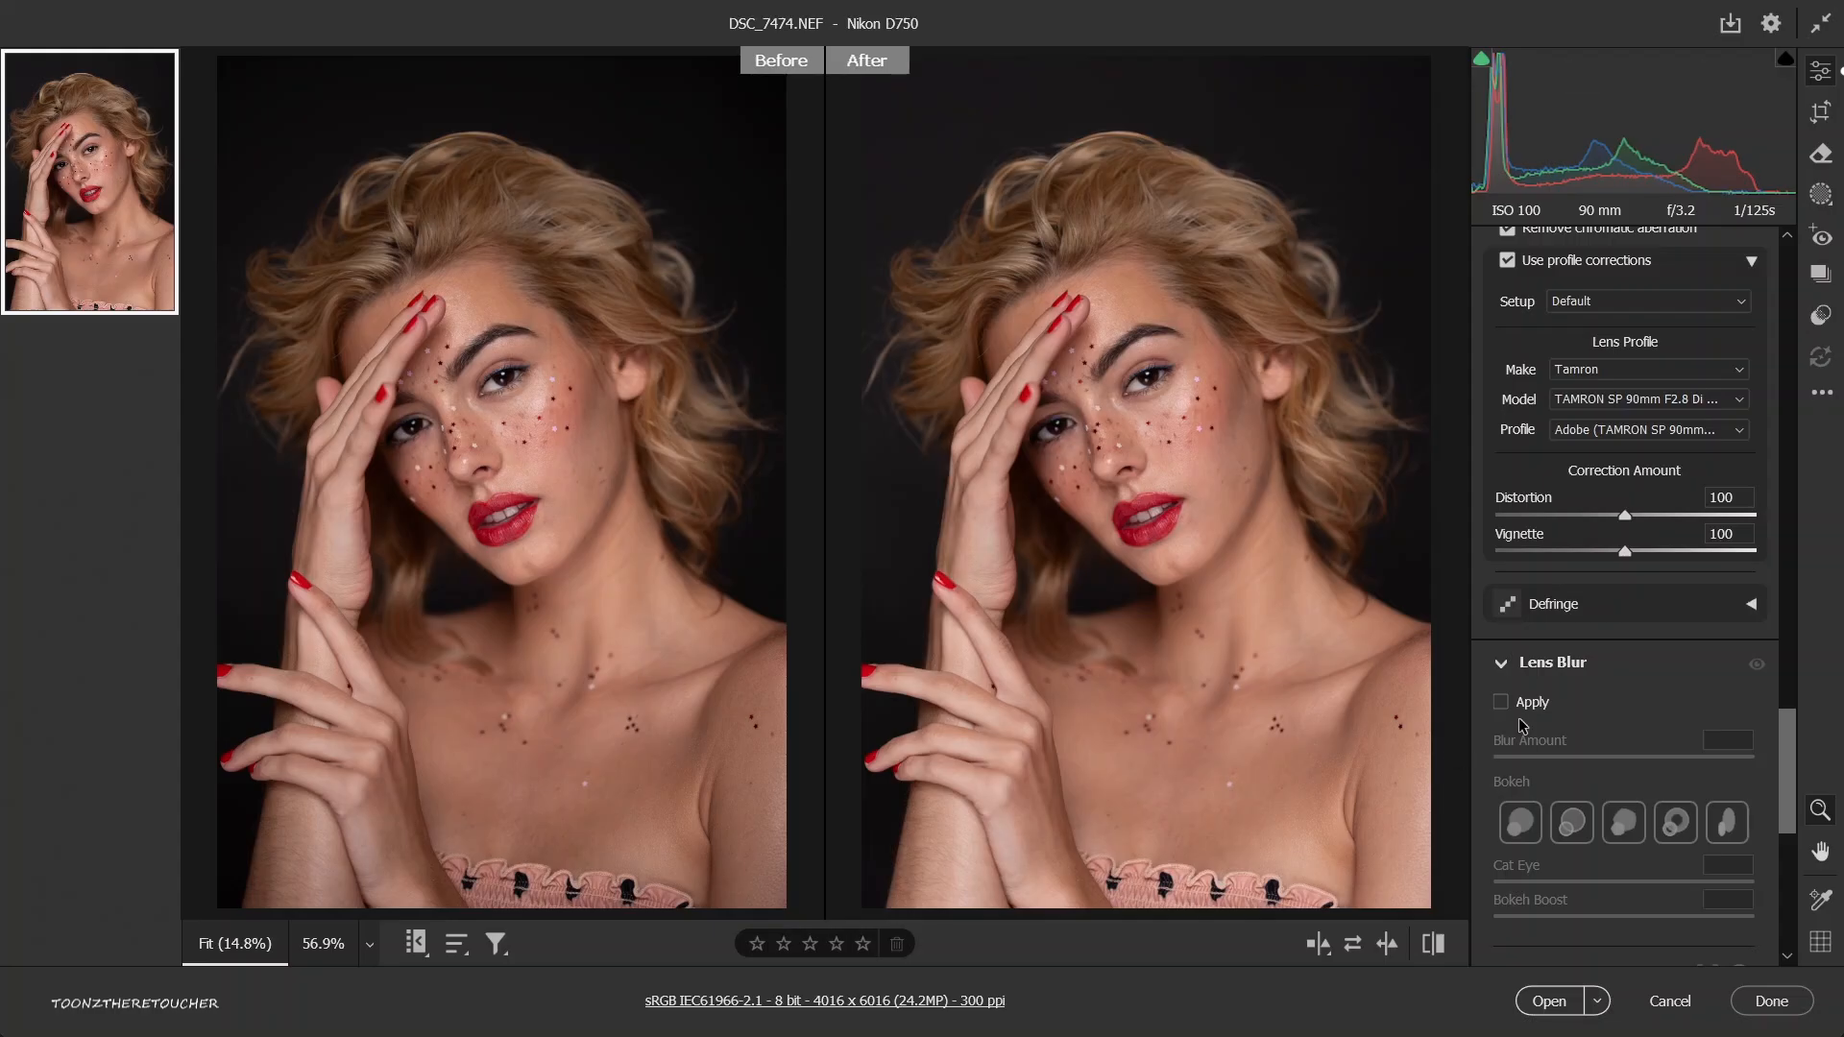
scroll(1592, 711, "down", 2)
scroll(1592, 710, "down", 6)
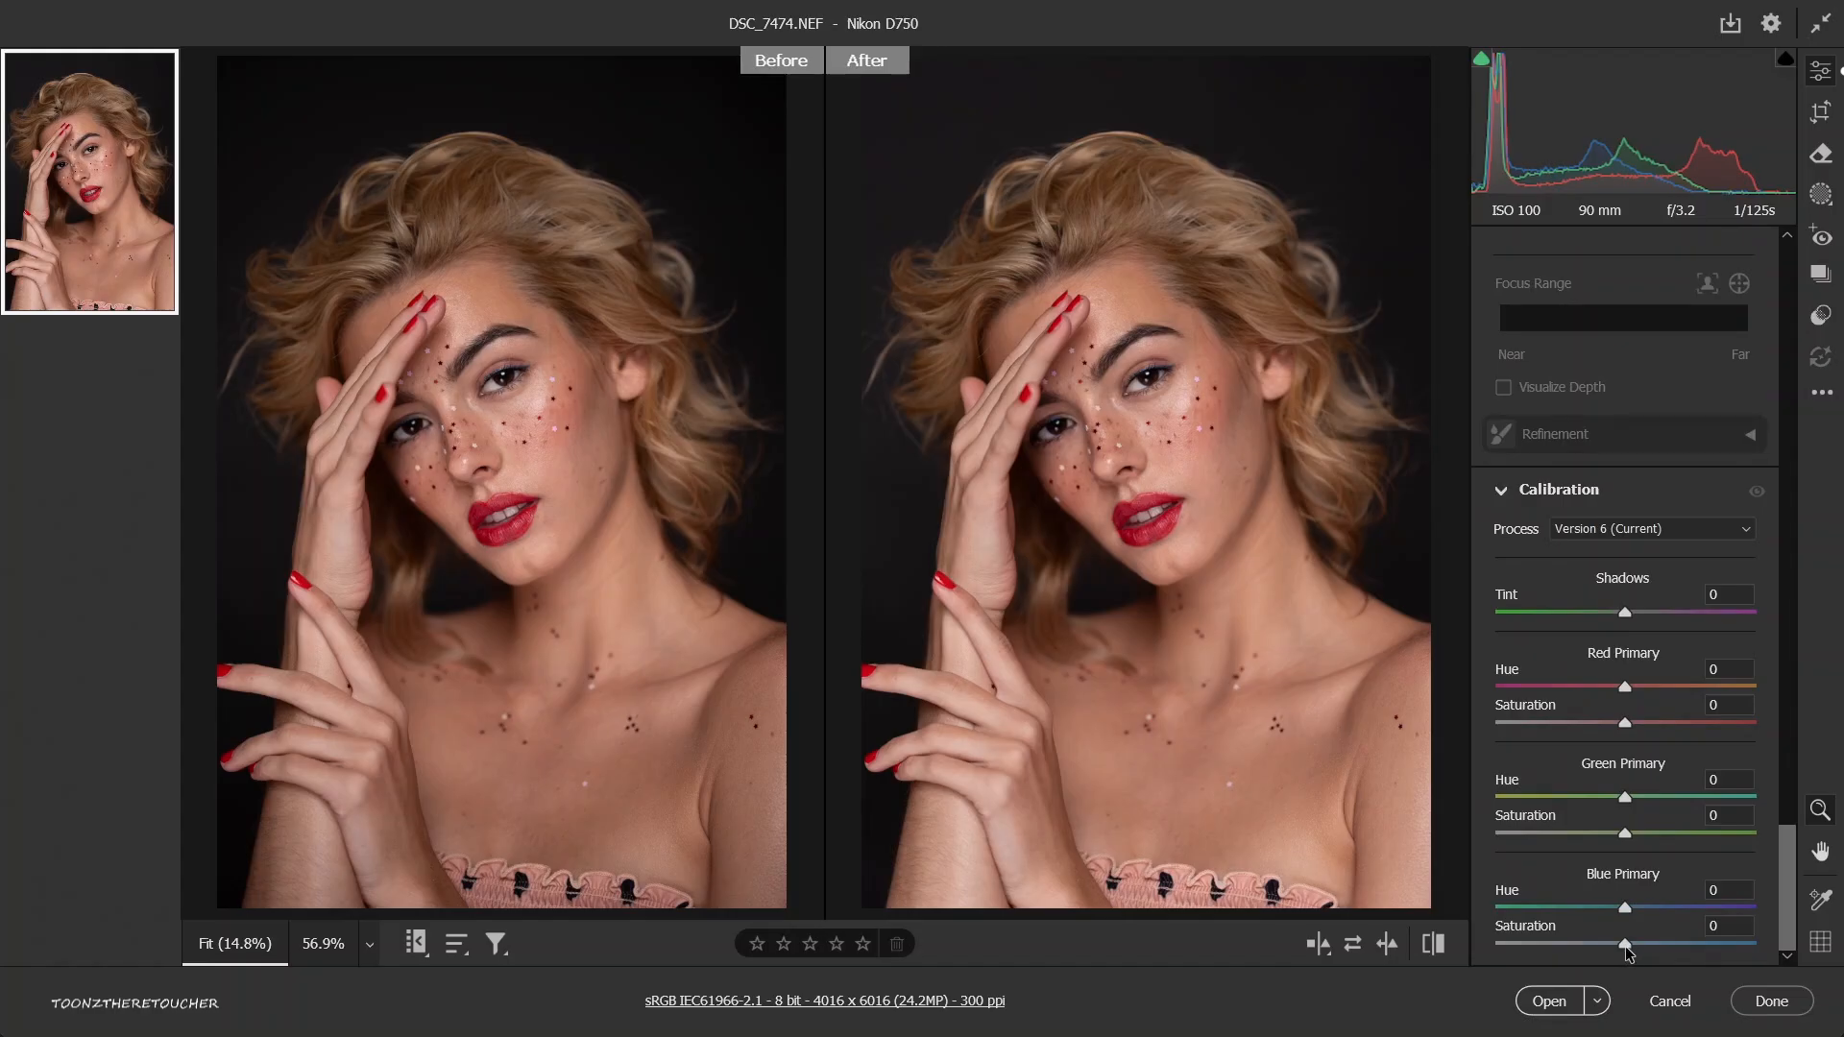
left_click_drag(1626, 951, 1700, 951)
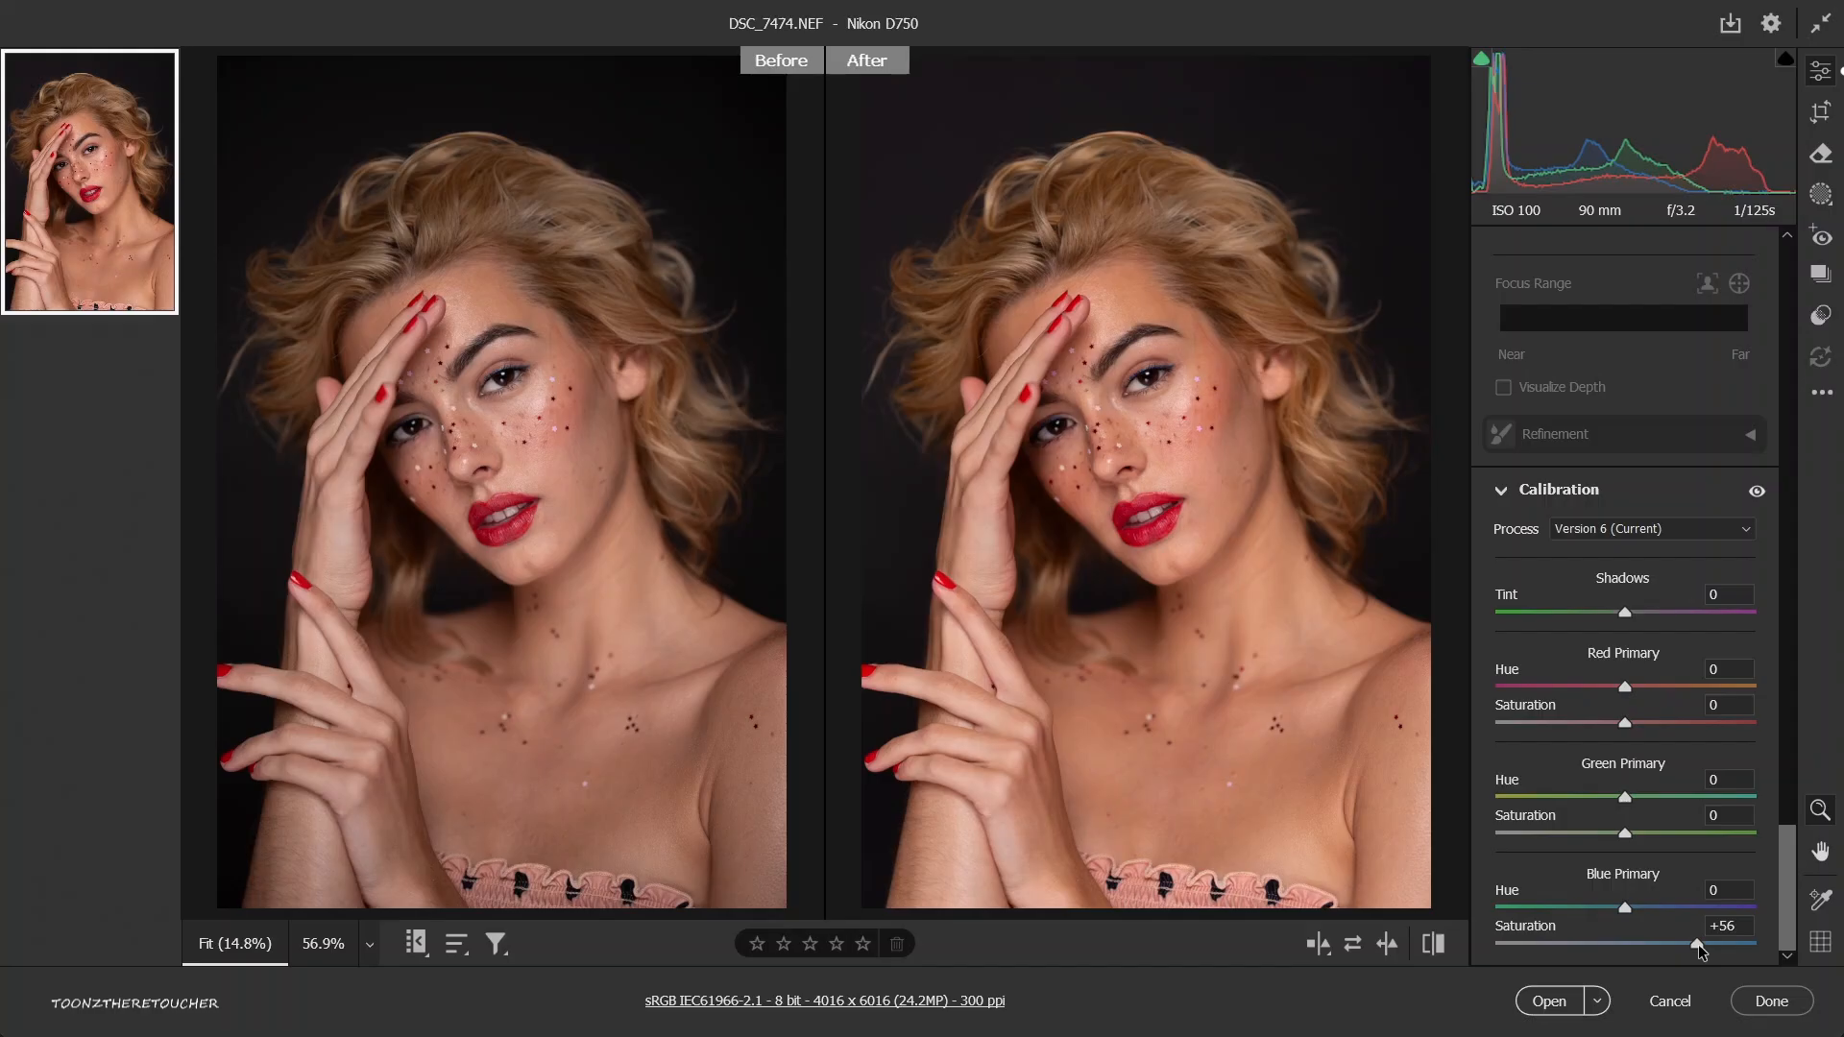
left_click_drag(1697, 943, 1668, 944)
Load the saved Camera Raw settings from 4U7A1006.xmp onto the portrait.
left_click(1822, 395)
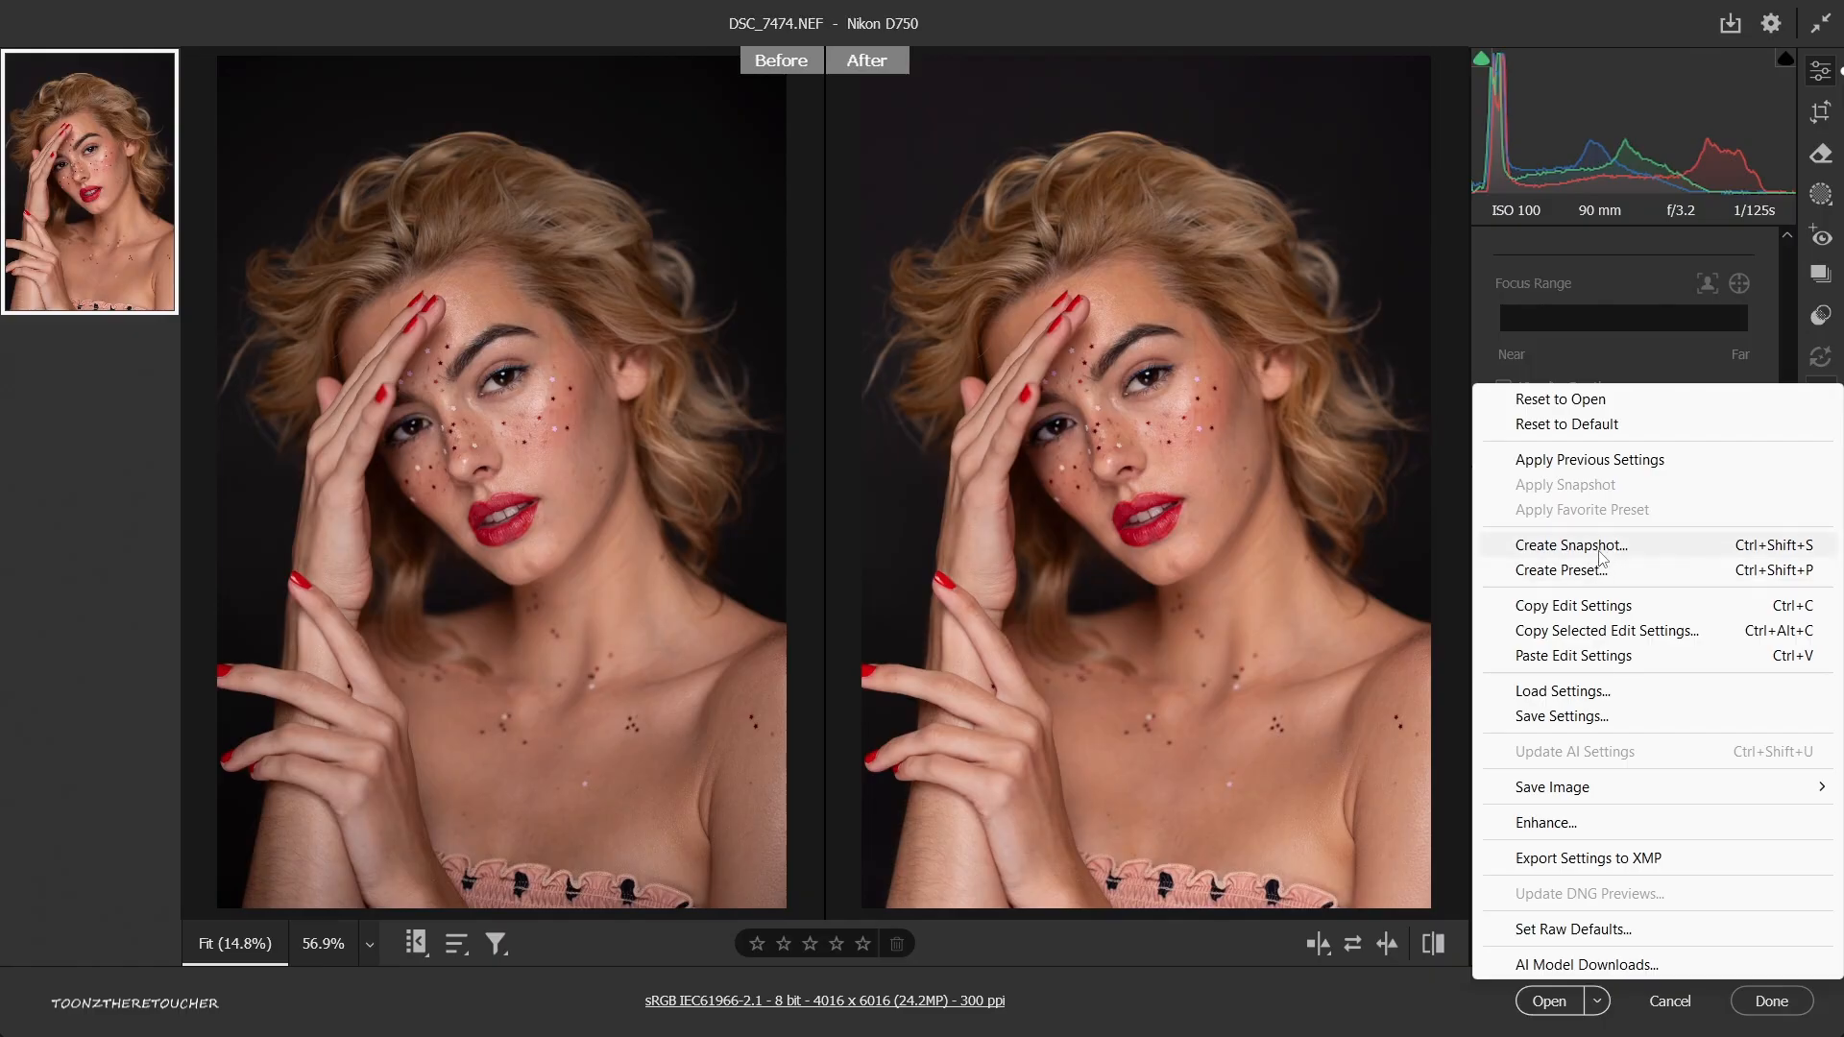
left_click(1560, 692)
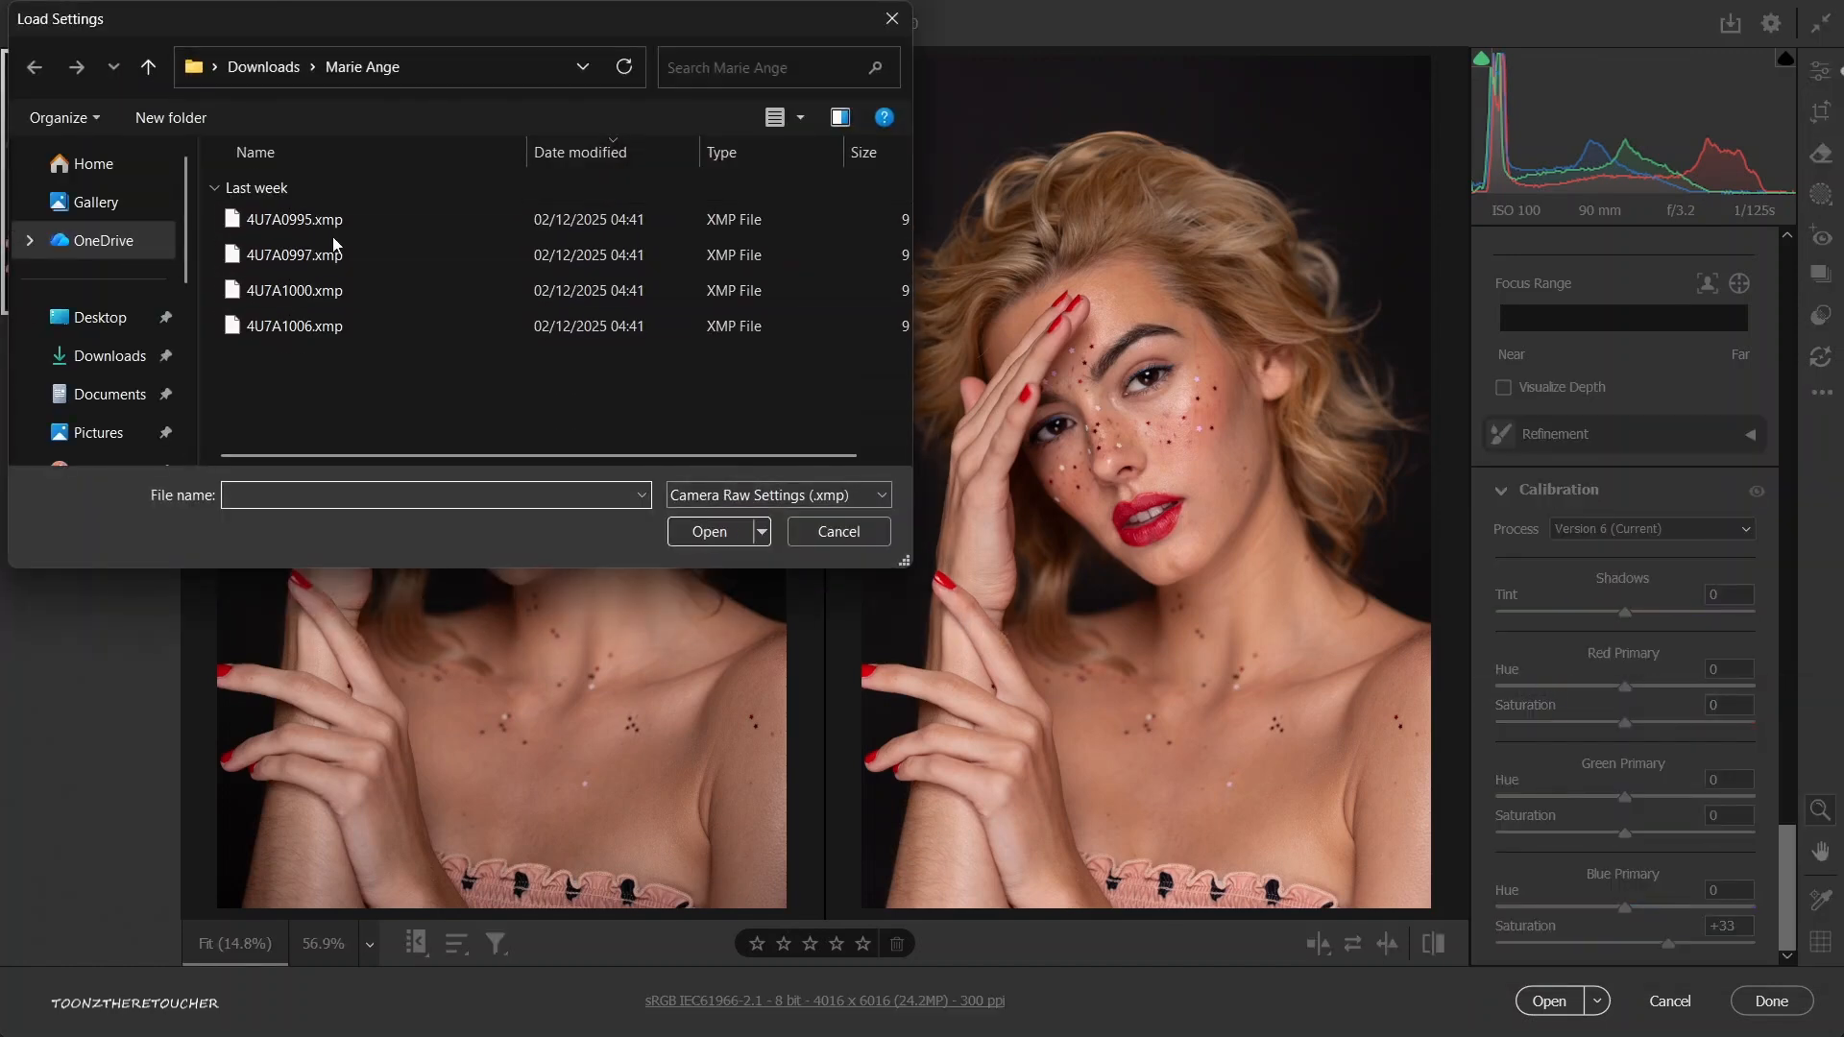
double_click(276, 326)
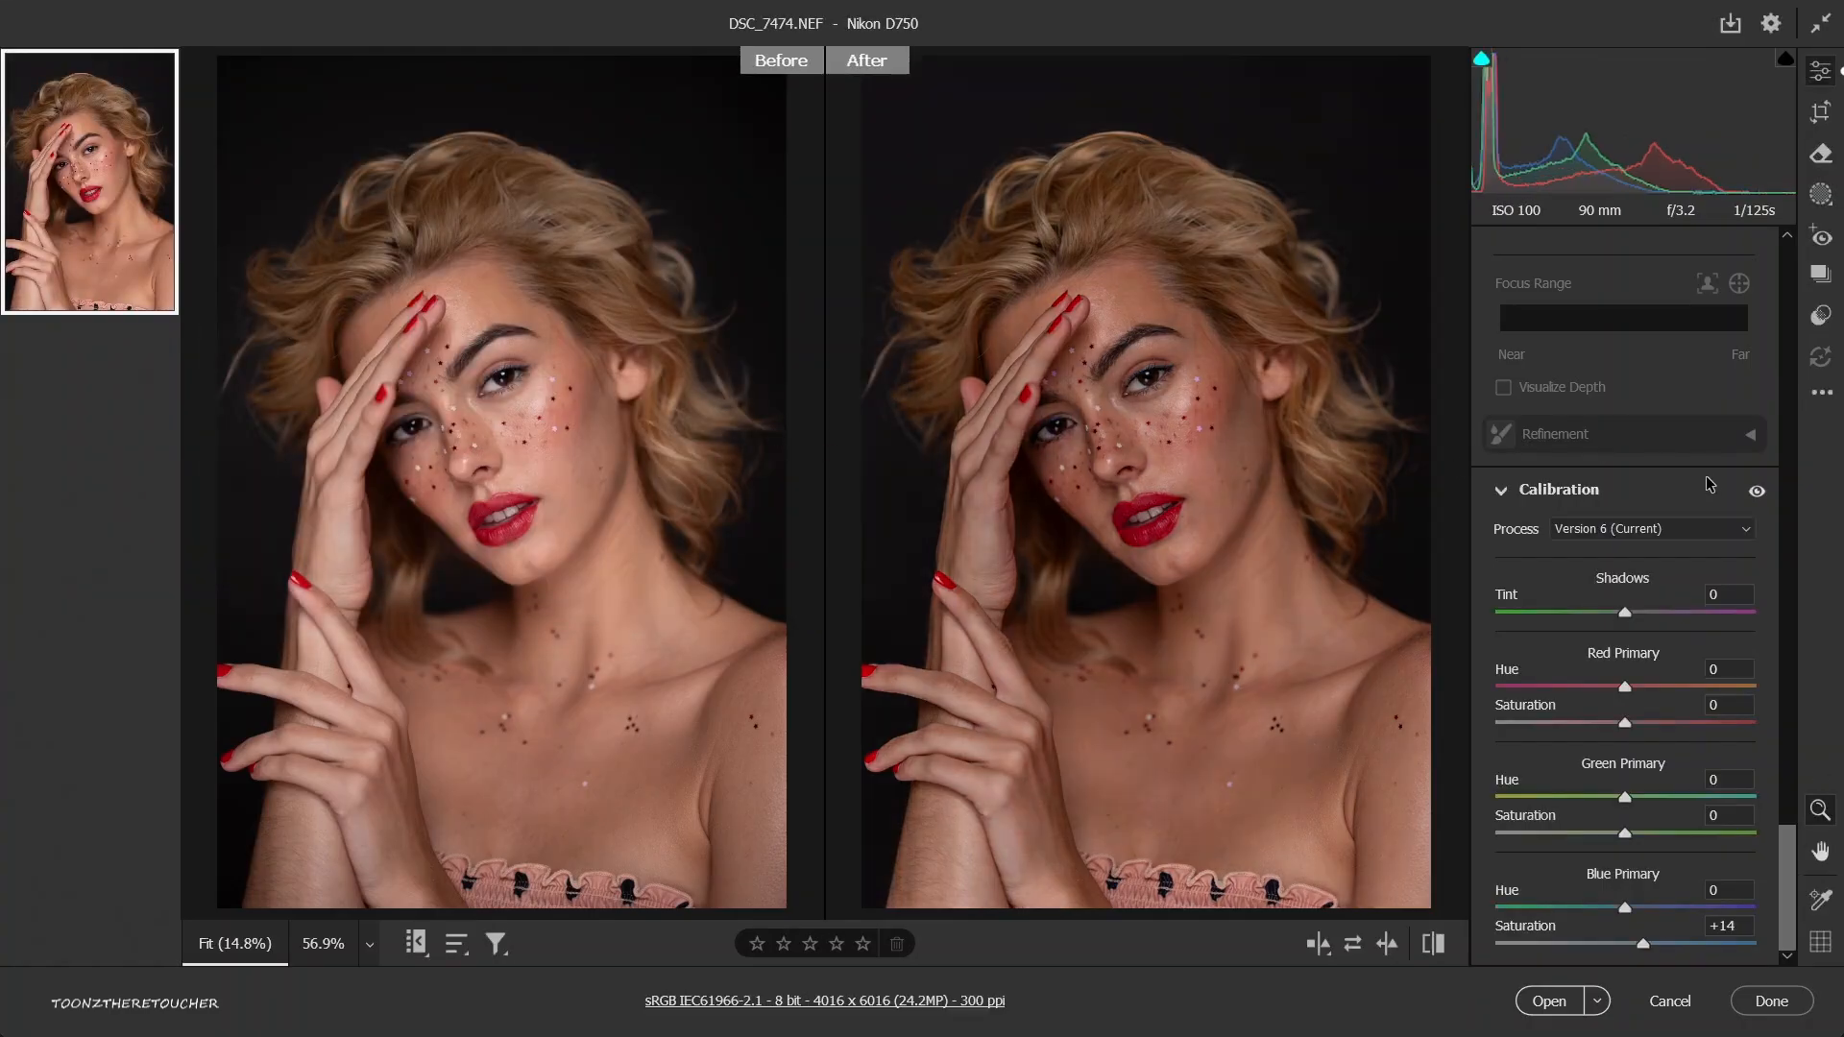
Examine the face and eye up close in the before/after comparison, and return to the full image.
left_click(1262, 453)
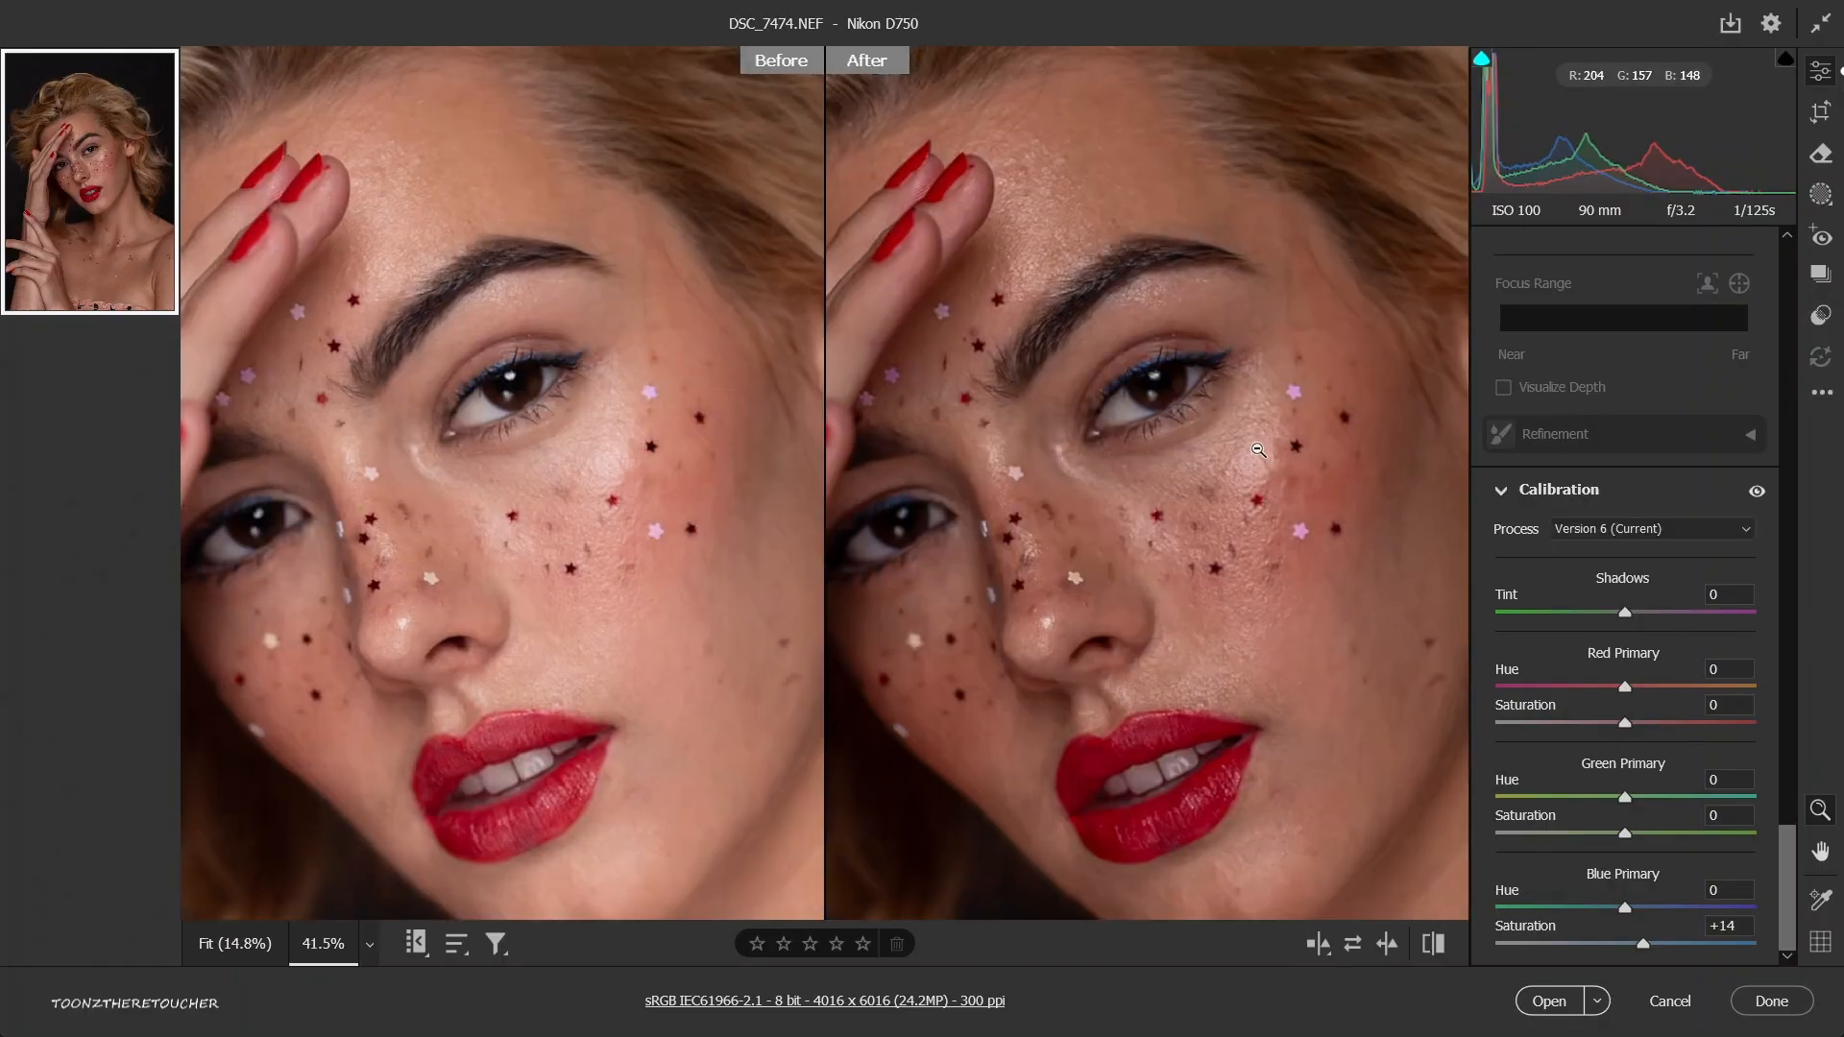
left_click_drag(1191, 388, 1264, 410)
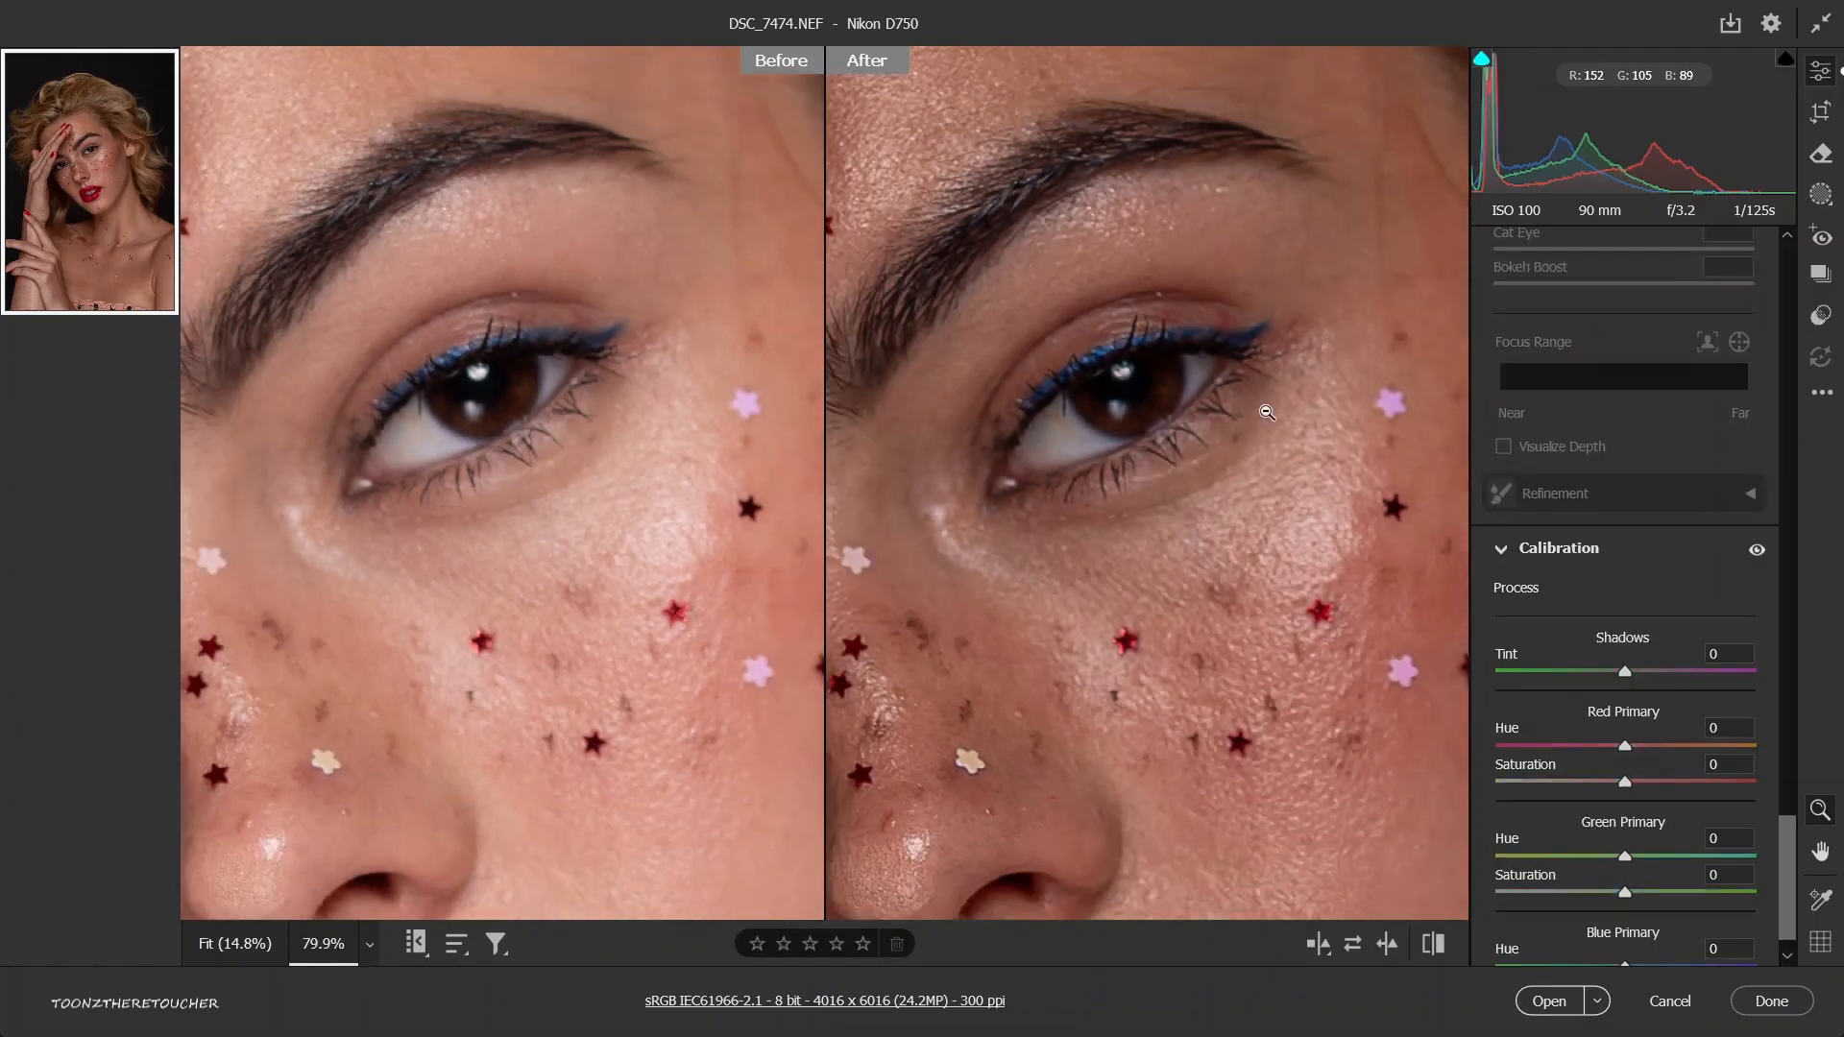
key("ctrl+0")
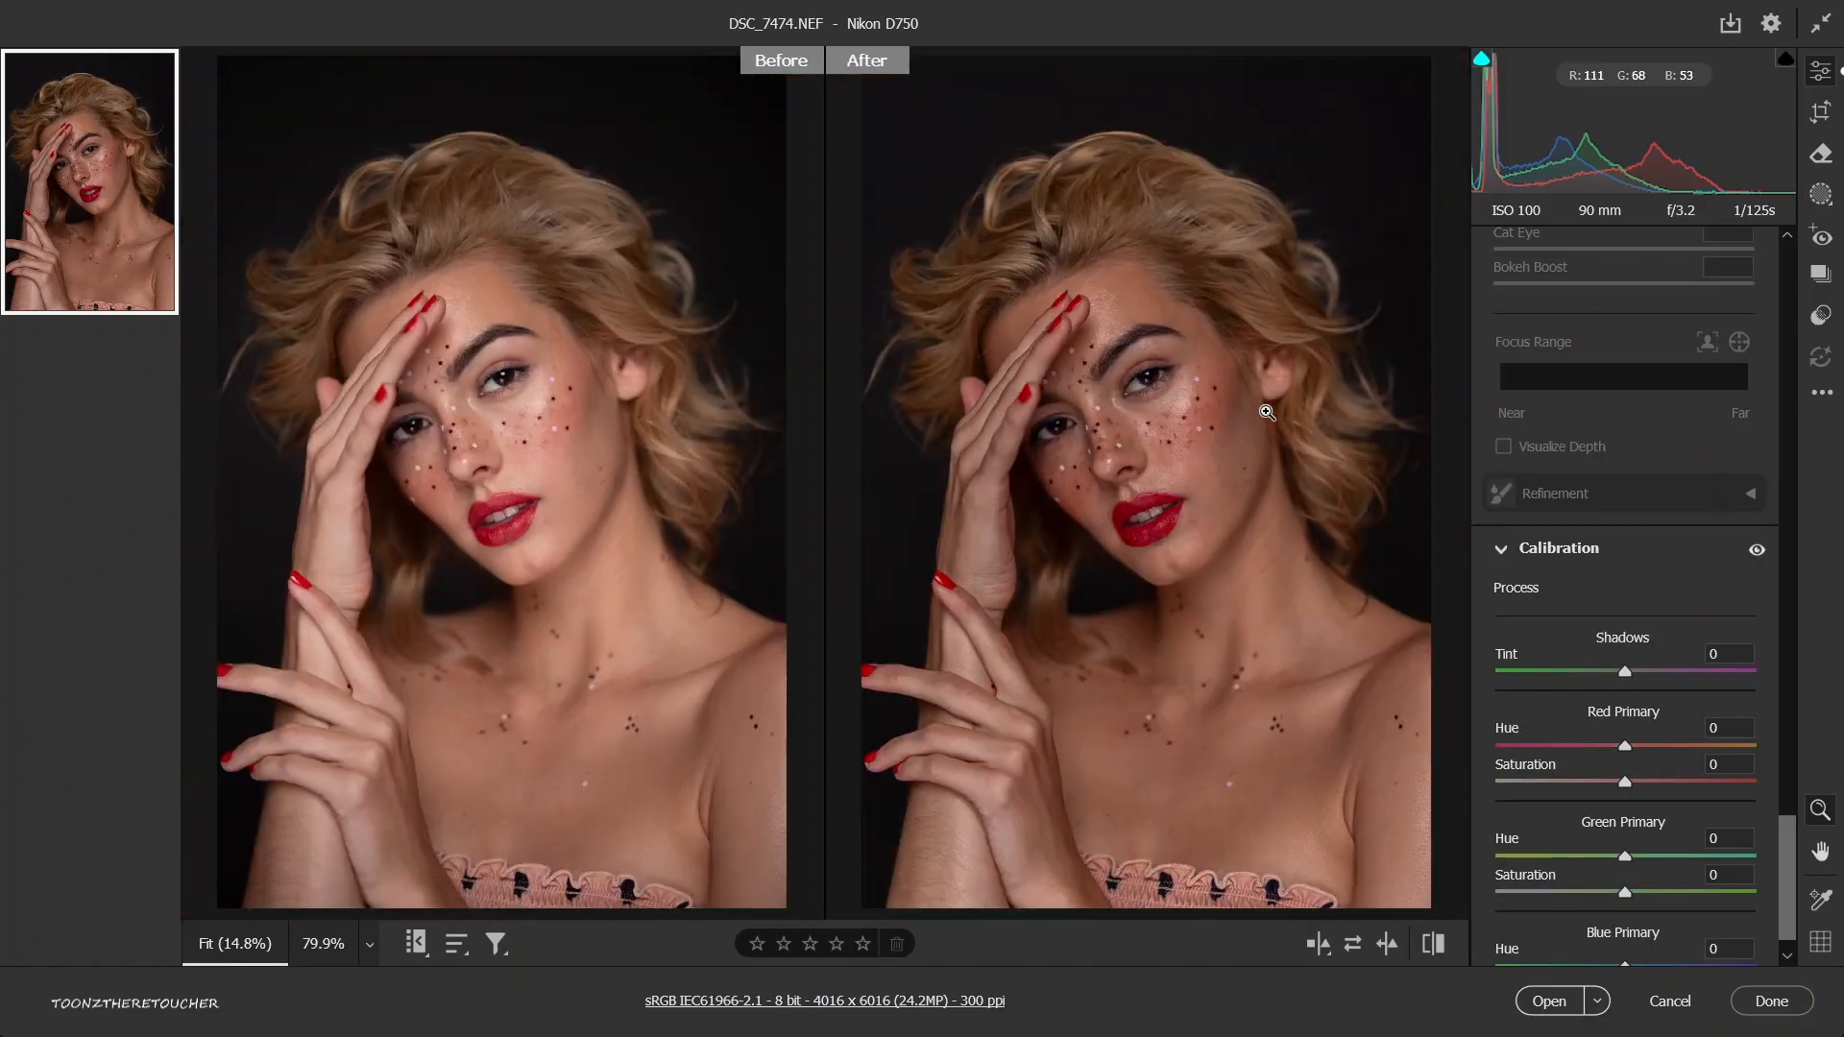
Reset all of the portrait's edit settings to default.
left_click(1822, 392)
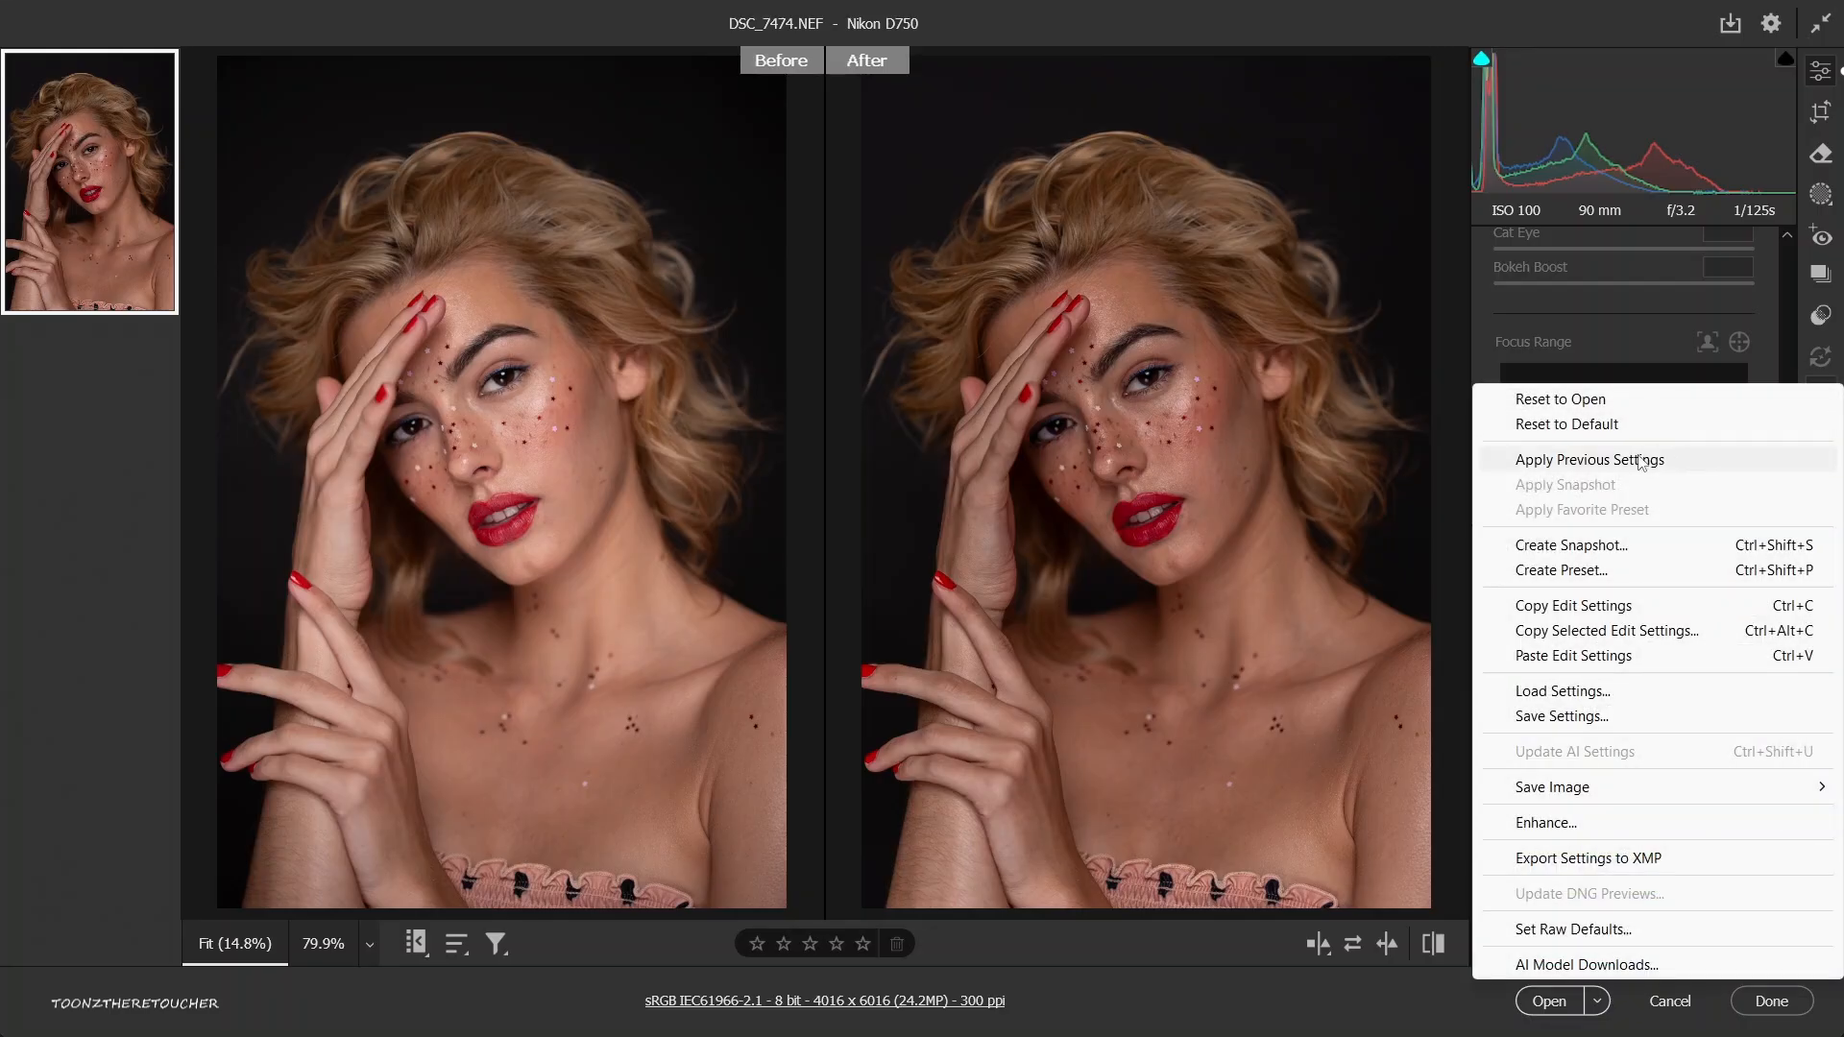
left_click(1595, 430)
left_click(1824, 394)
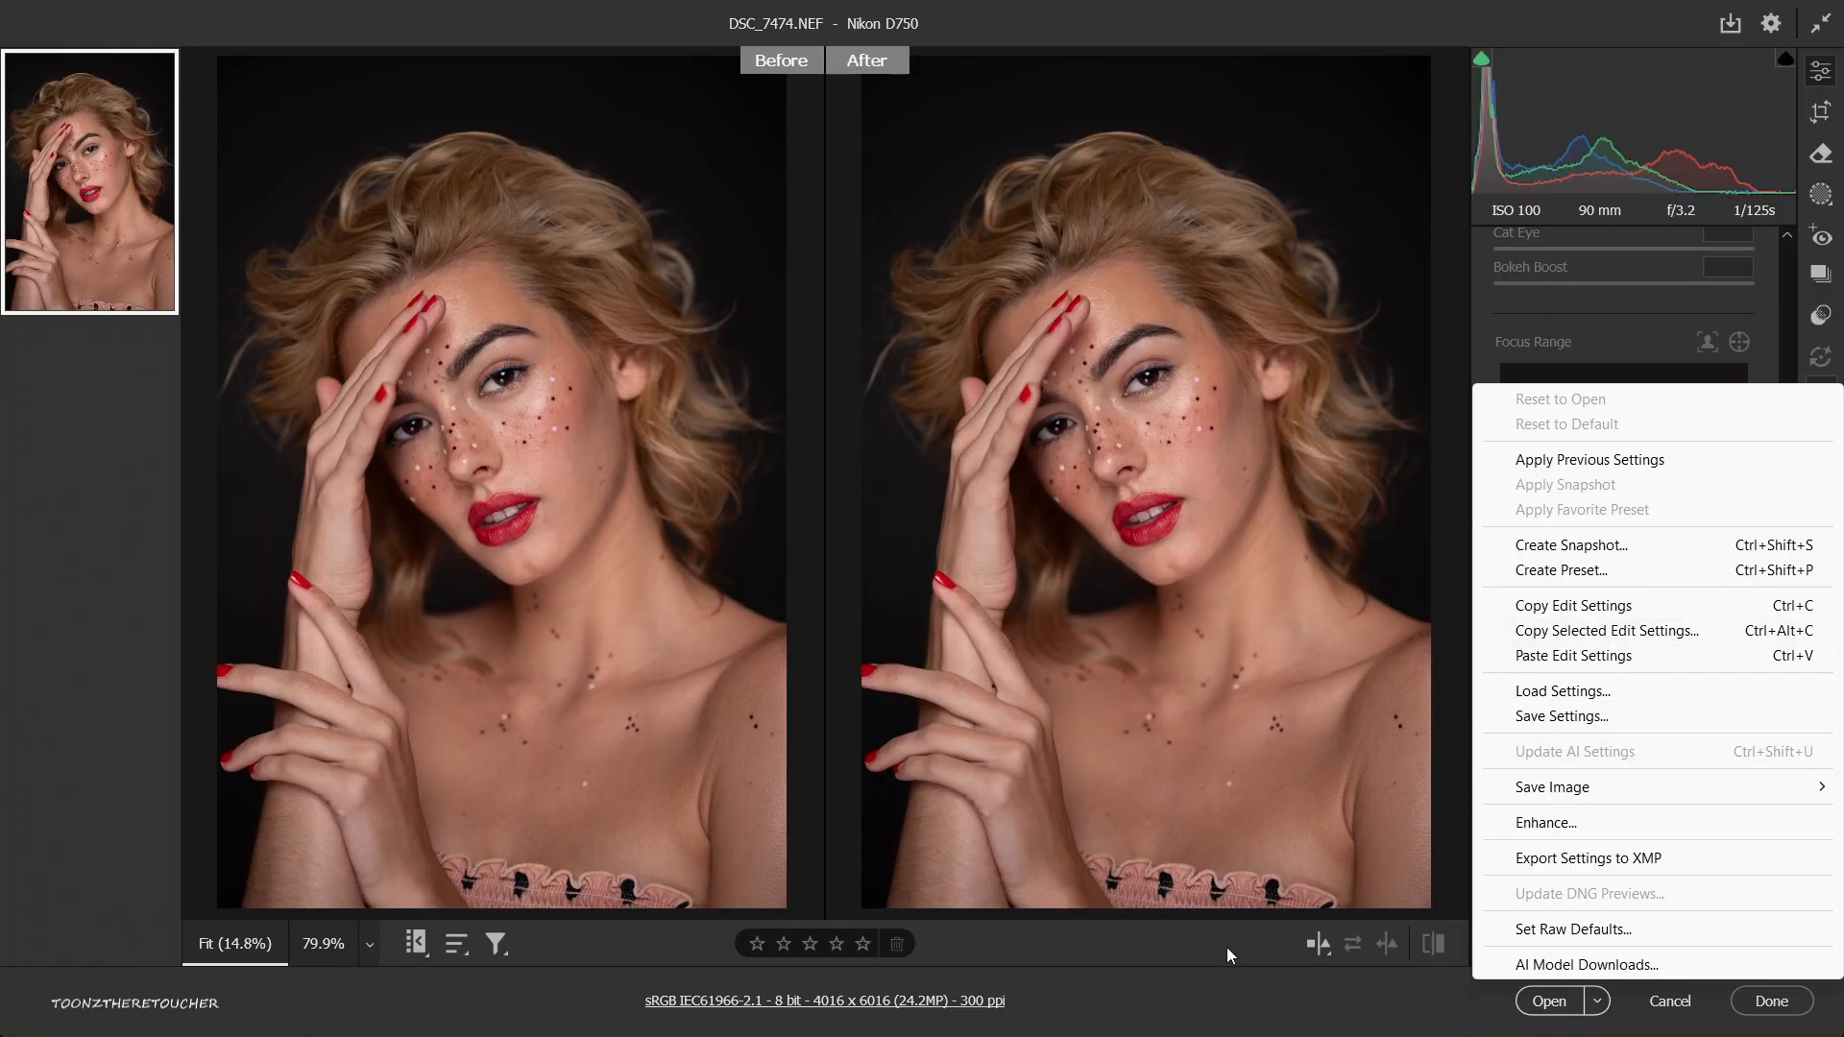
left_click(1214, 981)
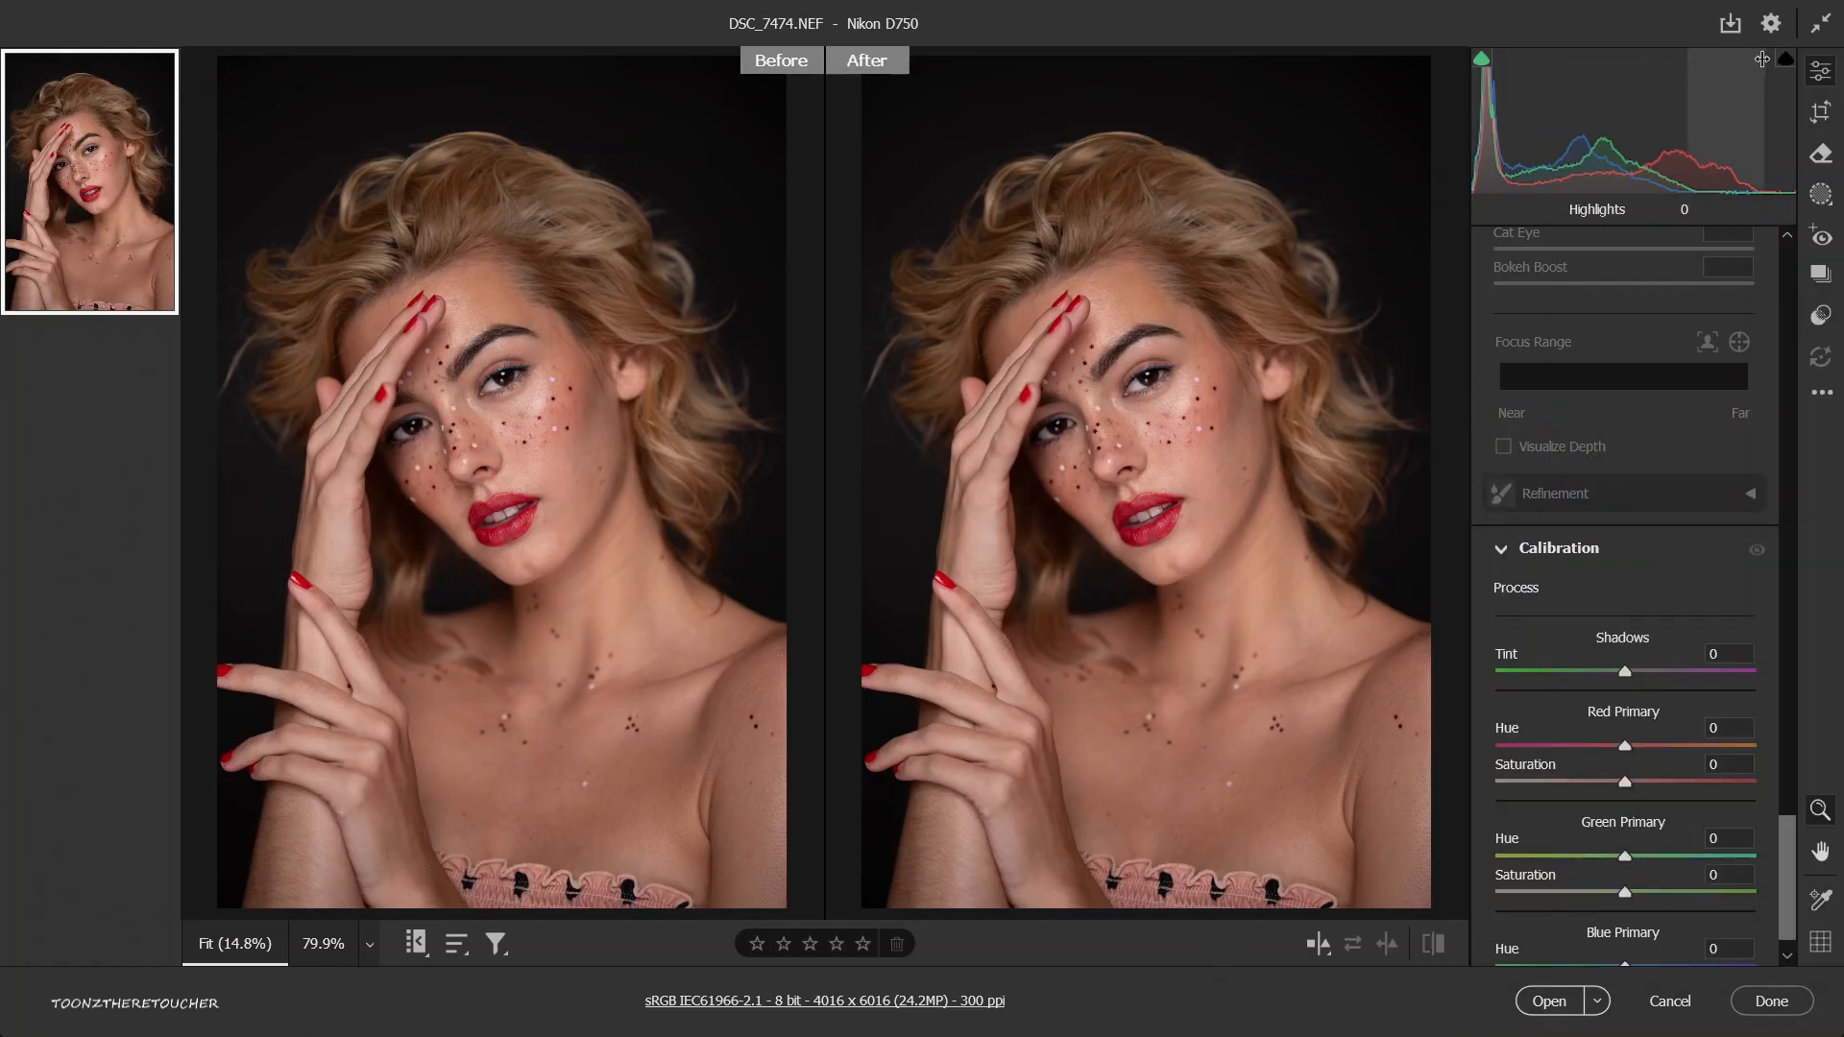
Review the Camera Raw preferences from General through Workflow, keep the workflow color depth at 8 Bits/Channel, and accept the dialog.
left_click(1772, 26)
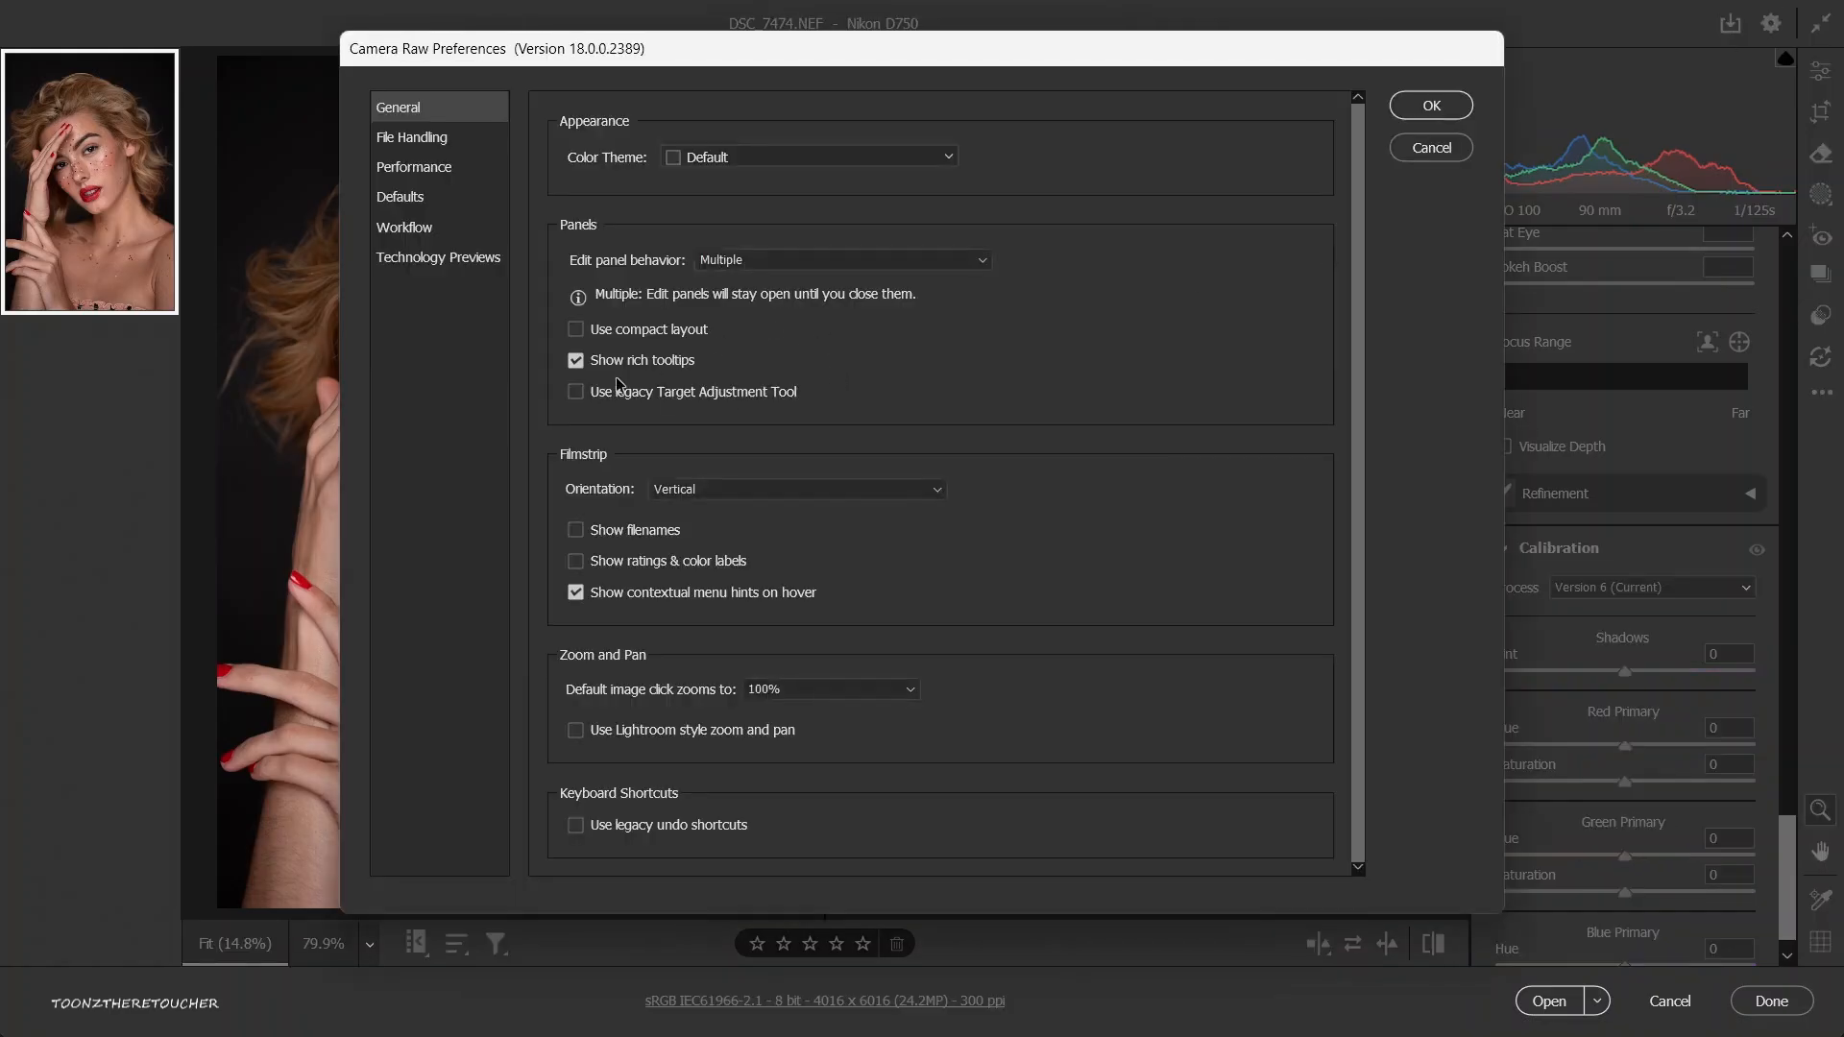
left_click(419, 144)
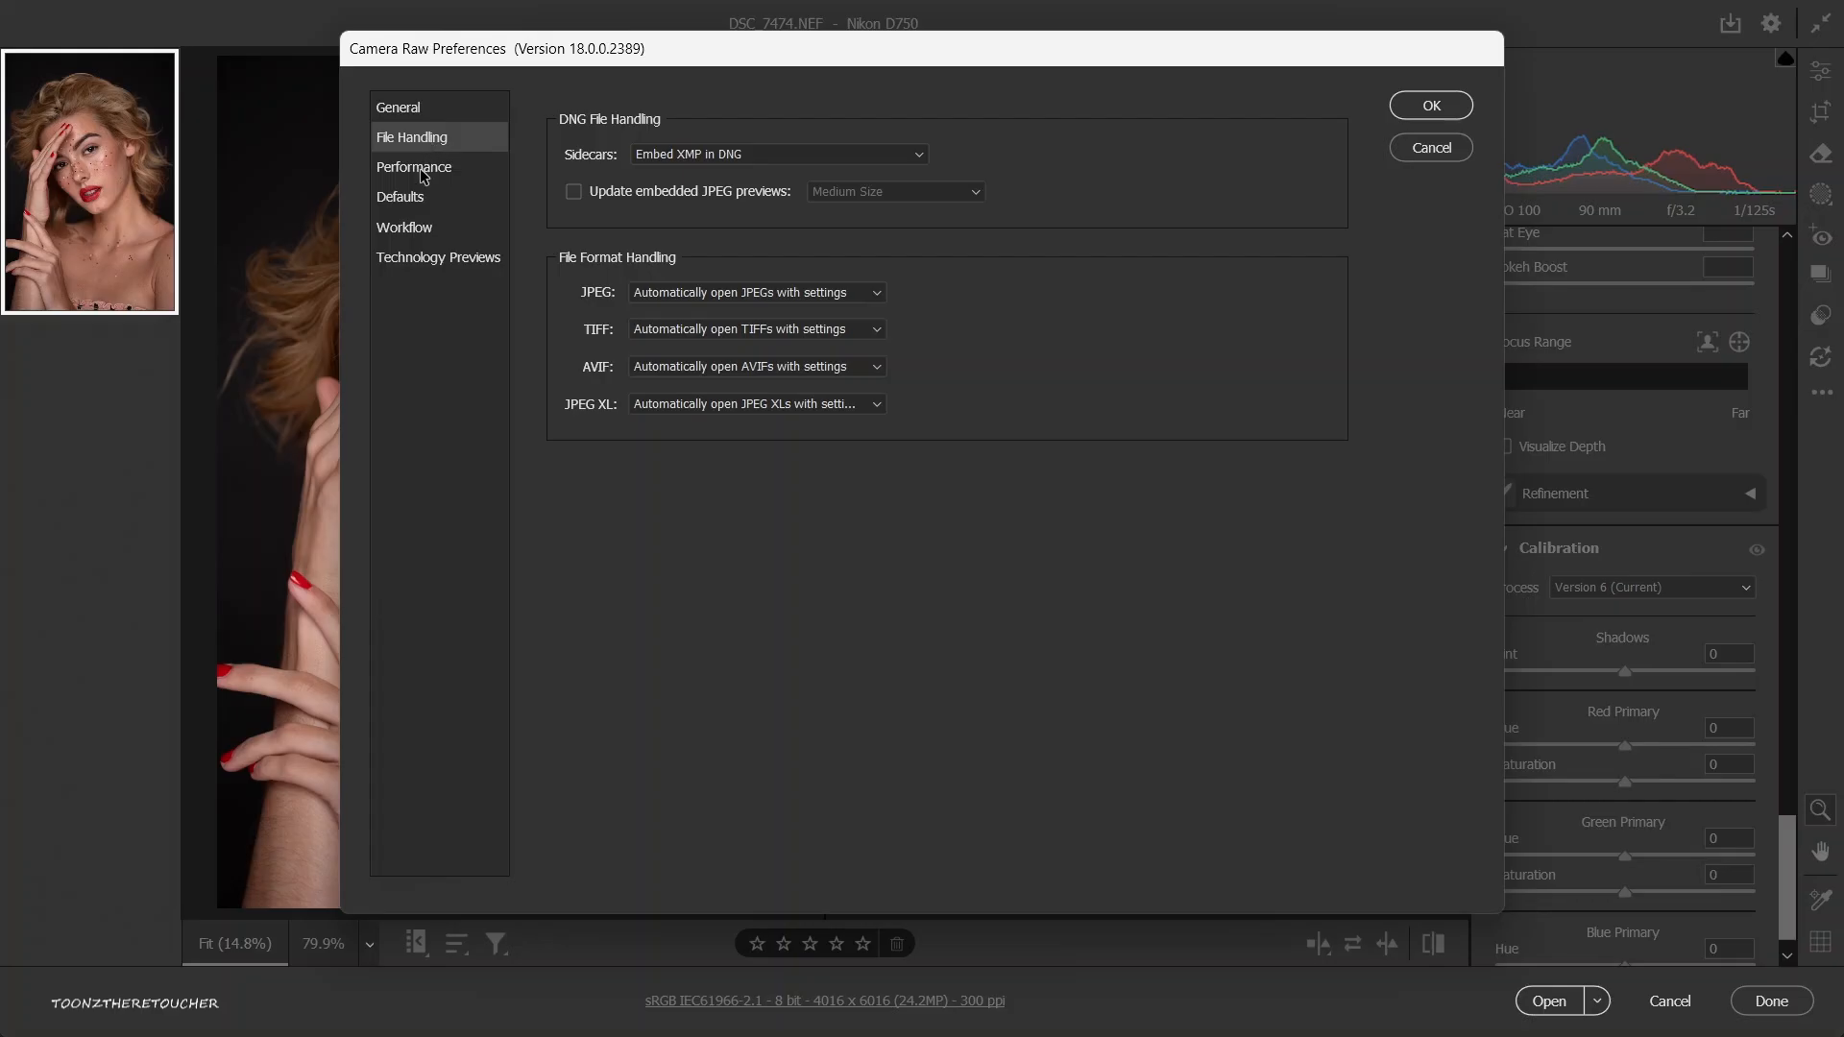
left_click(419, 169)
left_click(433, 200)
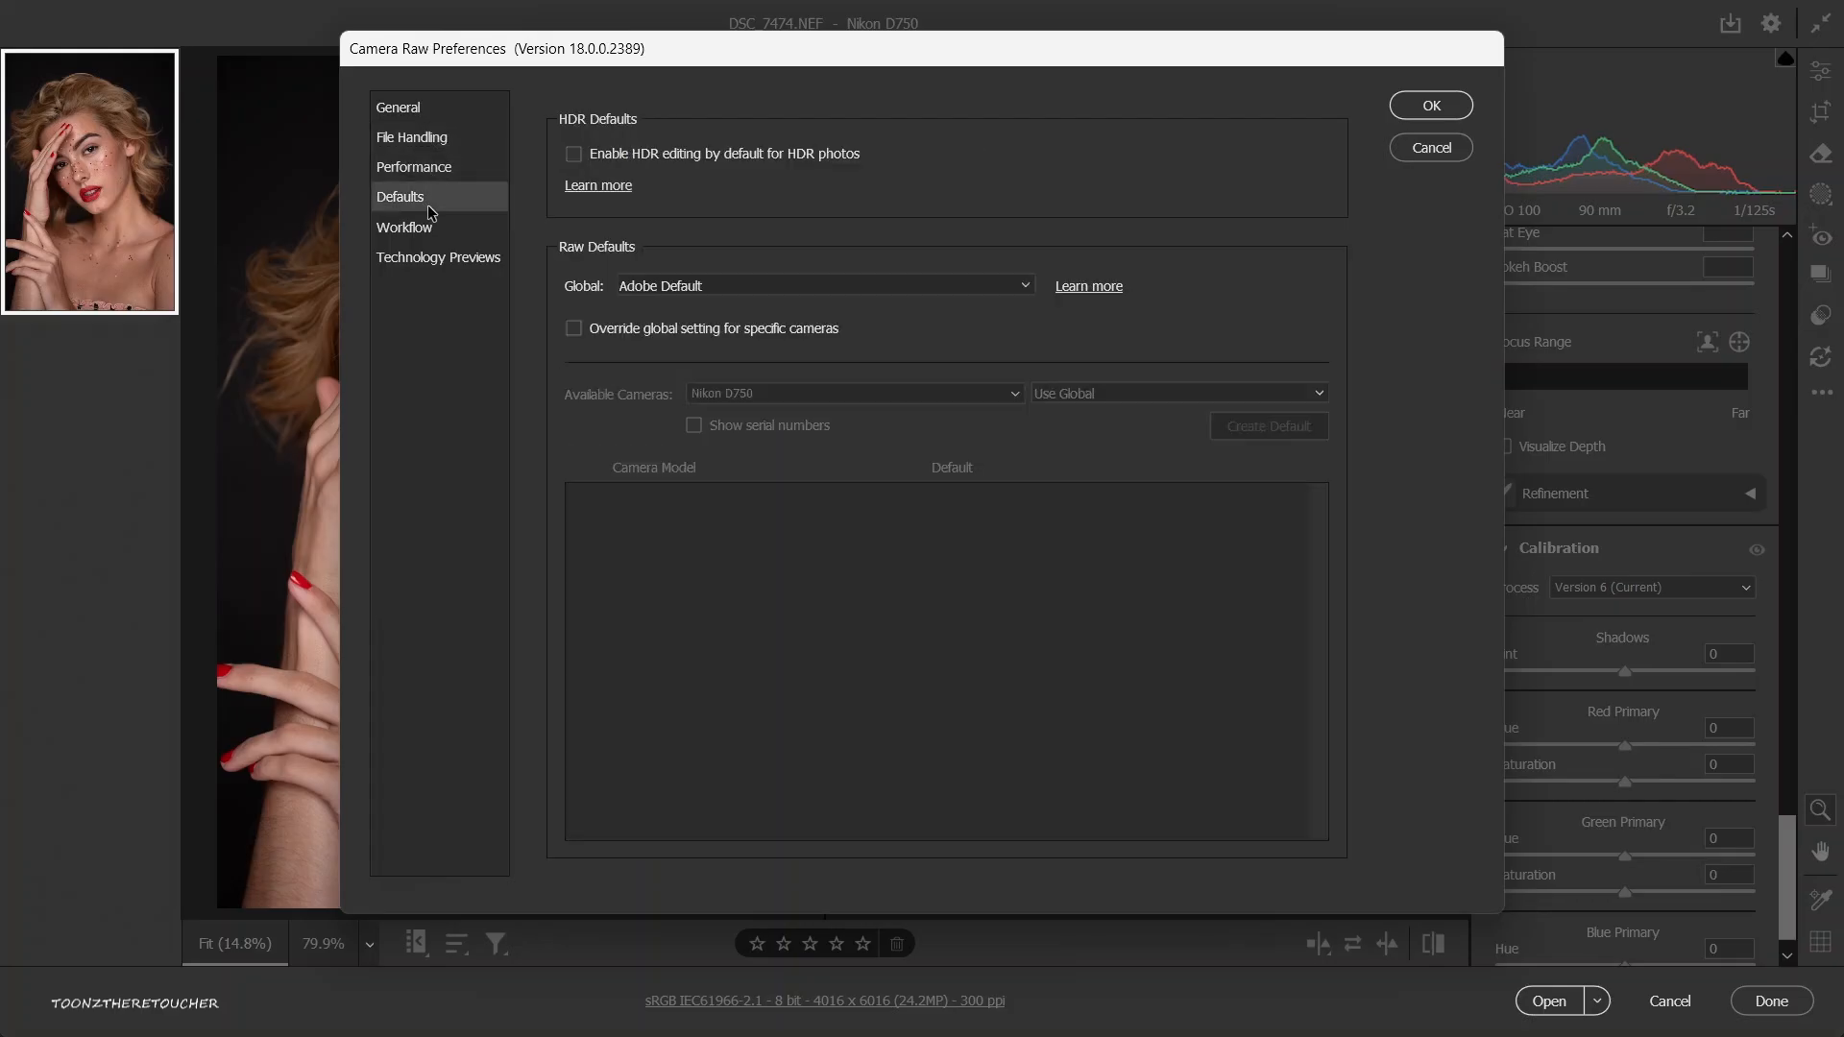
left_click(424, 234)
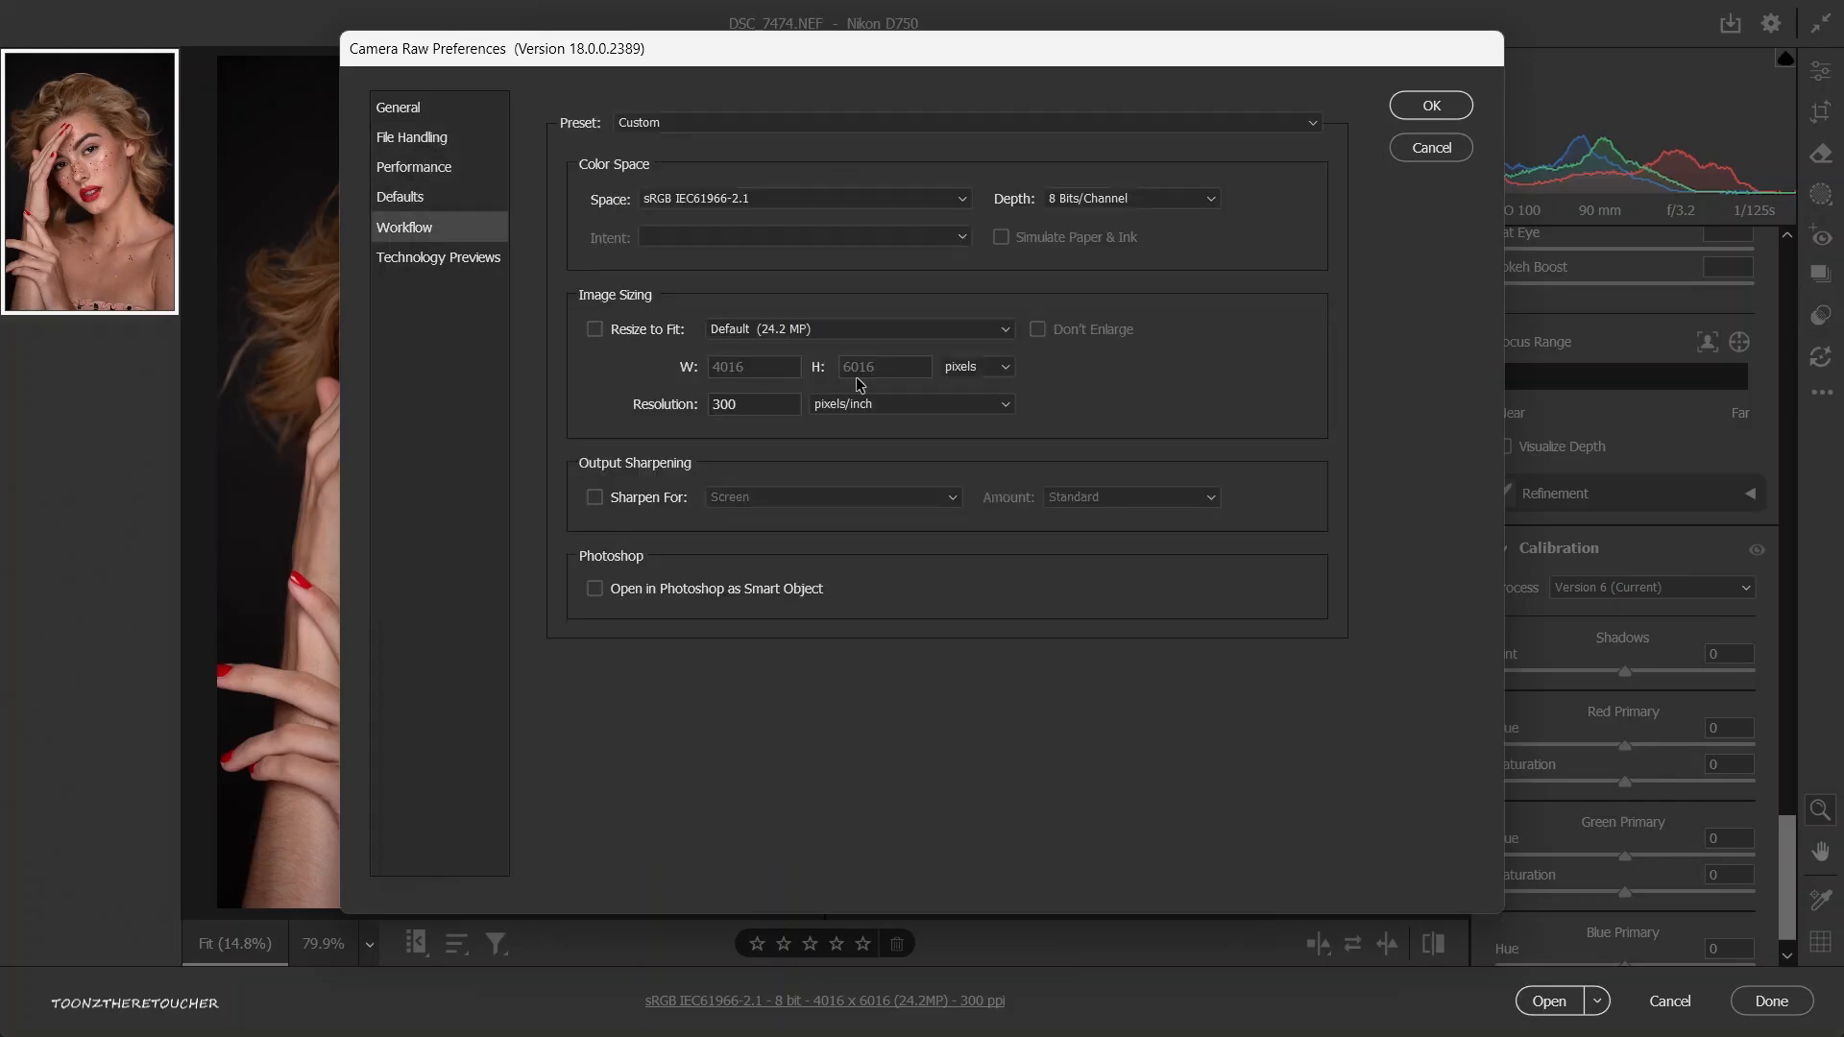
left_click(1075, 197)
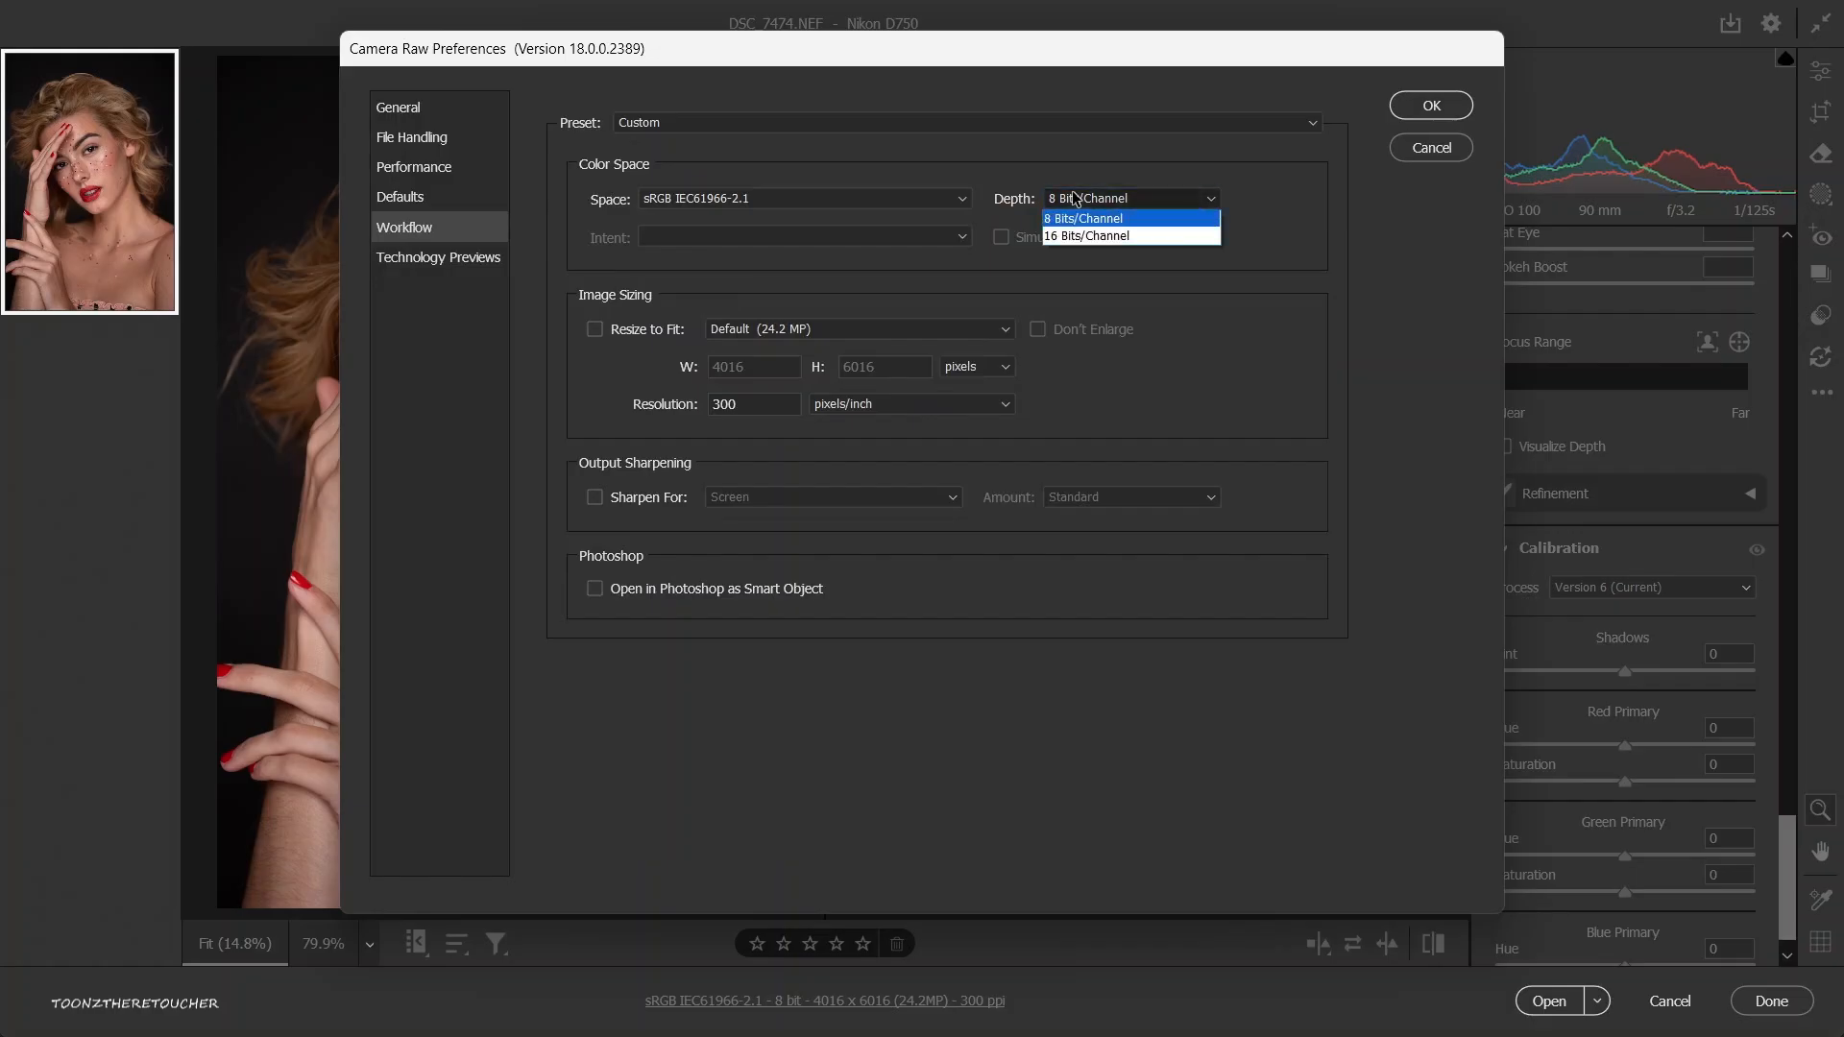
left_click(1188, 221)
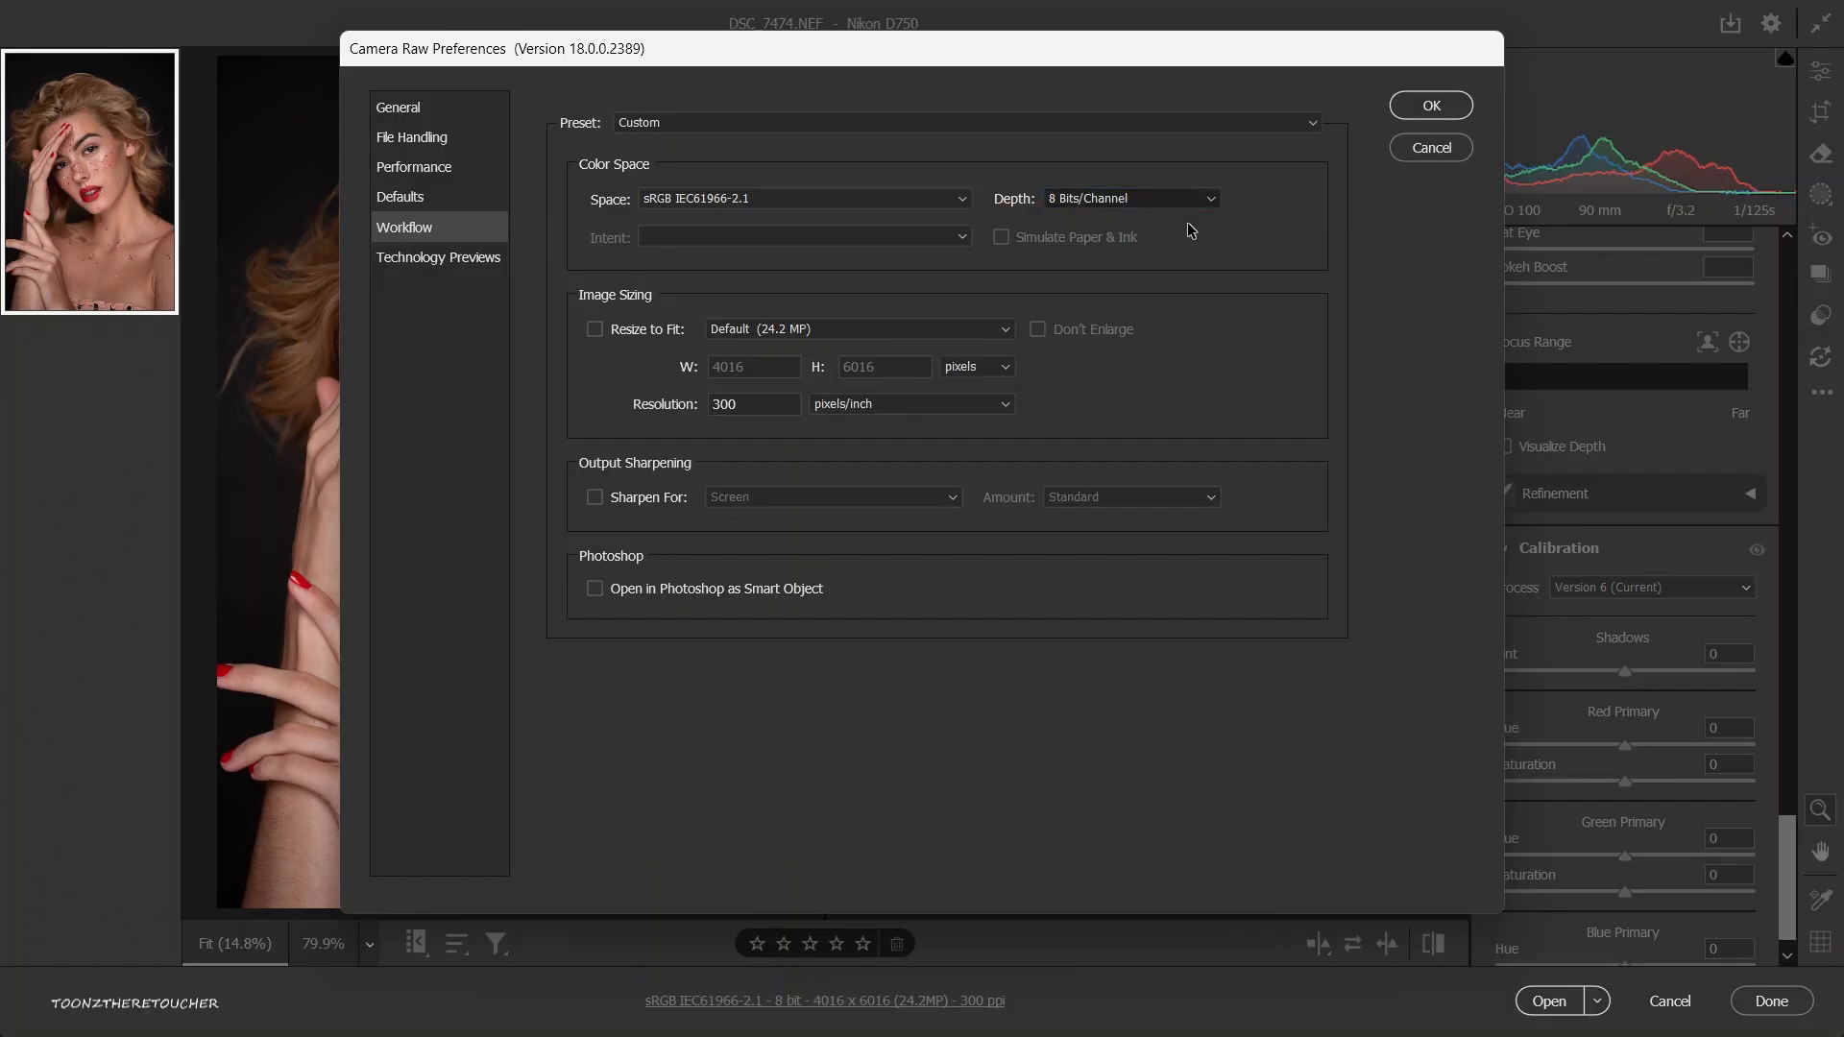
left_click(1431, 107)
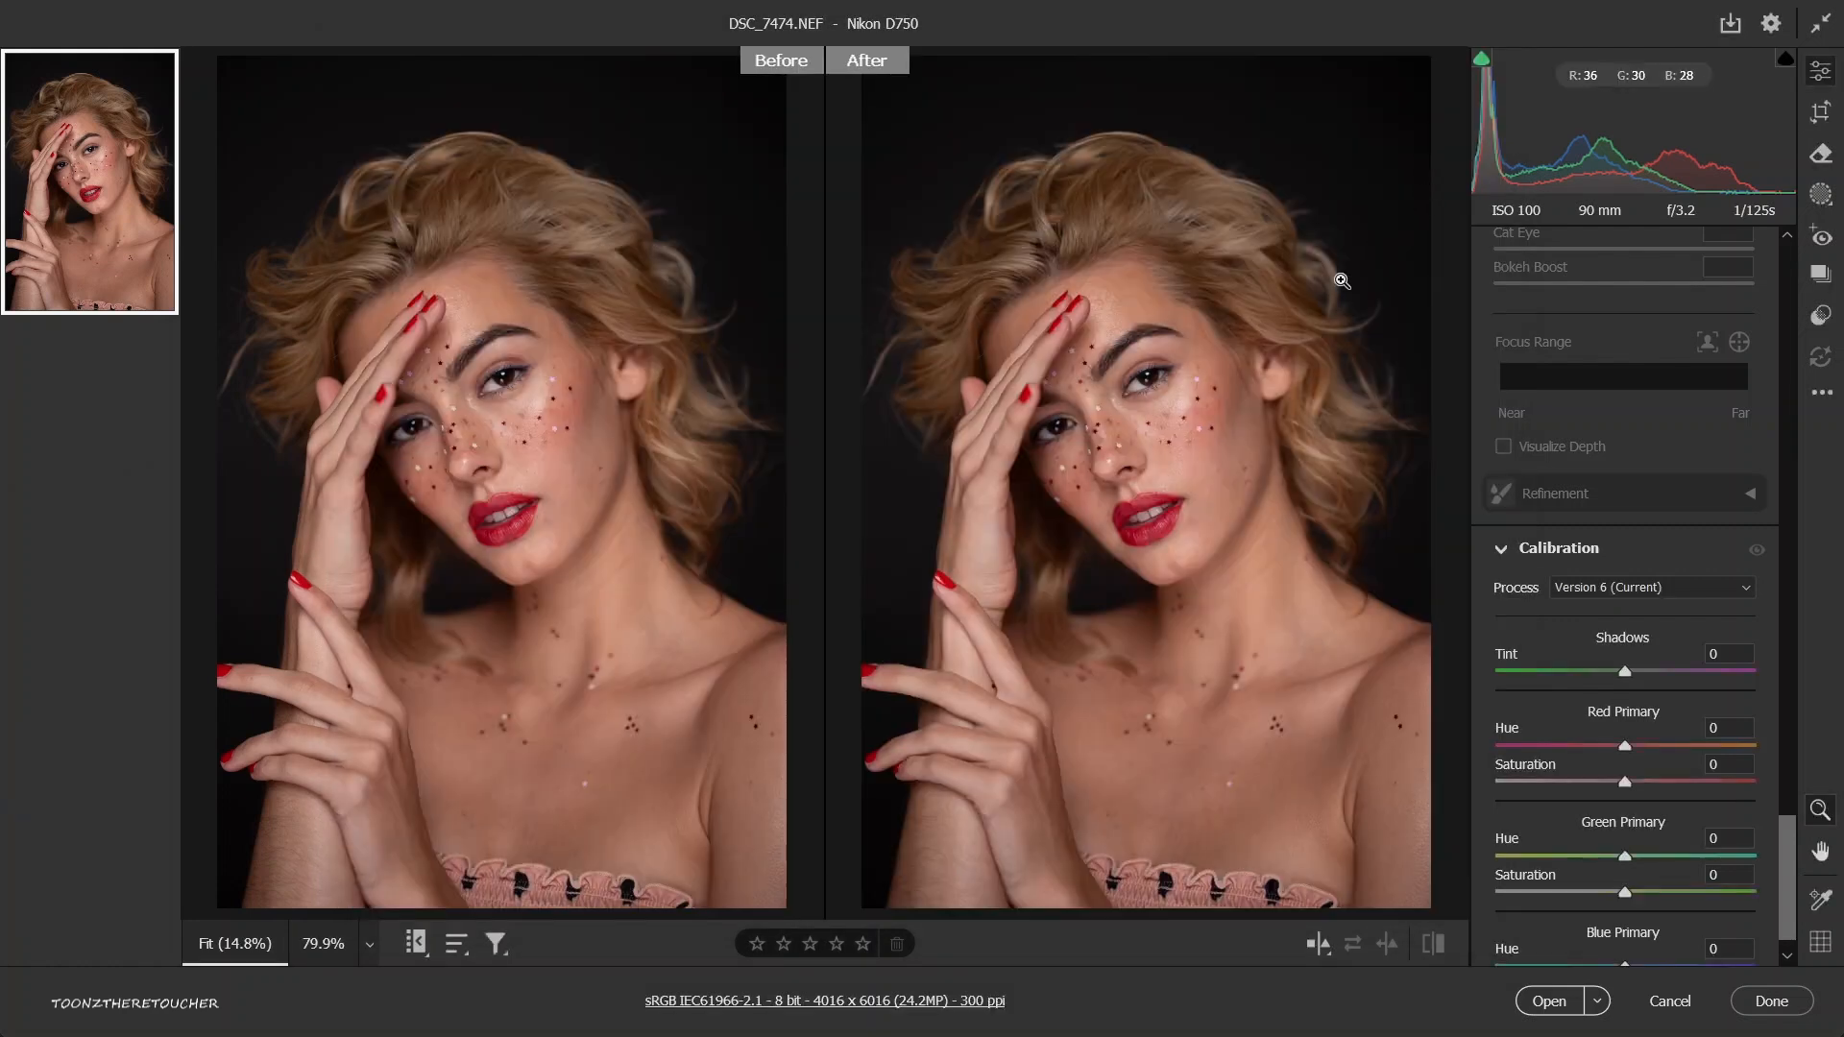